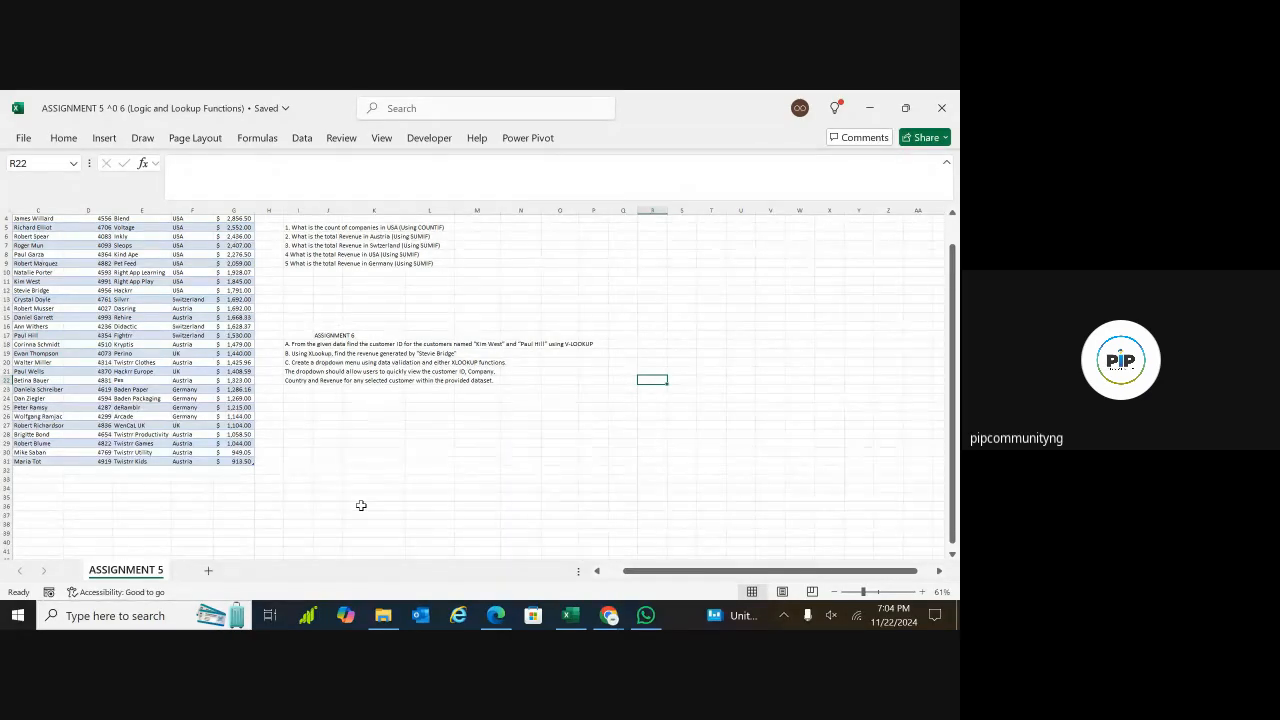
Widen the Customer ID column of the customer table so its full header fits
scroll(690, 412, up, 1)
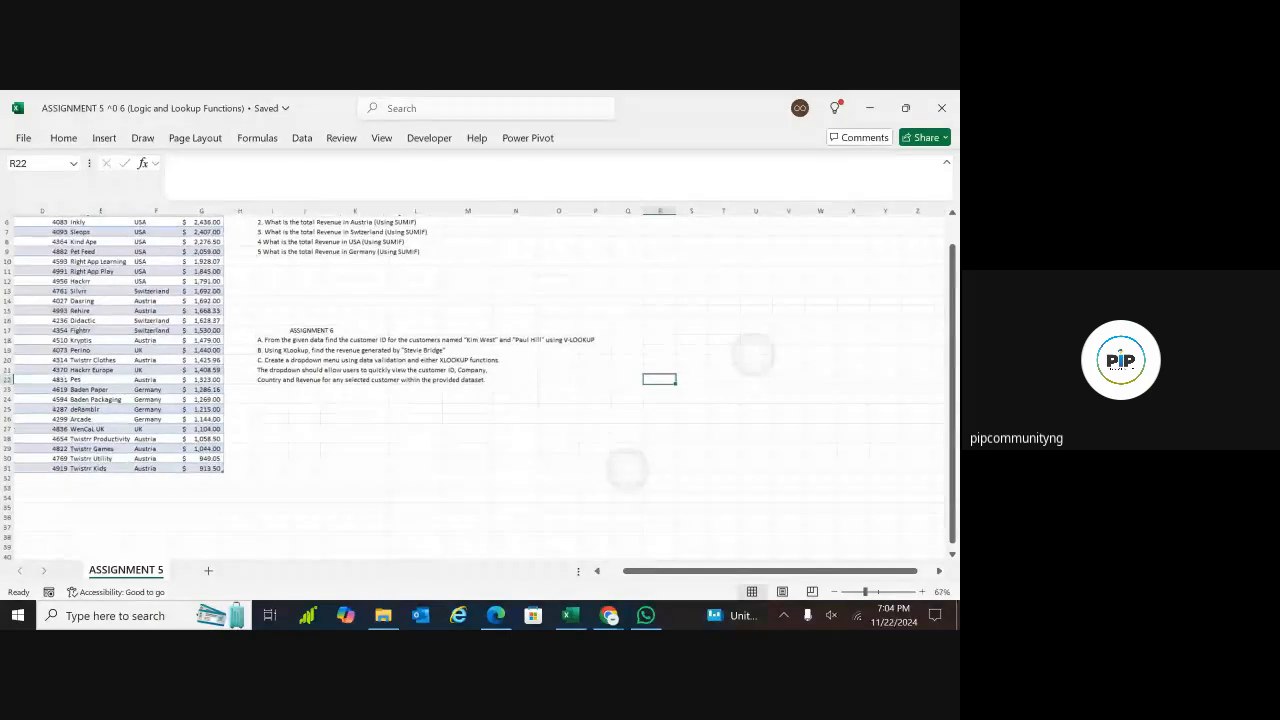
scroll(690, 412, left, 1)
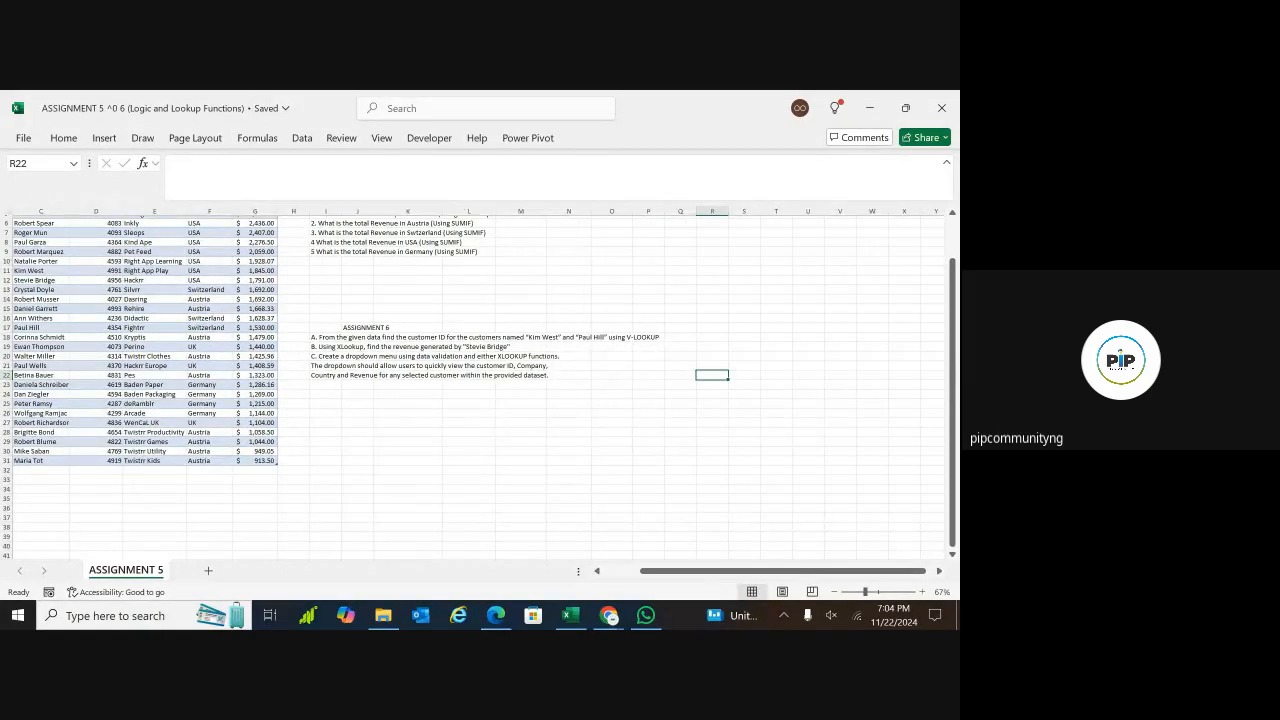
scroll(470, 385, up, 2)
scroll(470, 385, left, 1)
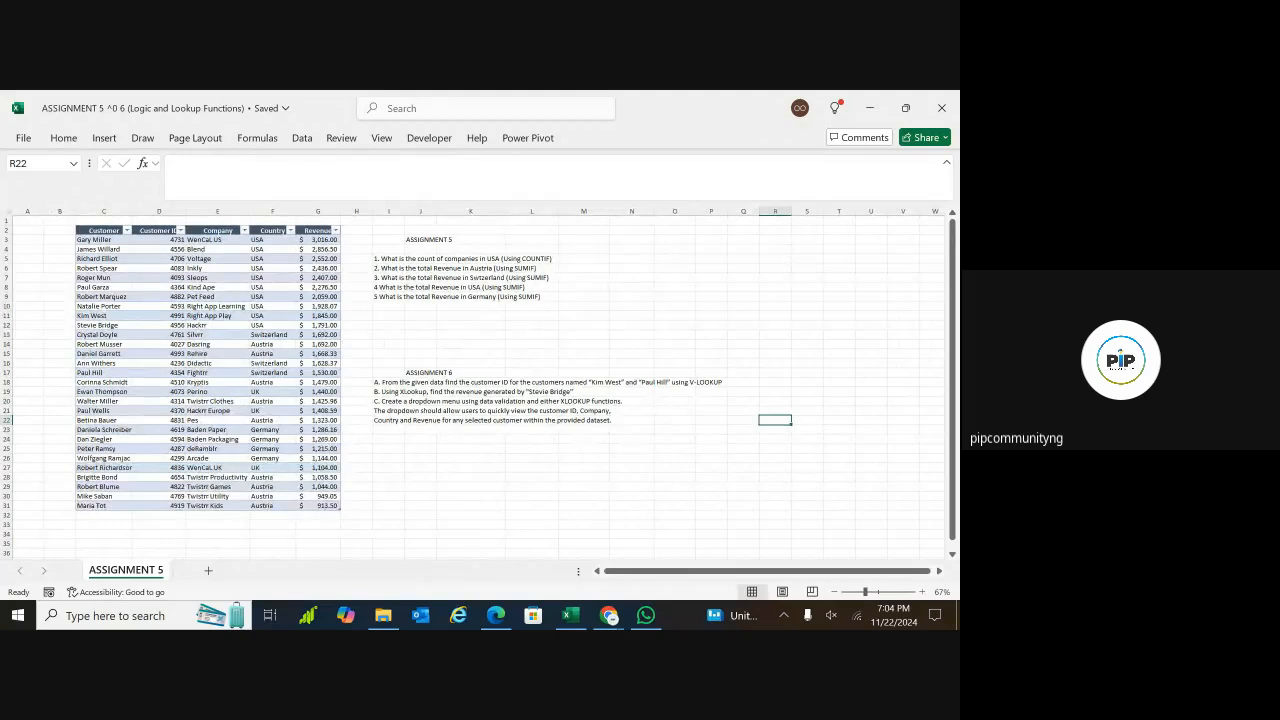
drag(185, 211, 338, 210)
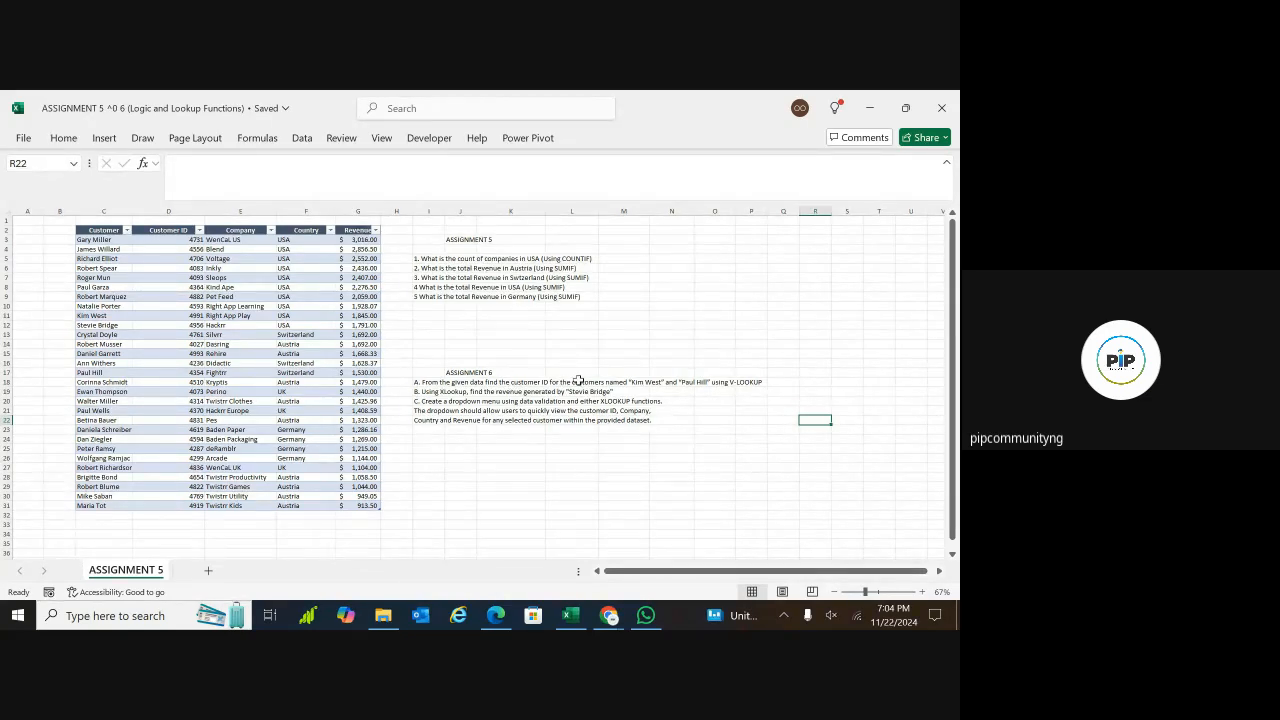
Enter the headers "Customer Name" in K27 and "customer ID" in L27, below the Assignment 6 questions
scroll(578, 381, right, 3)
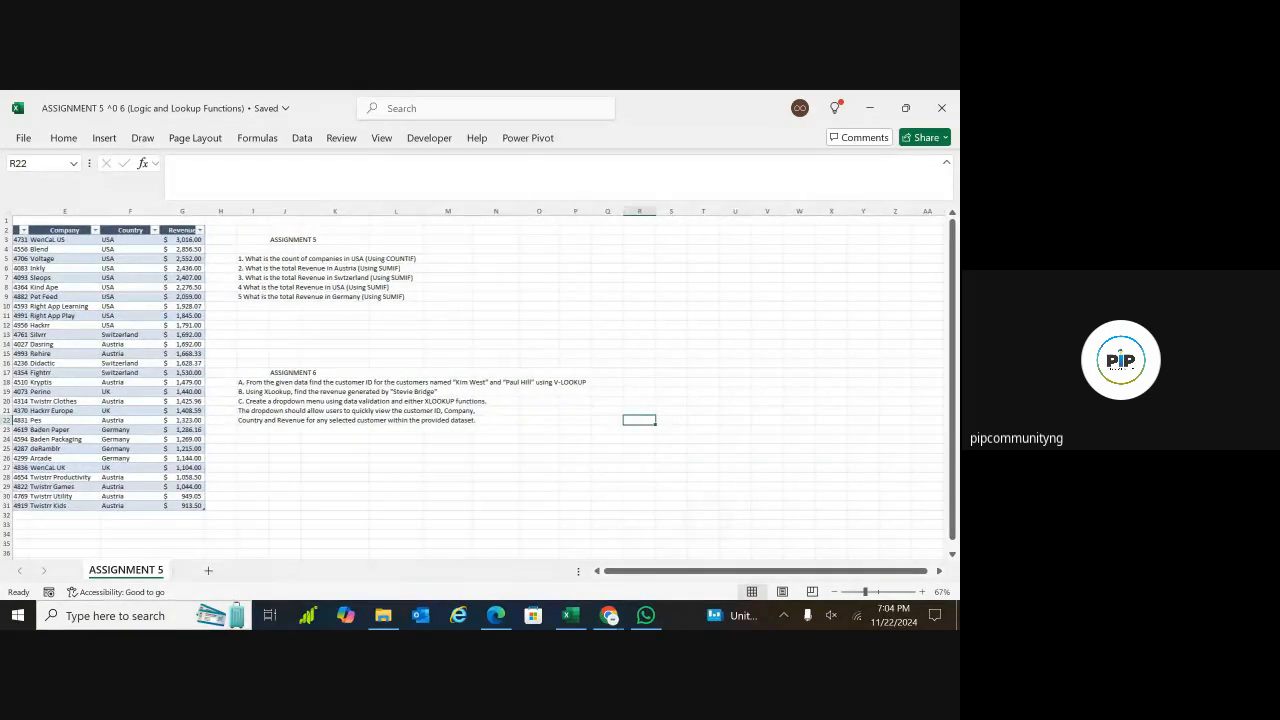
scroll(578, 381, right, 2)
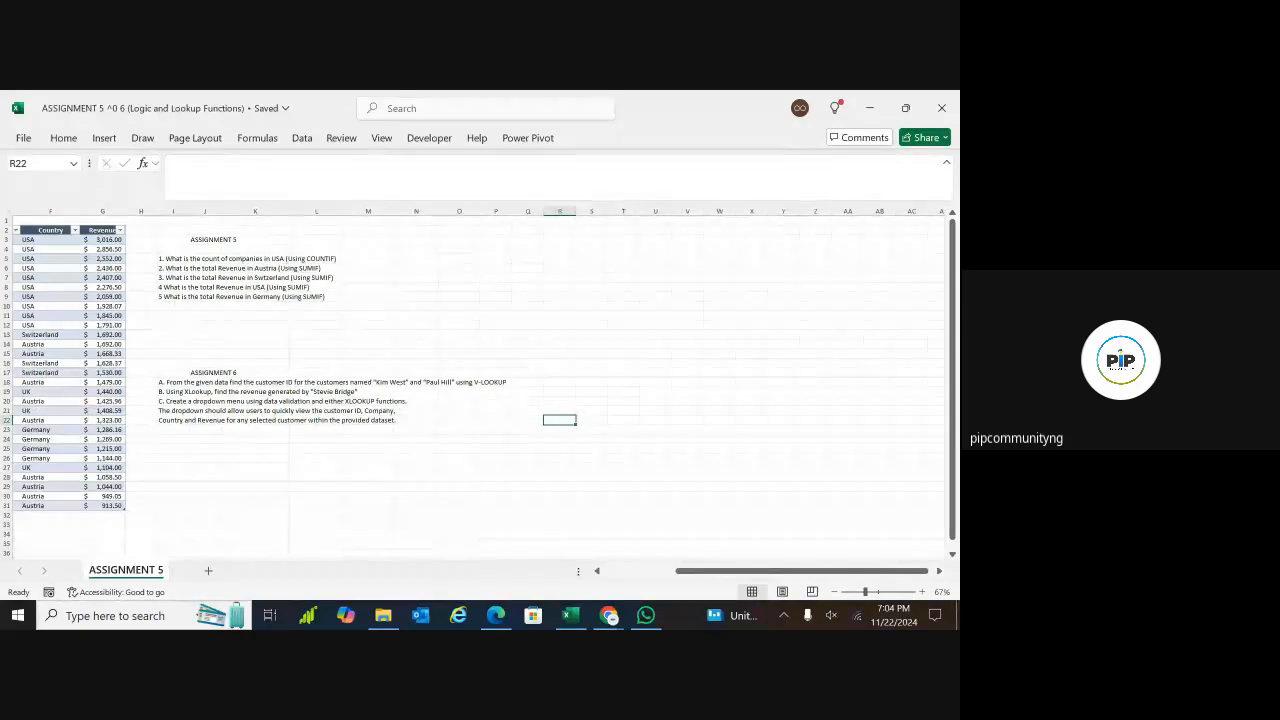
click(605, 382)
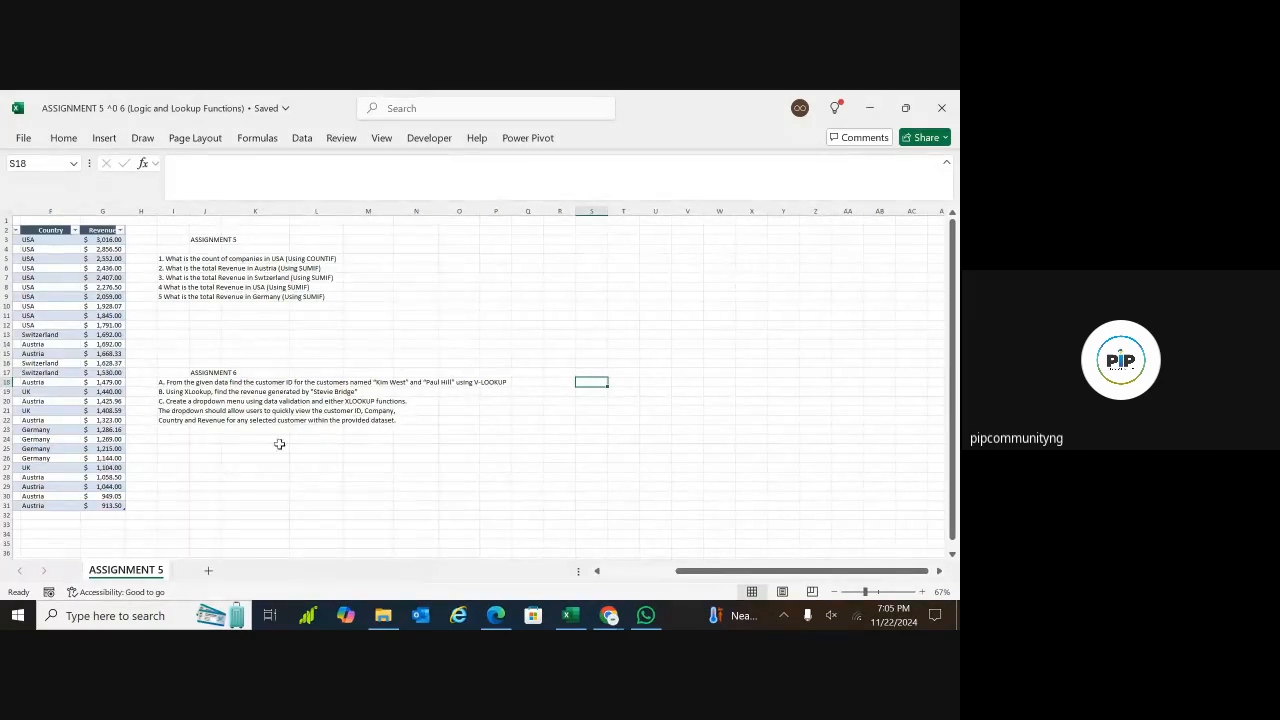
click(230, 465)
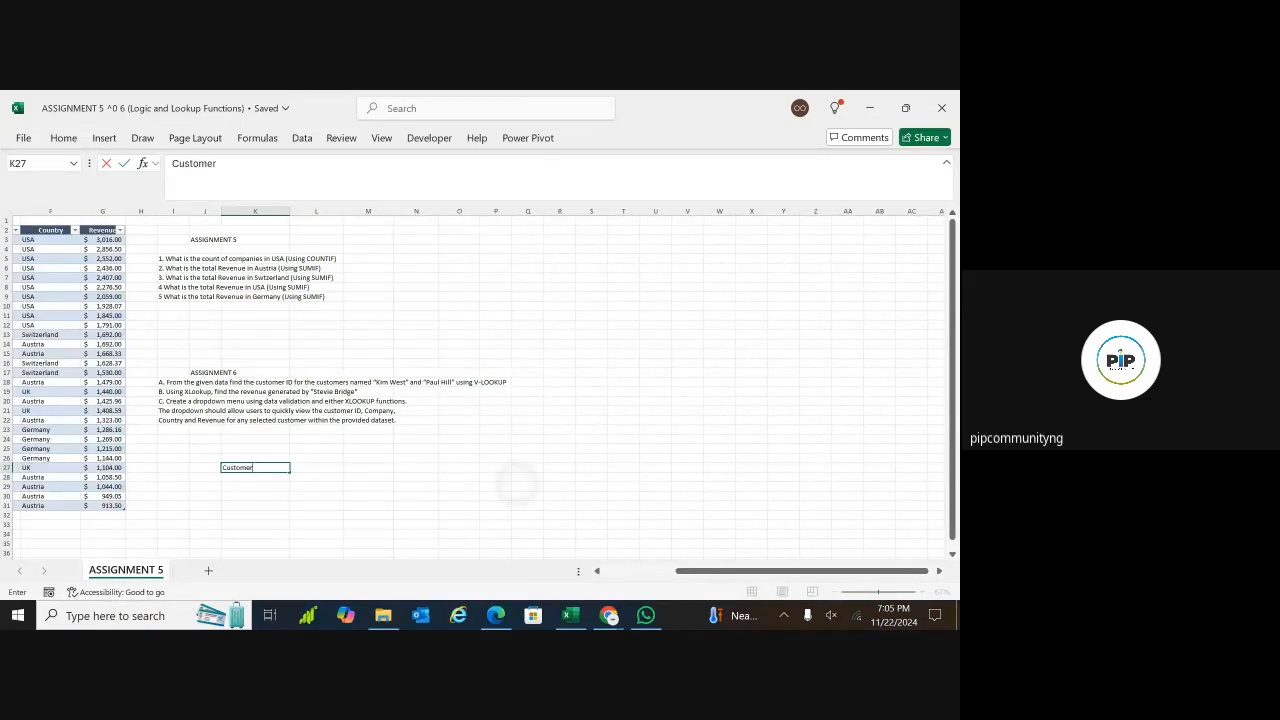
text(Customer Name)
double_click(324, 471)
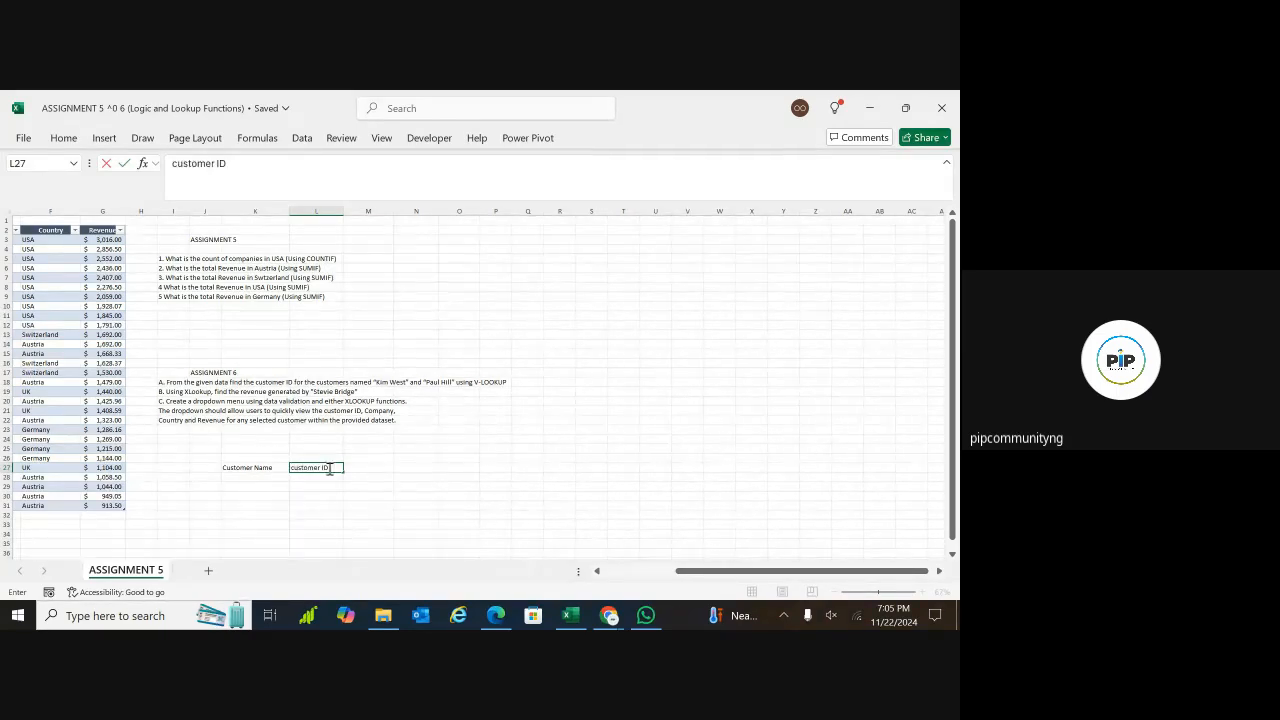
Enter the two customer names from question A in K28 and K29 under the Customer Name header
click(266, 478)
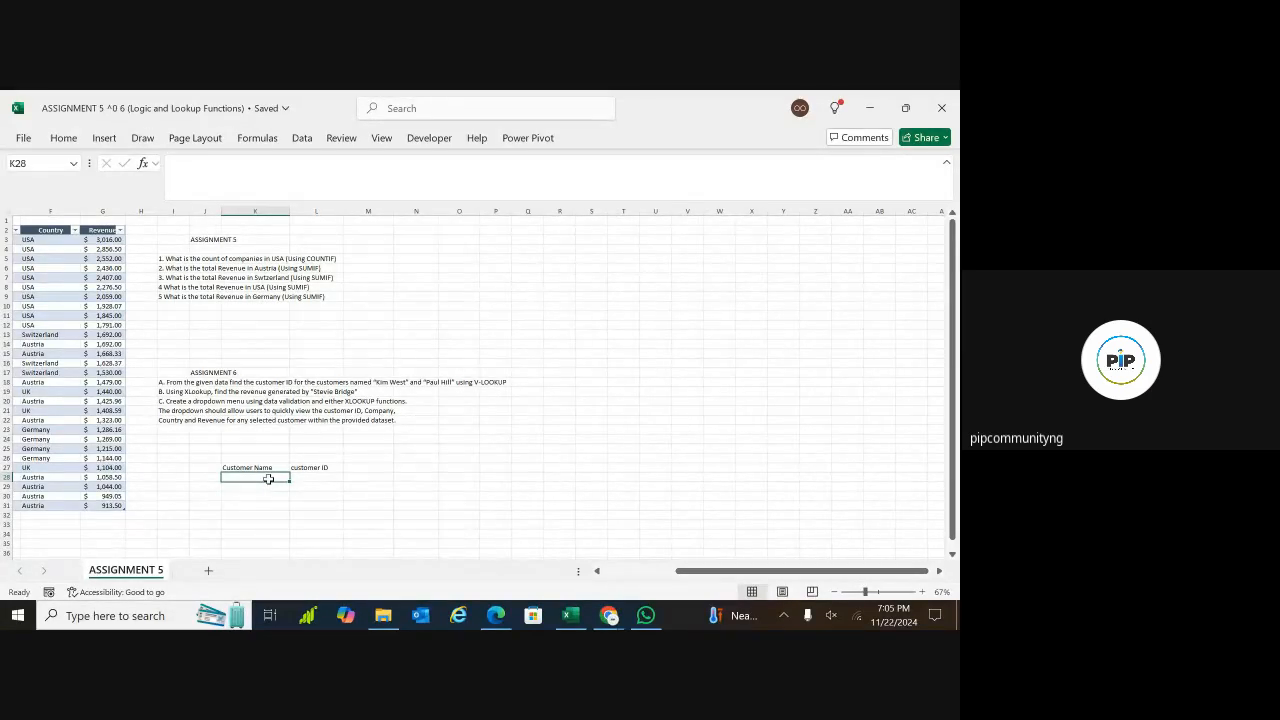
text(Kim Wesr)
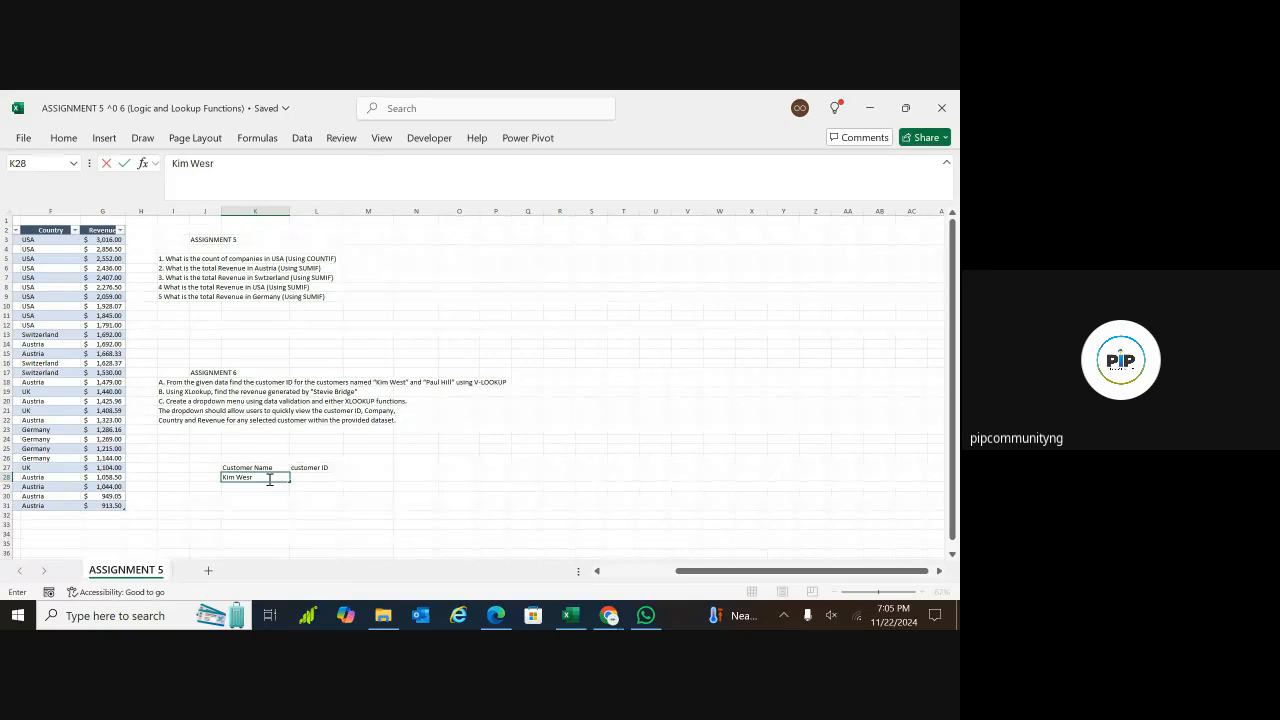
click(465, 514)
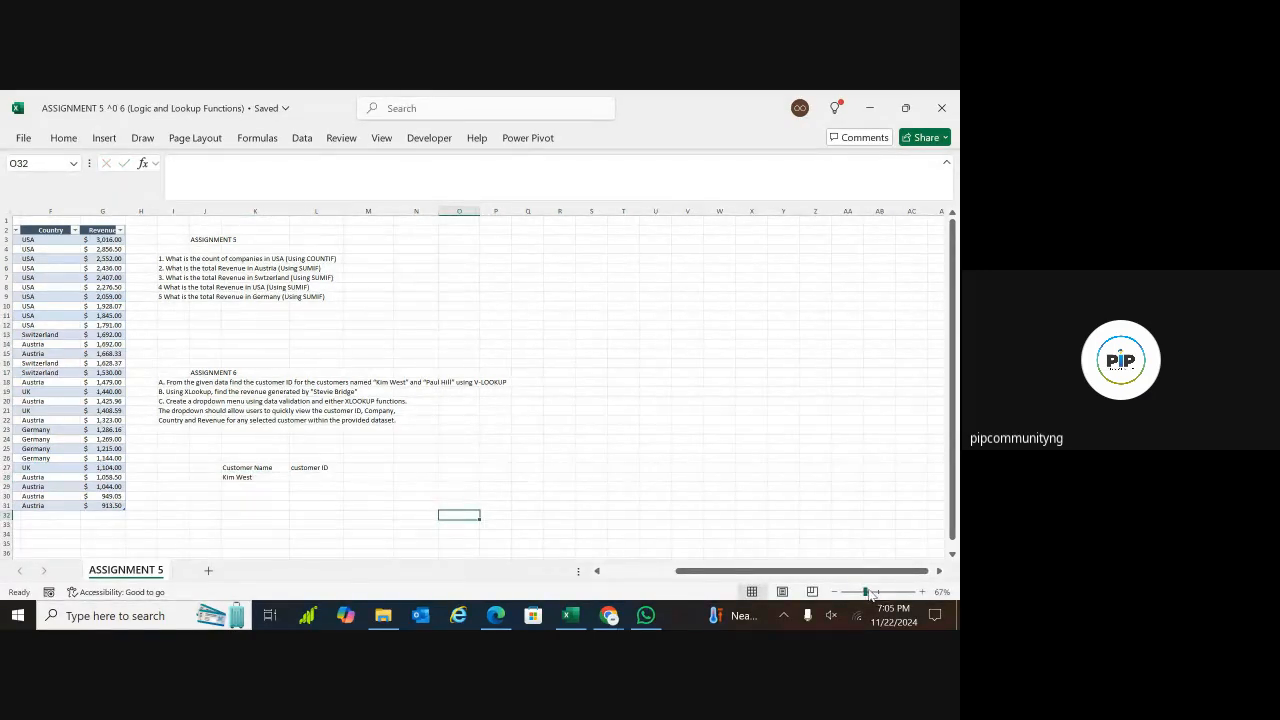
drag(865, 592, 870, 592)
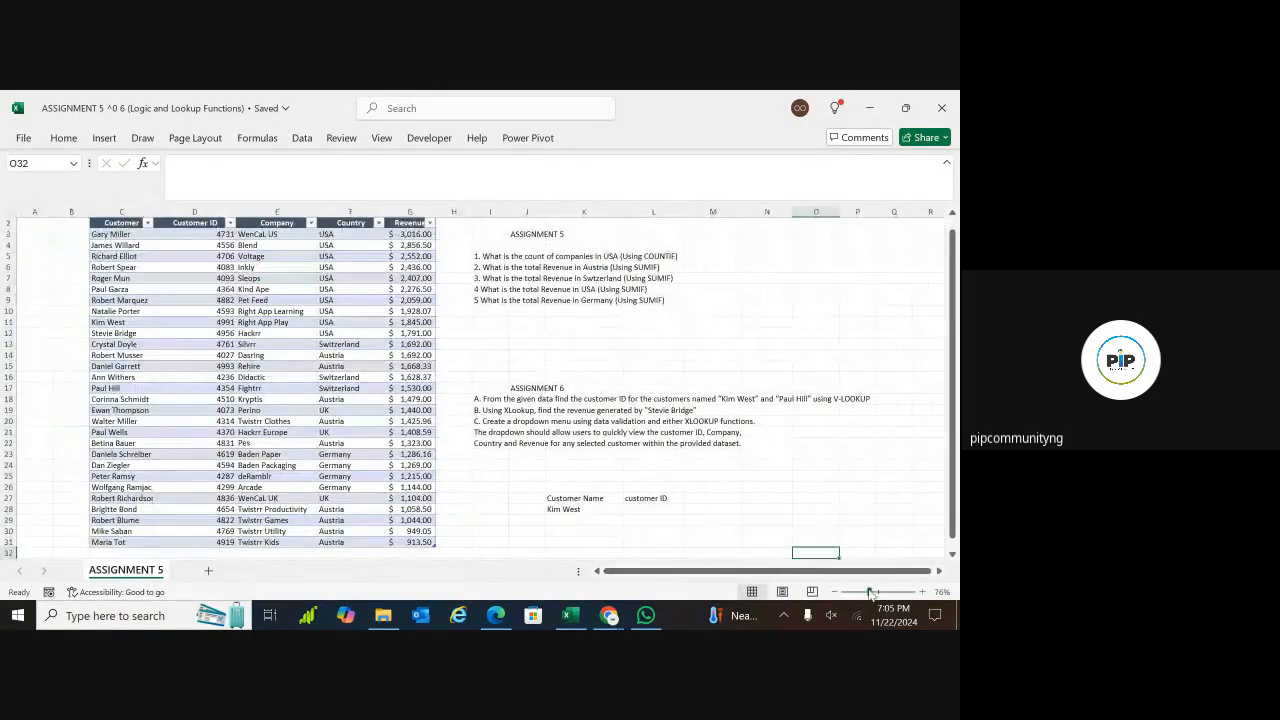
double_click(587, 521)
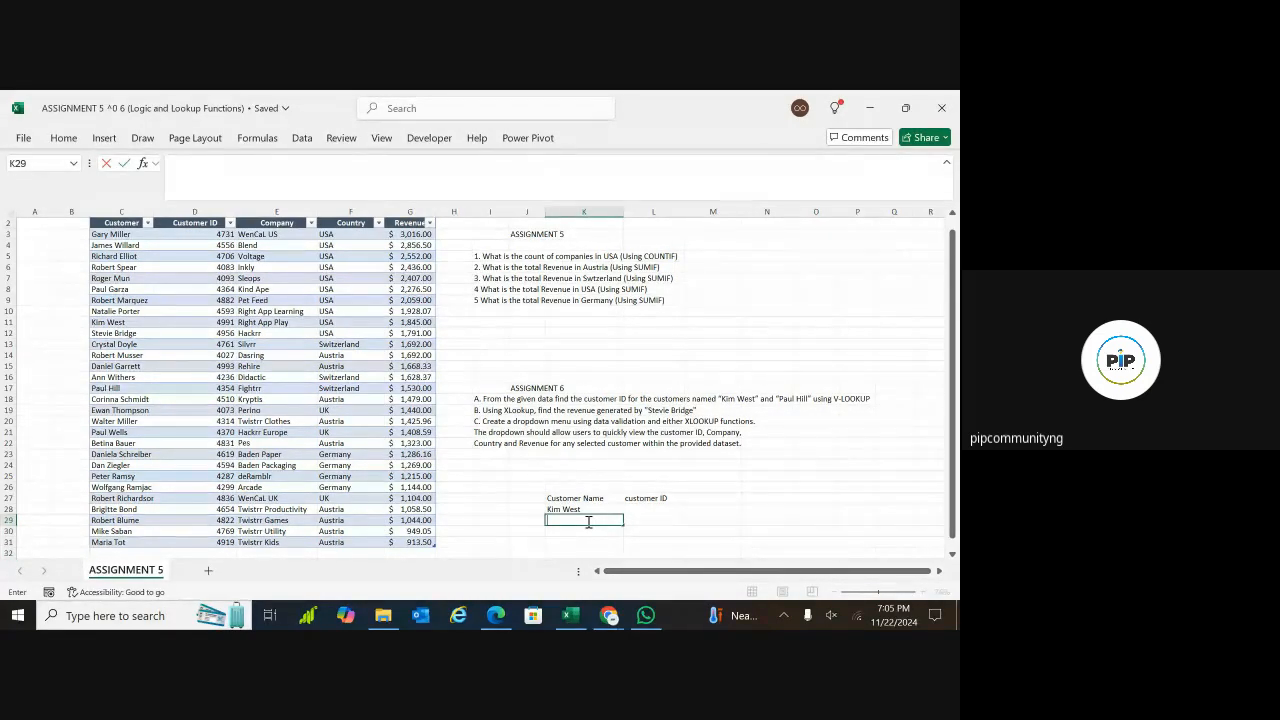
text(Paul Hill)
Check the data table's name and start a VLOOKUP formula in L28 with K28 as the lookup value
click(638, 509)
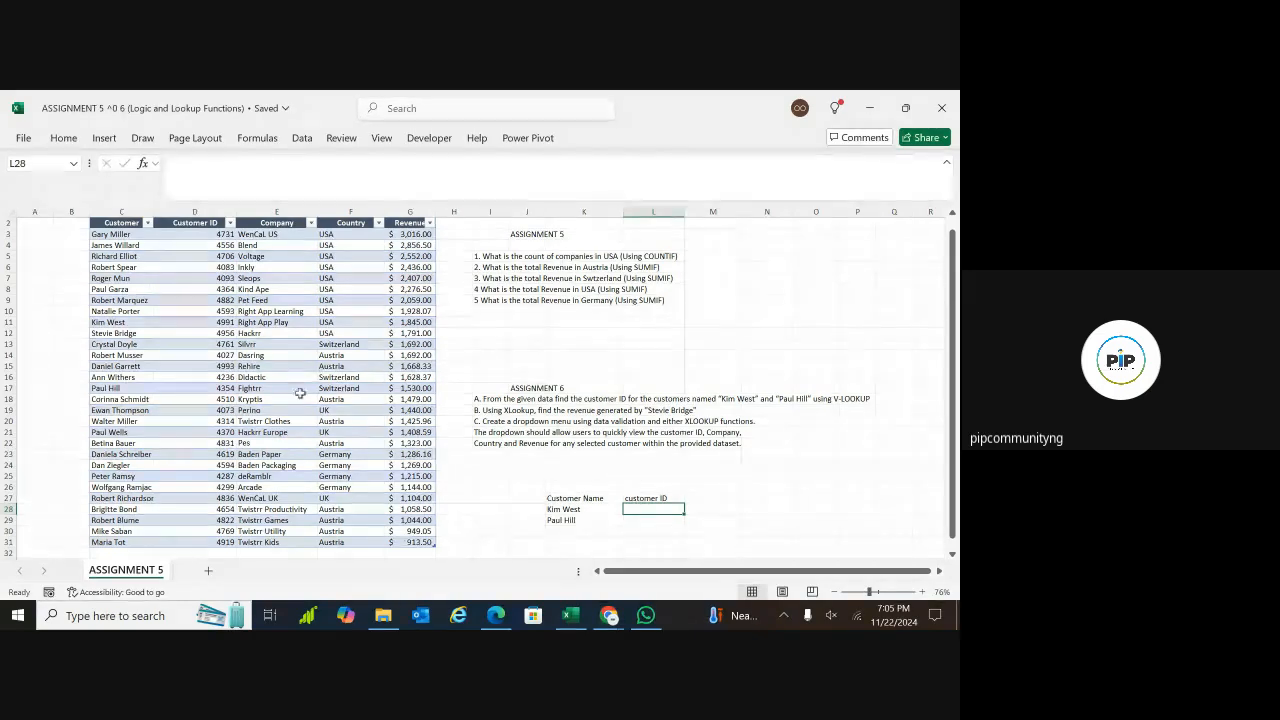
click(246, 334)
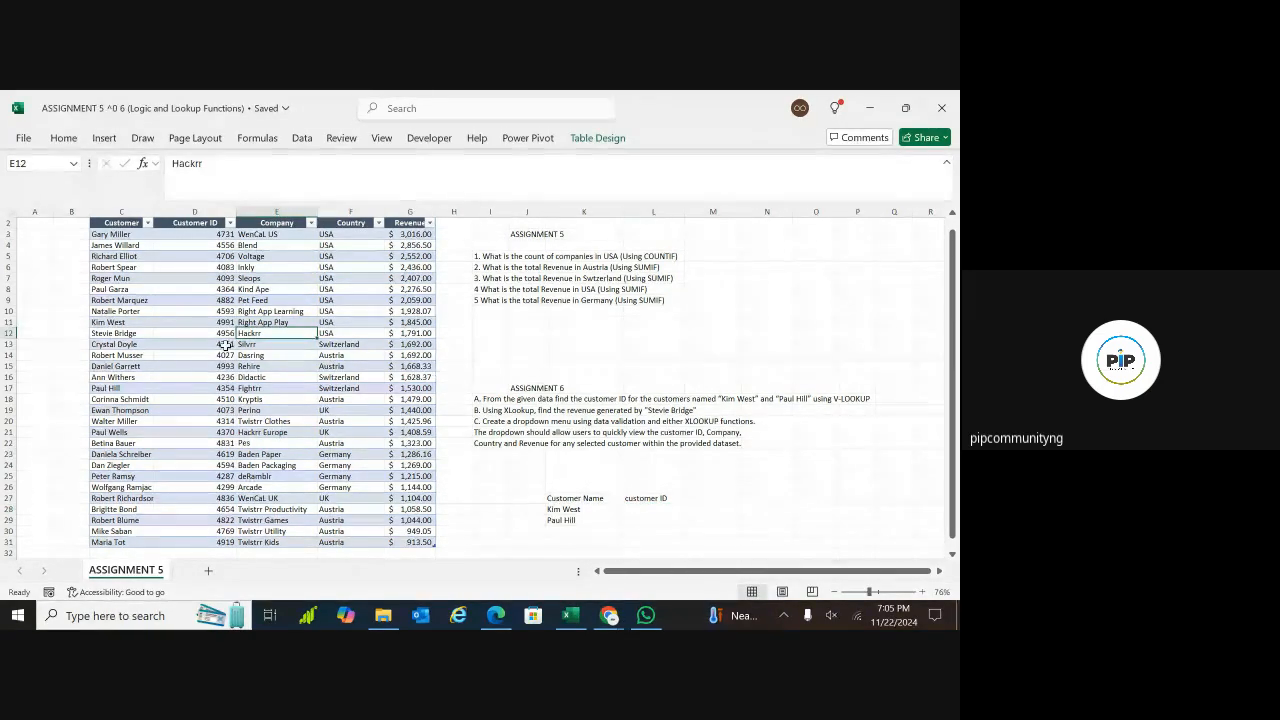
click(589, 139)
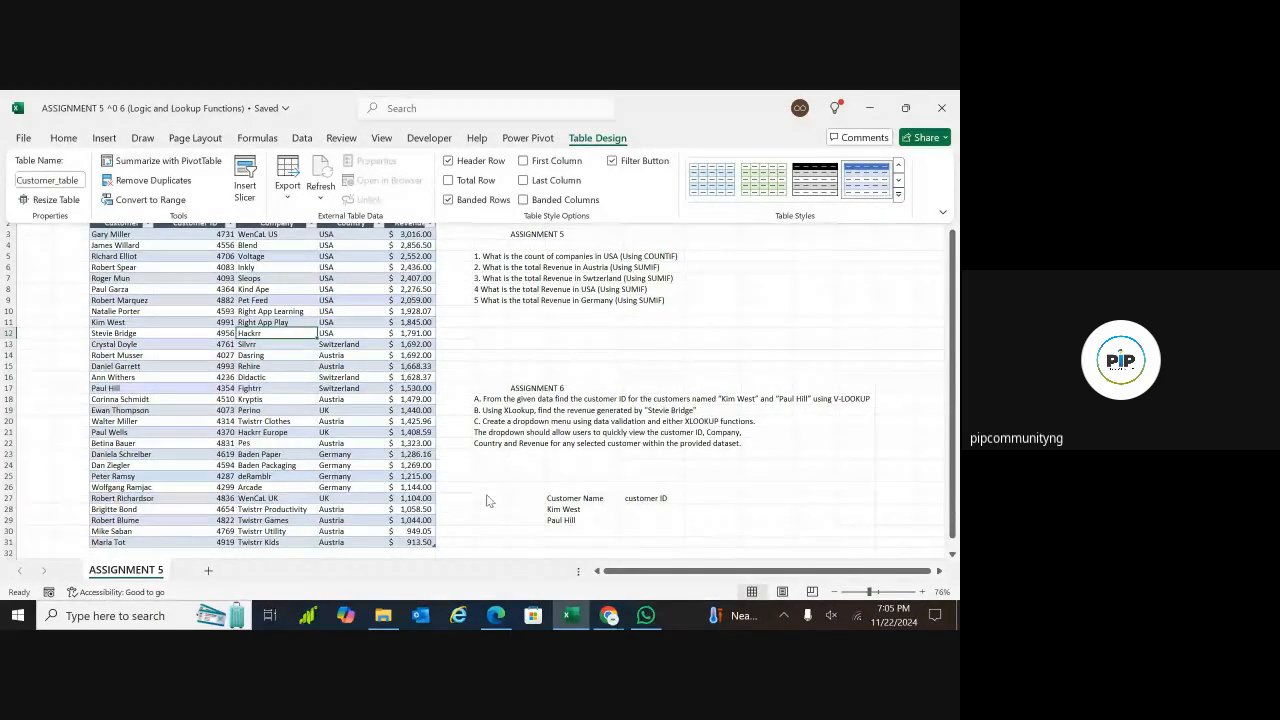
click(525, 508)
double_click(657, 510)
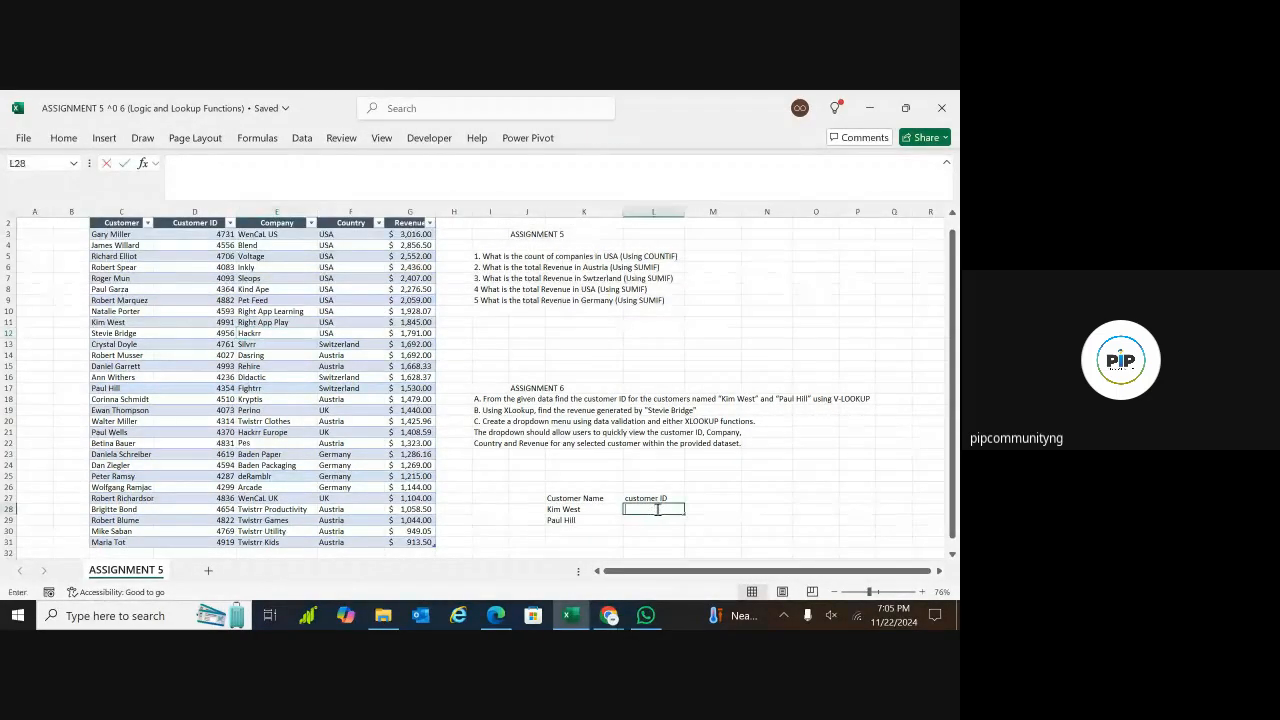
text(=vloo)
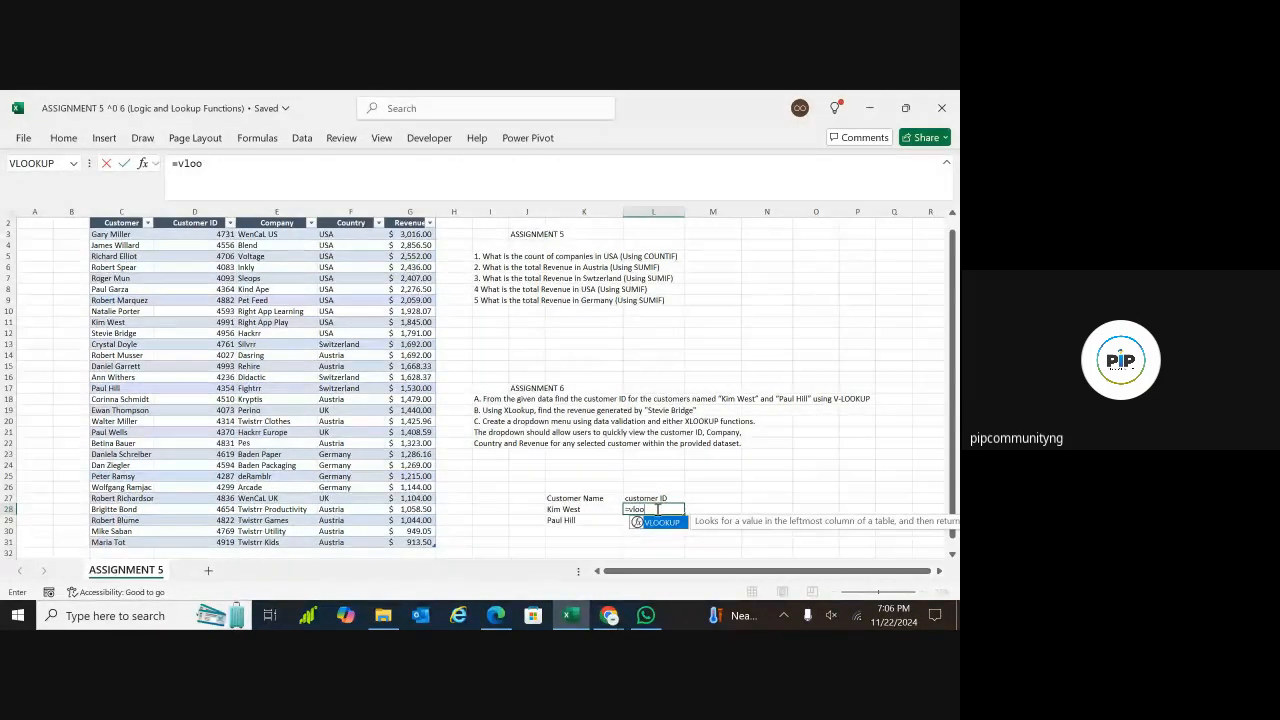
double_click(658, 524)
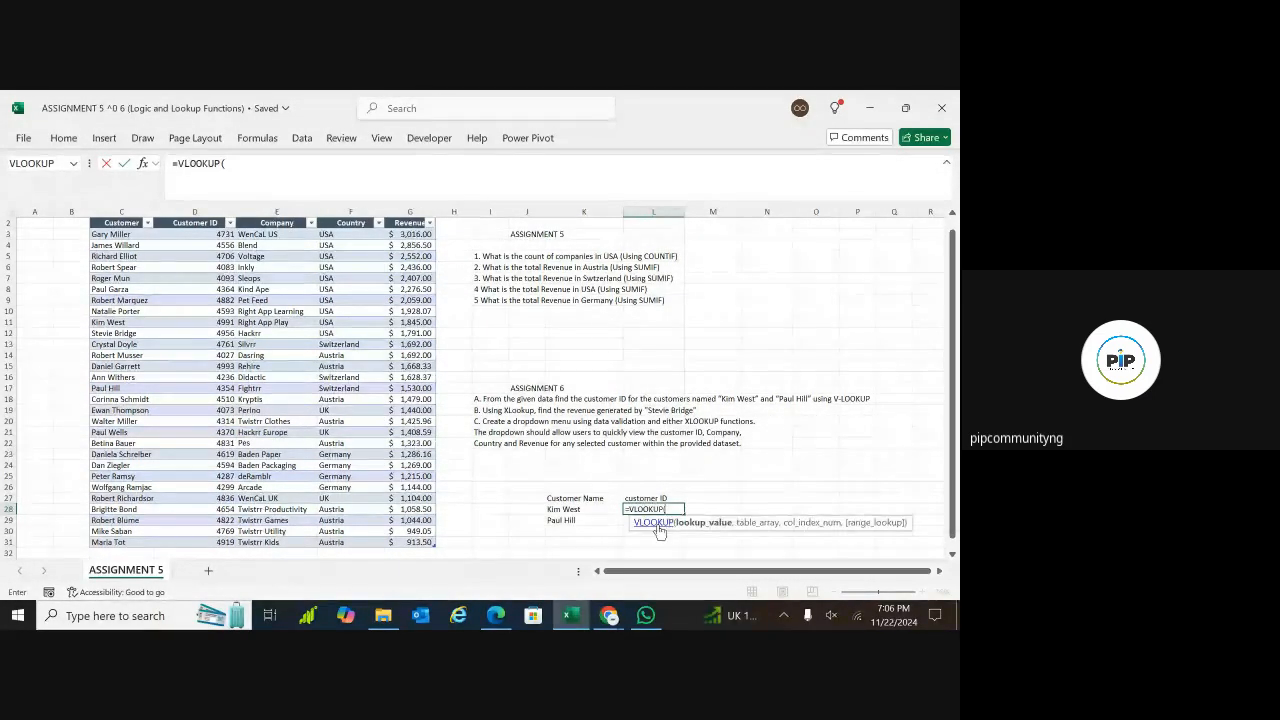
click(578, 509)
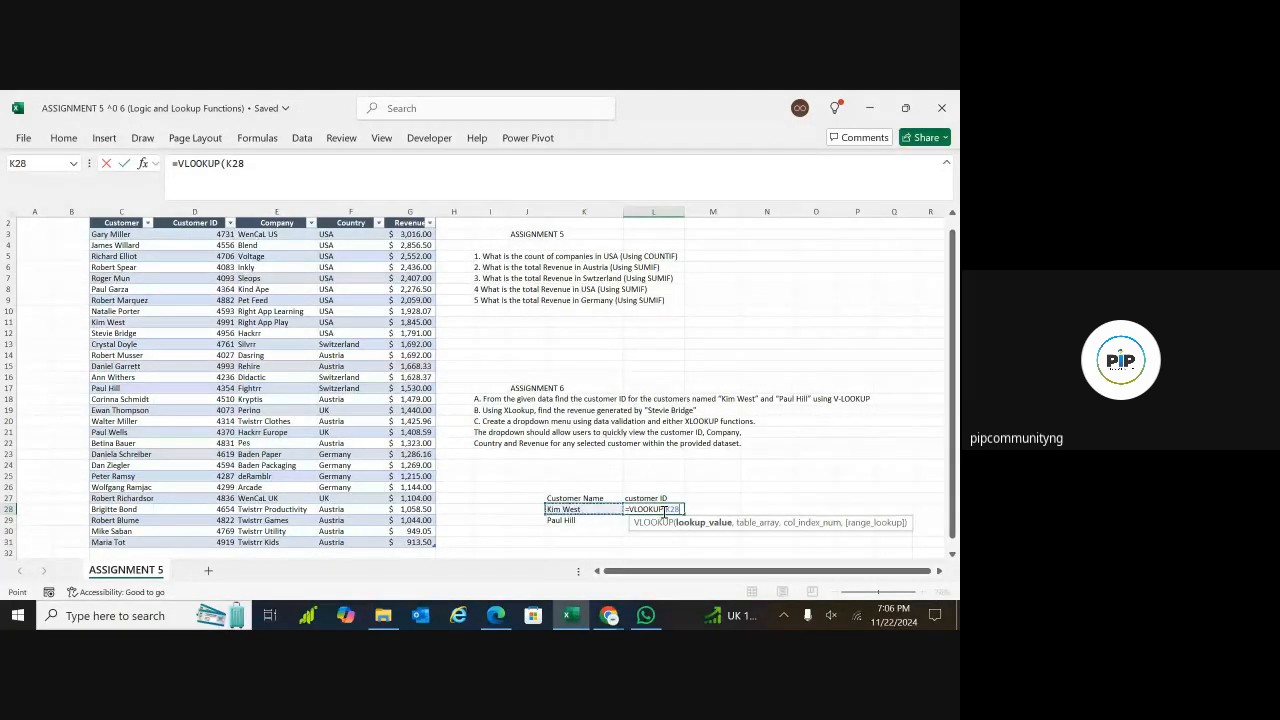
text(,)
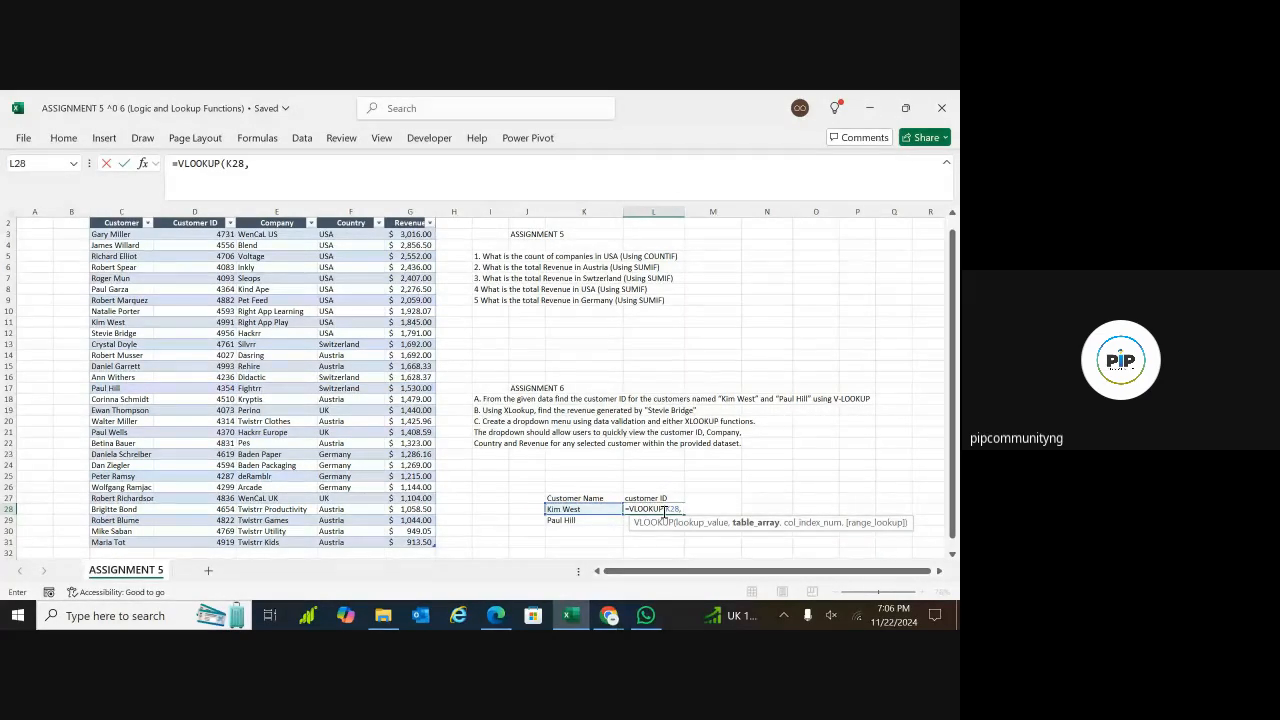
Complete the VLOOKUP in L28 with Customer_table as the table array, column index 2 and FALSE for an exact match
text(cust)
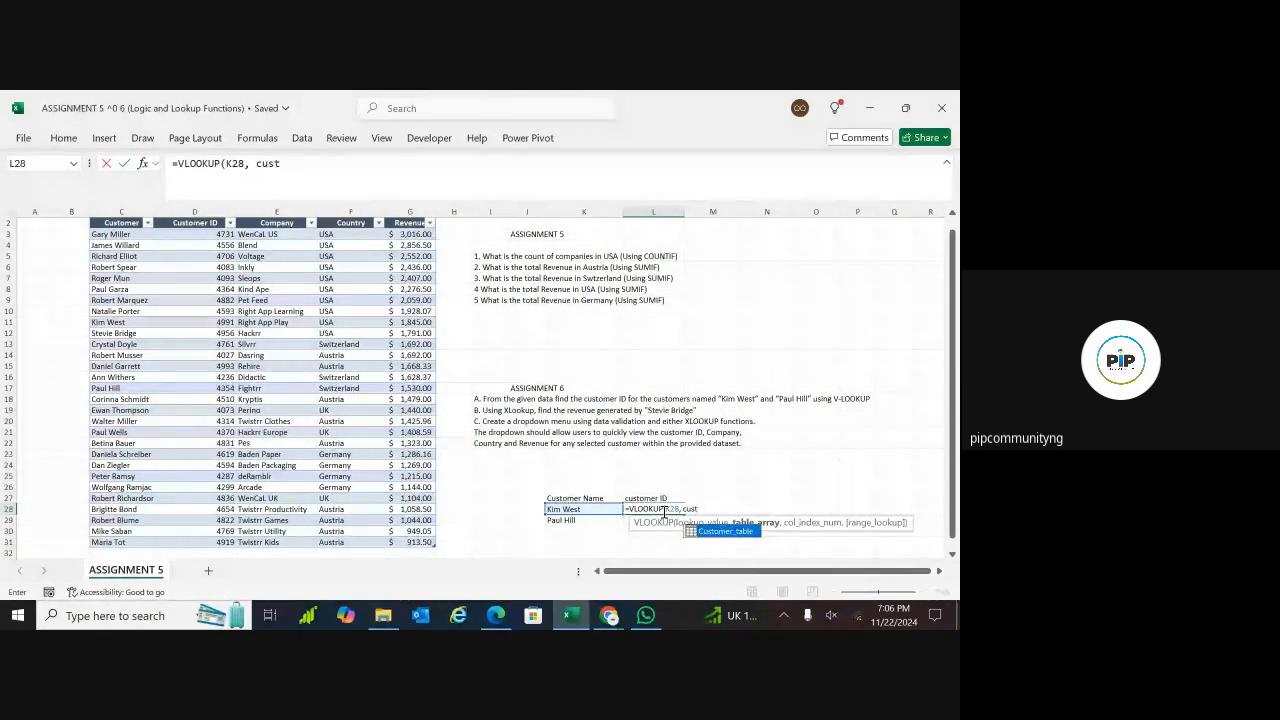
double_click(725, 531)
text(,)
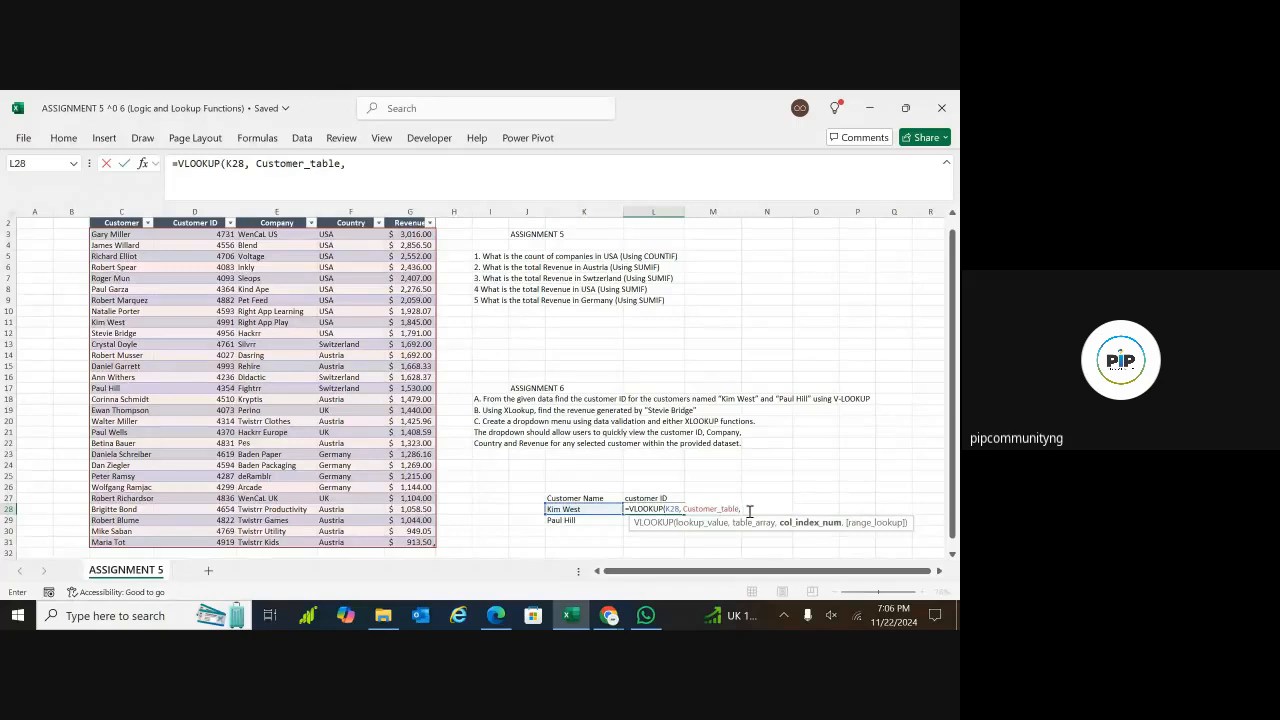
text(2,)
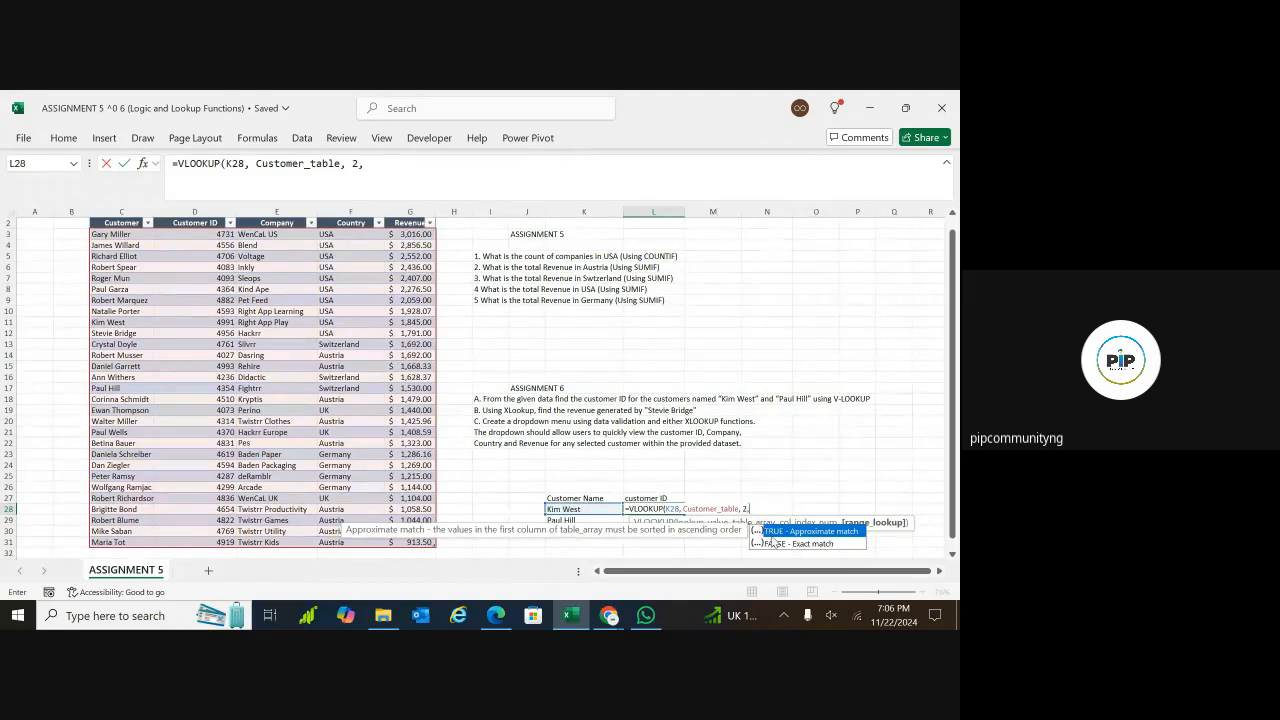
double_click(795, 544)
text())
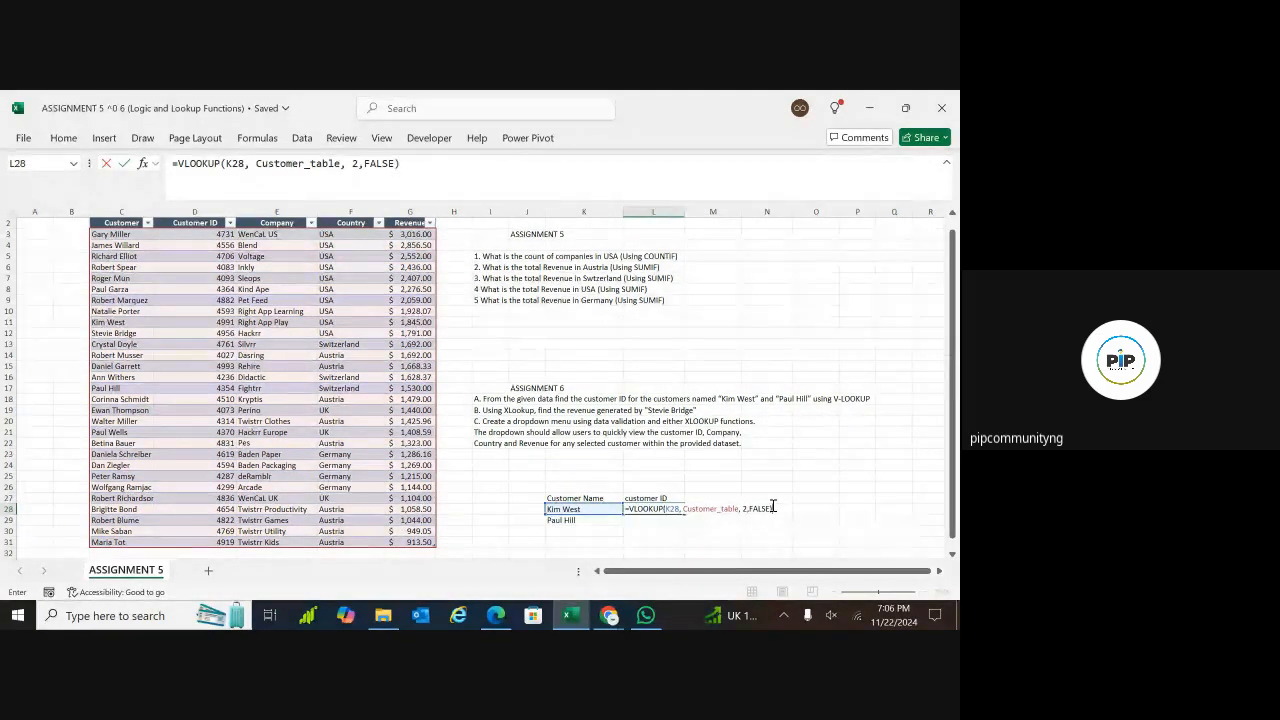
key(Return)
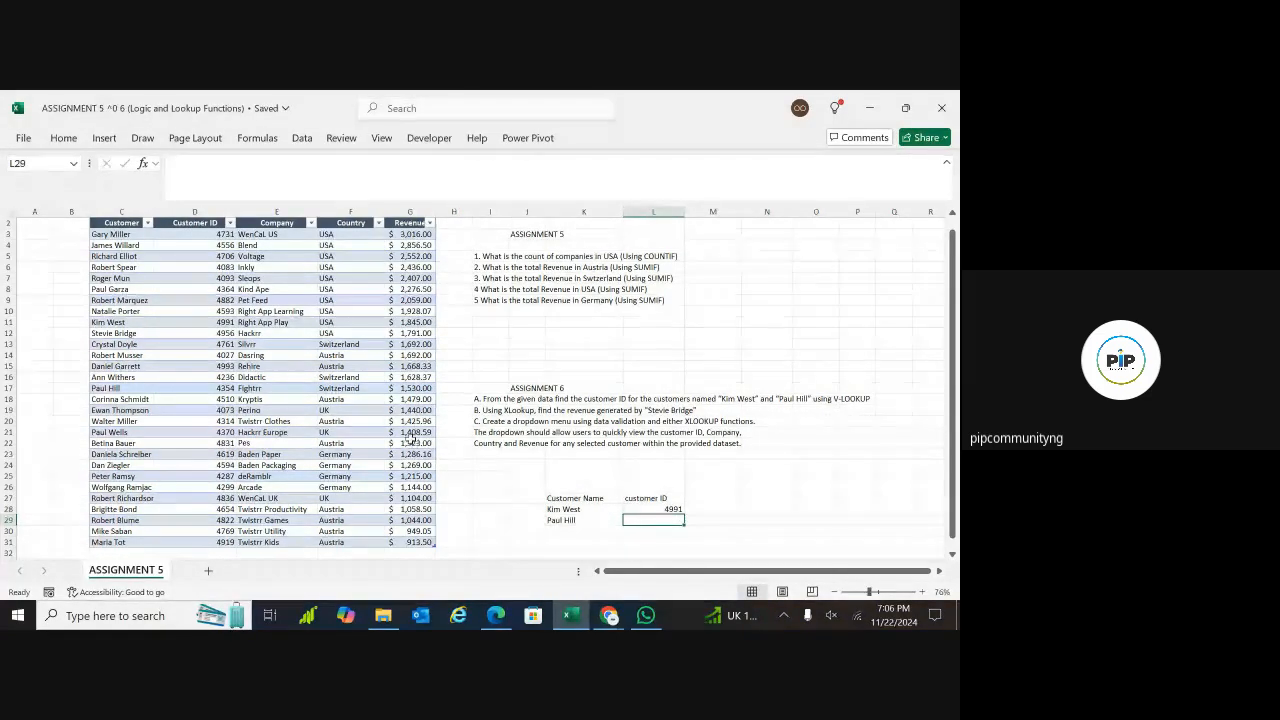
Fill the VLOOKUP formula from L28 down to L29 for the second customer and inspect the copied formula
key(Up)
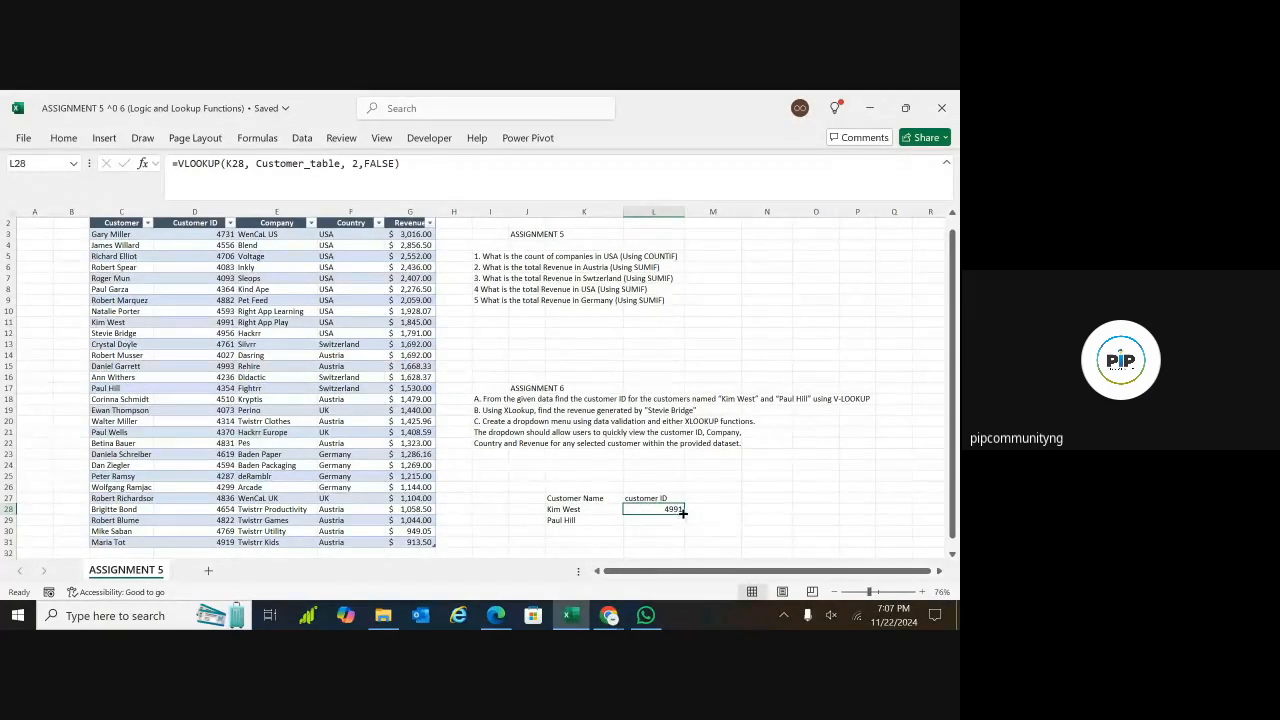
drag(684, 518, 685, 527)
click(712, 498)
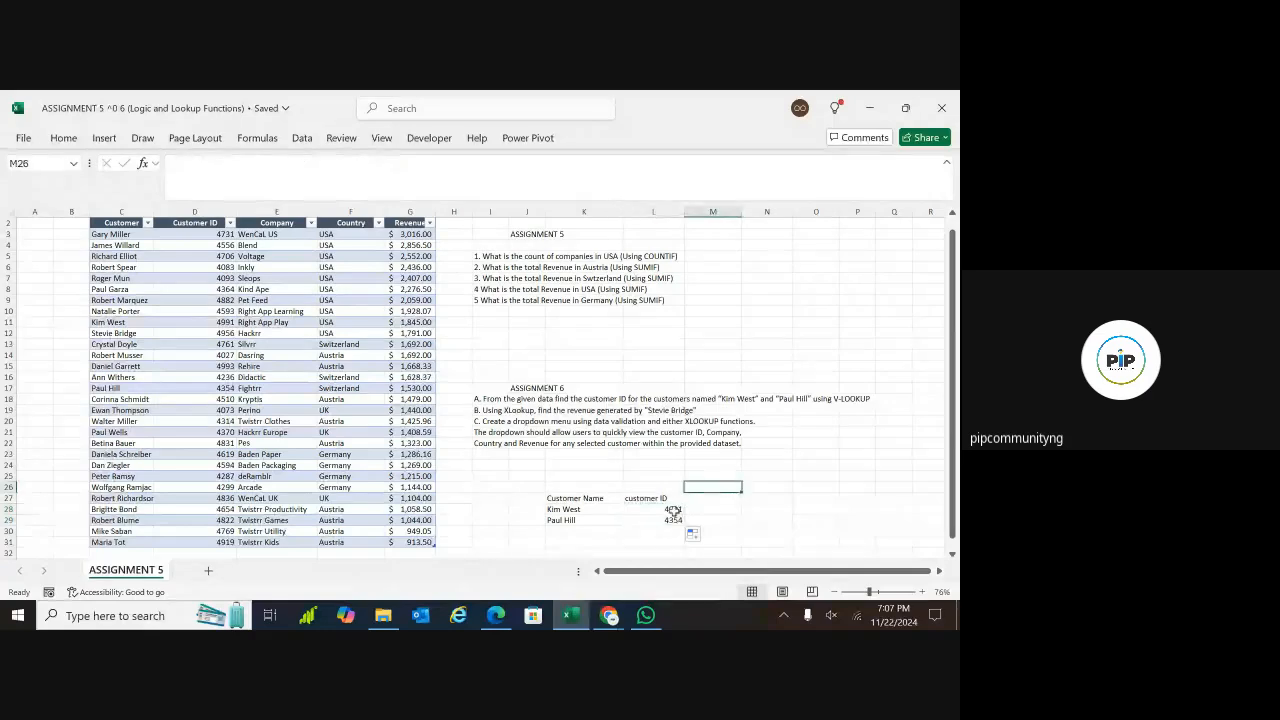
click(653, 521)
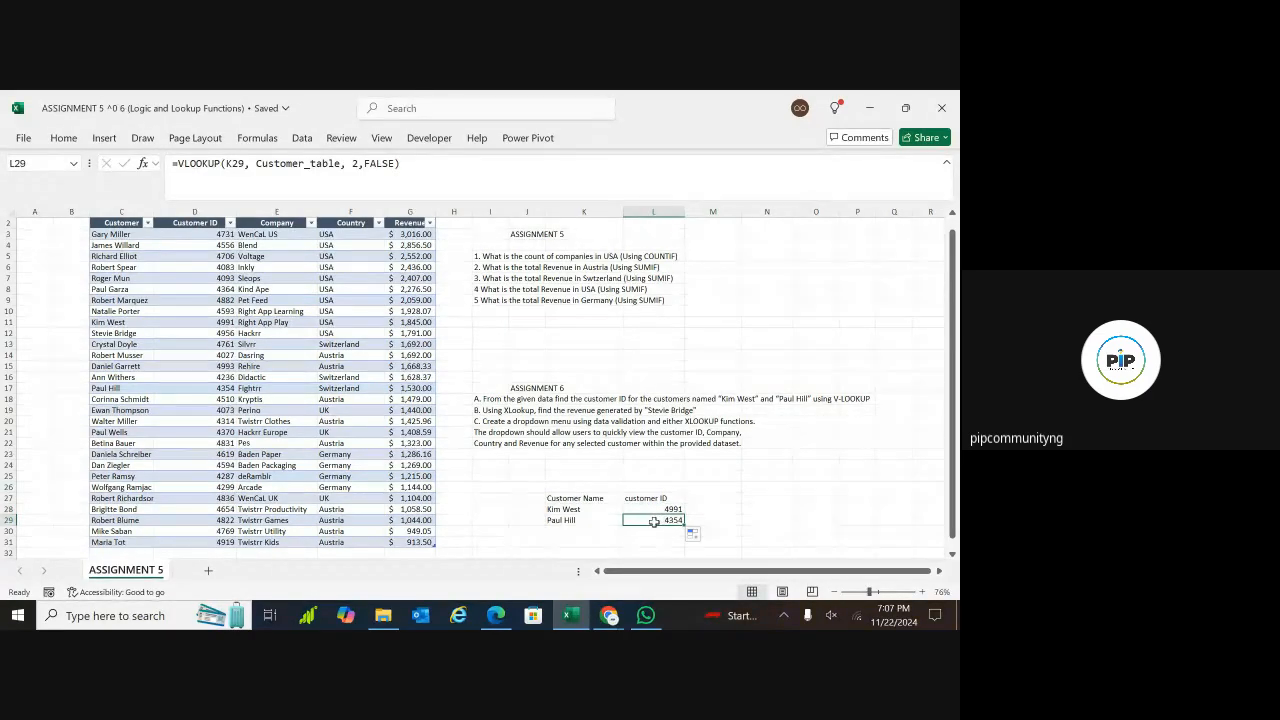
Review the Assignment 6 questions and the customer ID lookup results in rows 28 and 29
drag(952, 404, 952, 415)
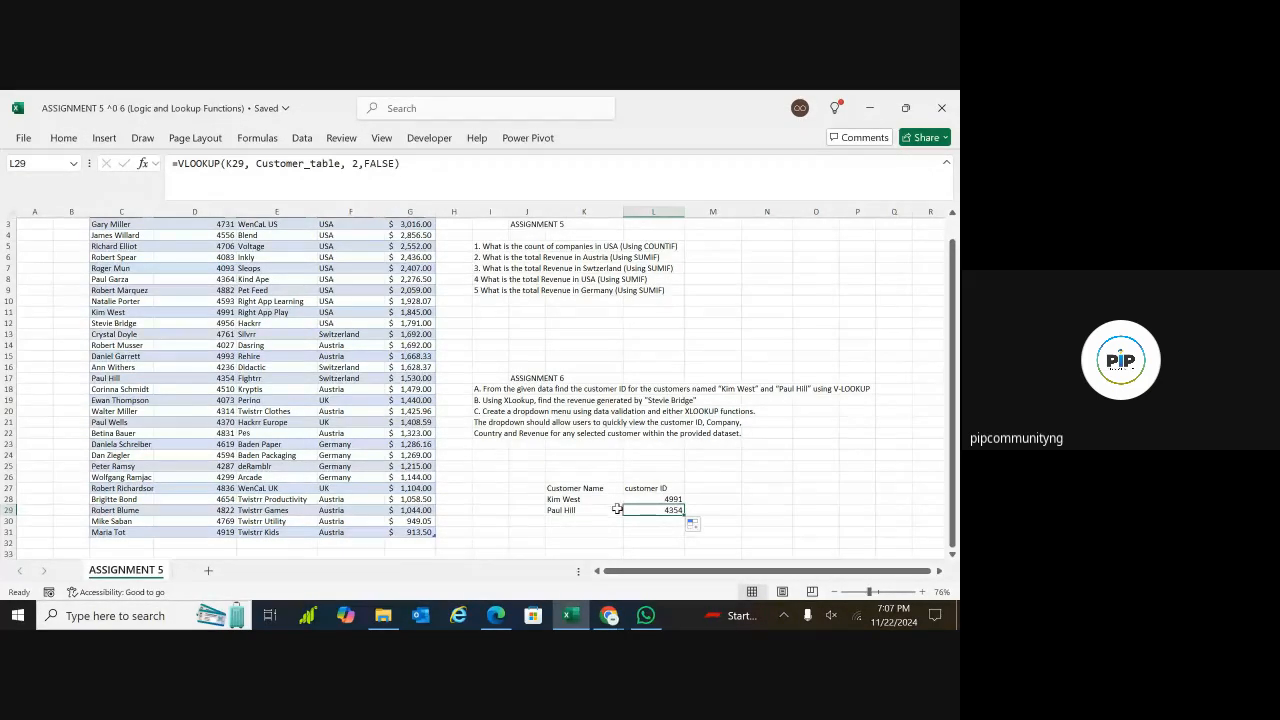
click(953, 556)
click(953, 556)
click(953, 556)
click(953, 556)
click(953, 556)
click(953, 556)
click(953, 556)
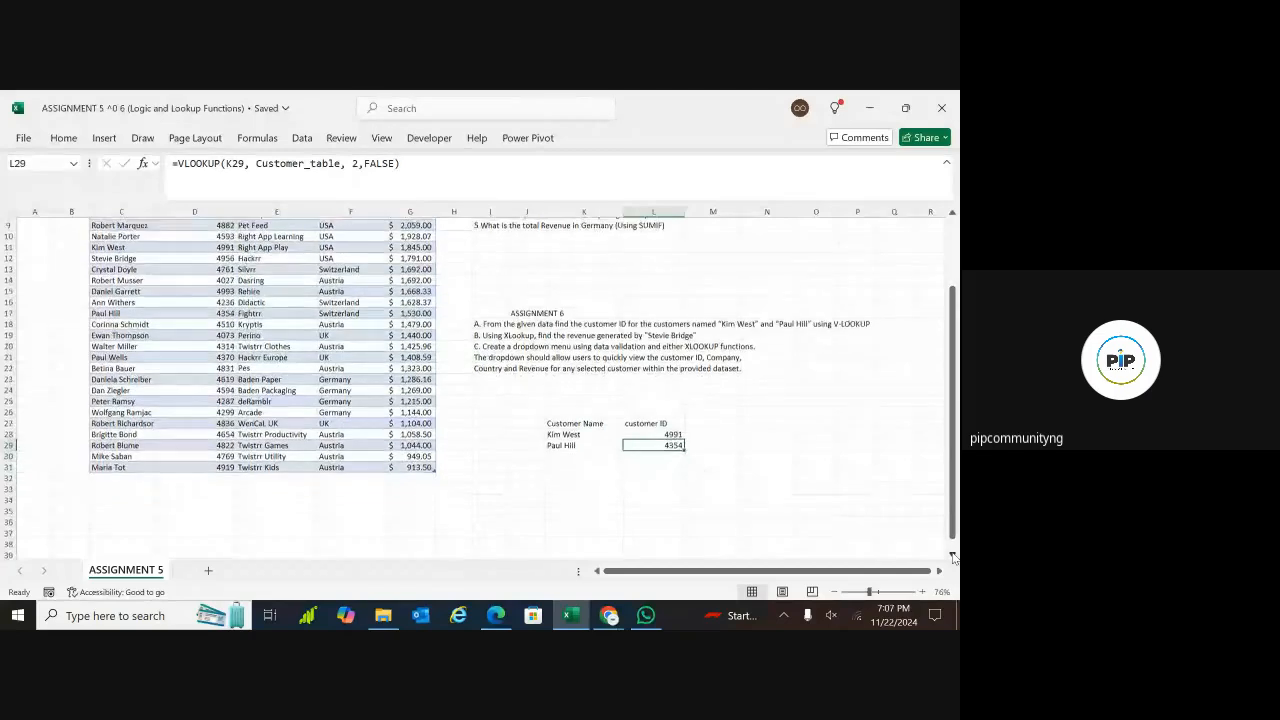
click(953, 556)
click(953, 556)
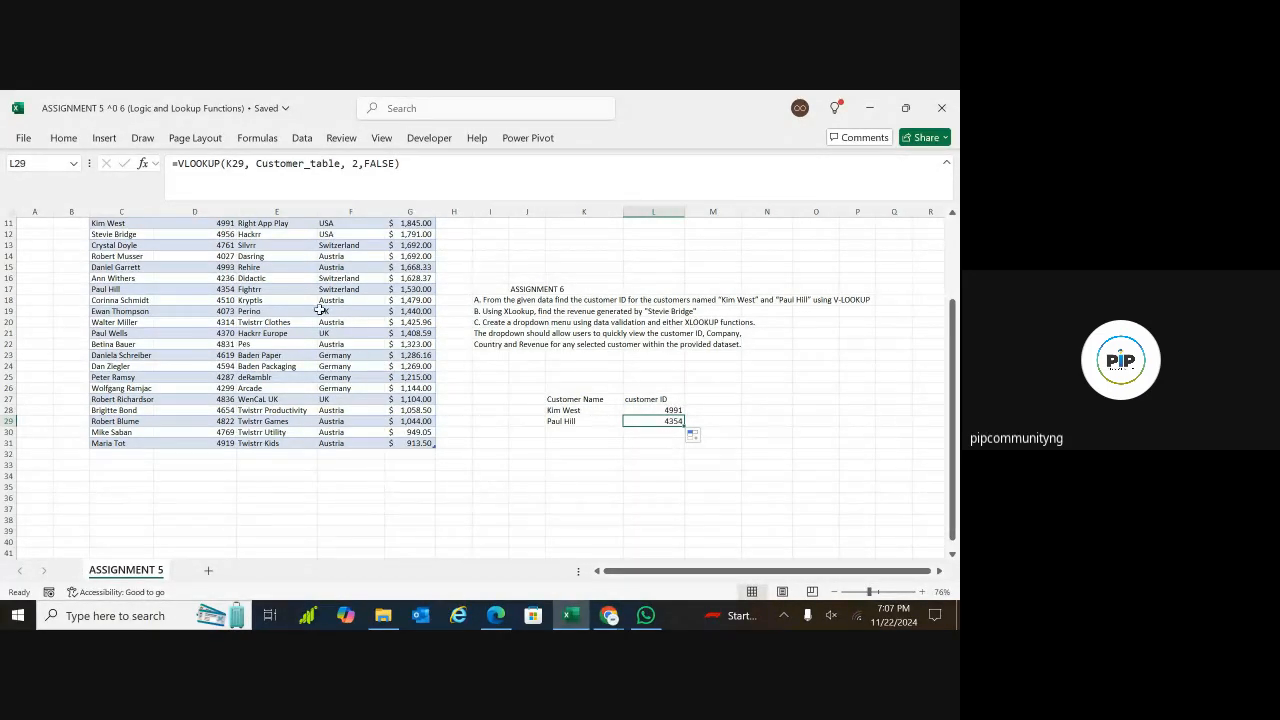
drag(575, 410, 700, 424)
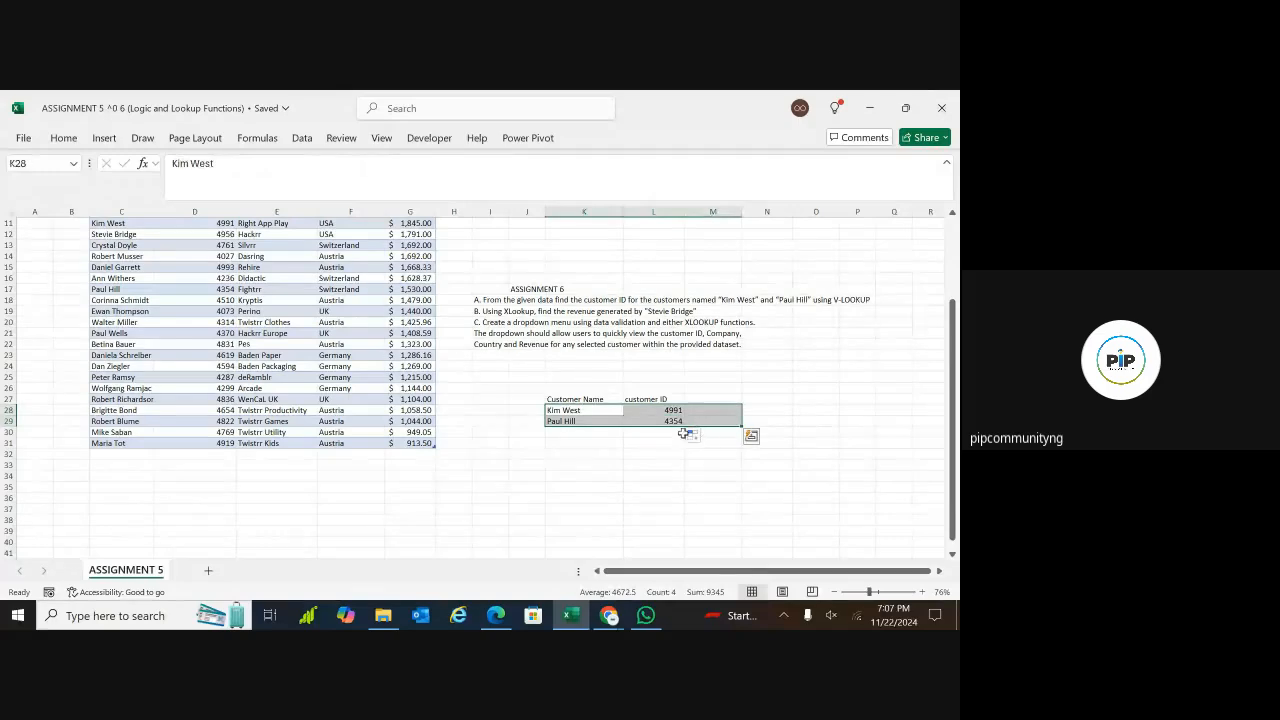
click(611, 473)
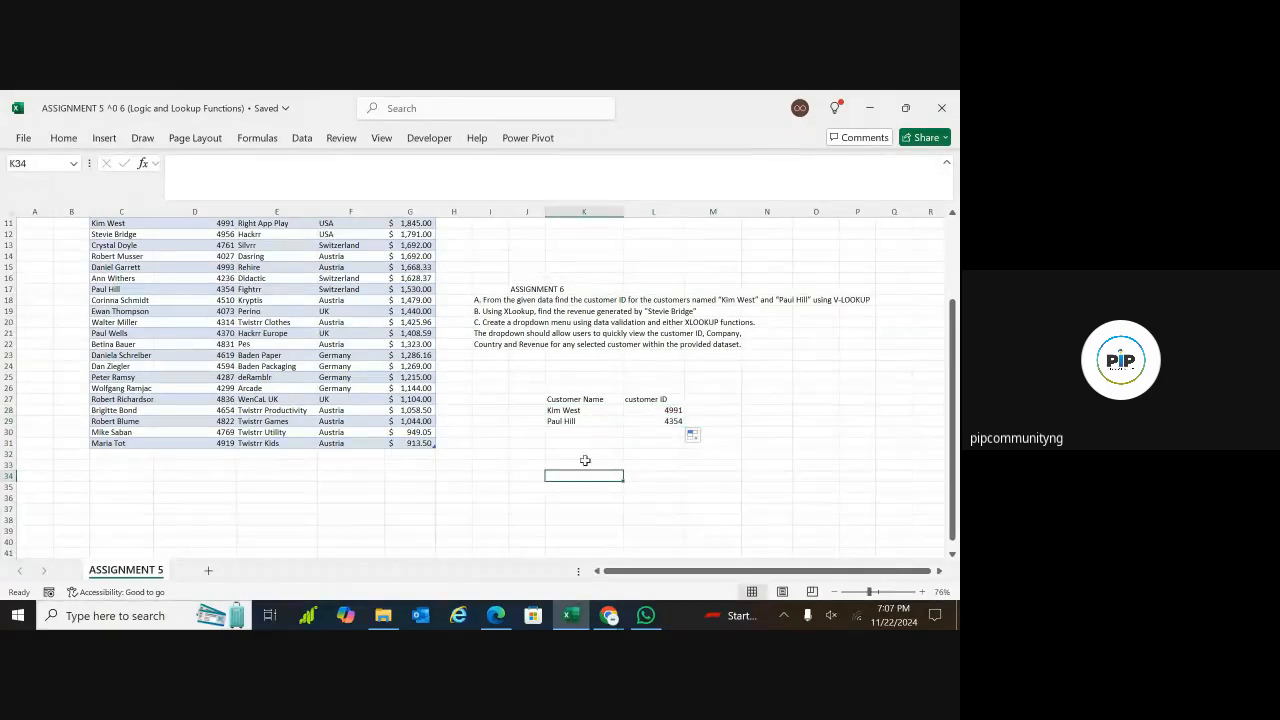
Label the VLOOKUP answer block A in I27 and mark the next question's block B in I34
click(600, 386)
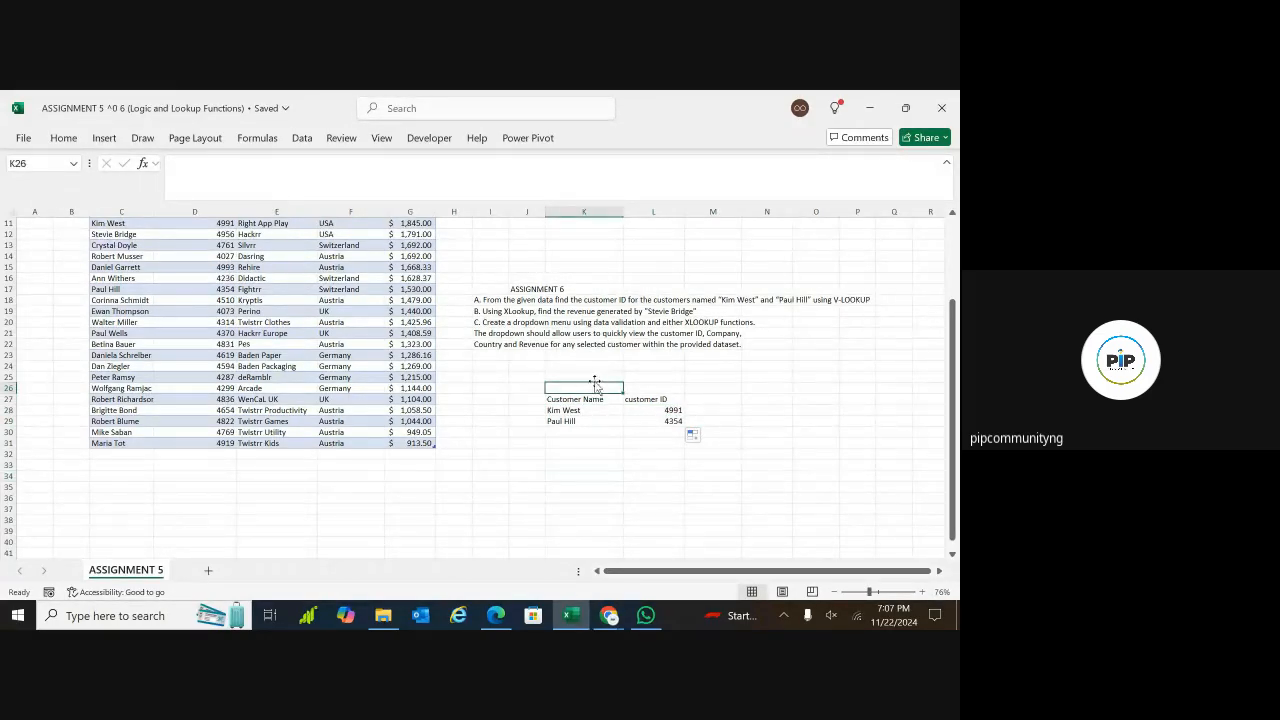
click(495, 399)
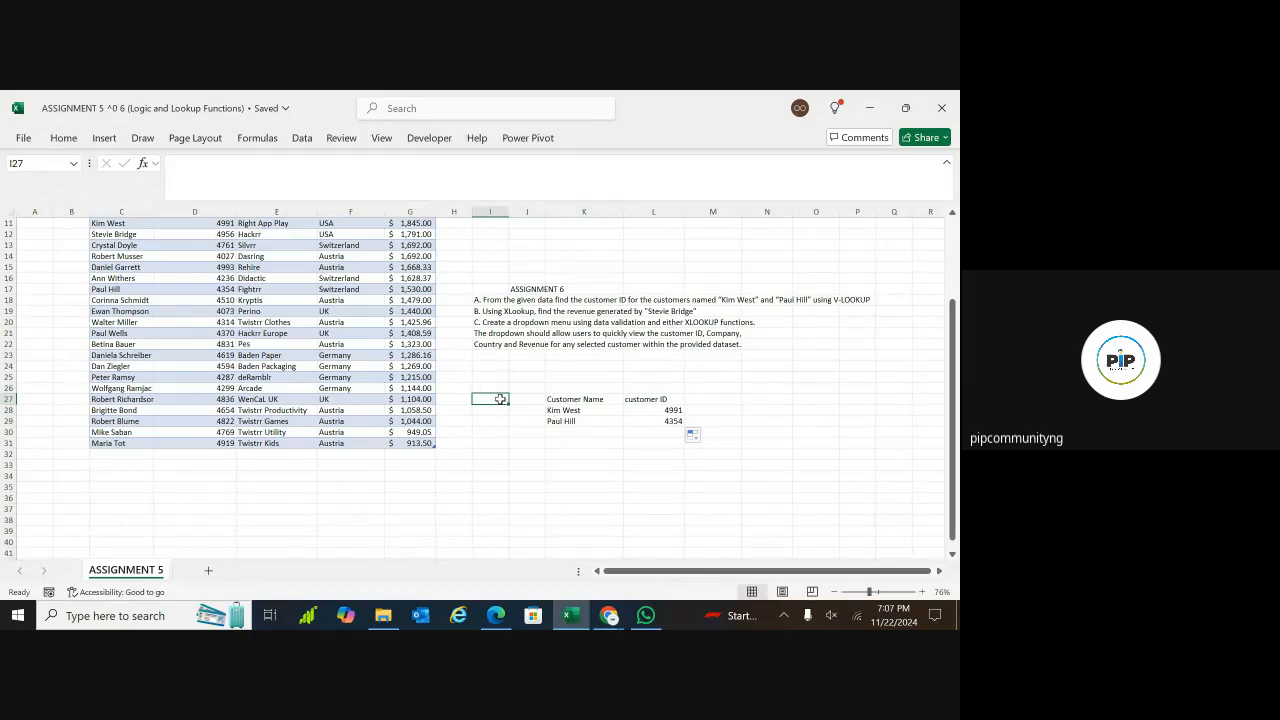
text(A)
click(493, 496)
click(487, 475)
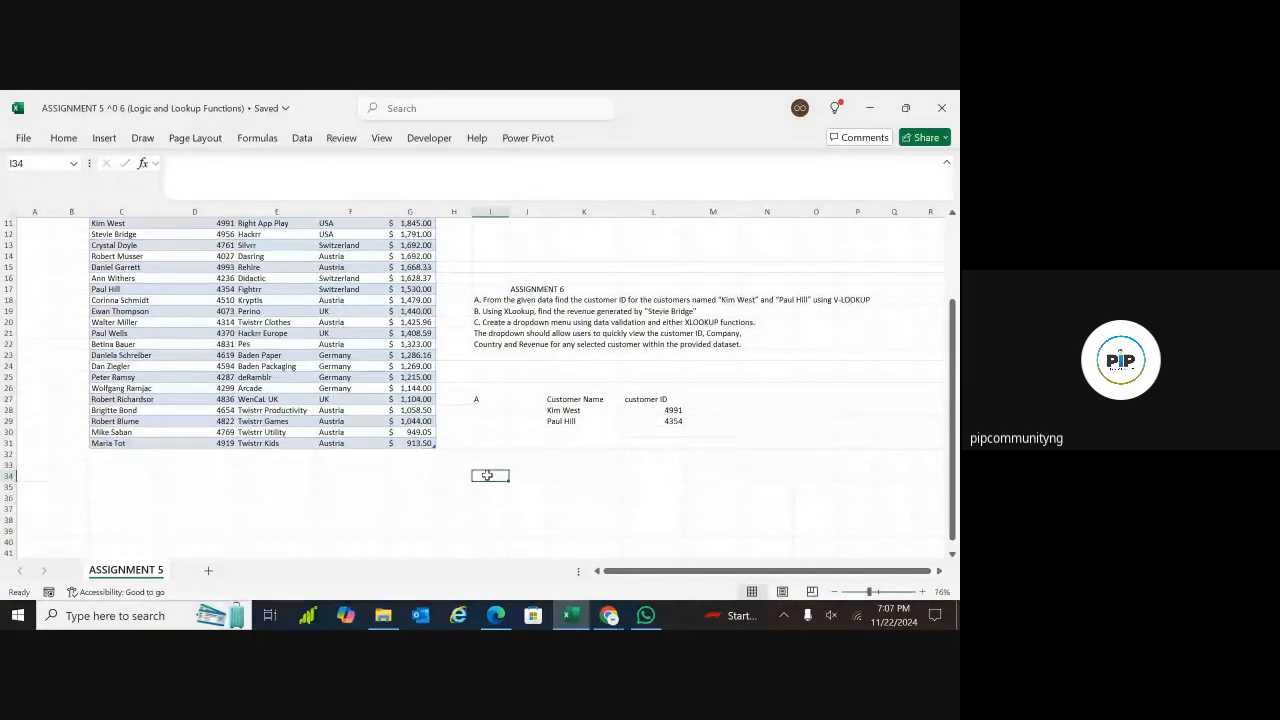
text(B)
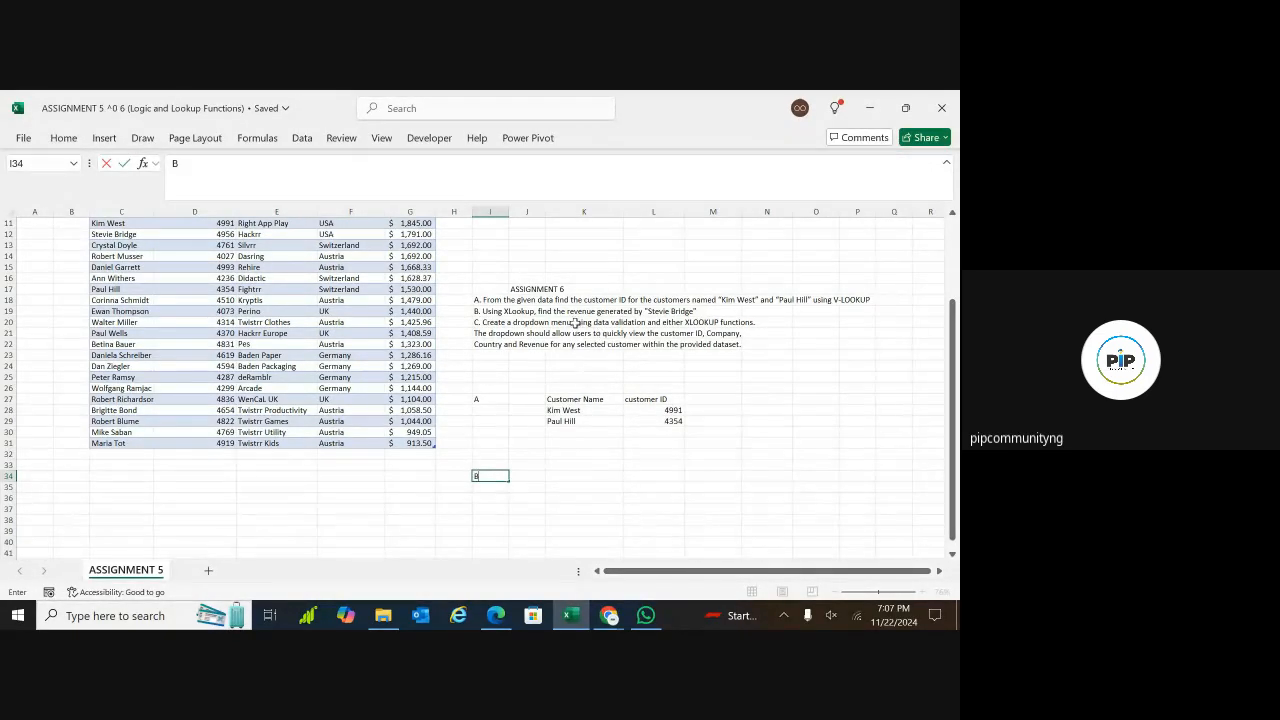
Enter the full name of the customer from question B in K34
click(563, 476)
double_click(564, 476)
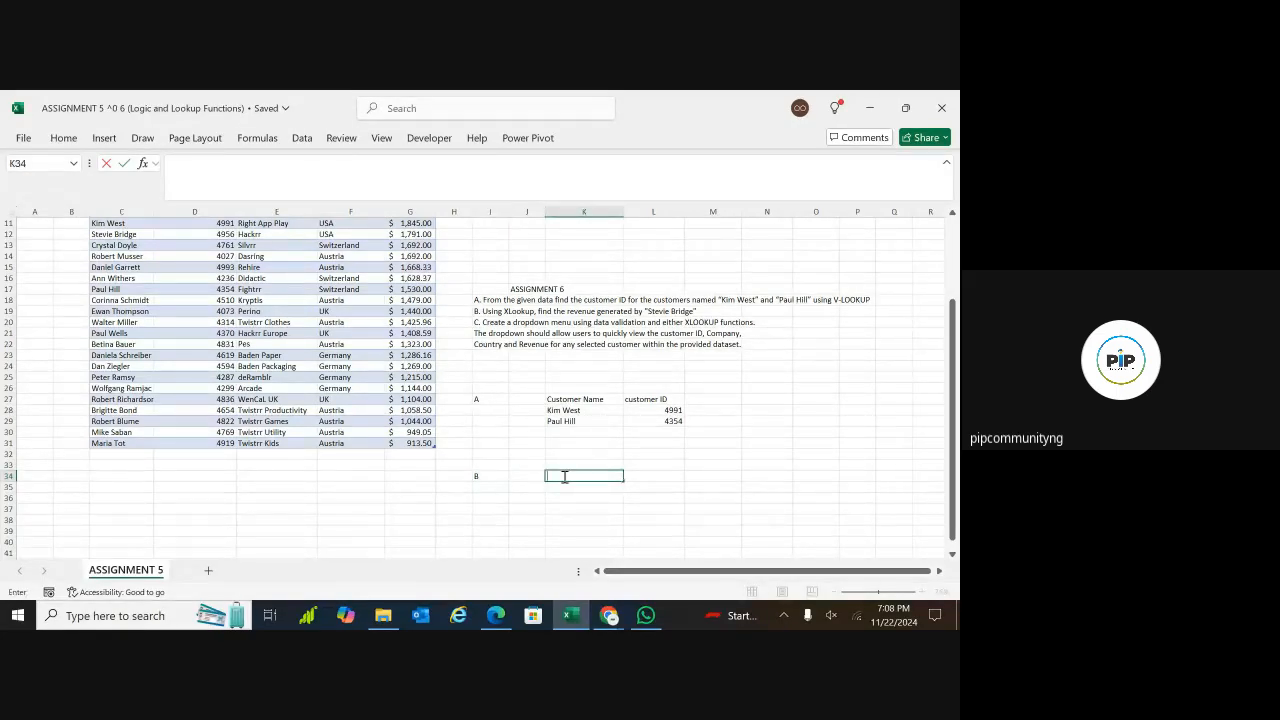
text(Stev)
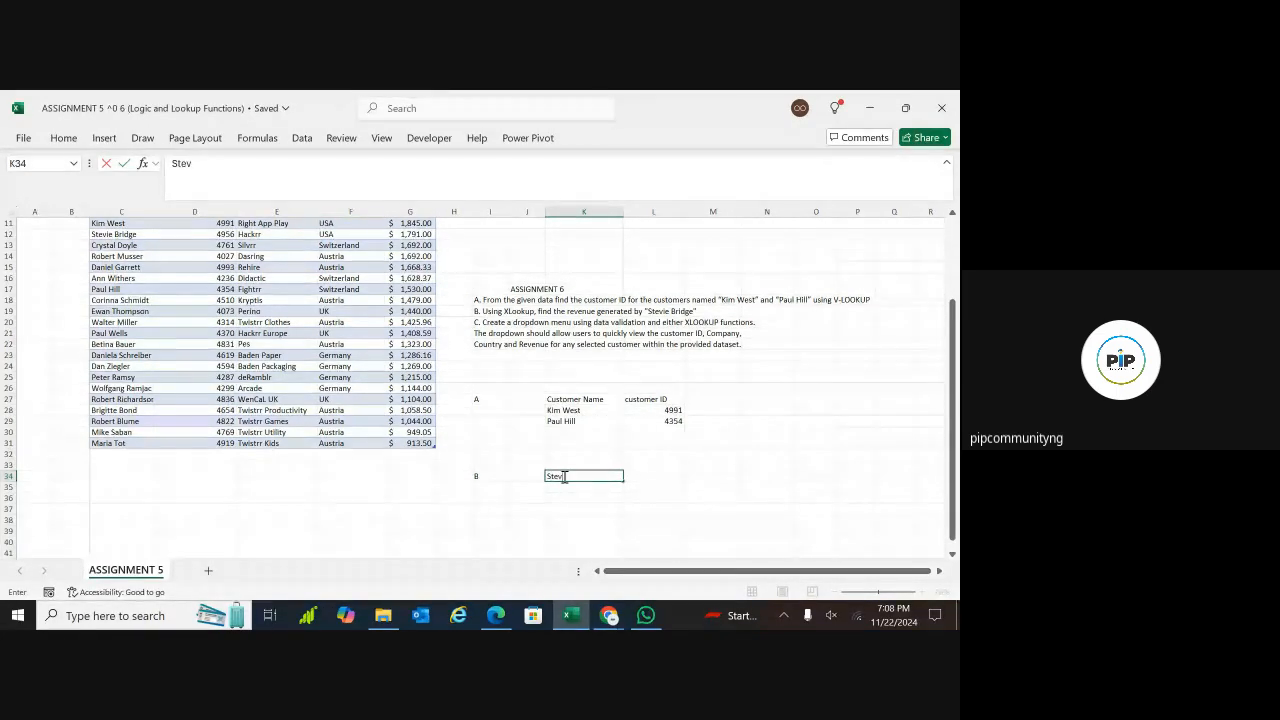
text(ie Bridge)
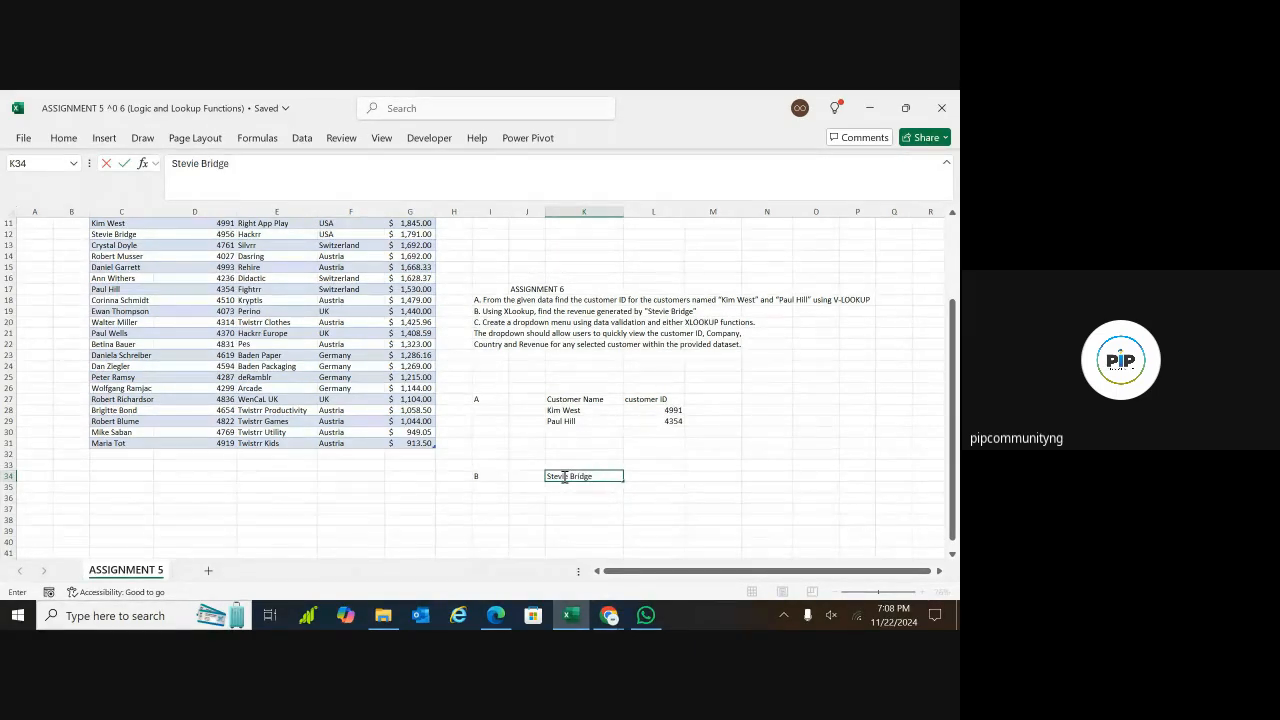
click(631, 478)
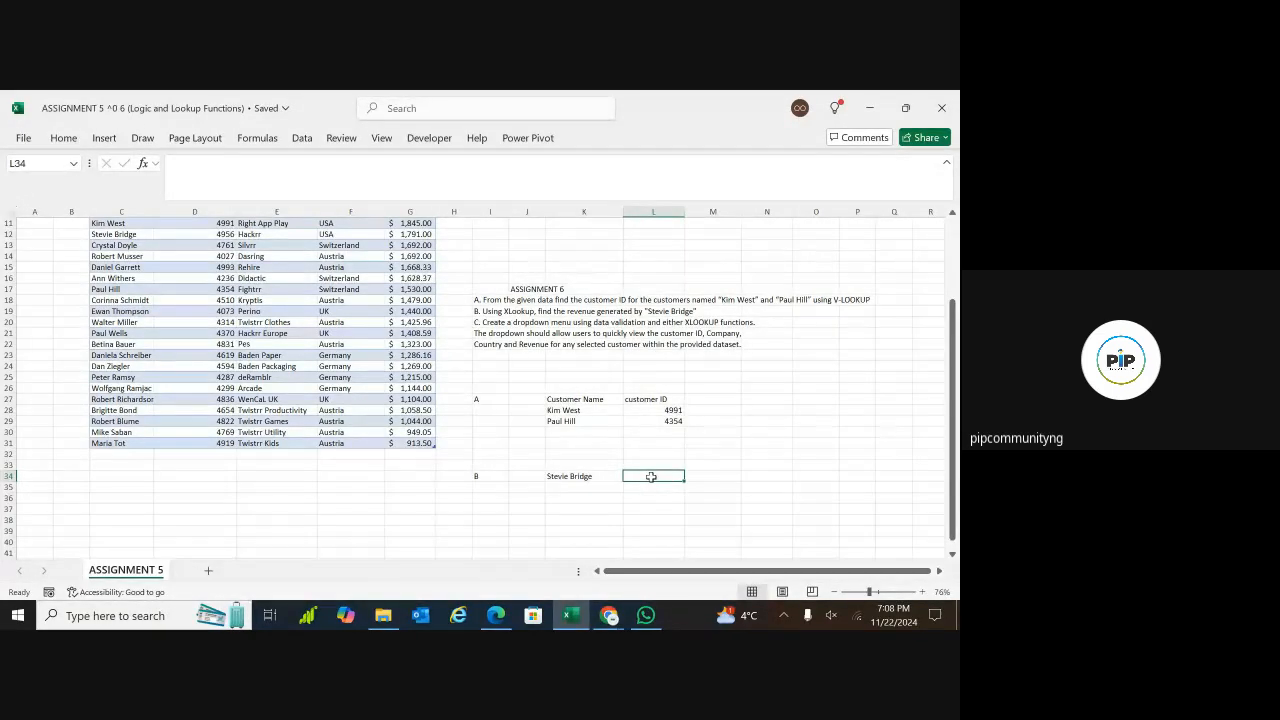
Add the headings "xlookup" in L33 and "index match" in M33 above the question B row
double_click(644, 465)
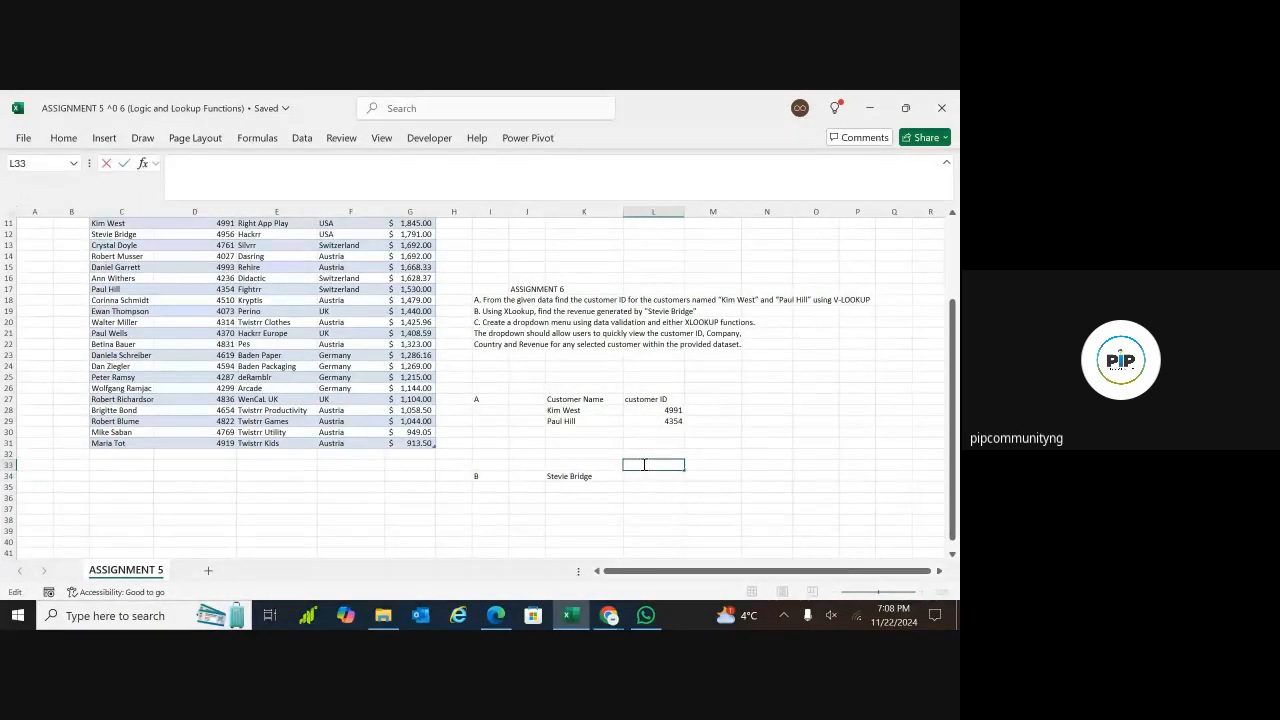
text(xlookup)
click(711, 464)
text(index)
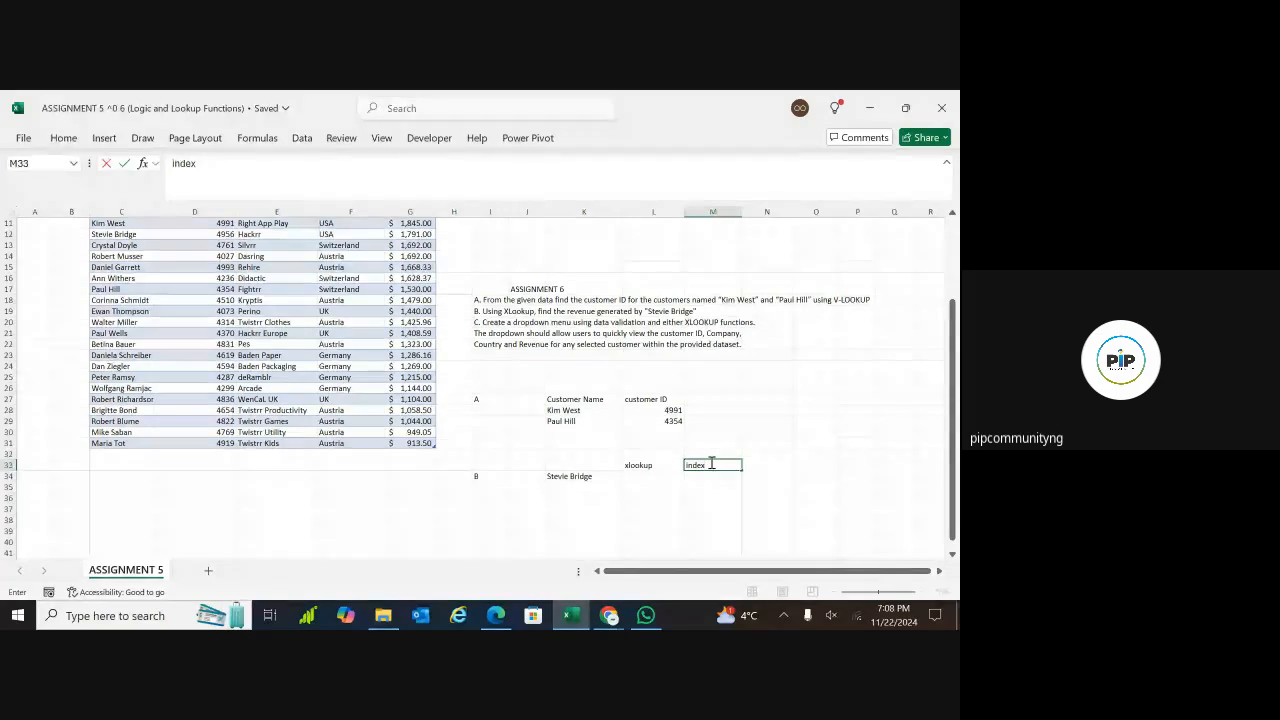
text( lookup)
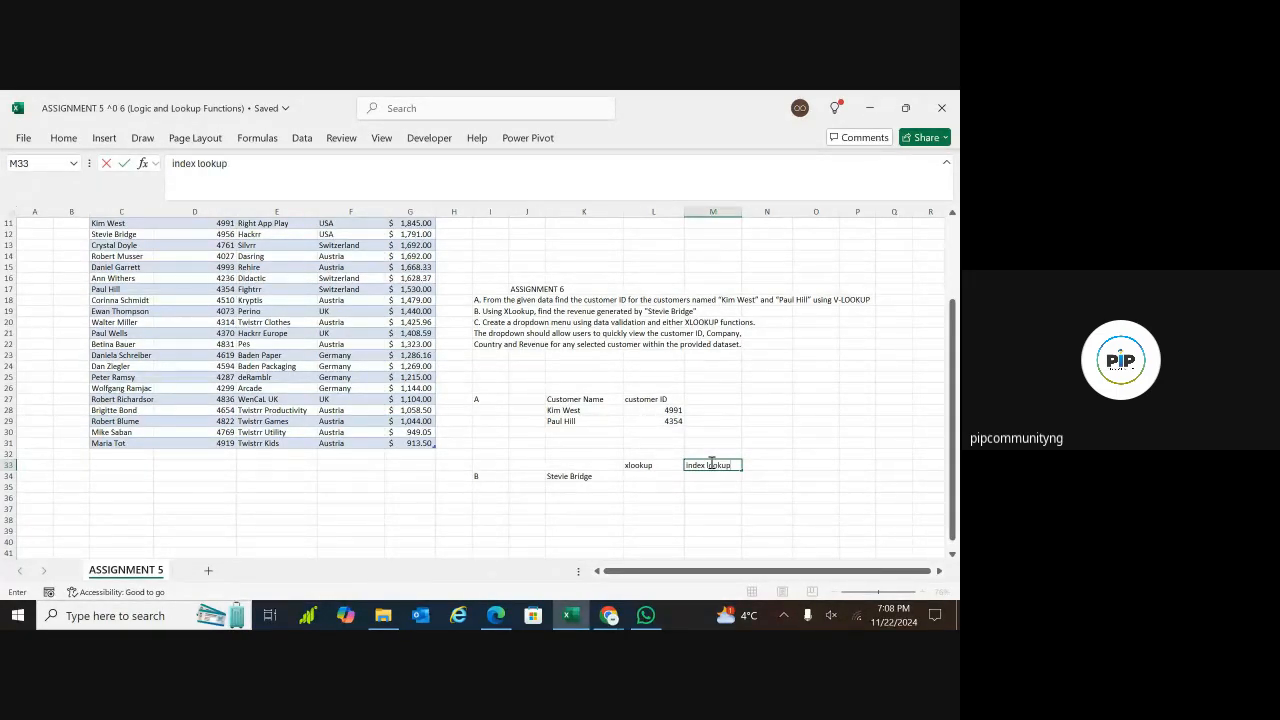
key(BackSpace)
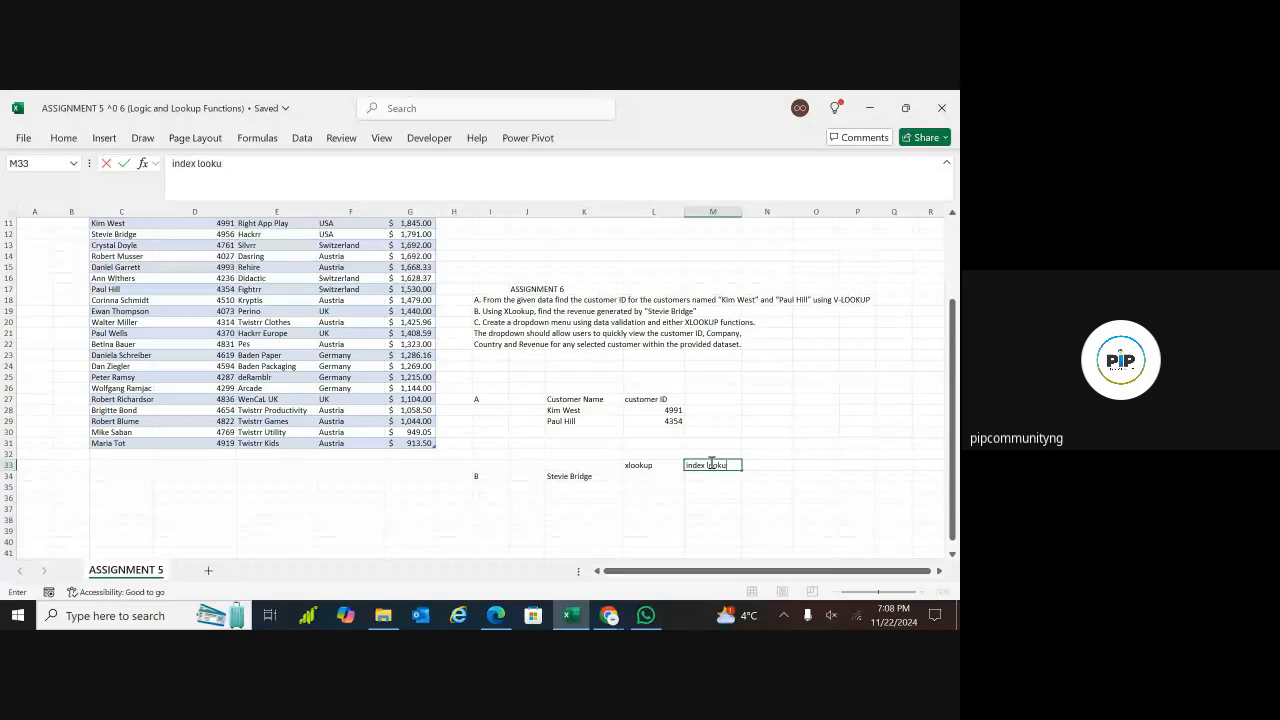
key(BackSpace)
key(BackSpace)
key(BackSpace)
key(BackSpace)
key(BackSpace)
text(match)
click(600, 476)
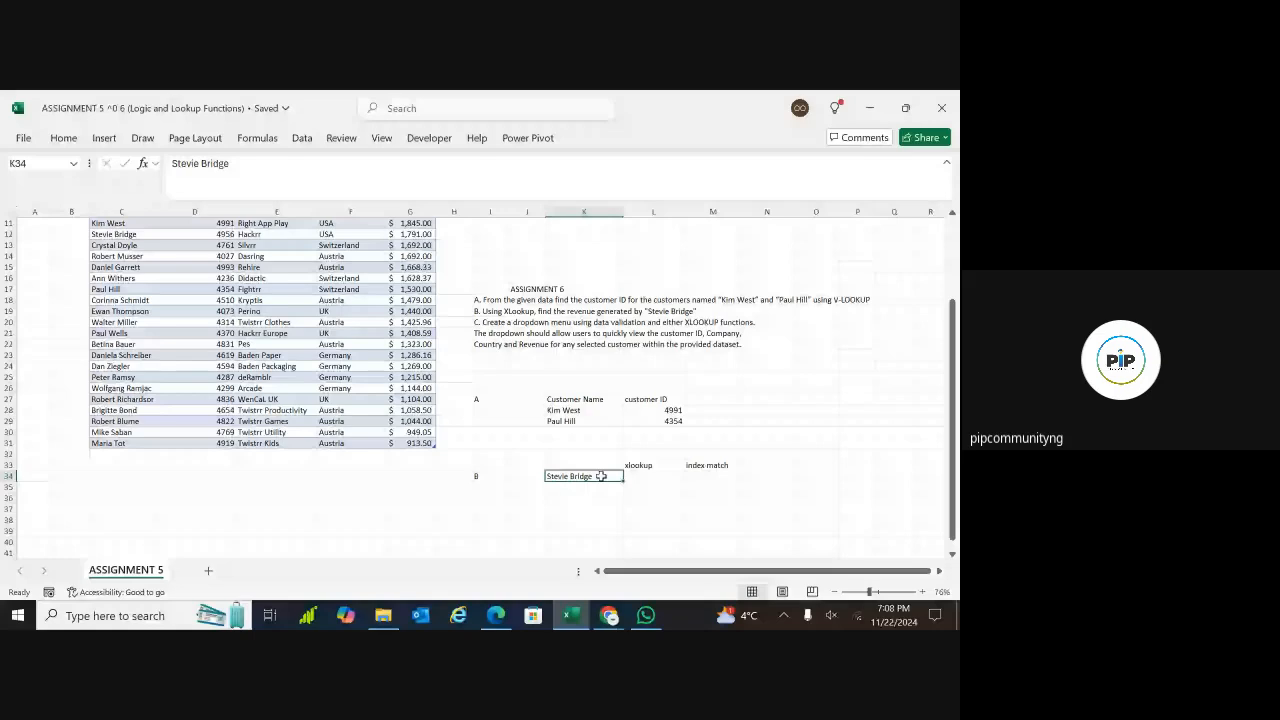
Start an XLOOKUP formula in L34 with K34 as the lookup value
click(643, 477)
text(=)
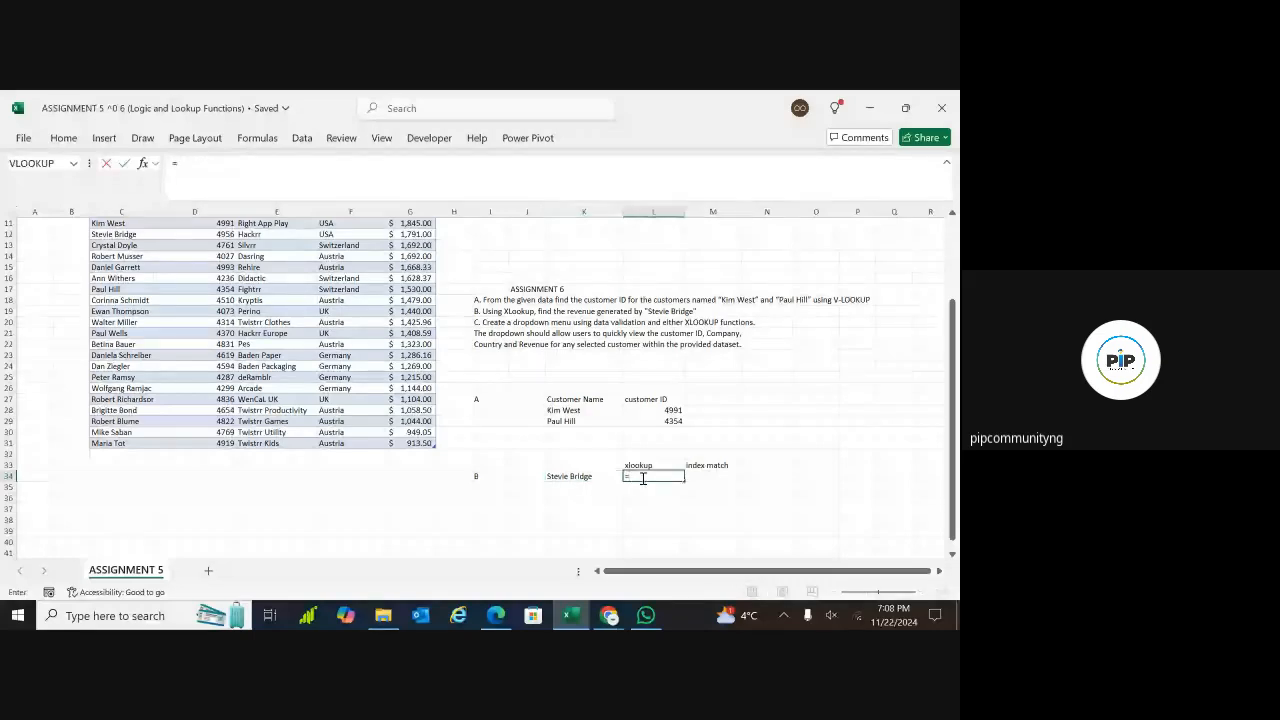
text(x1)
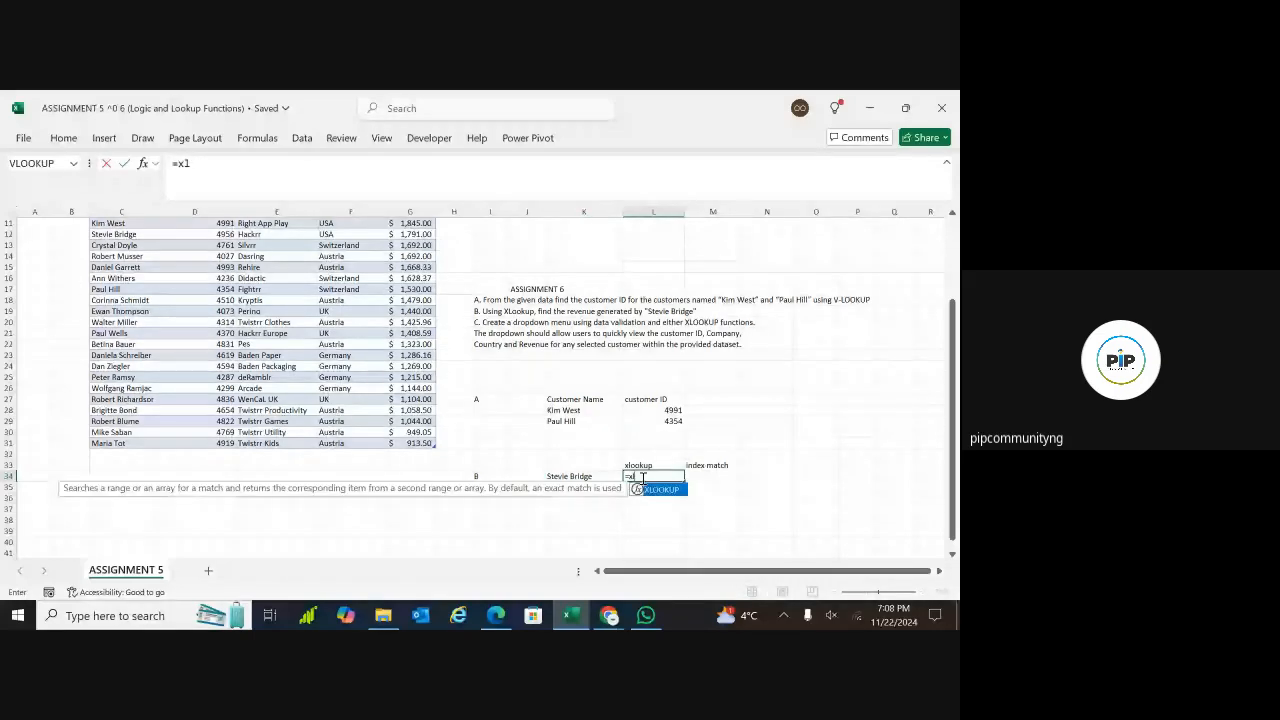
double_click(660, 490)
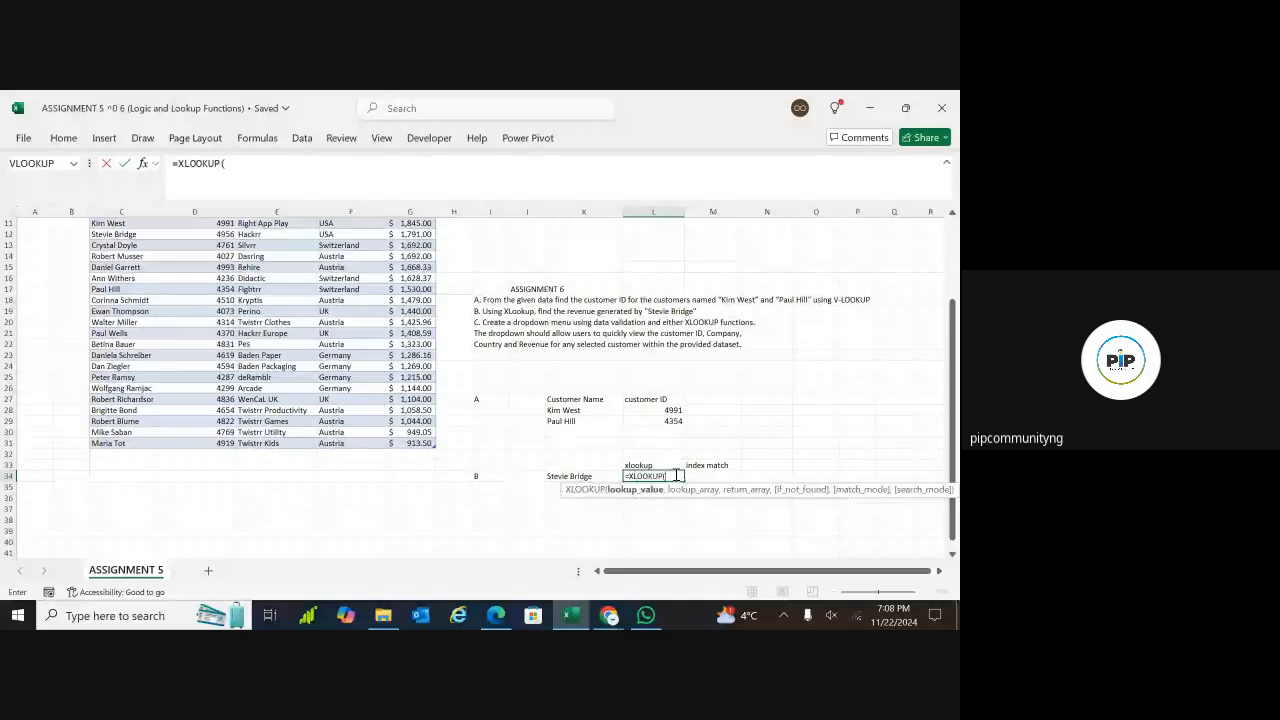
click(594, 476)
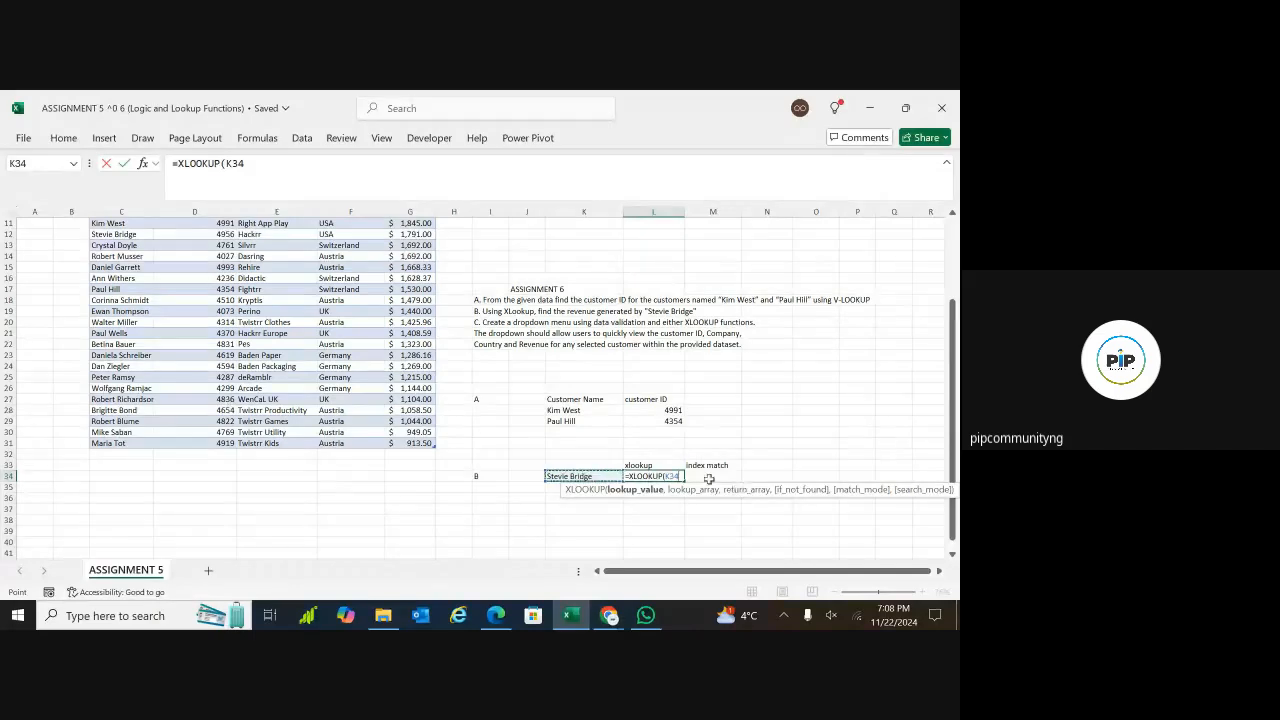
text(,)
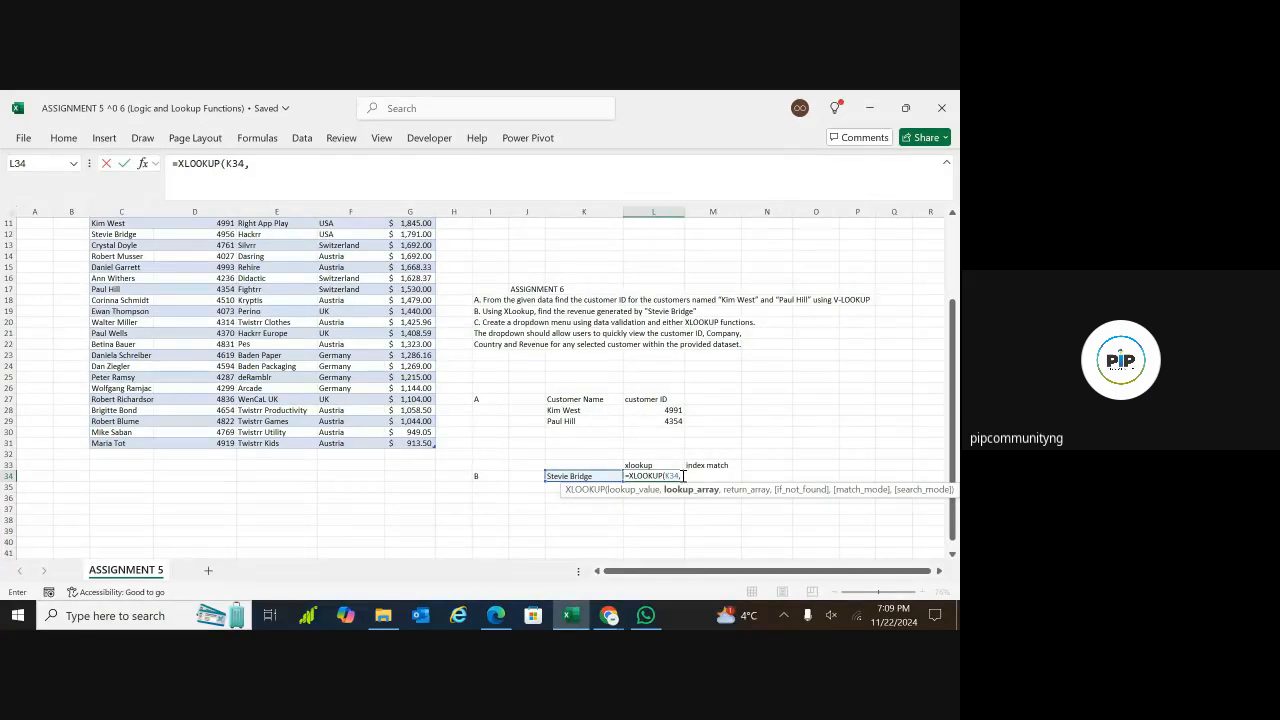
Set the lookup array of the XLOOKUP in L34 to Customer_table[Customer]
text(cust)
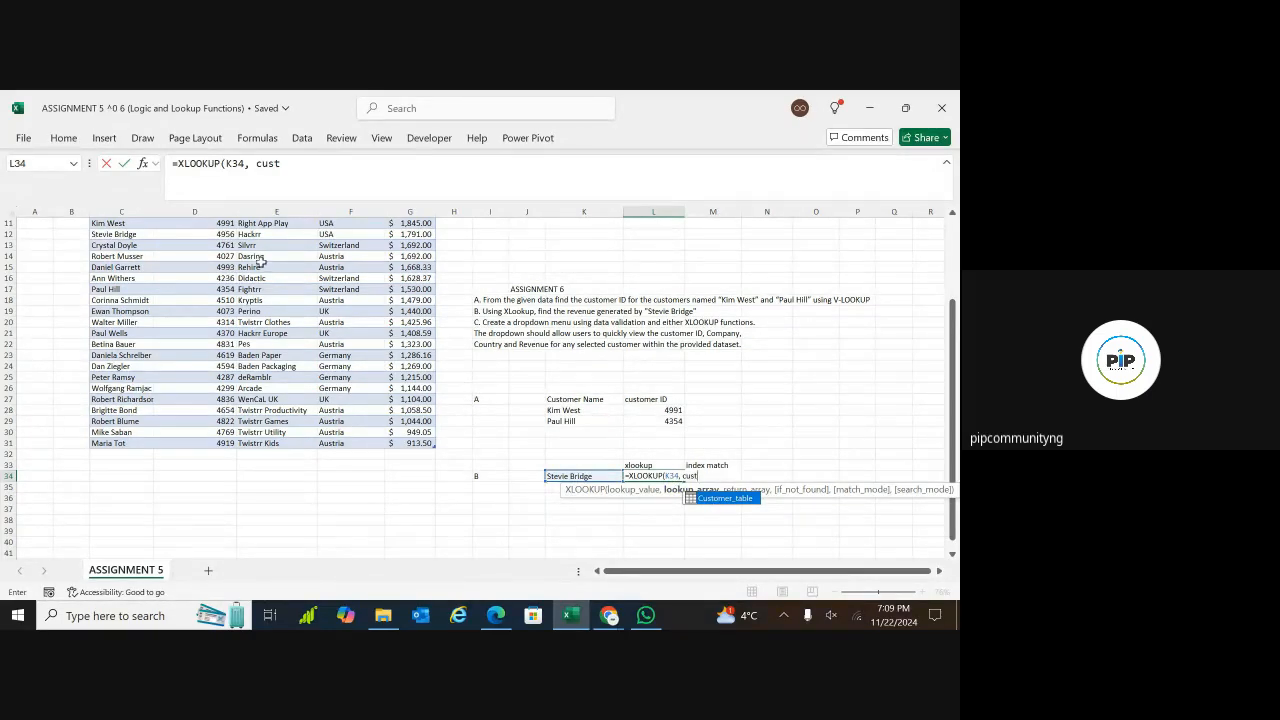
double_click(716, 498)
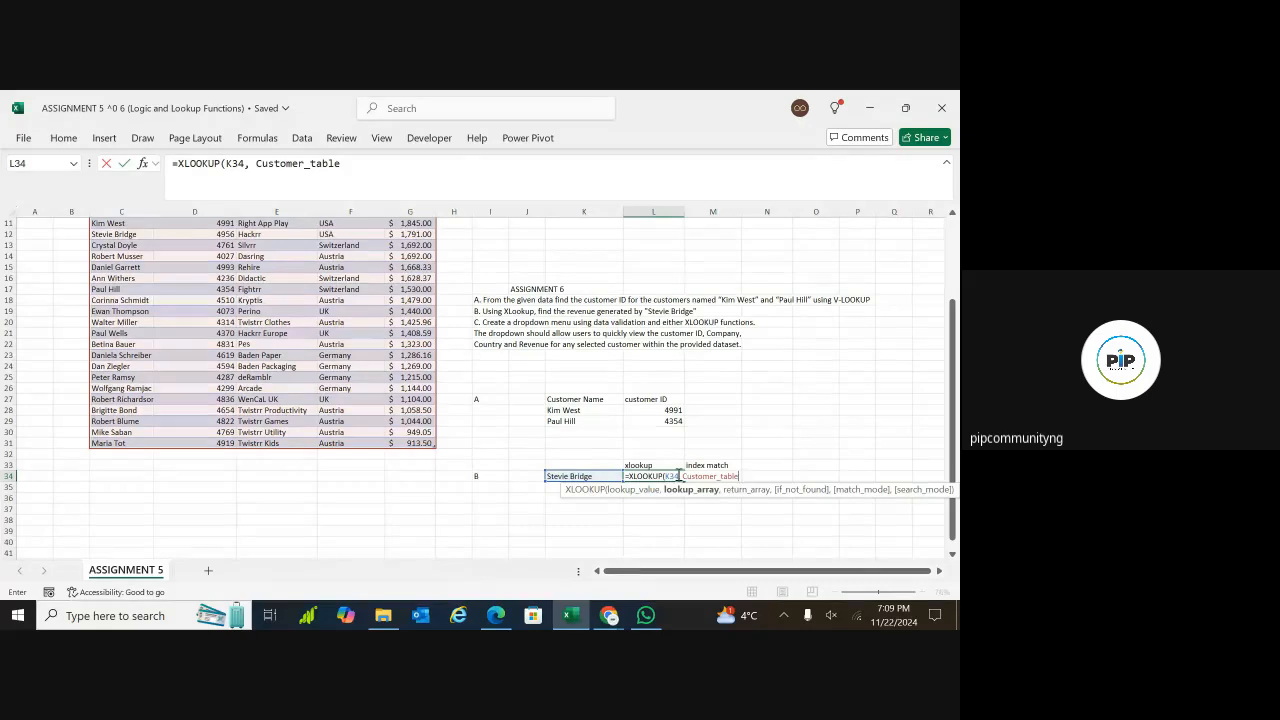
text([)
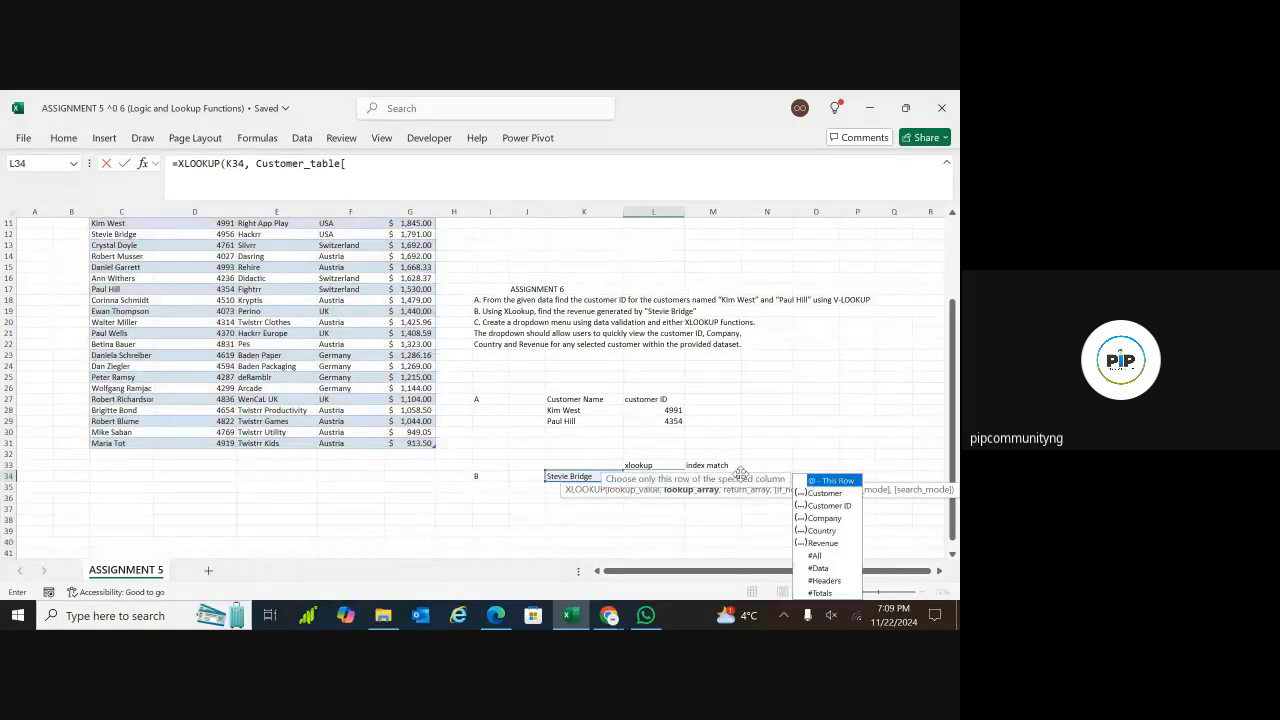
click(822, 493)
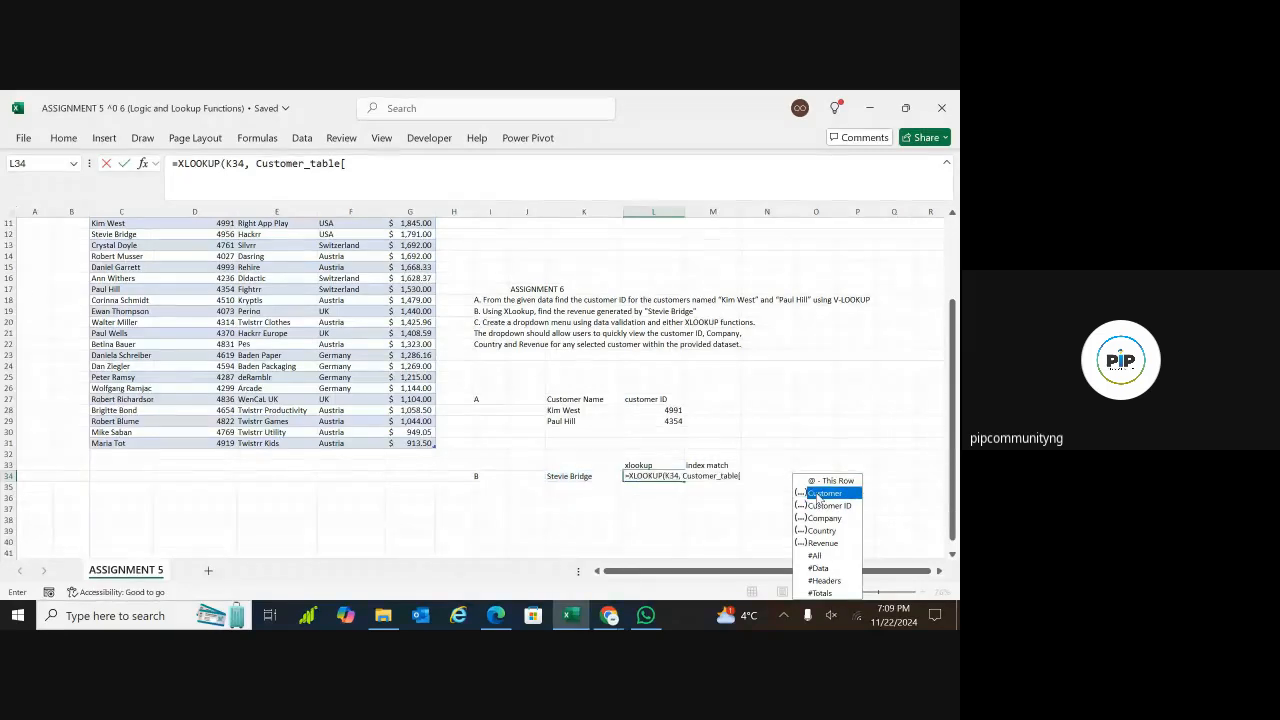
double_click(820, 493)
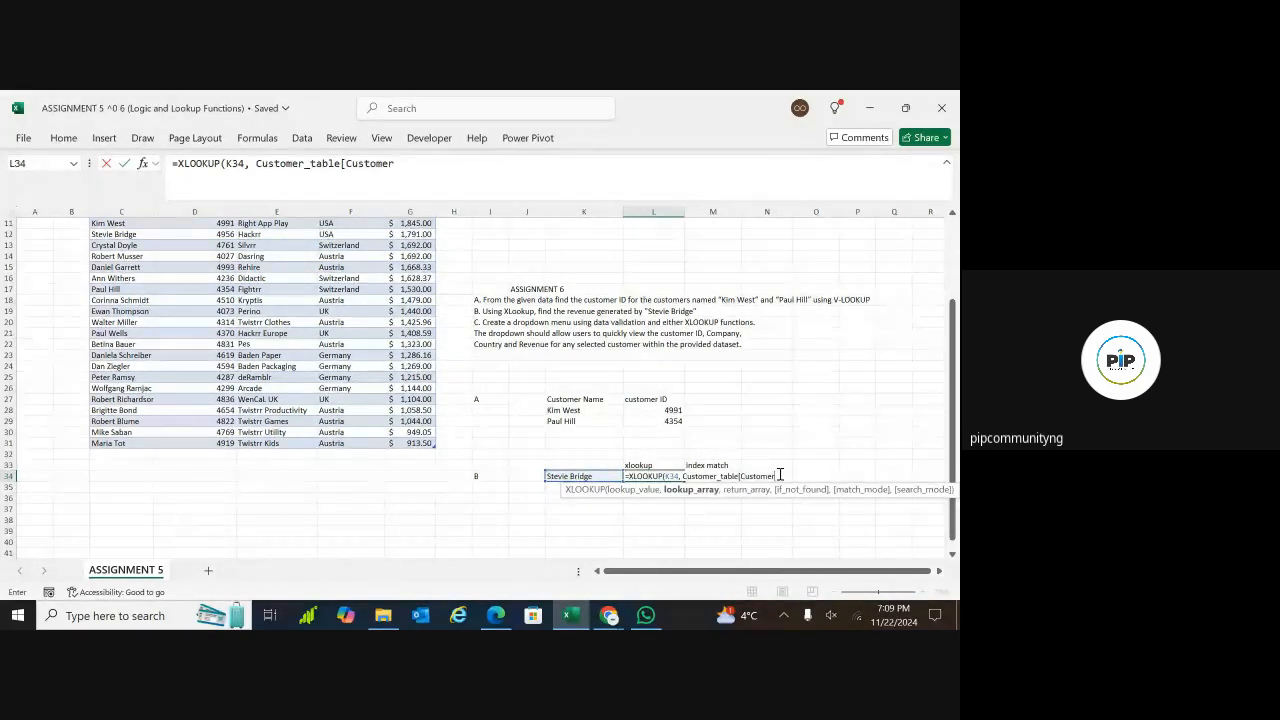
text(])
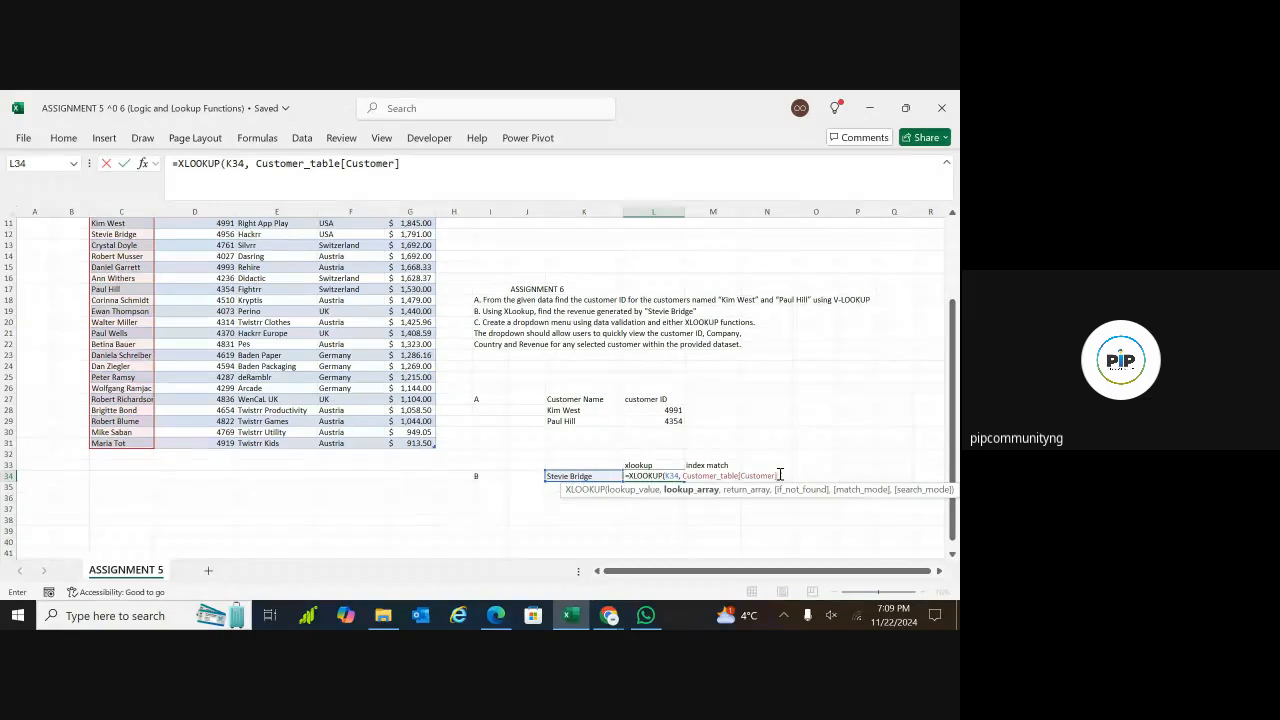
text(,)
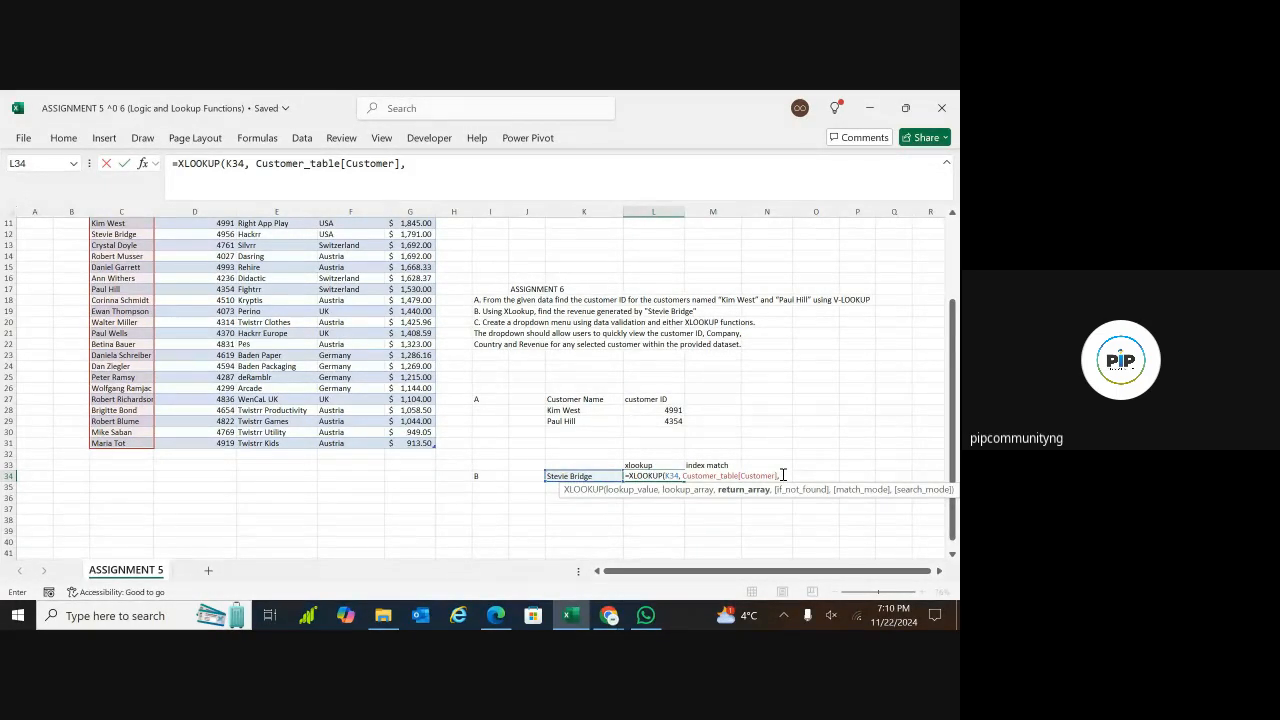
Set the return array of the XLOOKUP in L34 to Customer_table[Revenue]
text(custo)
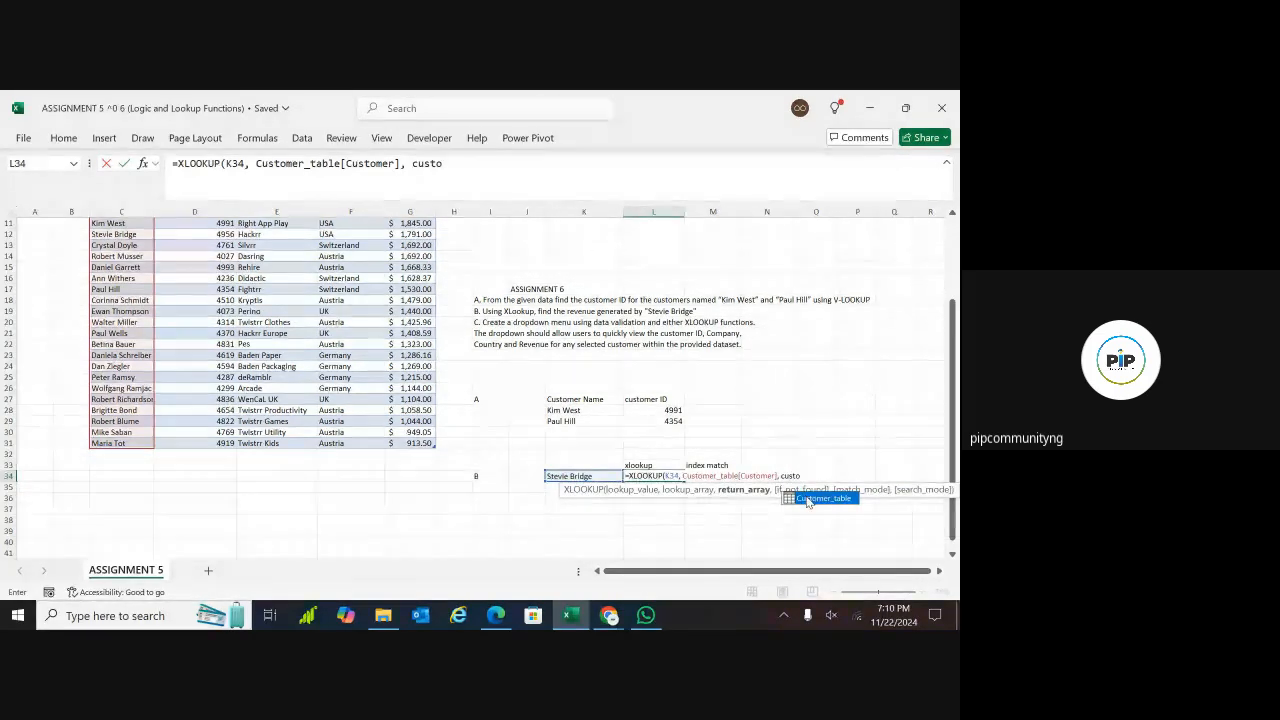
double_click(812, 497)
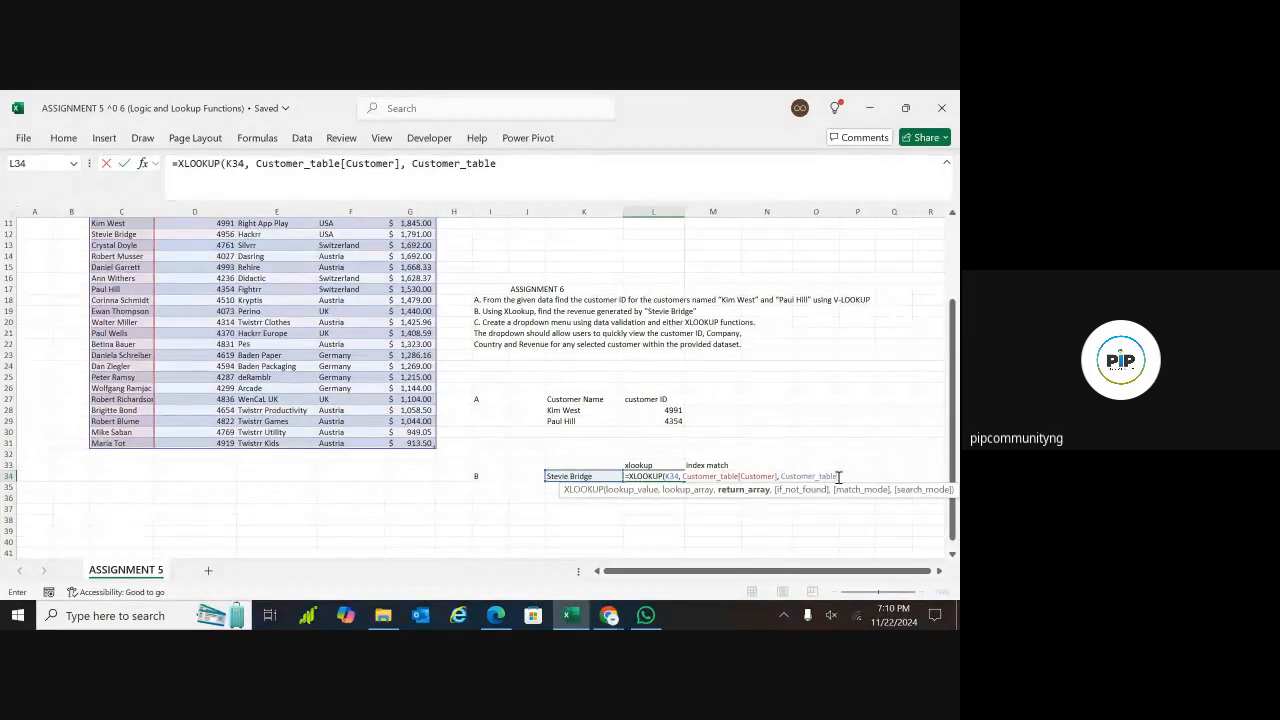
text([)
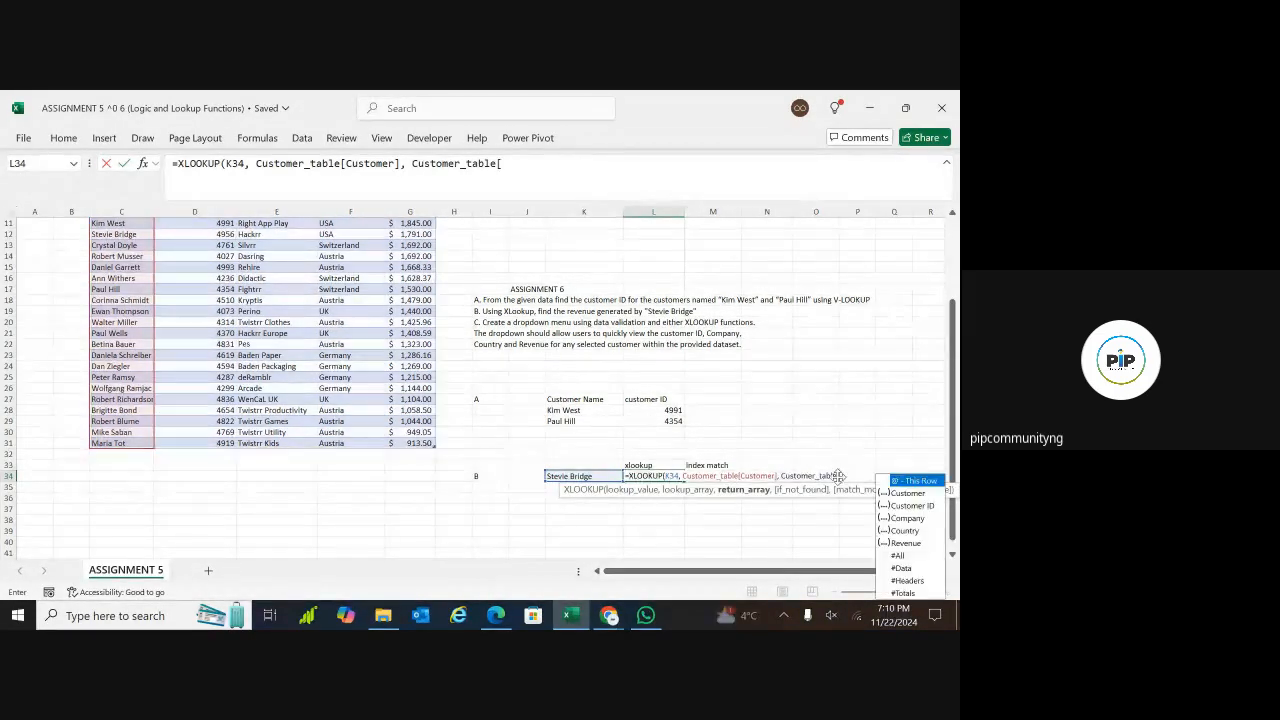
double_click(900, 543)
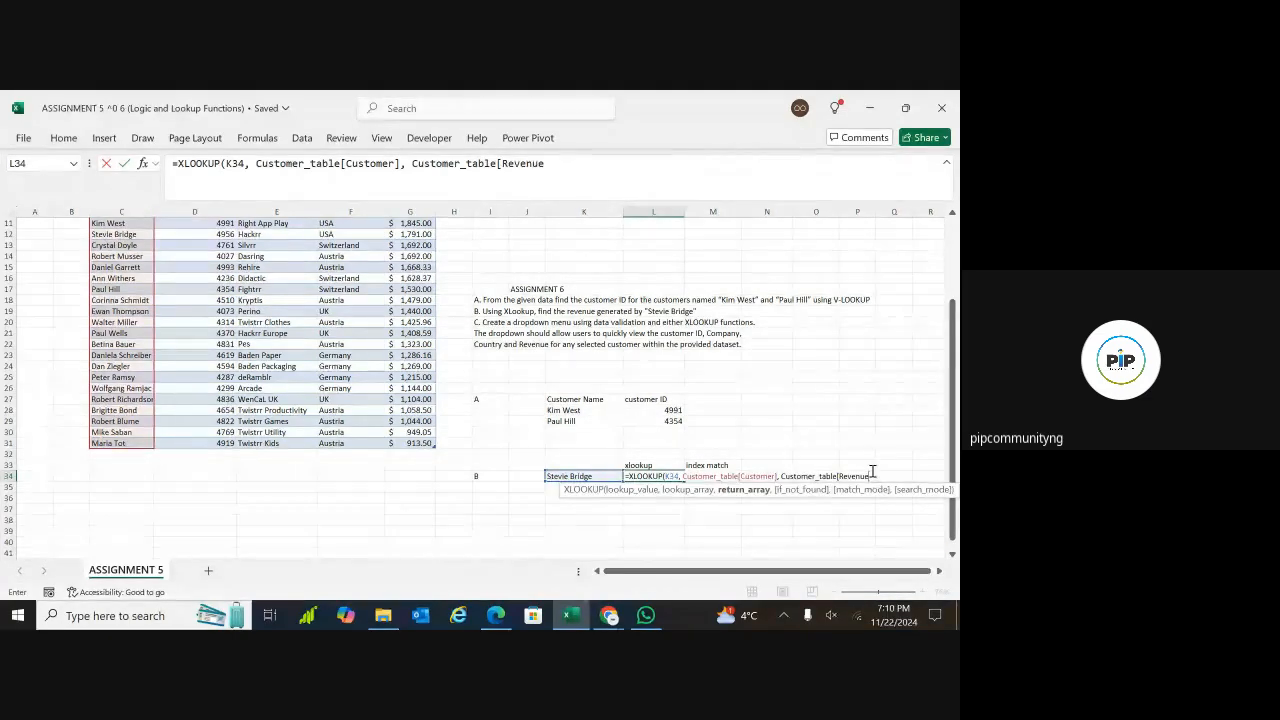
text(],)
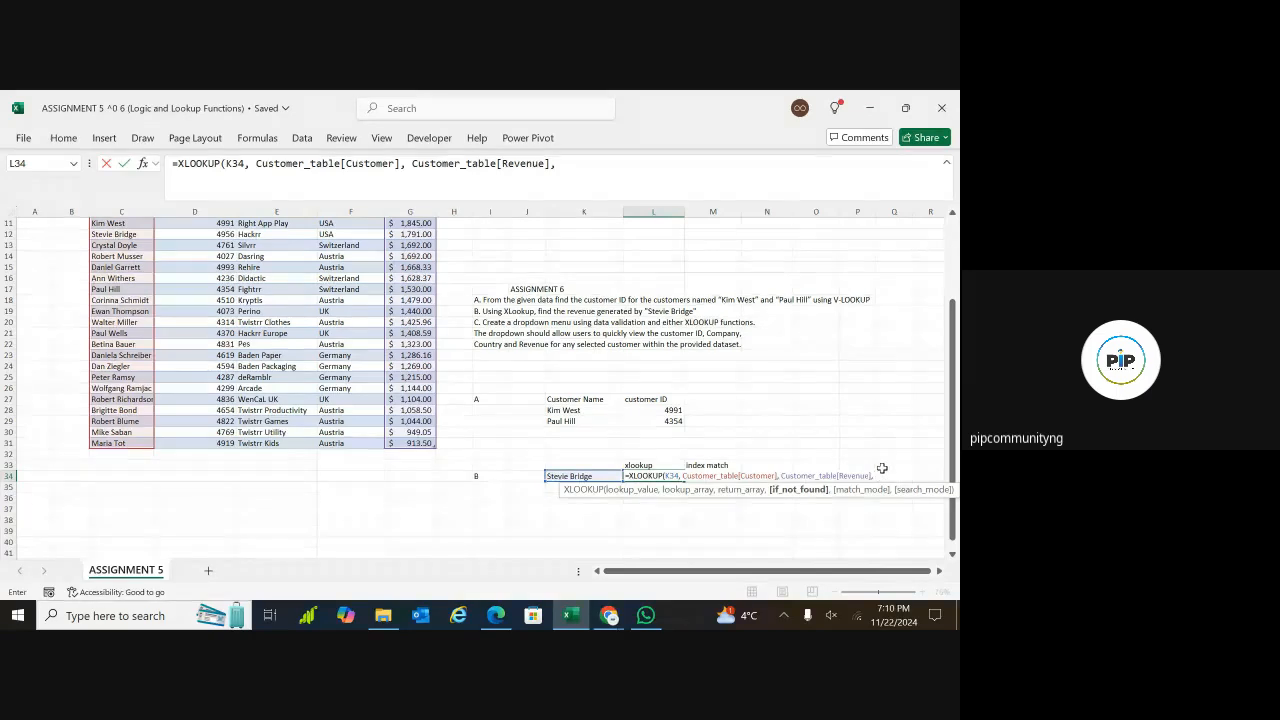
Set the if-not-found argument of the XLOOKUP in L34 to "Not found"
text("N)
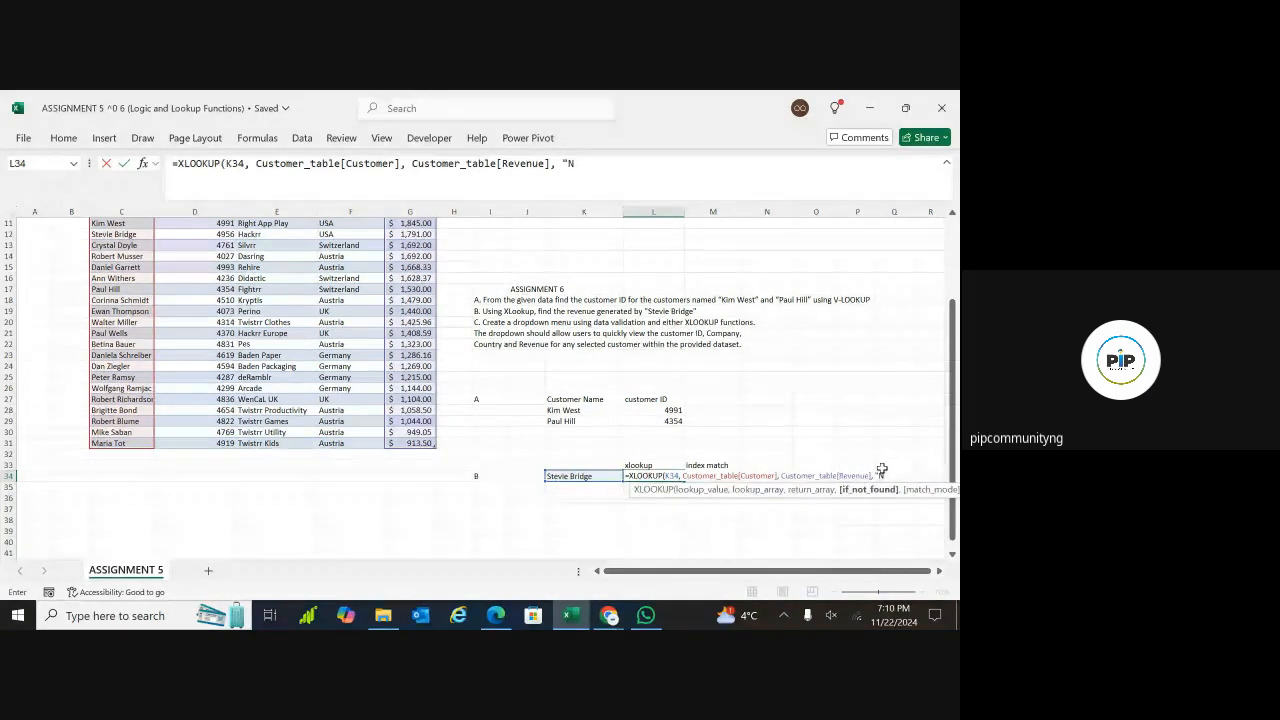
text(ot found")
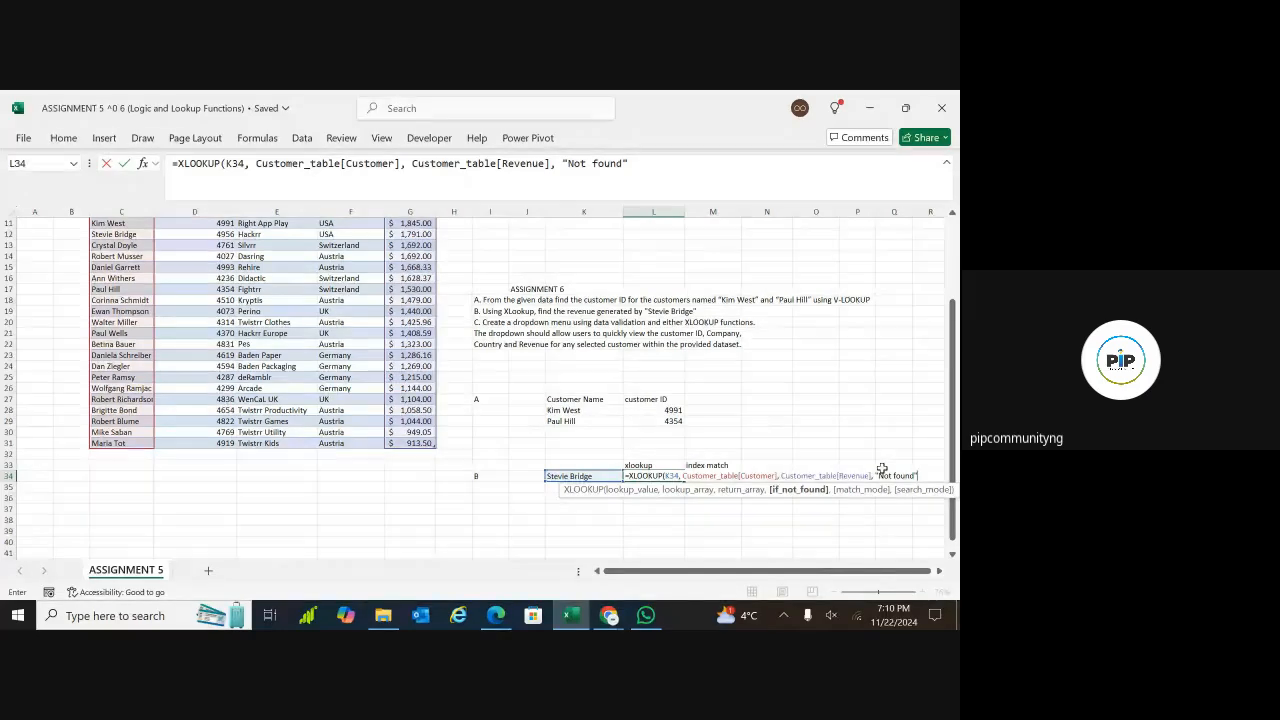
text(,)
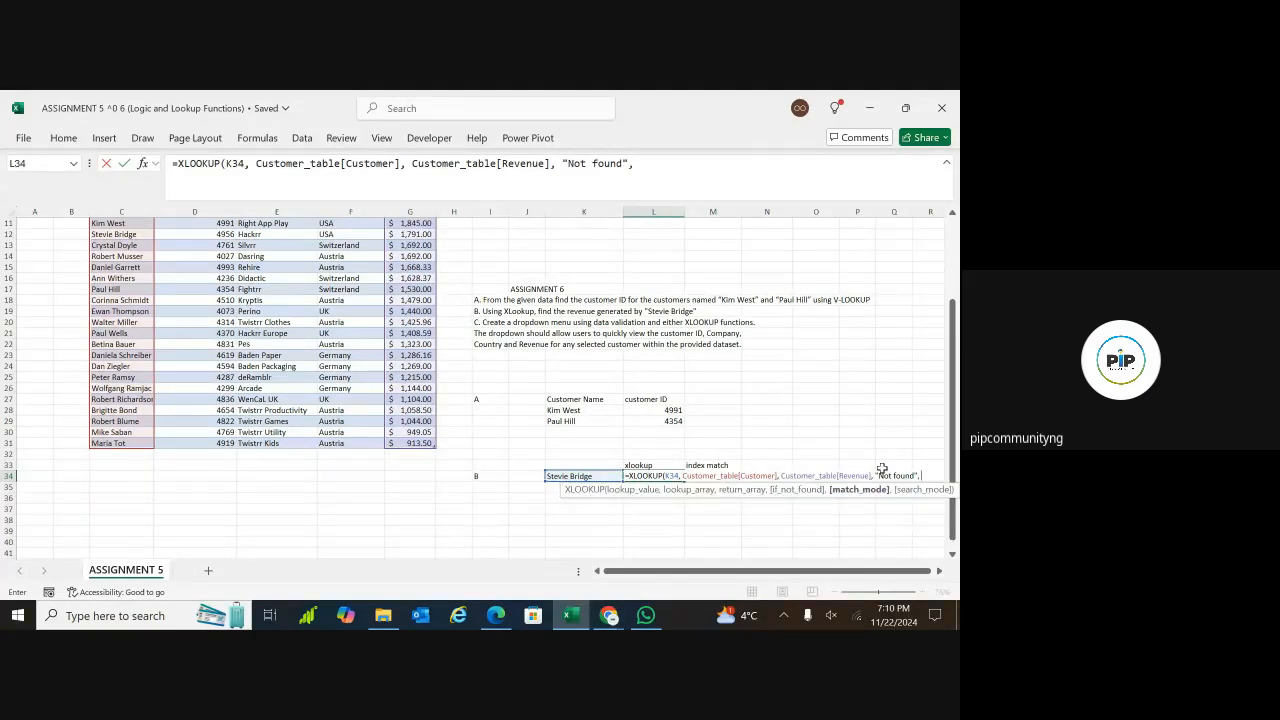
text( 0)
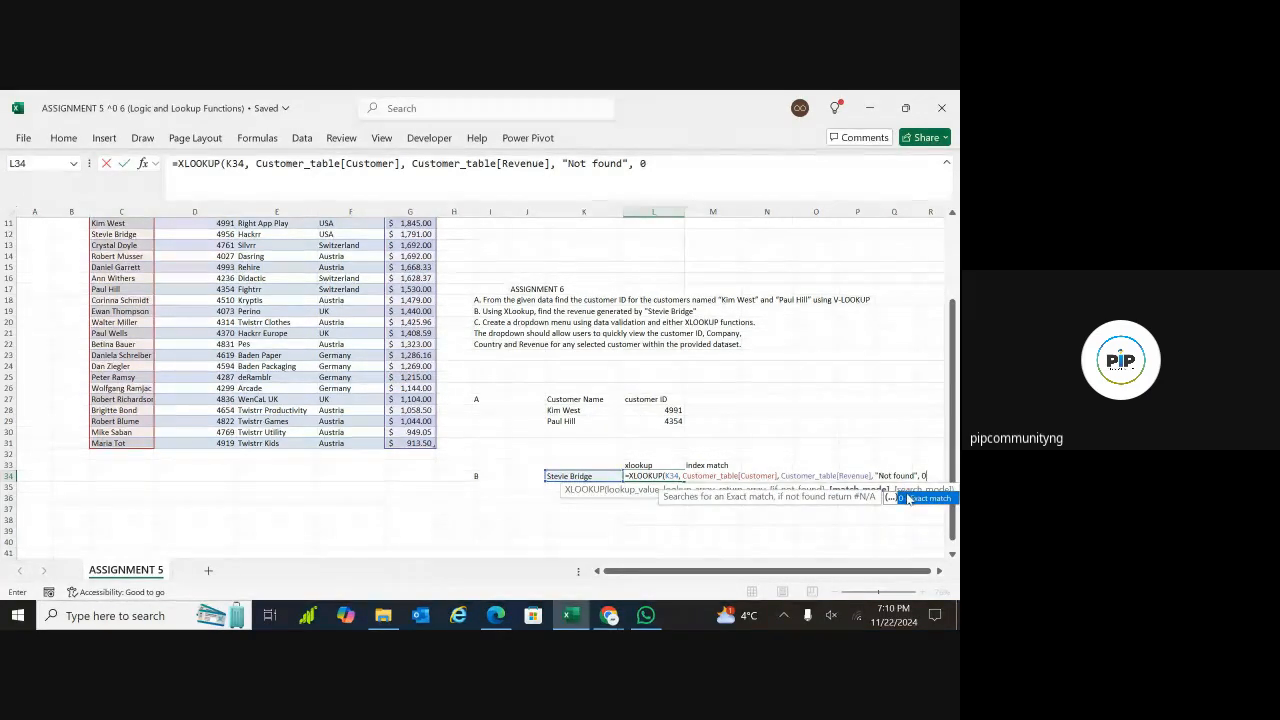
Set the match mode of the XLOOKUP in L34 to 0 for an exact match and complete the formula
click(914, 501)
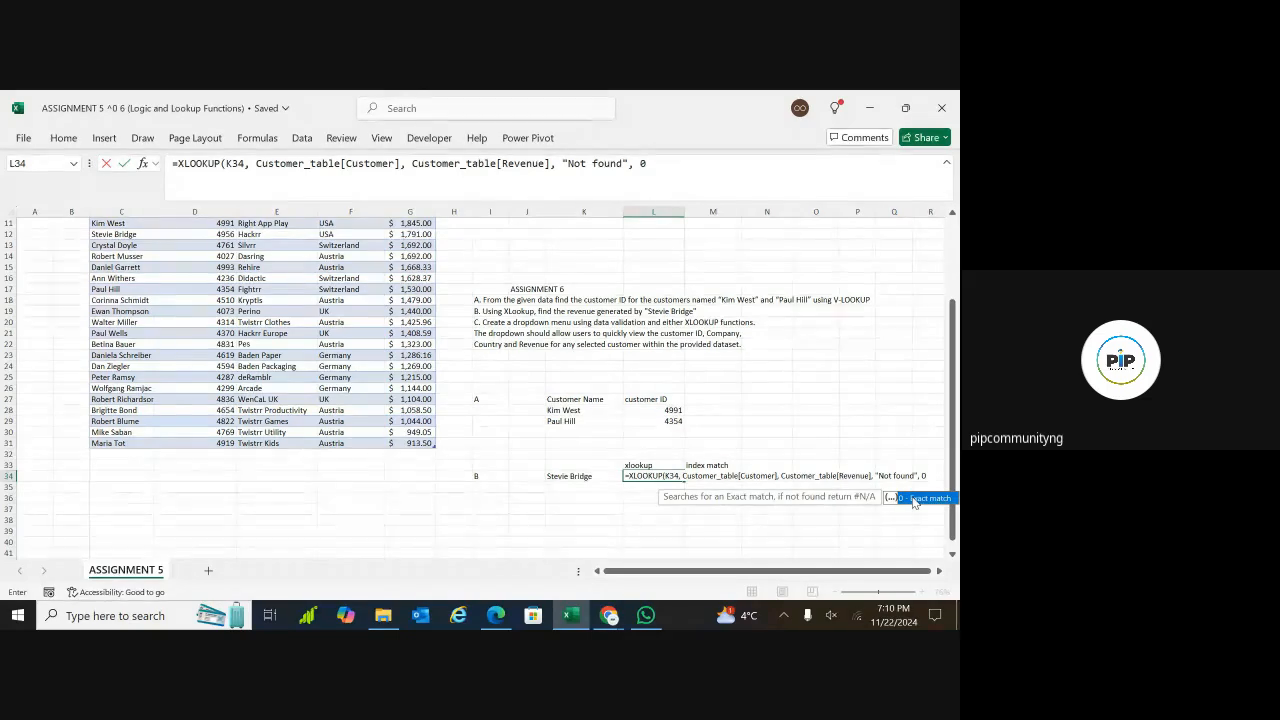
double_click(914, 501)
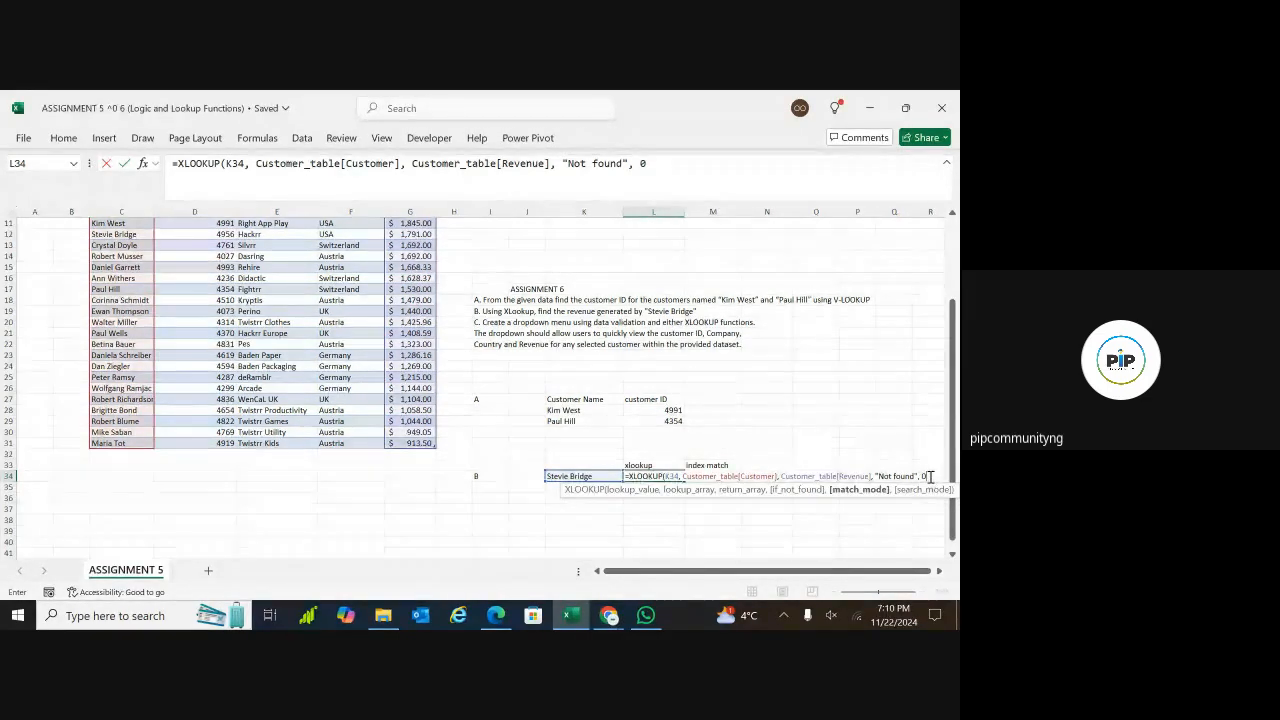
text())
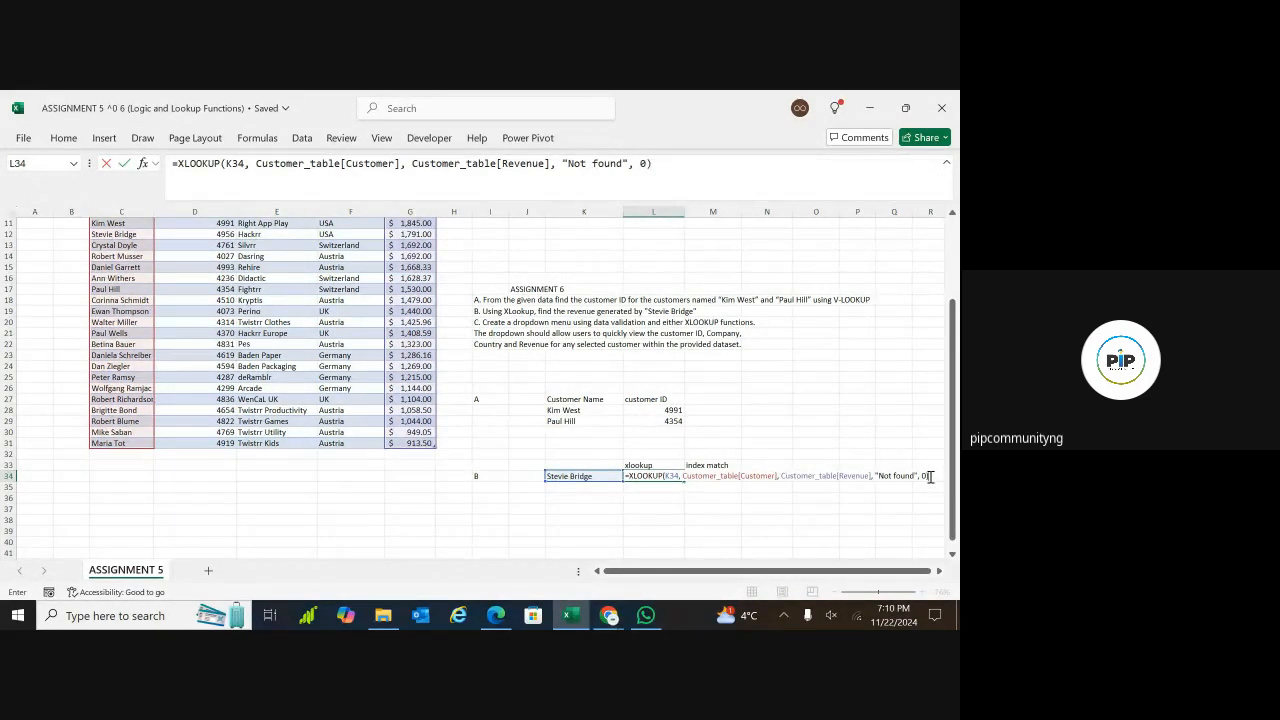
key(Return)
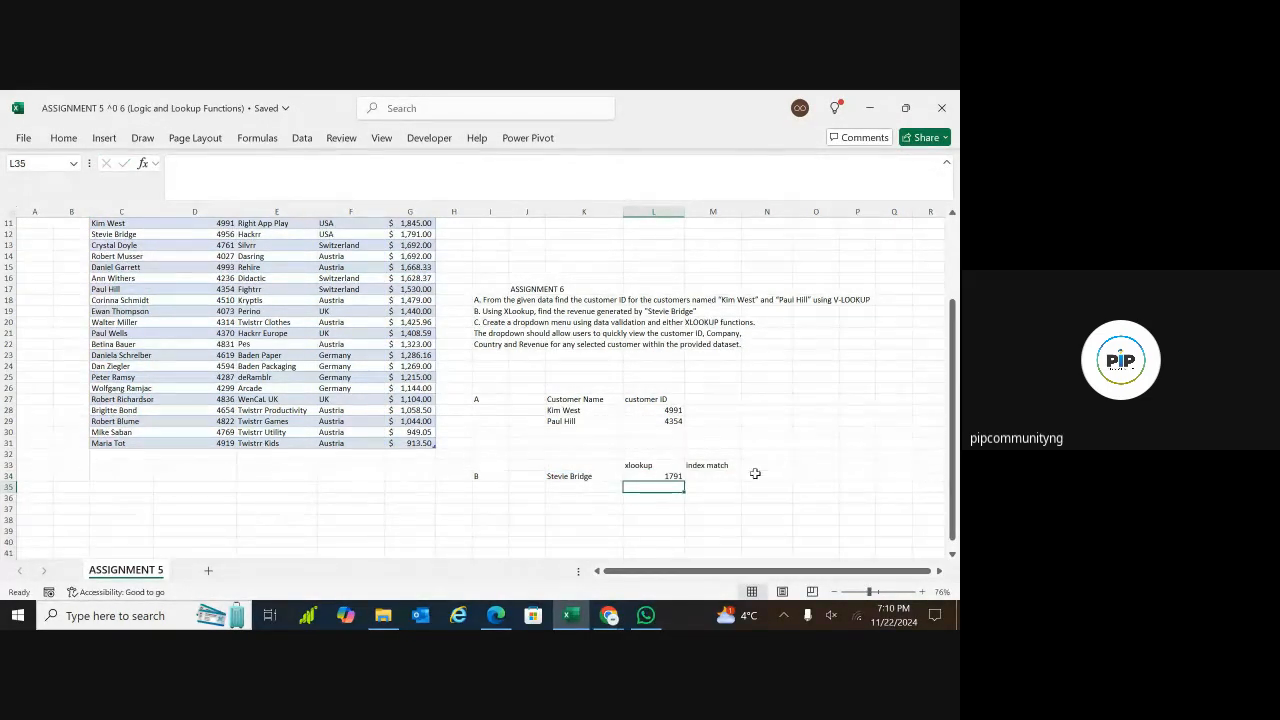
Check the XLOOKUP result in L34 against the same customer's revenue in row 12 of the customer table
click(675, 476)
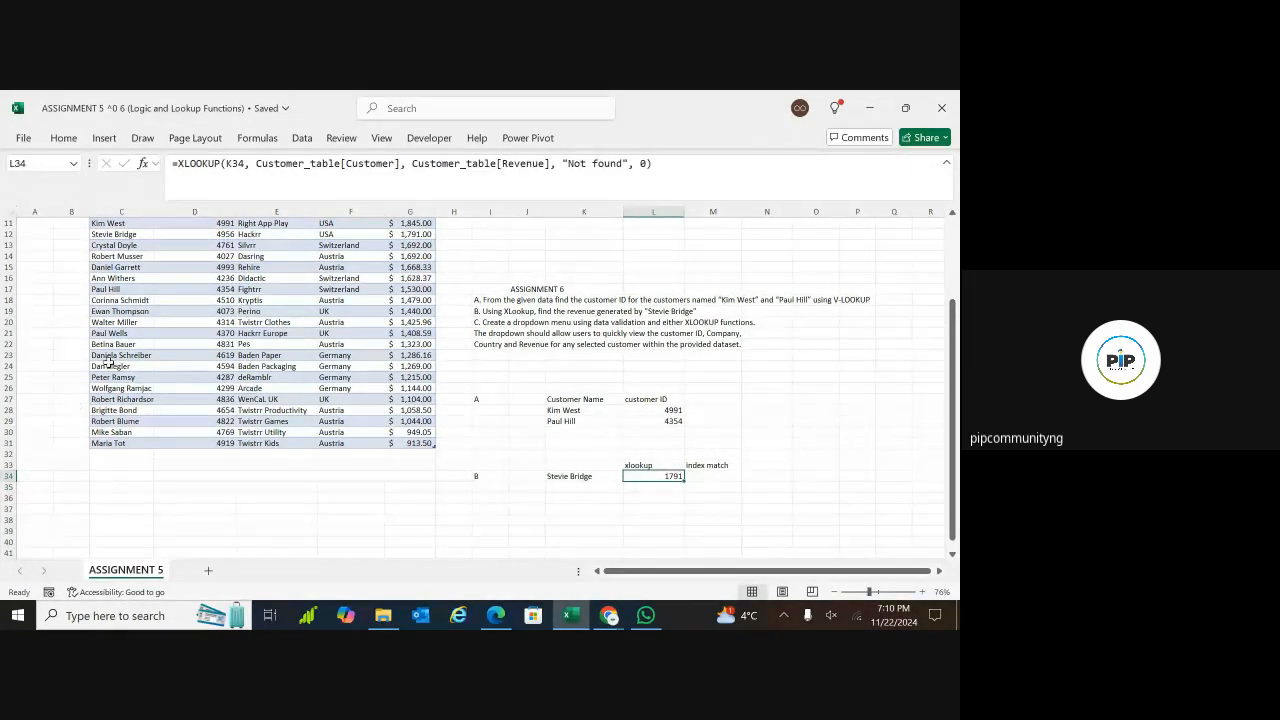
scroll(137, 340, up, 4)
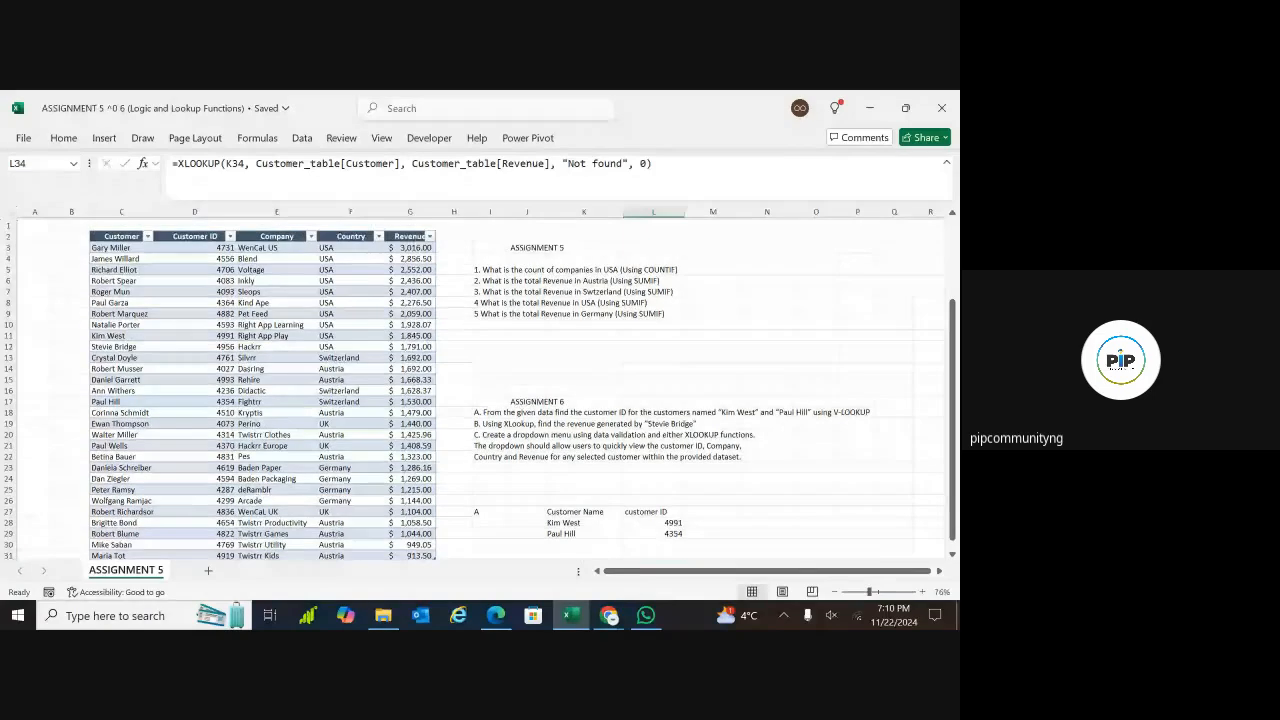
click(116, 344)
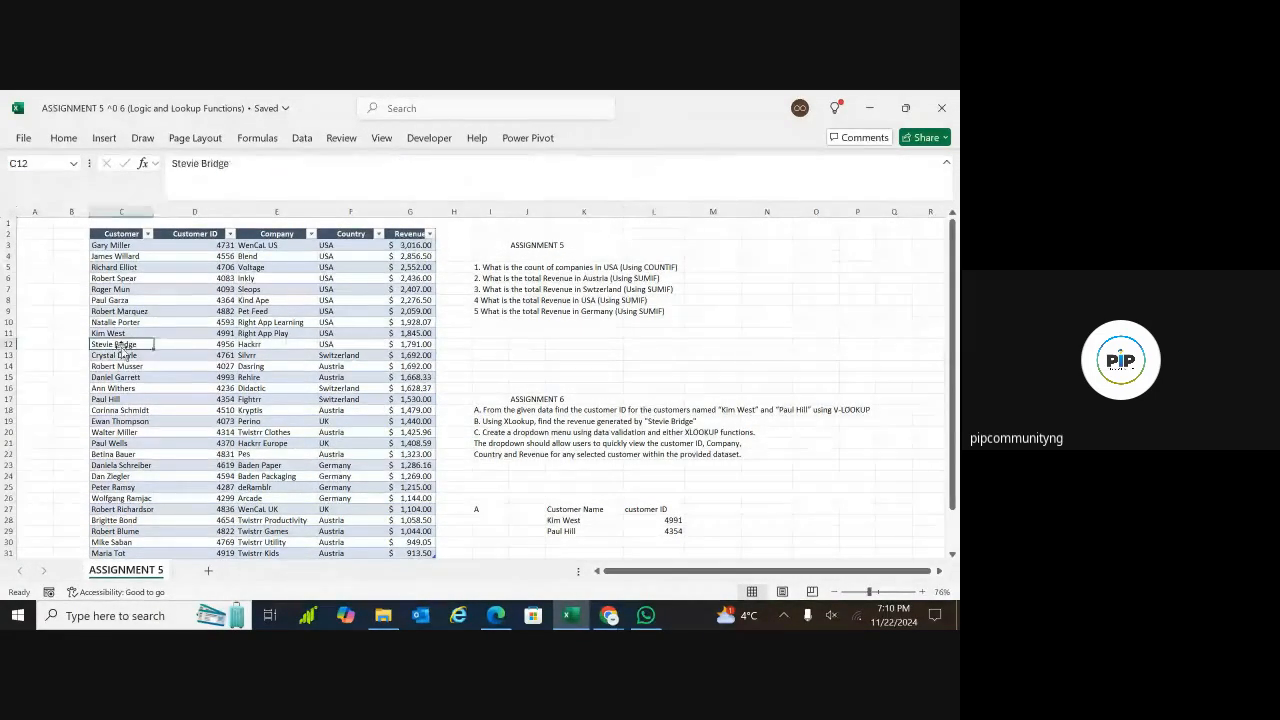
scroll(137, 344, up, 5)
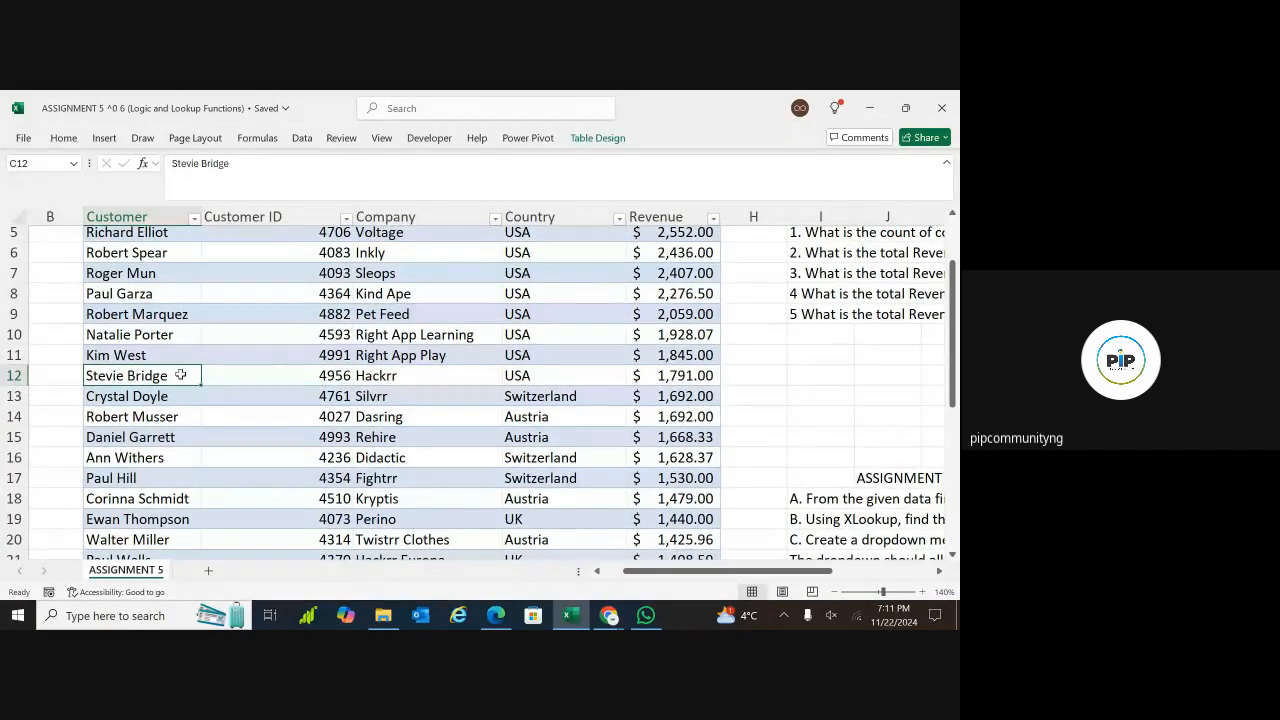
click(679, 376)
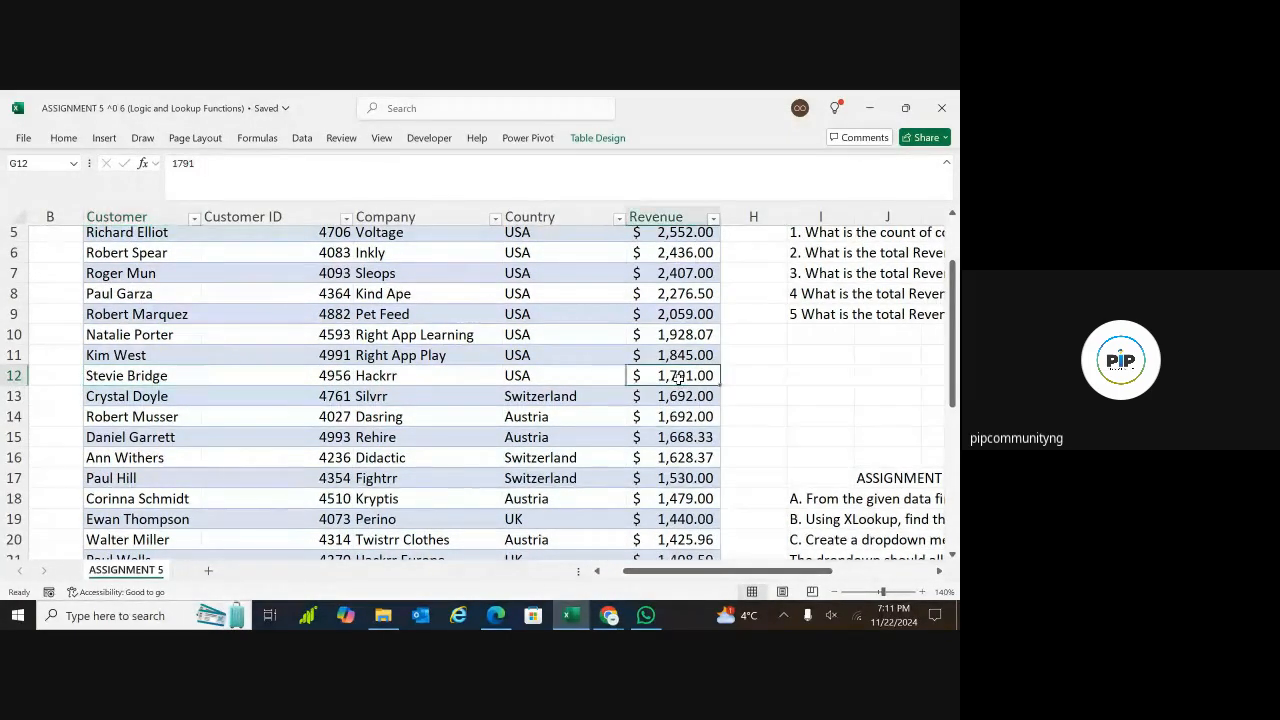
Start an INDEX formula in M34 under "index match" with Customer_table as the array
scroll(679, 376, down, 4)
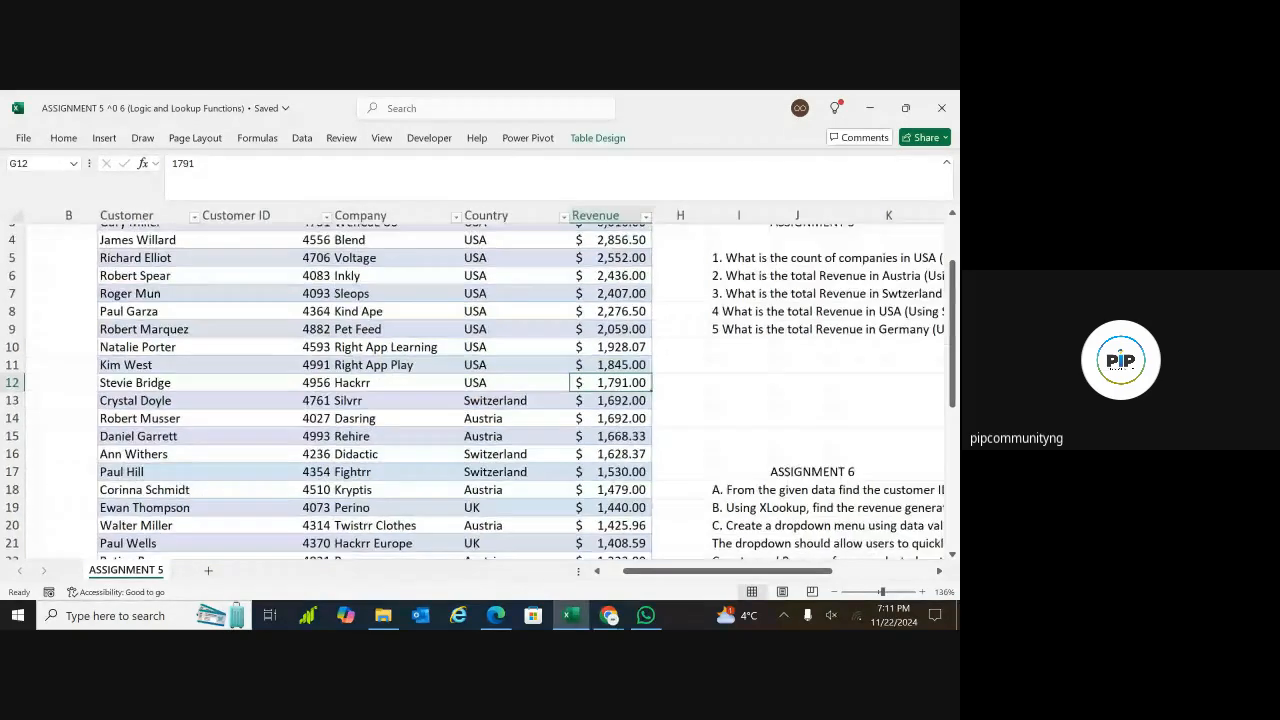
scroll(480, 385, down, 1)
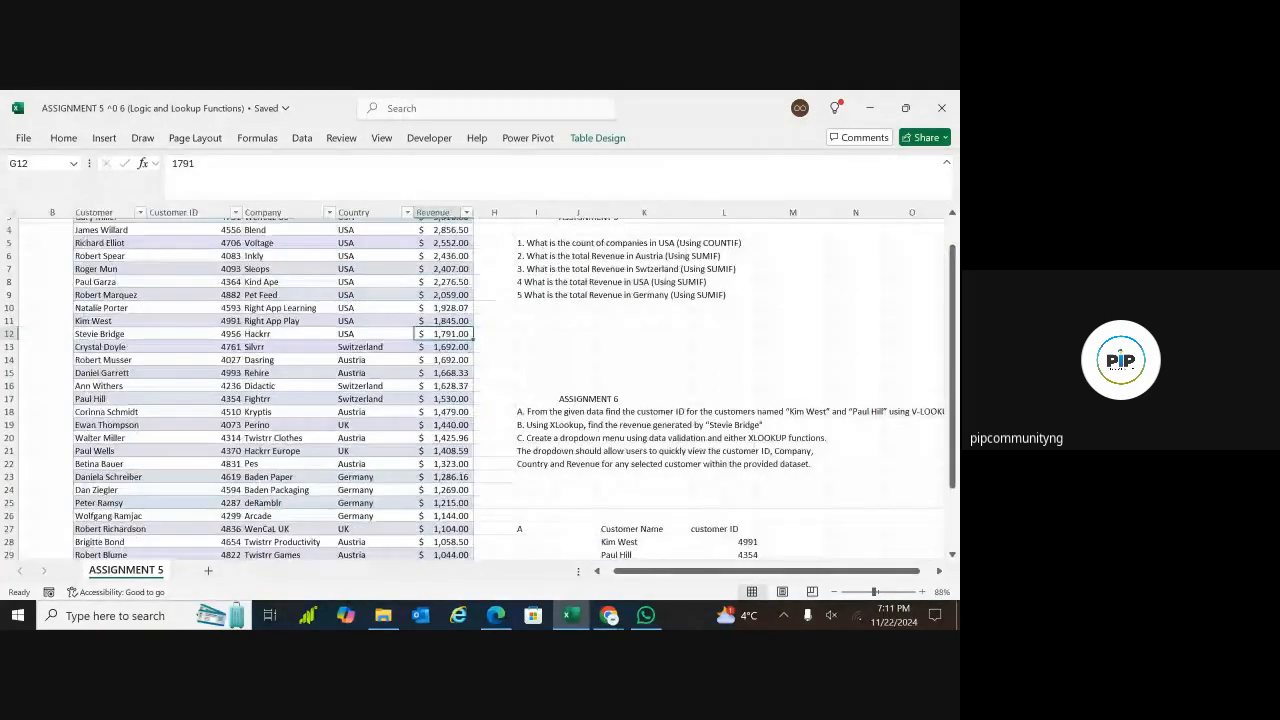
scroll(600, 458, down, 4)
scroll(600, 458, right, 2)
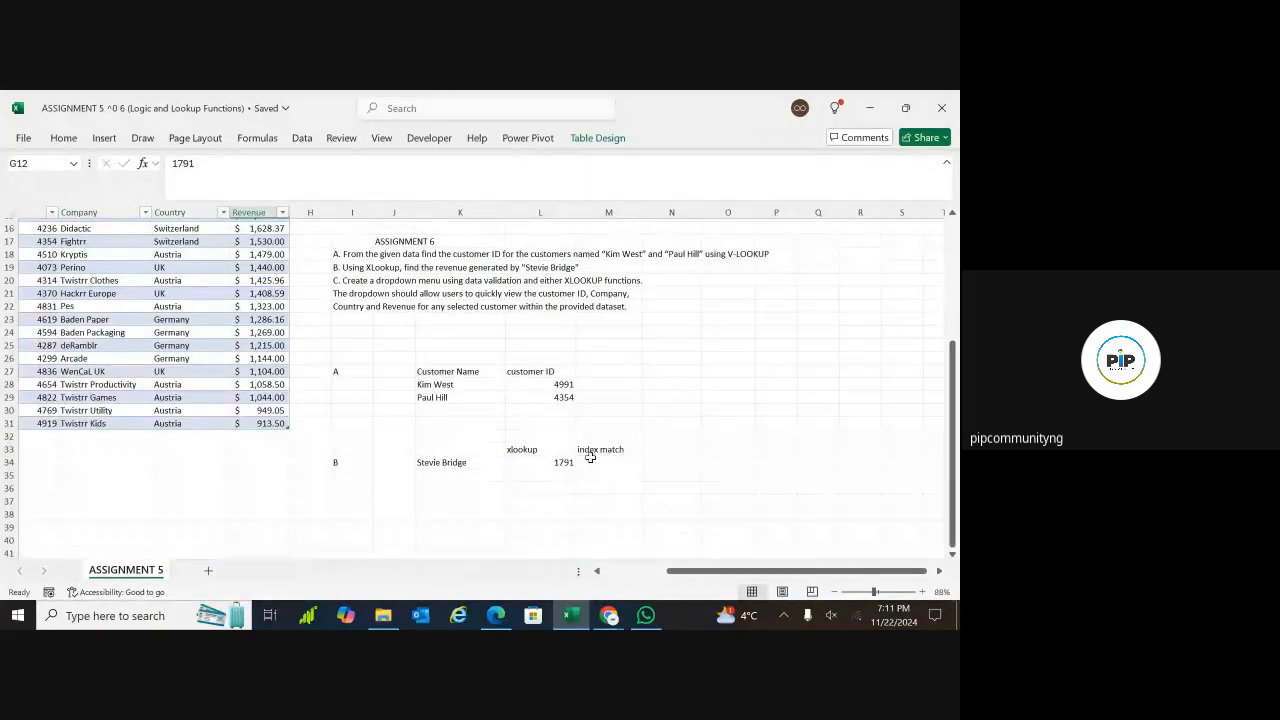
click(600, 459)
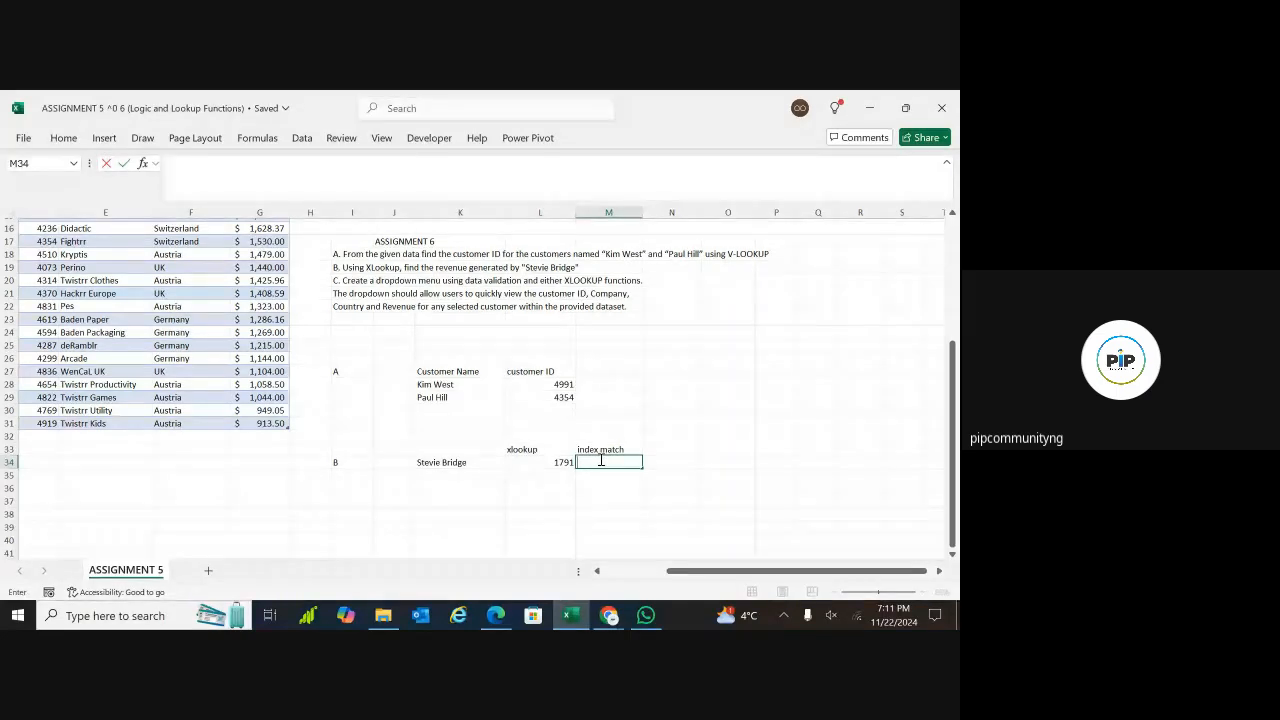
text(=)
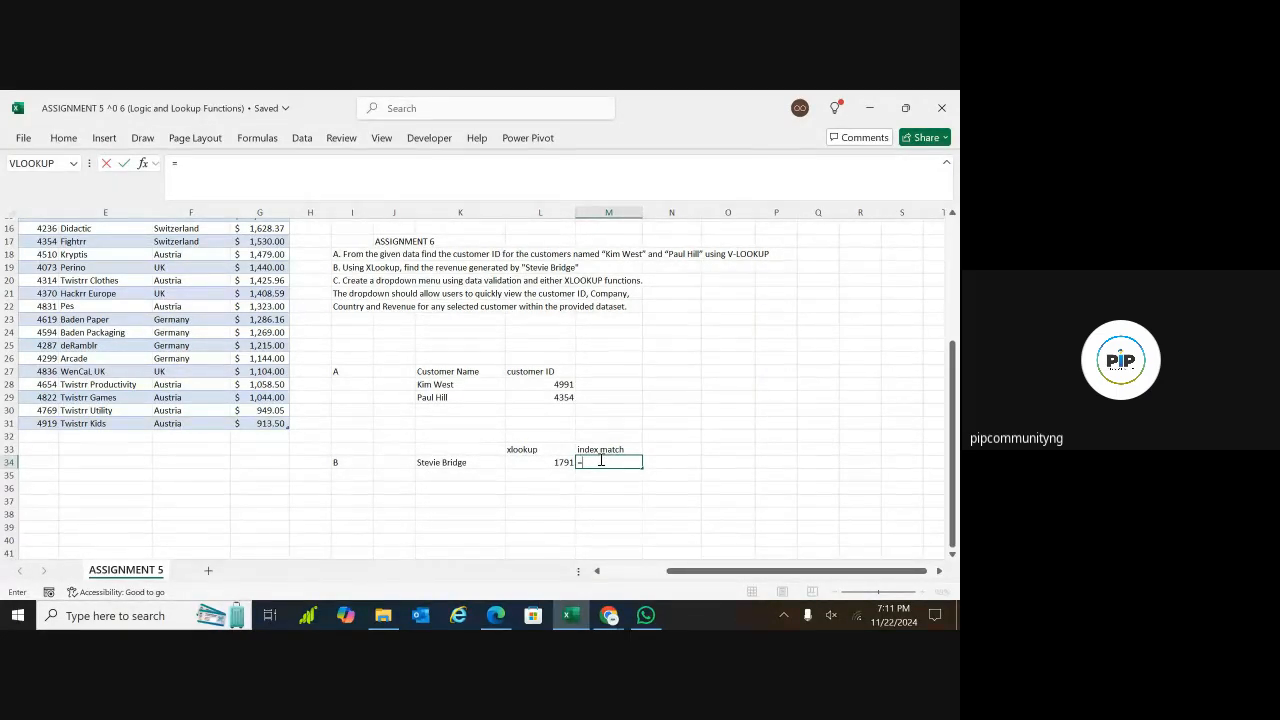
text(index)
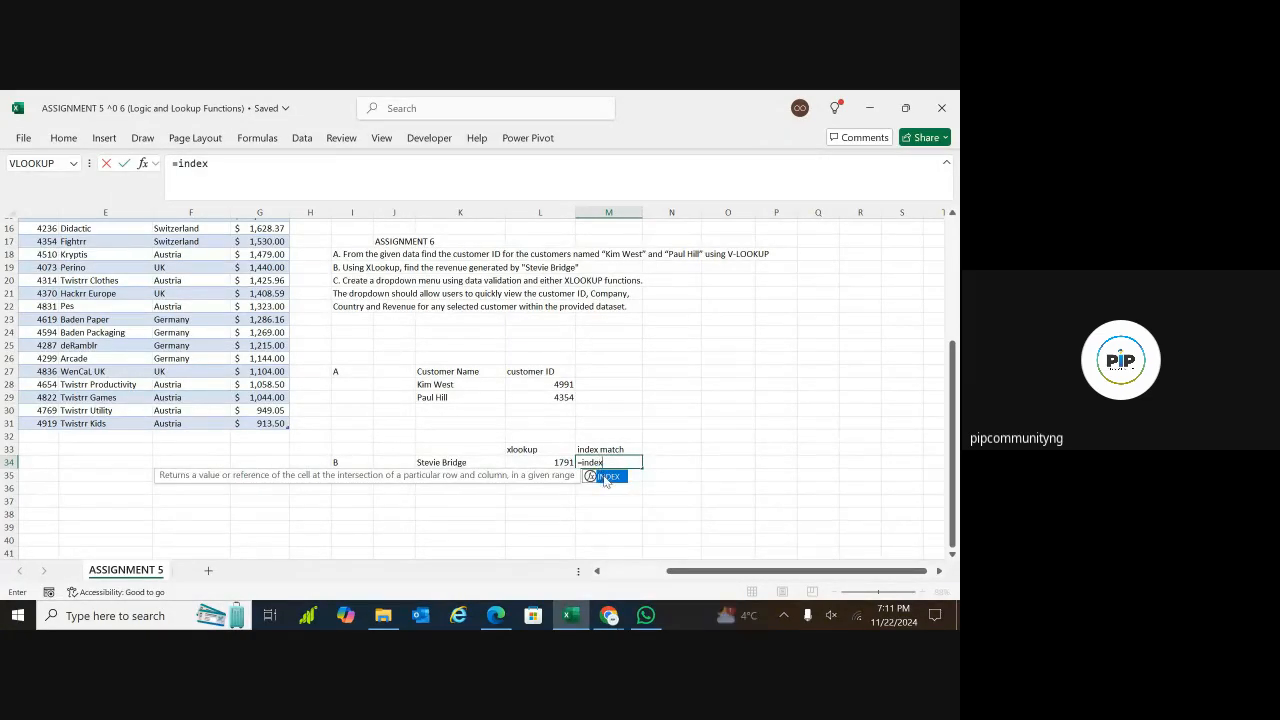
key(Tab)
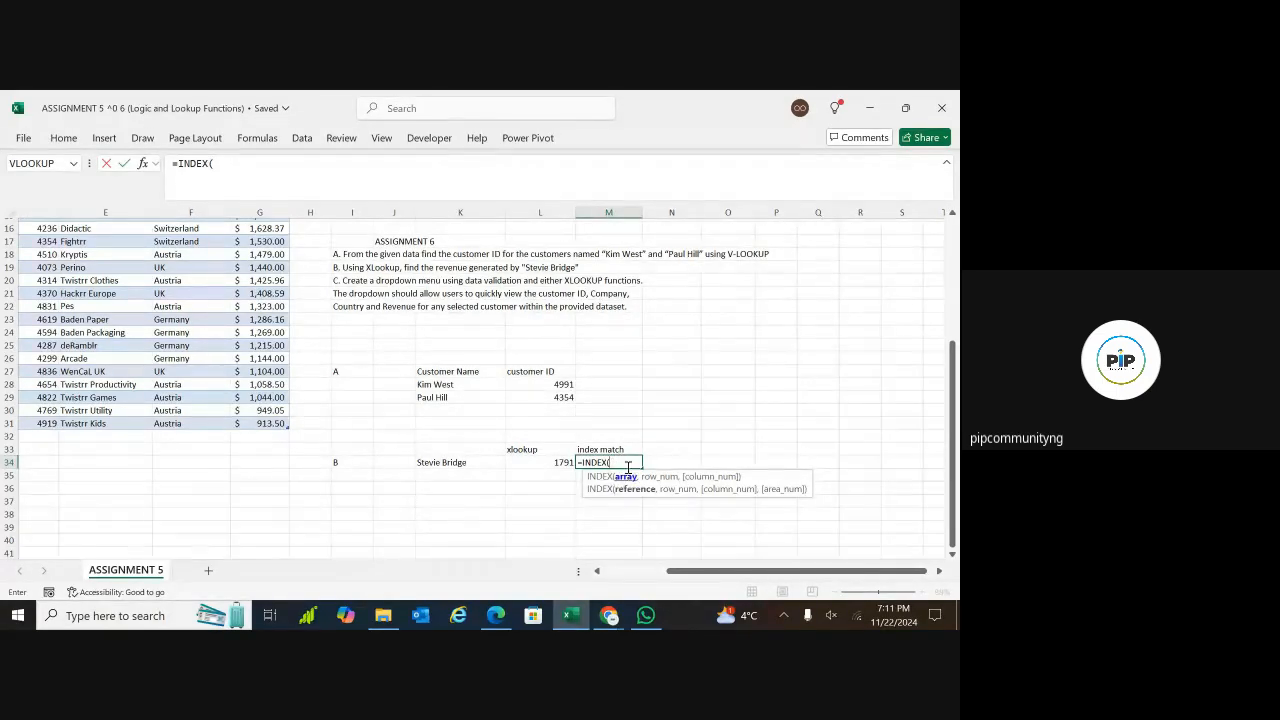
text(cust)
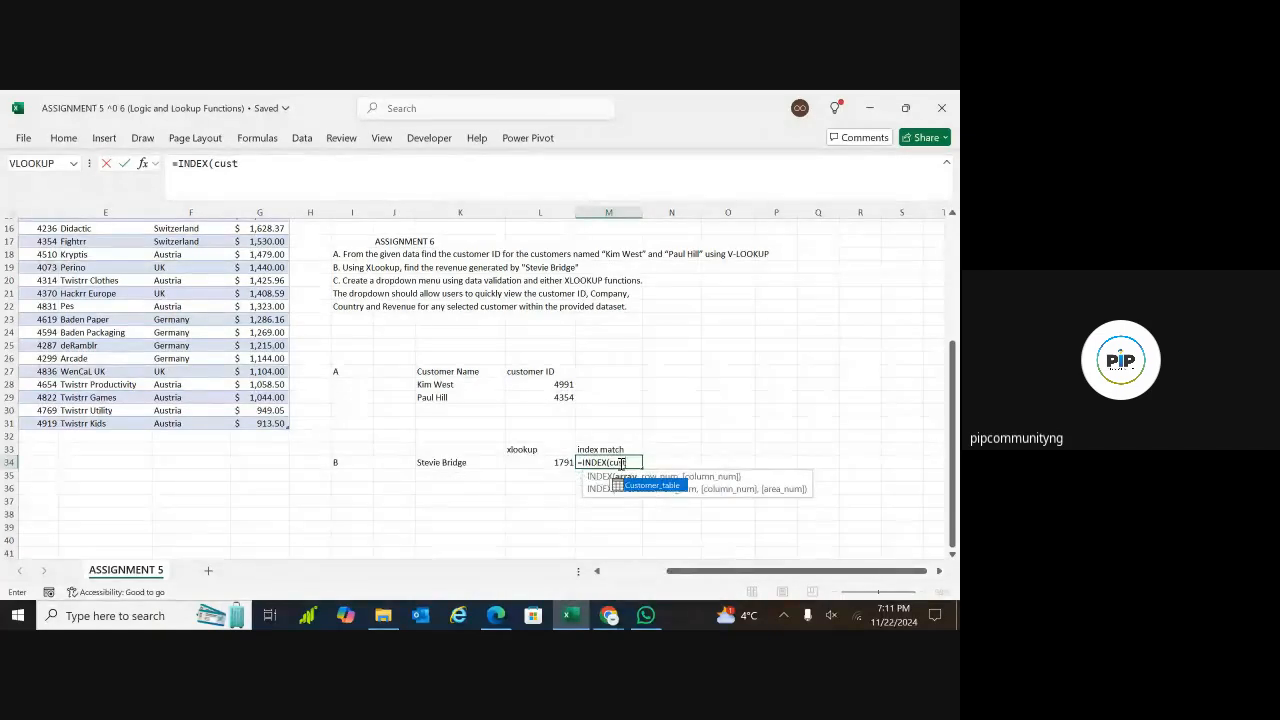
double_click(630, 488)
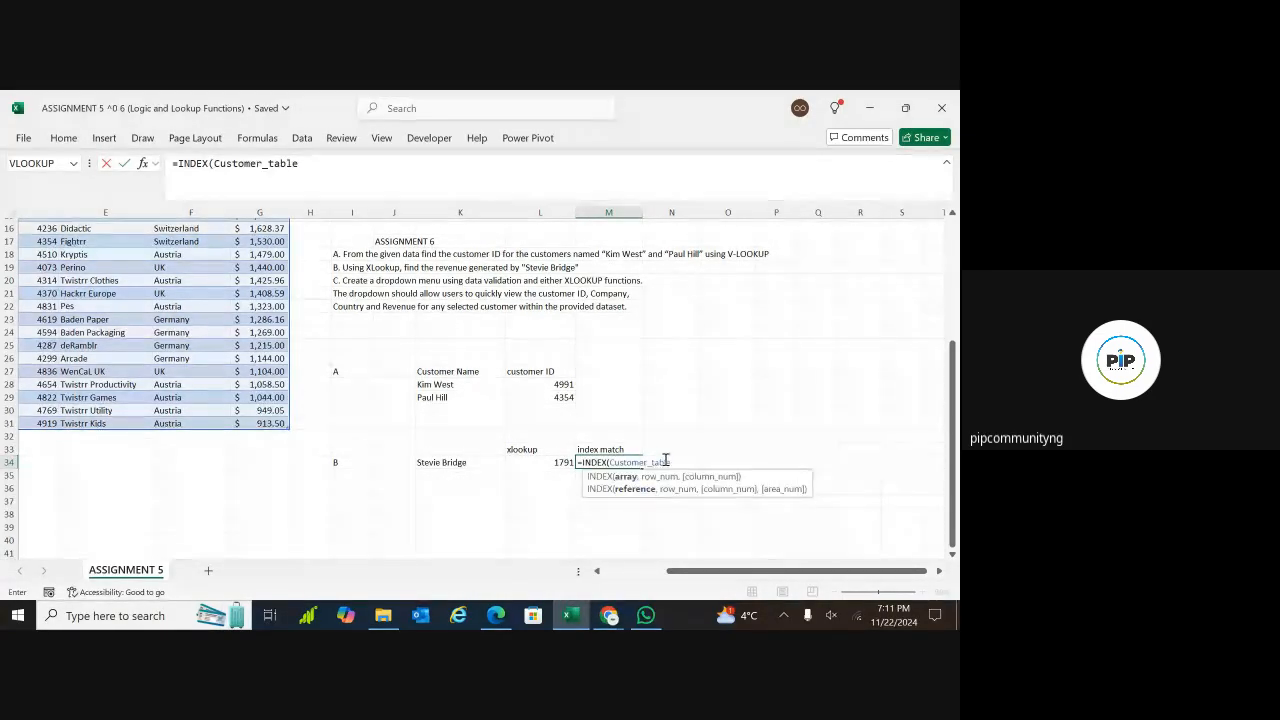
text(,)
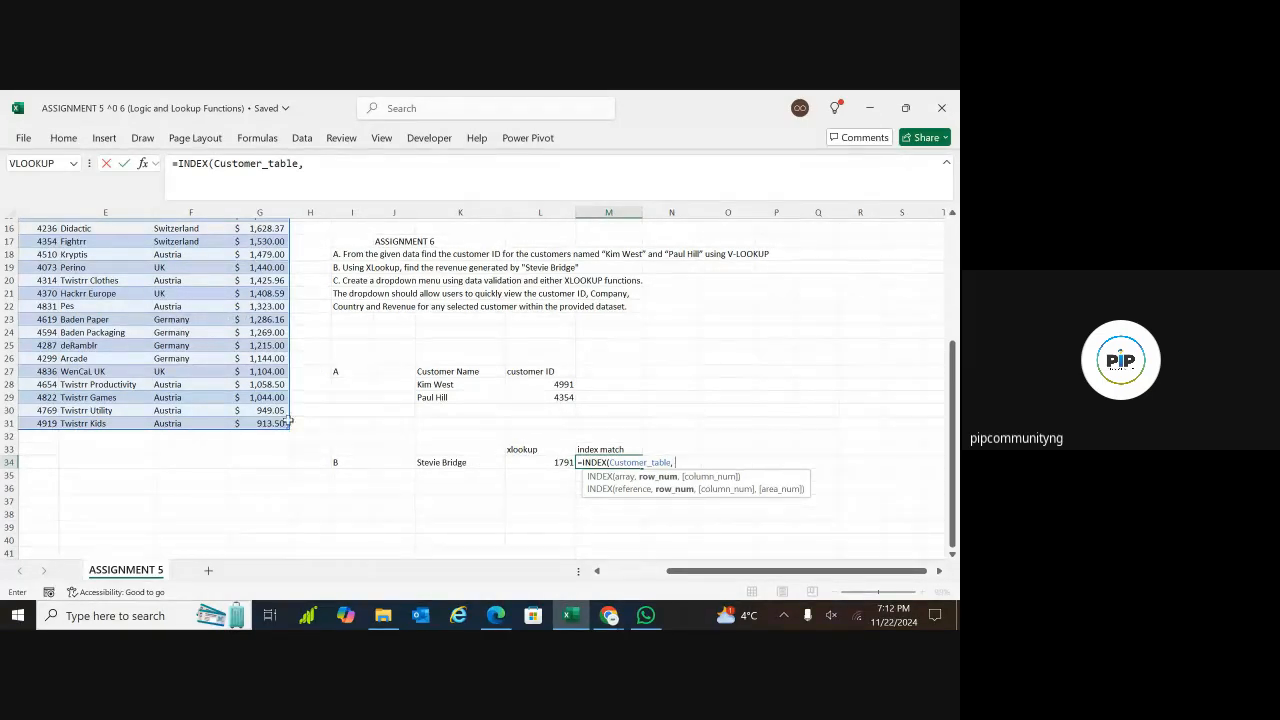
Nest a MATCH function as the row number of the INDEX in M34, with K34 as its lookup value
text(match)
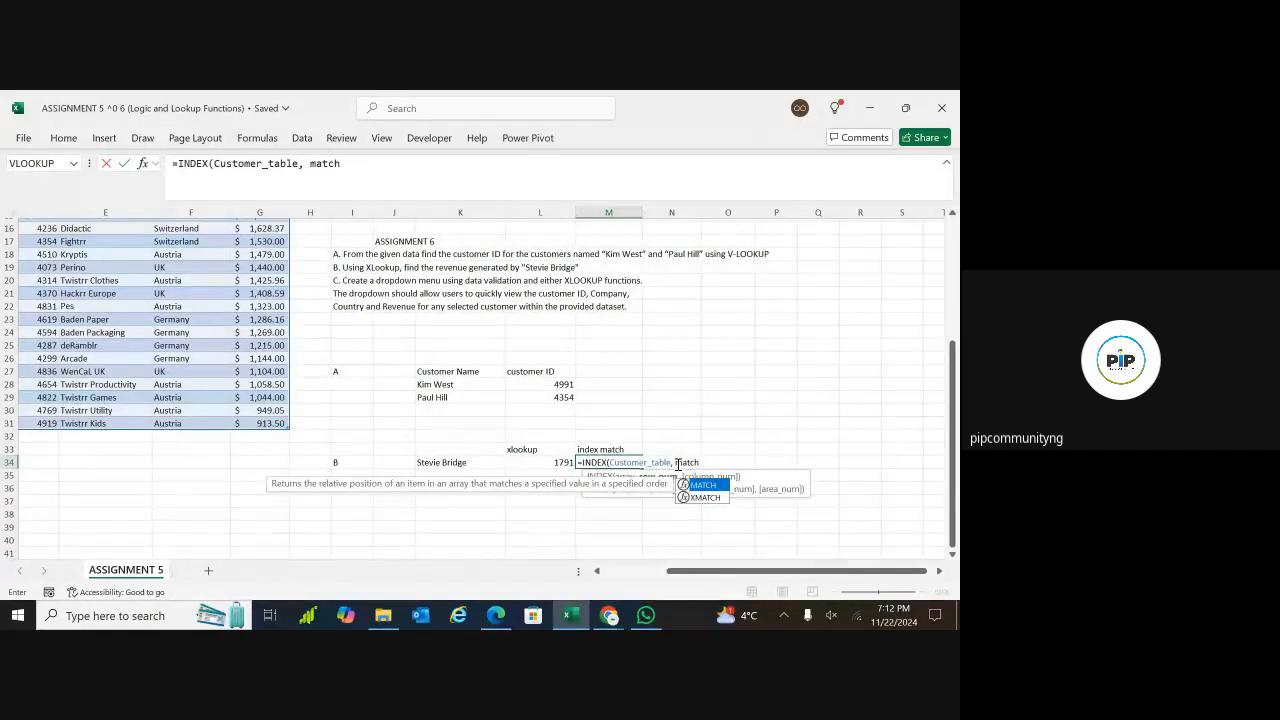
key(Tab)
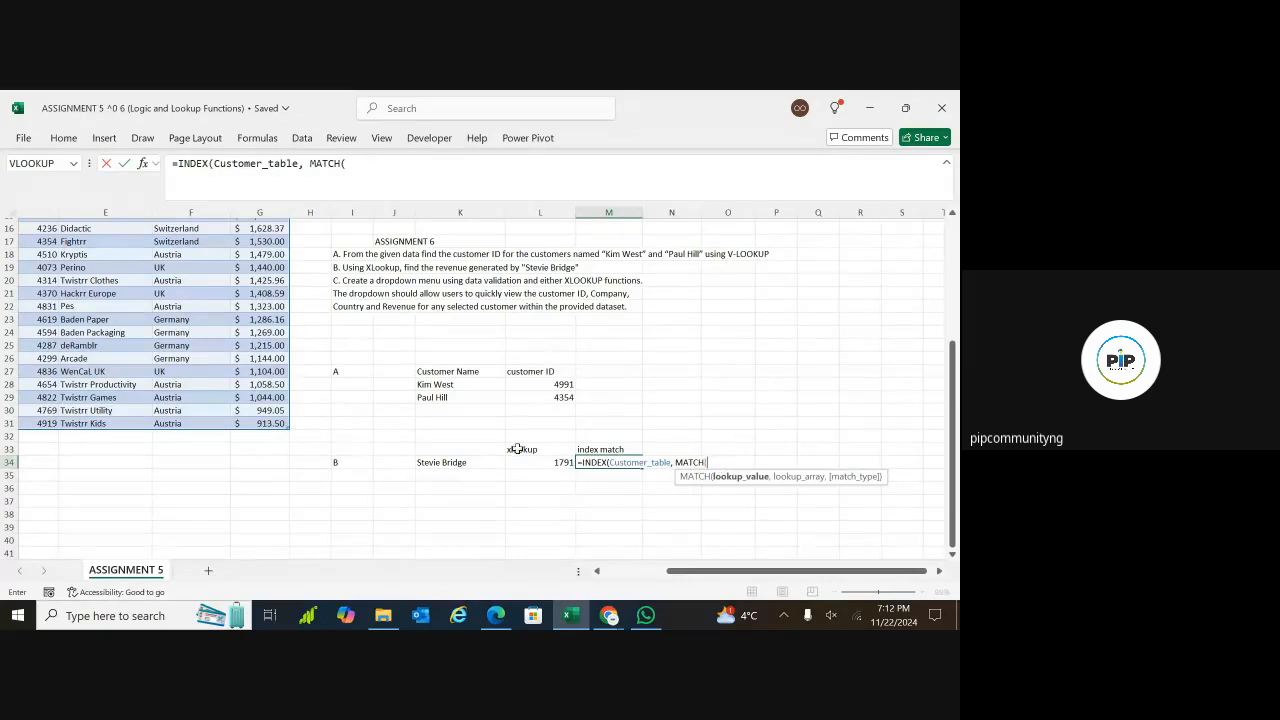
click(455, 462)
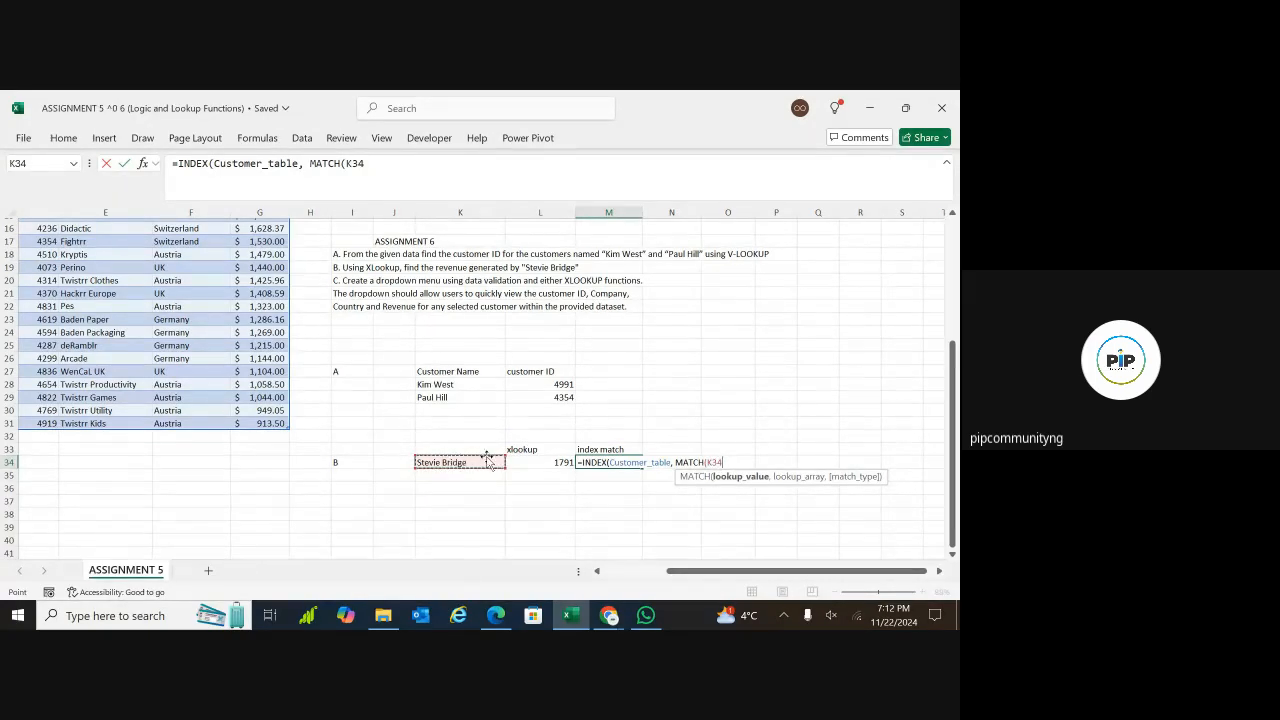
text(,)
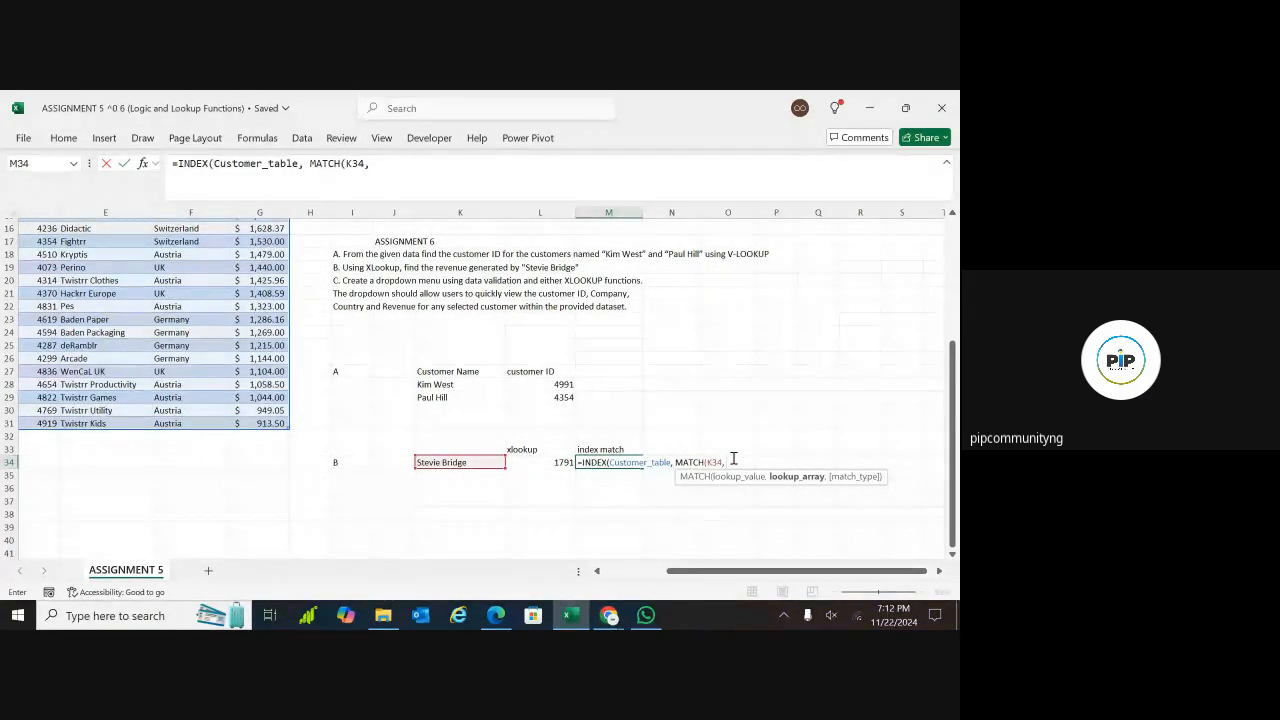
Set the lookup array of the MATCH in M34 to Customer_table[Customer]
drag(706, 567, 680, 578)
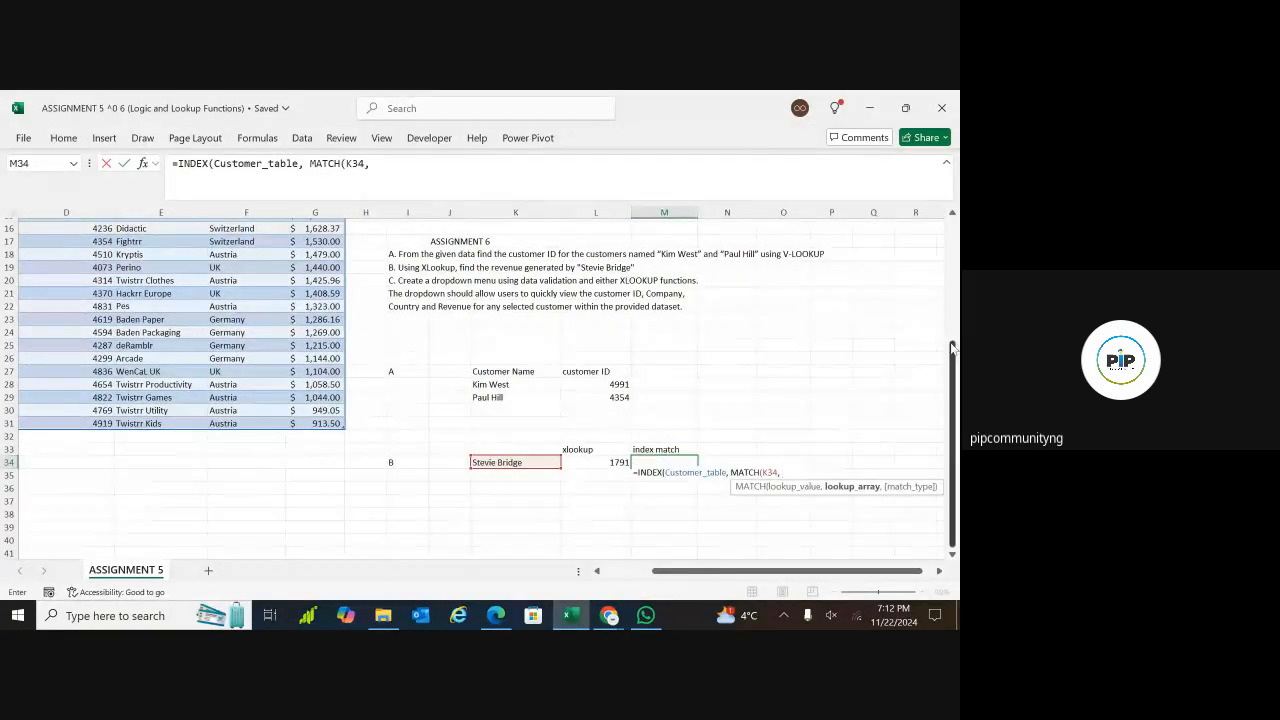
drag(953, 346, 953, 316)
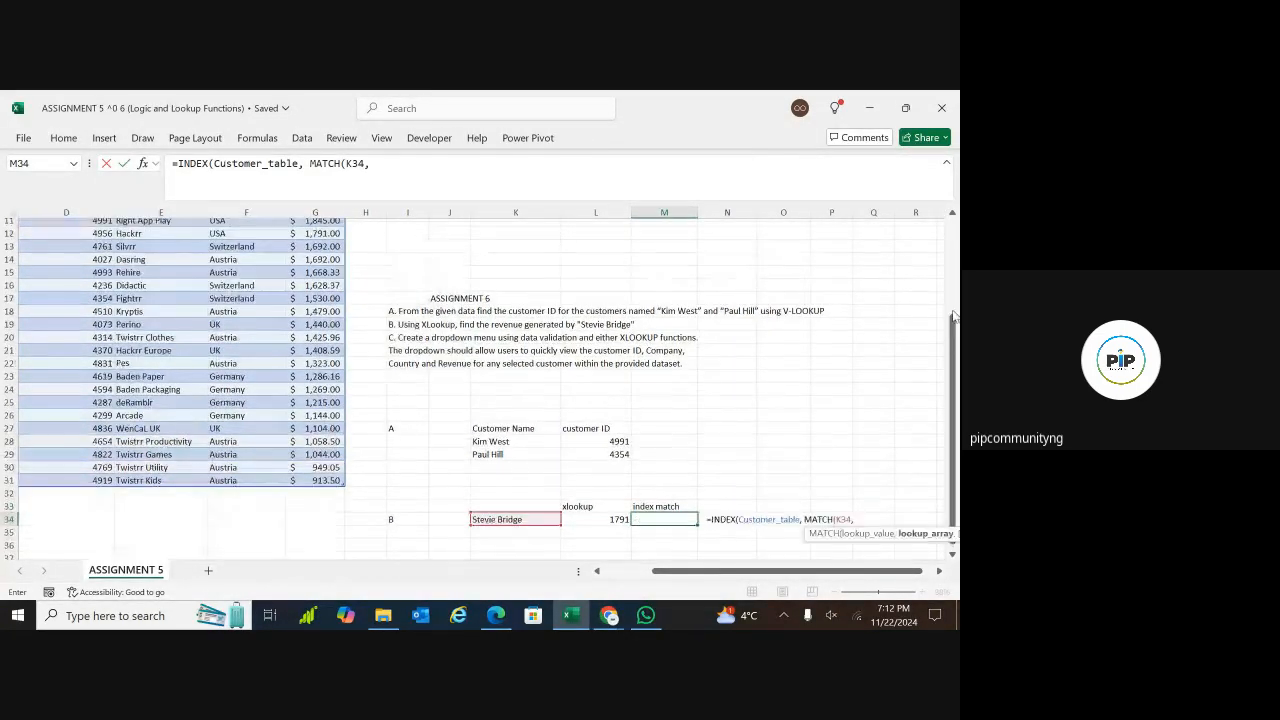
drag(653, 570, 712, 573)
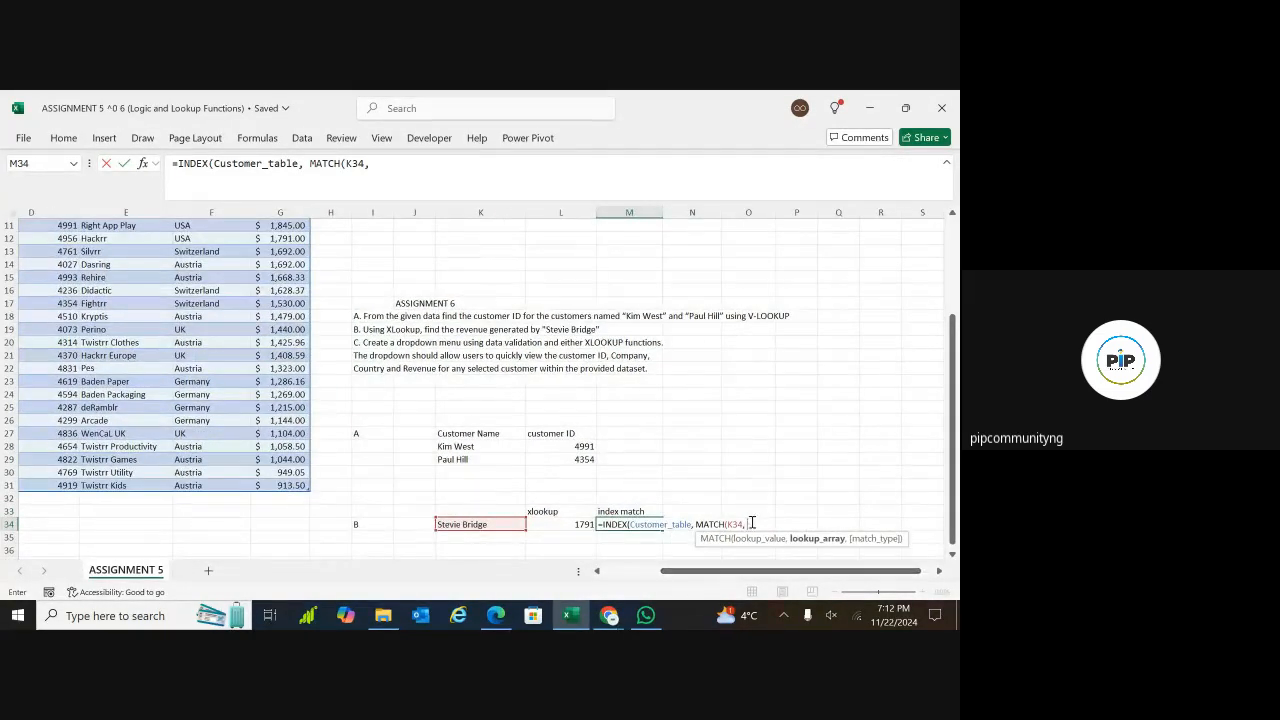
text(cust)
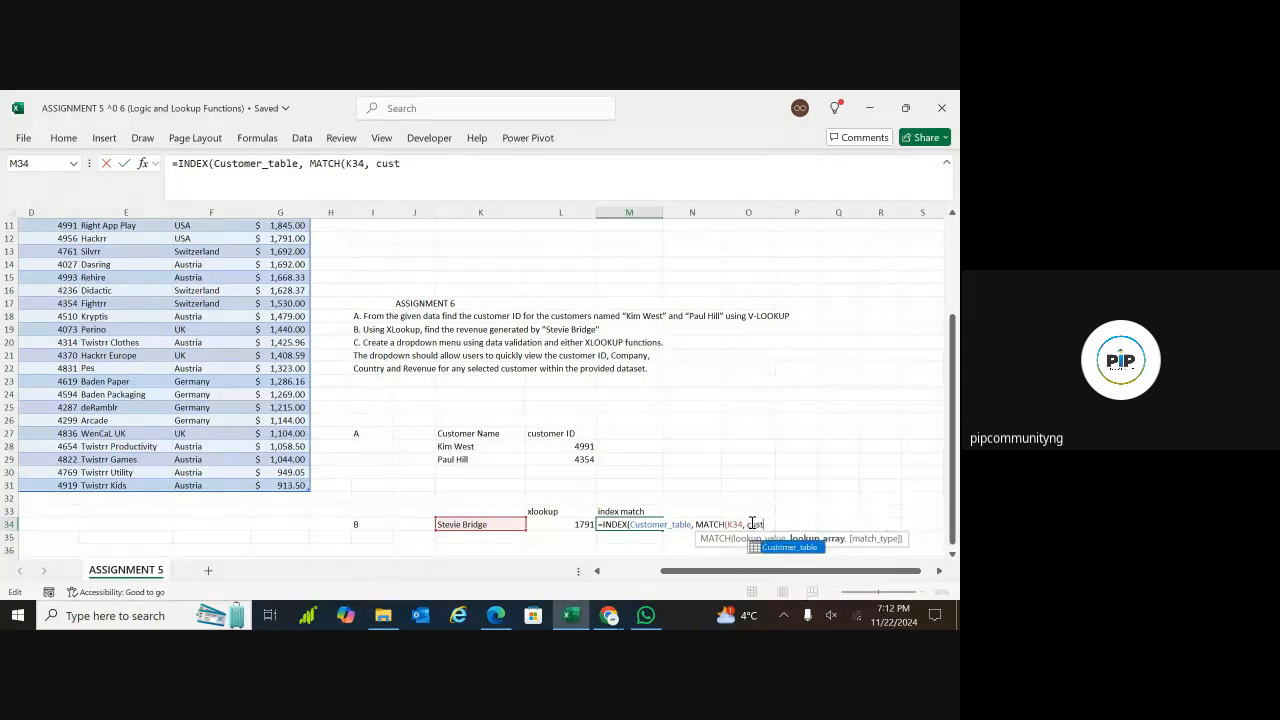
double_click(785, 547)
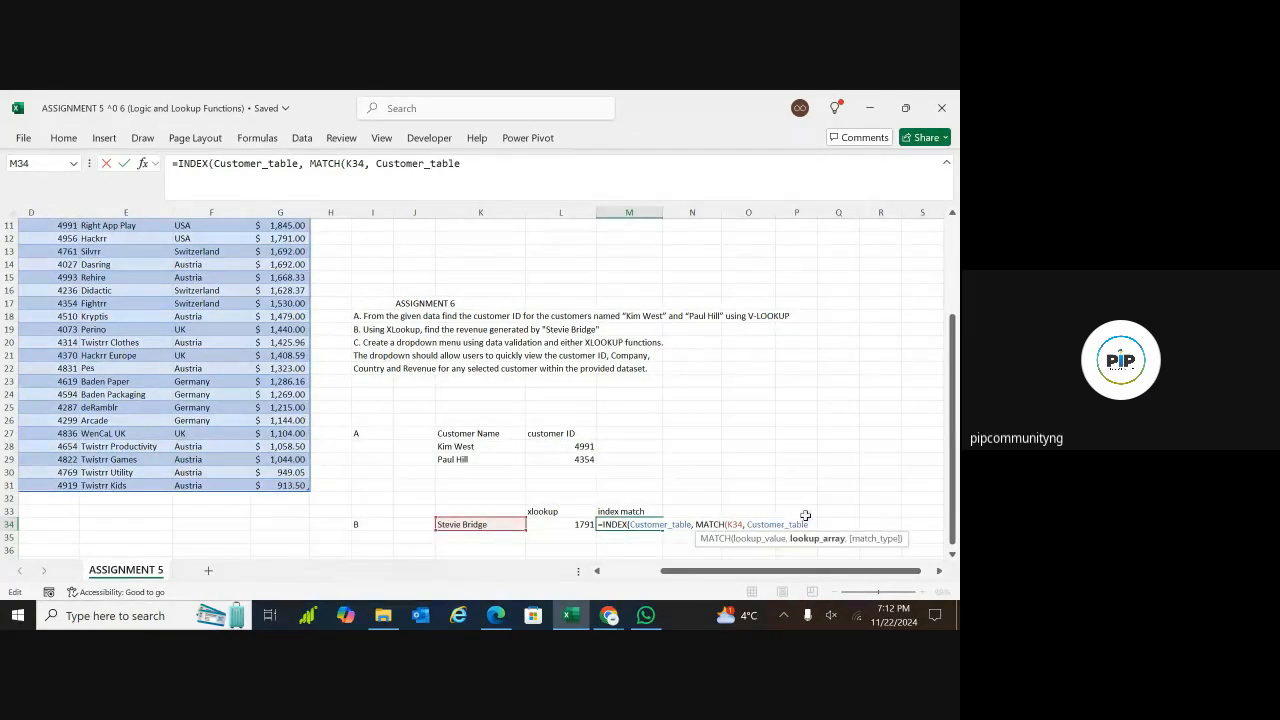
text([)
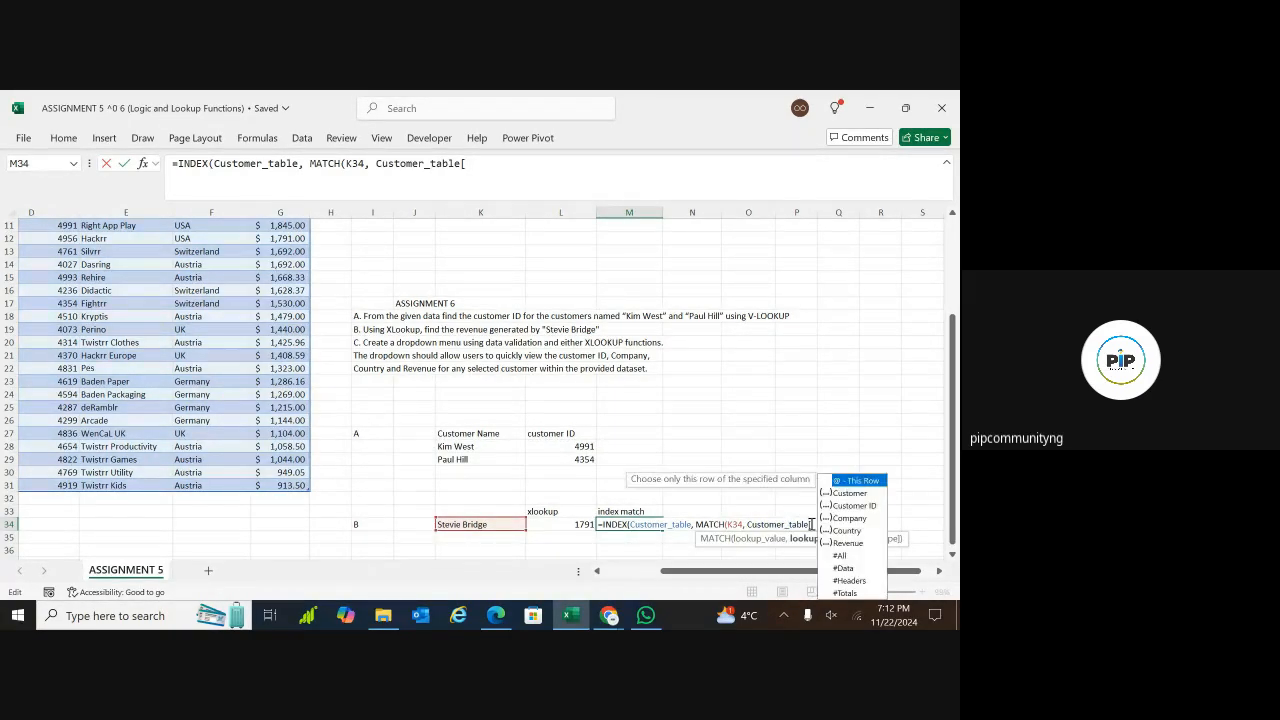
double_click(846, 491)
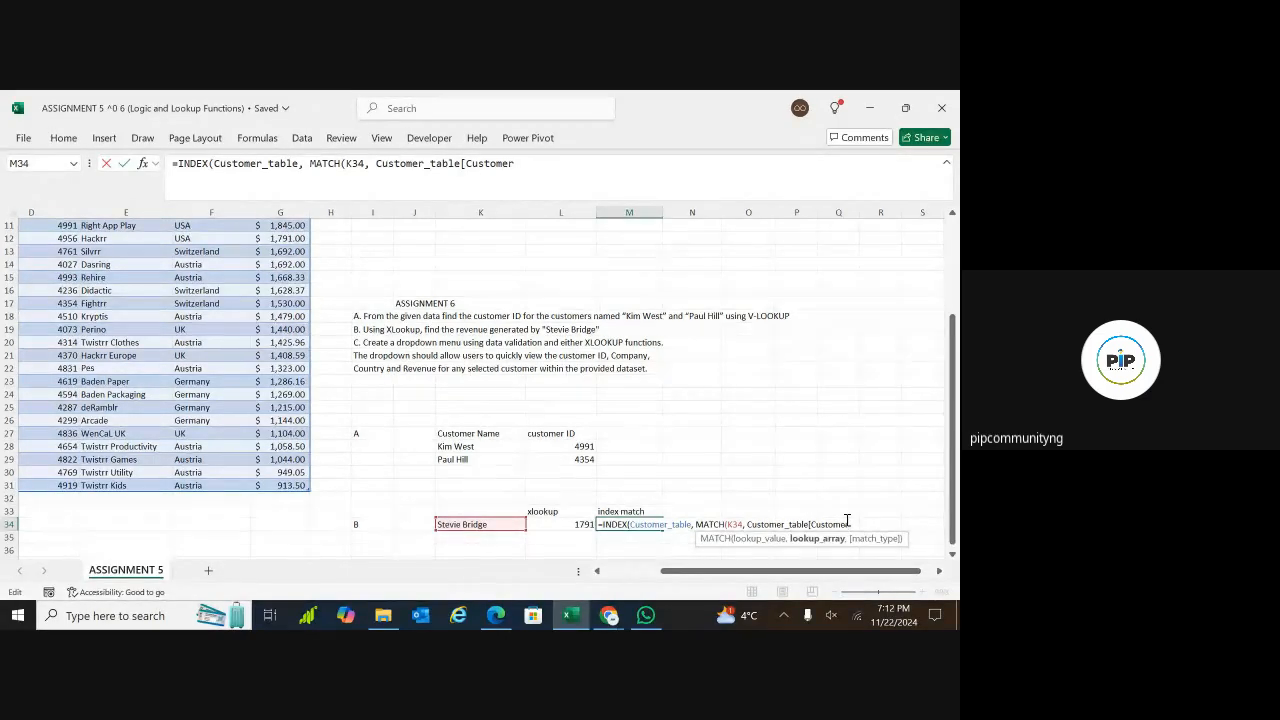
text(])
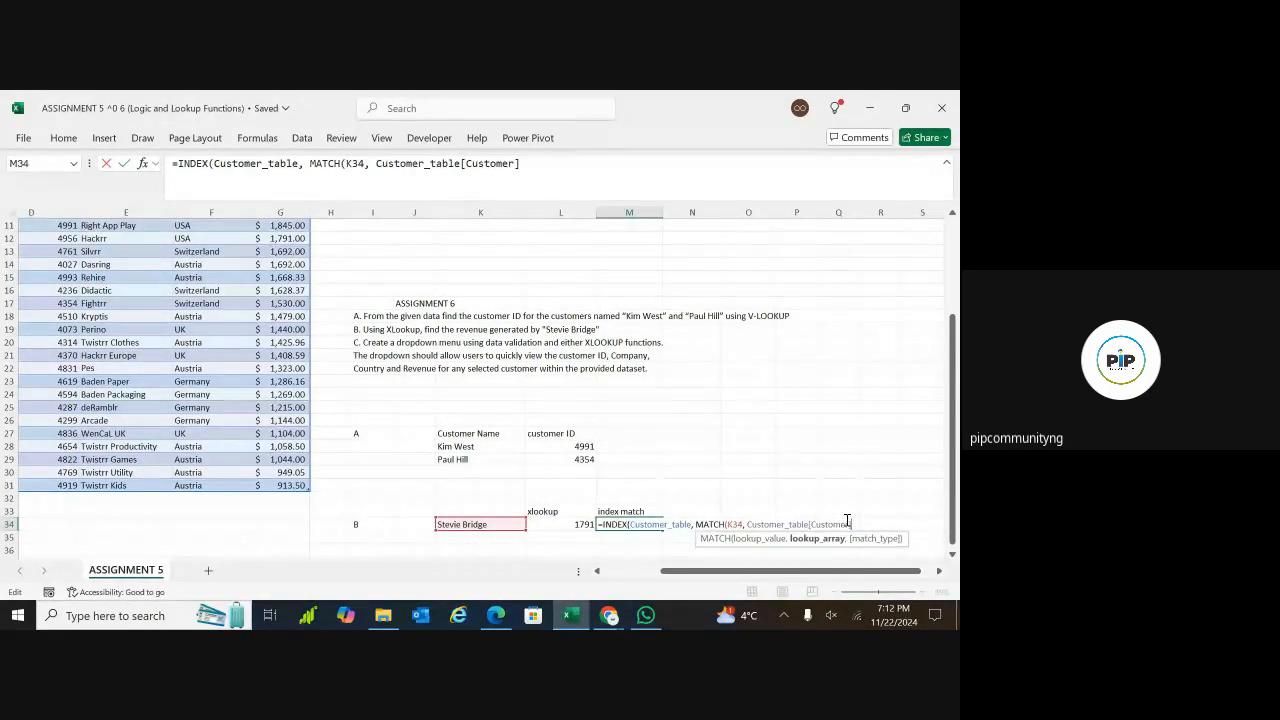
text(,)
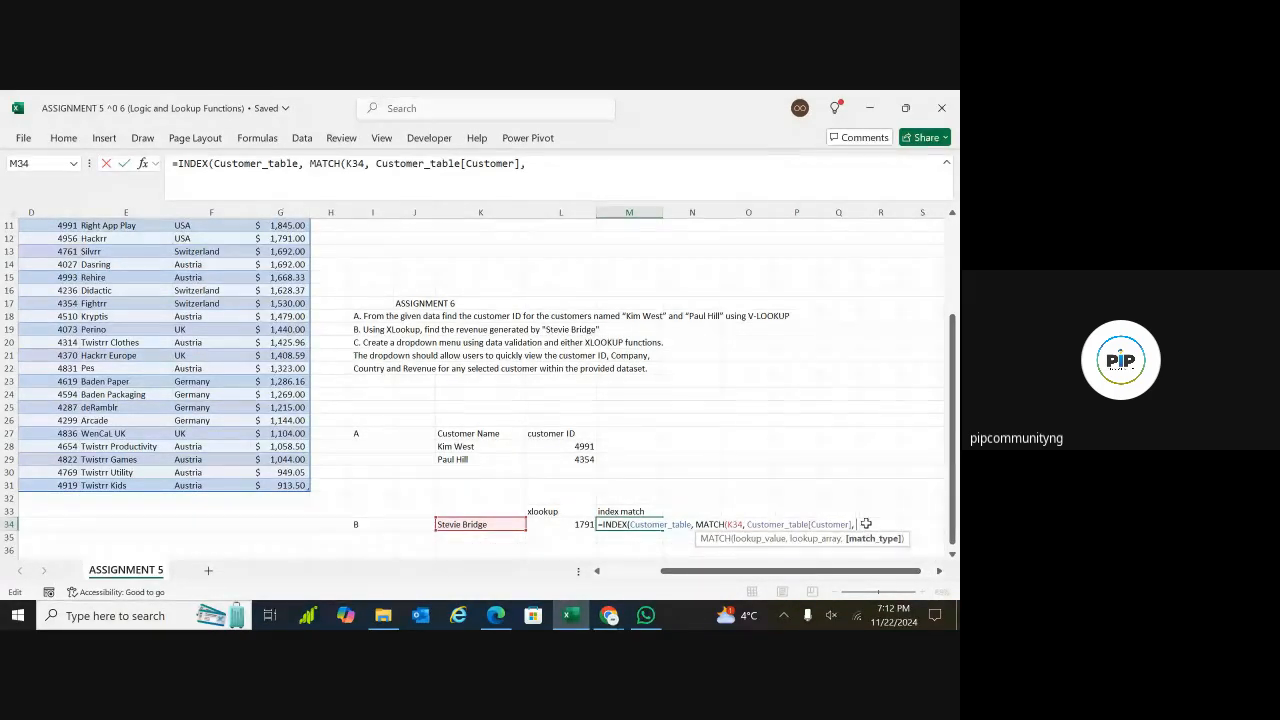
text( 0)
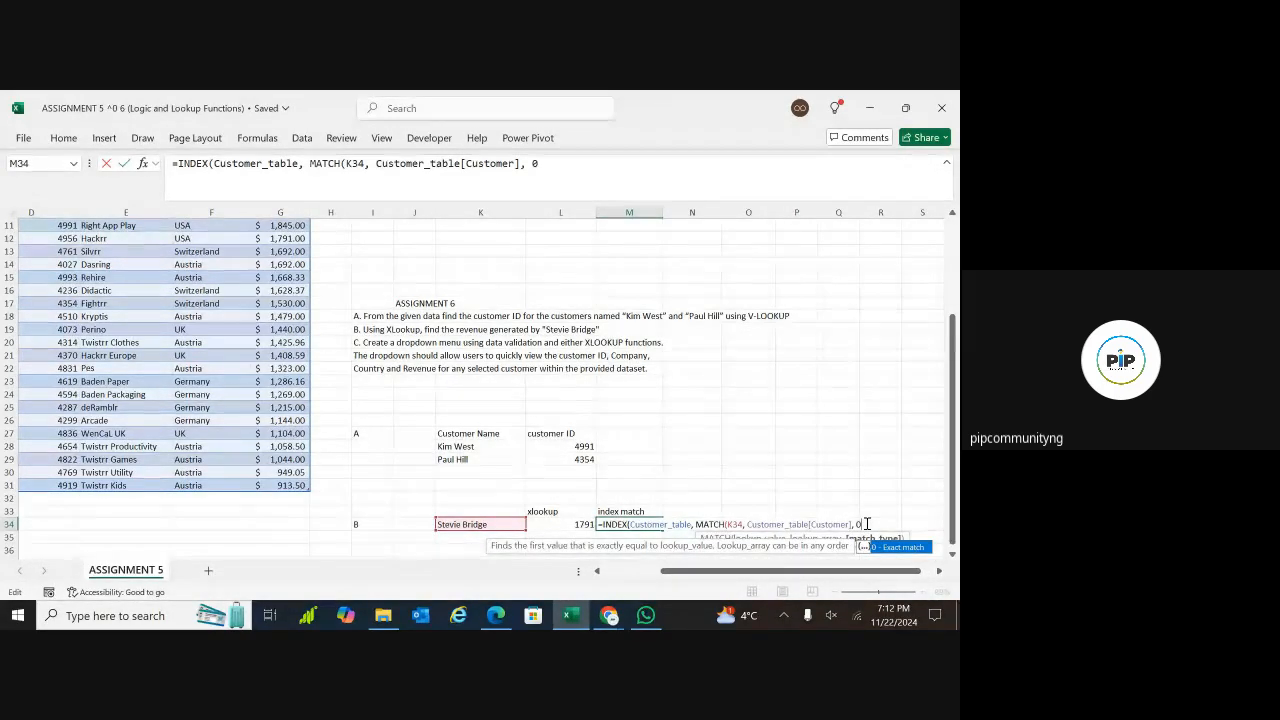
text())
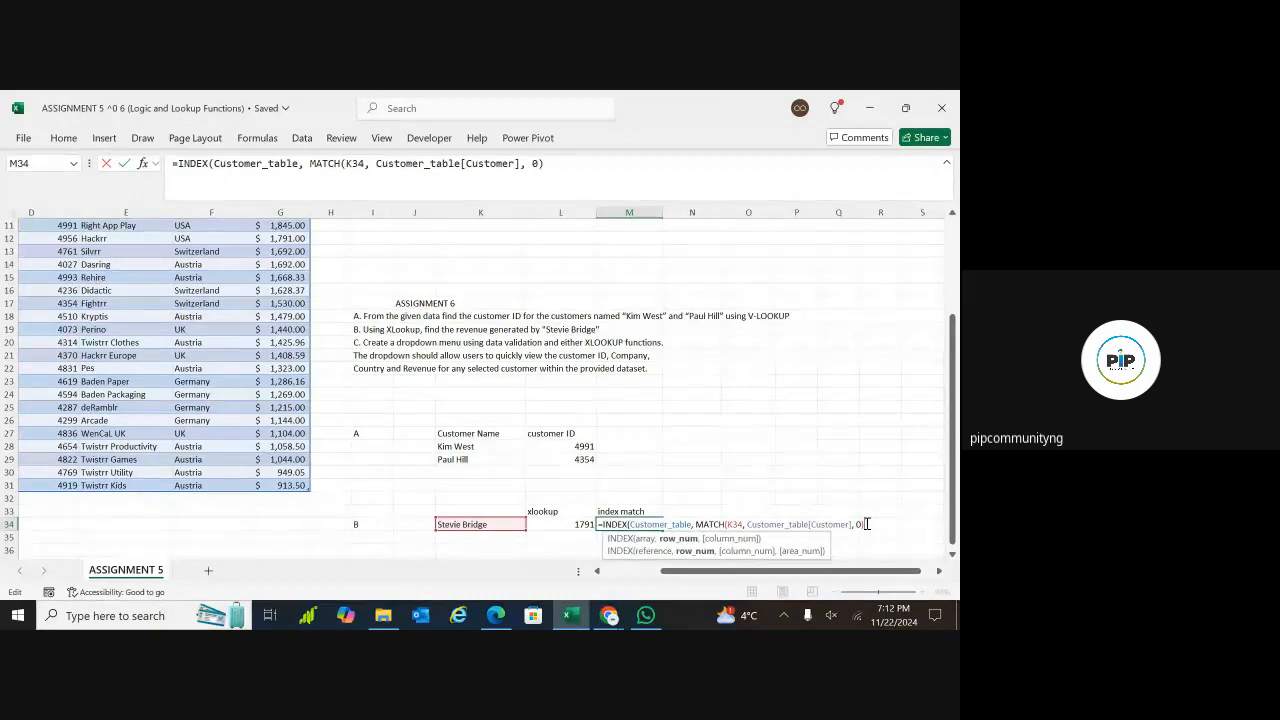
text(,)
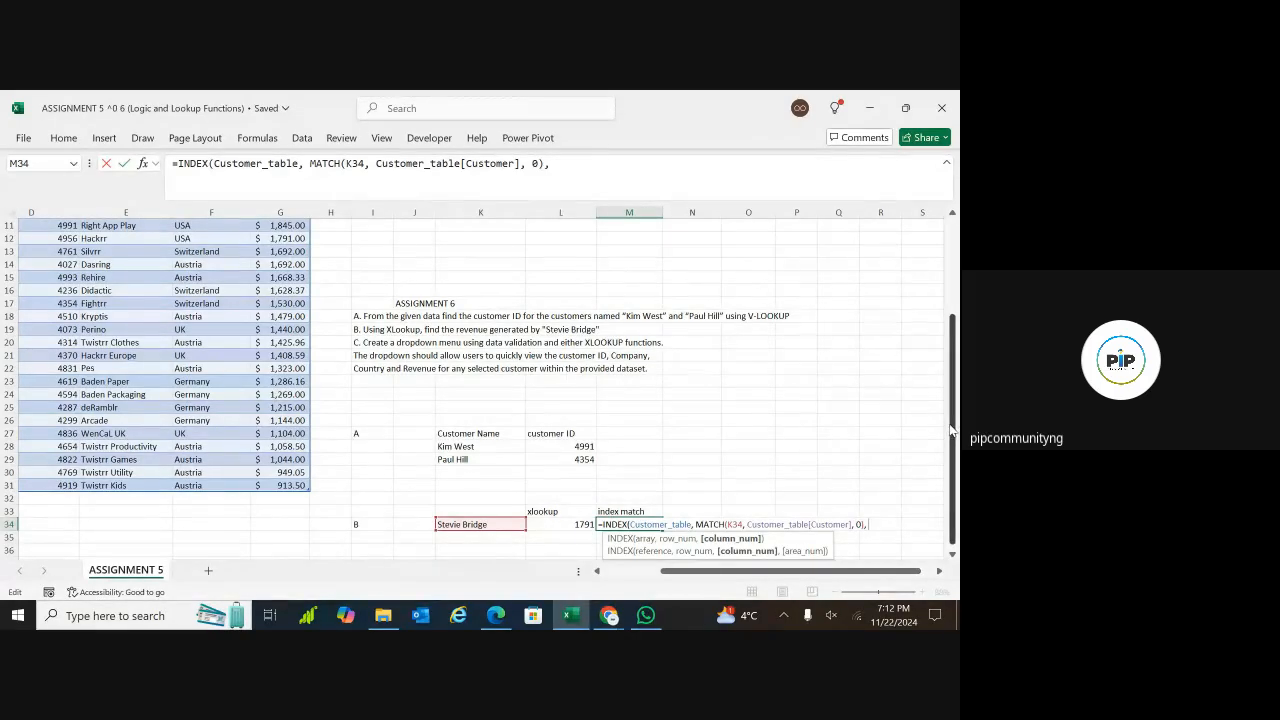
Set the column number of the INDEX in M34 to 5, the Revenue column of the customer table, and complete the formula
mouse_move(953, 428)
mouse_down()
mouse_move(953, 370)
mouse_move(953, 445)
mouse_up()
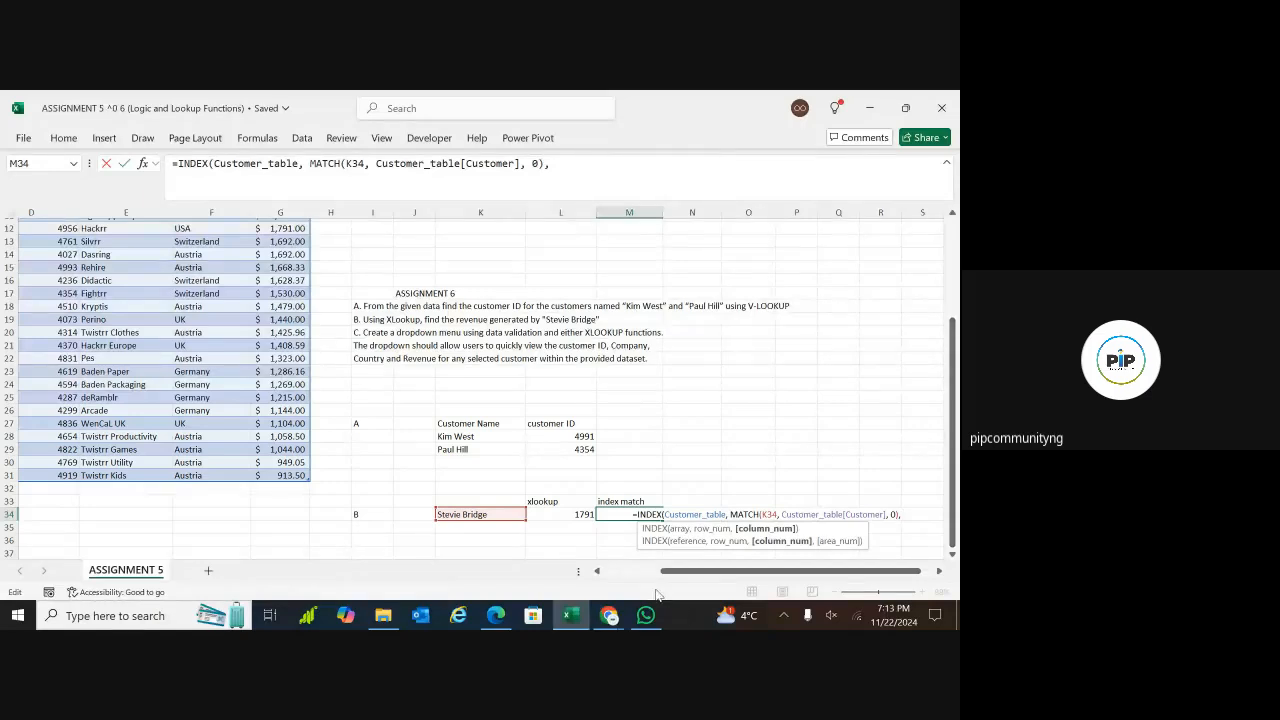
drag(953, 403, 955, 308)
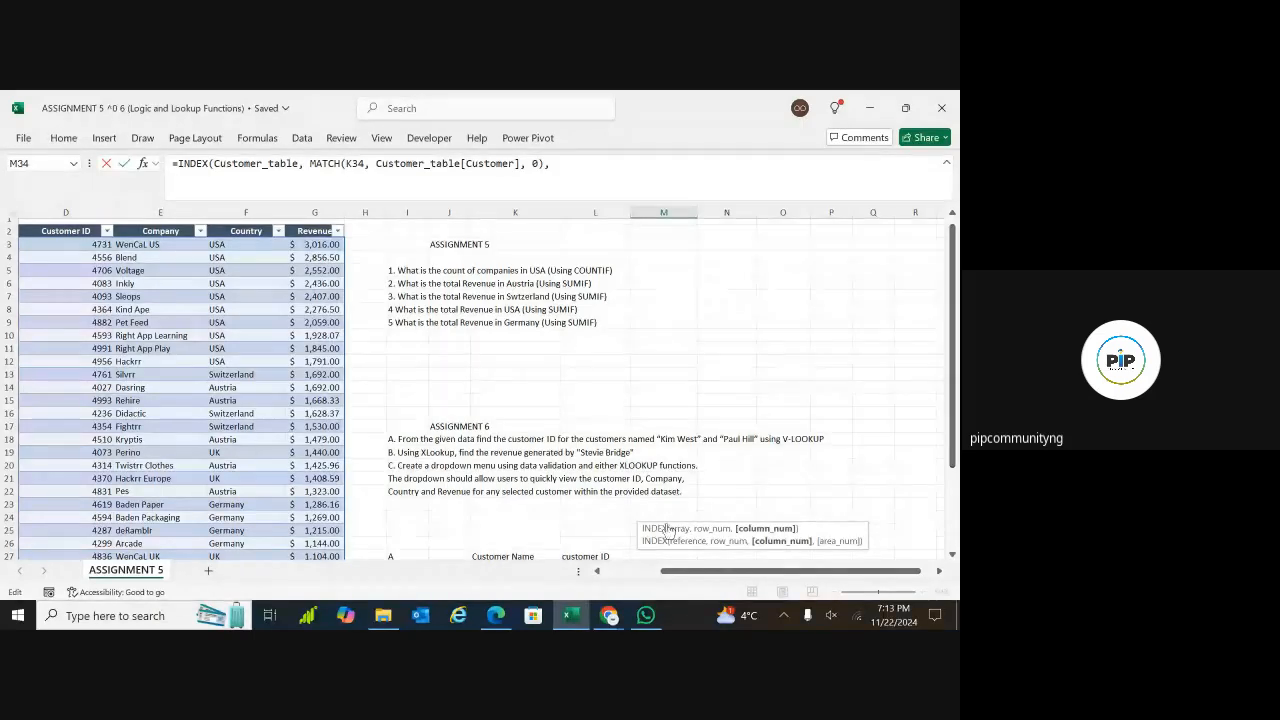
drag(676, 575, 641, 572)
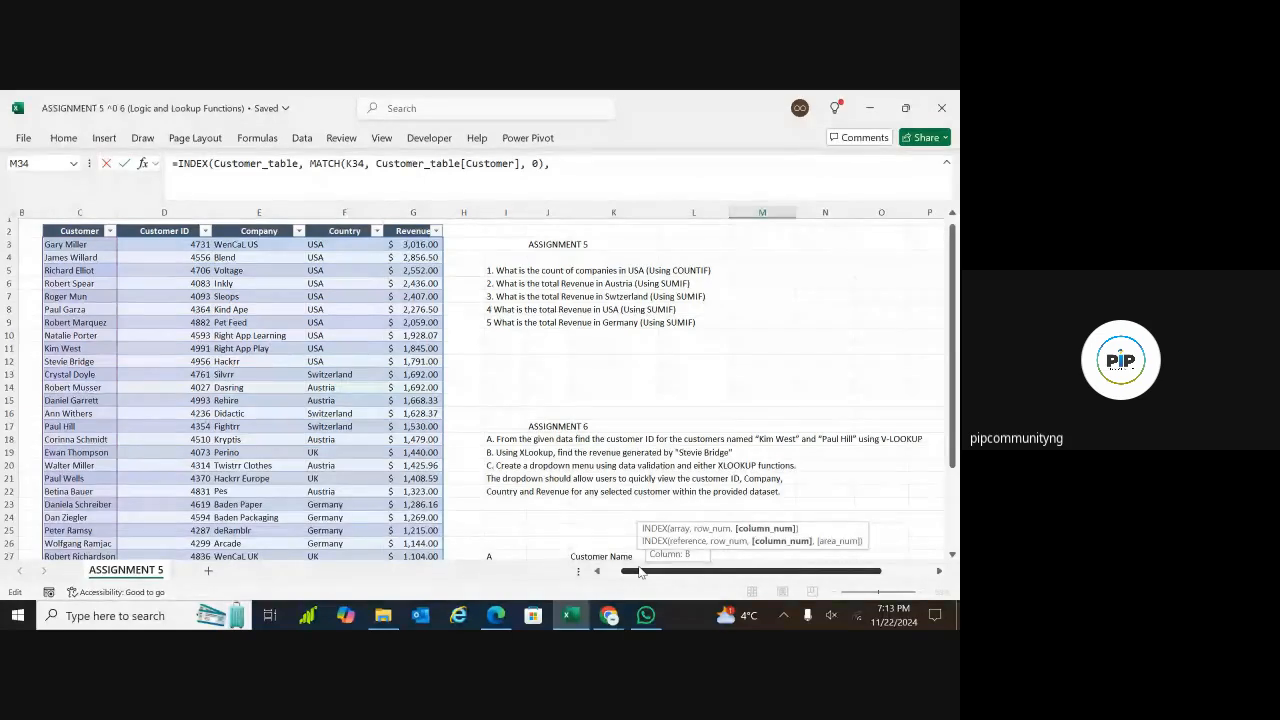
drag(641, 572, 660, 572)
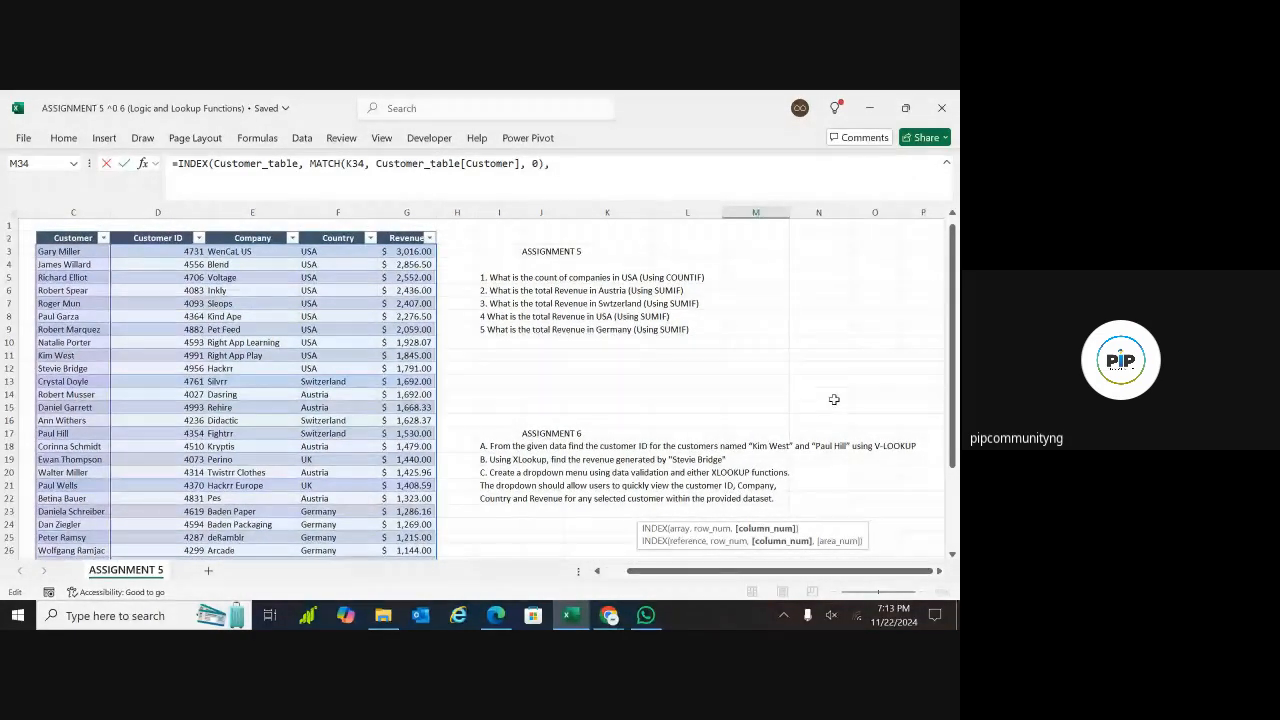
drag(953, 372, 955, 519)
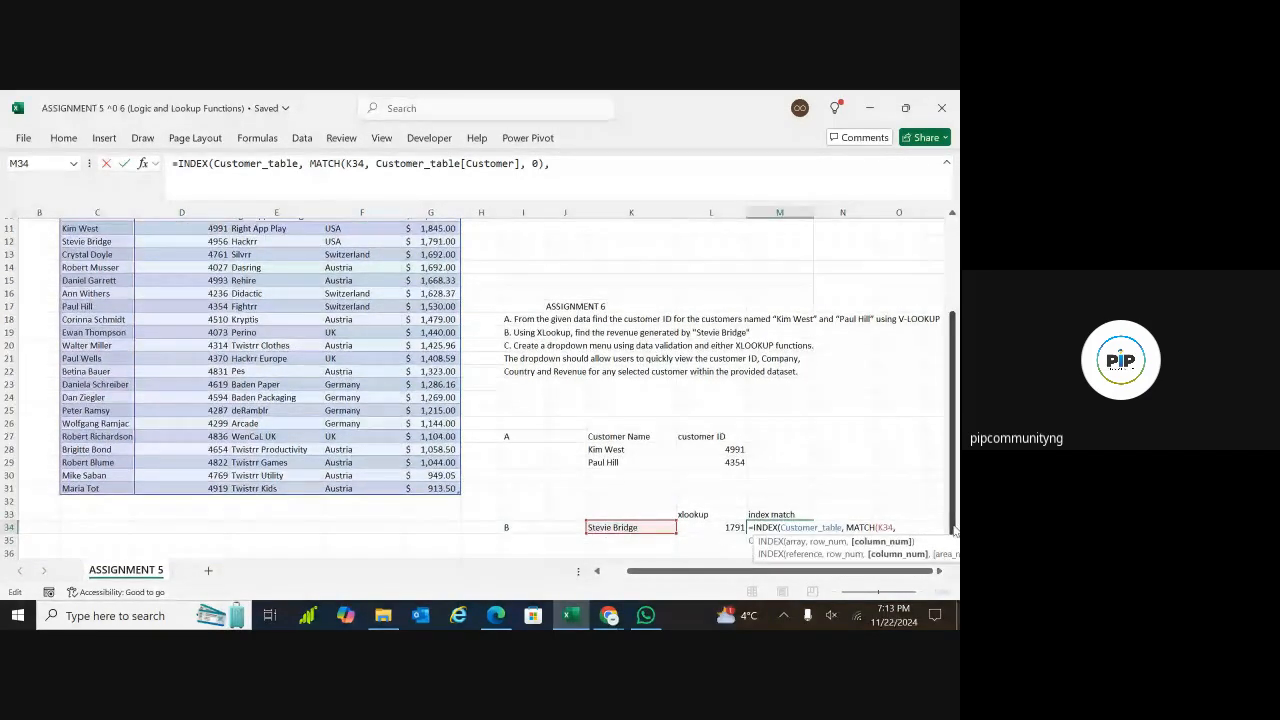
drag(840, 571, 865, 570)
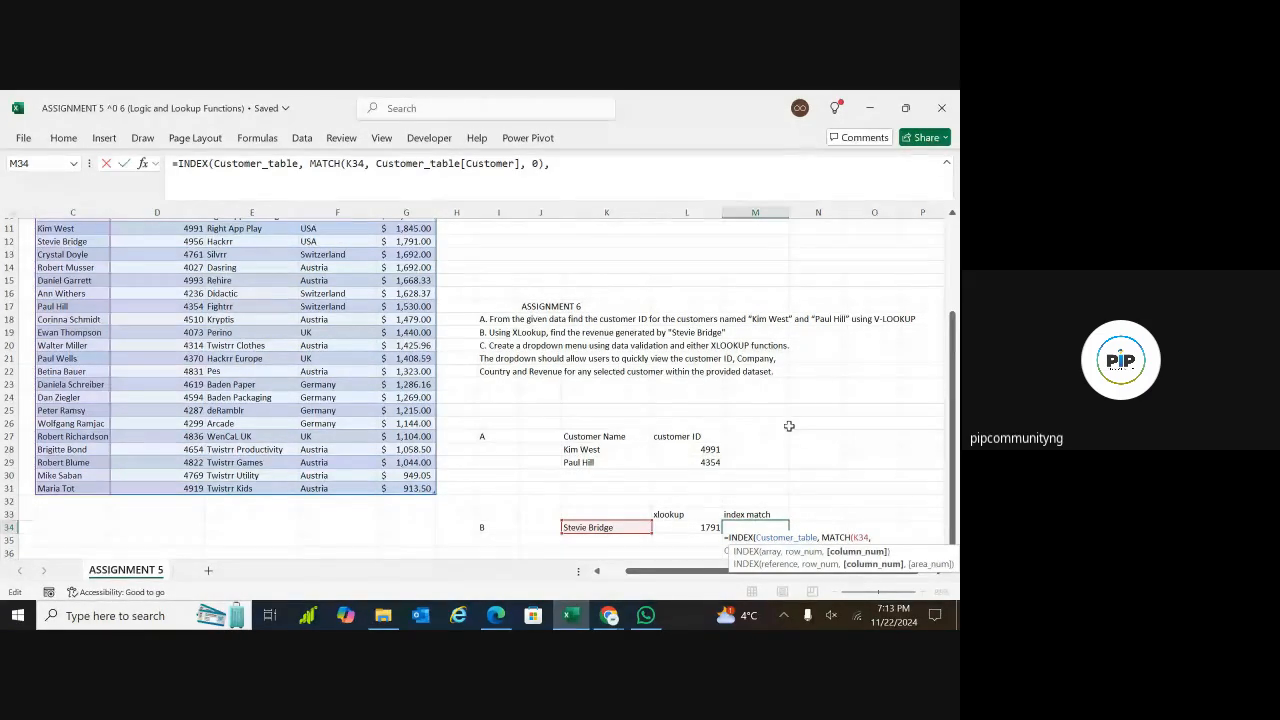
click(876, 537)
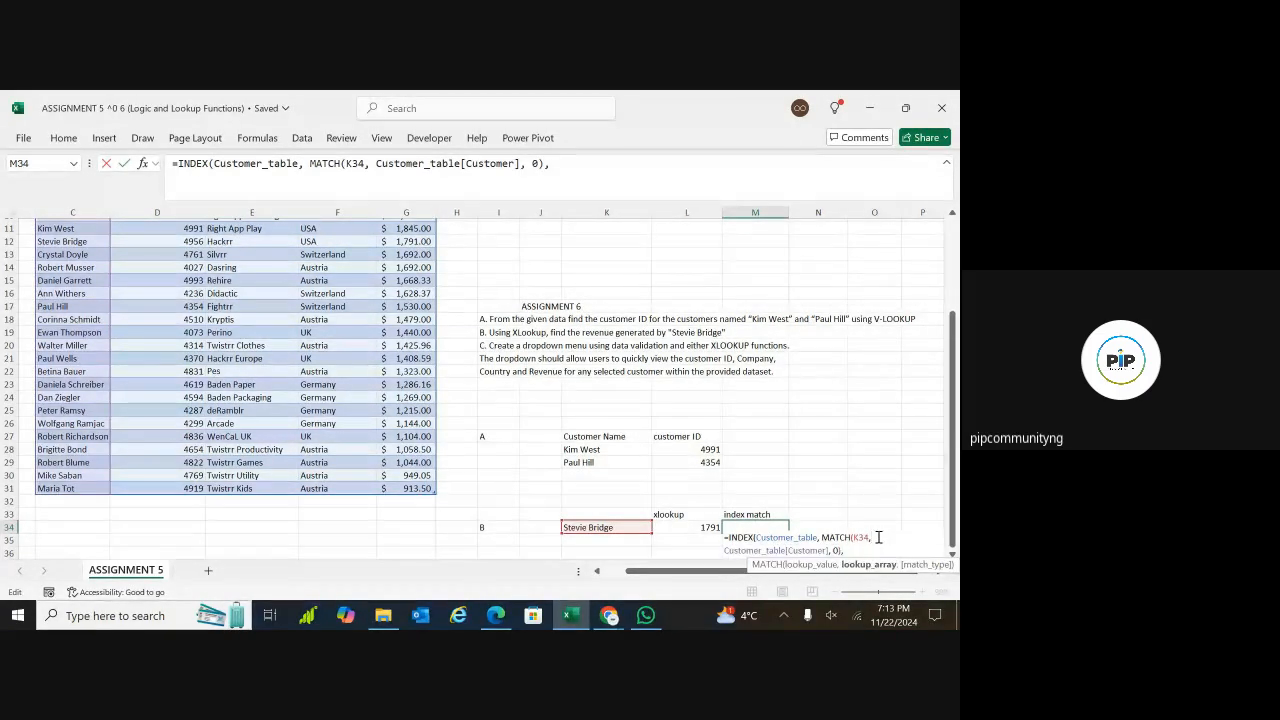
click(853, 549)
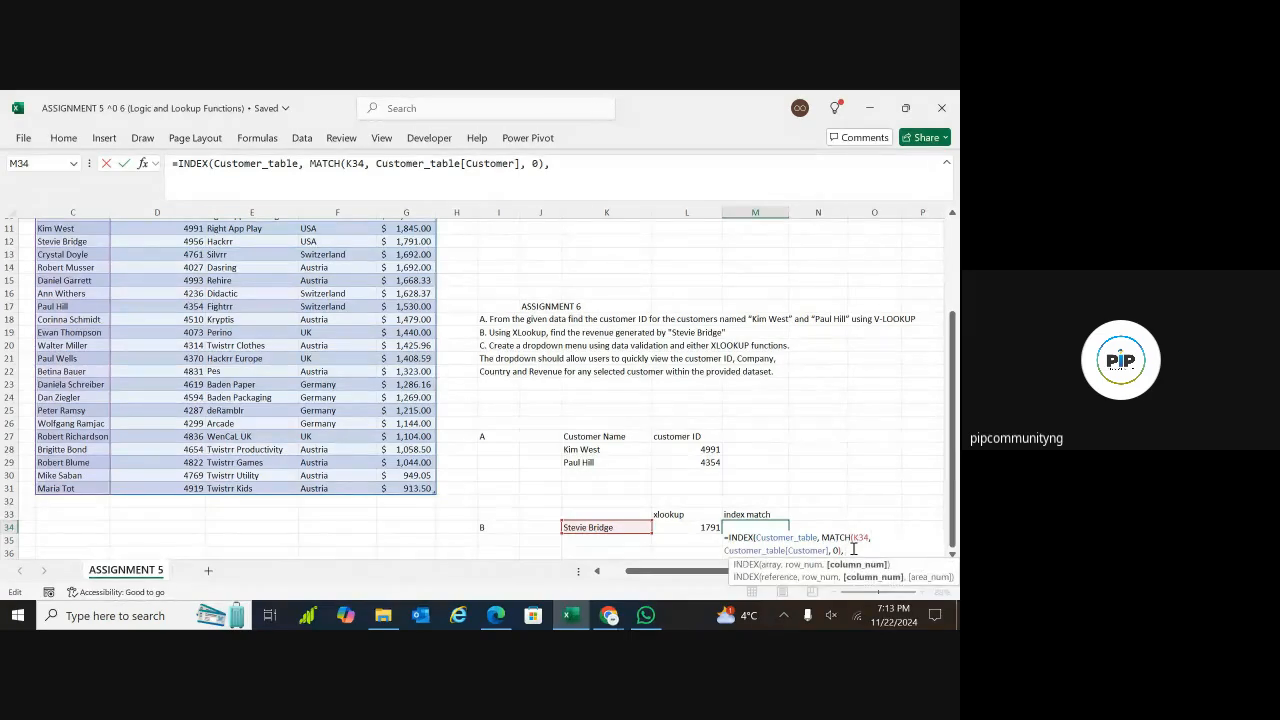
drag(953, 484, 955, 523)
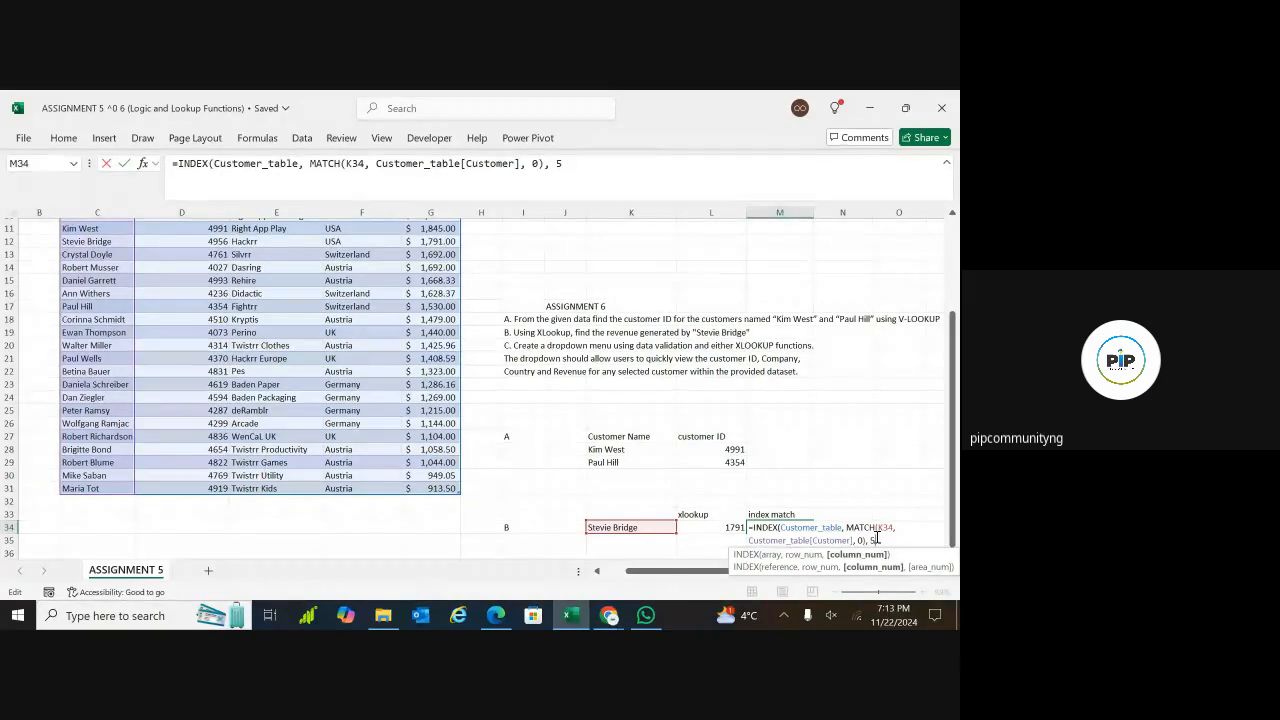
text())
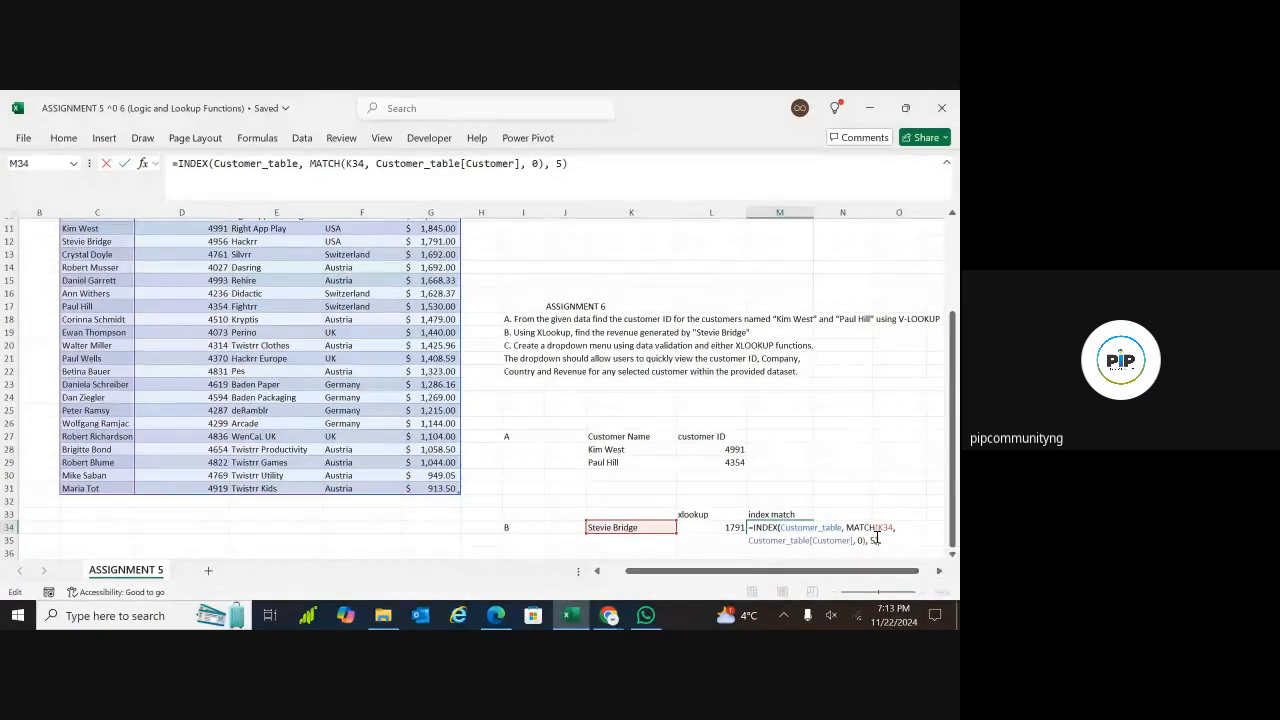
key(Return)
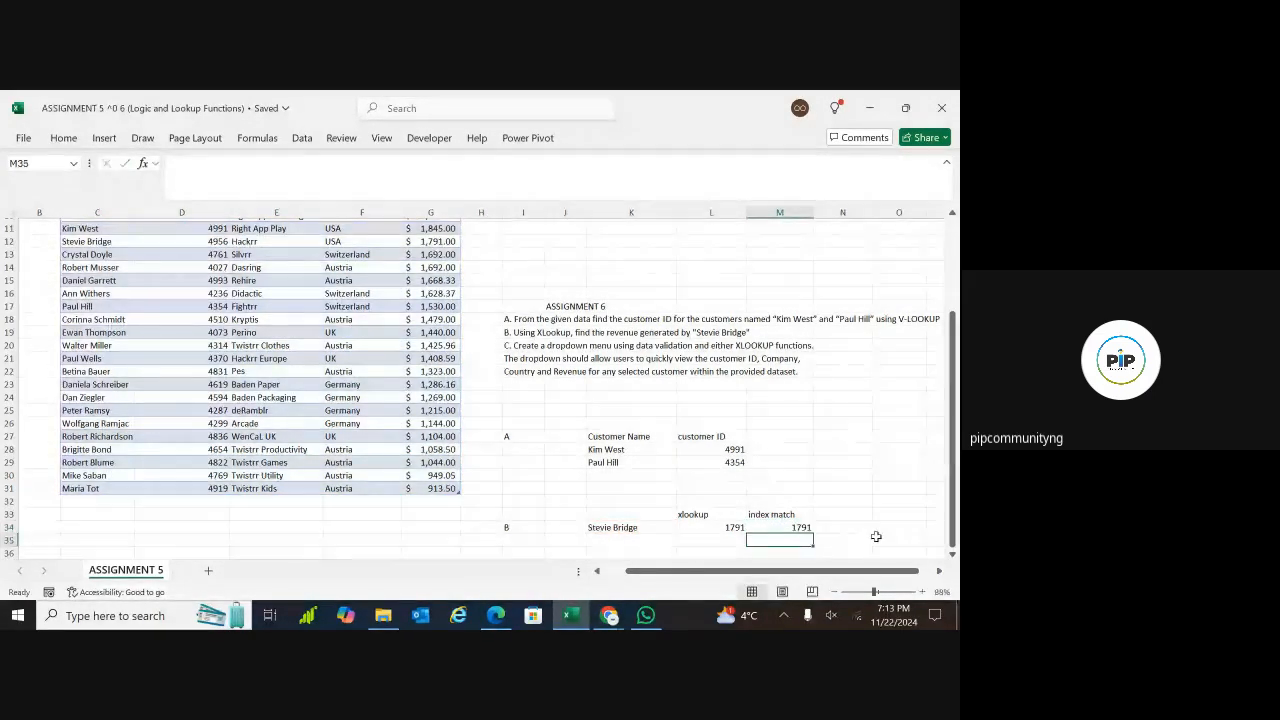
Compare the XLOOKUP formula and result in L34 with the INDEX MATCH formula and result in M34
click(789, 527)
click(730, 527)
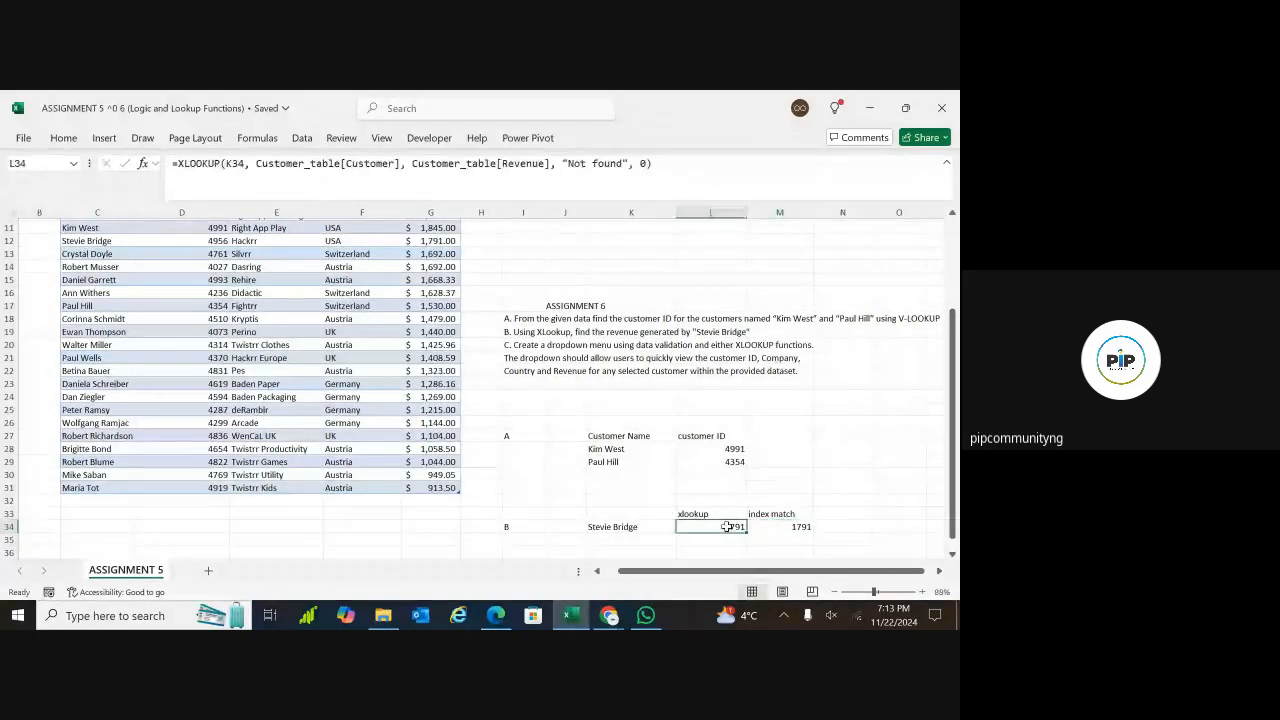
click(791, 527)
click(730, 527)
click(776, 527)
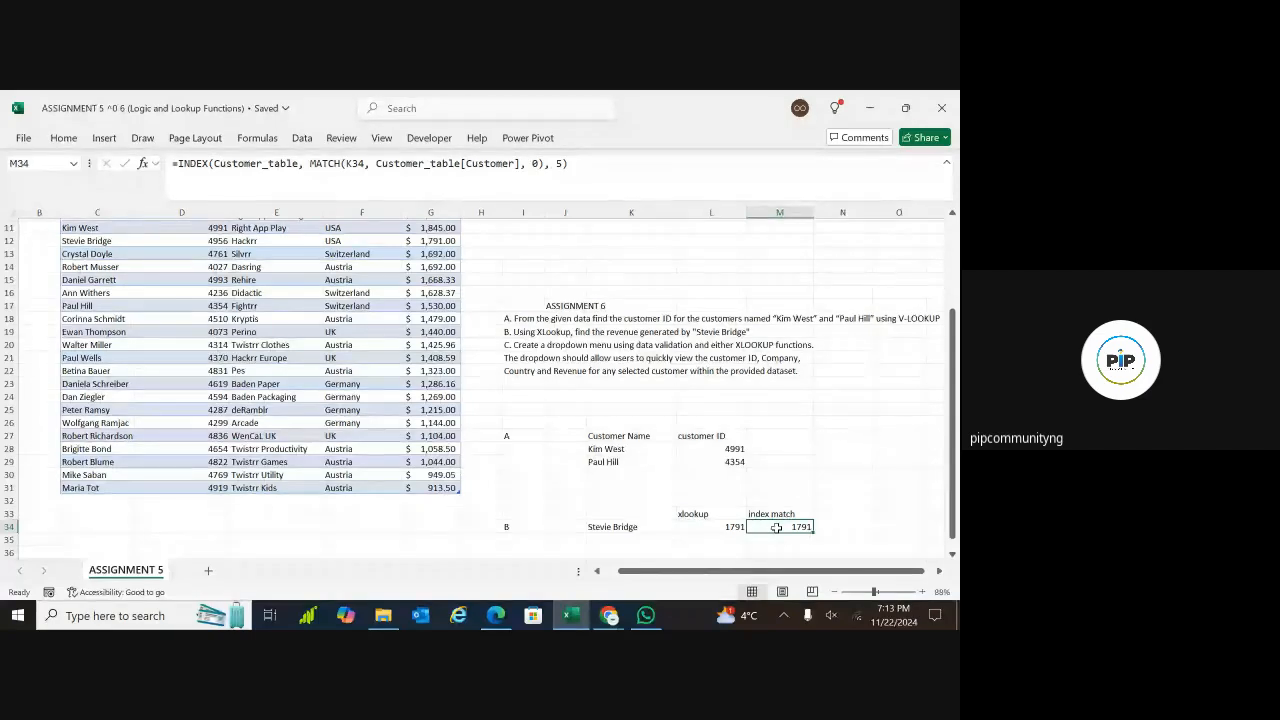
scroll(953, 558, down, 4)
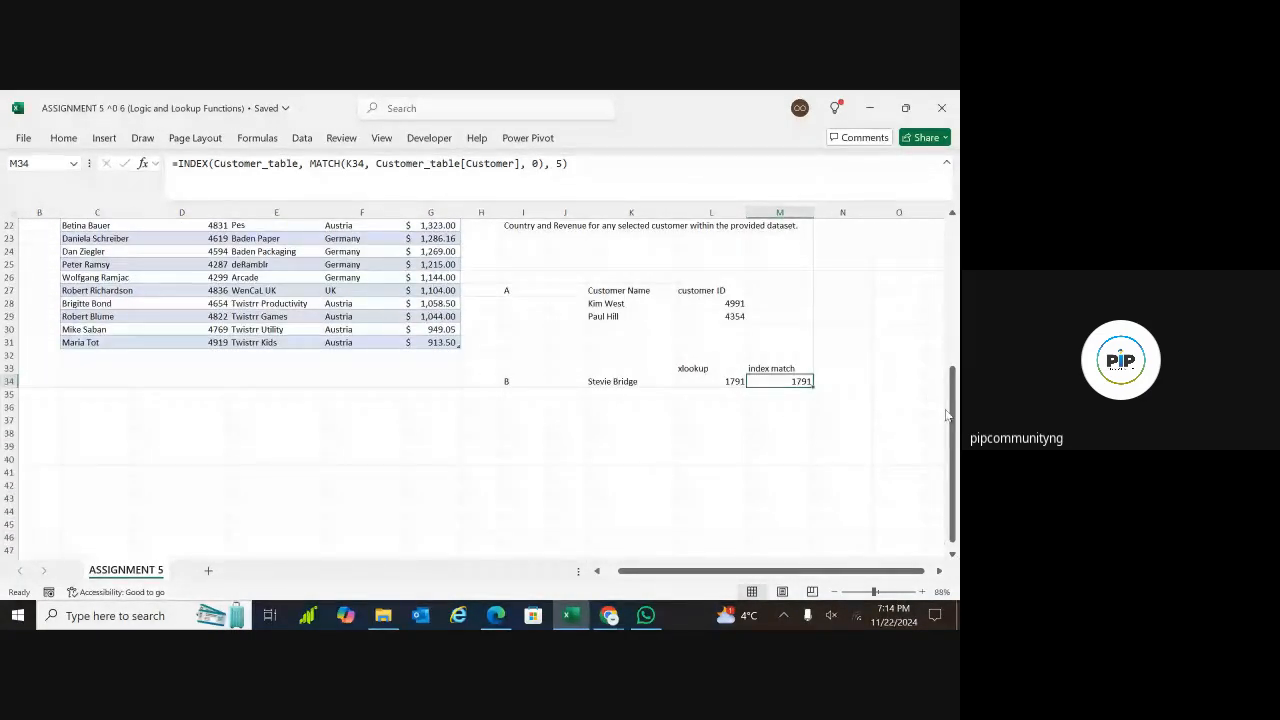
scroll(900, 420, up, 1)
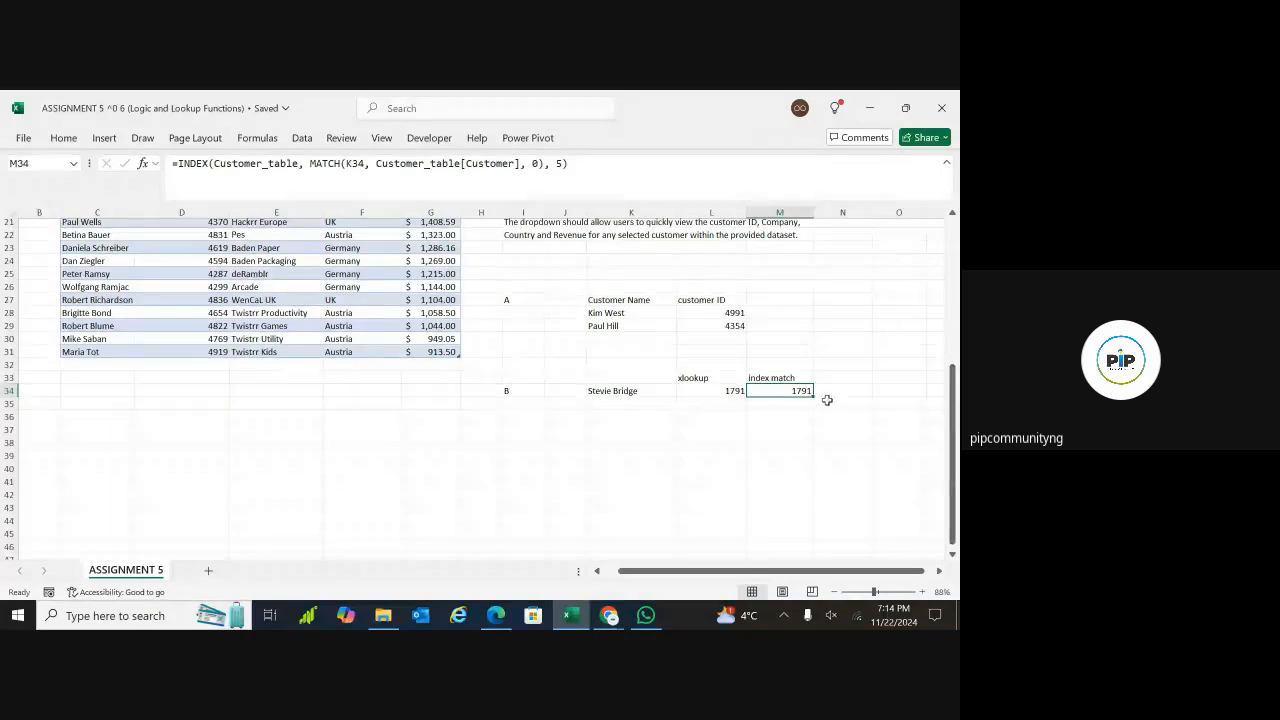
click(711, 390)
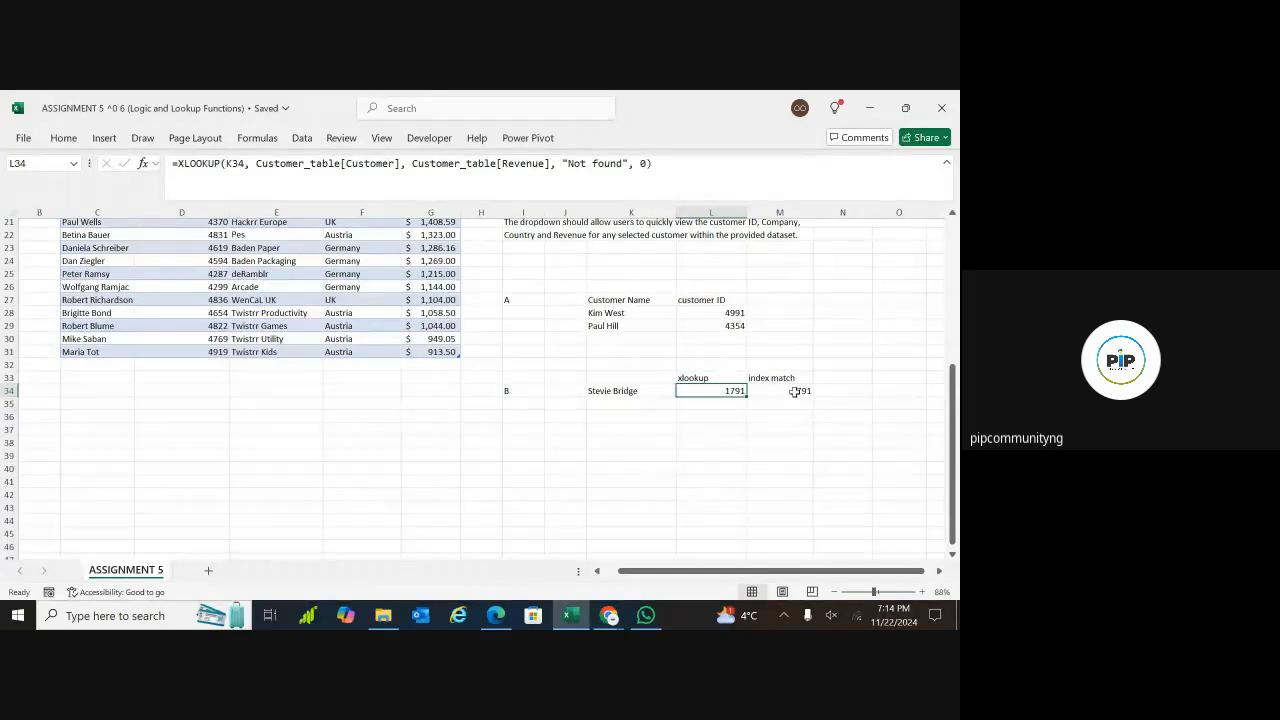
click(797, 391)
Label question C by entering "c" in cell I40, below the answers to question B
drag(620, 443, 520, 455)
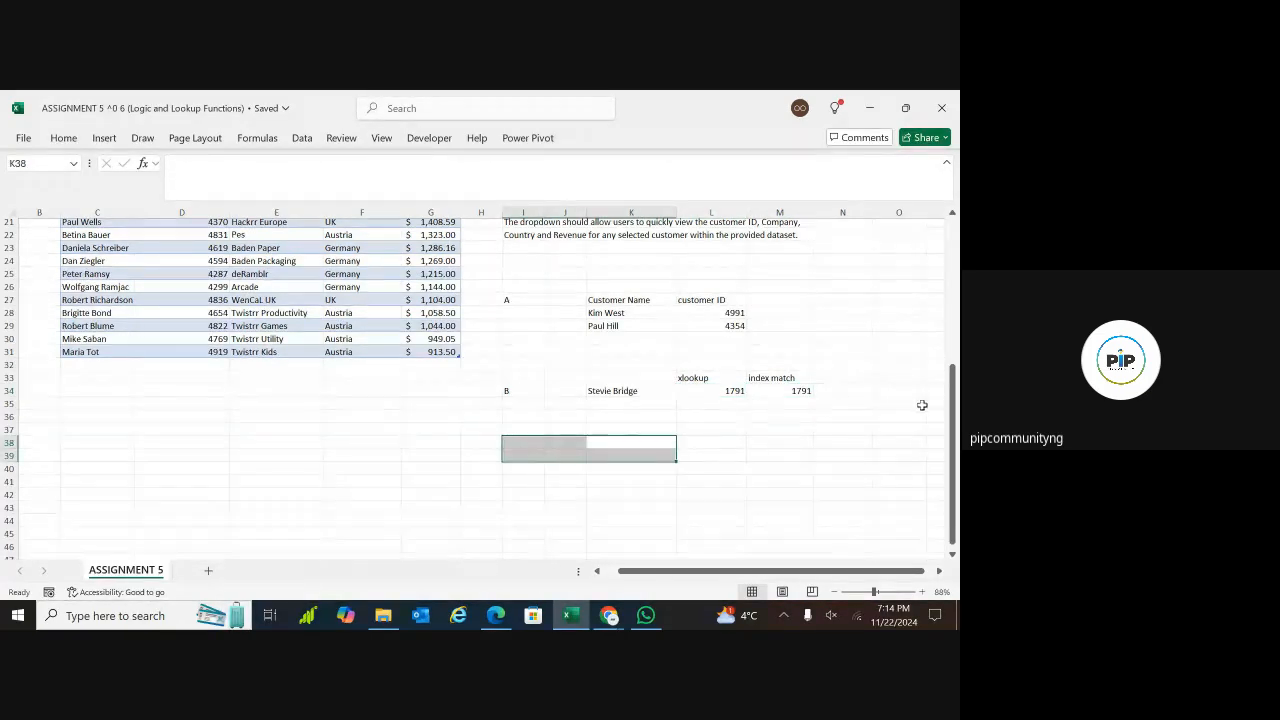
drag(954, 420, 955, 400)
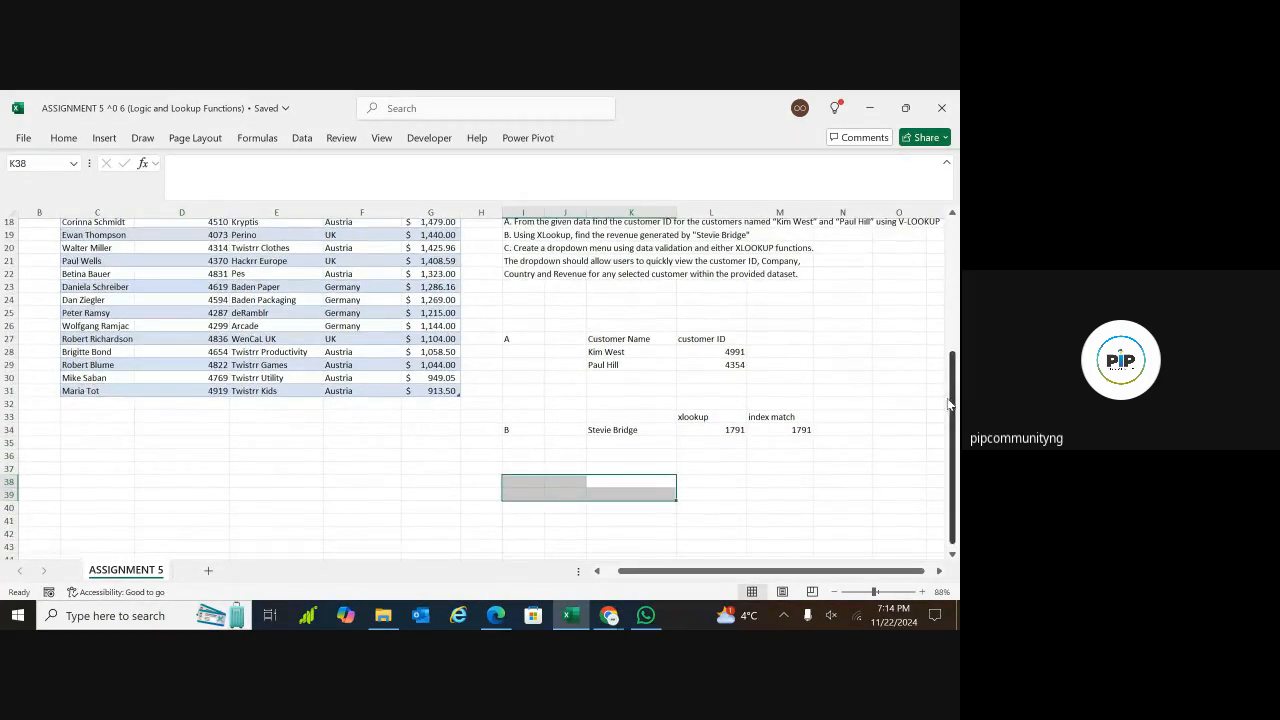
click(509, 508)
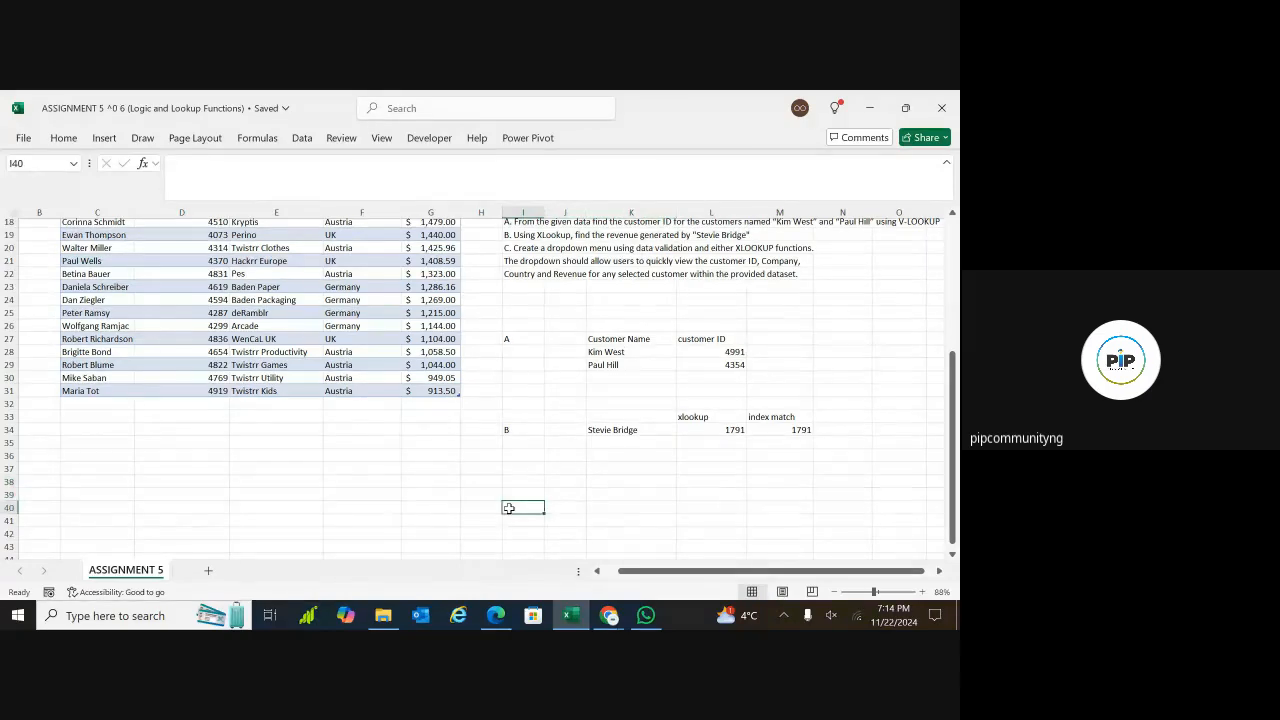
text(c)
Copy the customer table's five headers, Customer to Revenue, from C2:G2 into J40:N40 beside the "c" label
drag(950, 386, 950, 378)
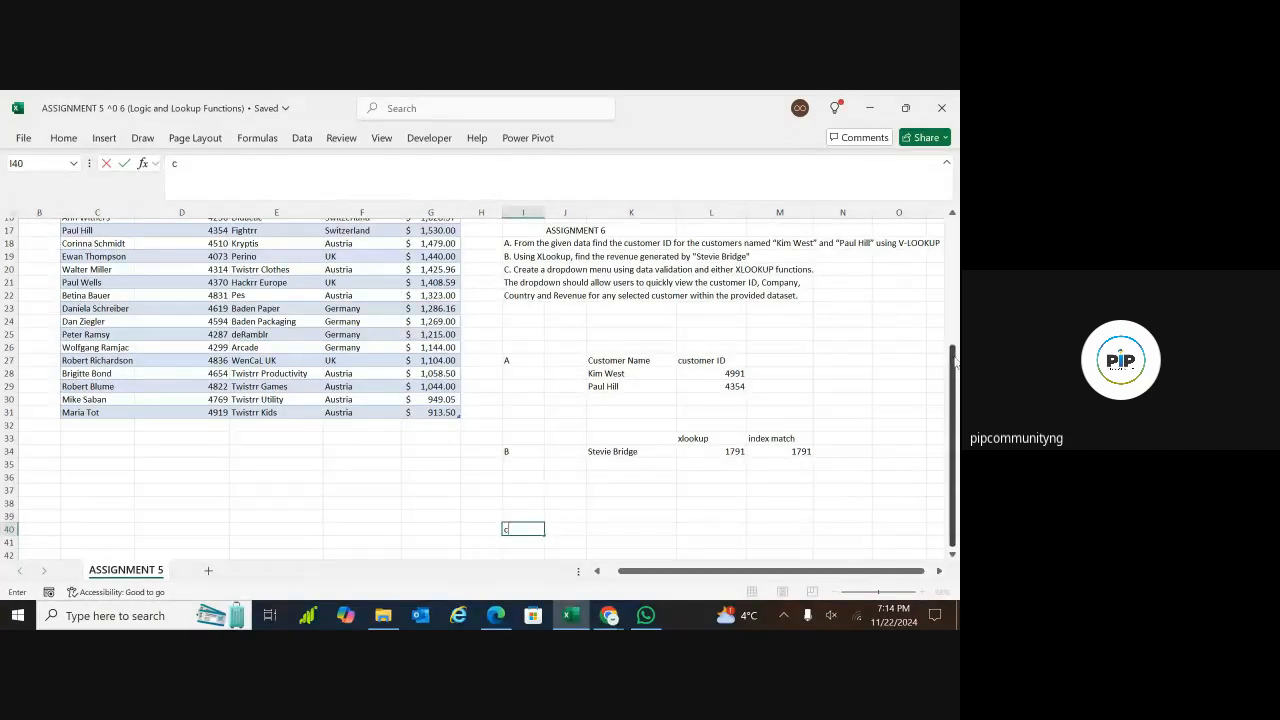
drag(954, 362, 954, 232)
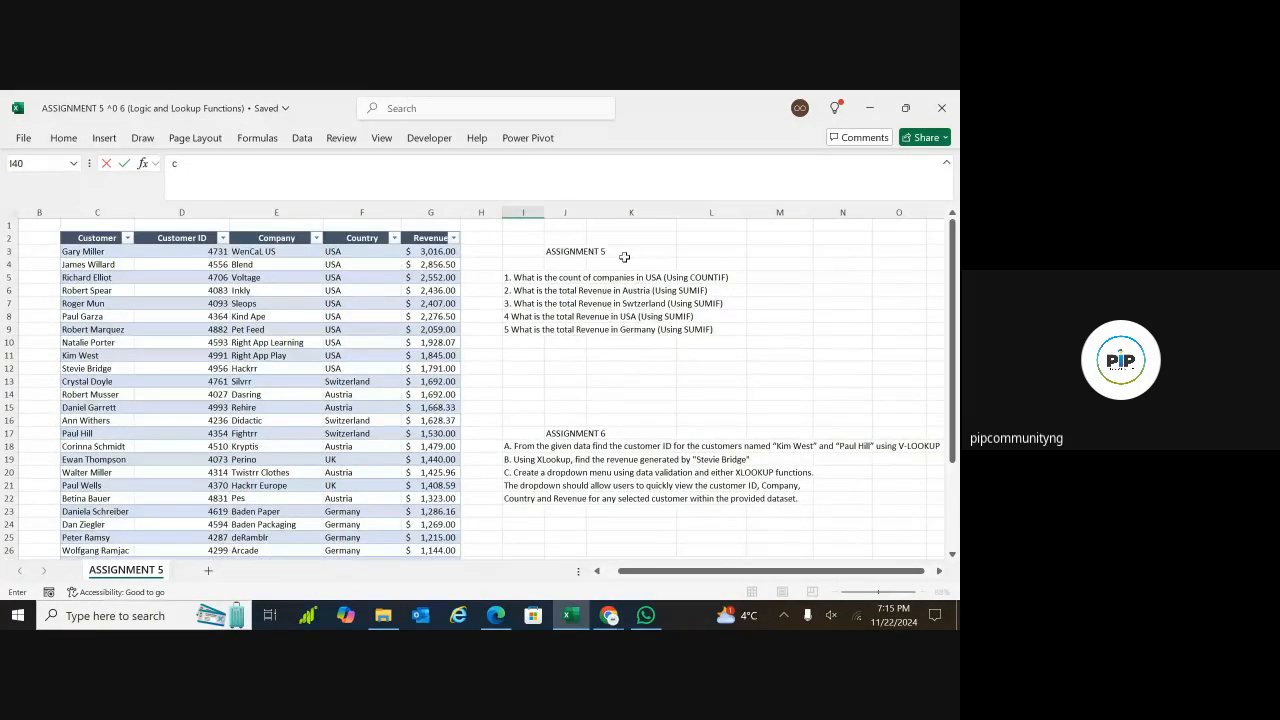
click(101, 239)
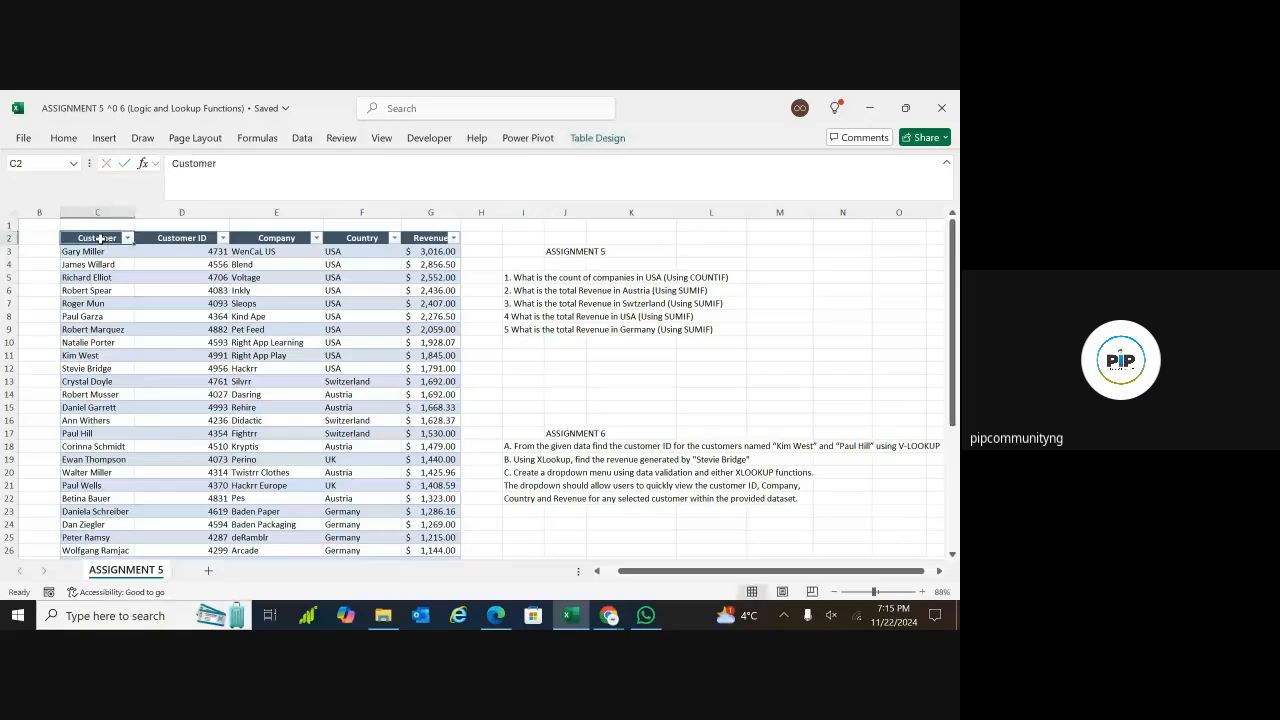
key(shift+Right)
key(shift+Right)
key(shift+Right)
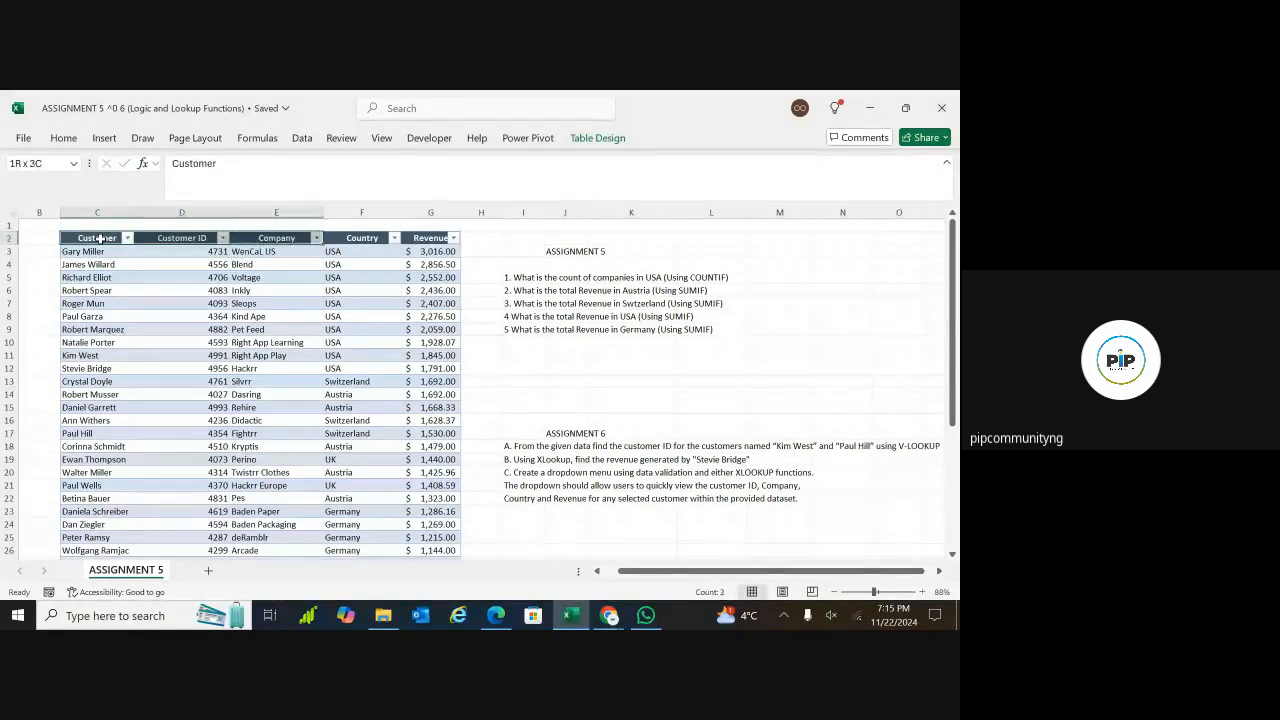
key(shift+Right)
key(ctrl+c)
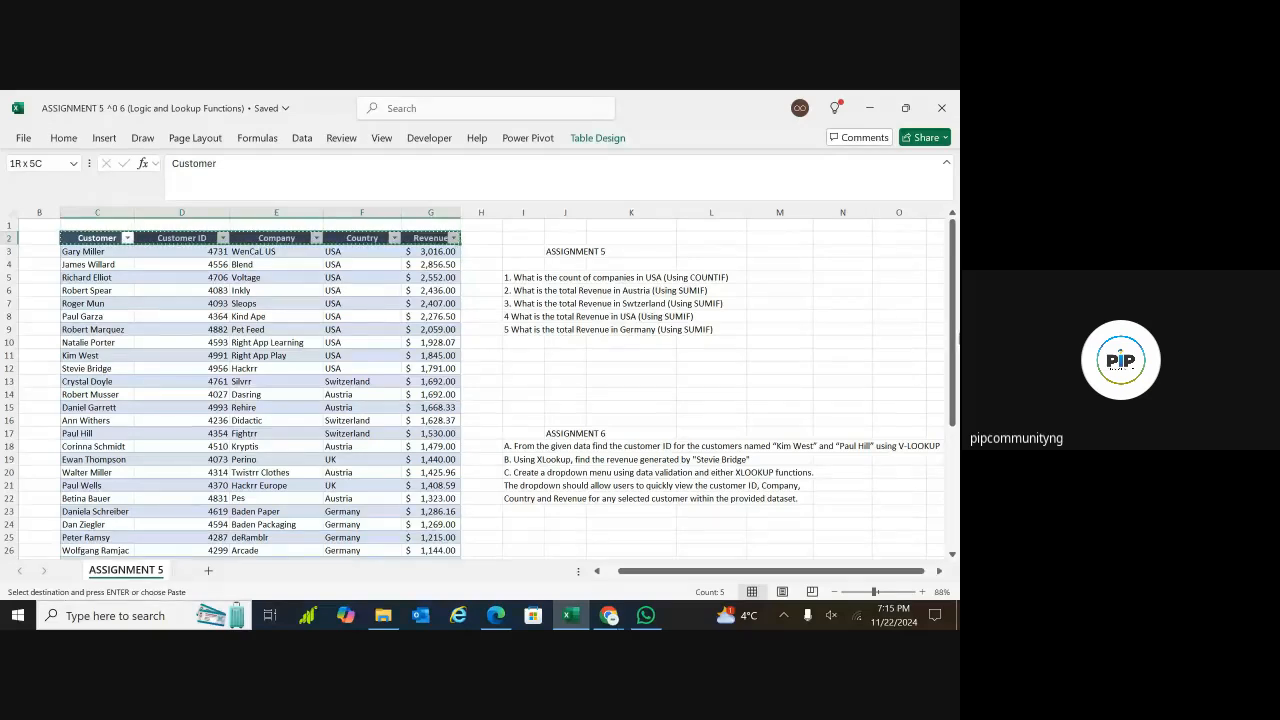
drag(953, 335, 955, 456)
click(953, 556)
click(953, 556)
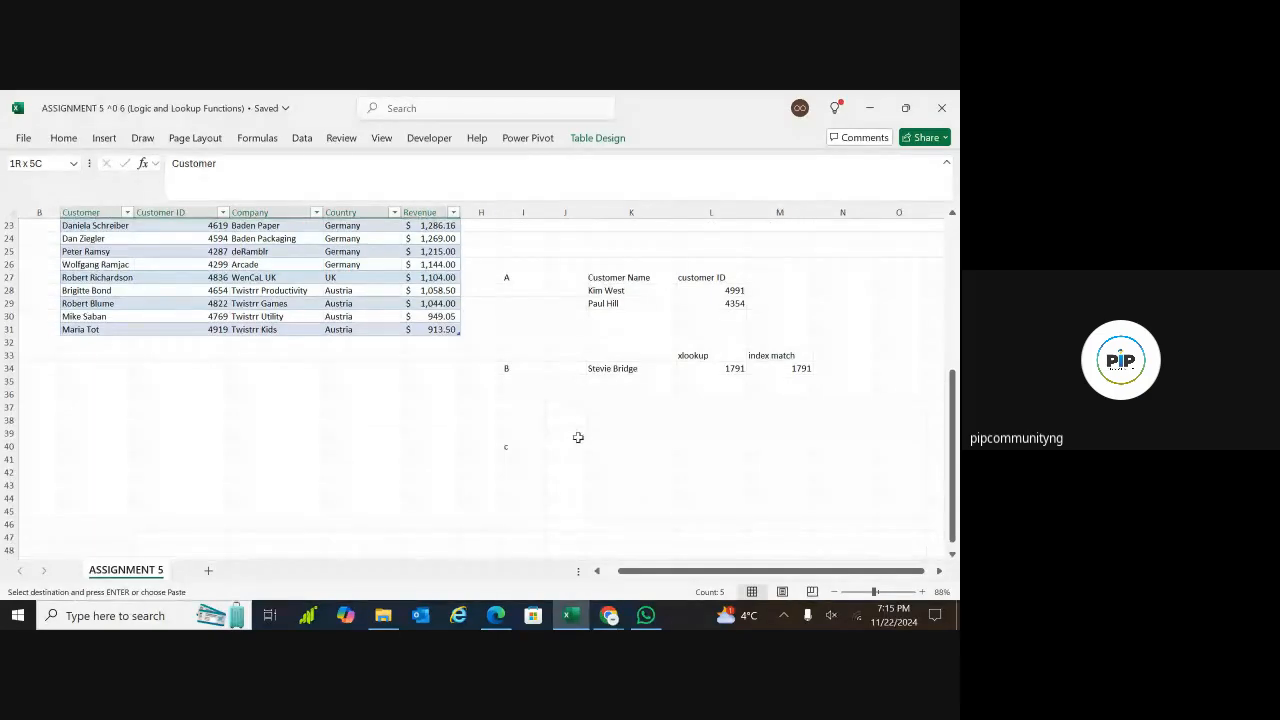
click(577, 446)
key(Return)
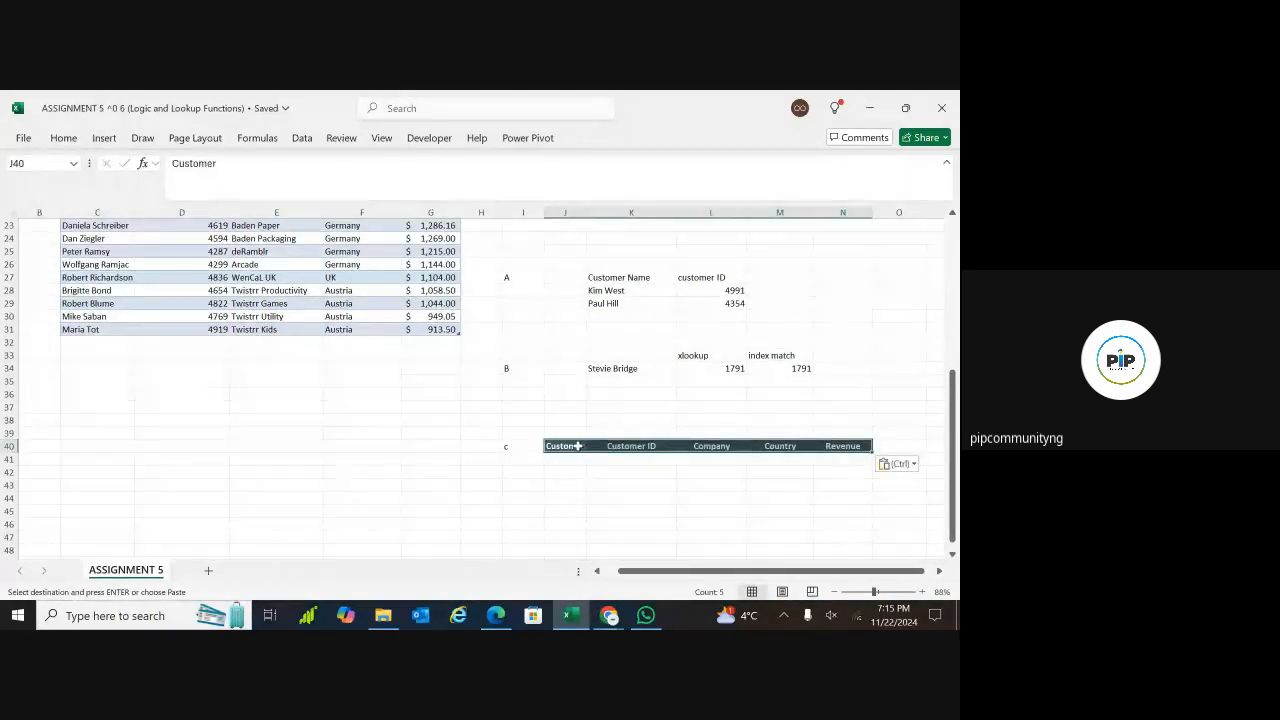
Select cell K39, directly above the copied Customer ID header
click(627, 482)
click(625, 458)
click(625, 432)
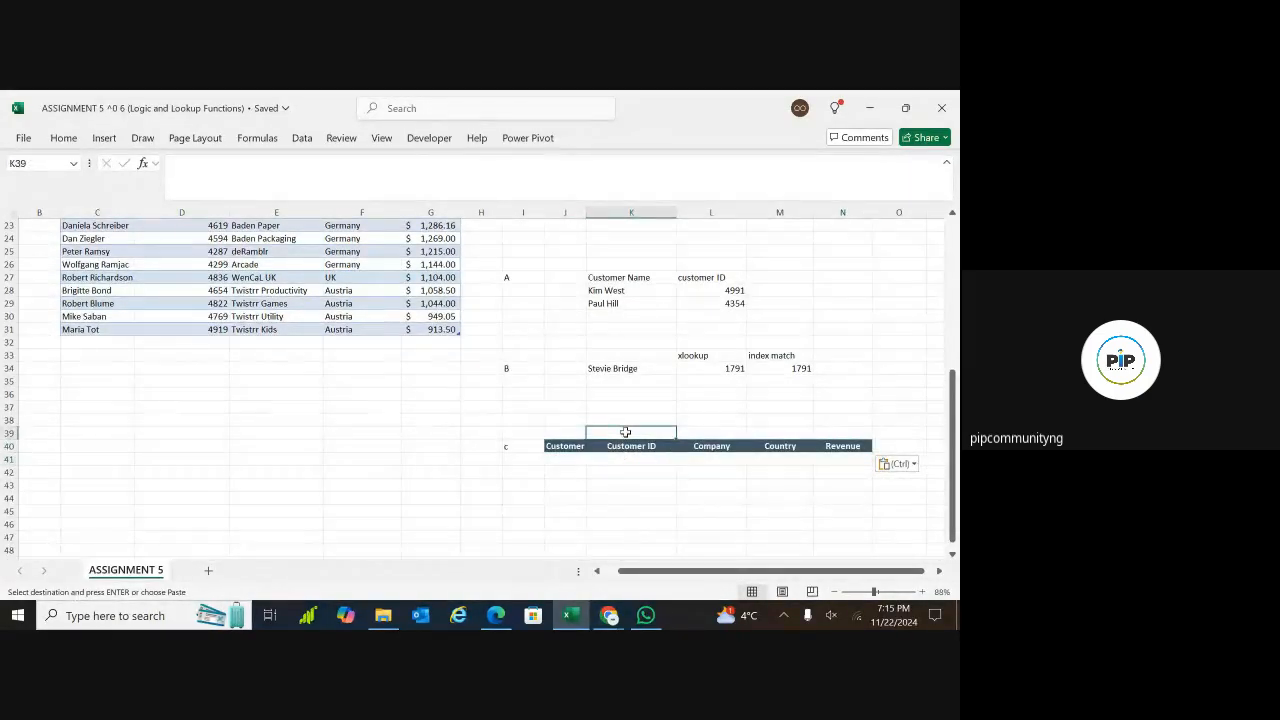
text(IN)
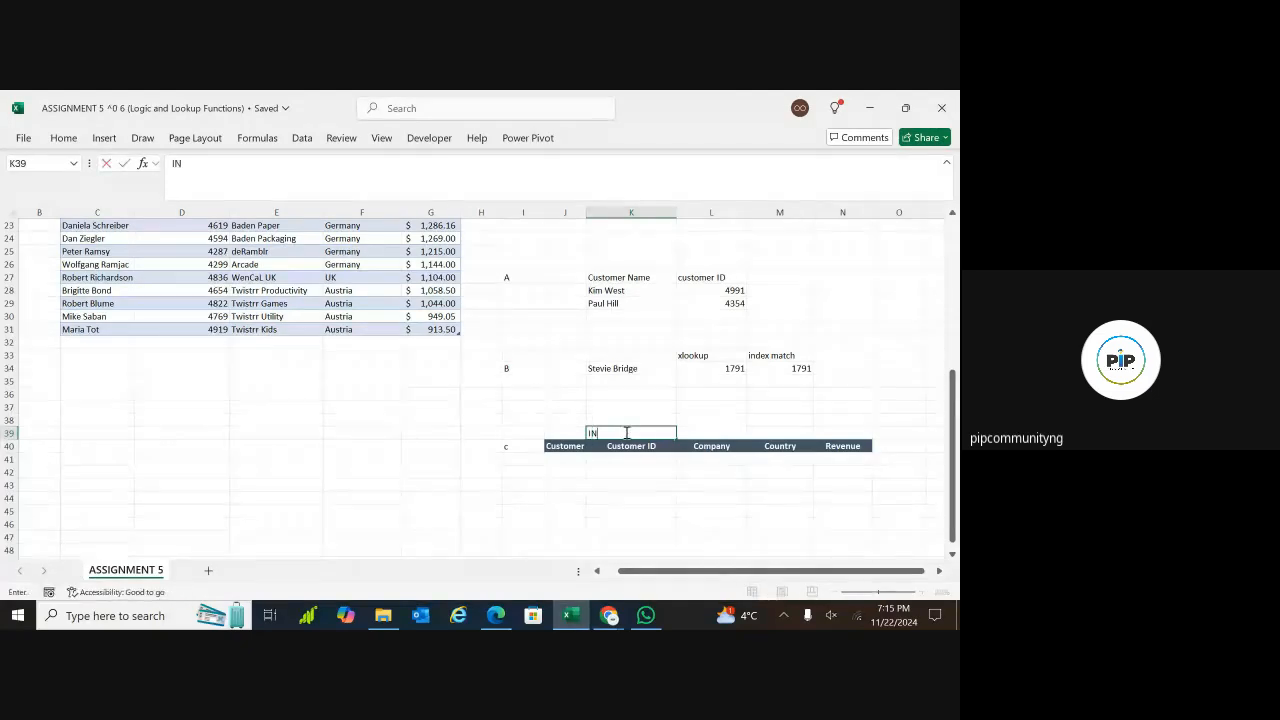
text(DEX MATCHH)
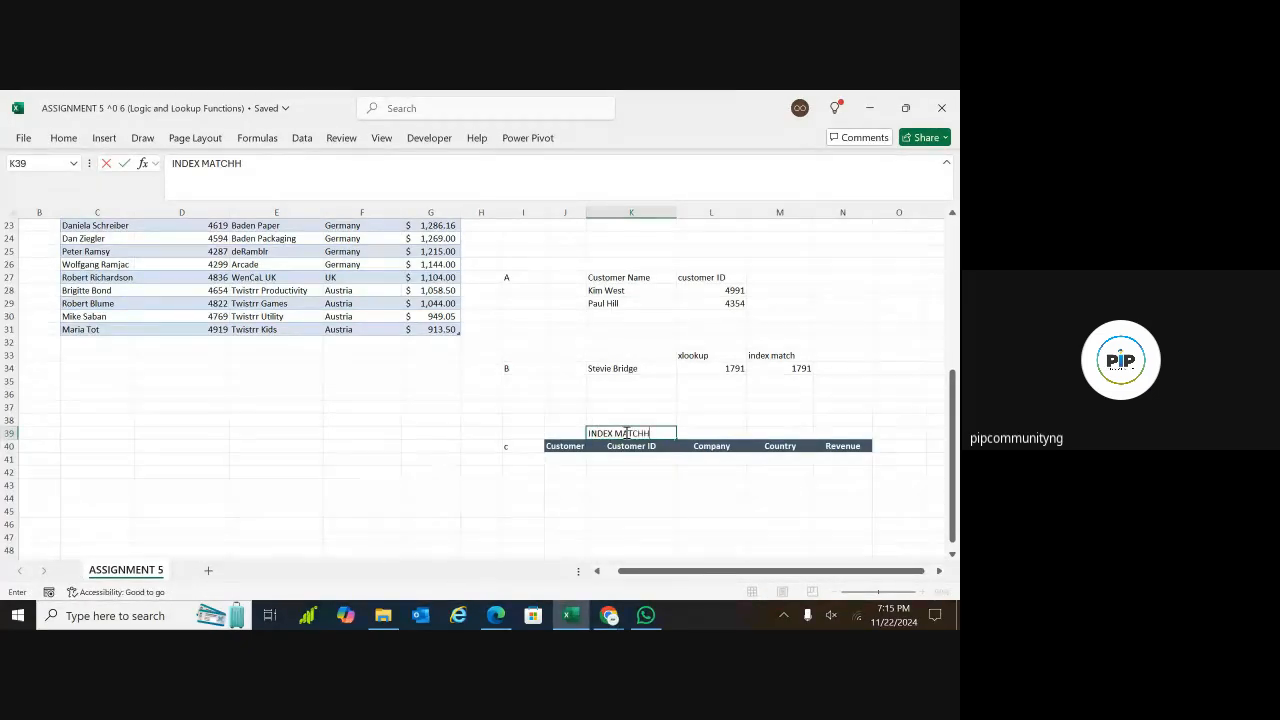
key(BackSpace)
key(BackSpace)
key(BackSpace)
key(BackSpace)
key(BackSpace)
key(BackSpace)
key(BackSpace)
key(BackSpace)
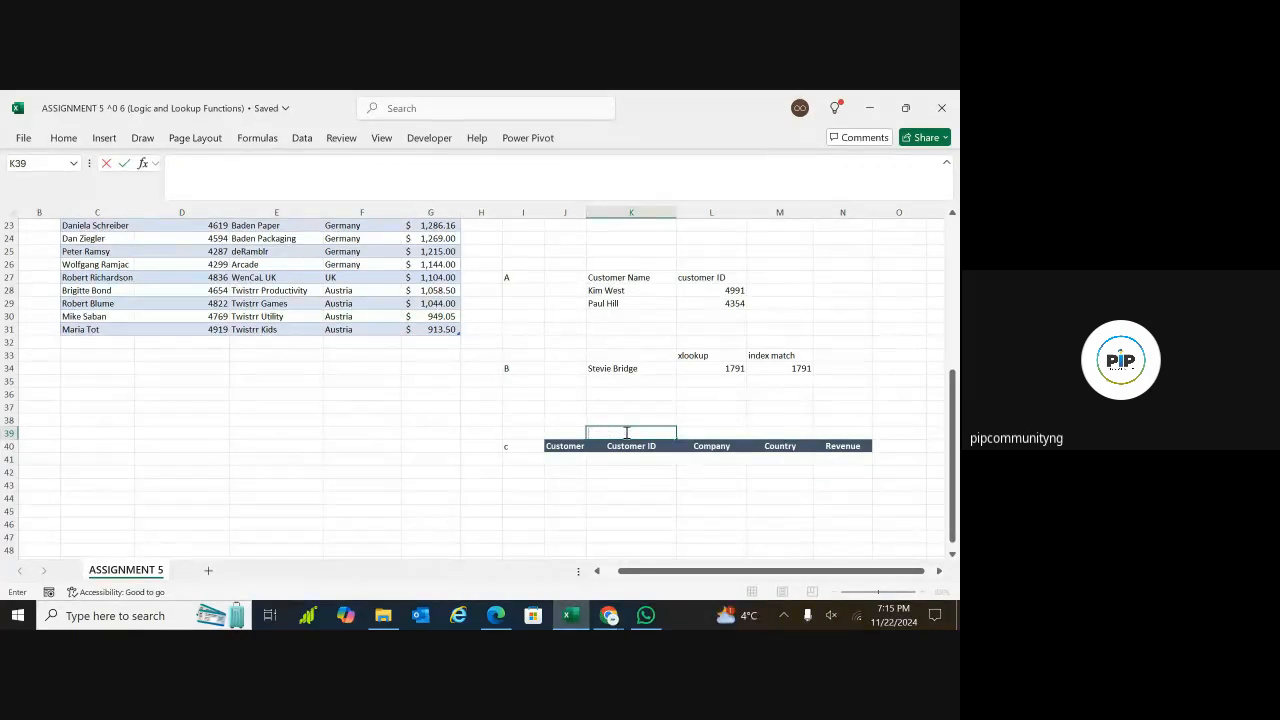
Label the question C block by entering "XLOOKUP" in cell K39, above the Customer ID header
text(XL)
text(OKUP)
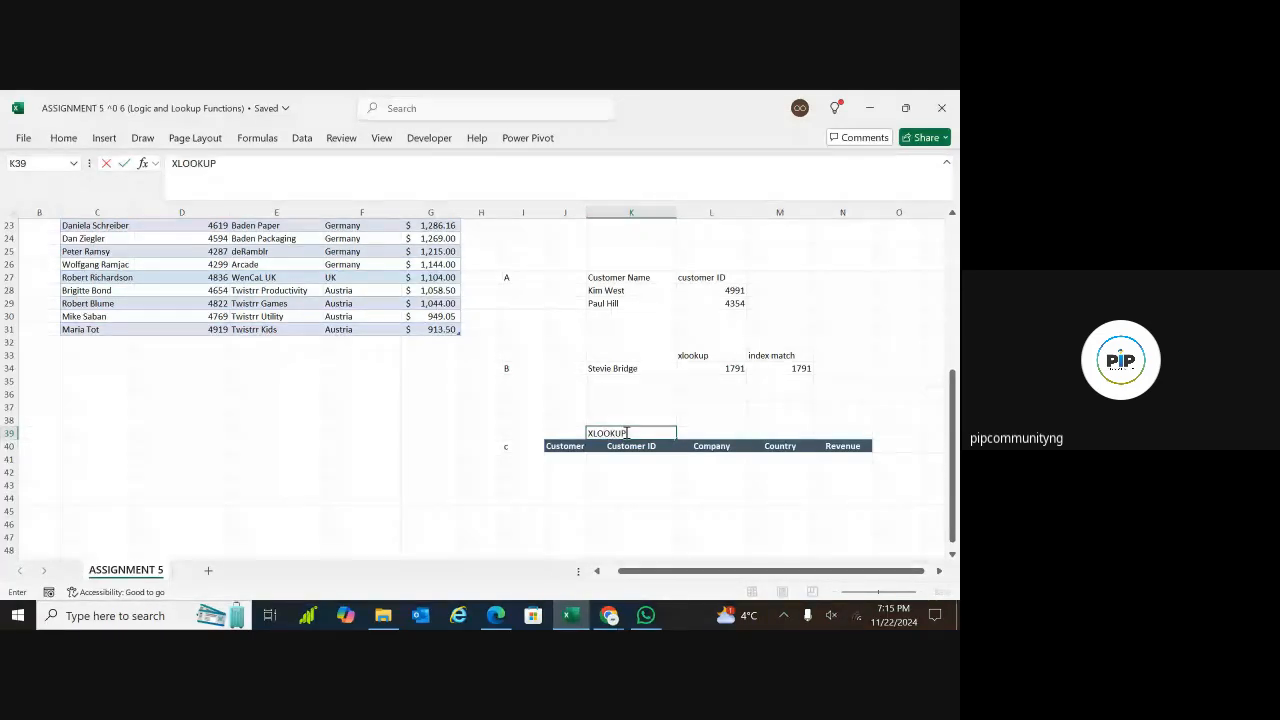
click(606, 531)
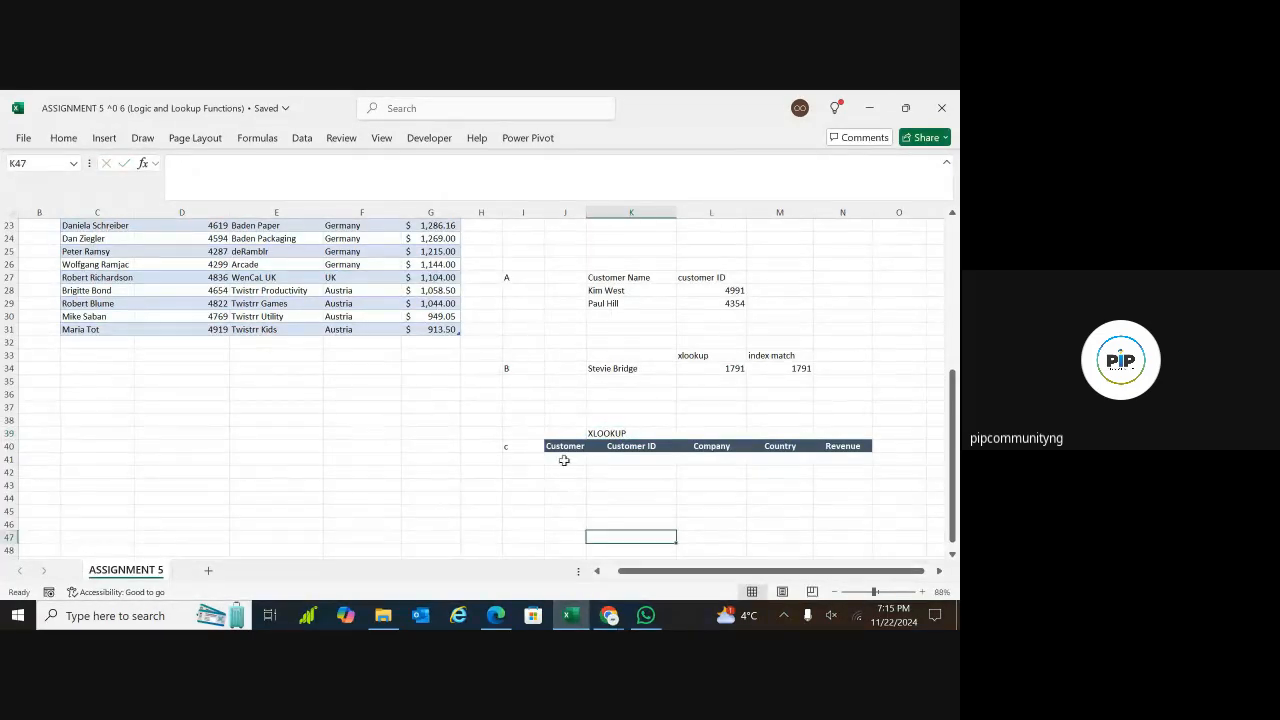
Set up list data validation for cell J41 with the table's customer names, =$C$3:$C$31, as the source
click(564, 460)
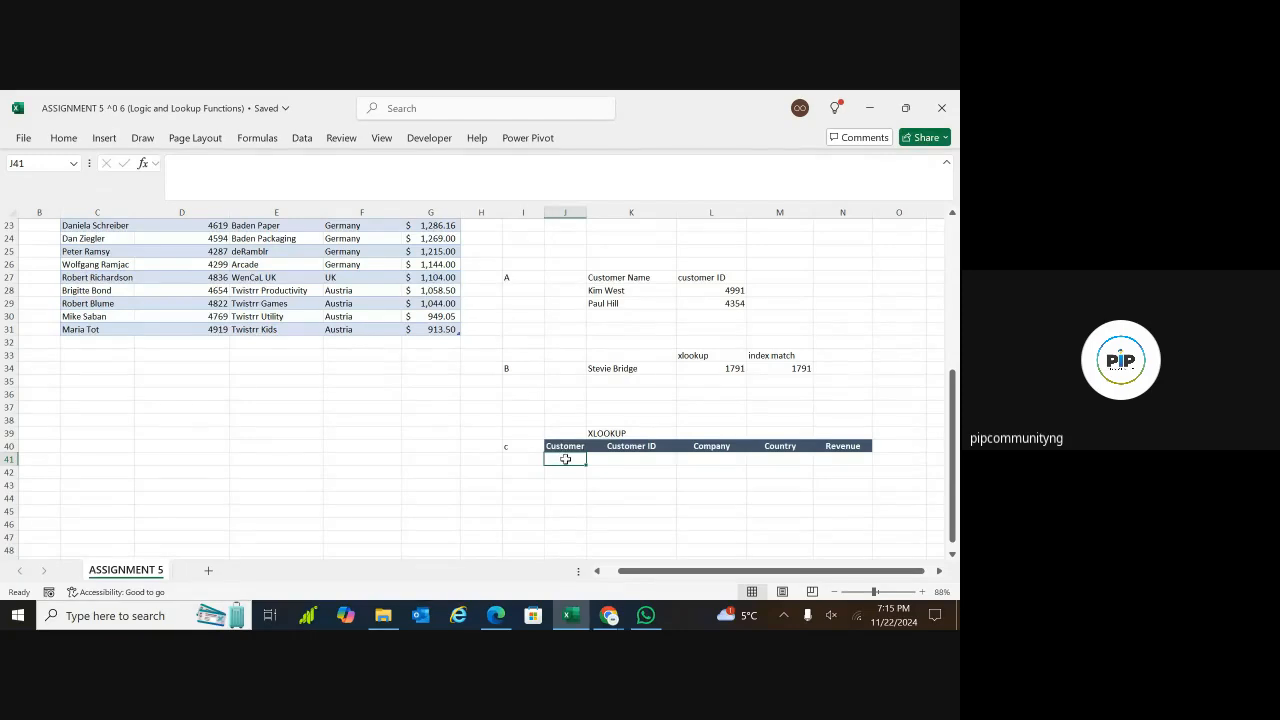
click(305, 144)
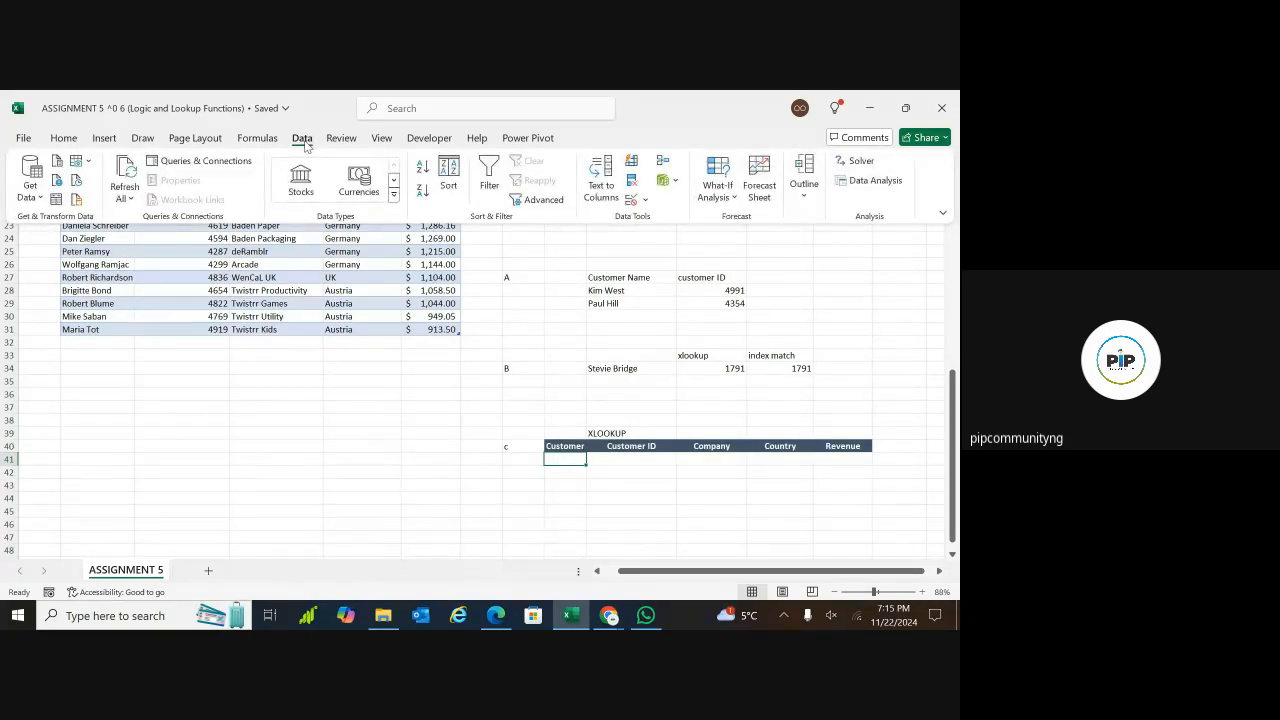
click(648, 204)
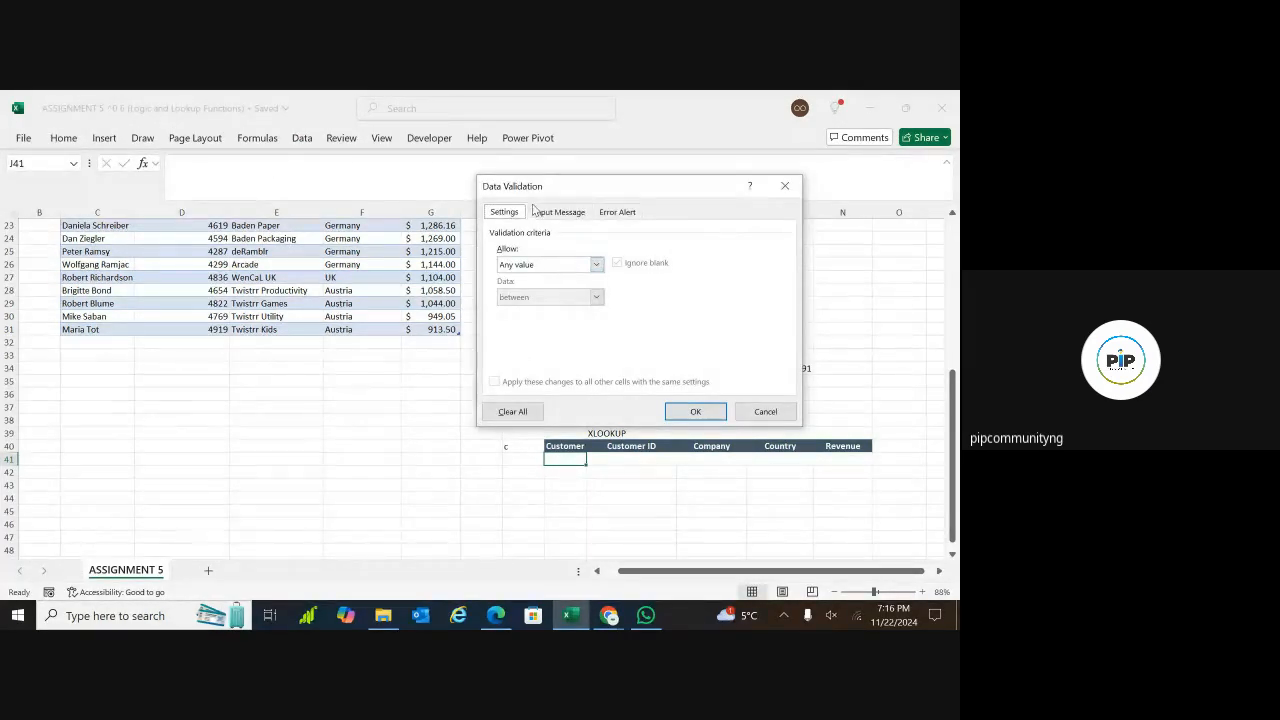
click(597, 265)
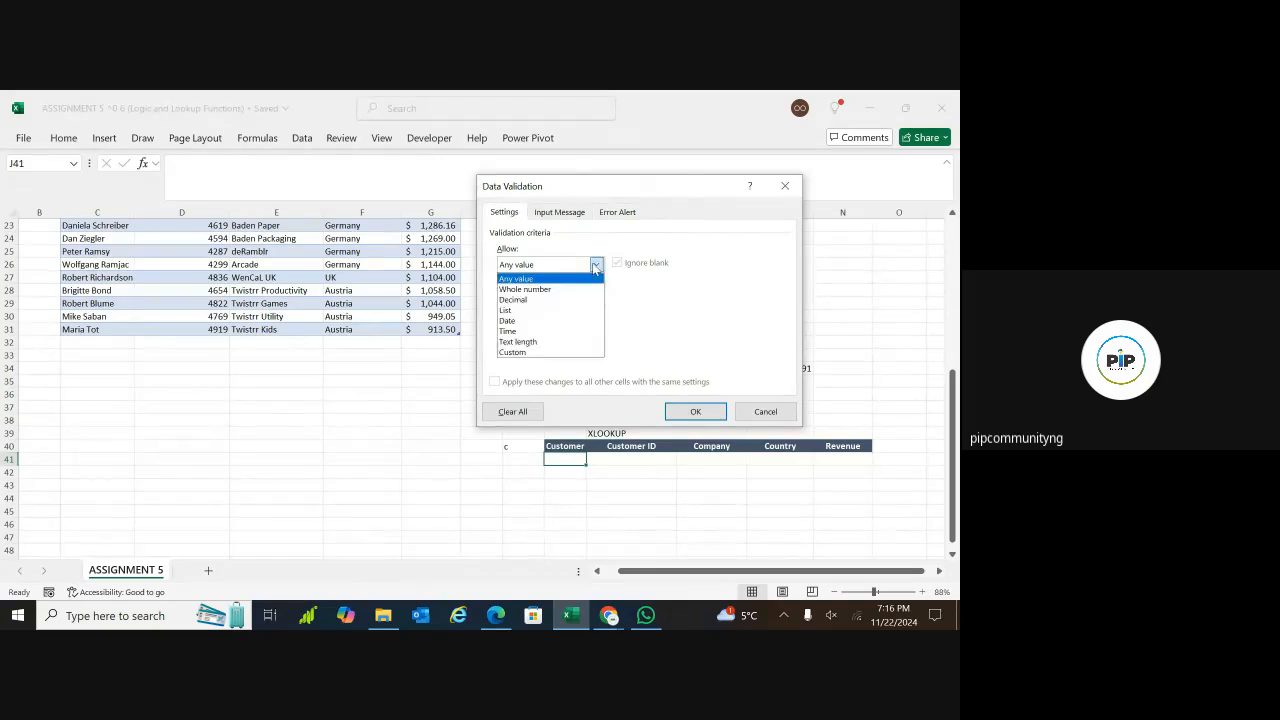
click(521, 311)
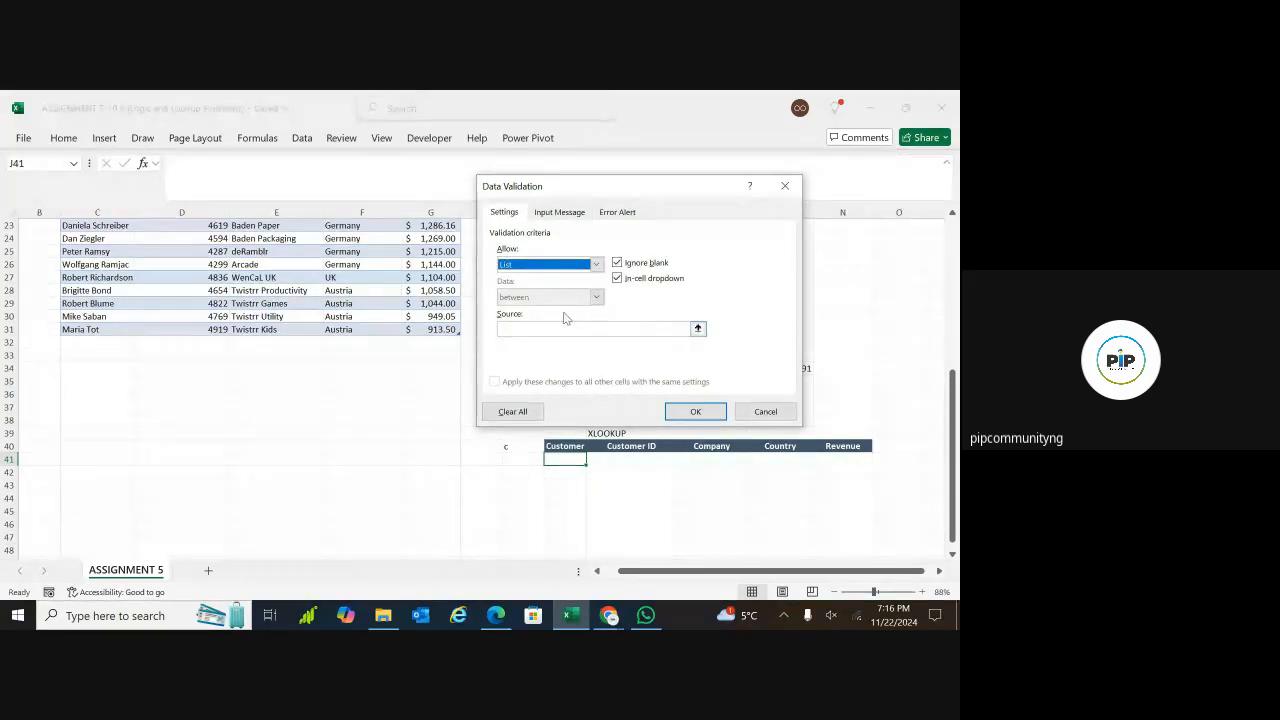
click(698, 329)
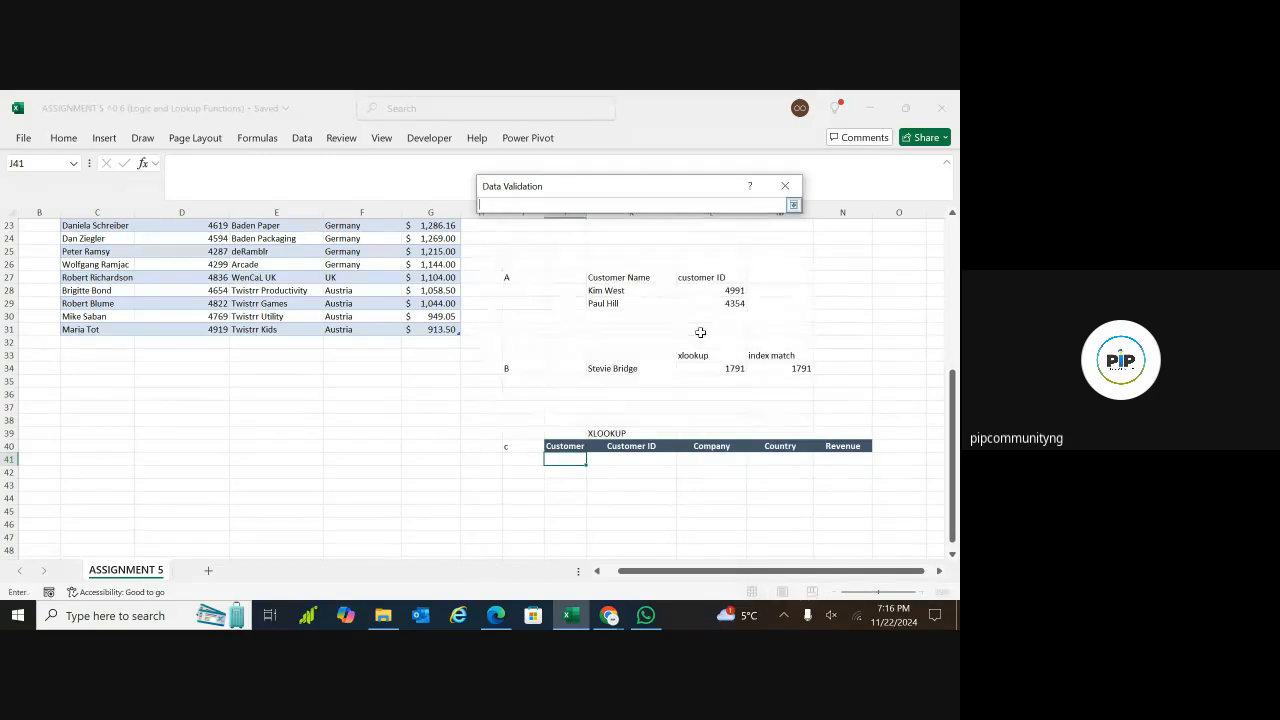
drag(954, 384, 954, 240)
click(112, 236)
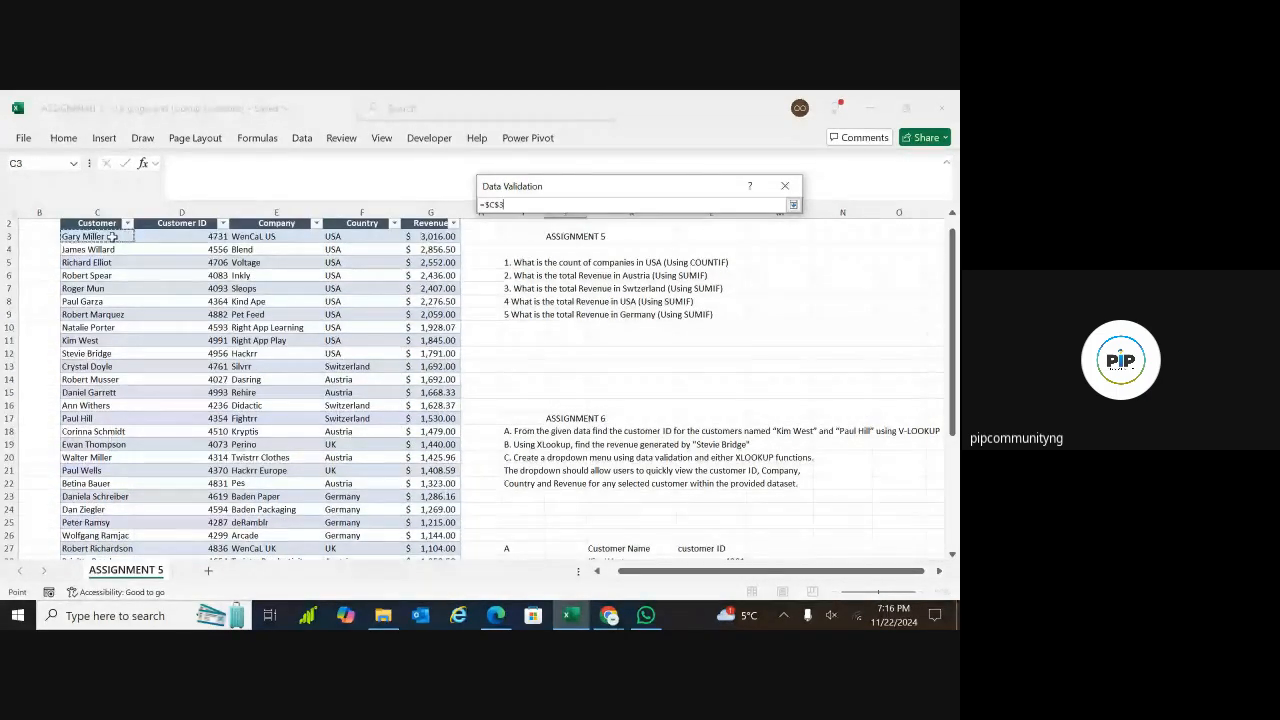
key(ctrl+shift+Down)
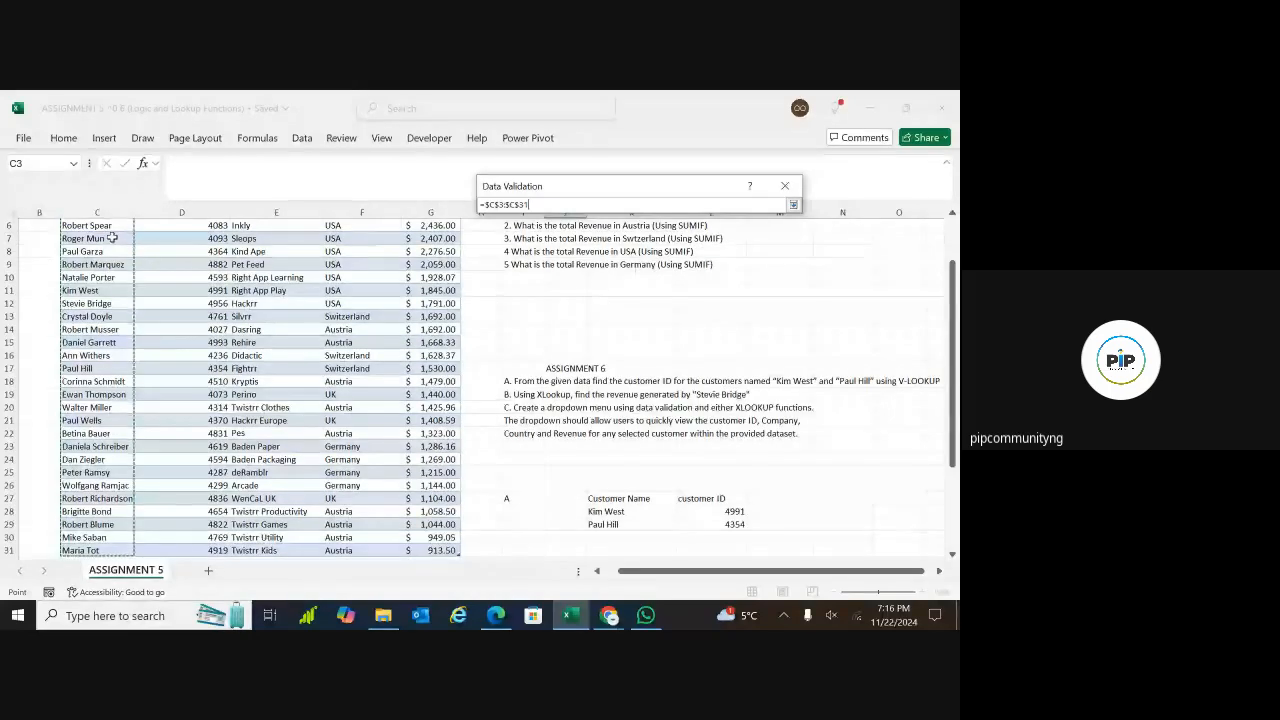
key(Return)
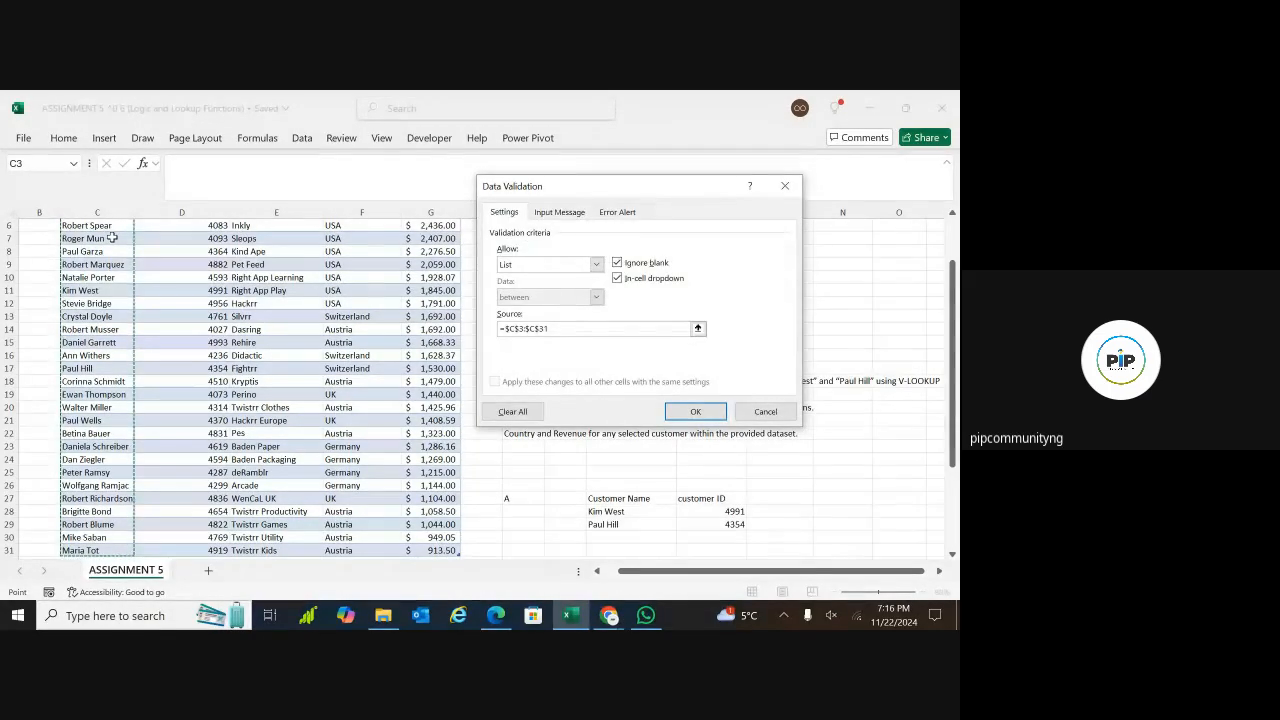
Give J41's data validation the input message "Select Name"
click(576, 213)
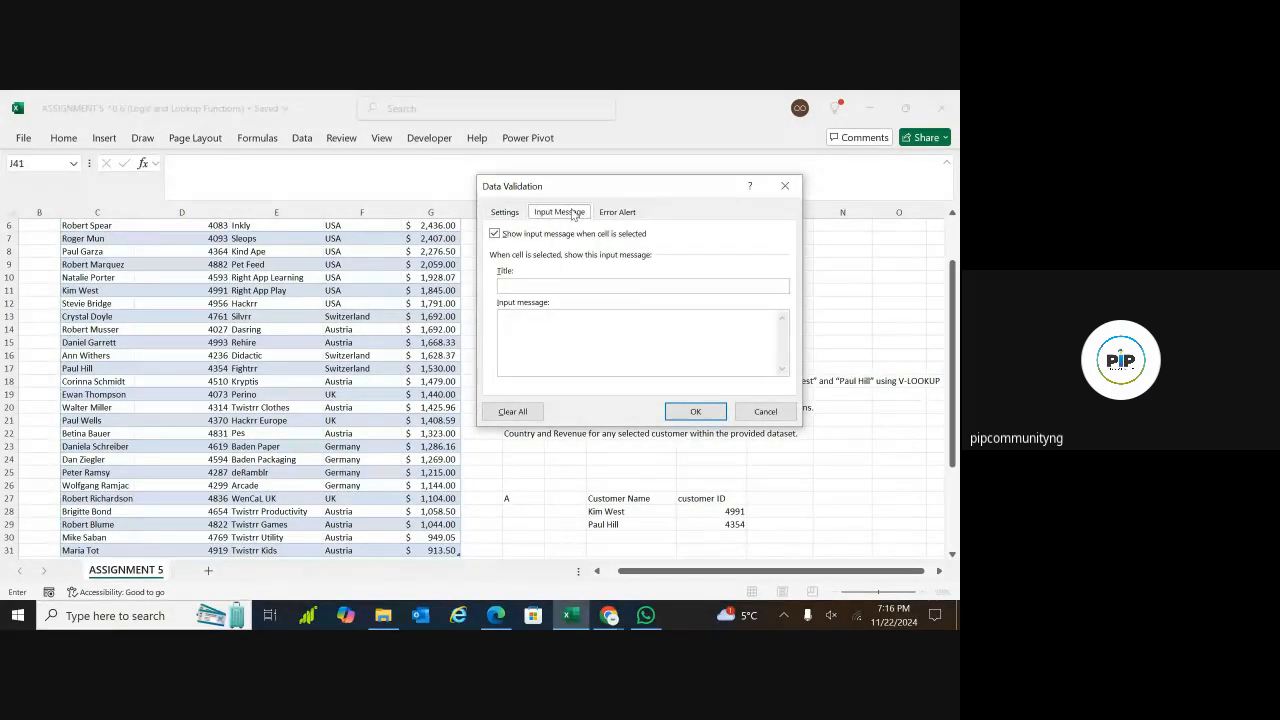
click(546, 320)
text(Se)
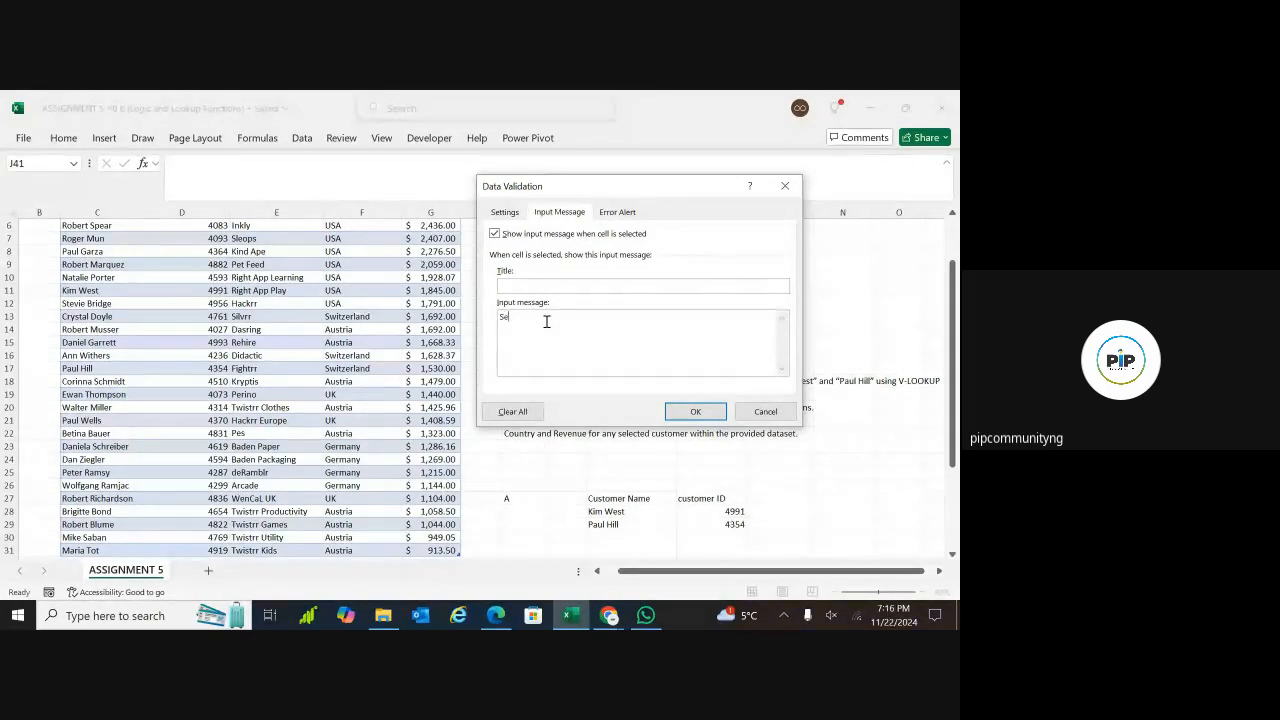
text(lect )
text(Nam)
text(Nam)
text(e)
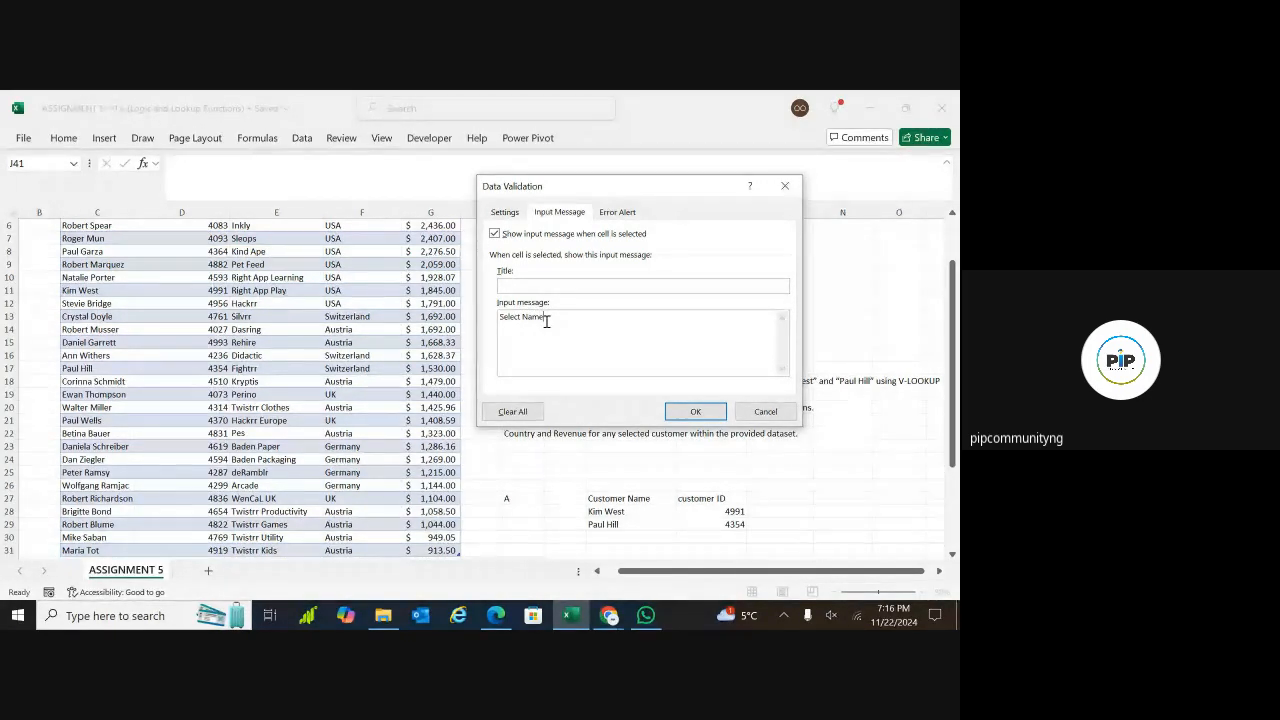
Add the error message "invalid entry" with the Stop style to J41's data validation and apply the rule
click(617, 213)
click(663, 341)
text(invali)
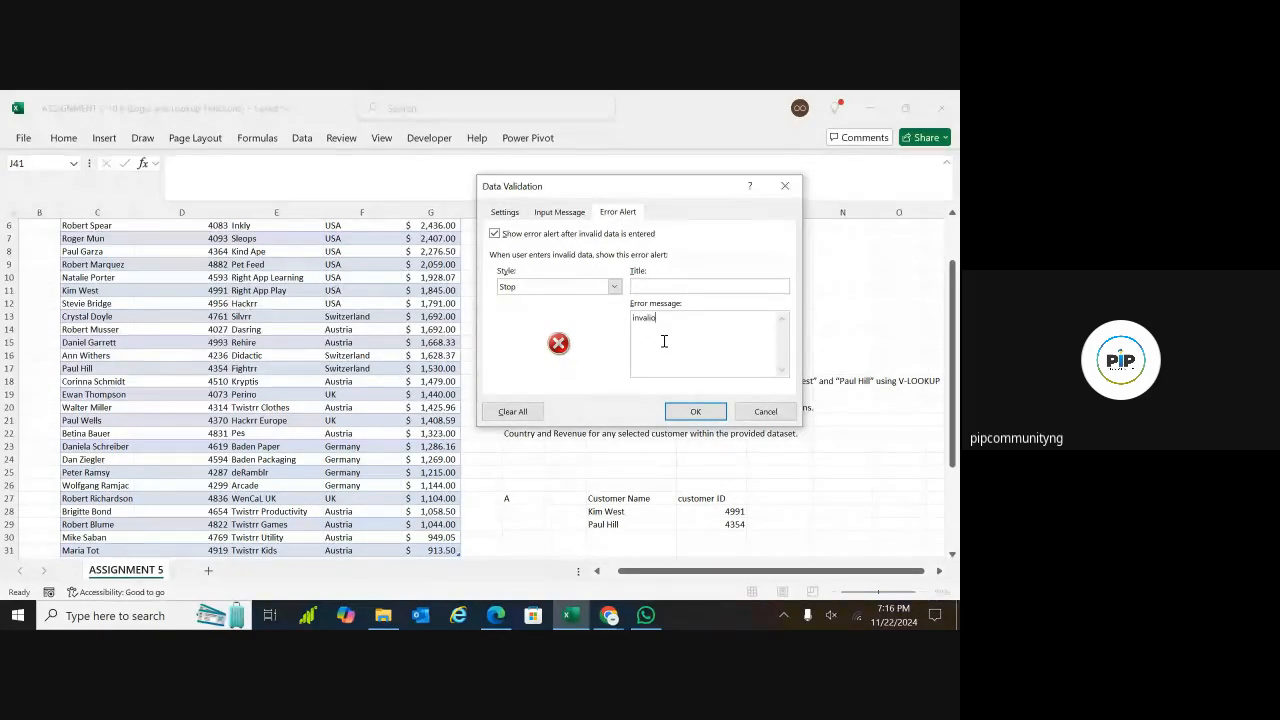
text(d entry)
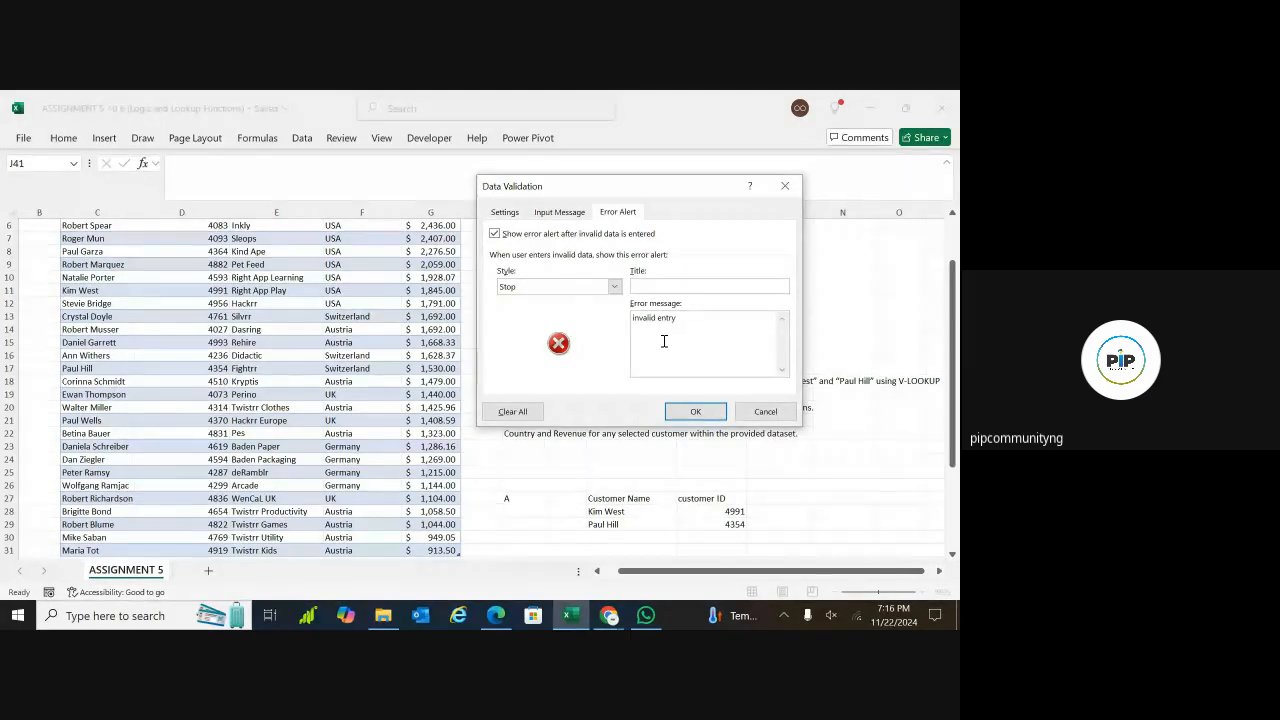
click(697, 412)
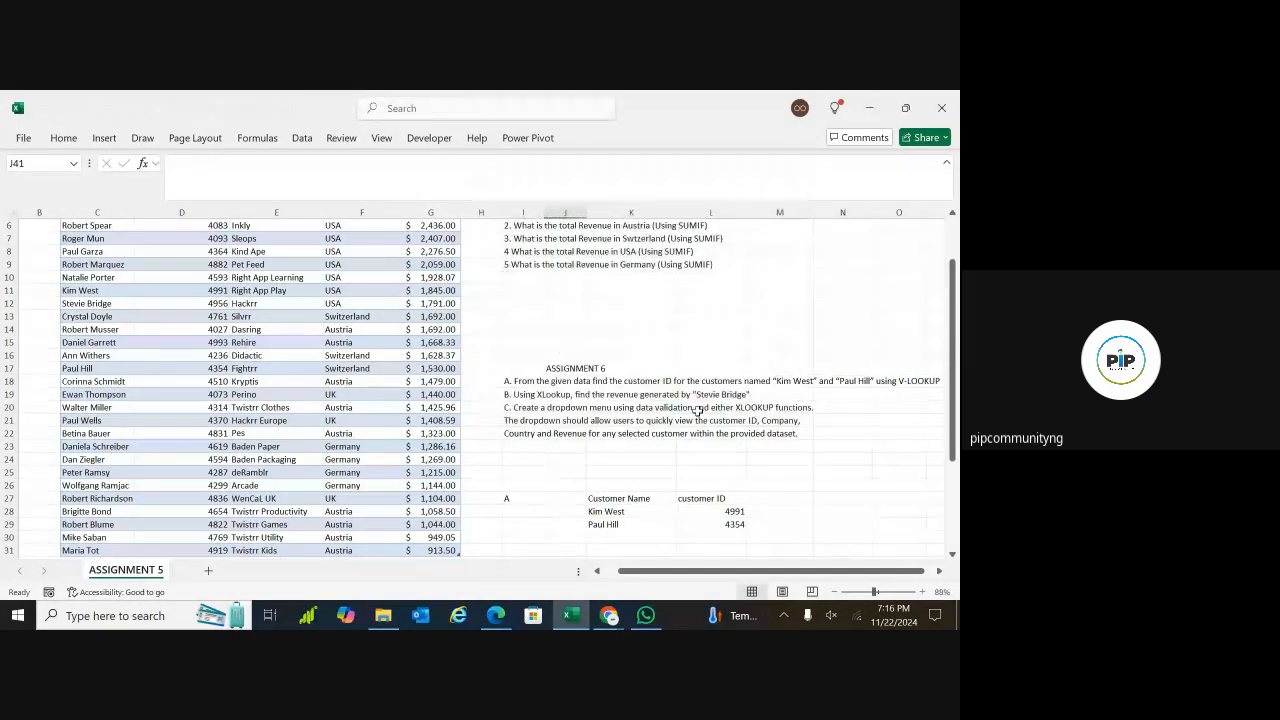
Choose the customer also listed in K28 from the new dropdown in cell J41
drag(955, 425, 955, 530)
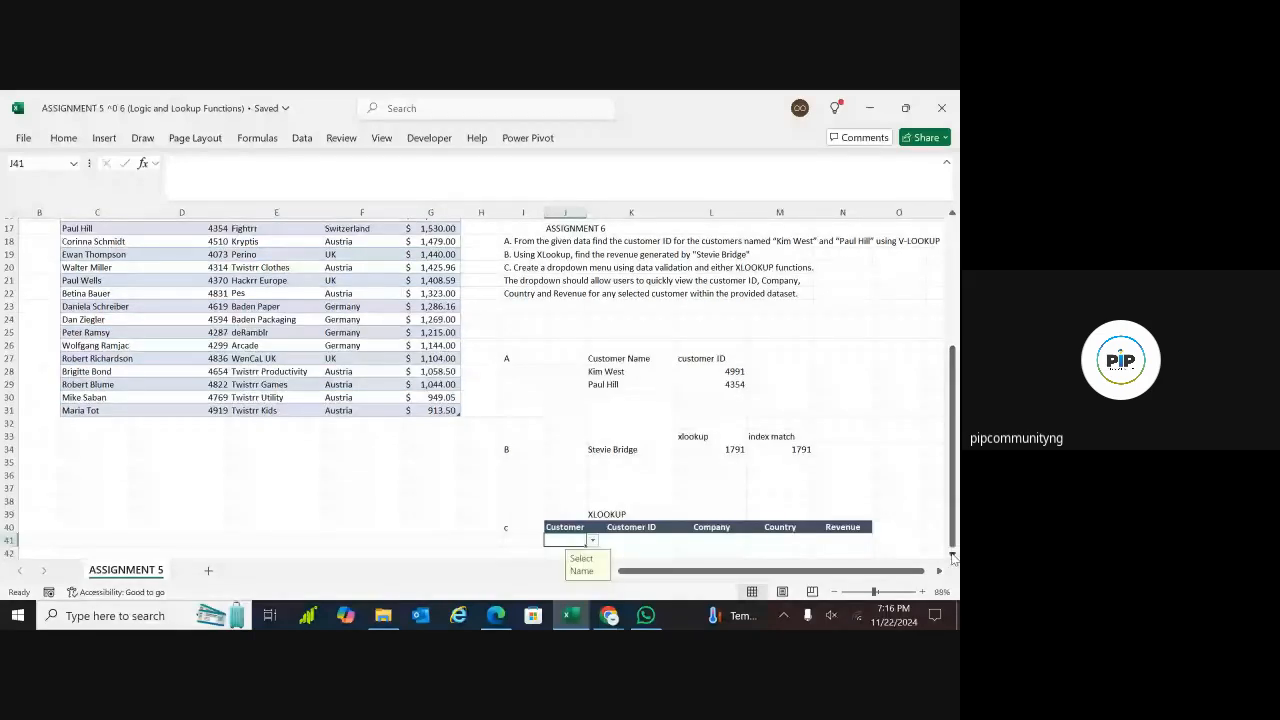
click(953, 557)
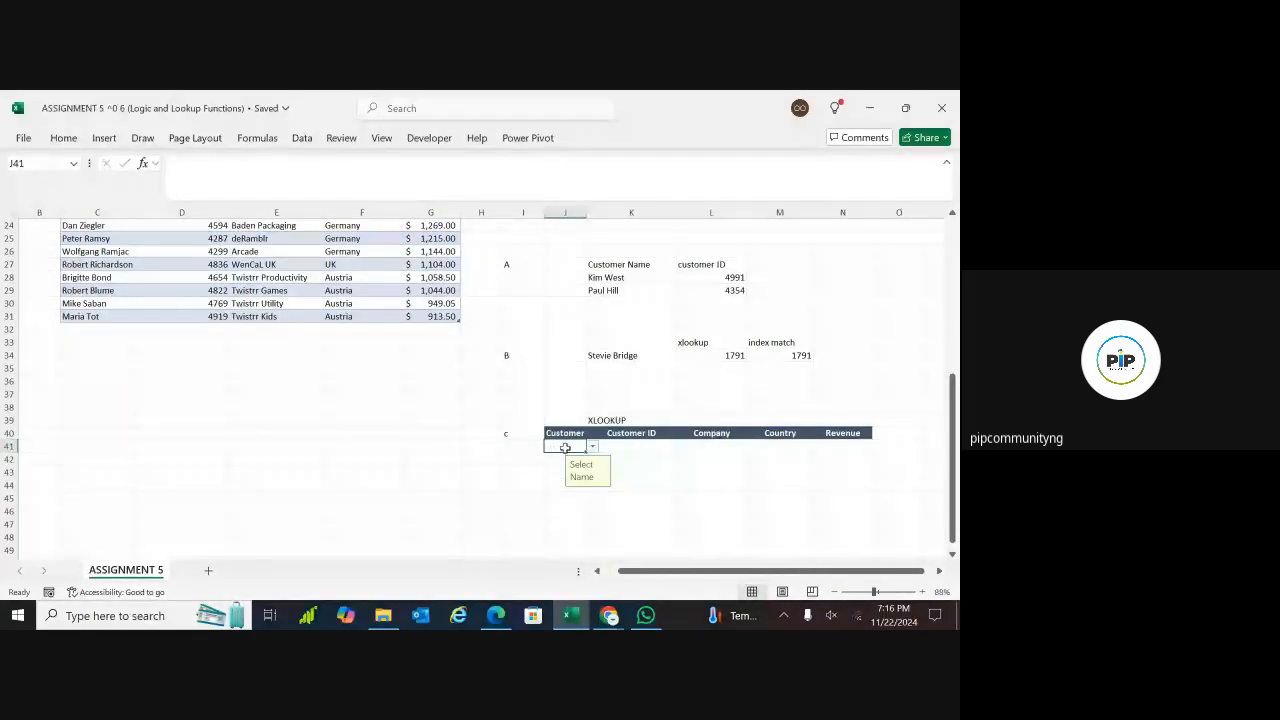
click(627, 450)
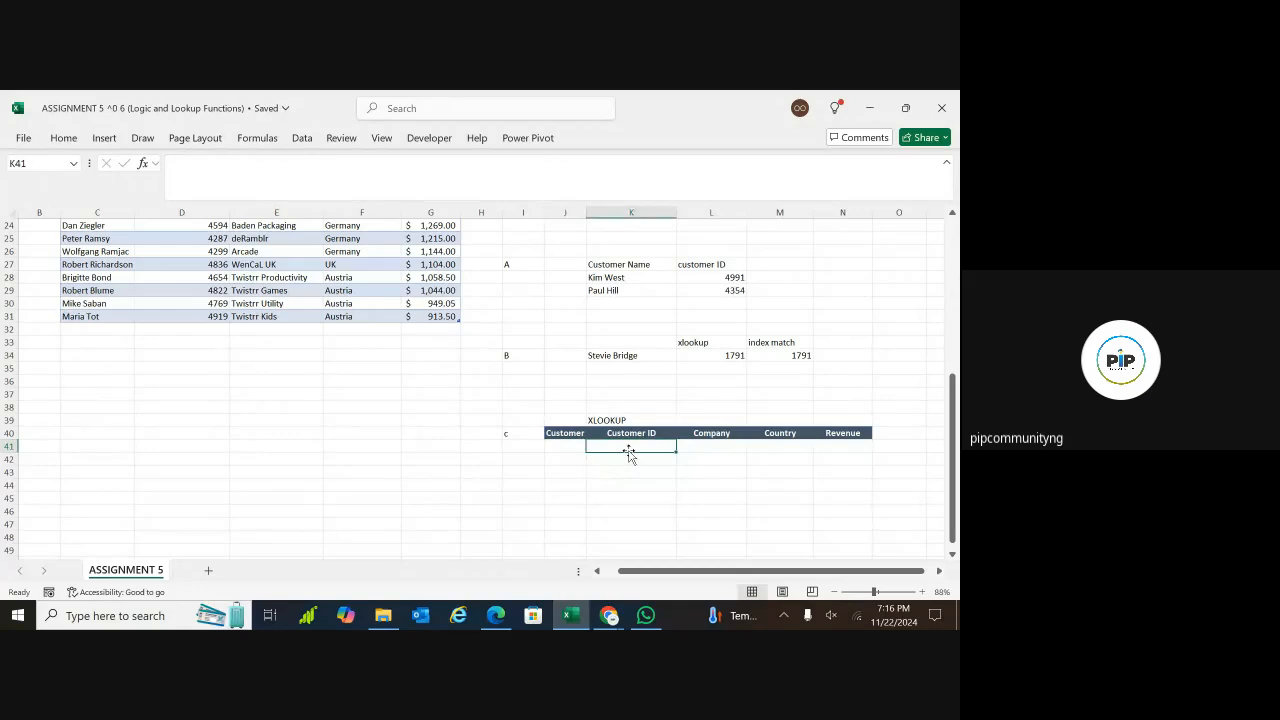
click(564, 448)
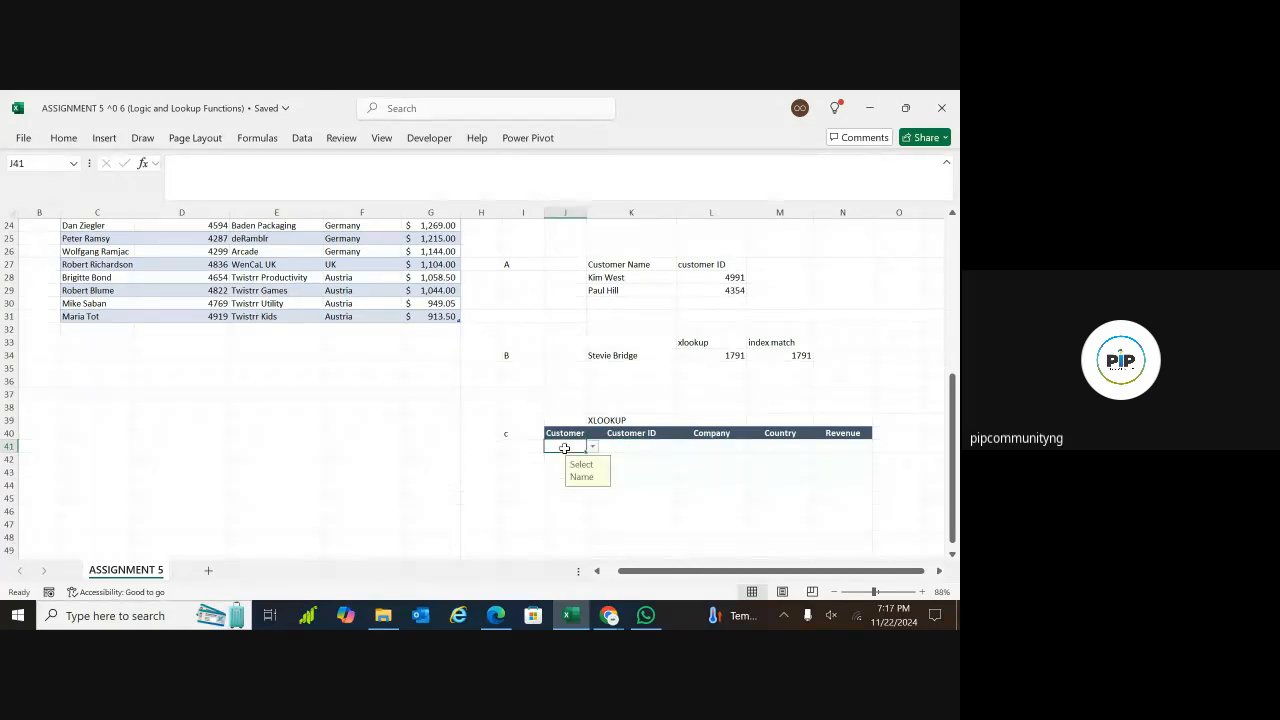
click(593, 451)
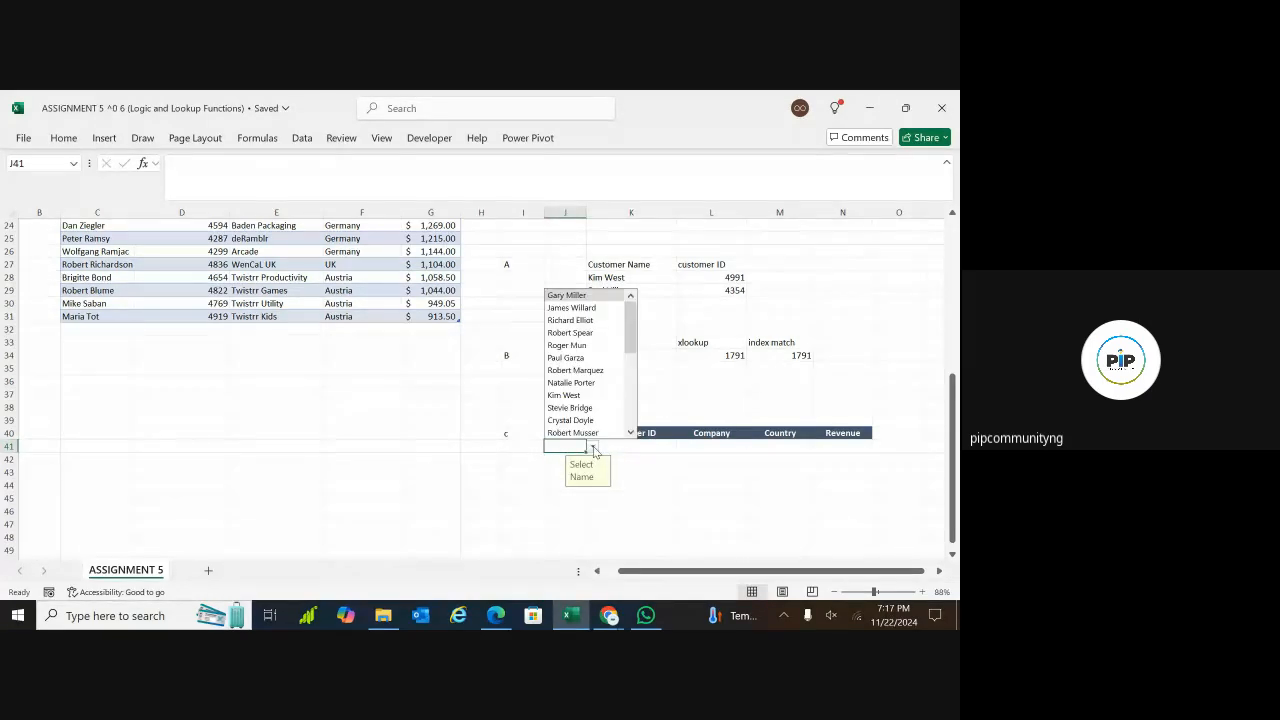
click(578, 395)
click(506, 487)
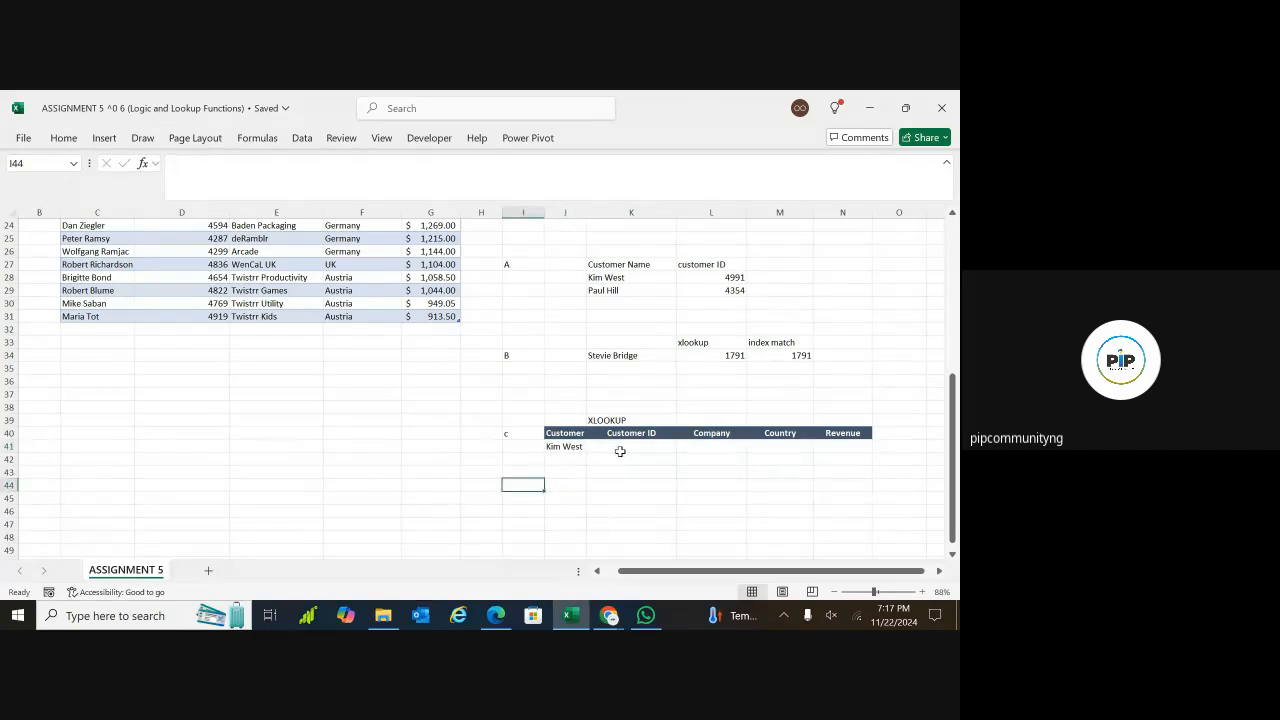
Start an XLOOKUP formula in K41 under Customer ID, using J41 as the lookup value
click(622, 450)
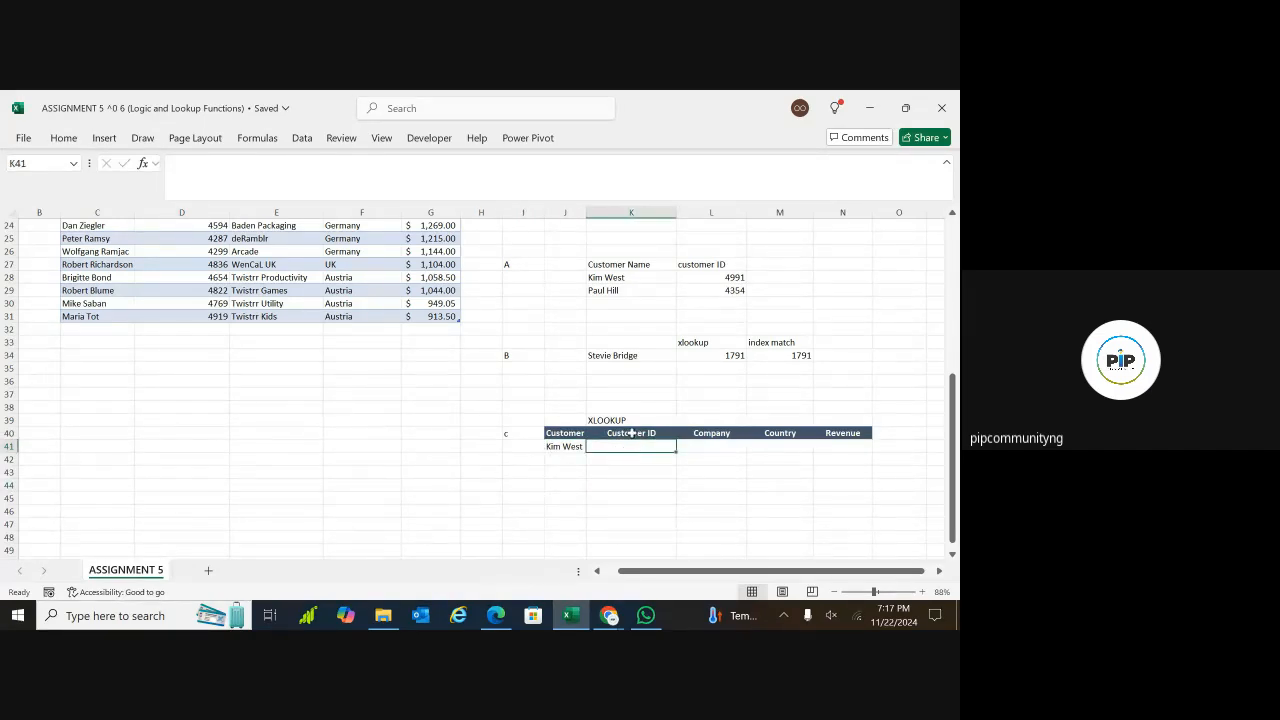
text(=)
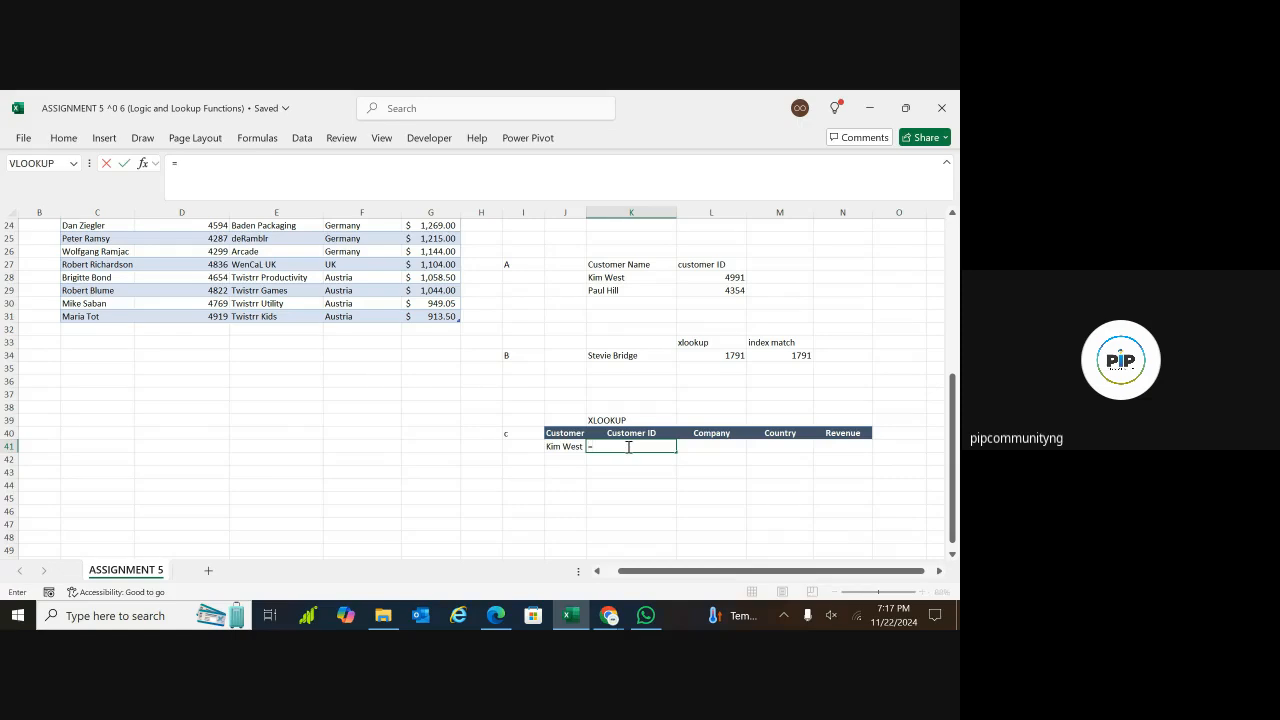
text(xloo)
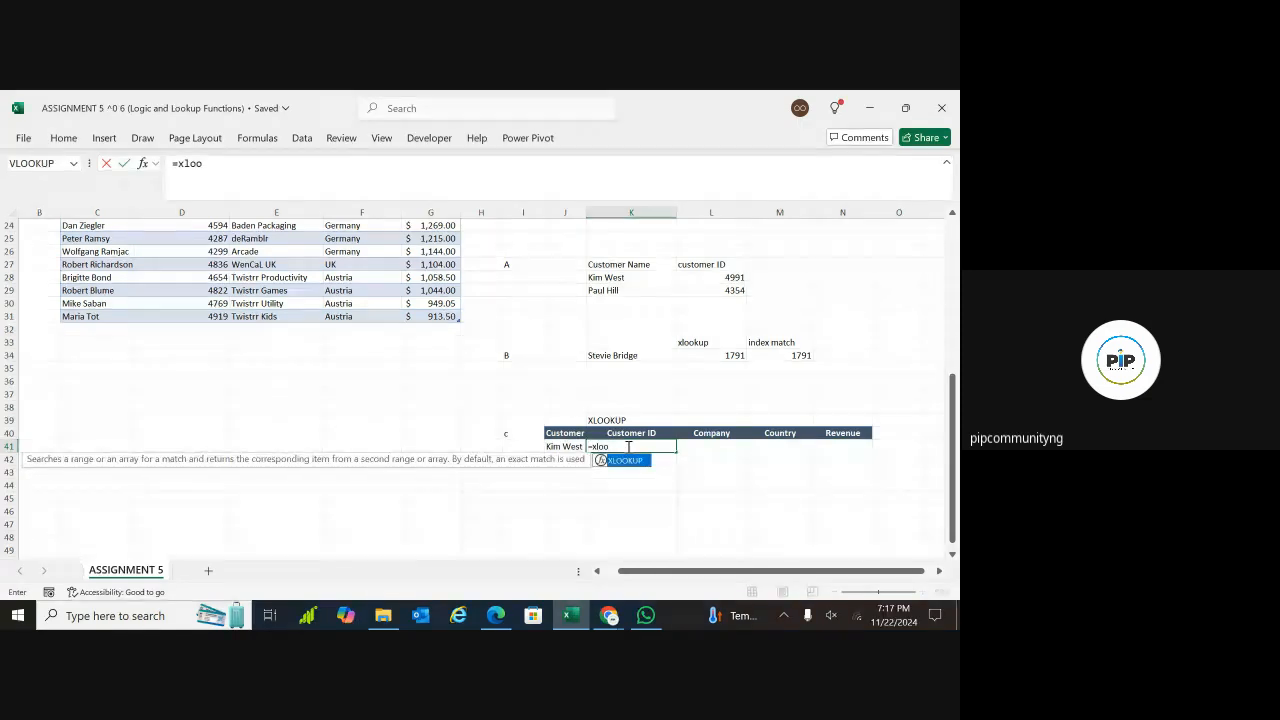
double_click(626, 461)
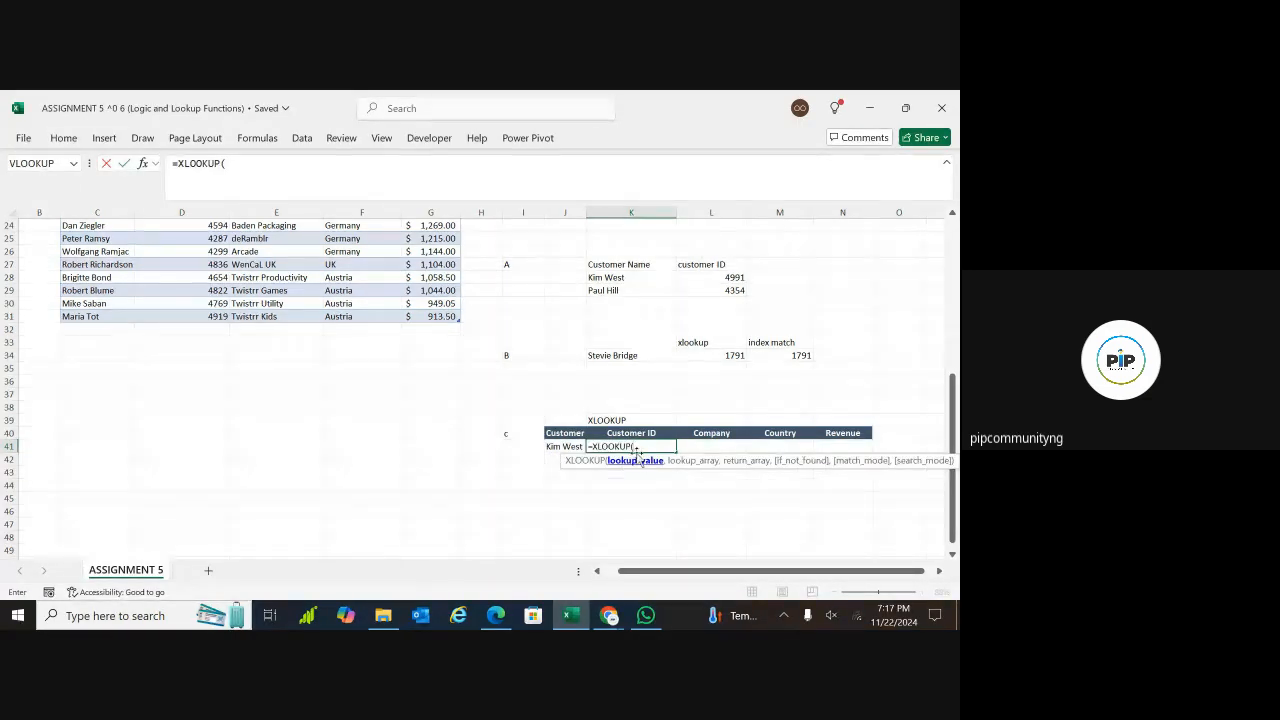
click(567, 447)
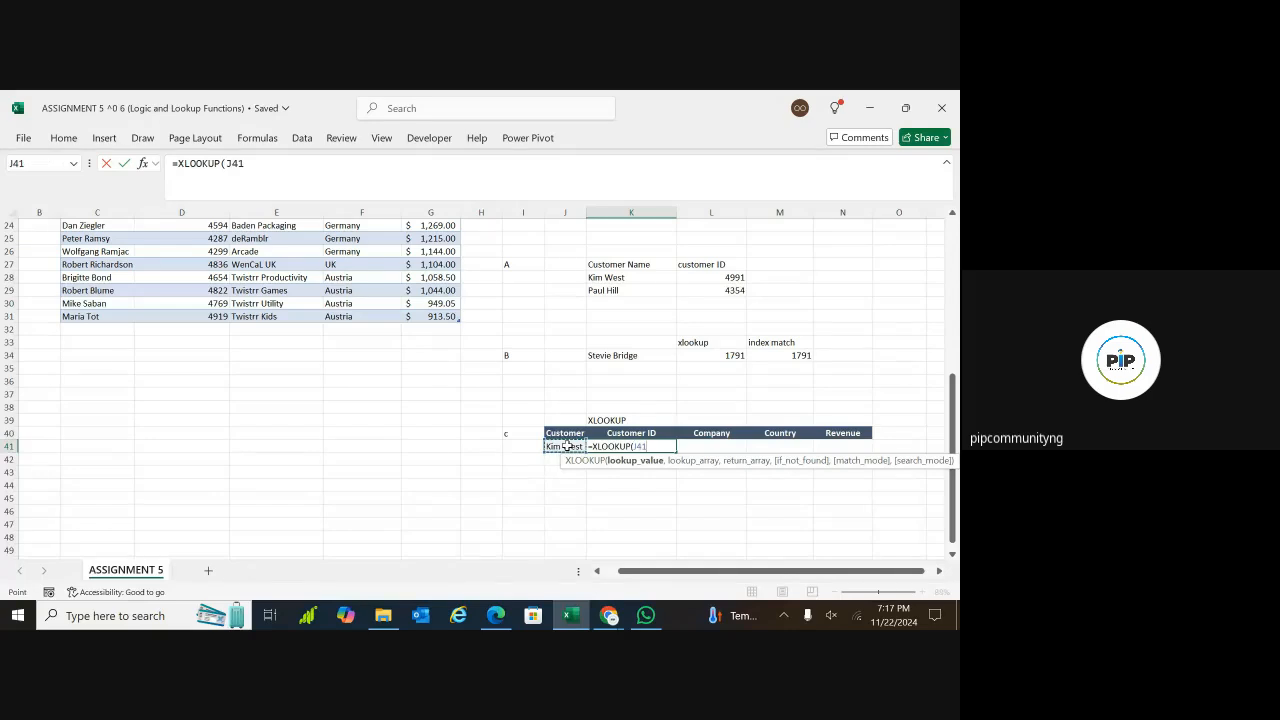
text(,)
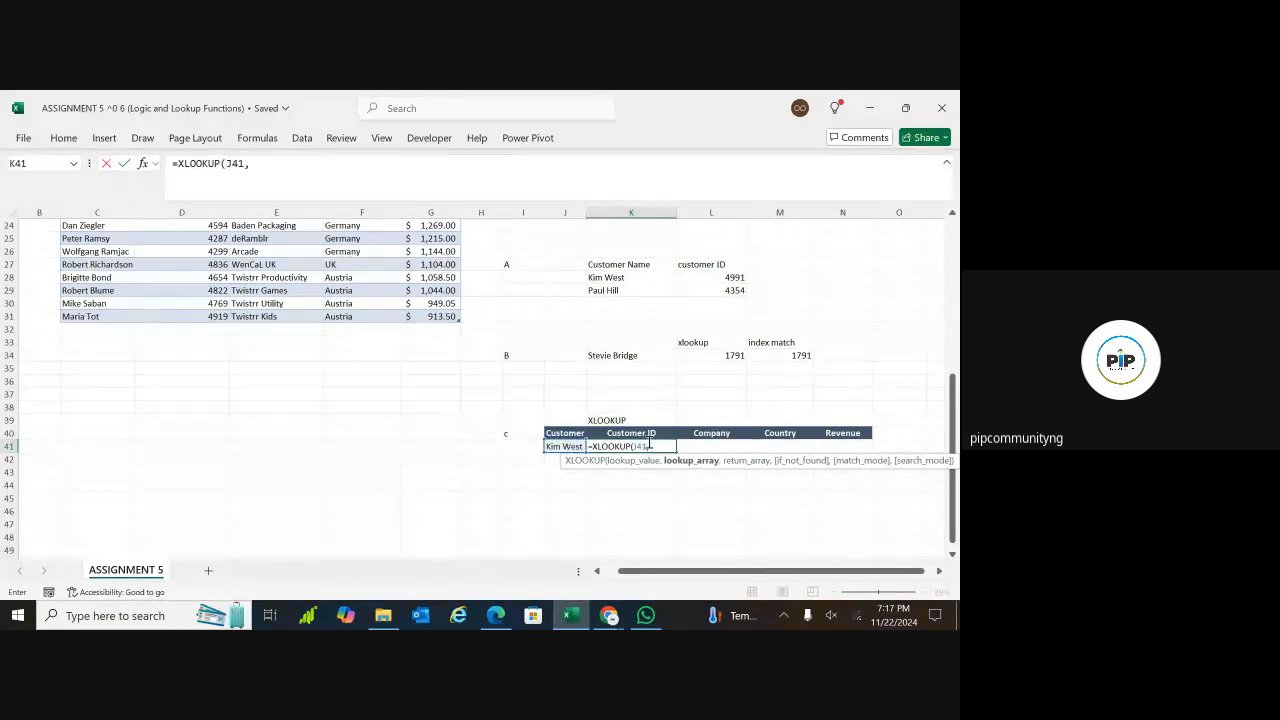
Use Customer_table[Customer] as the lookup array of the XLOOKUP in K41
text(ust)
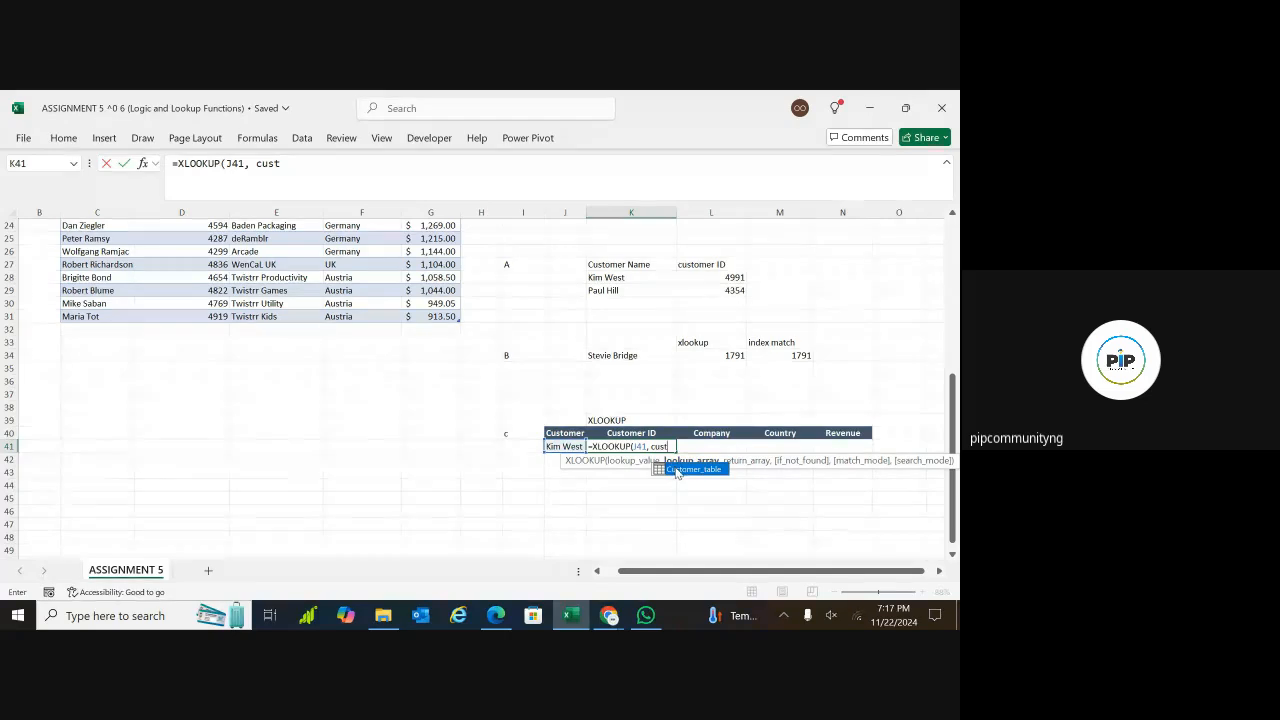
double_click(690, 469)
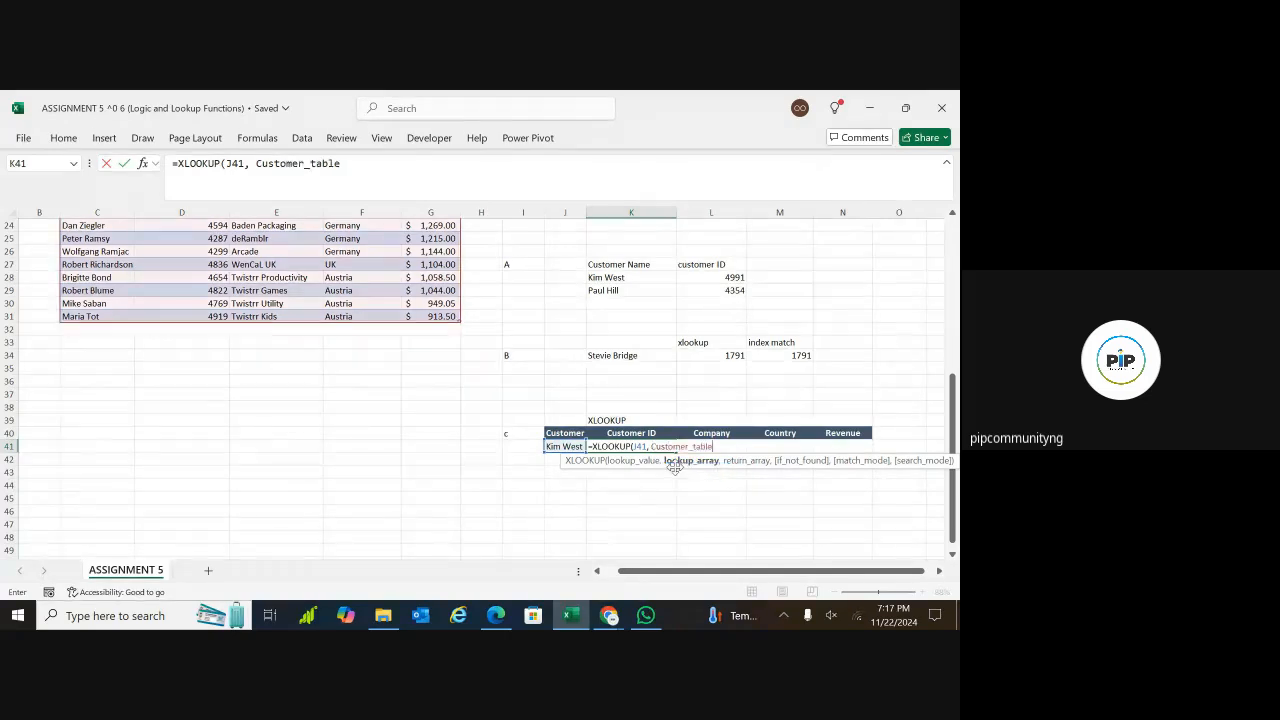
text([)
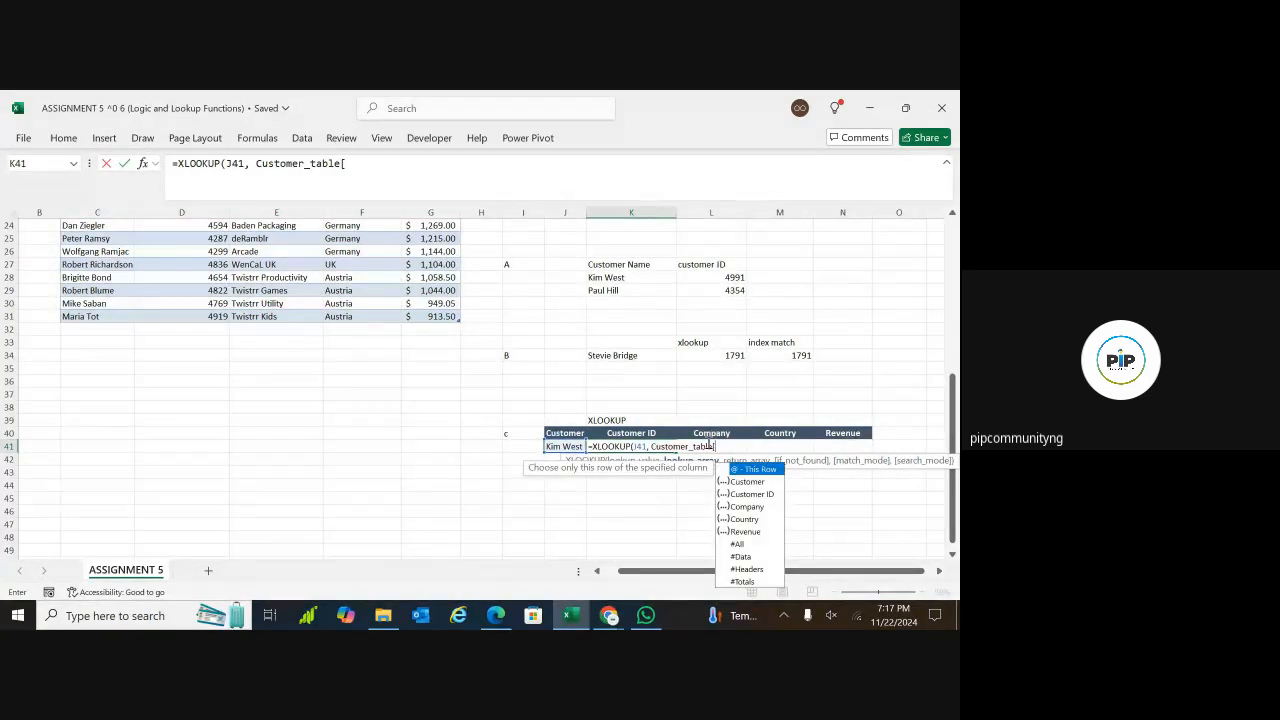
text(cust)
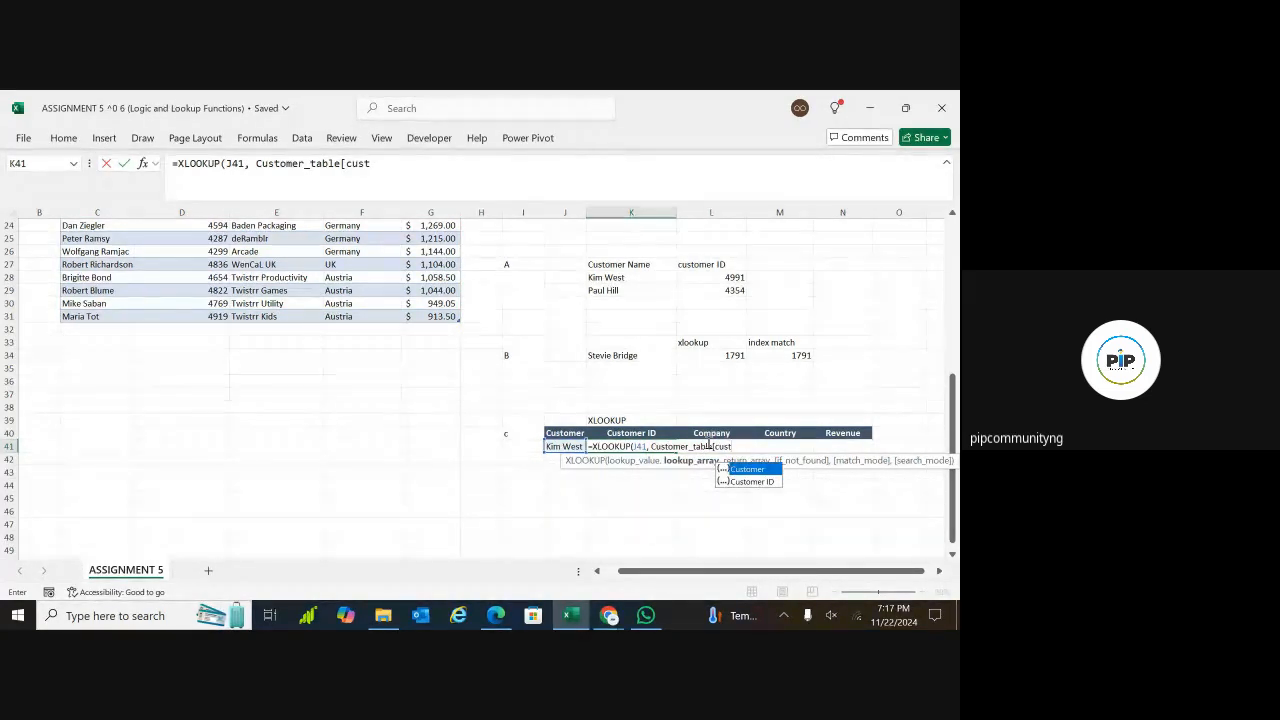
double_click(745, 469)
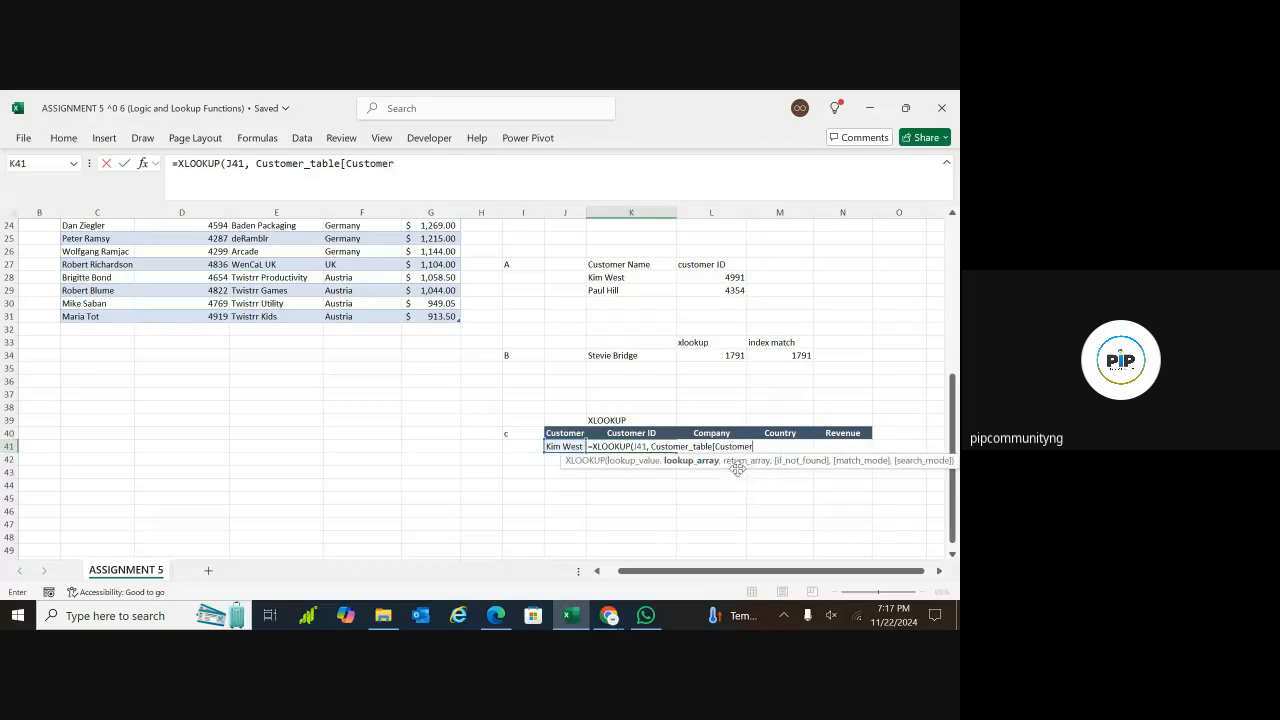
text(,)
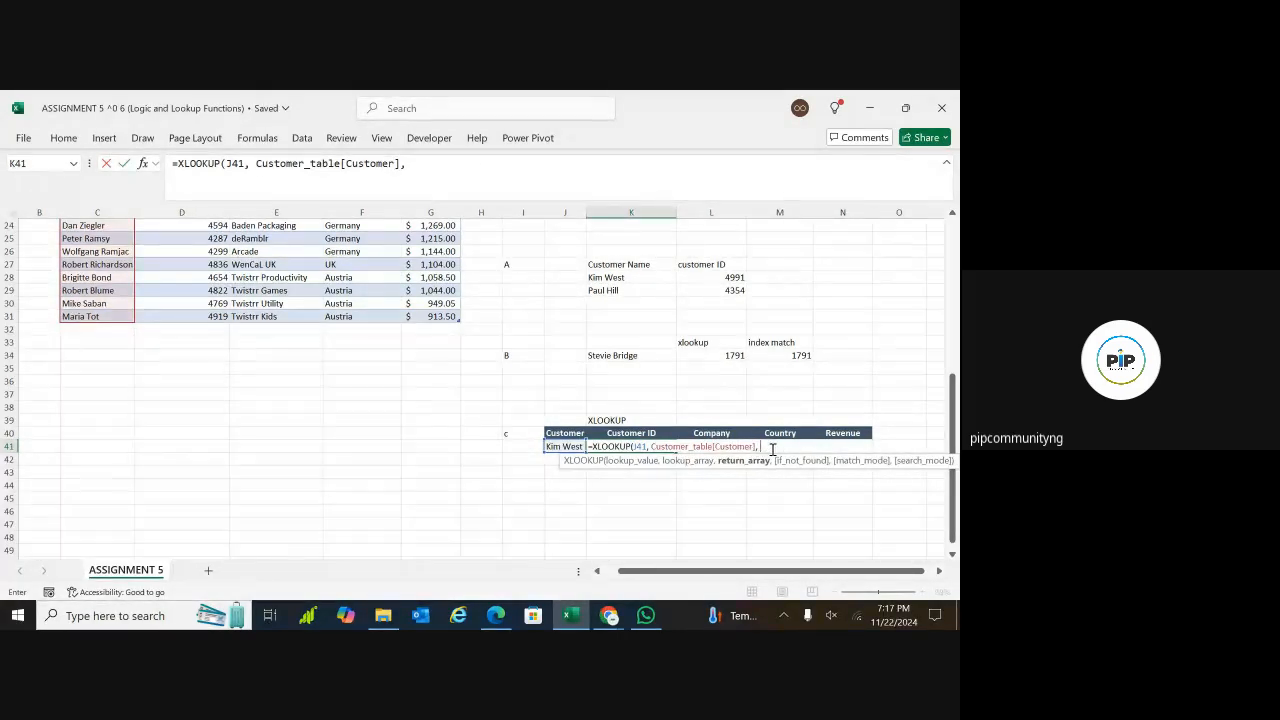
text( cu)
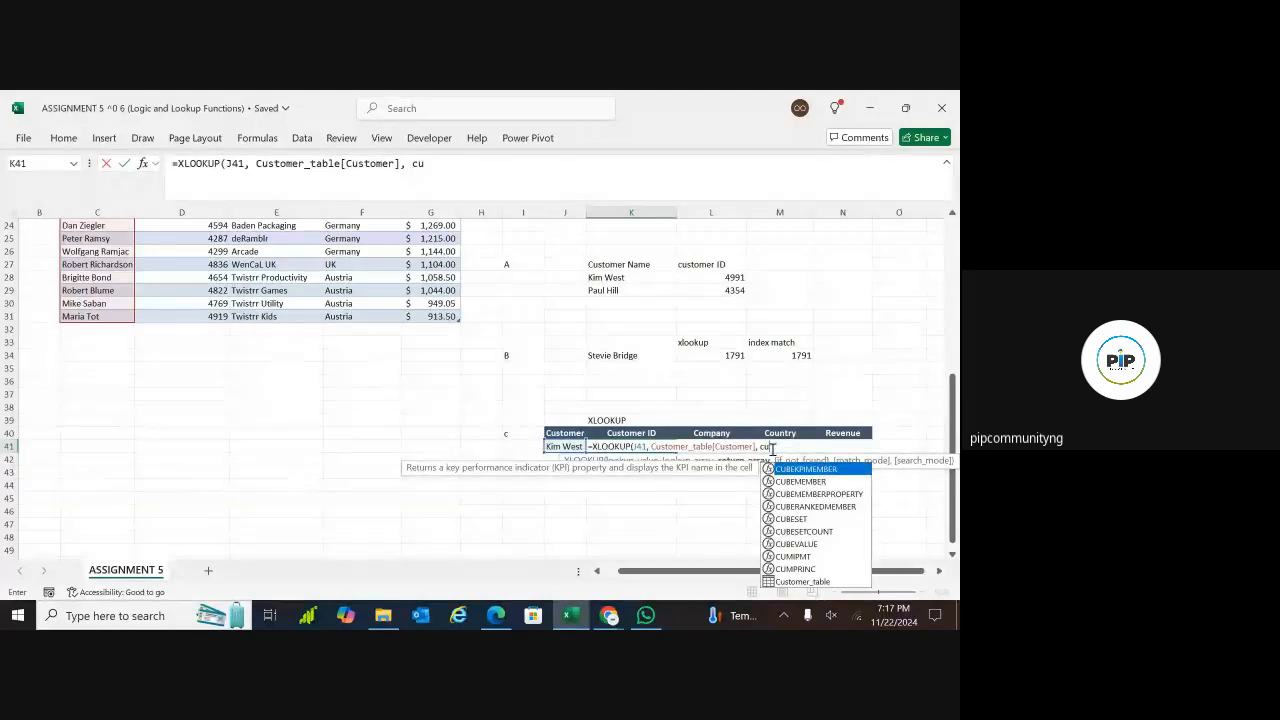
text(st)
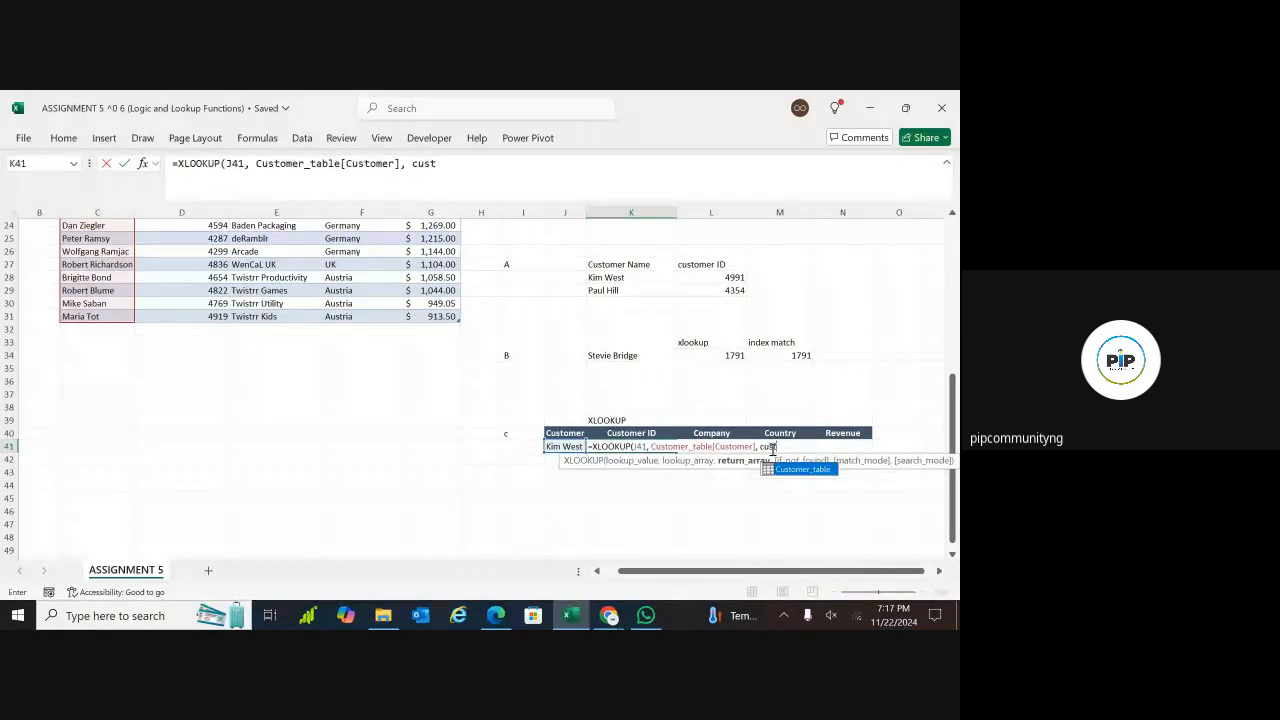
Set the return array of K41's XLOOKUP to Customer_table[Customer ID]
double_click(786, 469)
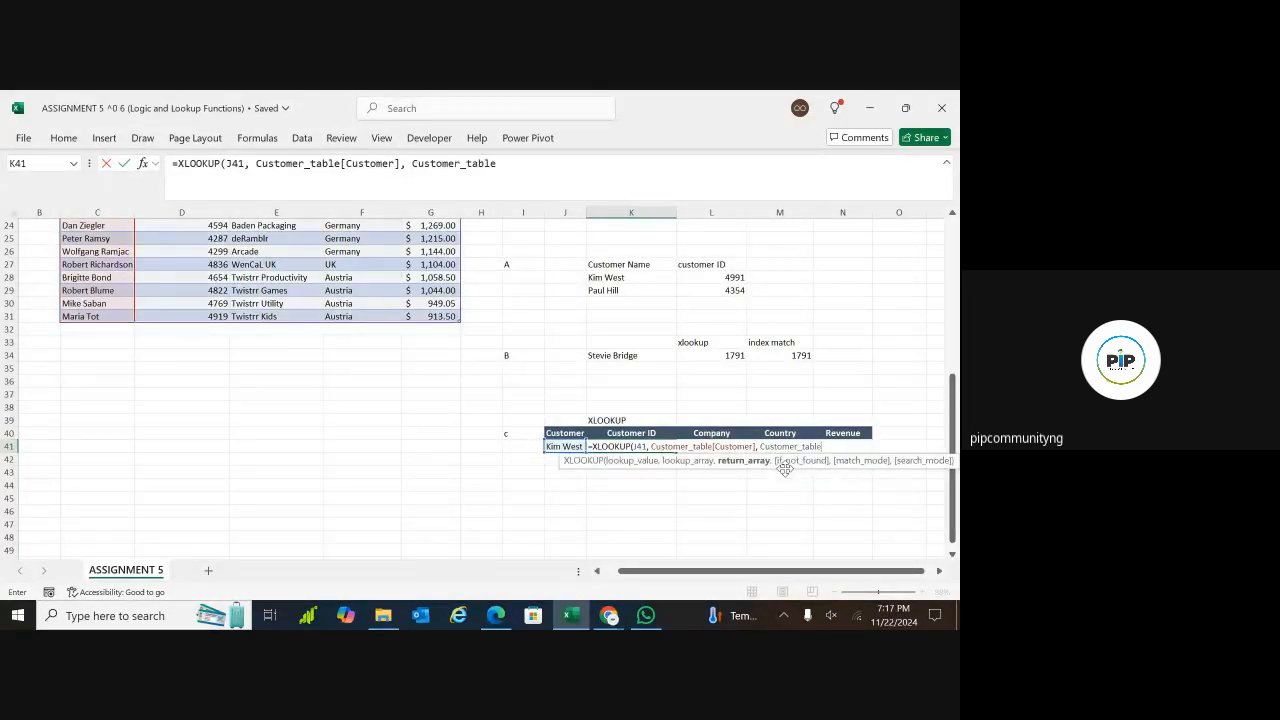
text([customer)
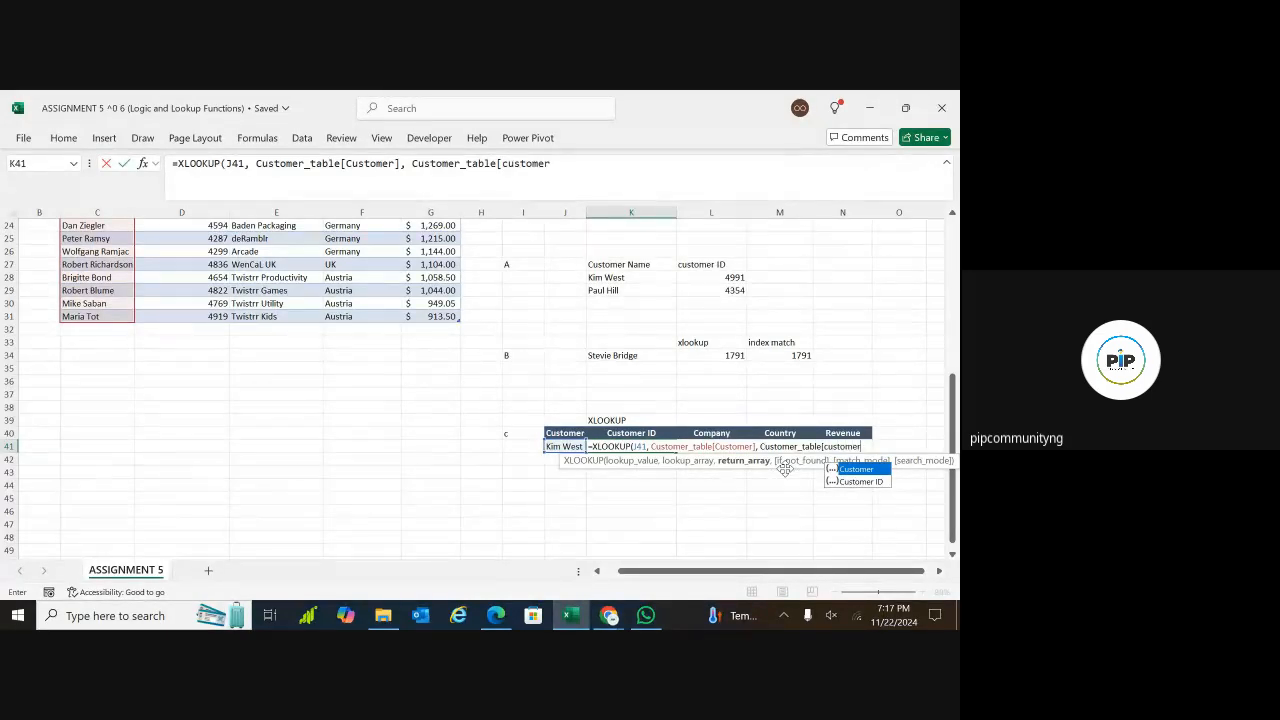
double_click(855, 482)
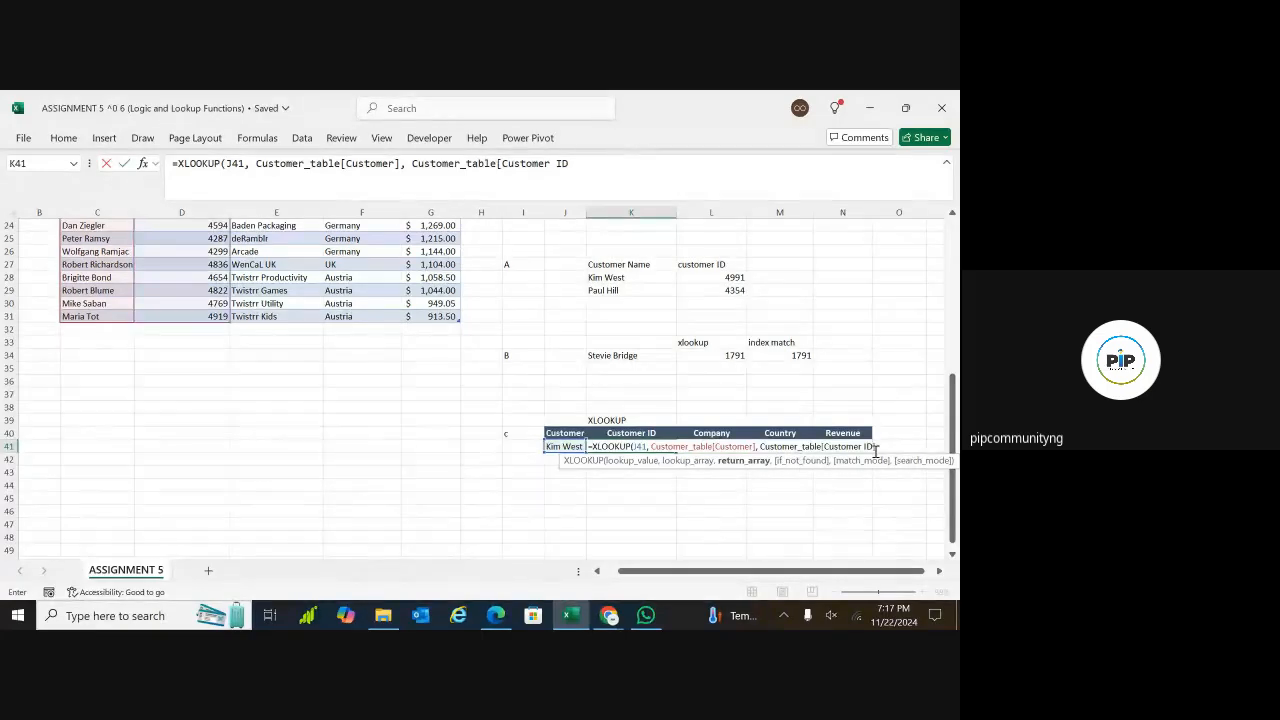
text(],)
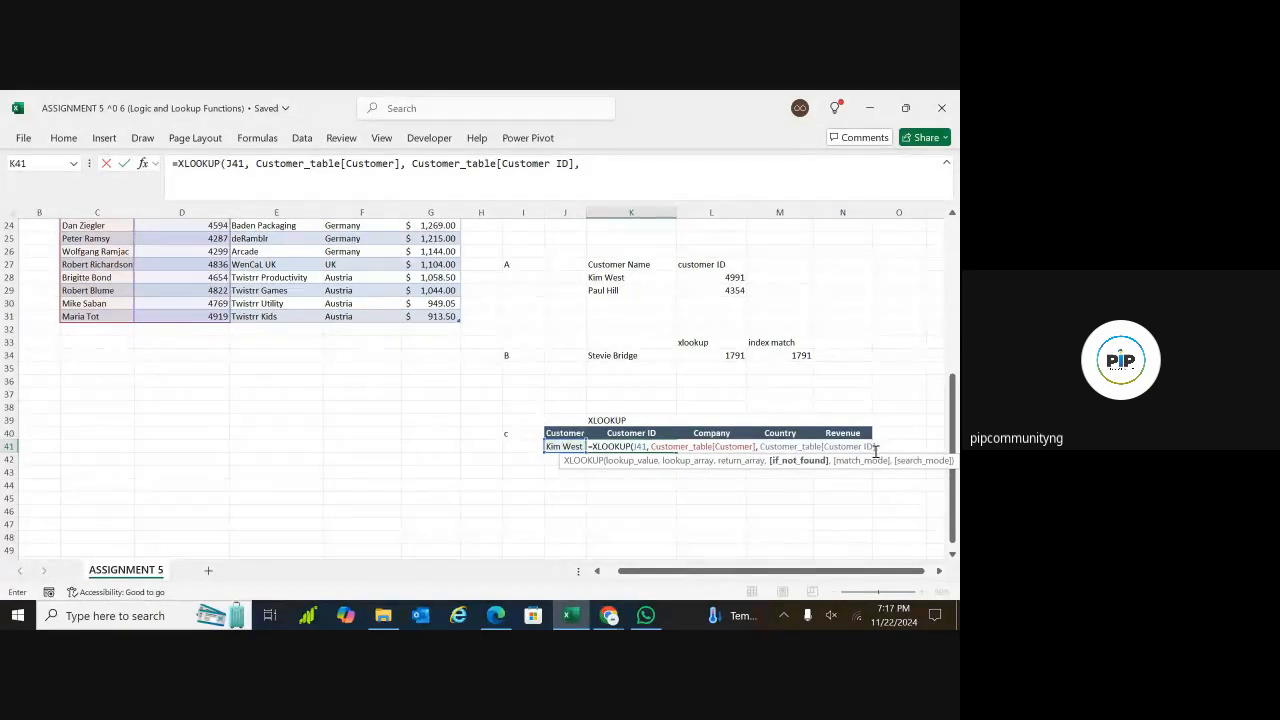
text( "NO)
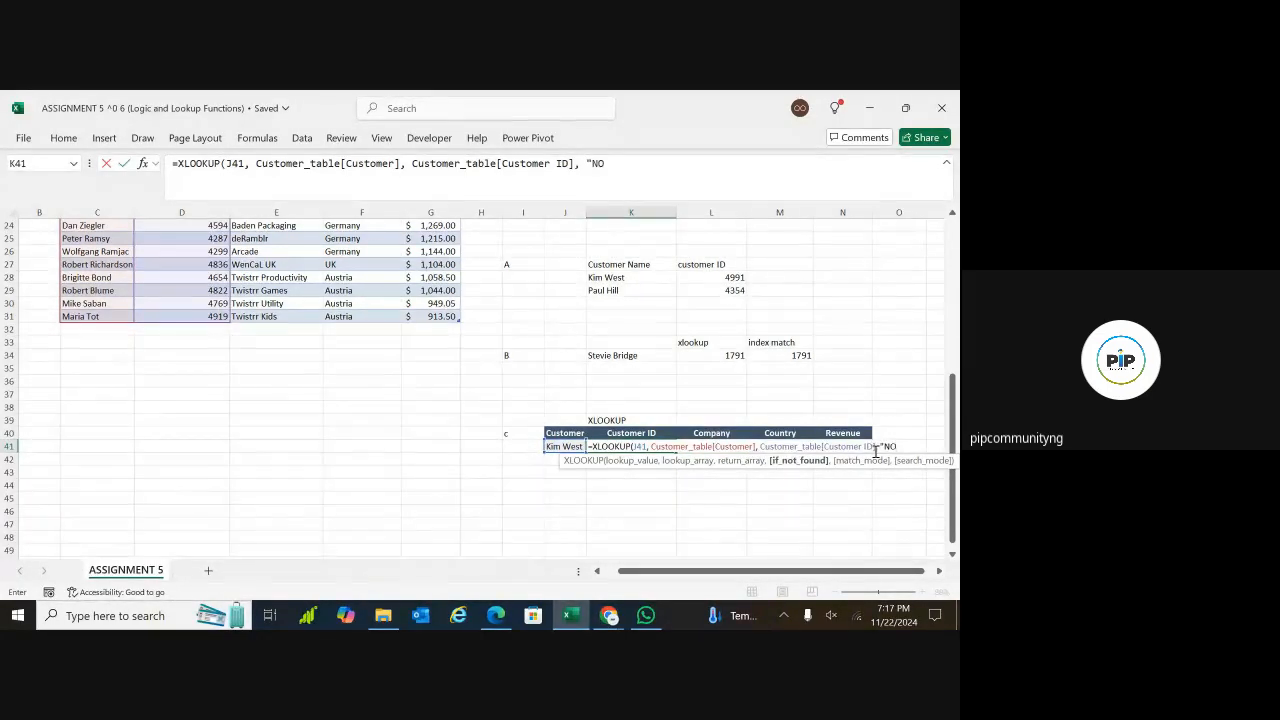
Complete K41's XLOOKUP with "Not Found" as the if-not-found text and match mode 0, and enter the formula
key(BackSpace)
text(ot Found)
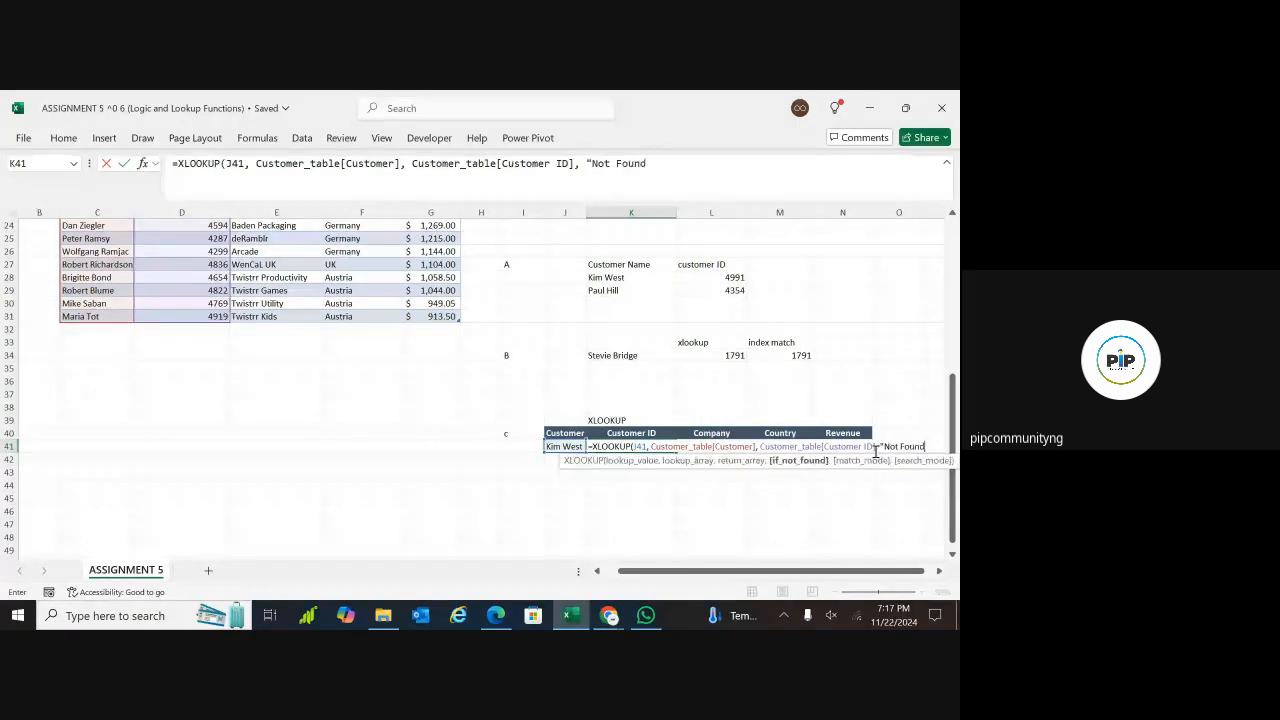
text(",)
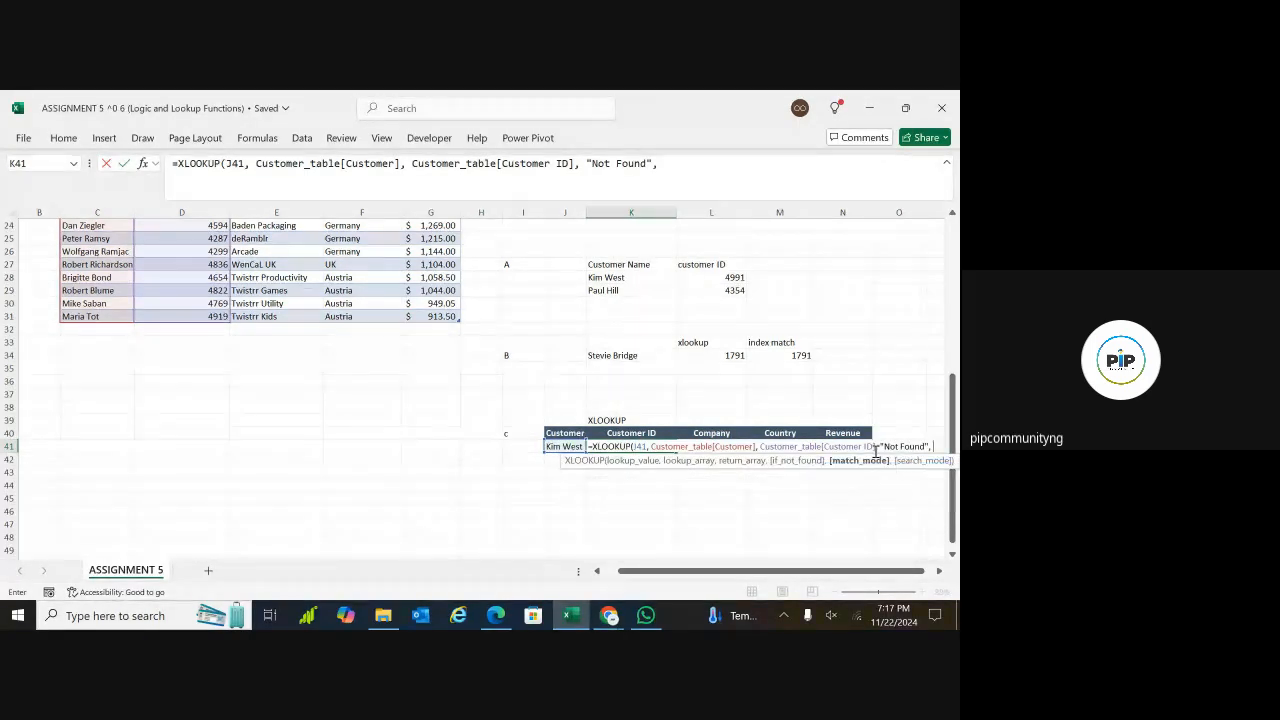
text( 0))
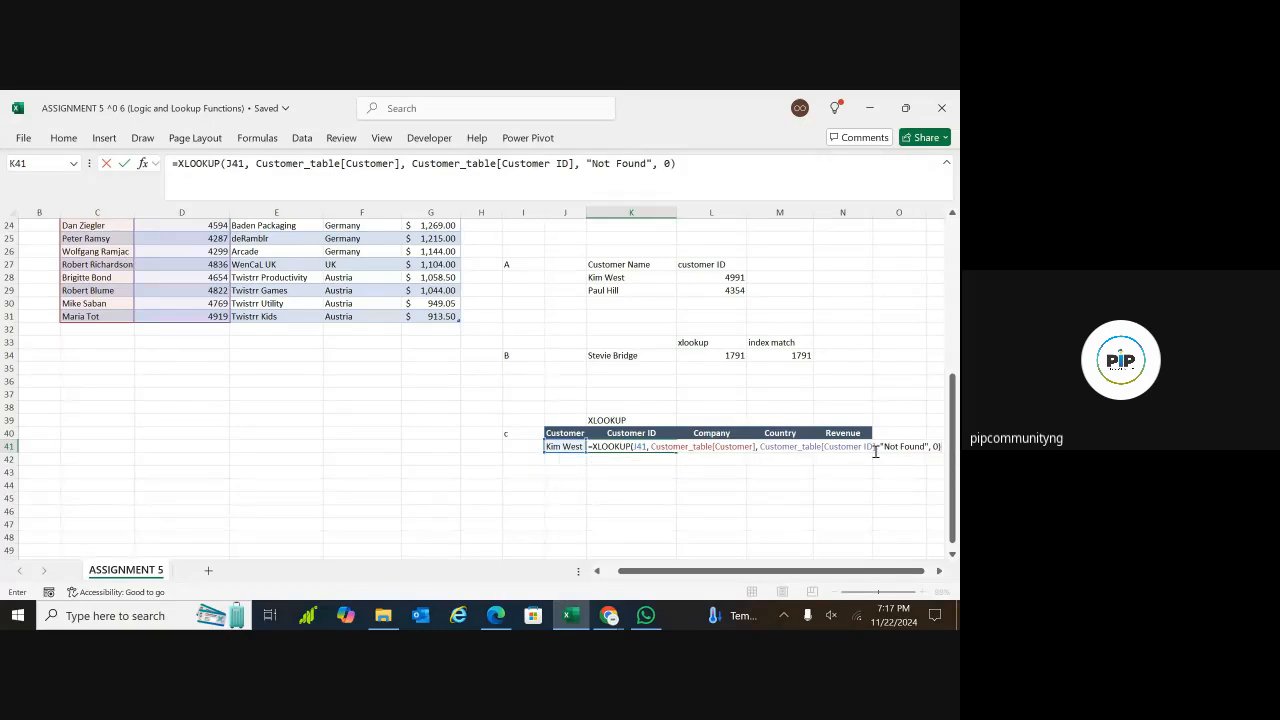
click(628, 449)
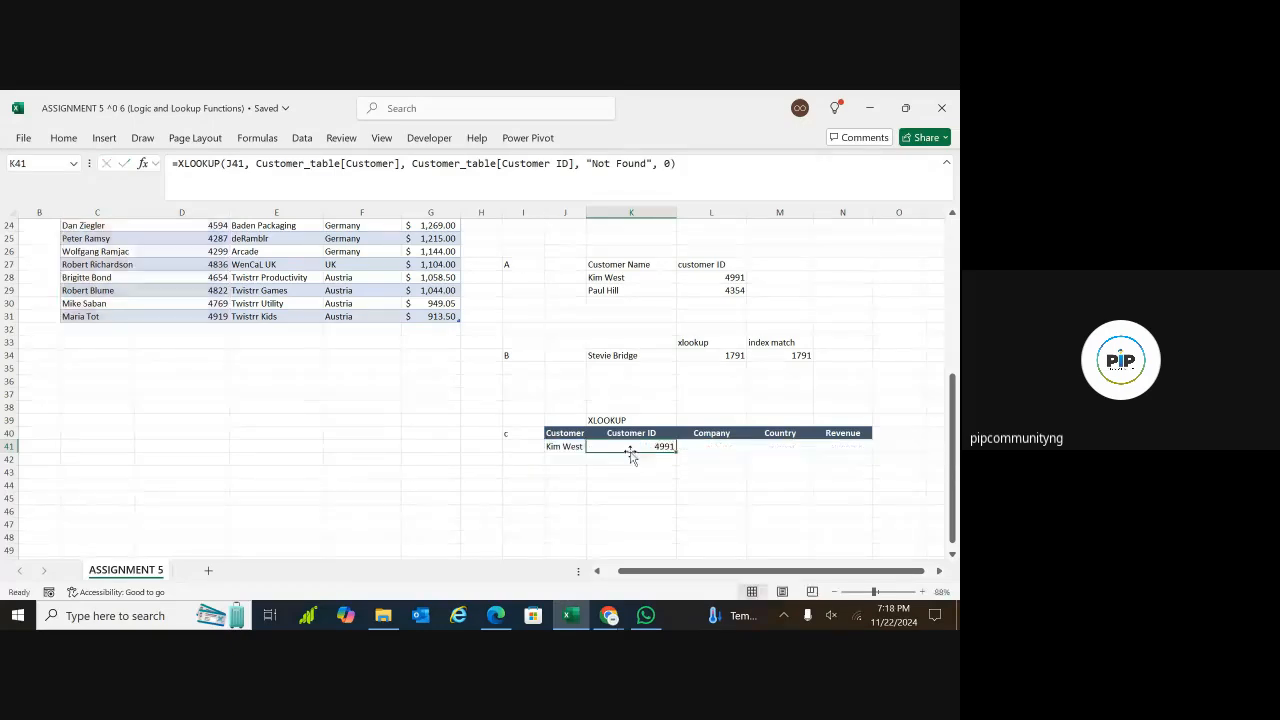
Switch J41's dropdown to the customer also listed in K29 and check the Customer ID lookup in K41
click(569, 447)
click(592, 446)
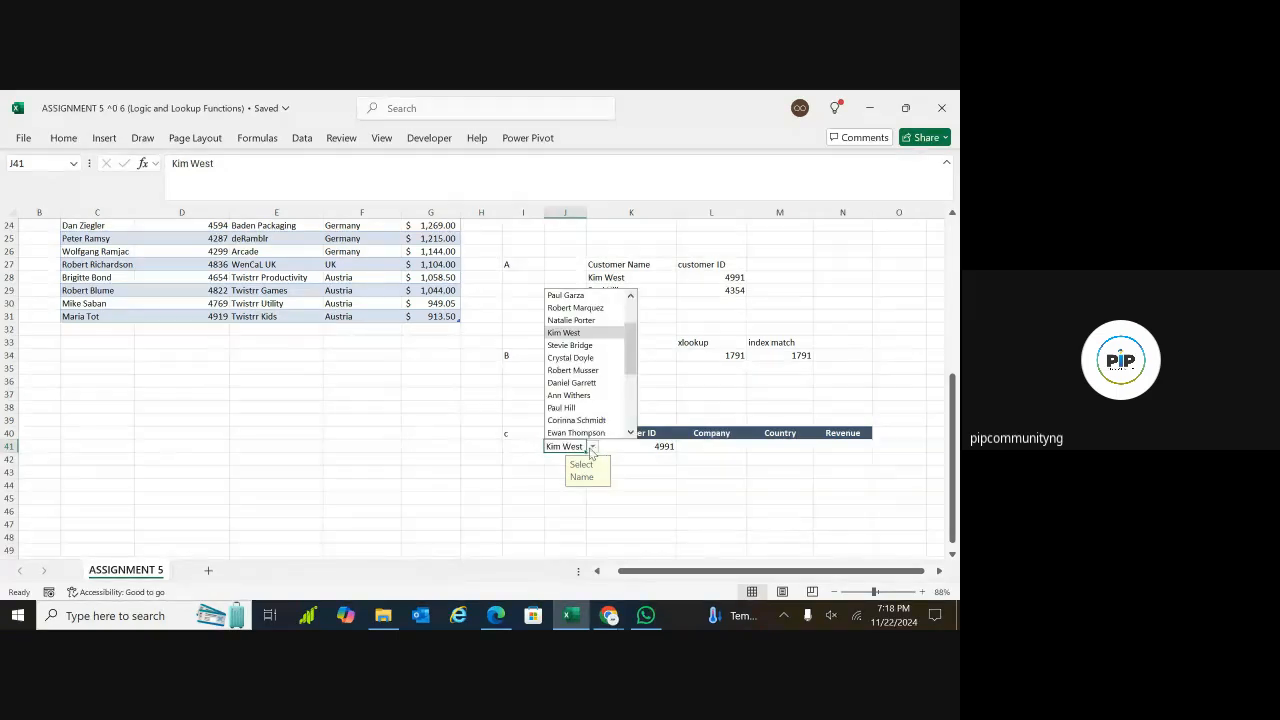
click(576, 409)
click(633, 485)
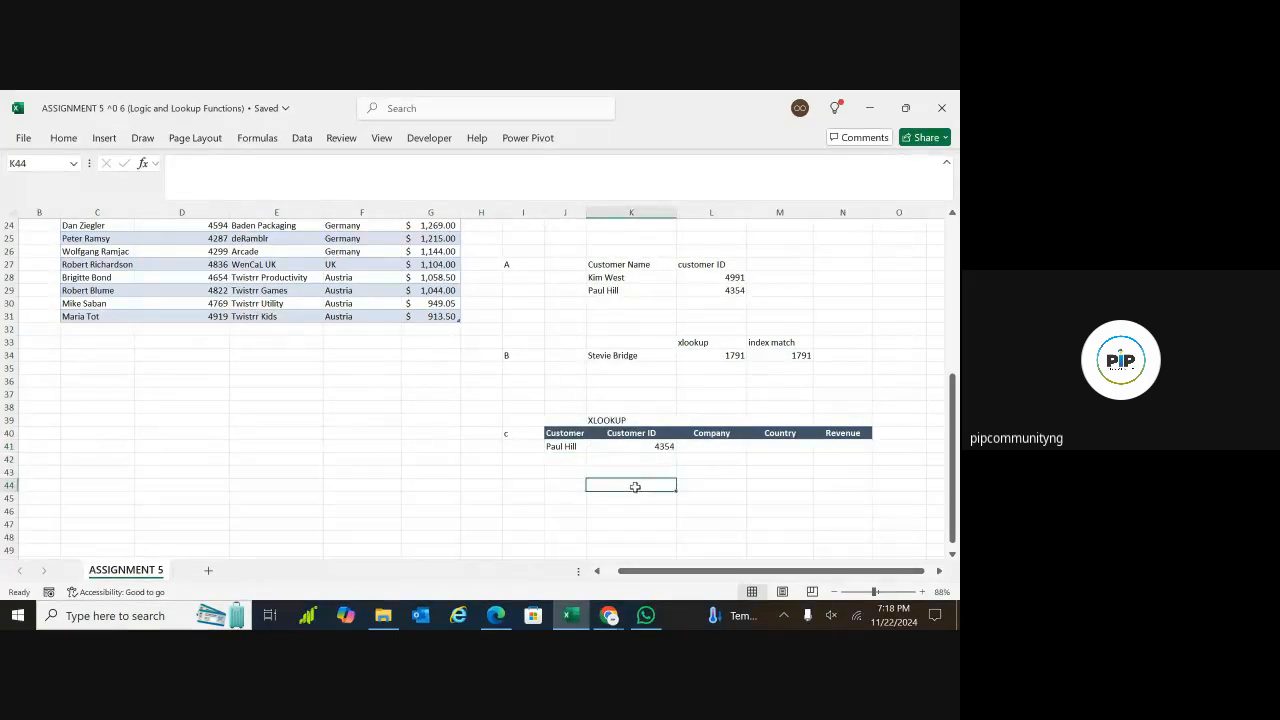
click(657, 447)
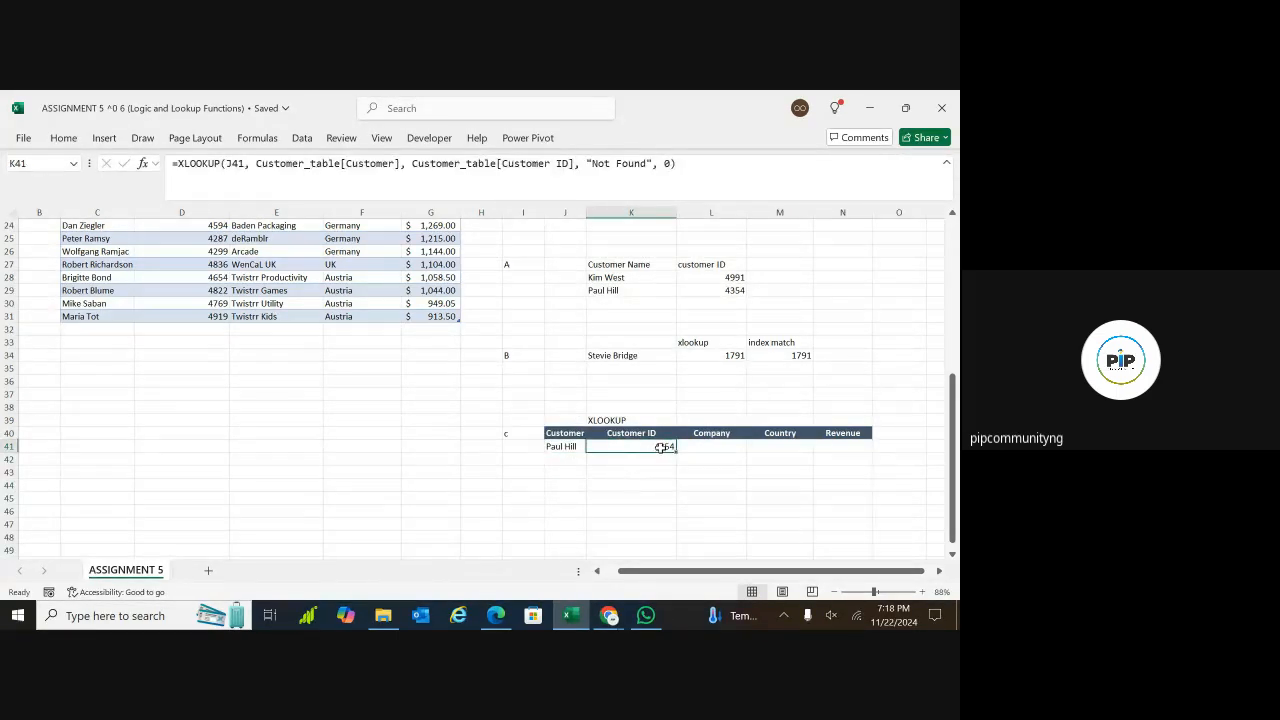
Begin an XLOOKUP formula in L41 under Company, with J41 as the lookup value
click(695, 449)
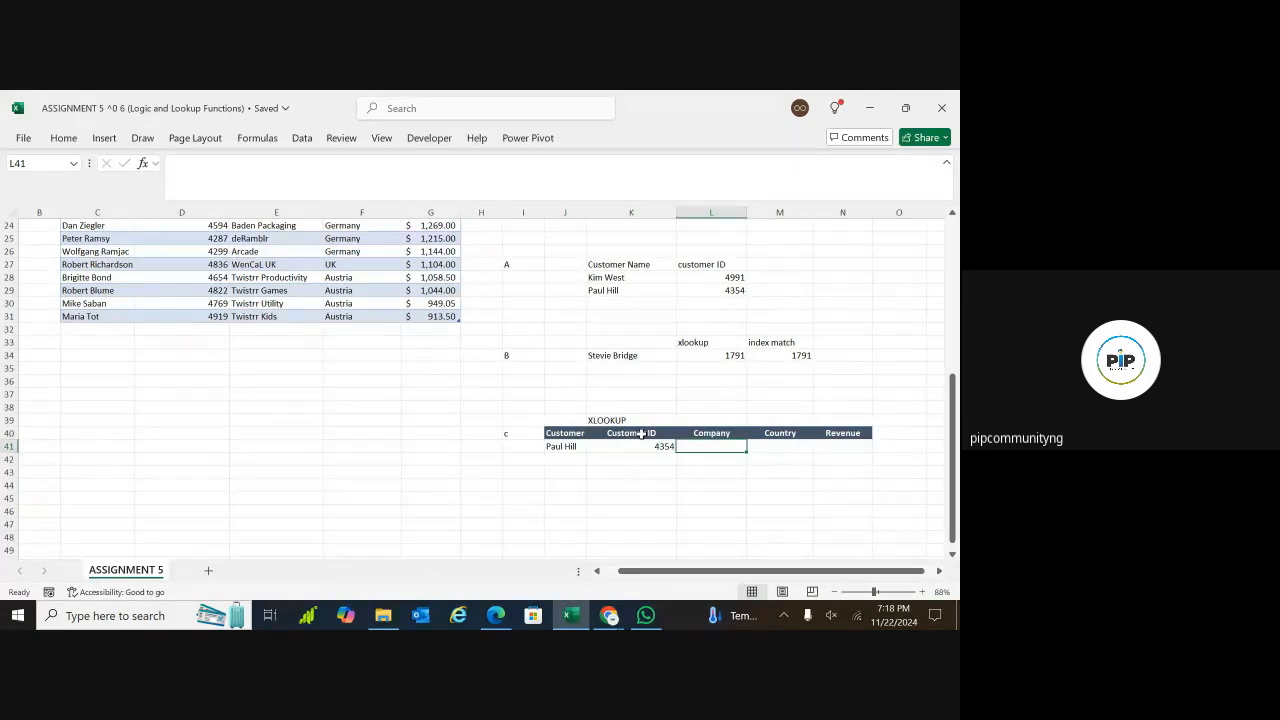
double_click(694, 447)
text(=xlo)
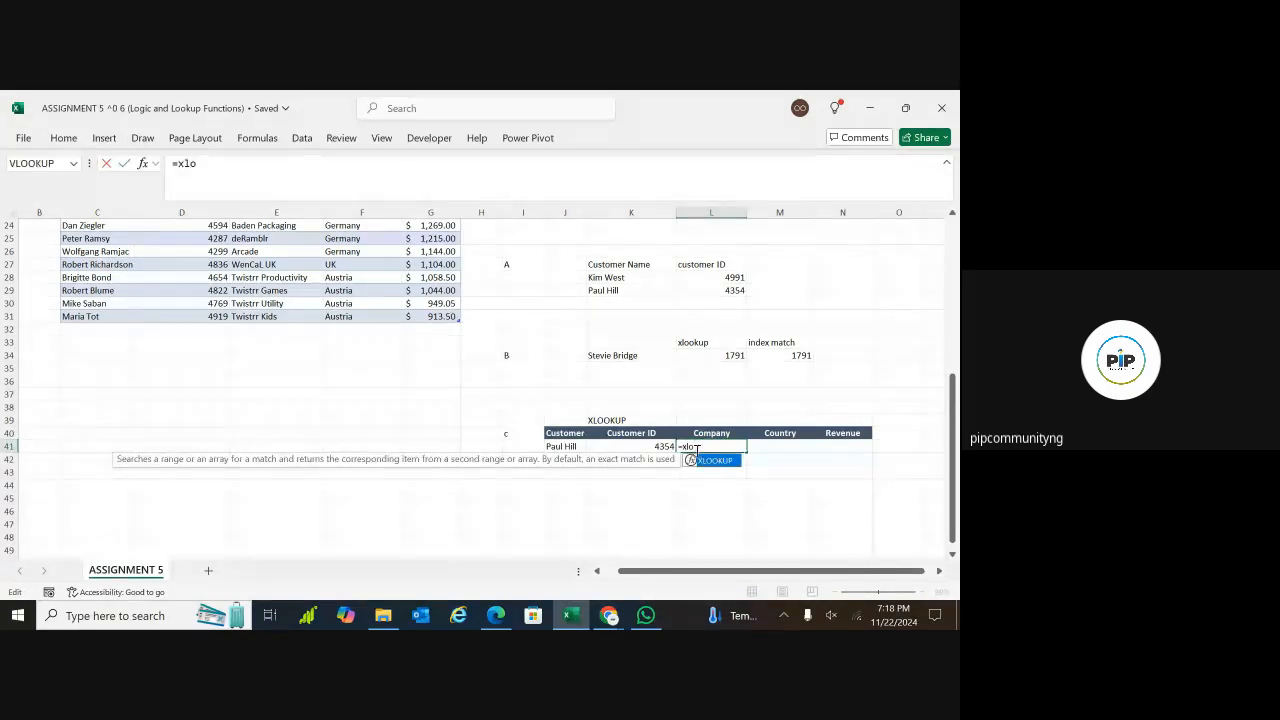
double_click(712, 461)
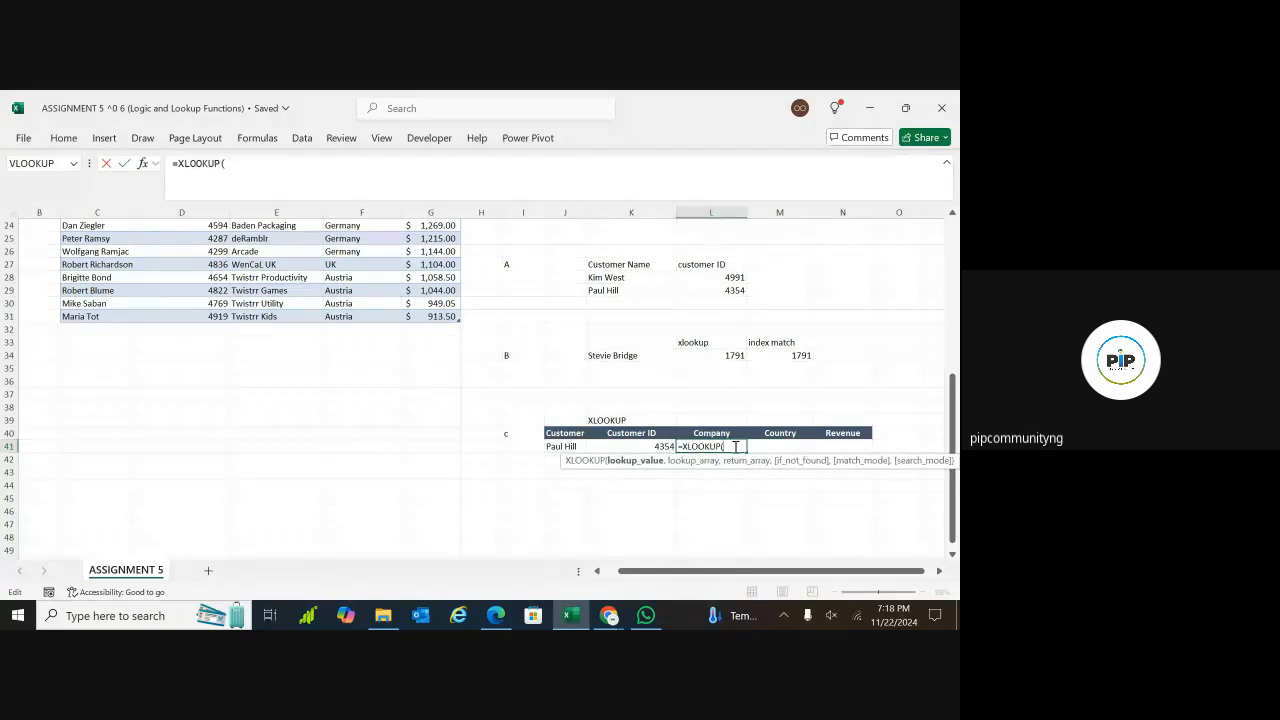
click(559, 449)
text(,)
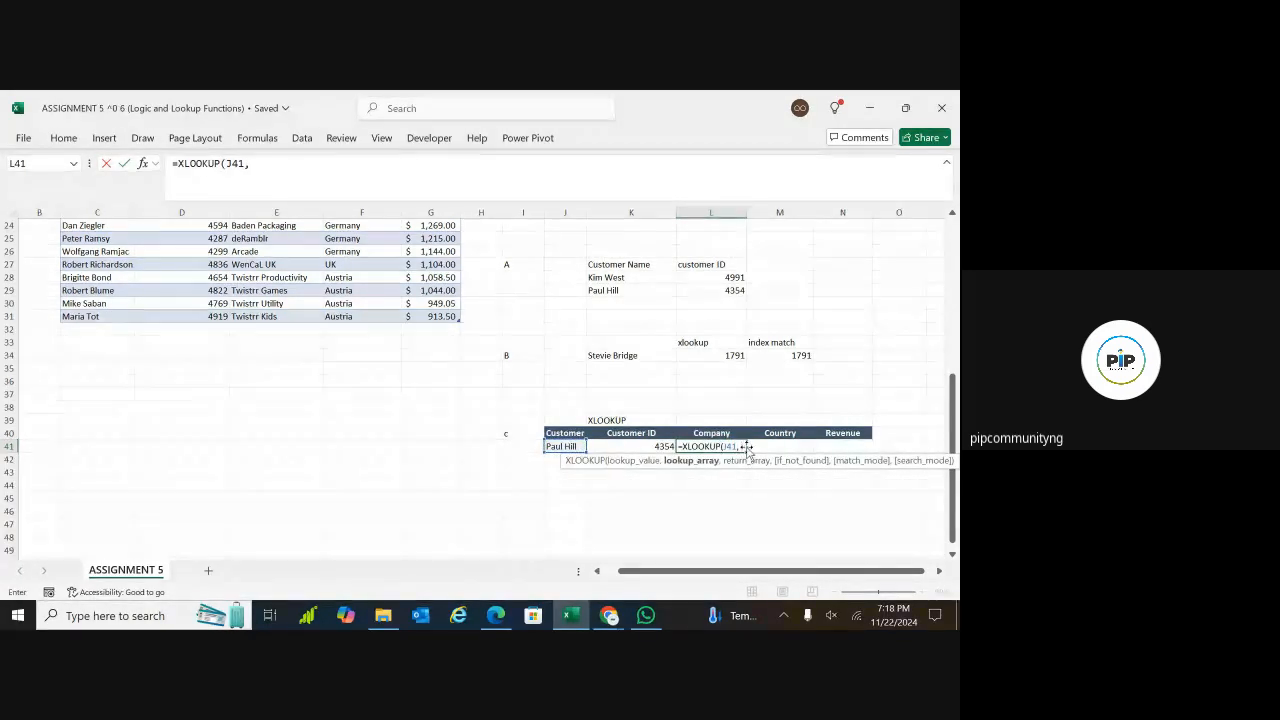
text( custo)
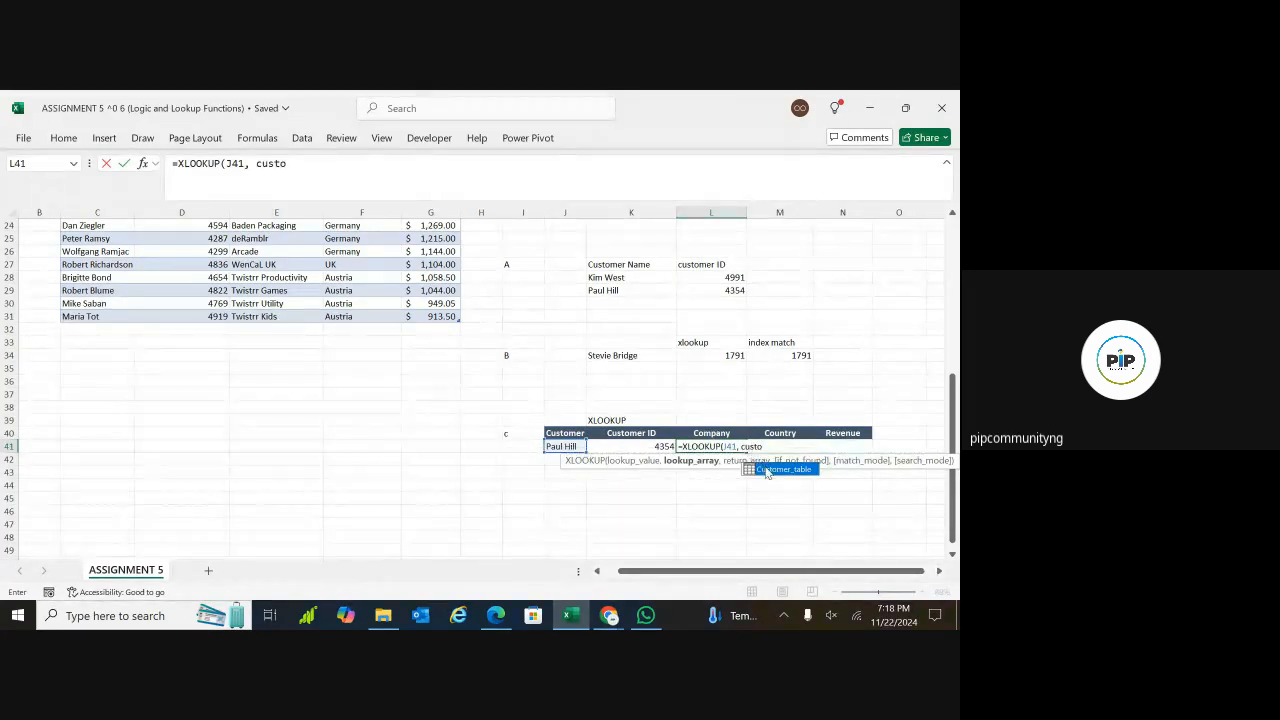
Use Customer_table[Customer] as the lookup array of the XLOOKUP in L41
double_click(770, 469)
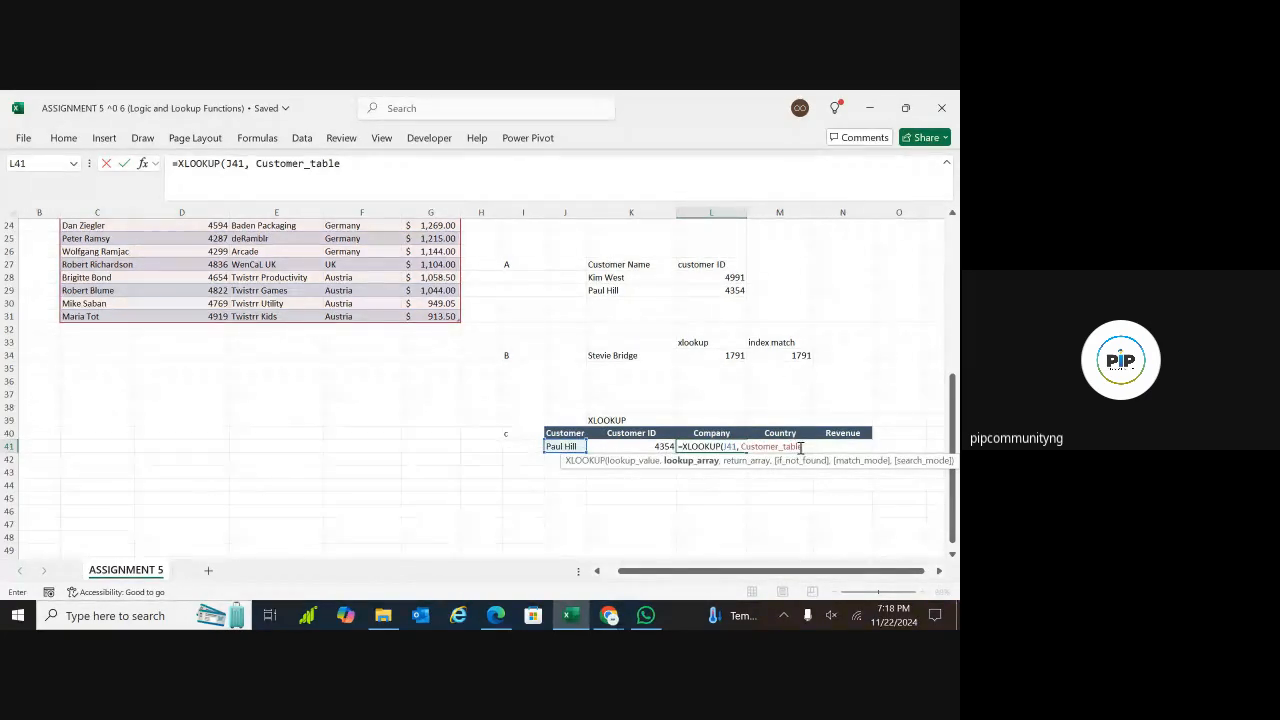
text([custo)
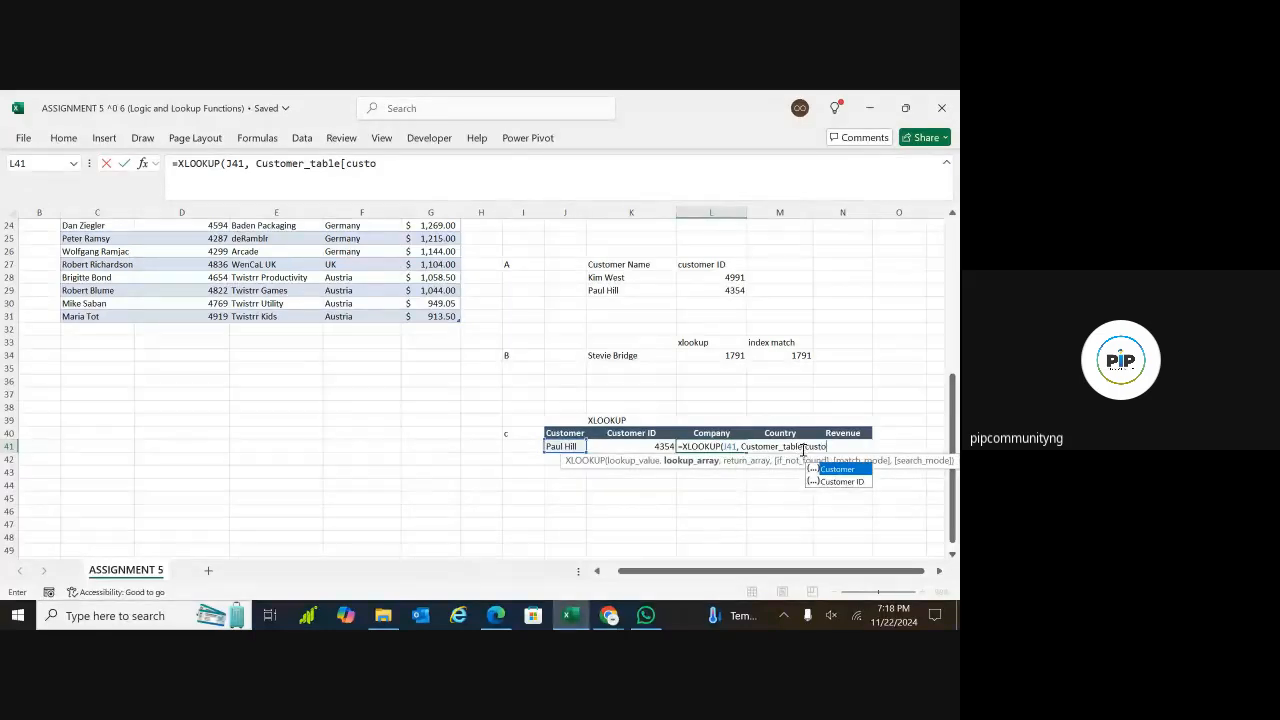
double_click(836, 469)
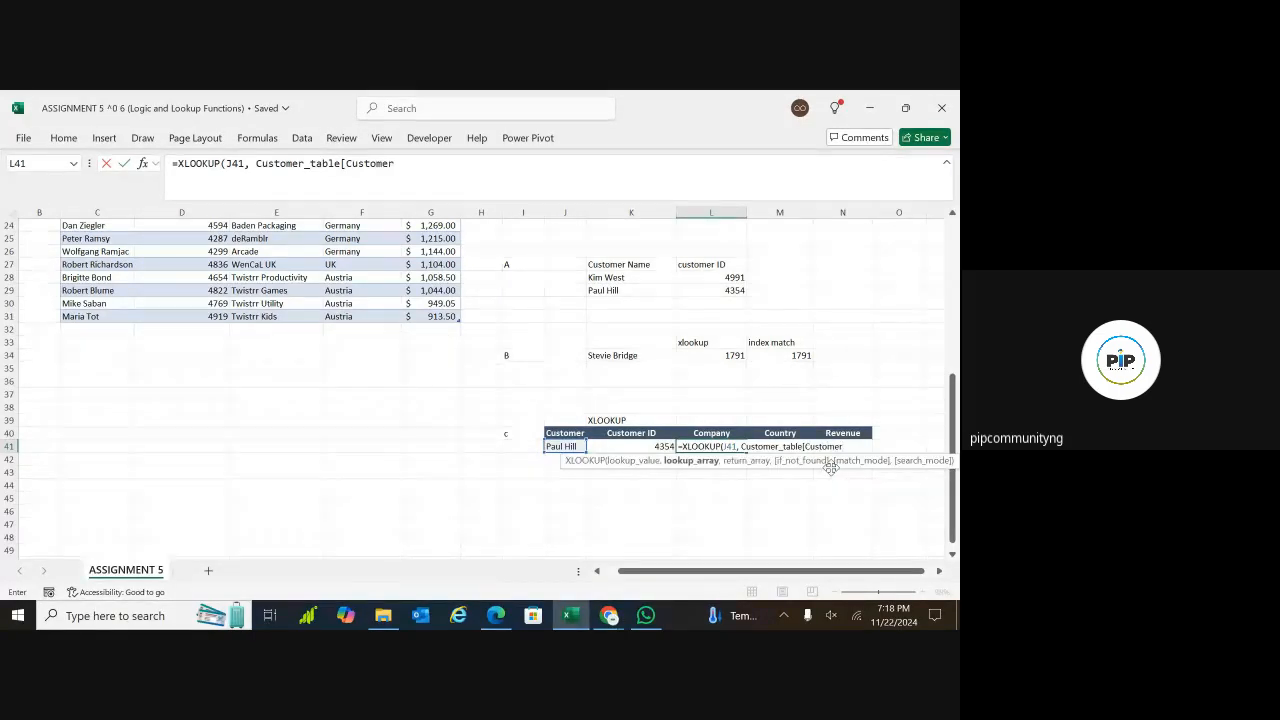
text(,)
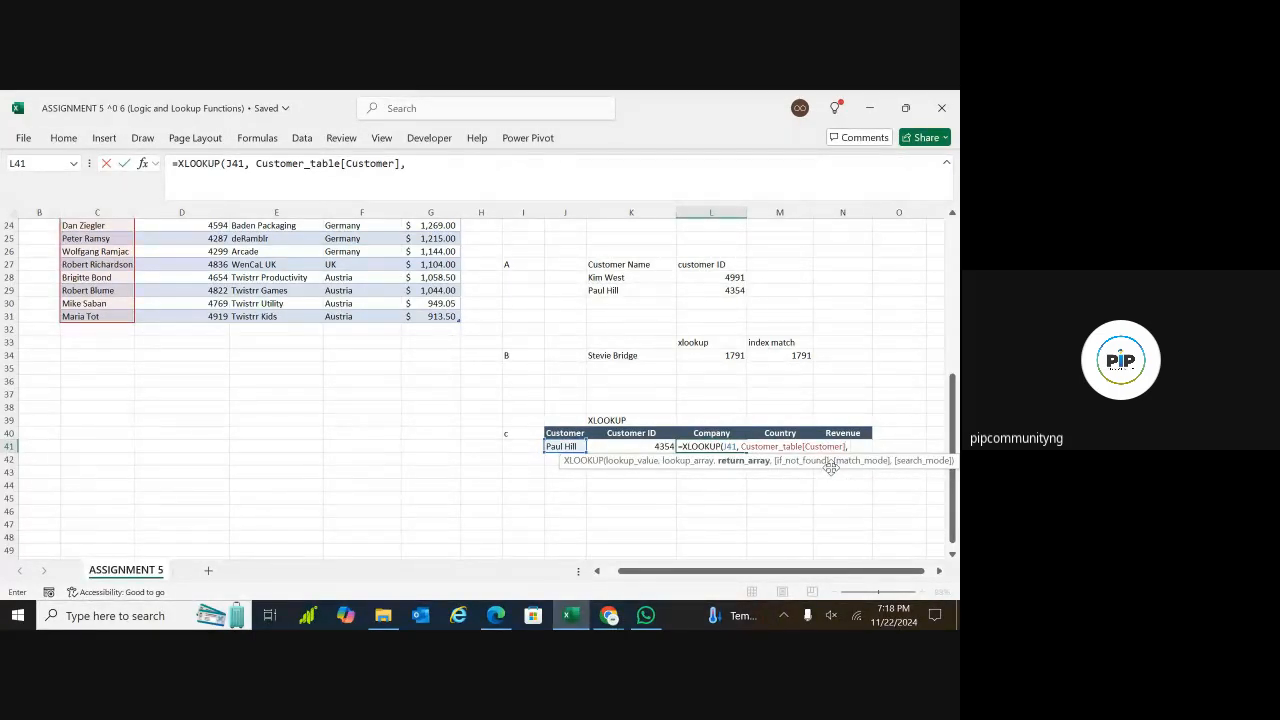
text( customer)
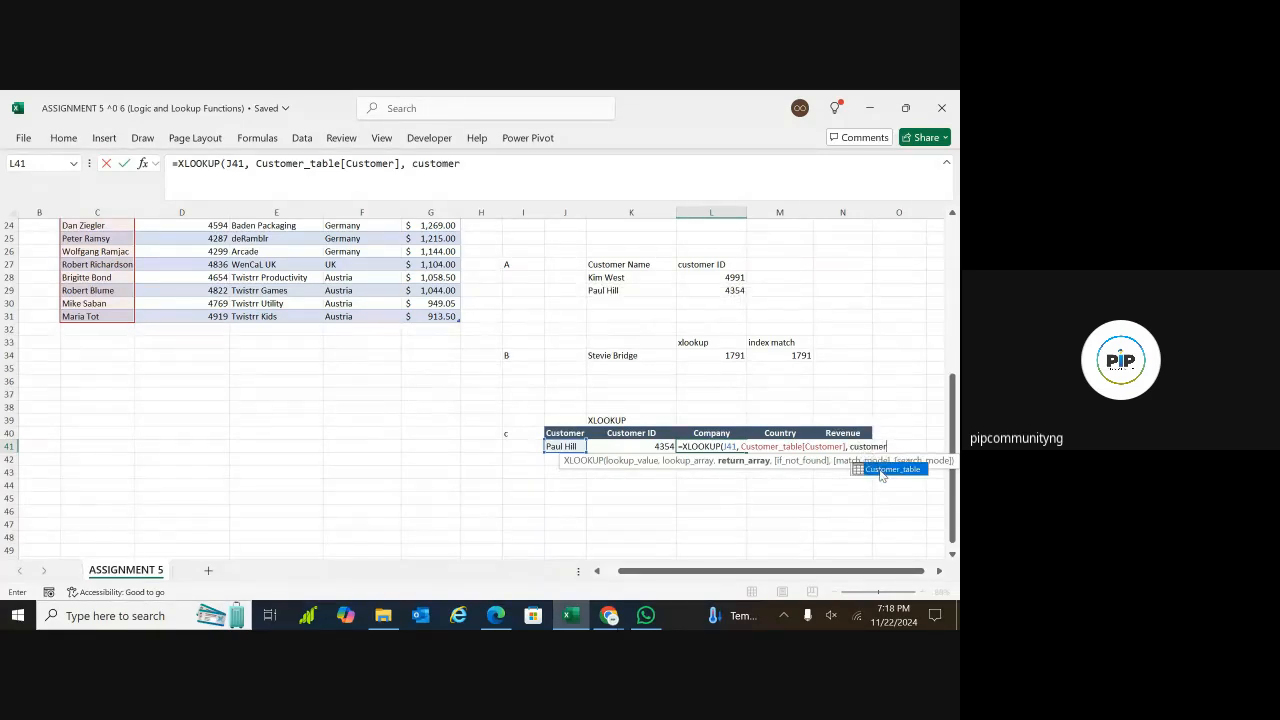
Set Customer_table[Company] as the return array of the XLOOKUP in L41
key(Tab)
text([c)
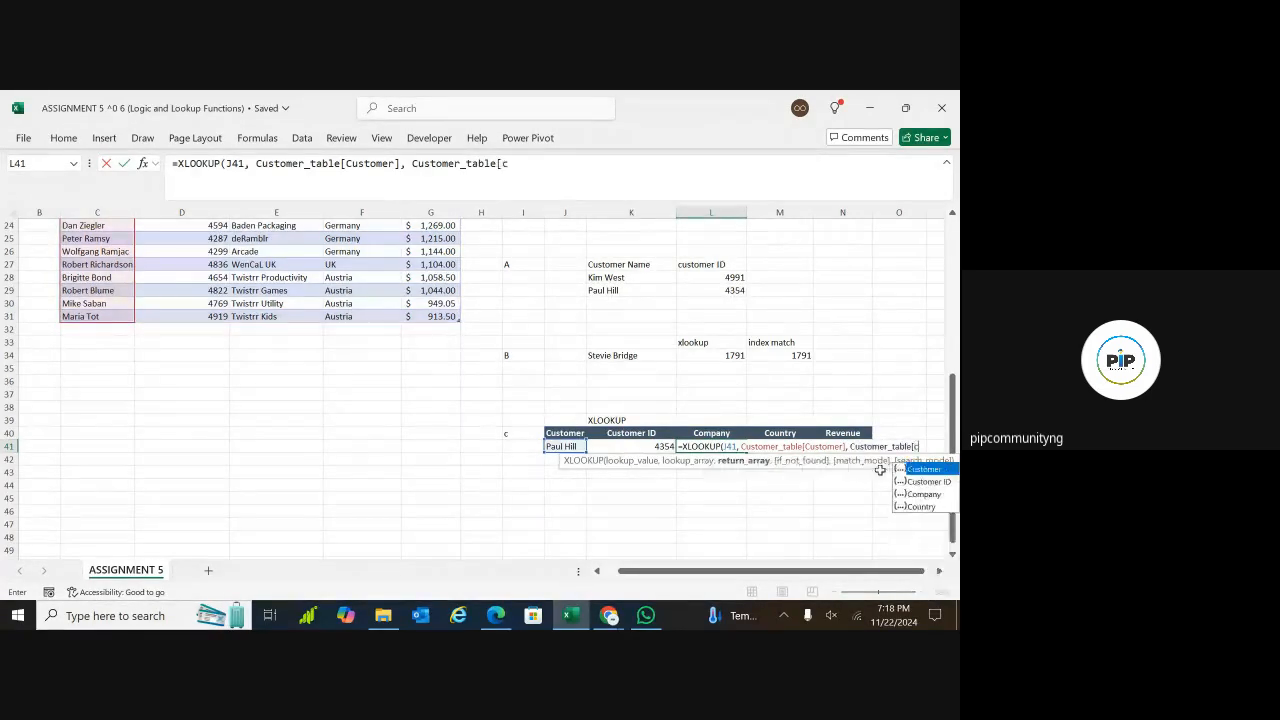
text(ompany)
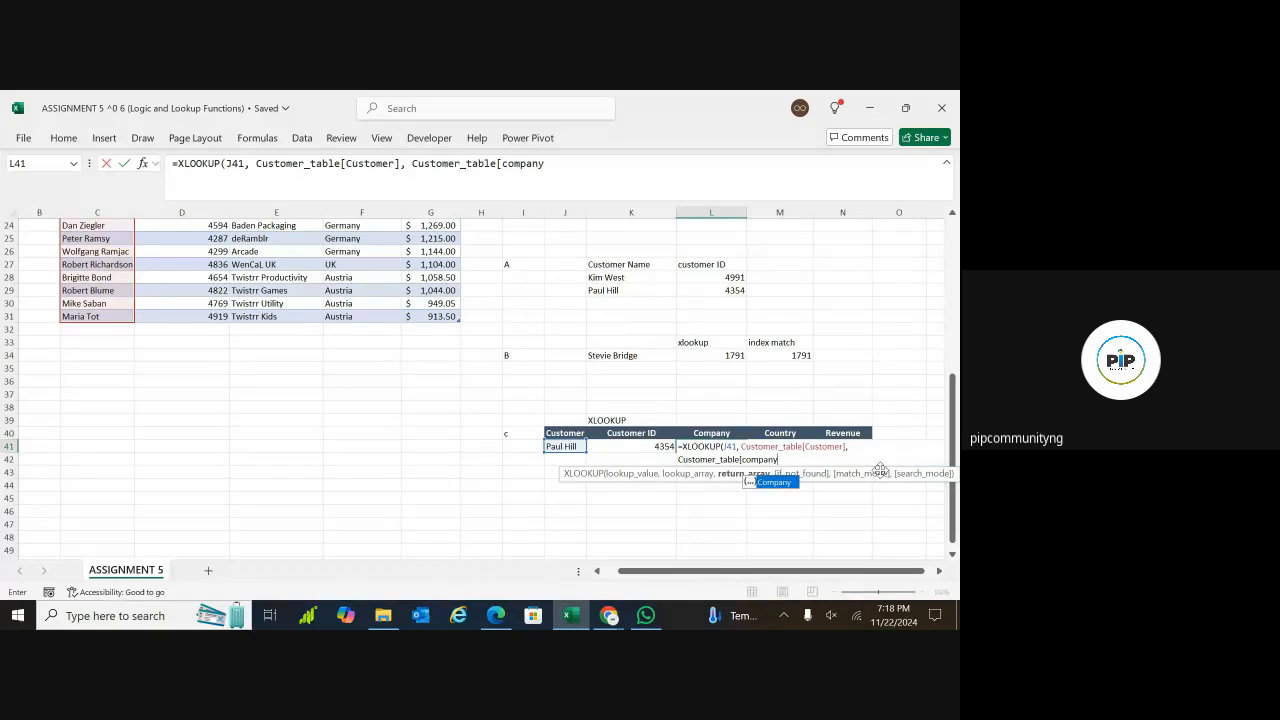
text(])
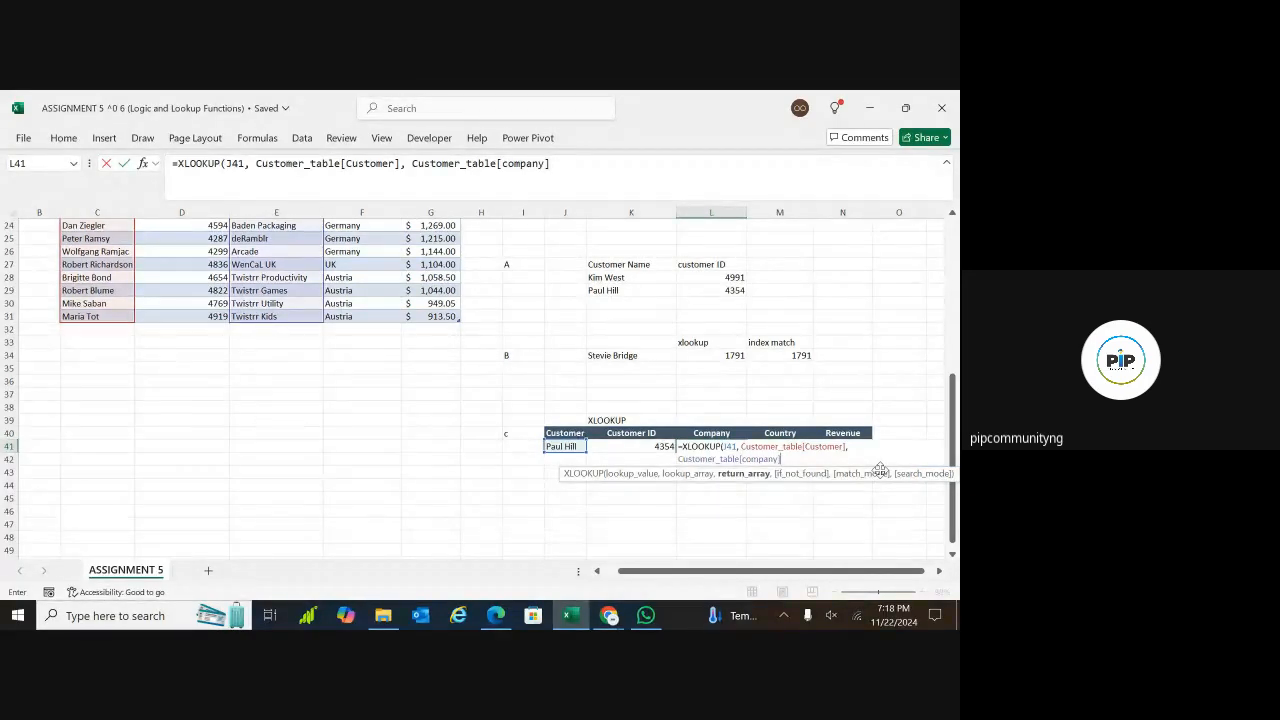
text(, "No)
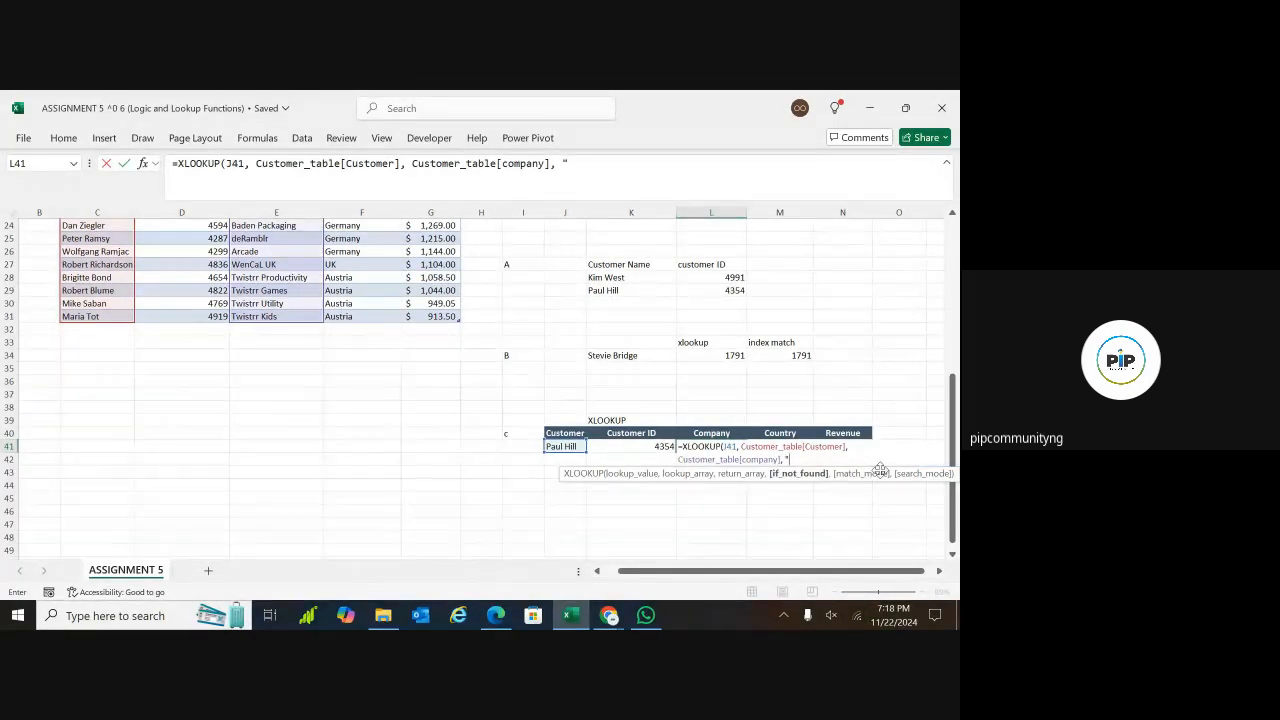
text(t Found)
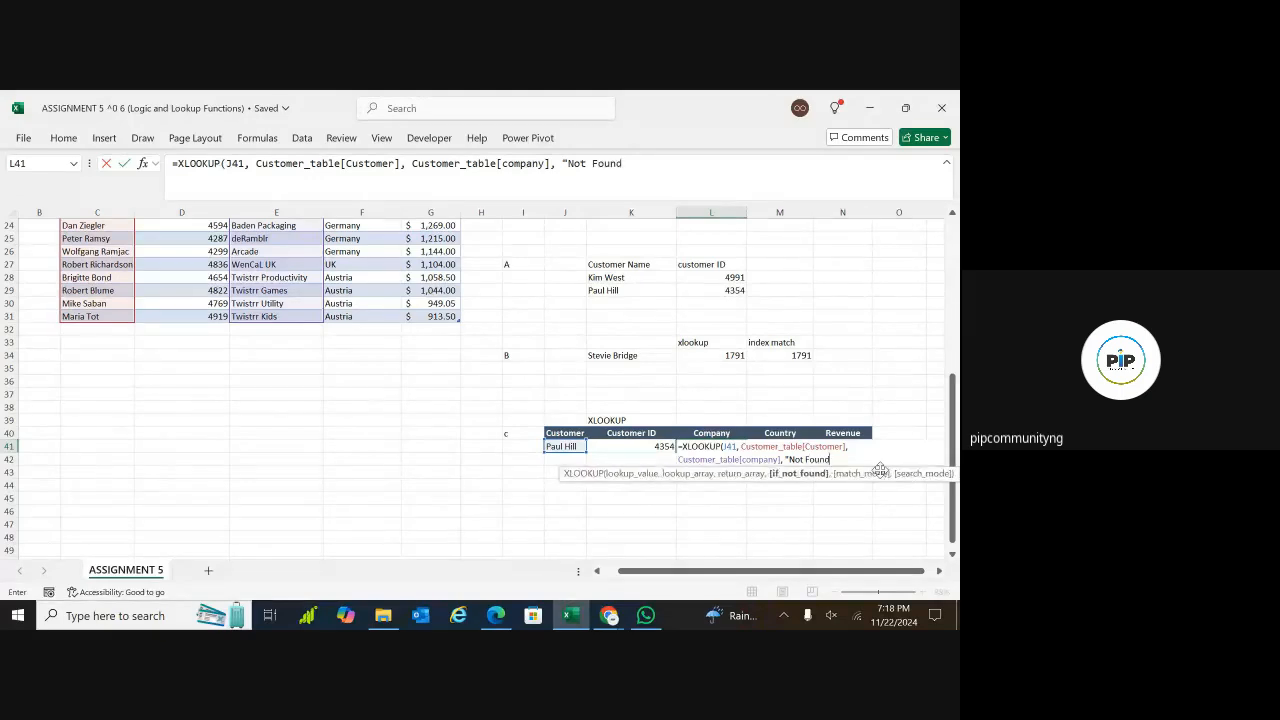
text(",)
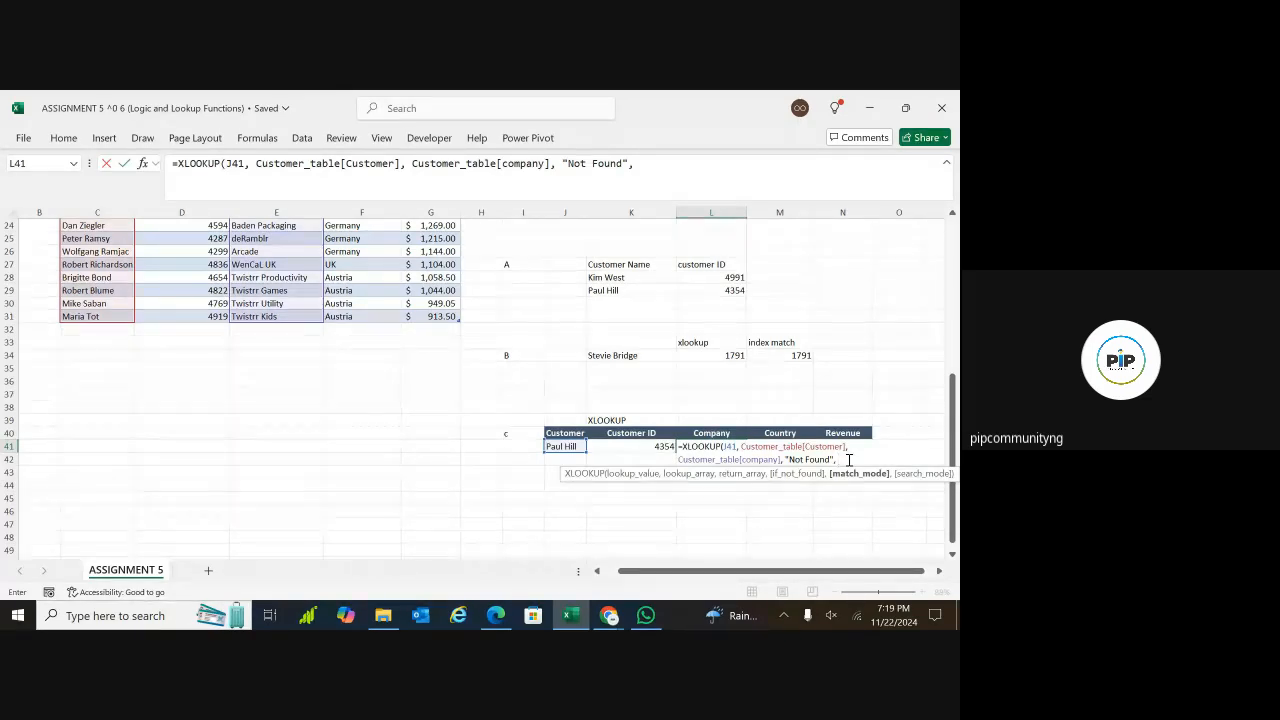
Complete L41's XLOOKUP with "Not Found" as the if-not-found text and match mode 0, and enter the formula
text(0)
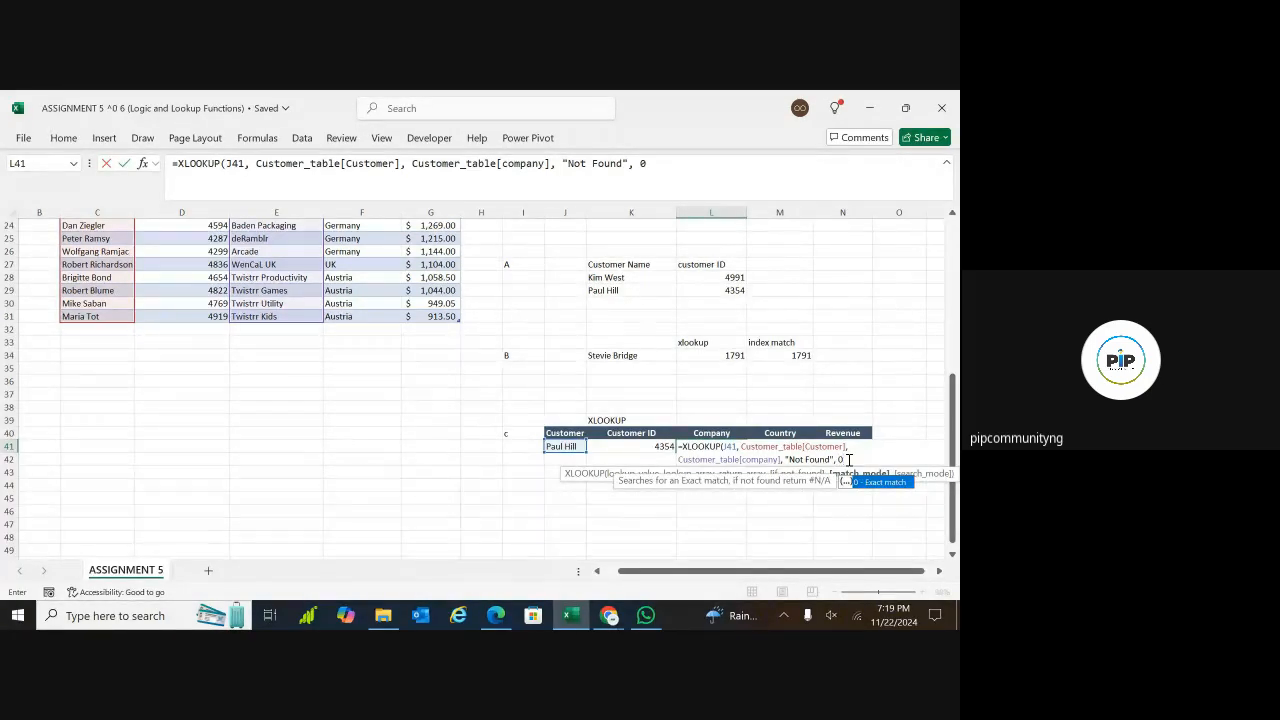
text())
key(Return)
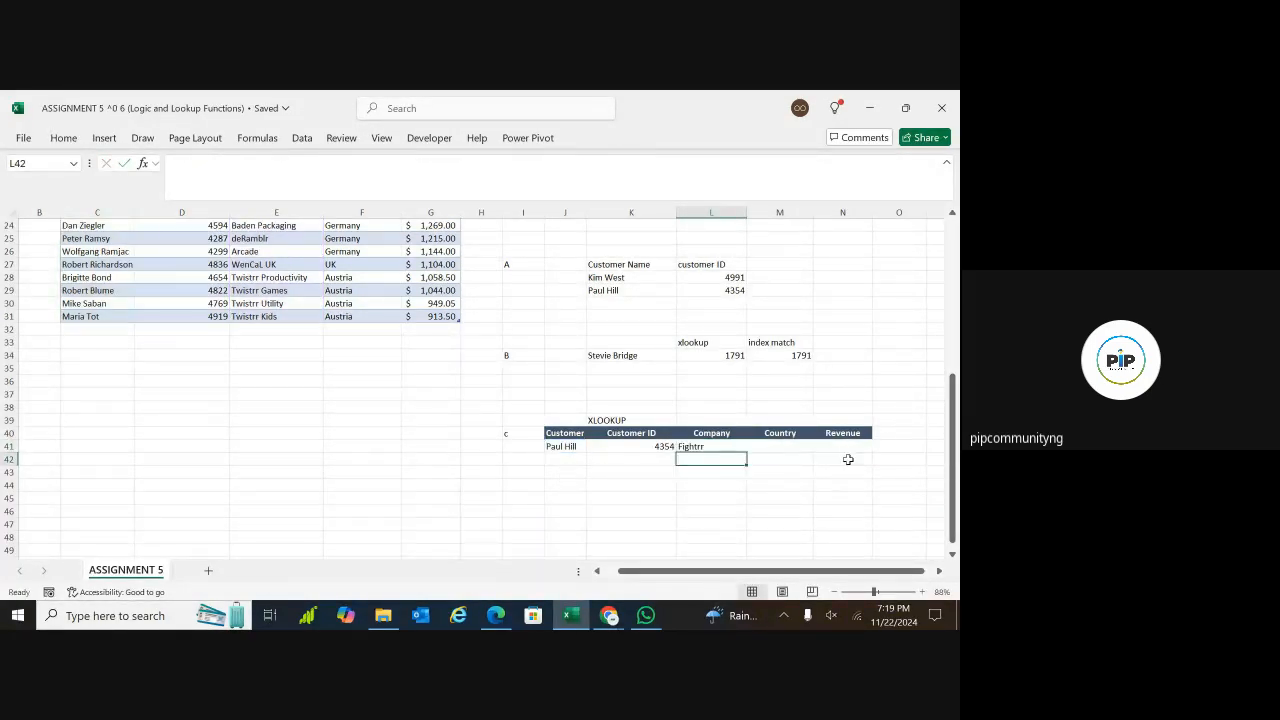
Switch J41's dropdown to the customer also listed in C25 to check the Company lookup in L41
click(710, 447)
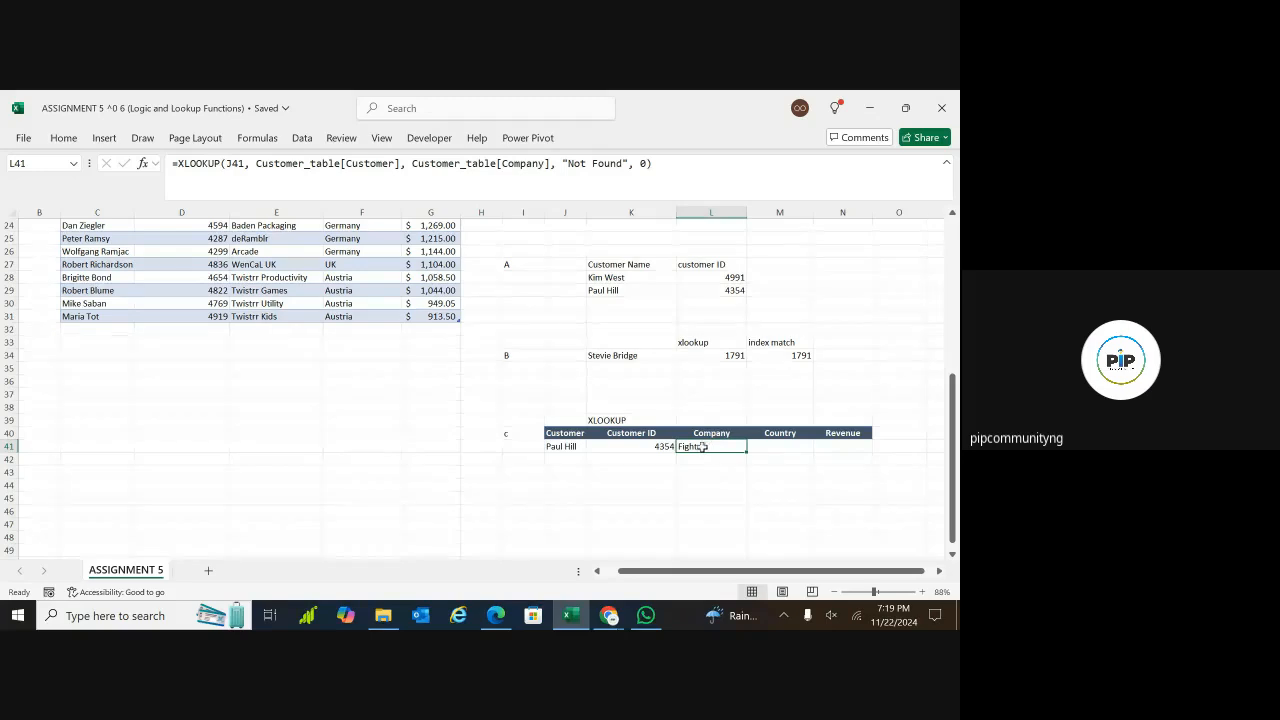
click(567, 448)
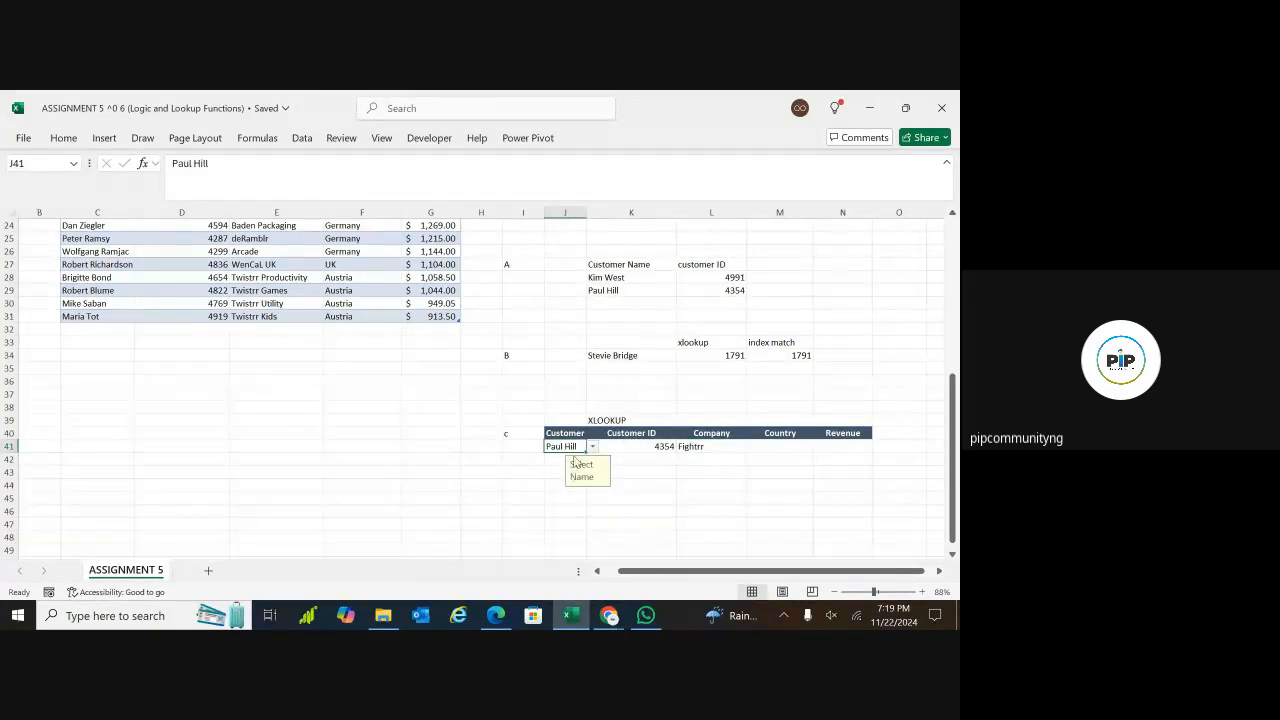
click(592, 447)
click(572, 433)
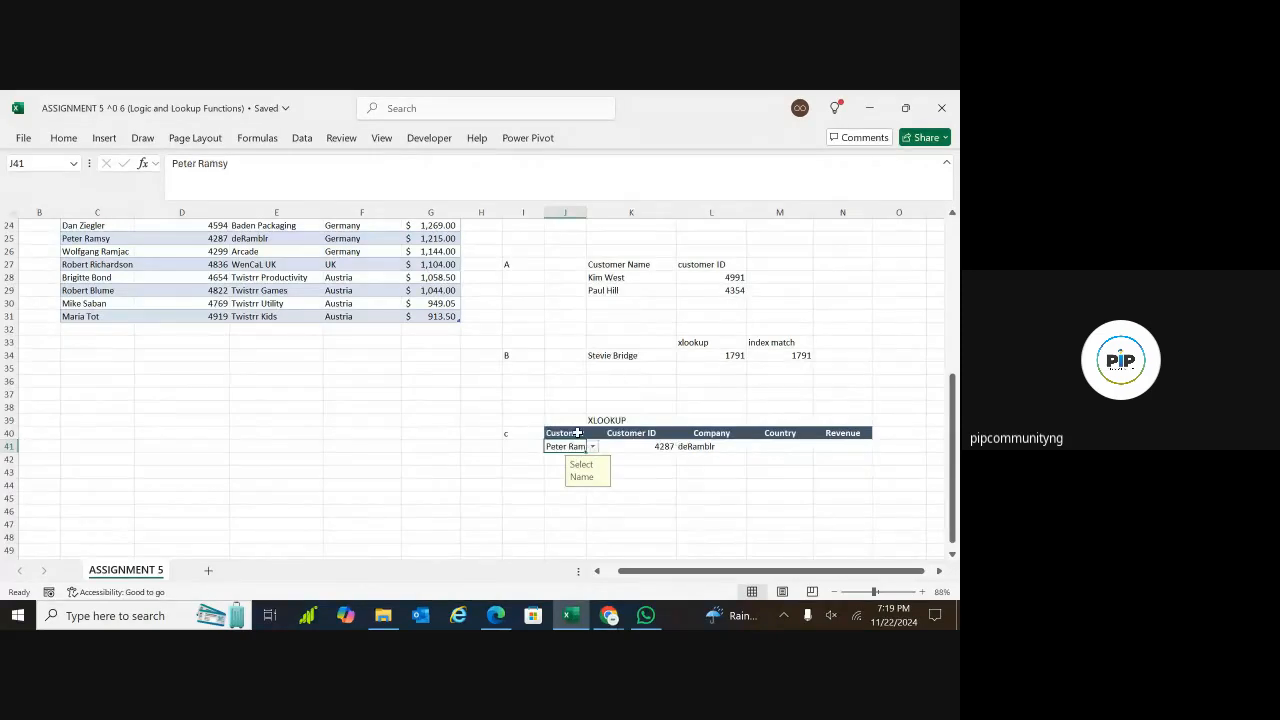
Copy the Company XLOOKUP formula from L41 into M41 under Country
click(700, 448)
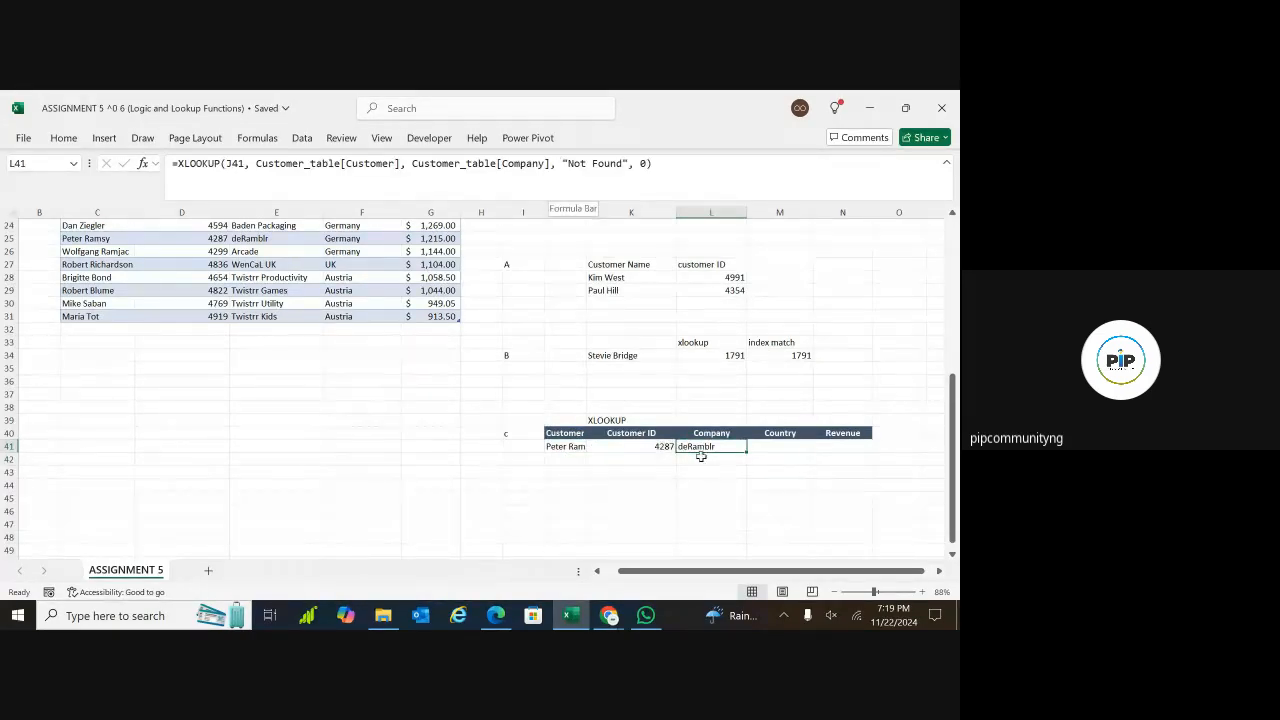
key(ctrl+c)
click(773, 449)
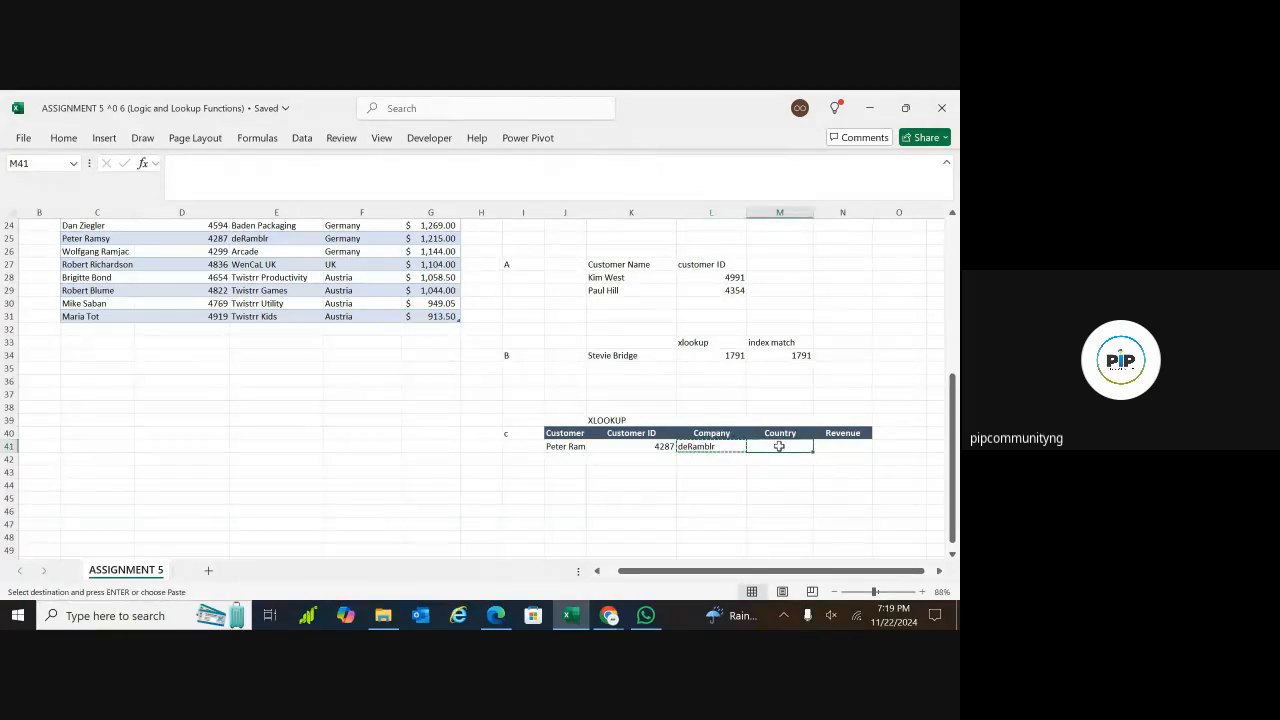
key(ctrl+v)
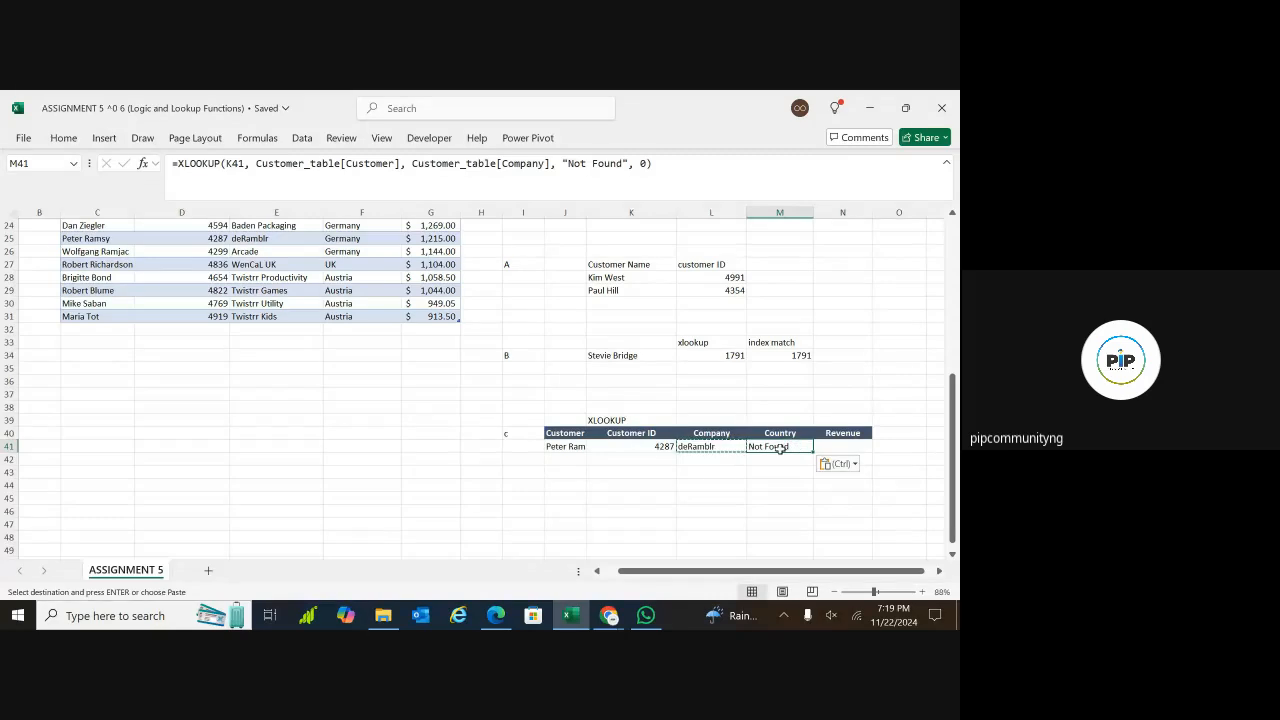
Change the lookup value of M41's XLOOKUP to the absolute reference $J$41
click(638, 487)
click(769, 448)
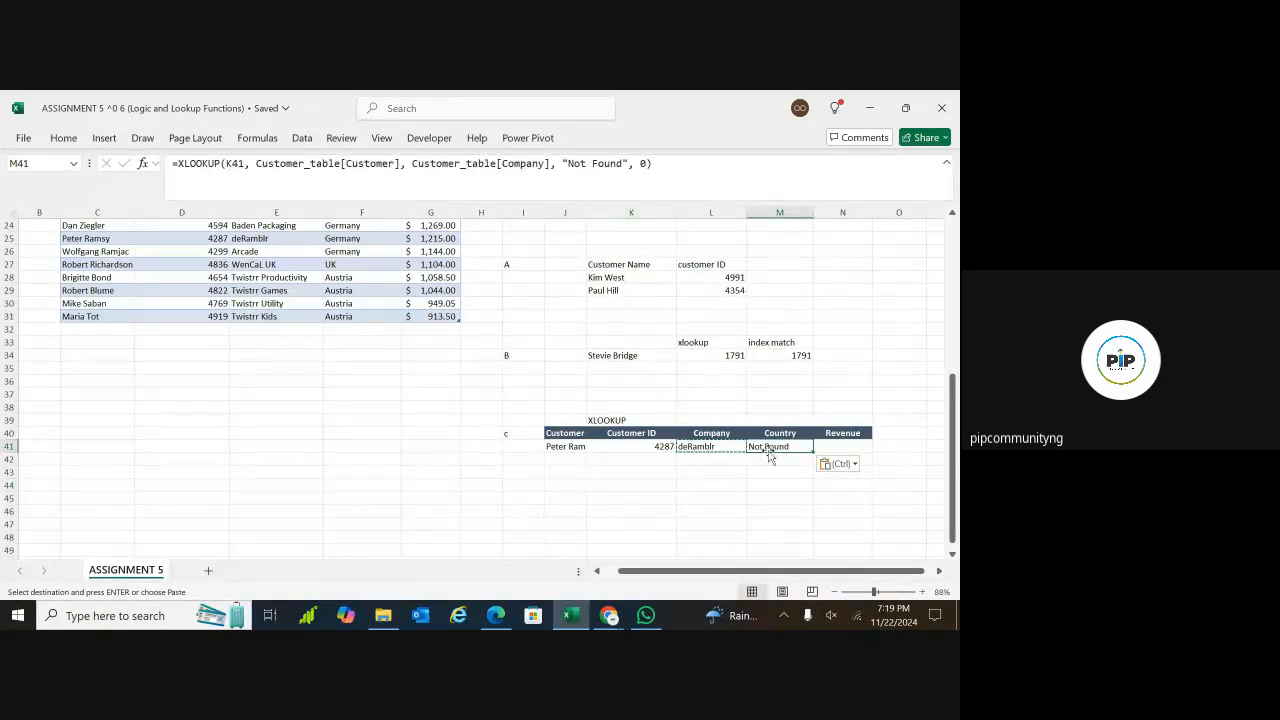
click(234, 165)
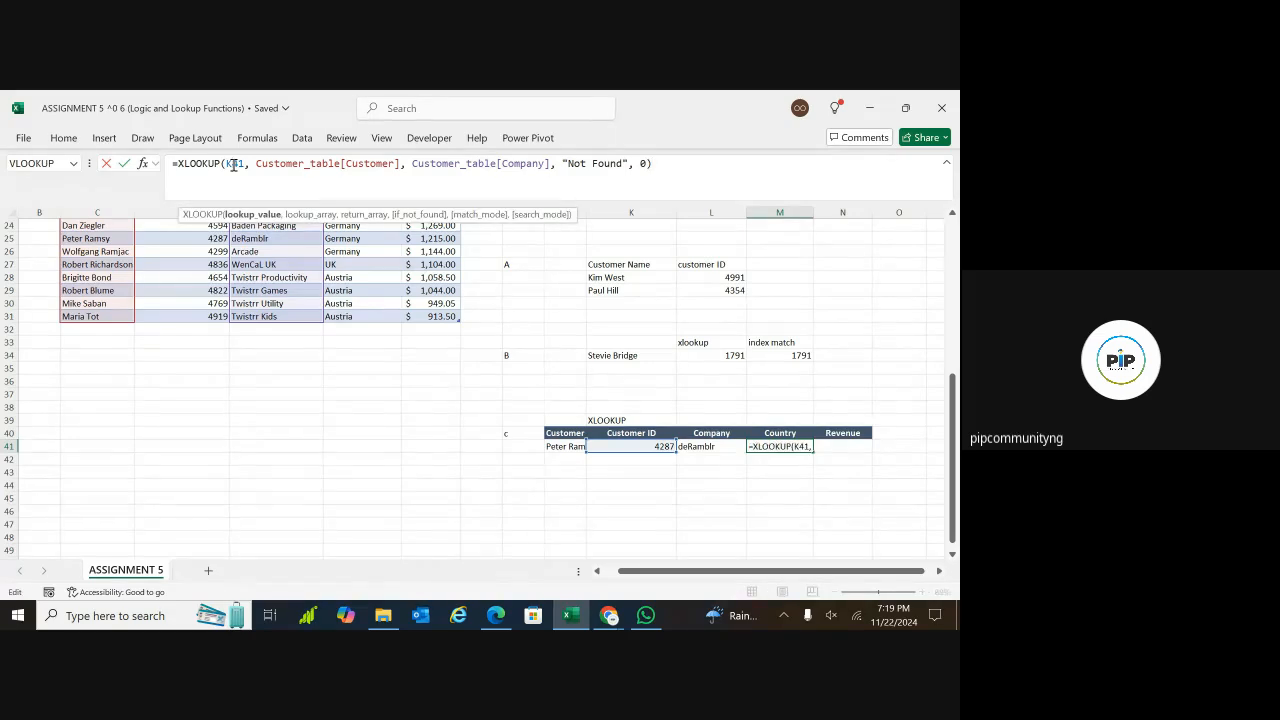
key(BackSpace)
text(J)
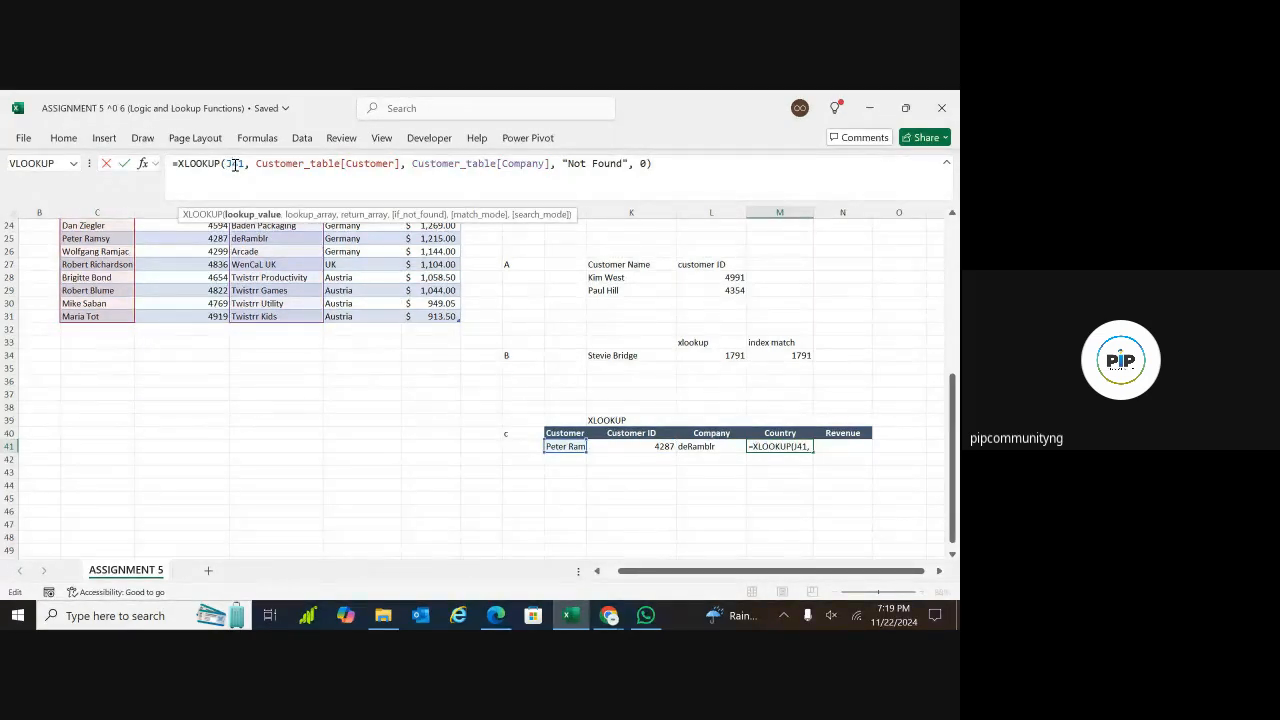
key(F4)
Change the return array of M41's XLOOKUP to Customer_table[Country], review its remaining arguments and enter the formula
click(284, 174)
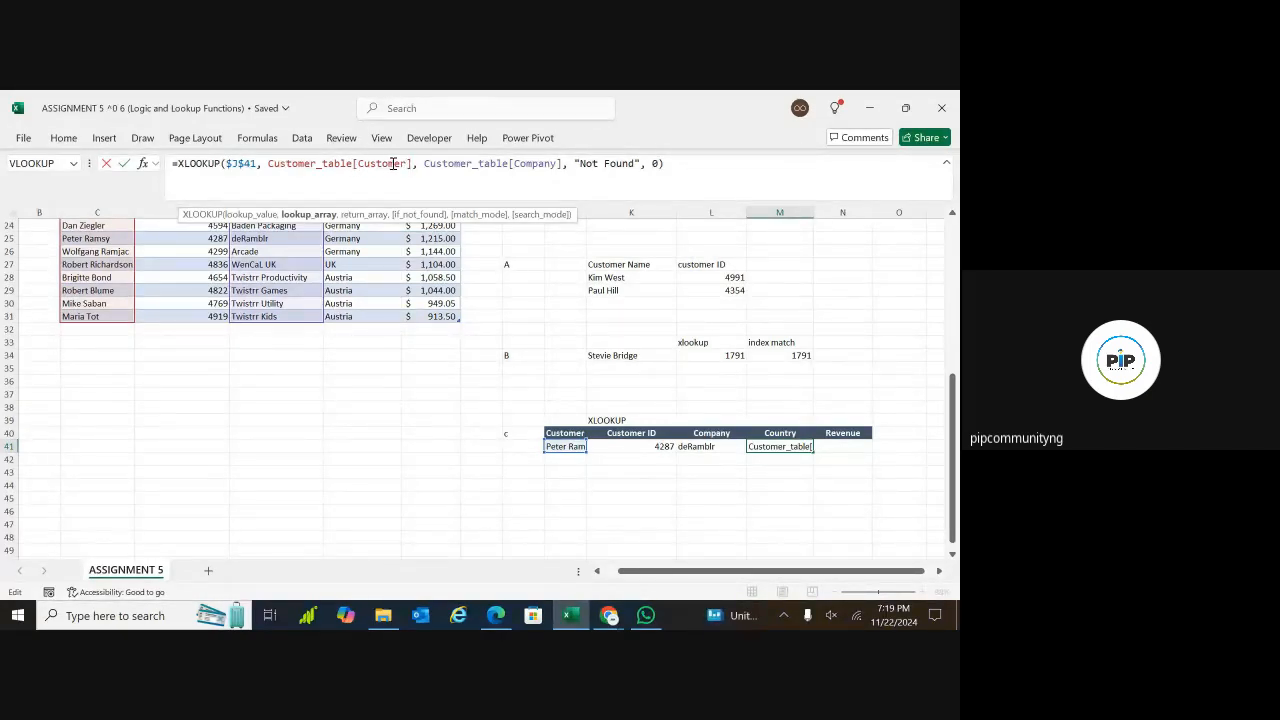
click(500, 167)
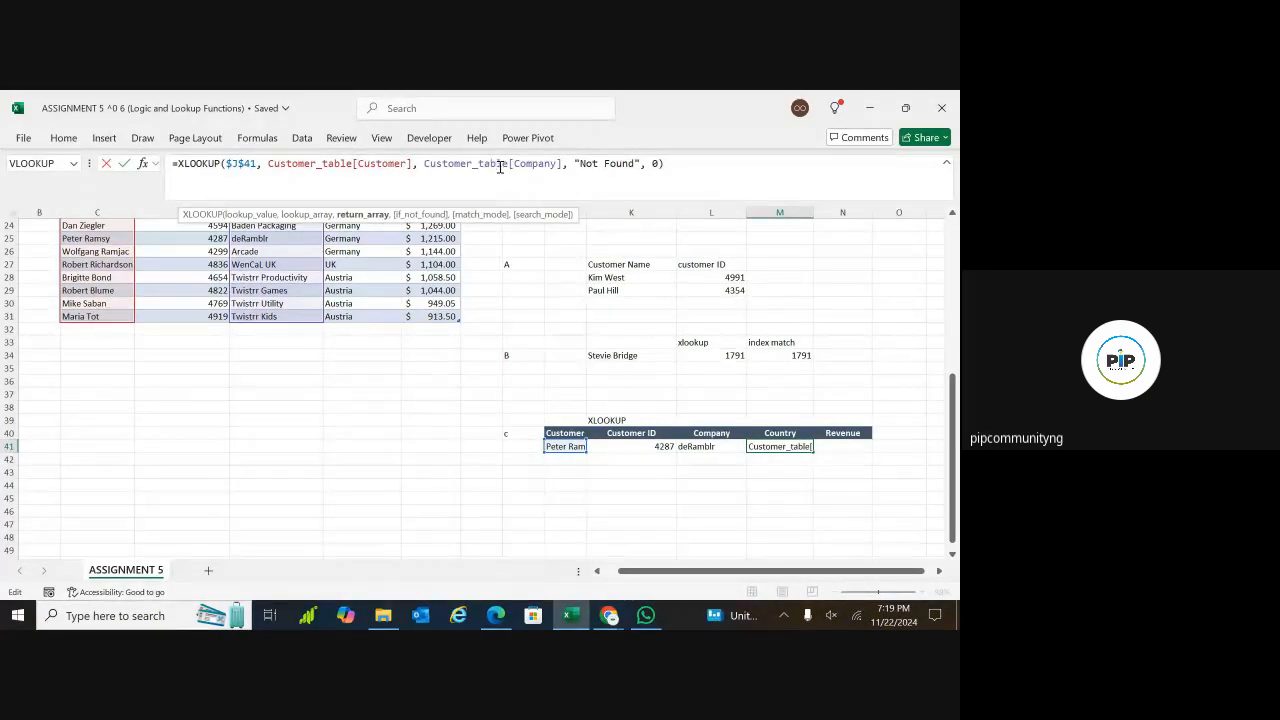
click(559, 163)
key(BackSpace)
key(BackSpace)
key(BackSpace)
key(BackSpace)
key(BackSpace)
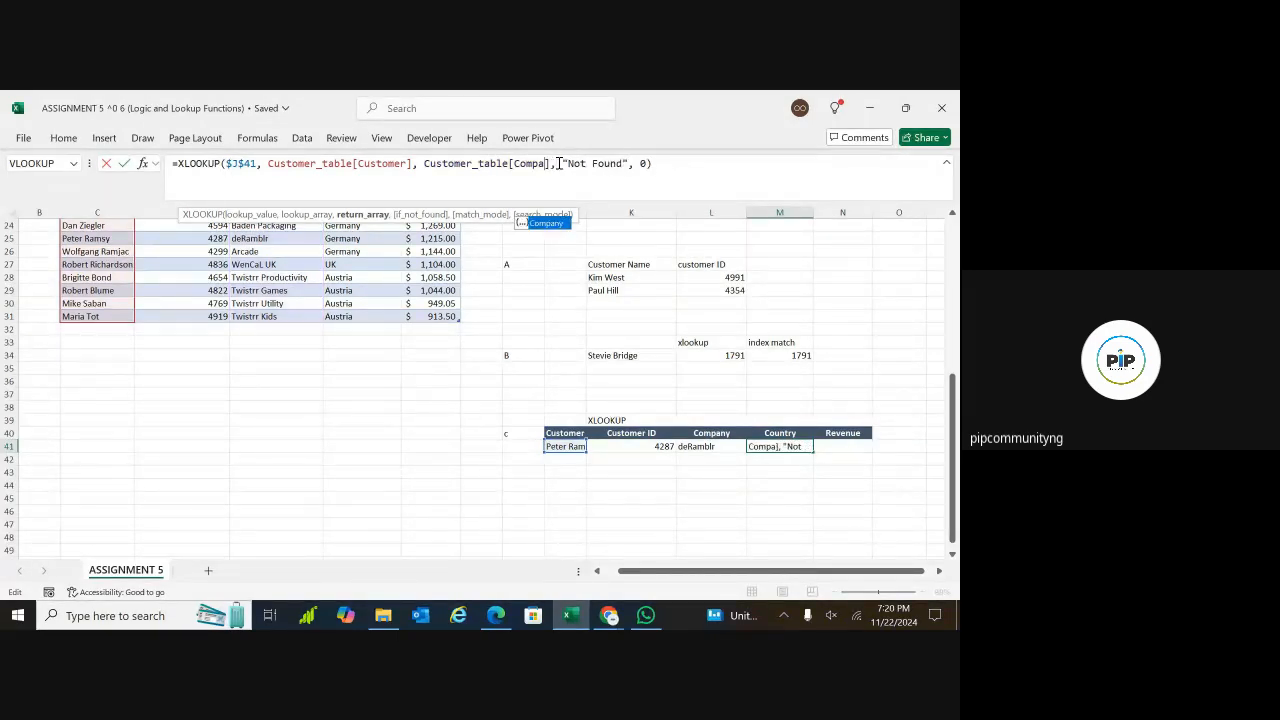
text(untry)
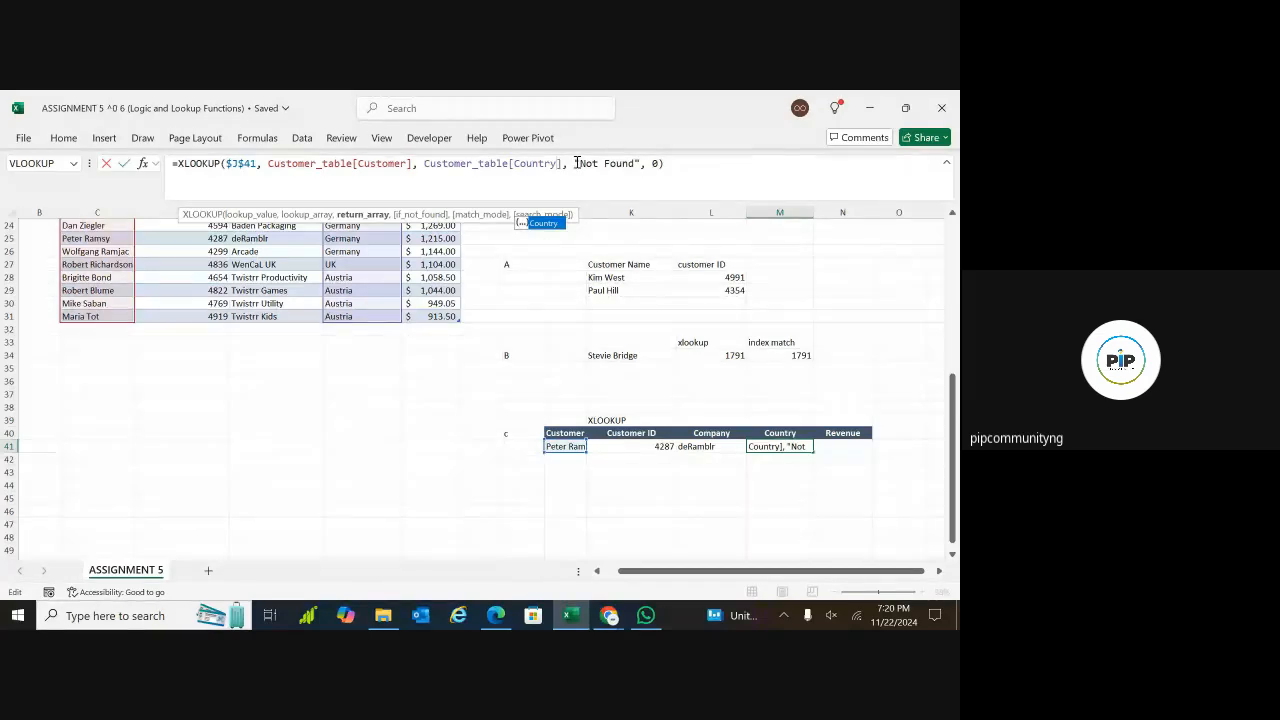
click(585, 163)
click(607, 165)
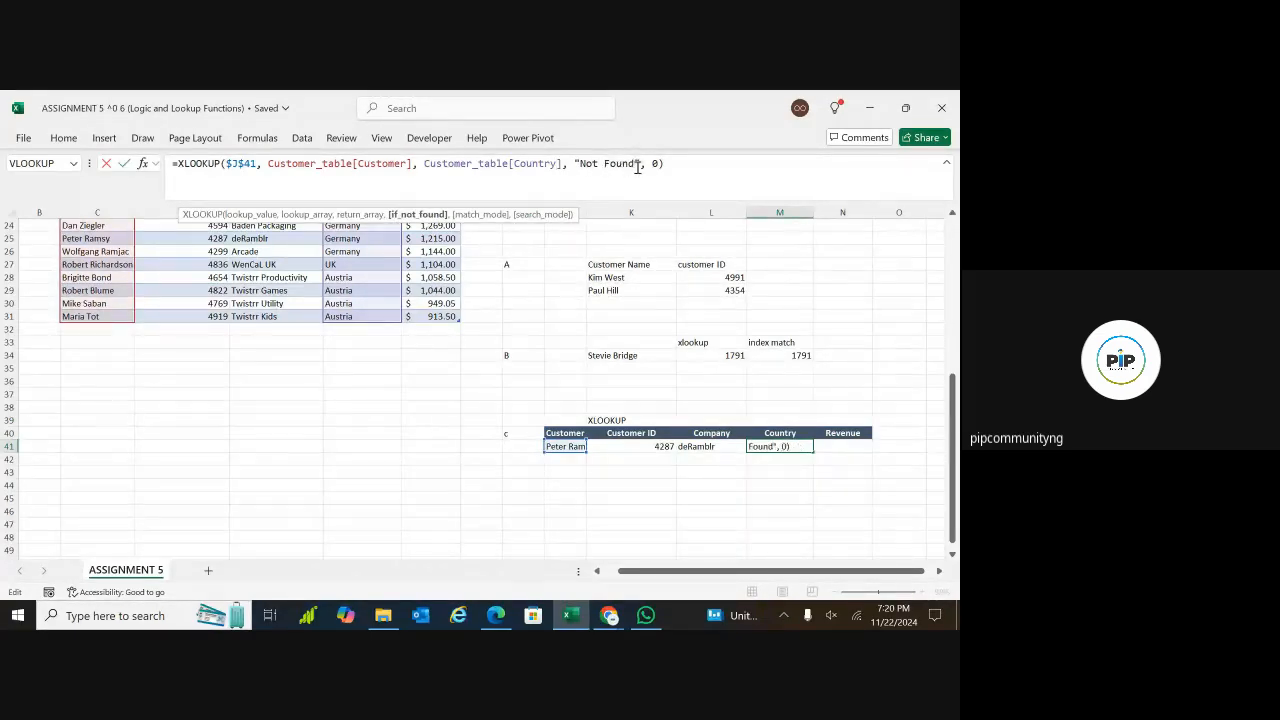
click(651, 165)
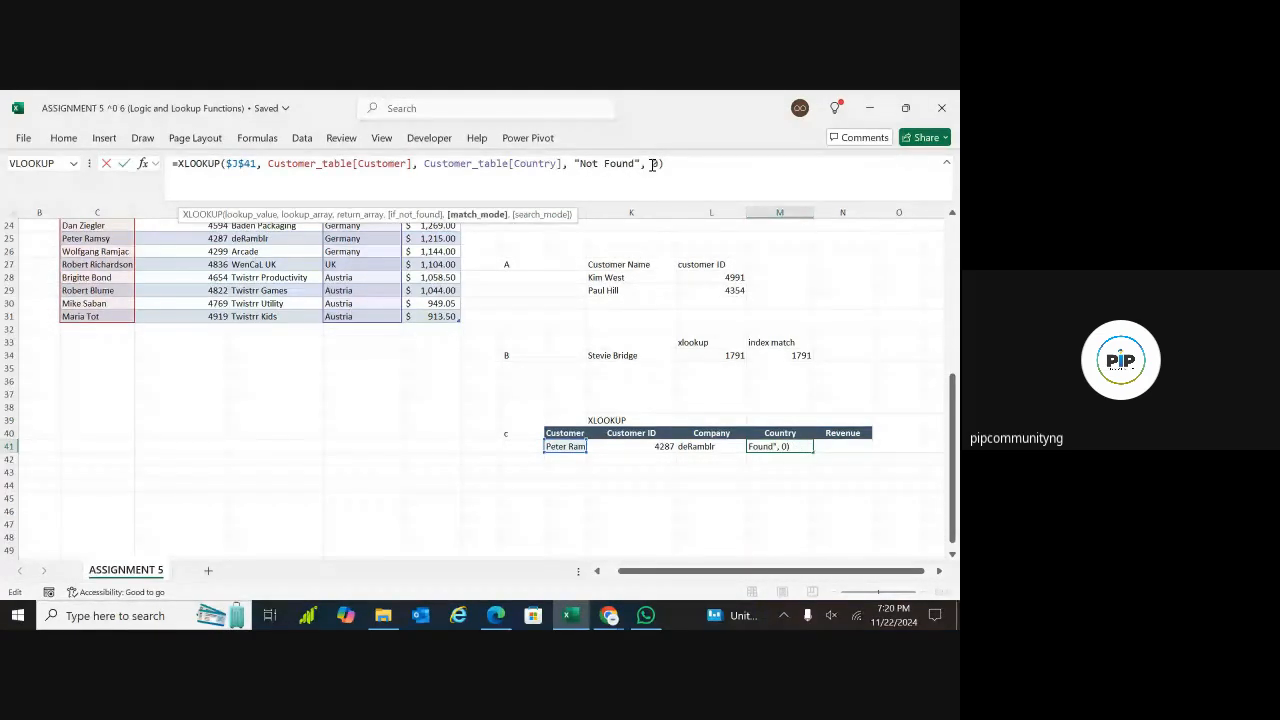
key(Return)
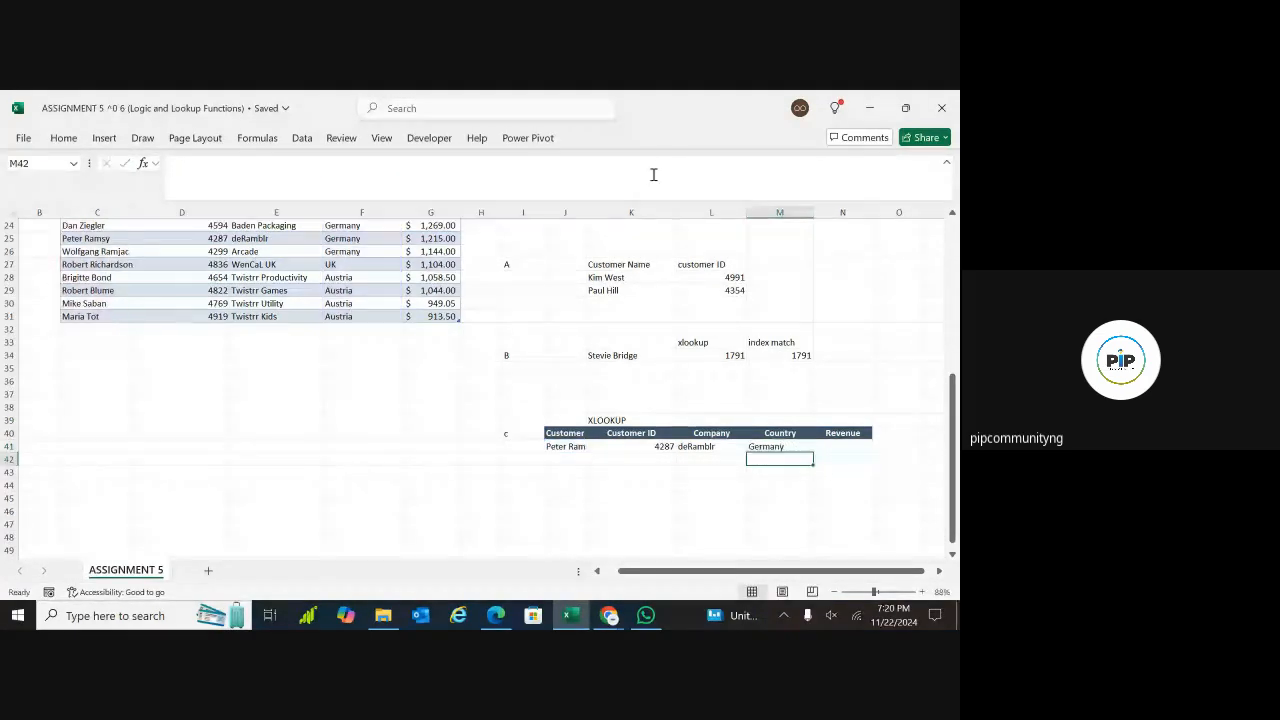
Copy the Country XLOOKUP formula from M41 into N41 under Revenue
click(793, 446)
key(ctrl+c)
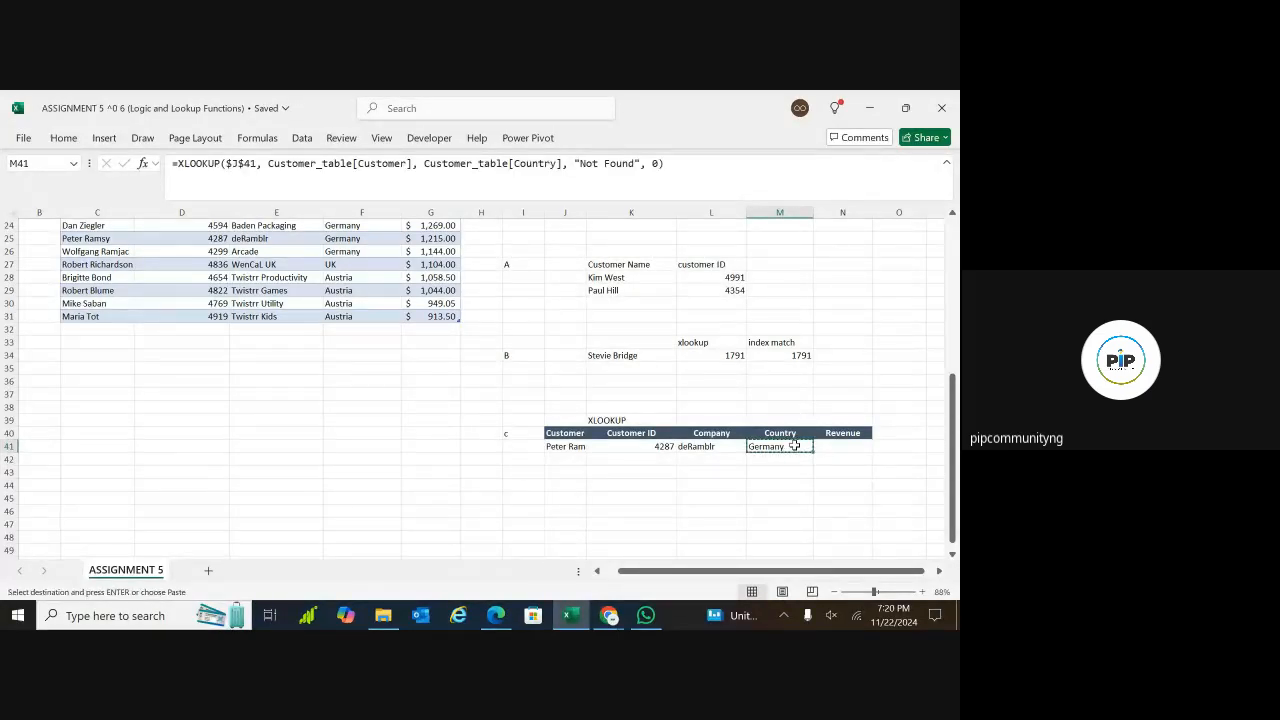
click(831, 446)
key(ctrl+v)
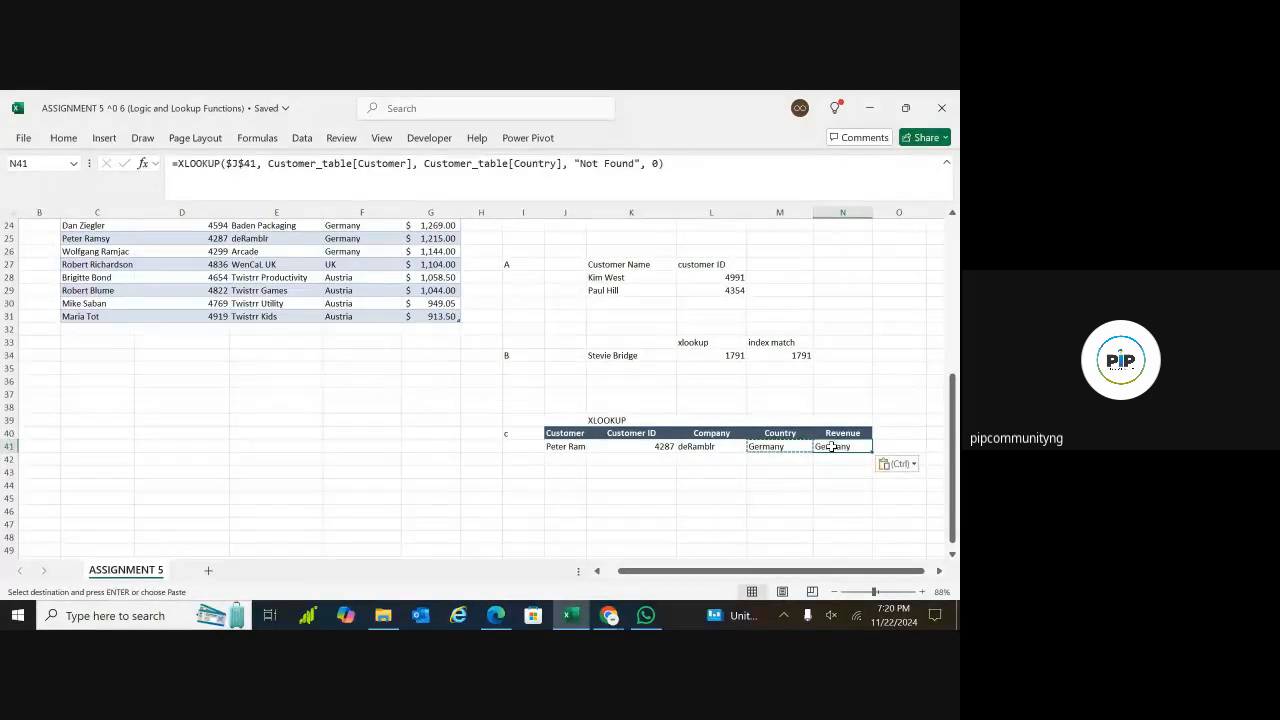
Change the return array of N41's XLOOKUP to Customer_table[Revenue] and enter the formula
click(530, 163)
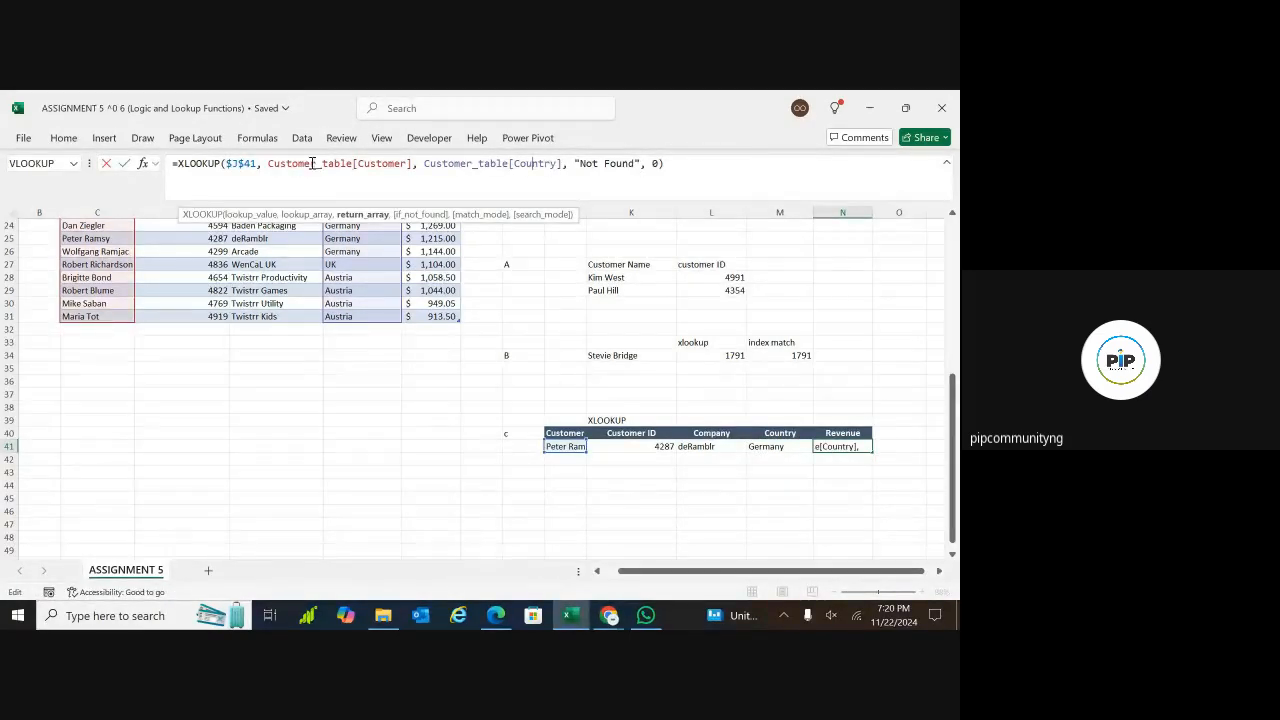
drag(376, 163, 260, 167)
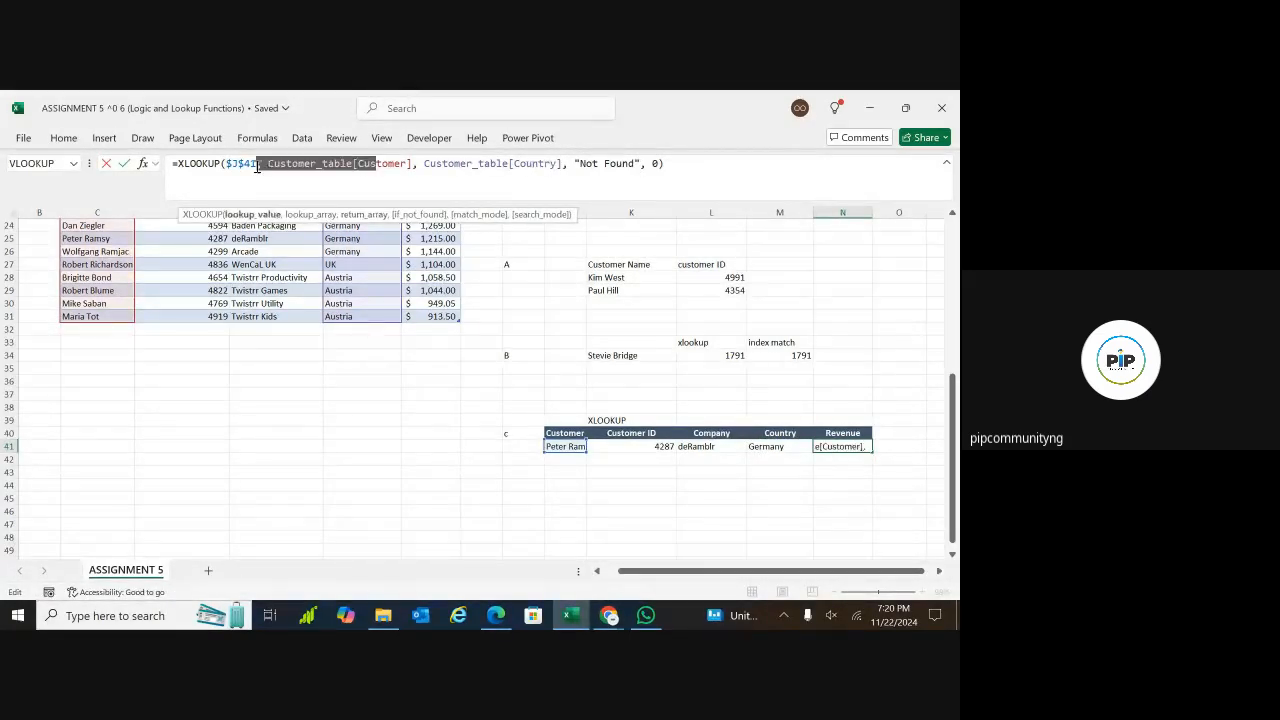
click(260, 166)
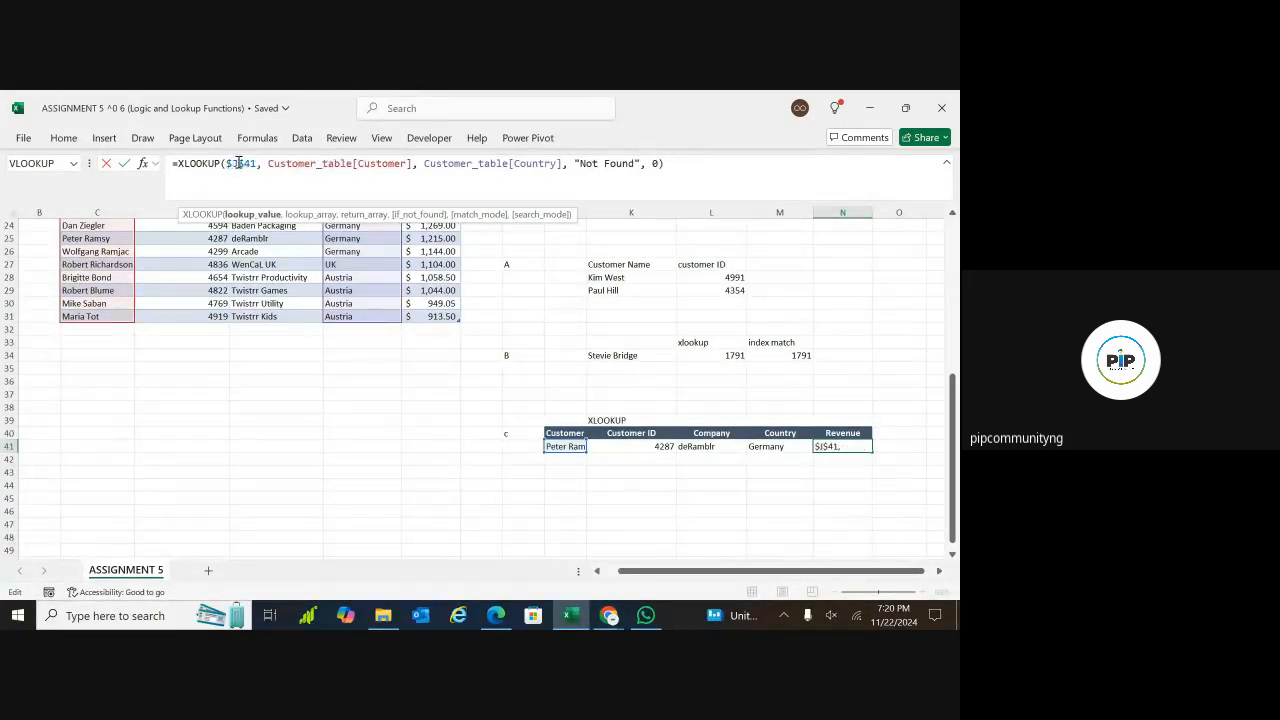
click(557, 165)
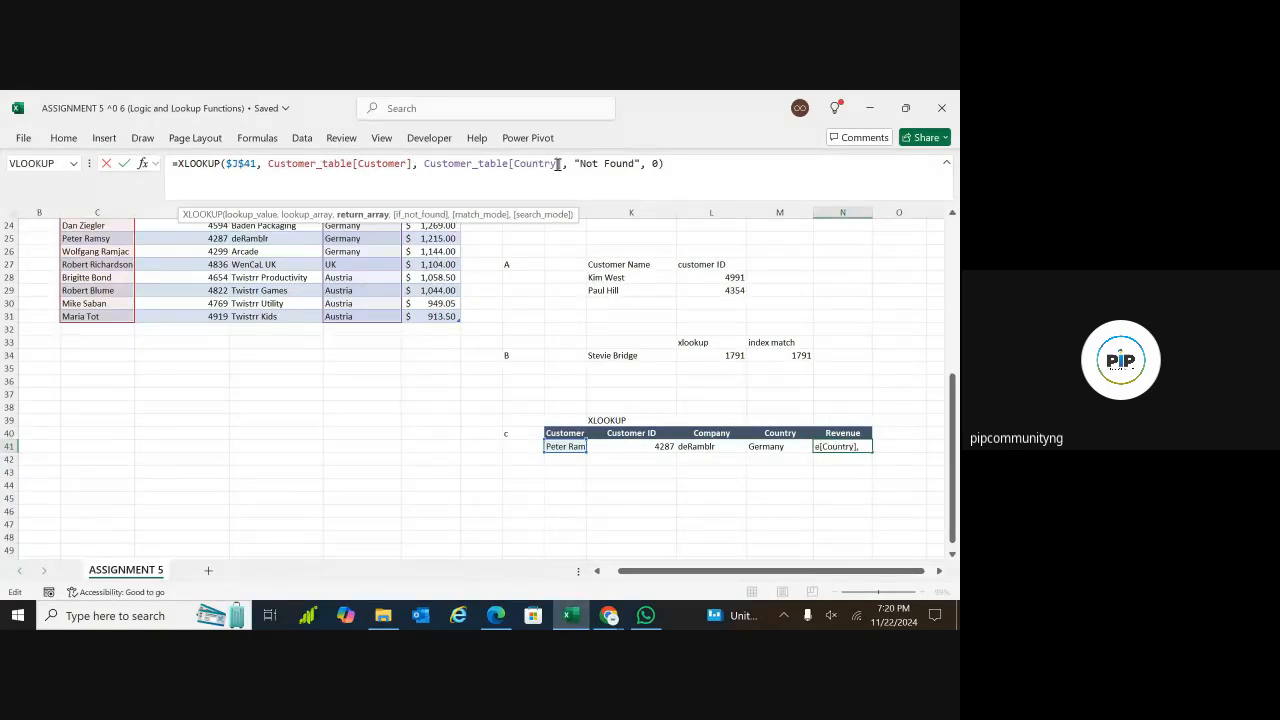
key(BackSpace)
key(BackSpace)
key(BackSpace)
key(BackSpace)
key(BackSpace)
key(BackSpace)
key(BackSpace)
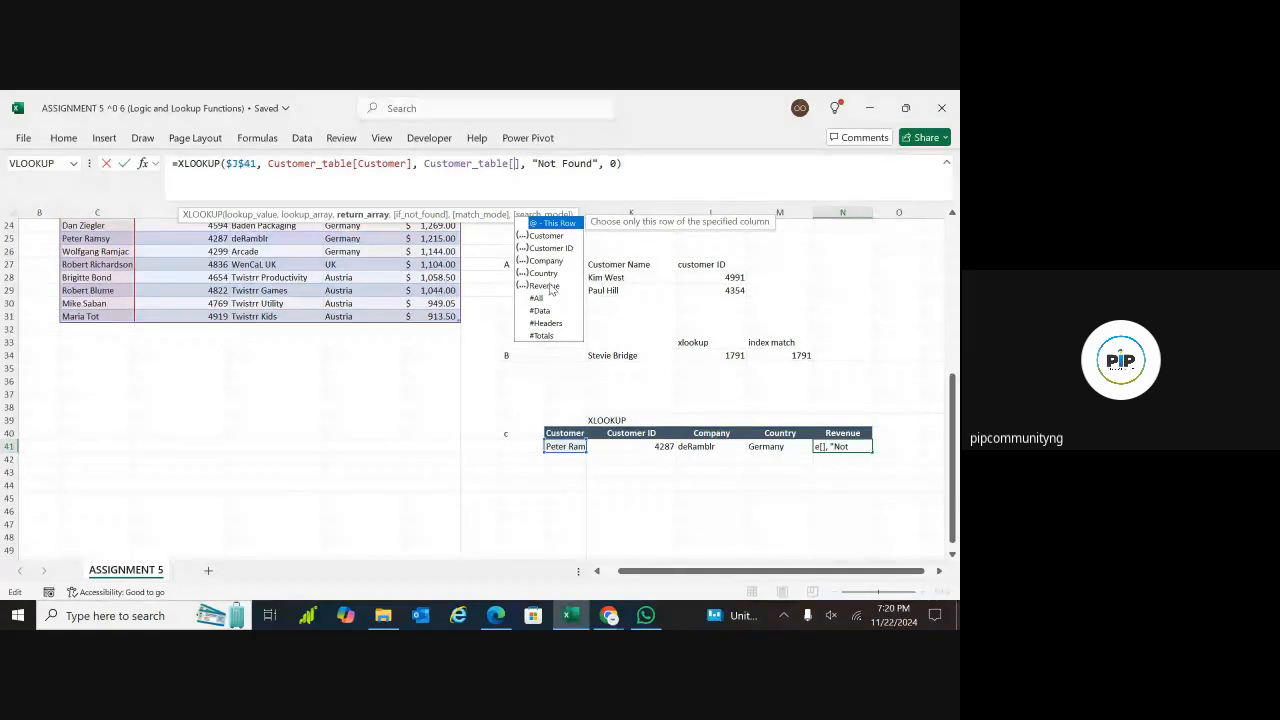
double_click(549, 287)
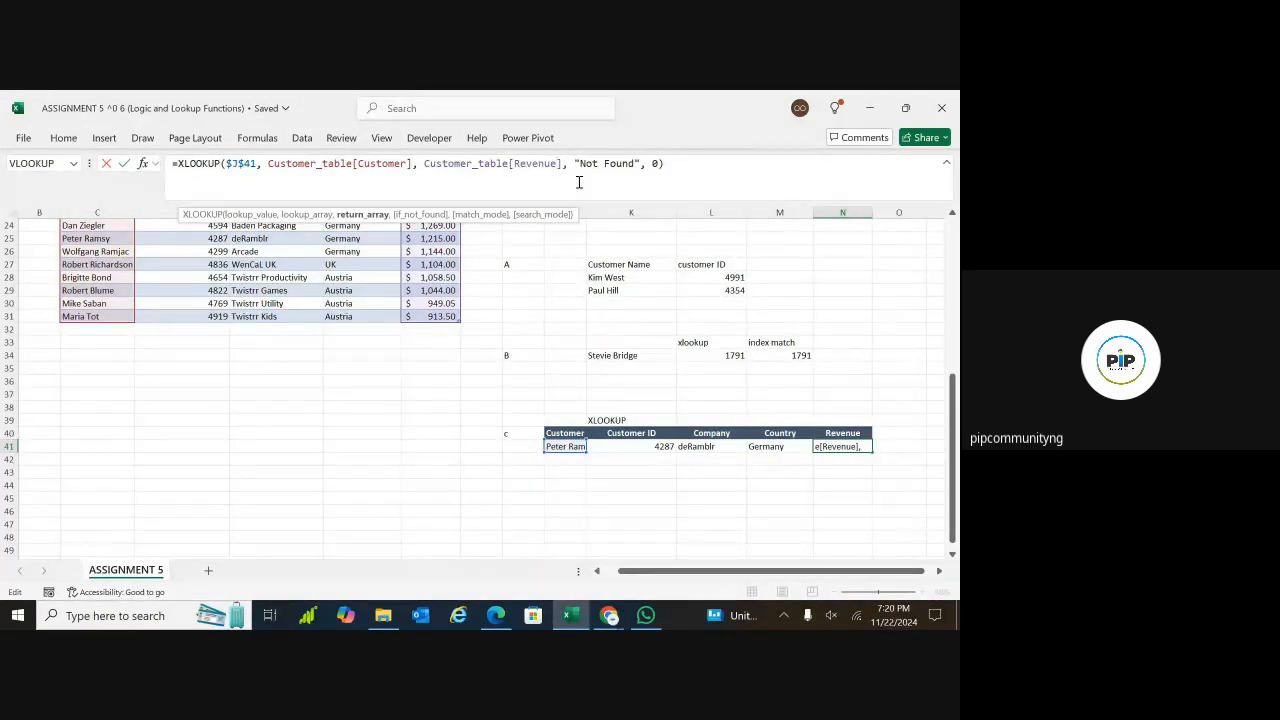
key(Return)
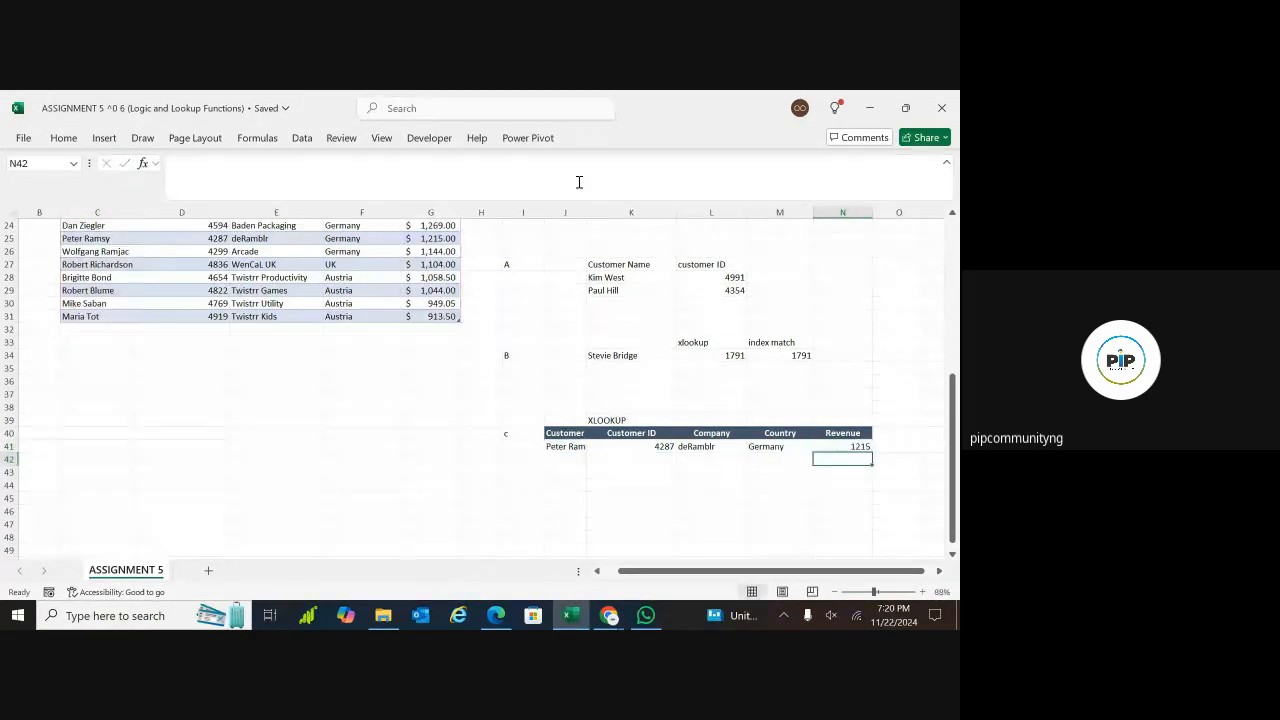
Test the XLOOKUP row by choosing the Twistrr Games customer, followed by the Perino customer, from J41's customer dropdown
click(571, 447)
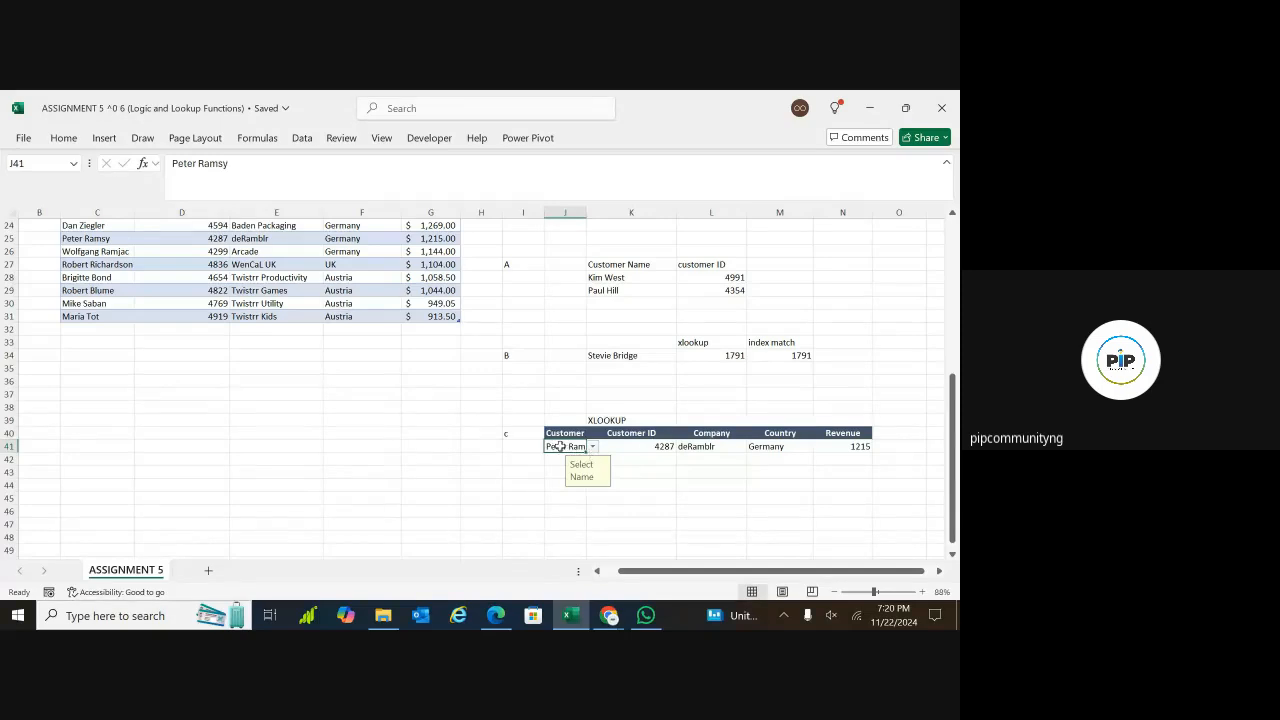
click(592, 447)
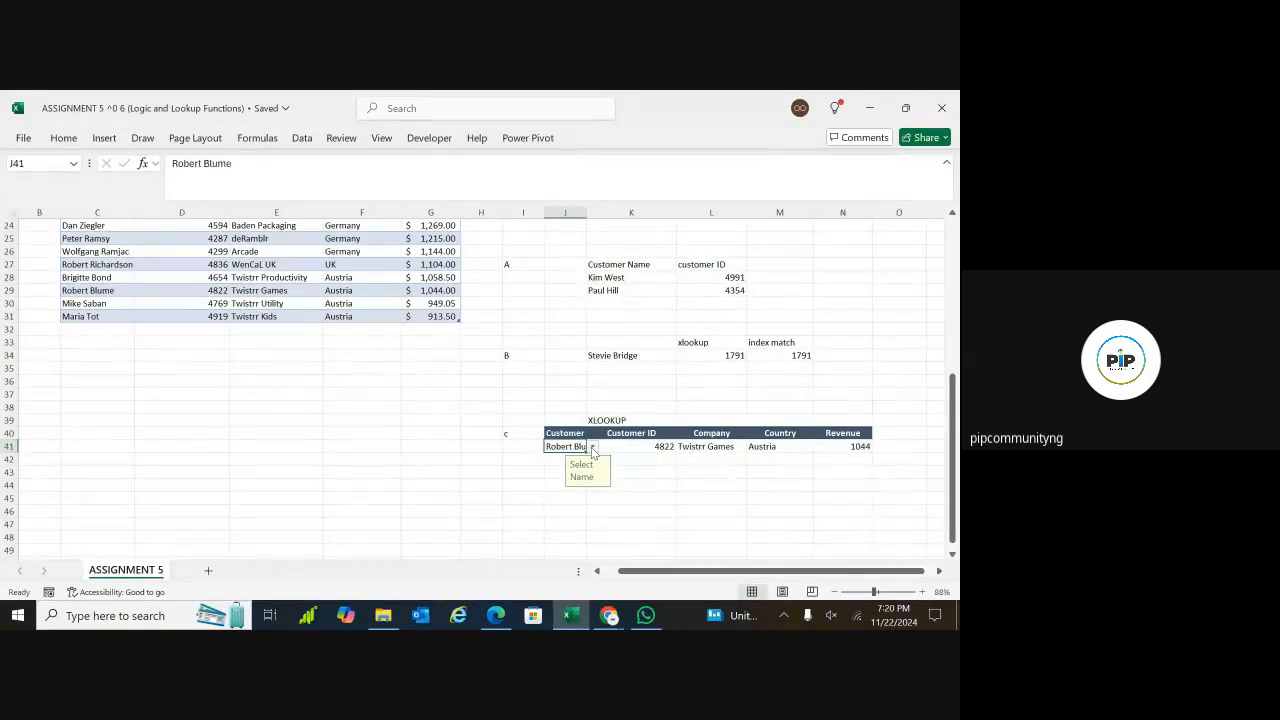
click(592, 447)
click(593, 448)
click(592, 447)
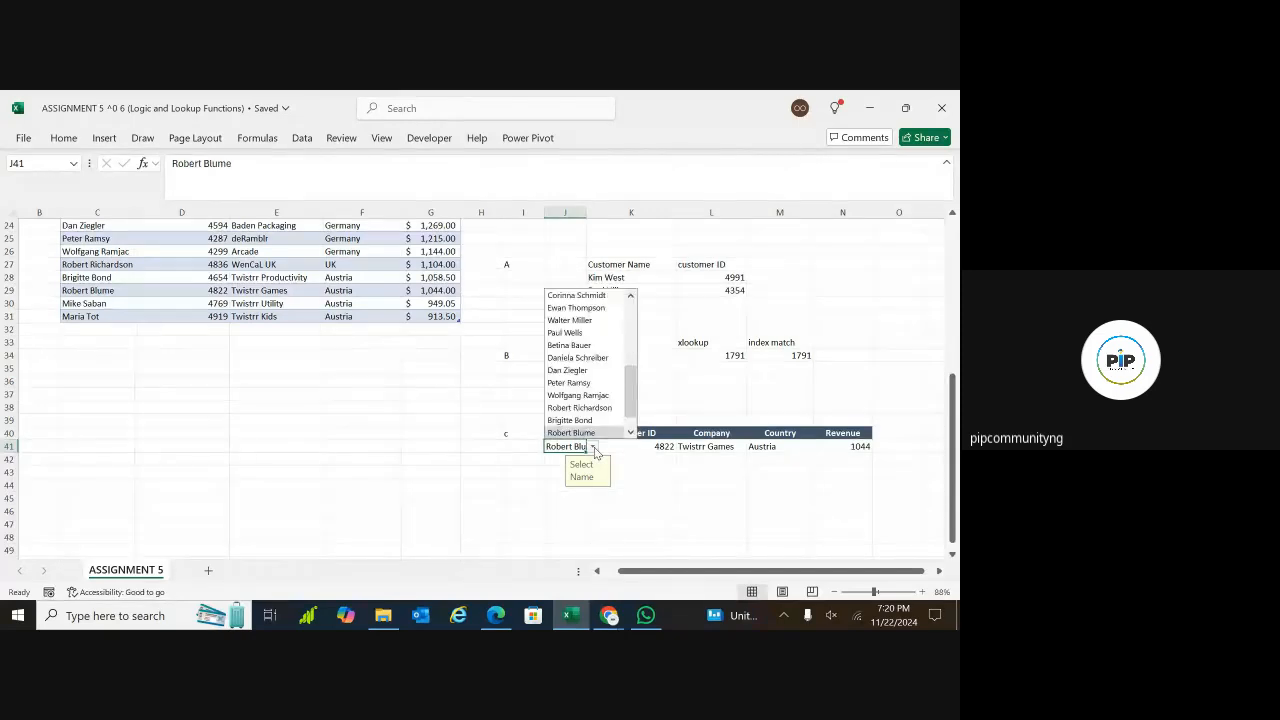
click(585, 308)
Check the Company, Country and Revenue XLOOKUP results and formulas in L41, M41 and N41 for the chosen customer
click(664, 446)
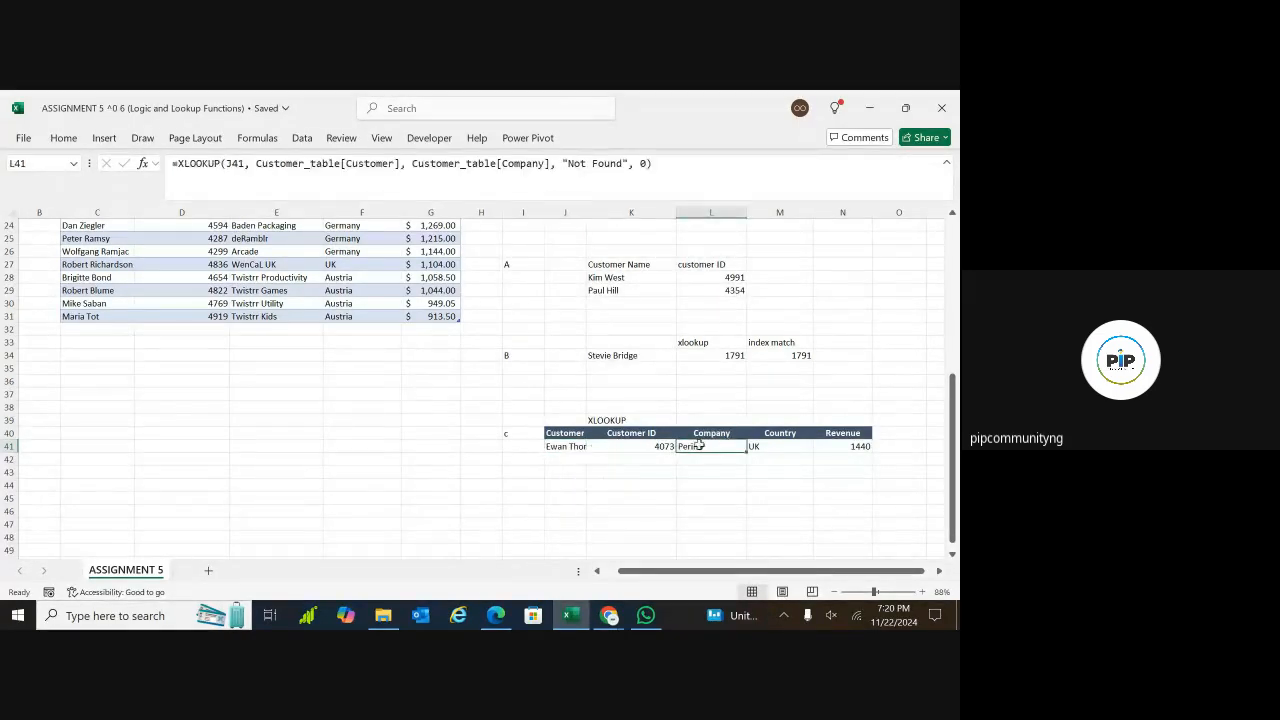
click(723, 458)
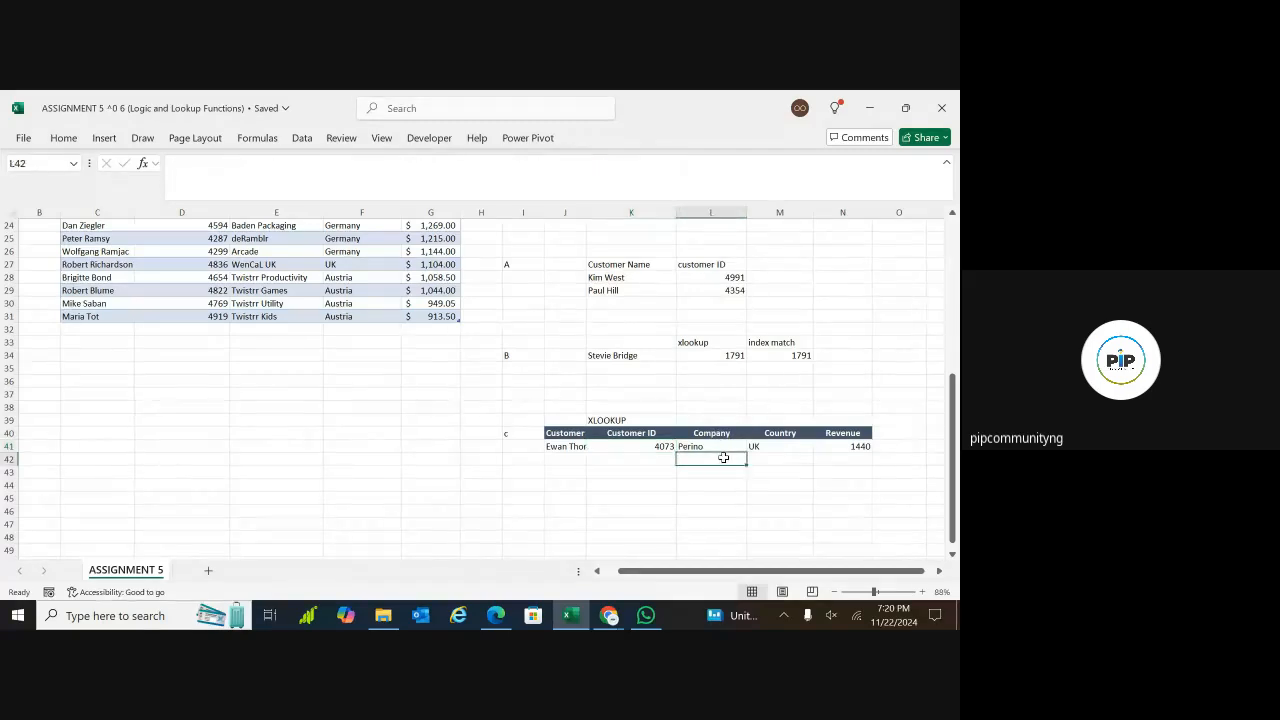
click(778, 446)
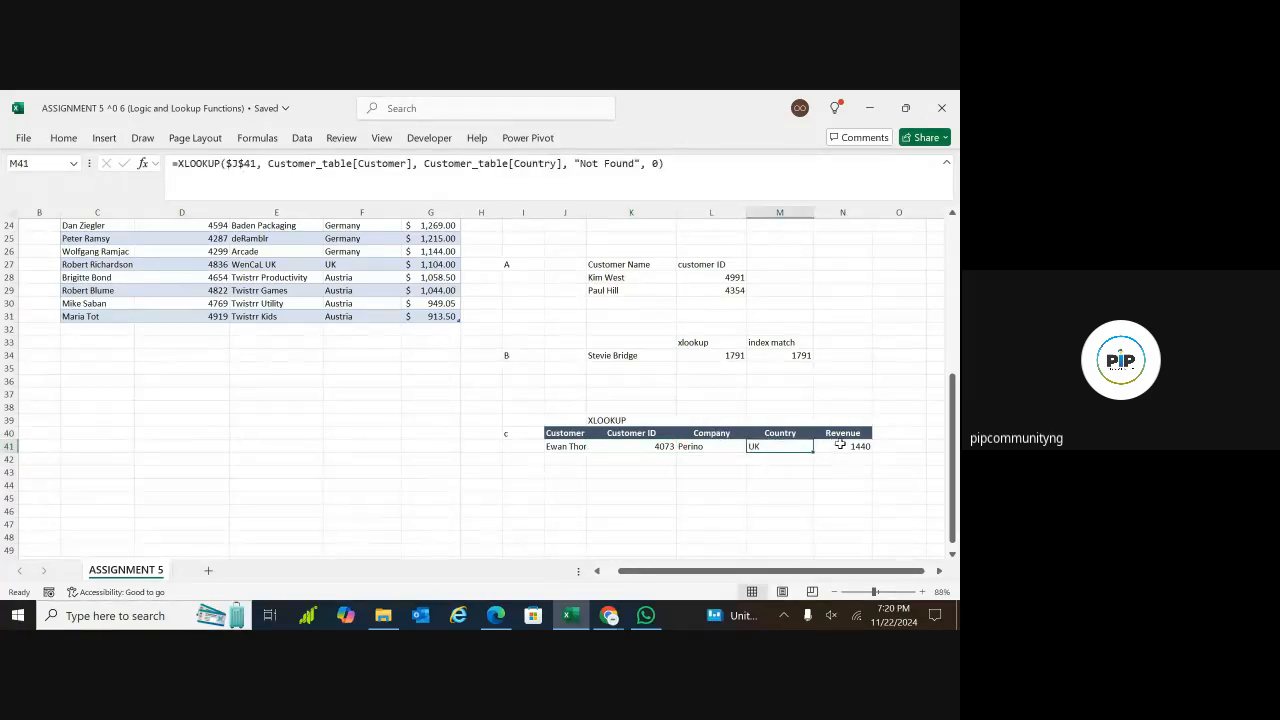
click(840, 445)
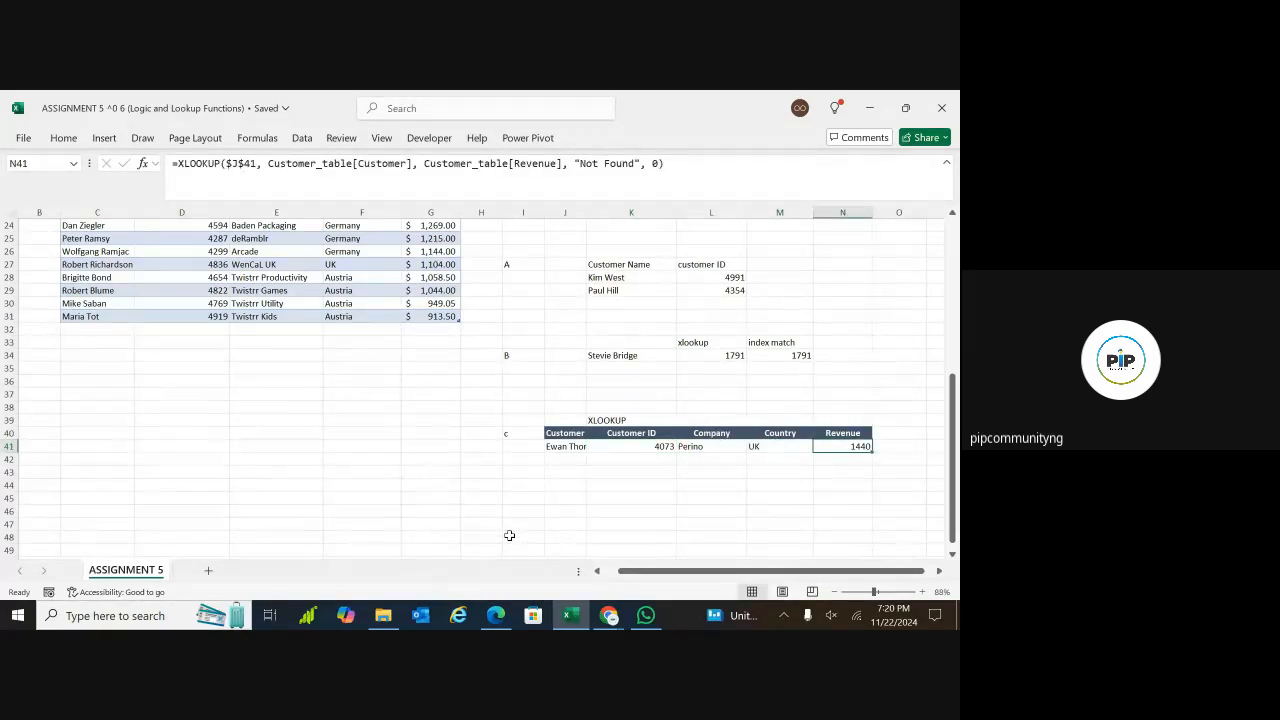
Begin a heading starting with "IN" in K45, below the XLOOKUP table
click(599, 496)
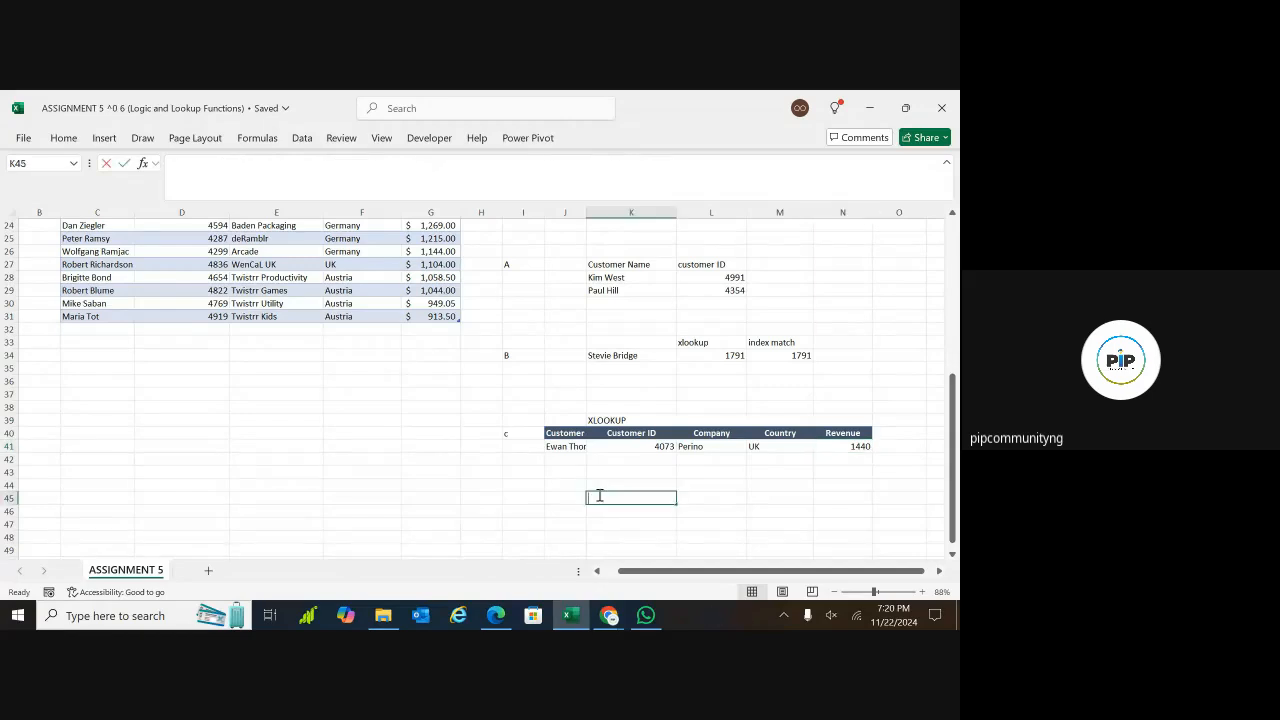
text(INDEX MATCH)
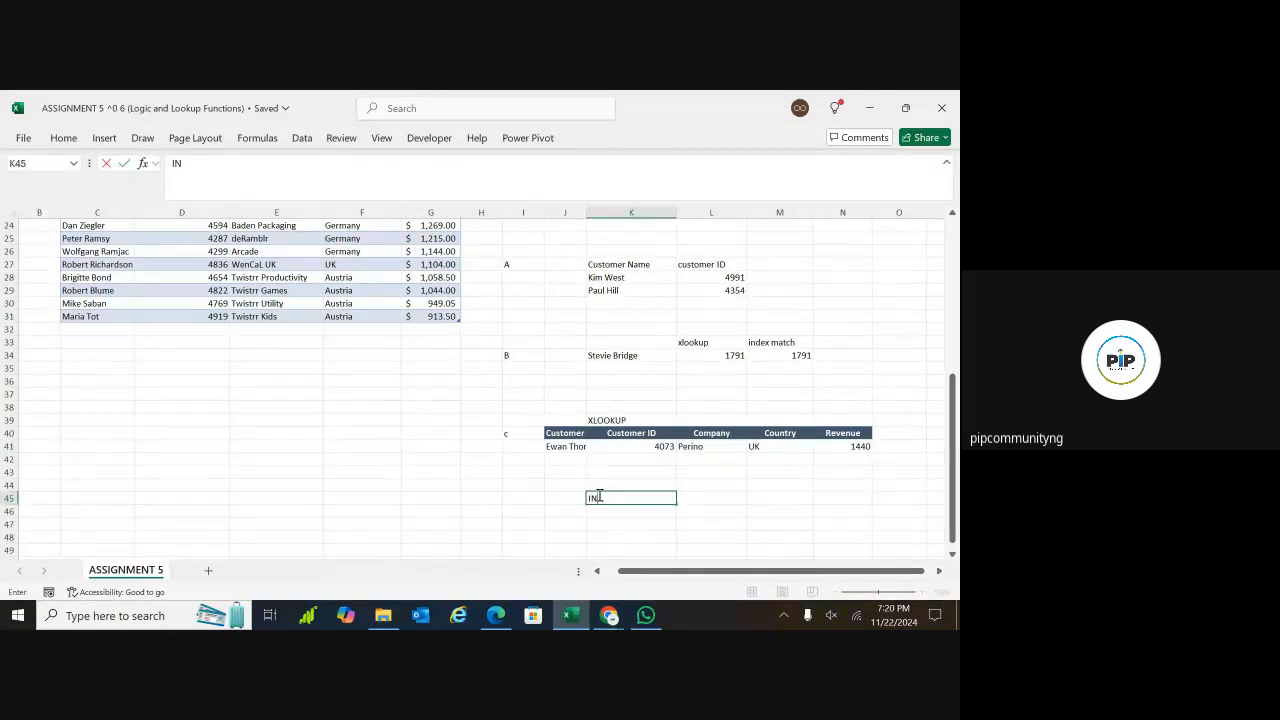
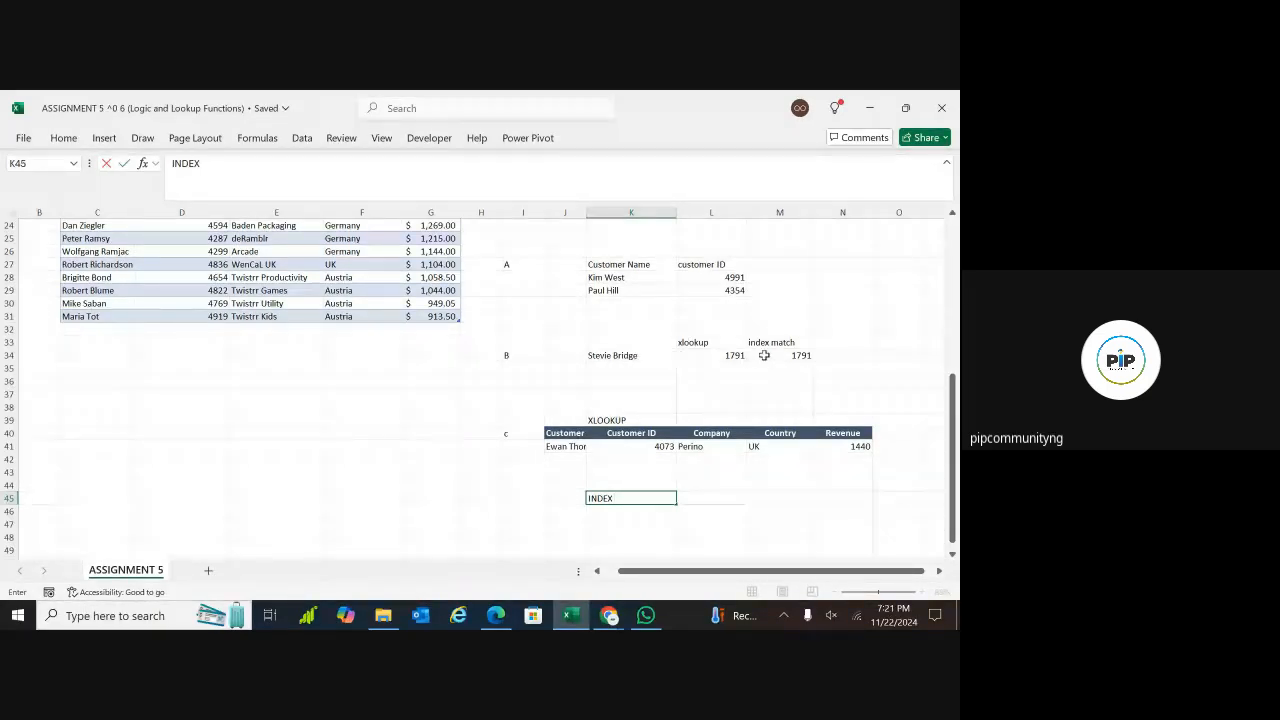
Complete the heading in K45 as "INDEX MATCH"
text(M)
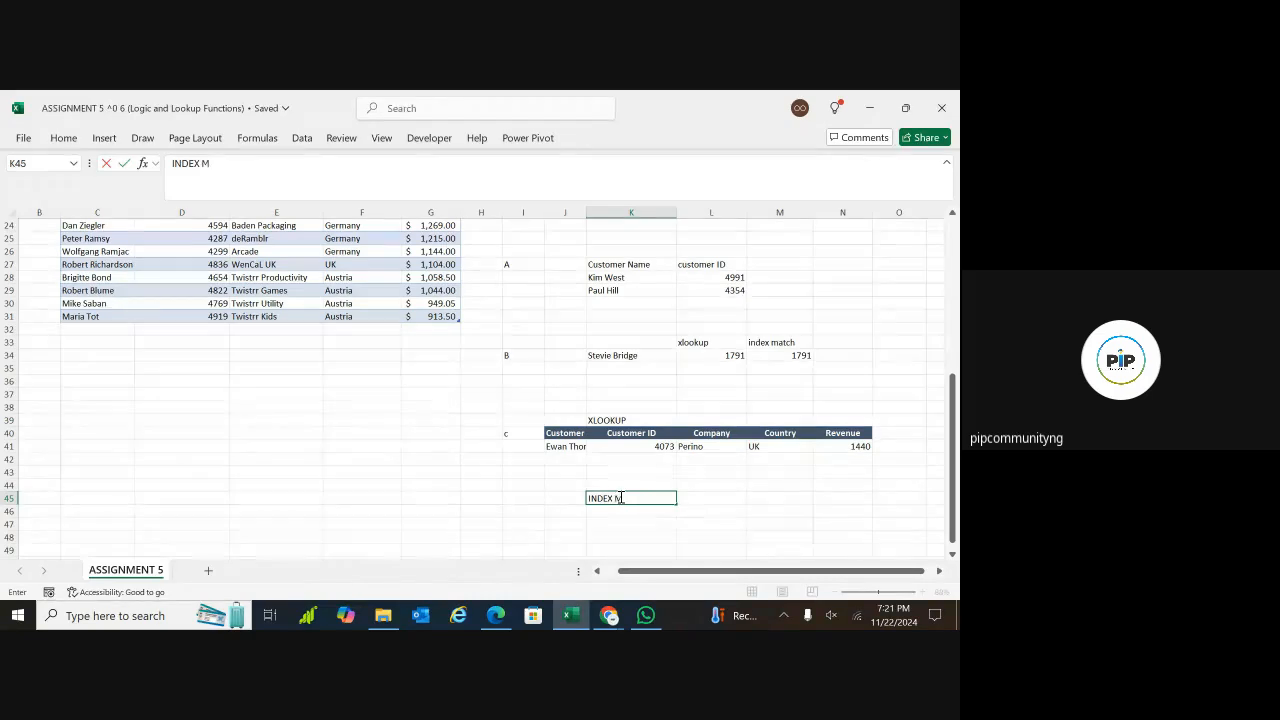
text(ATCH)
click(561, 510)
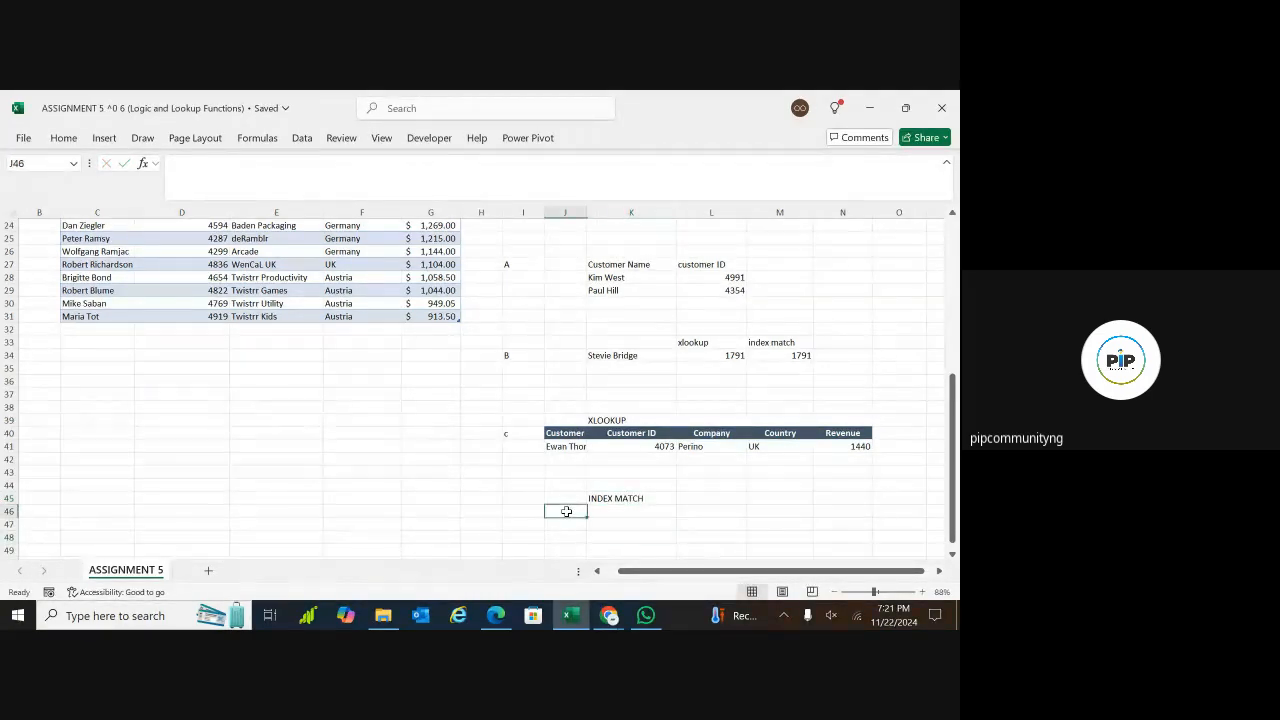
Copy the XLOOKUP table's header row J40:N40 to J46, below the INDEX MATCH heading
click(567, 432)
key(shift+Right)
key(shift+Right)
key(shift+Right)
key(shift+Right)
key(ctrl+c)
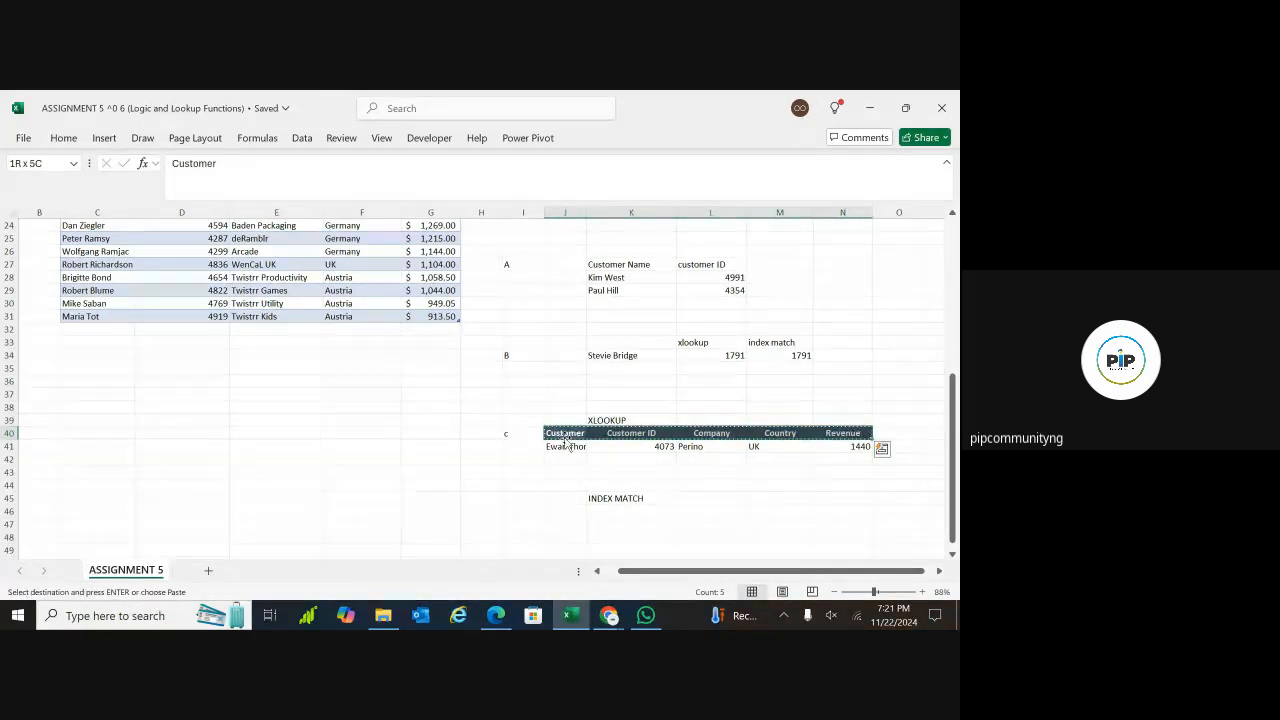
click(555, 509)
key(ctrl+v)
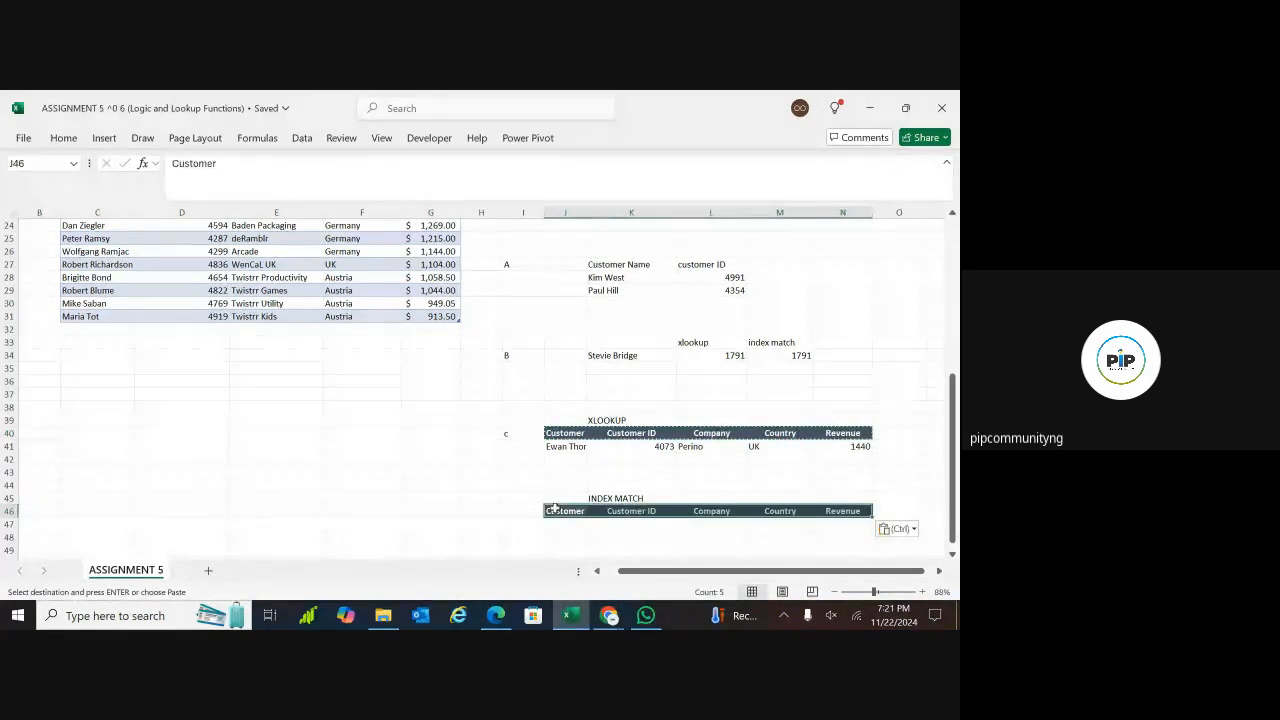
click(579, 537)
Copy the customer dropdown cell J41 to J47 and choose a different customer from J47's list
click(575, 445)
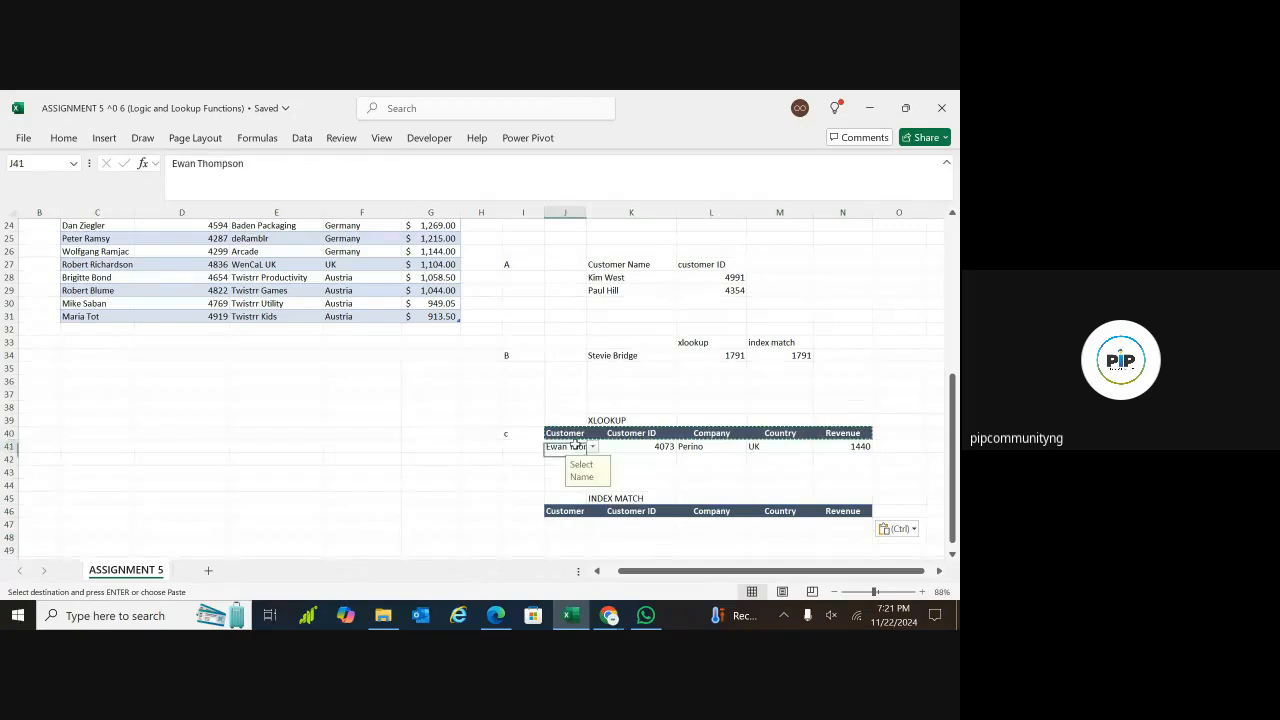
key(ctrl+c)
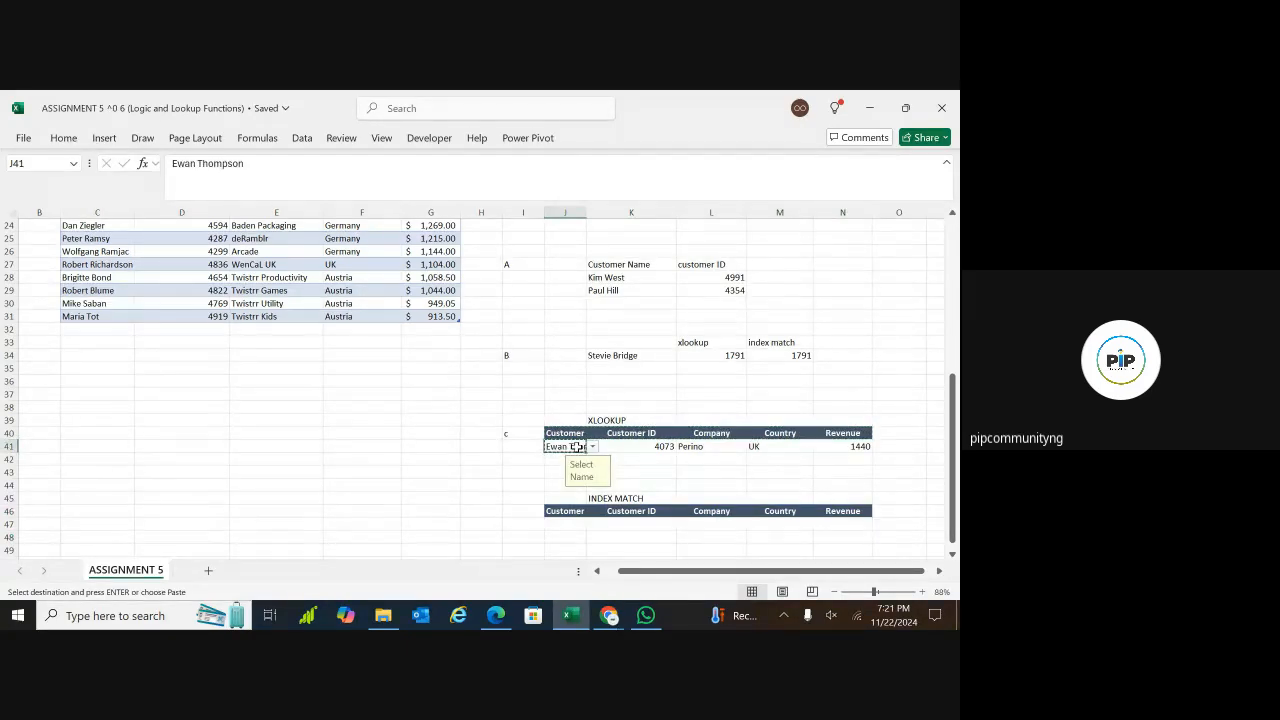
click(571, 526)
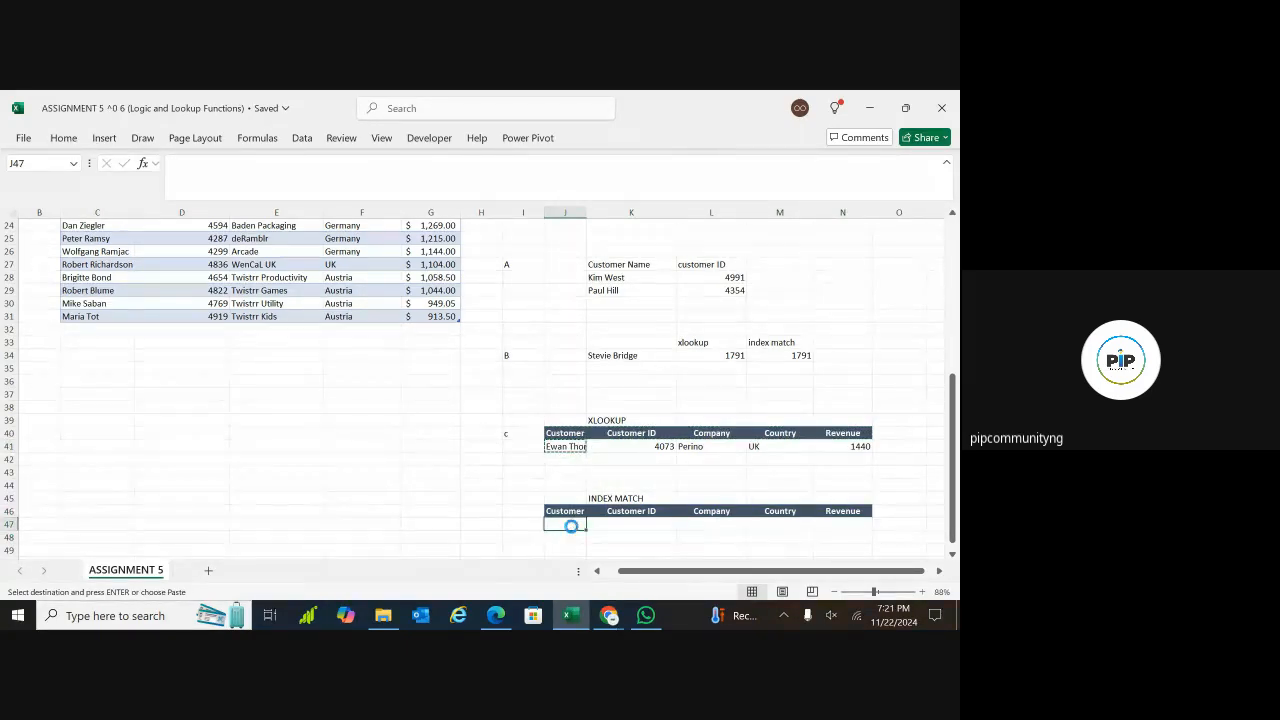
key(ctrl+v)
click(638, 529)
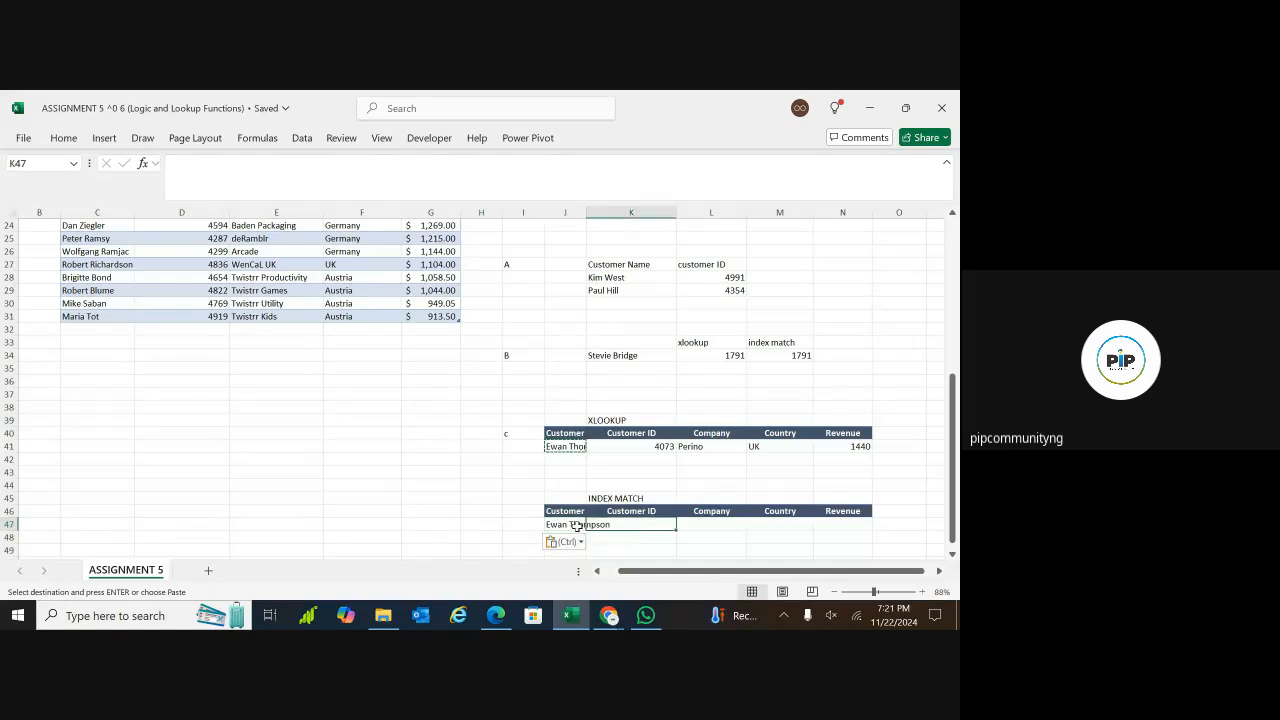
click(567, 527)
click(593, 525)
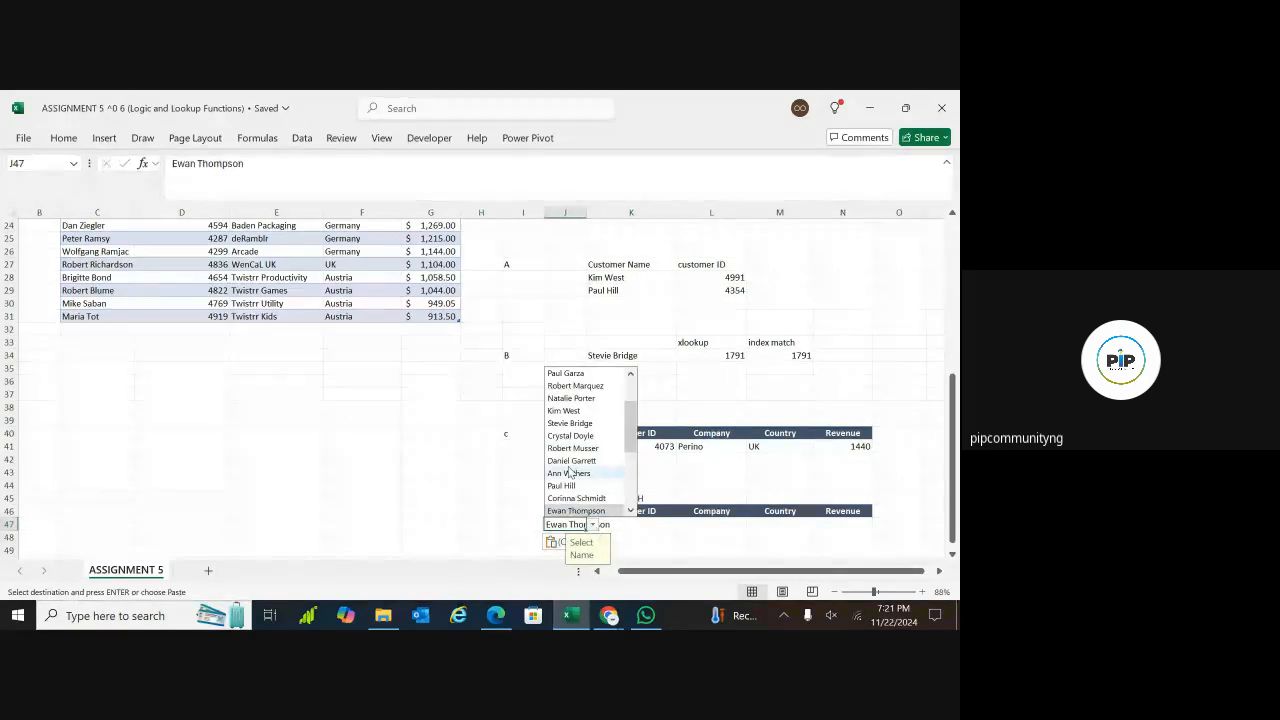
click(575, 461)
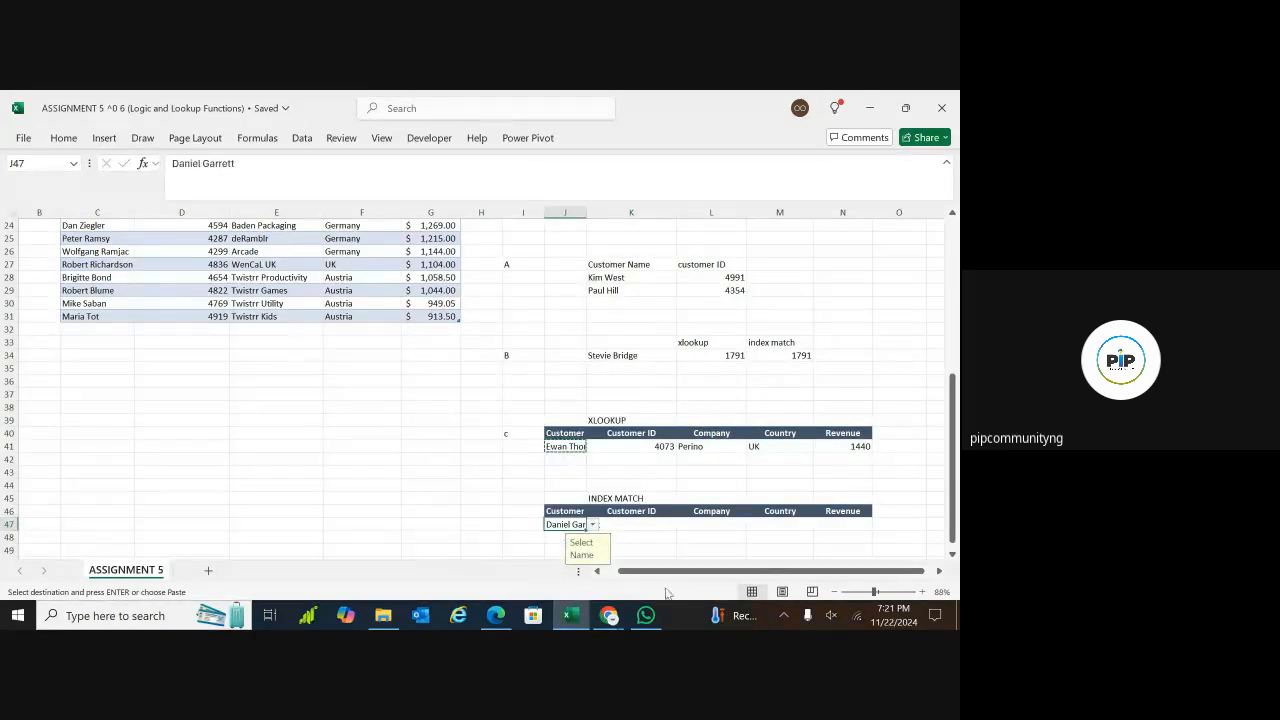
Widen column J so the full customer names fit, and clear the copy selection
click(952, 554)
click(952, 554)
click(705, 511)
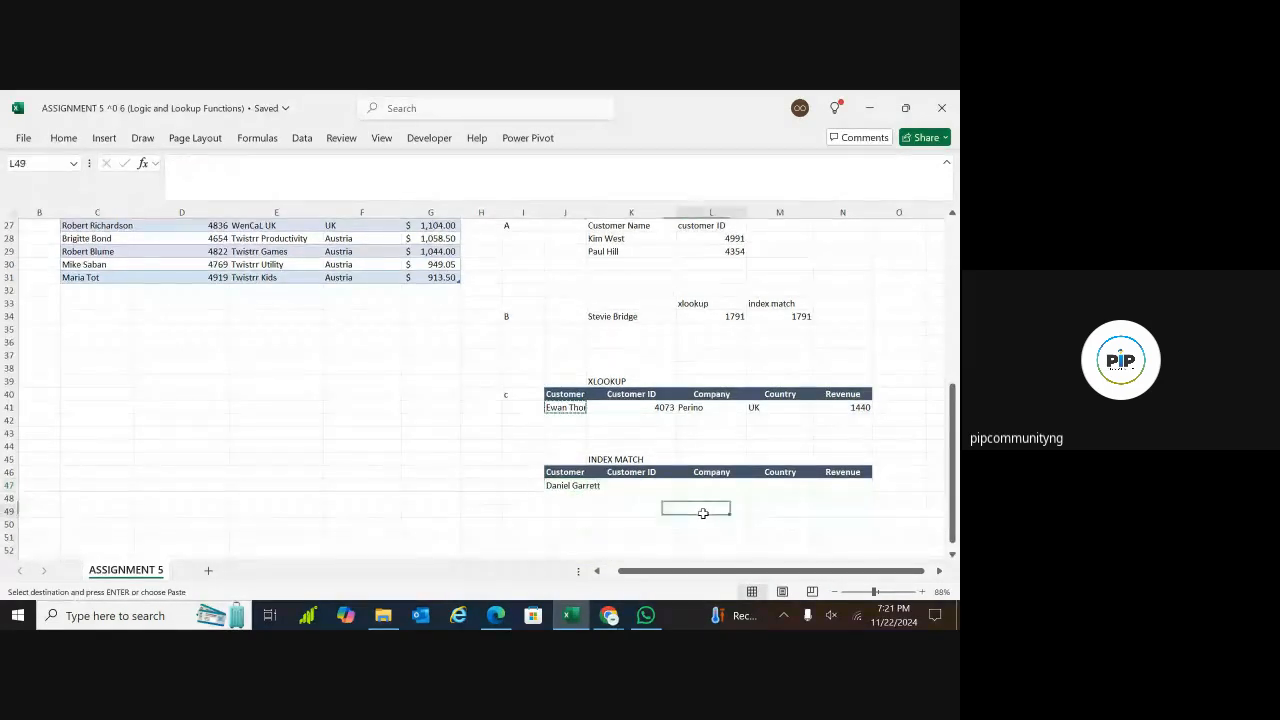
click(659, 486)
drag(586, 212, 631, 212)
key(Escape)
Begin an INDEX formula in K47 with Customer_table as its array
text(=)
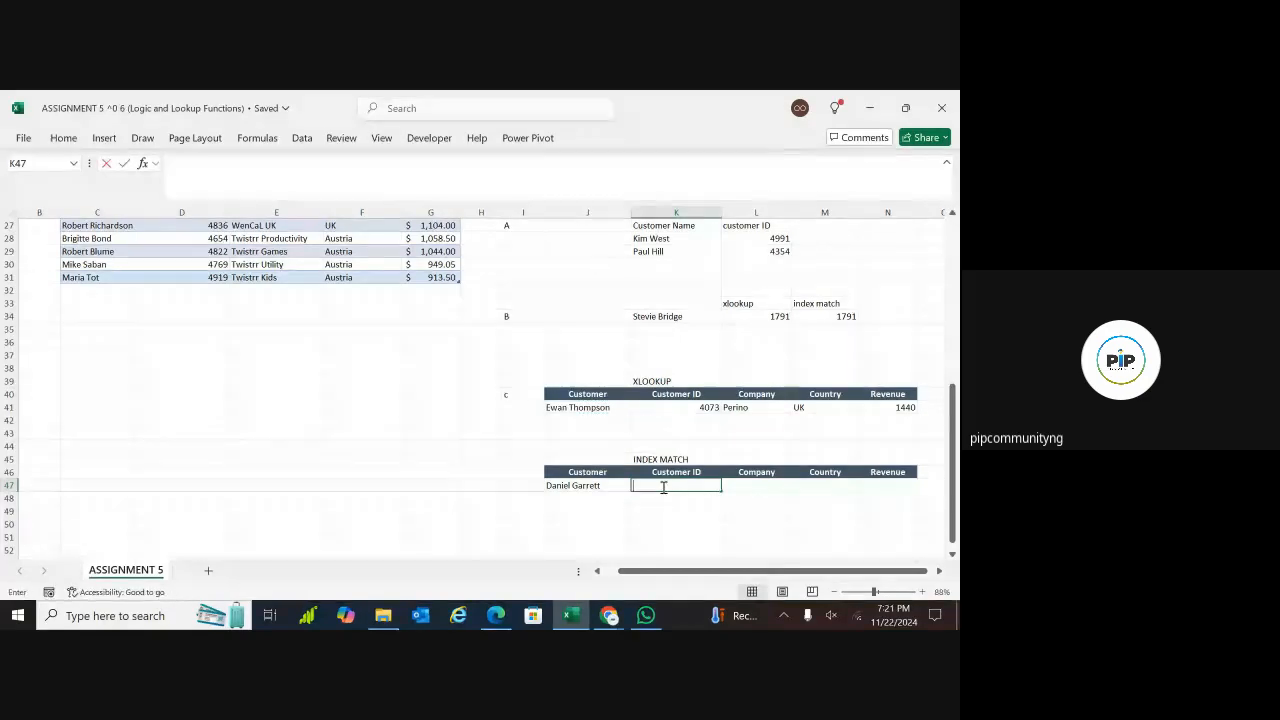
text(IND)
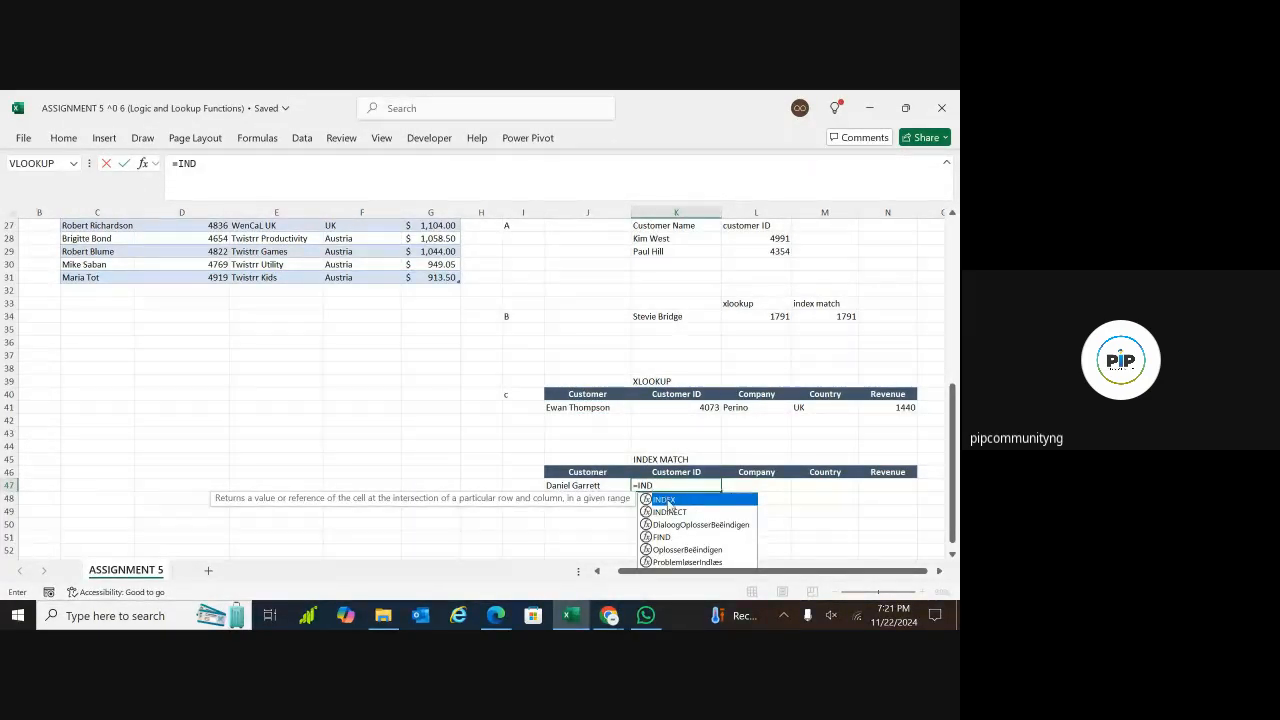
key(Tab)
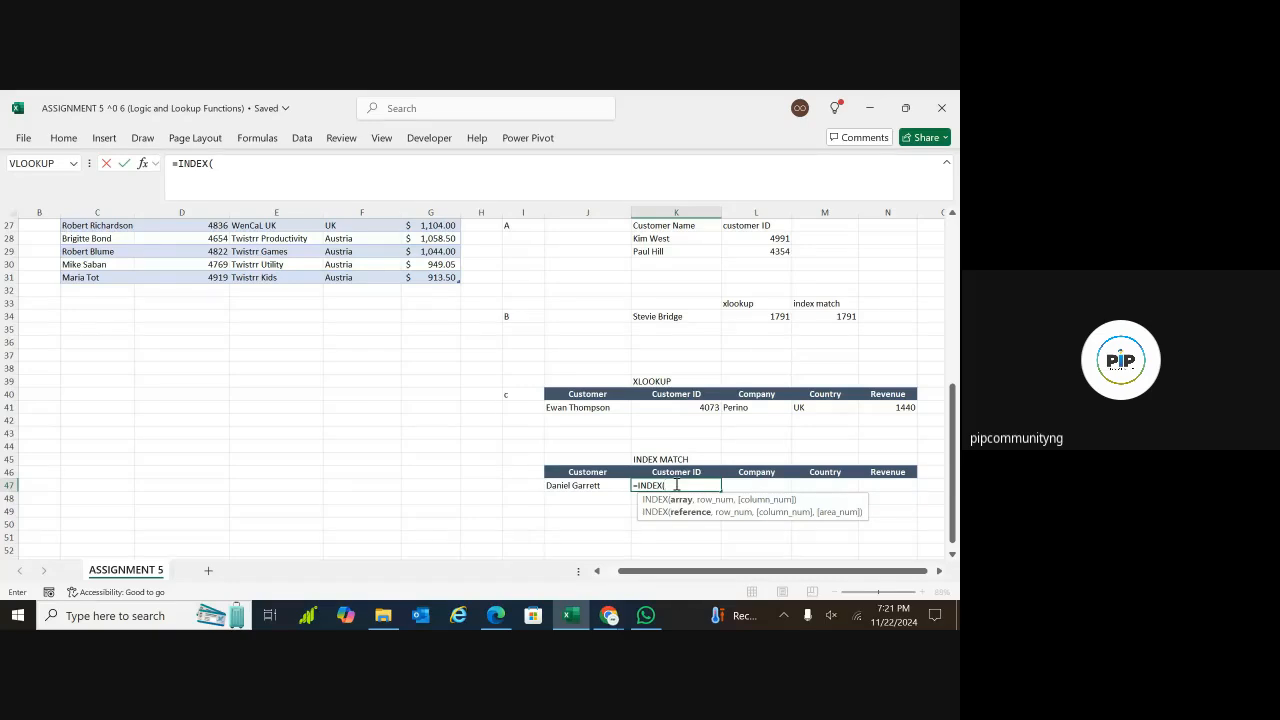
text(cust)
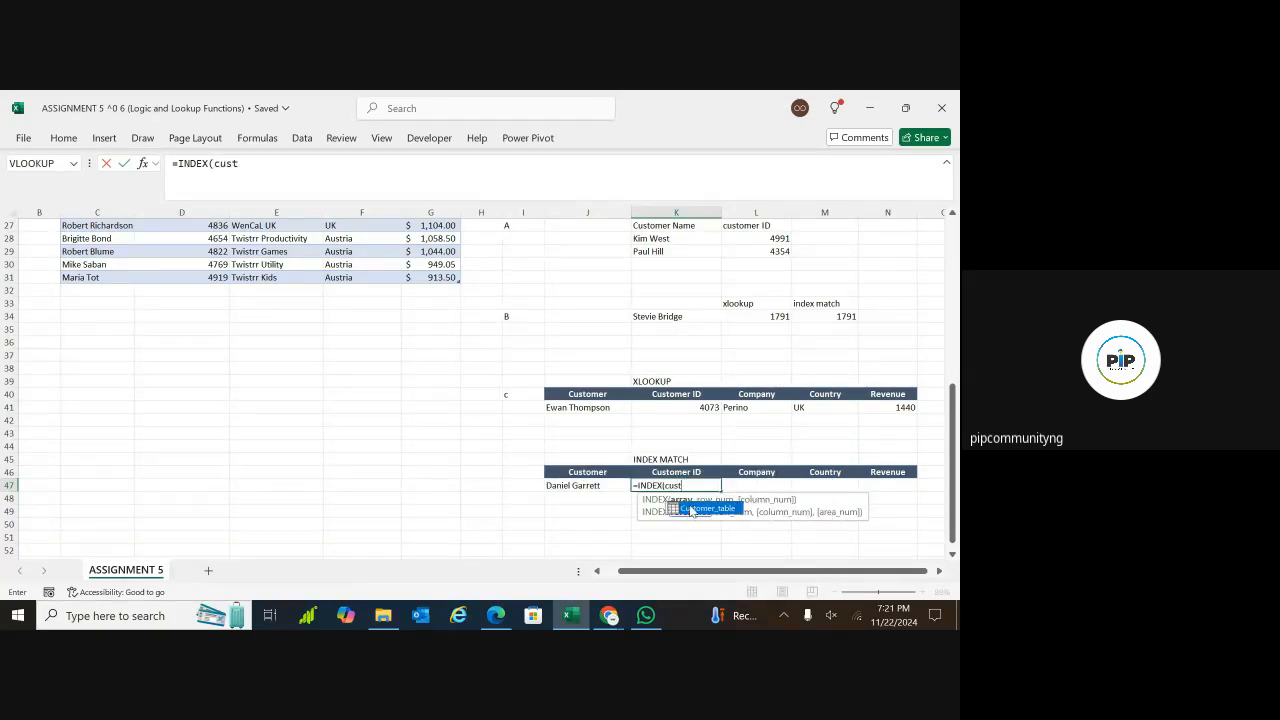
double_click(690, 510)
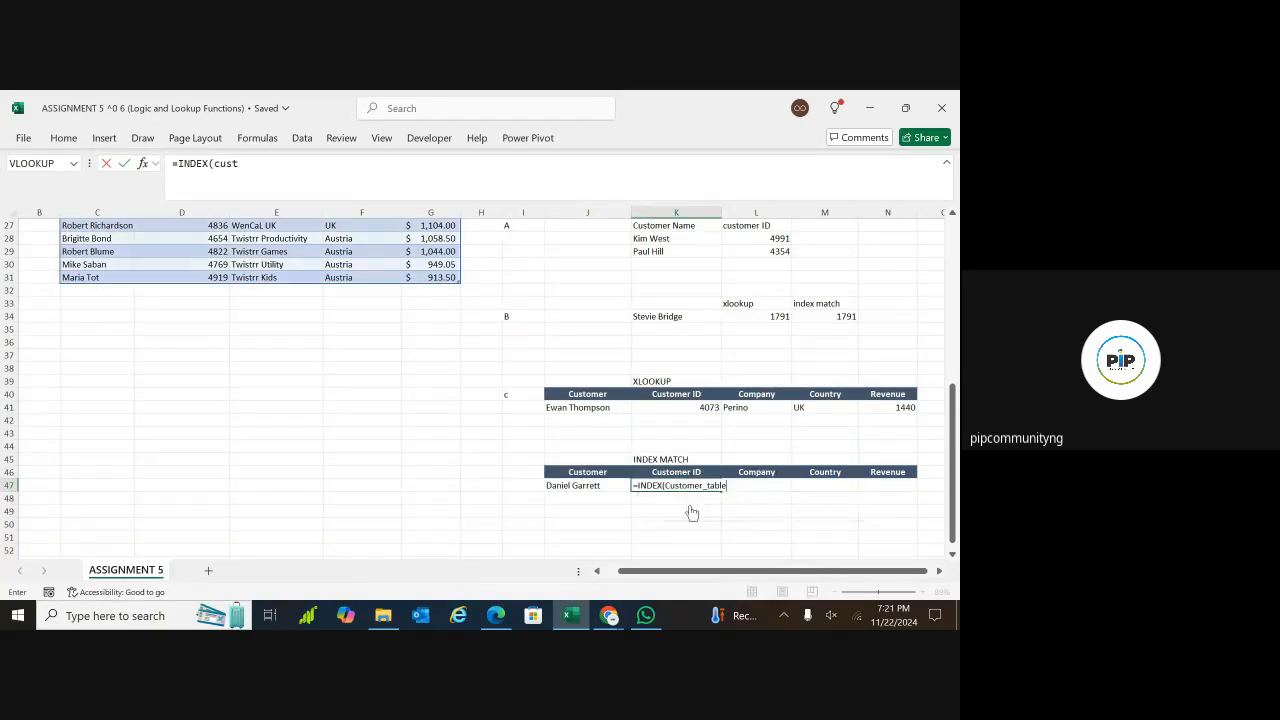
Nest a MATCH function as the row argument of K47's INDEX formula, with J47 as the lookup value
text(, match)
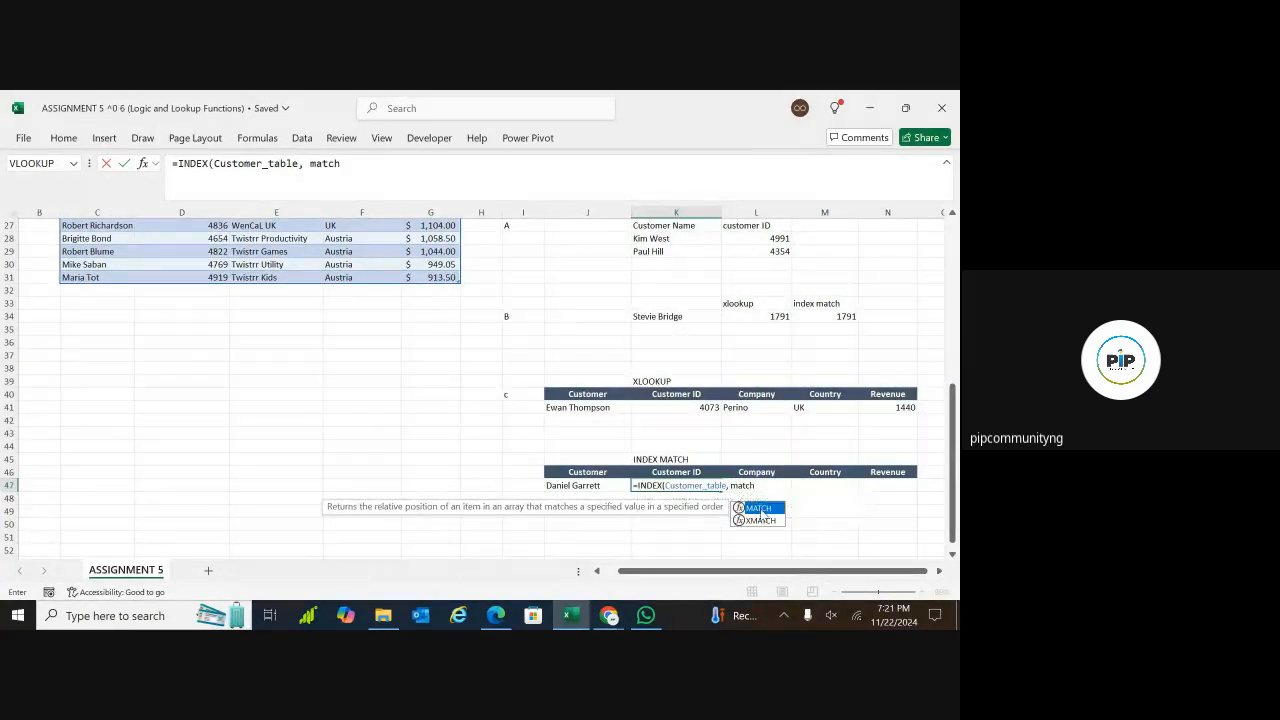
double_click(758, 508)
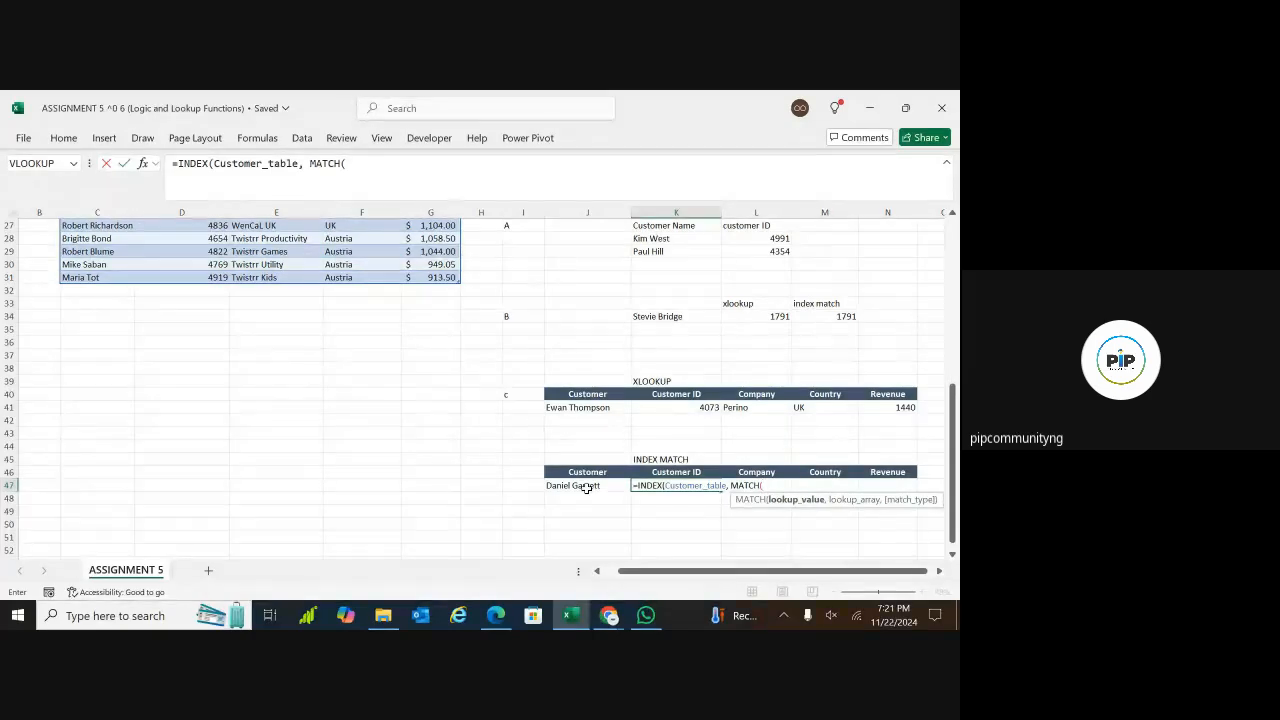
click(606, 484)
text(,)
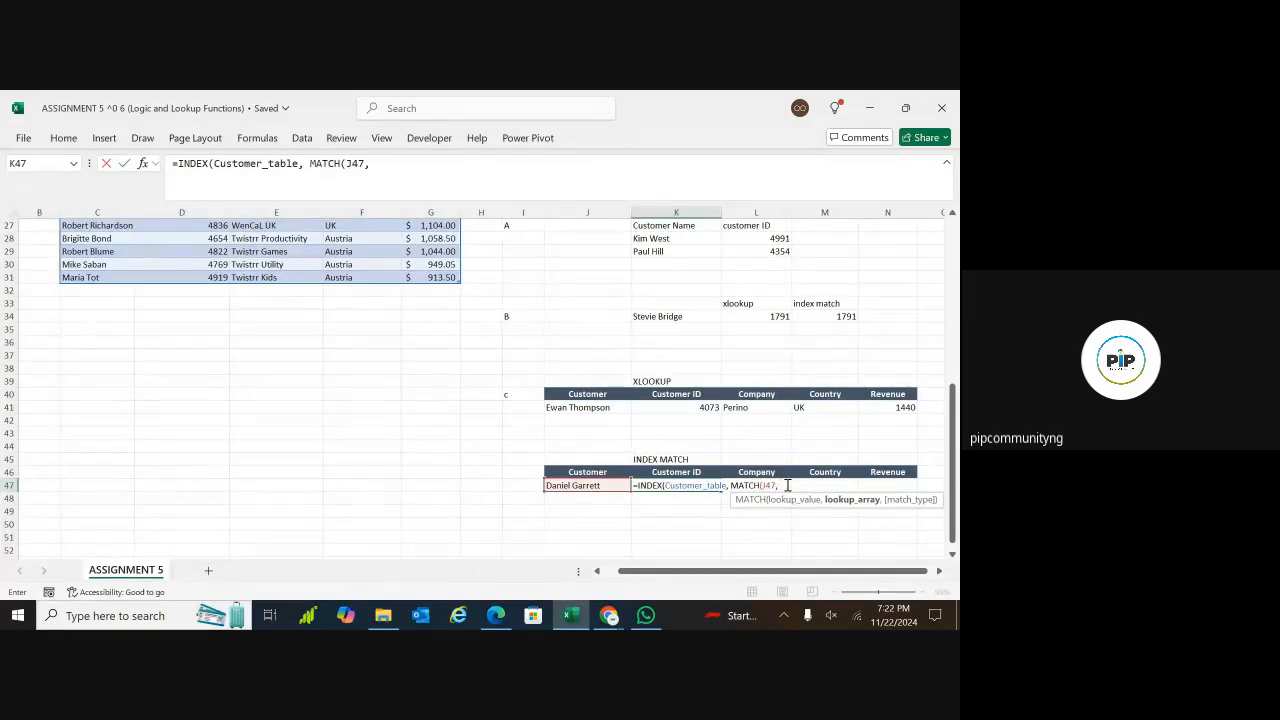
Set the MATCH lookup array to Customer_table[Customer] with match type 0 and close the MATCH function
text(customer)
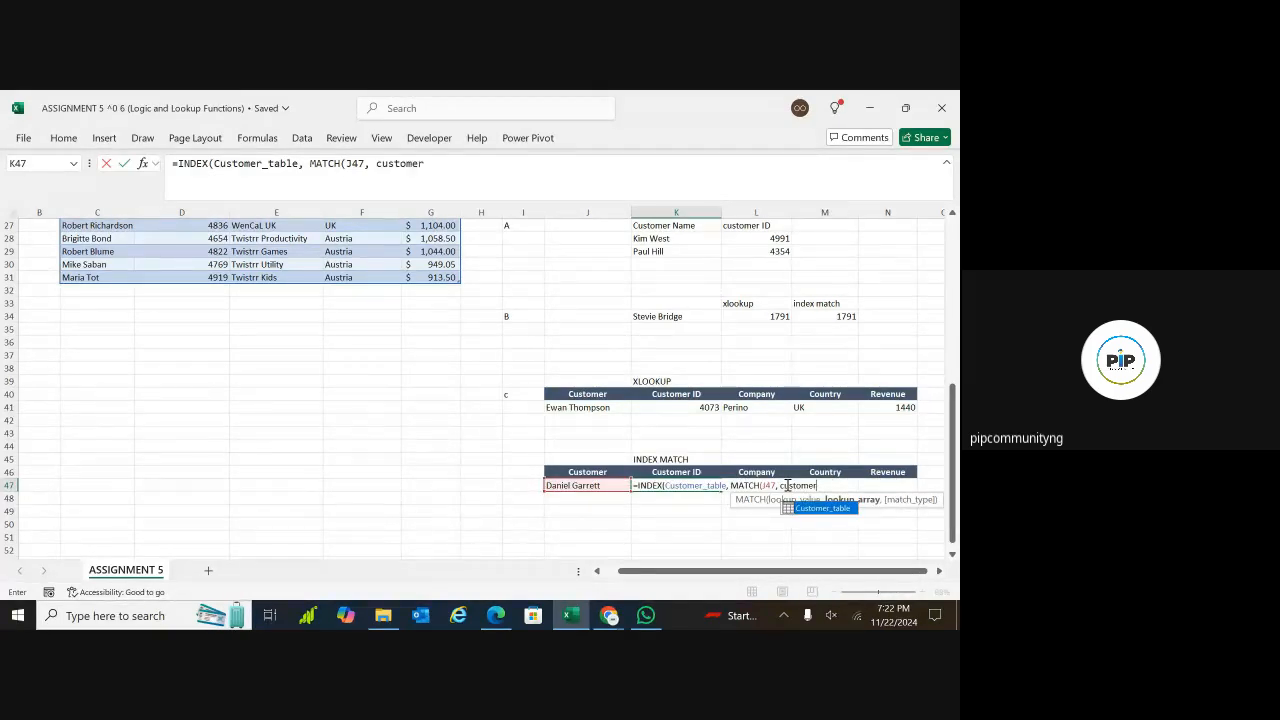
click(833, 514)
double_click(828, 509)
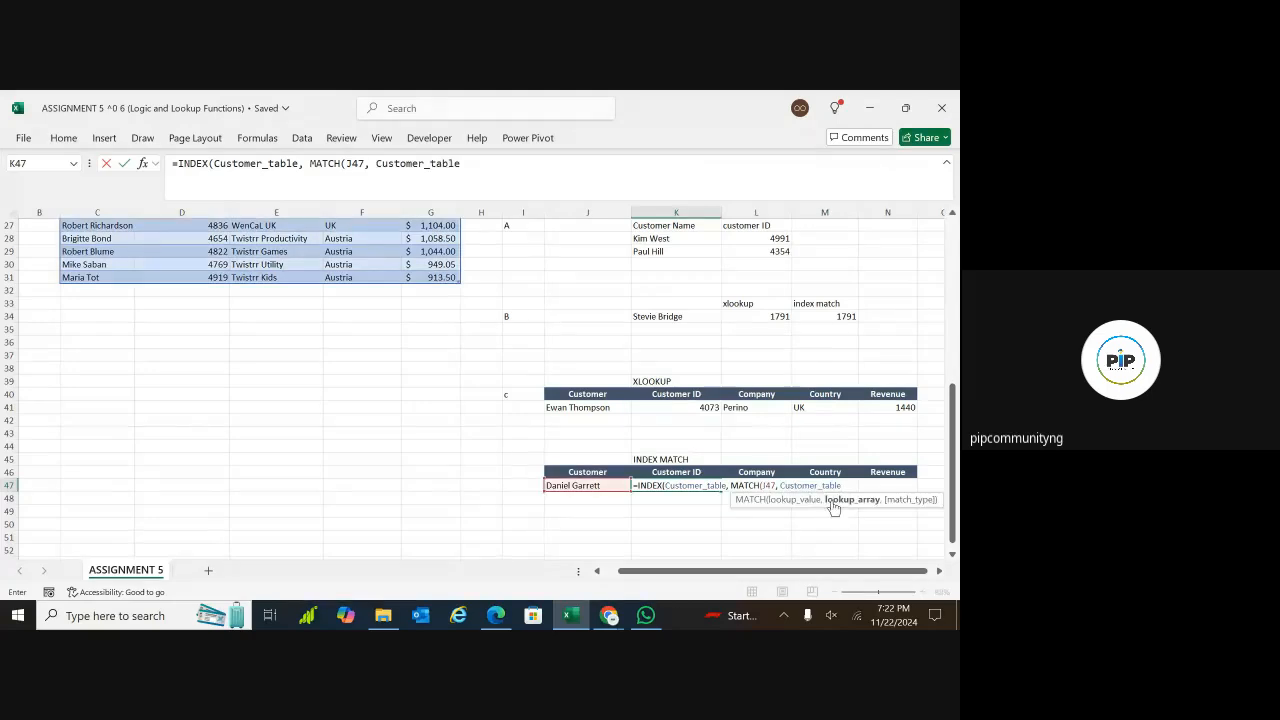
text([)
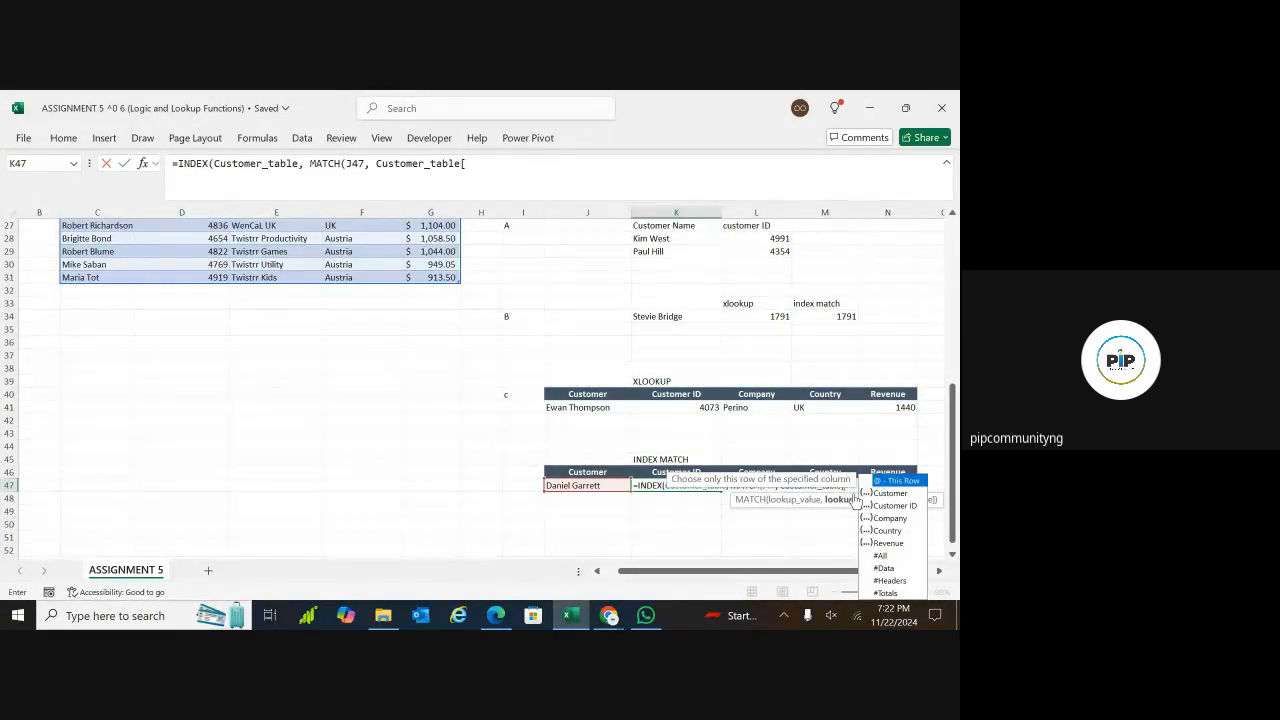
double_click(889, 493)
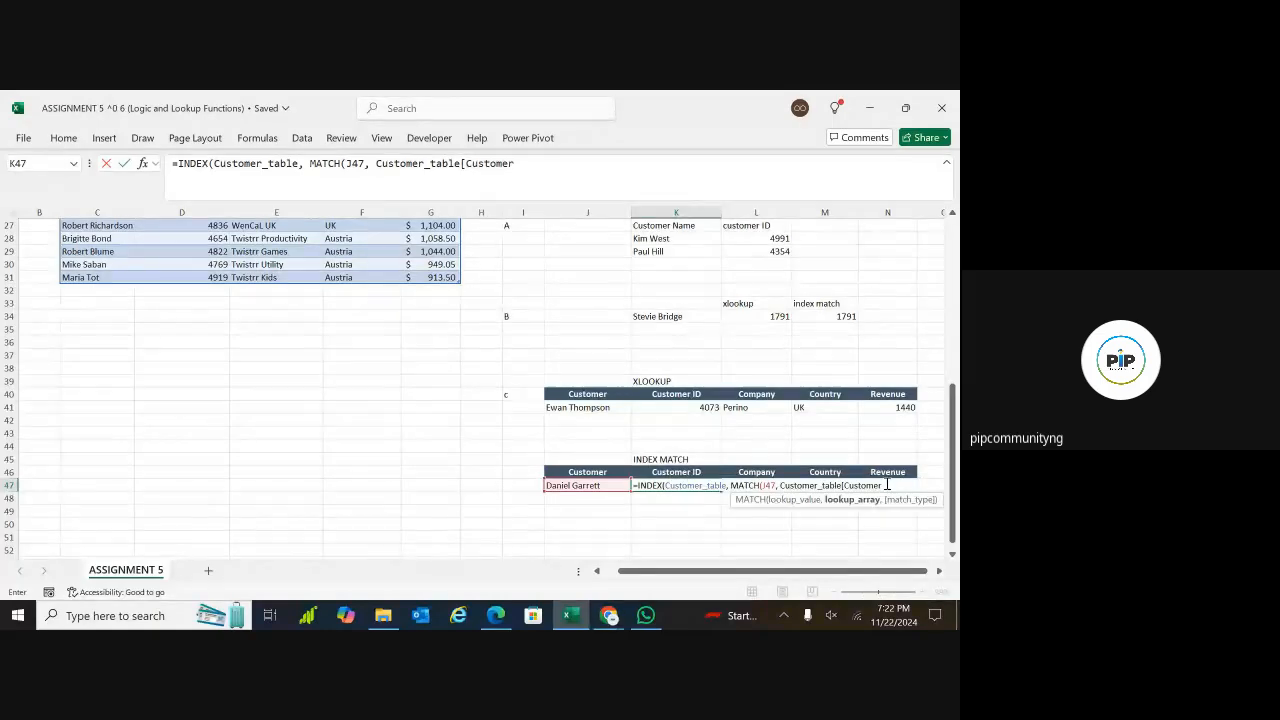
text(])
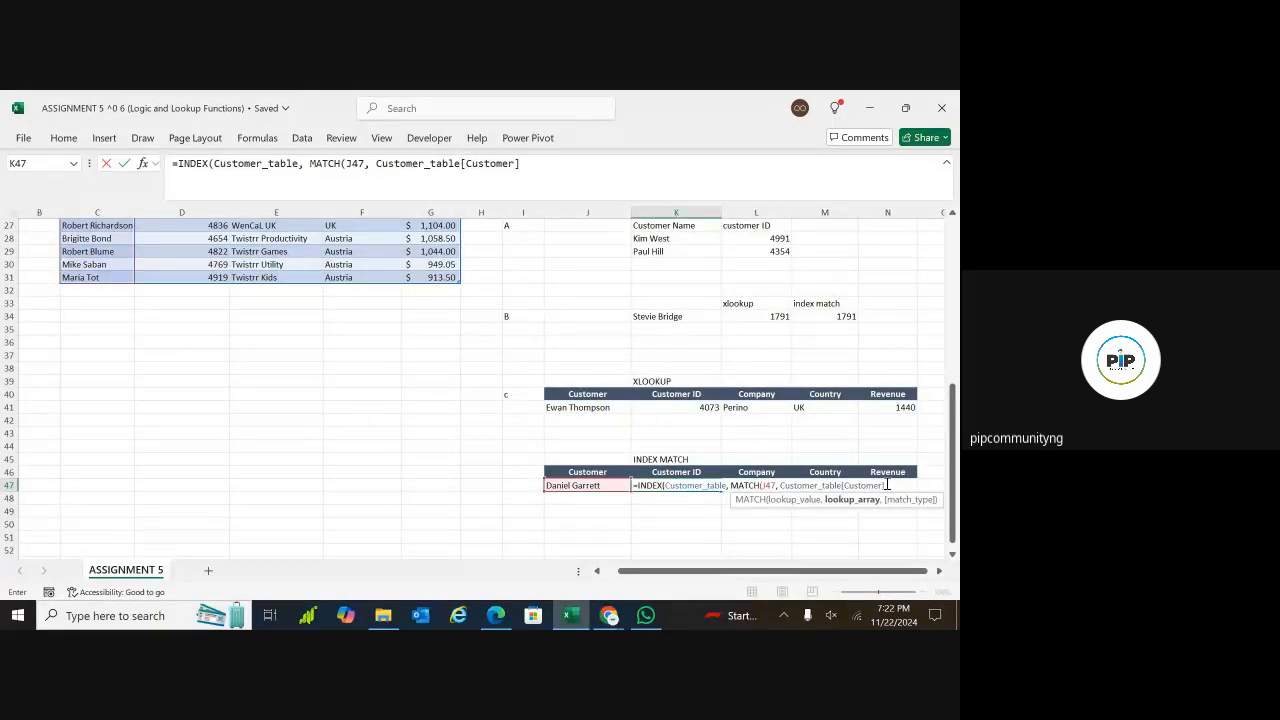
text(, 0)
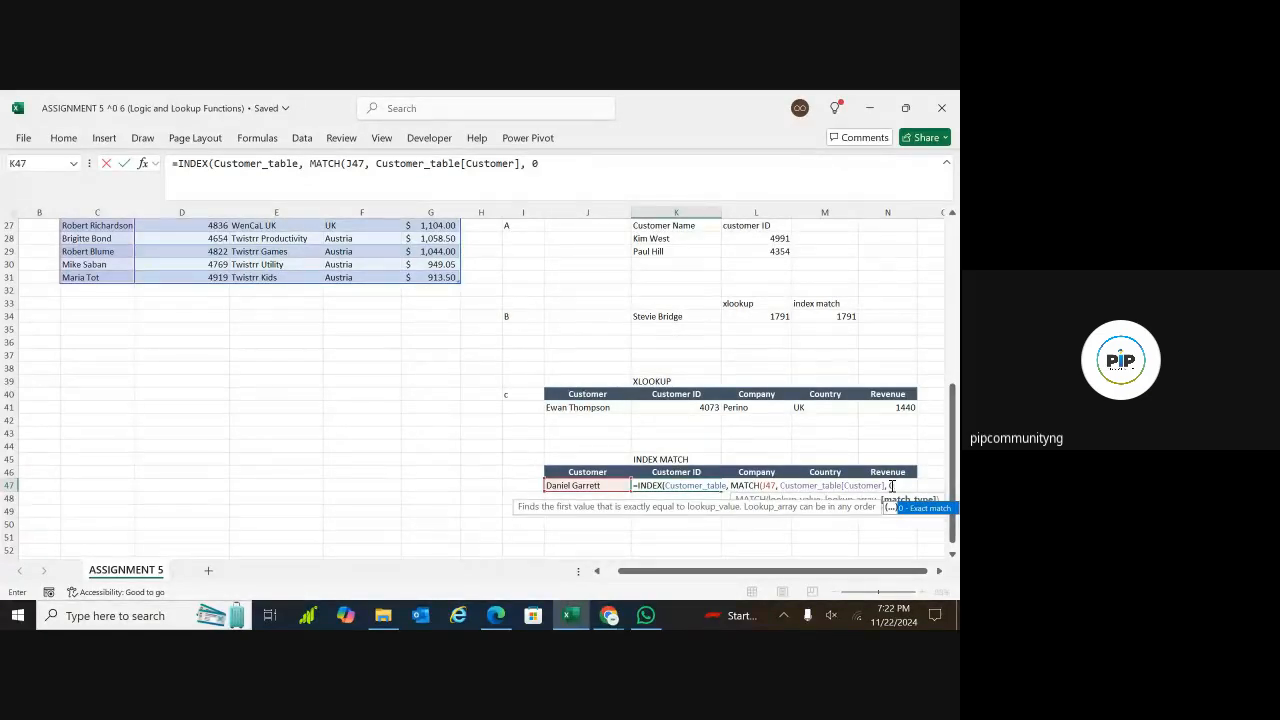
text())
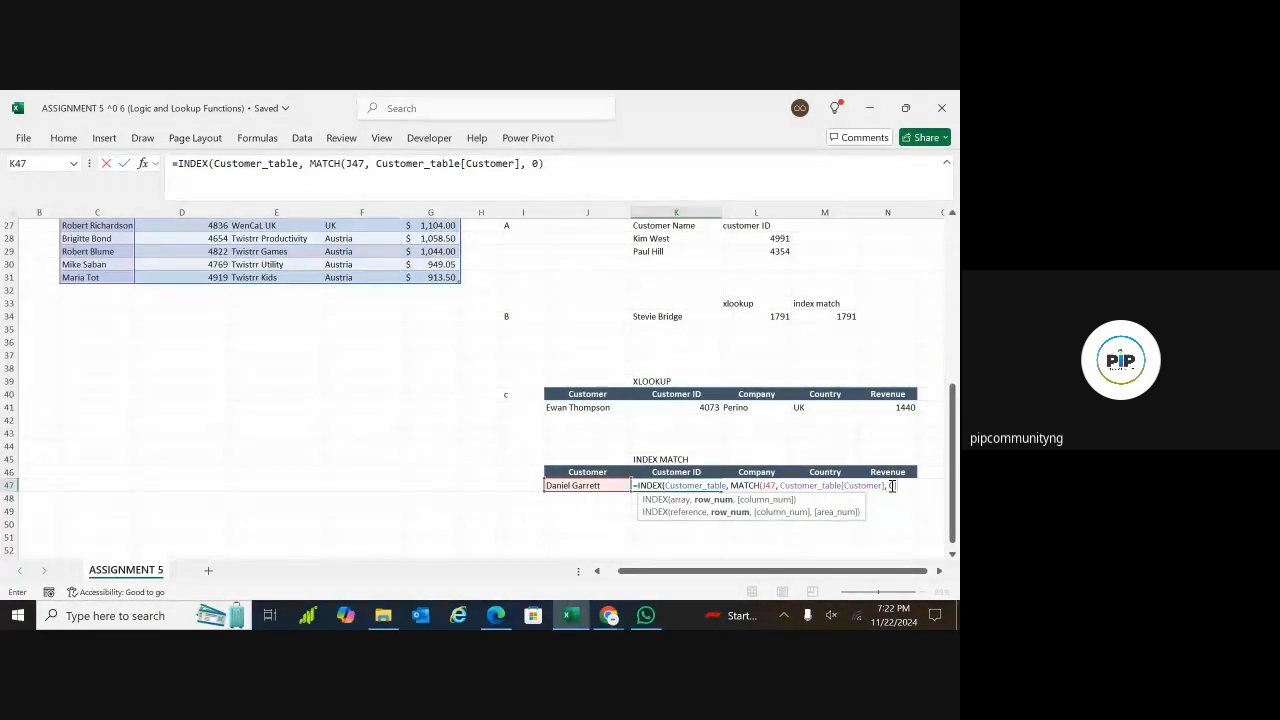
text(,)
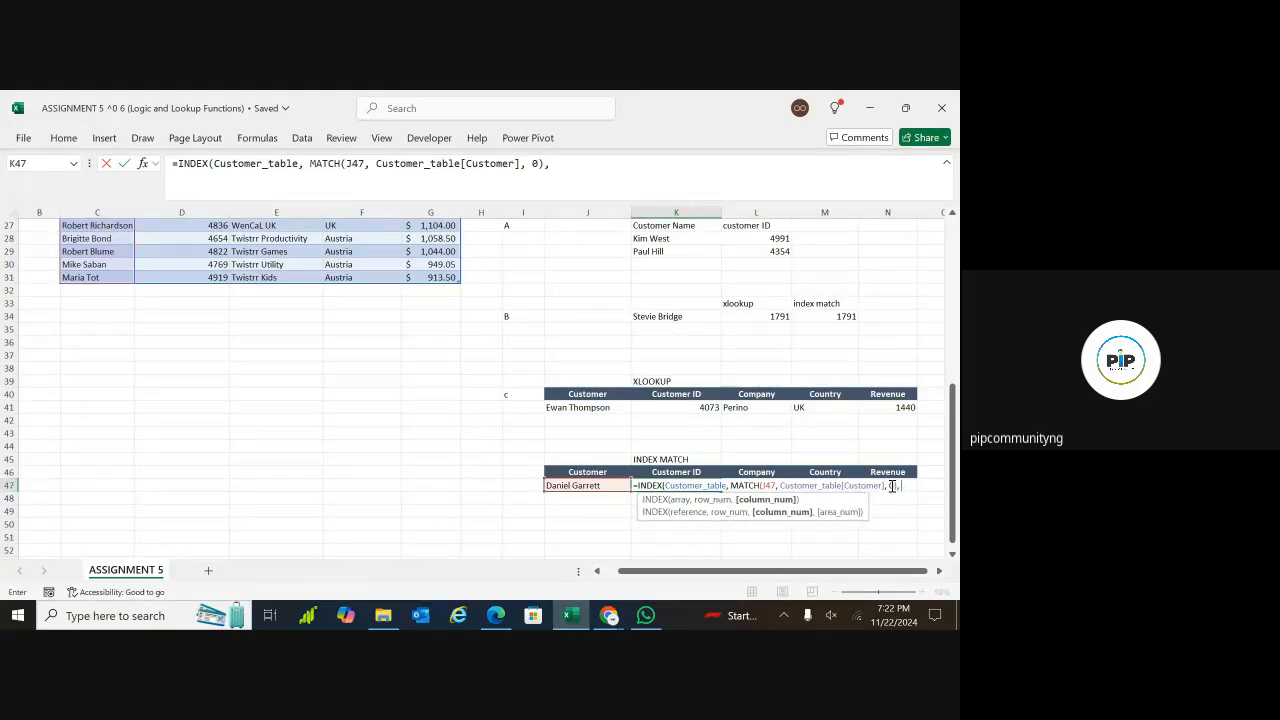
Finish K47's INDEX formula with column number 2, make the J47 reference absolute as $J$47, and enter it
mouse_move(954, 470)
mouse_down()
mouse_move(955, 410)
mouse_move(954, 471)
mouse_up()
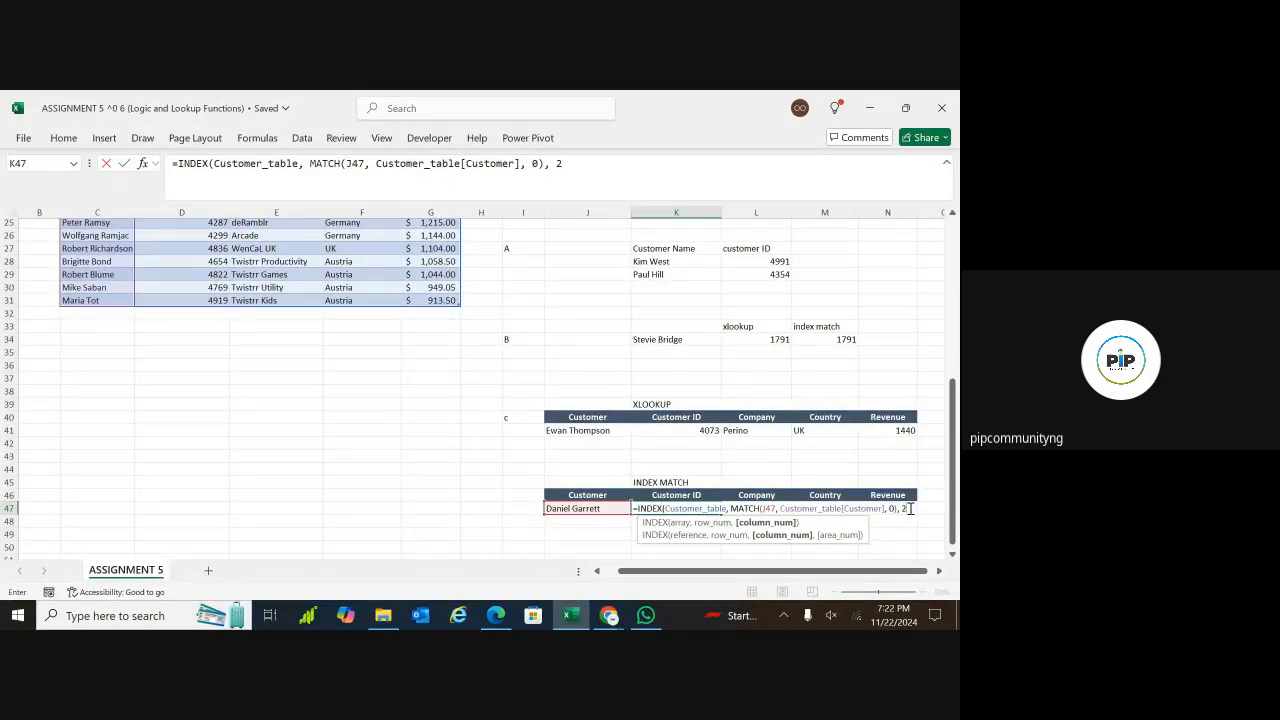
text())
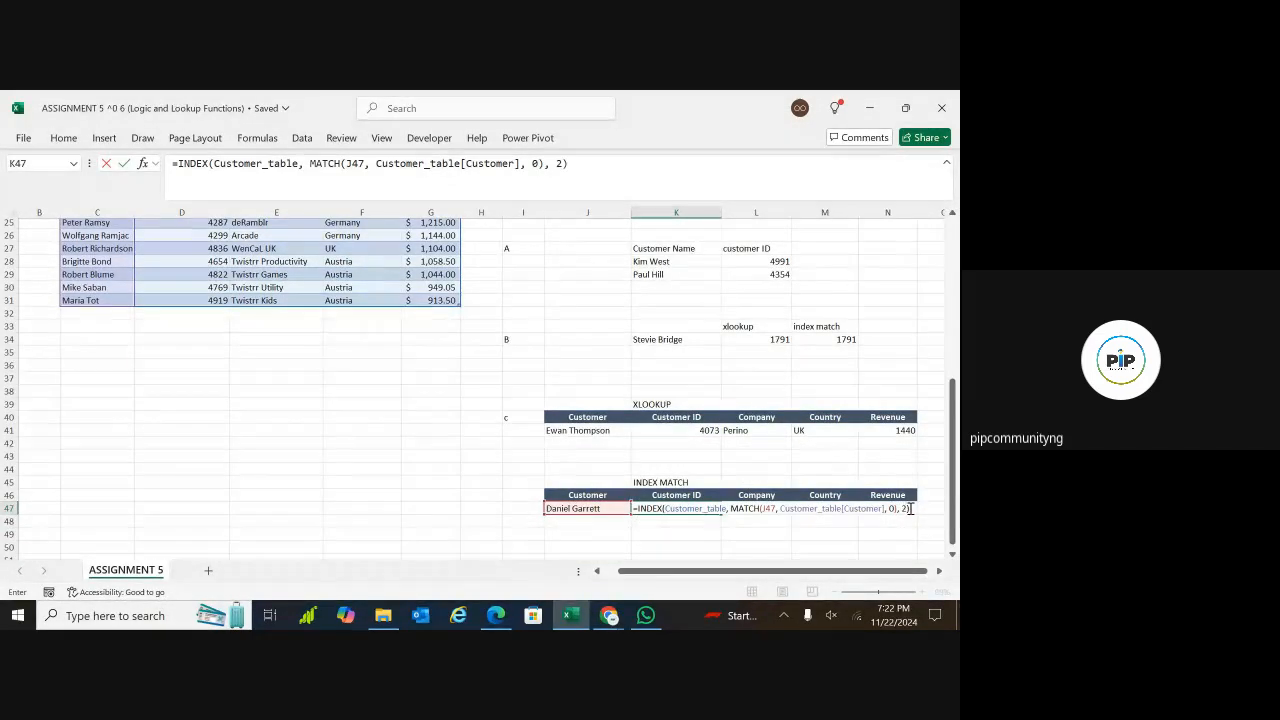
click(772, 508)
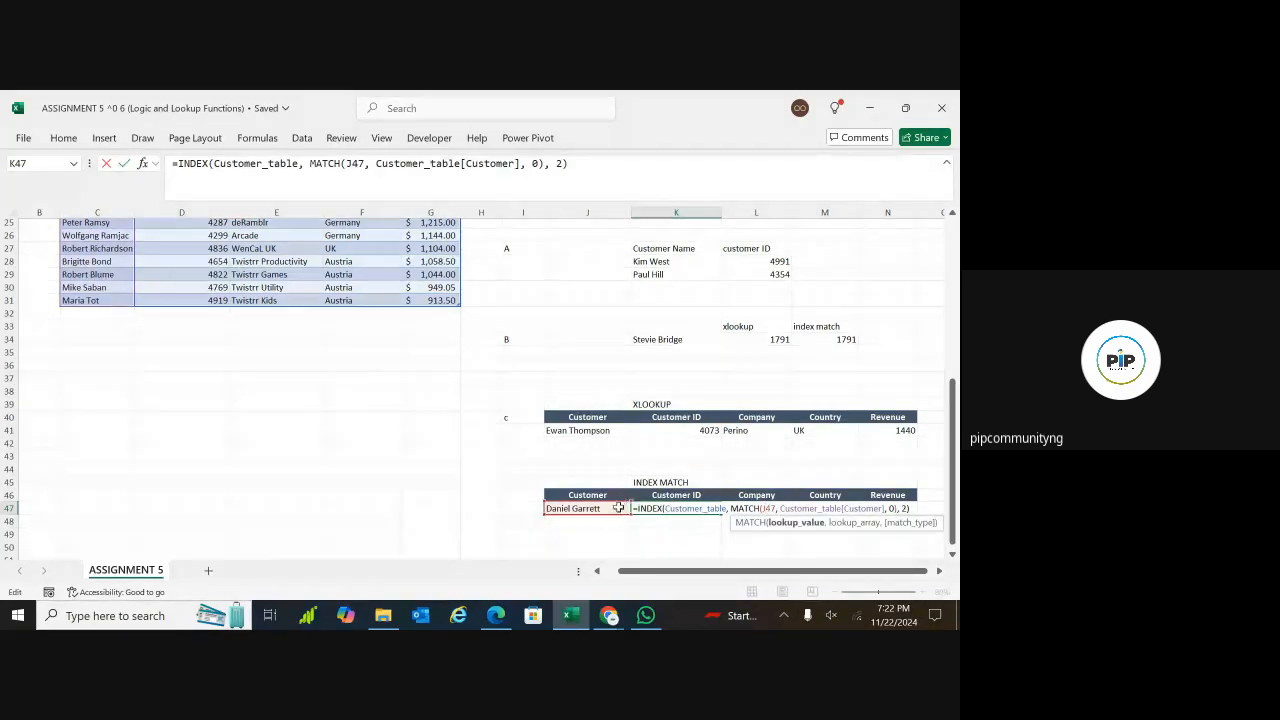
key(F4)
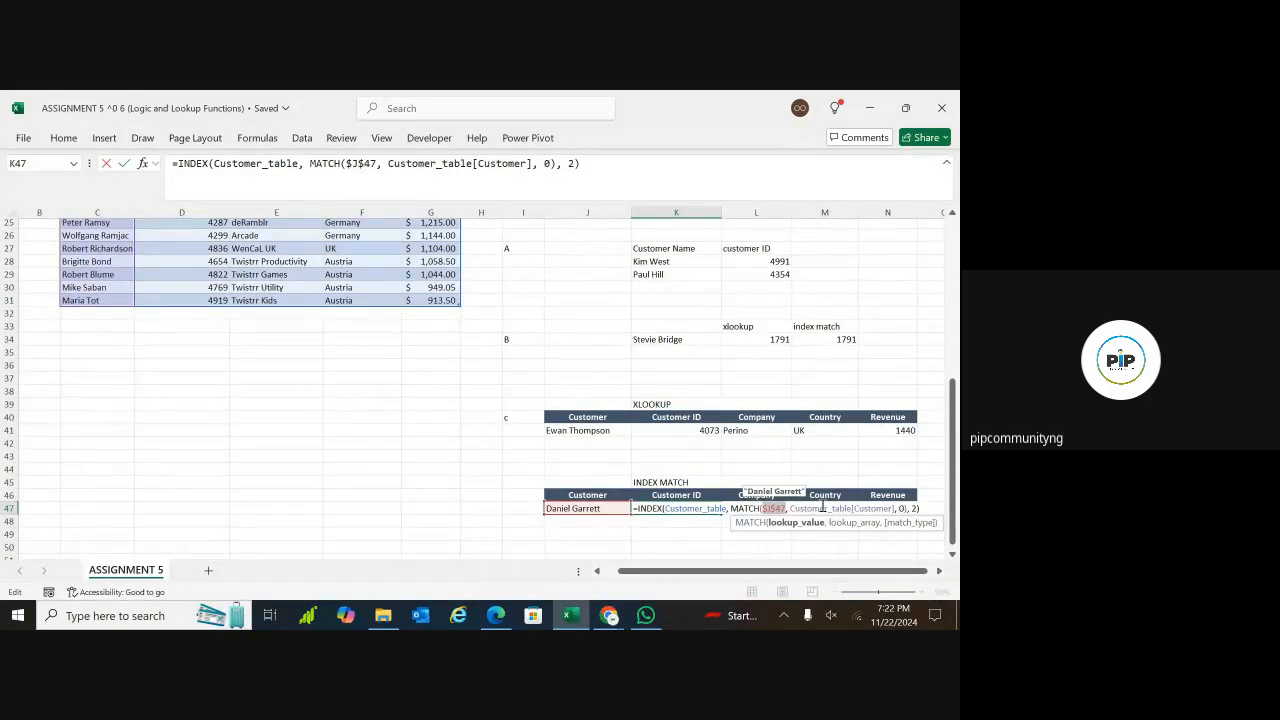
key(Return)
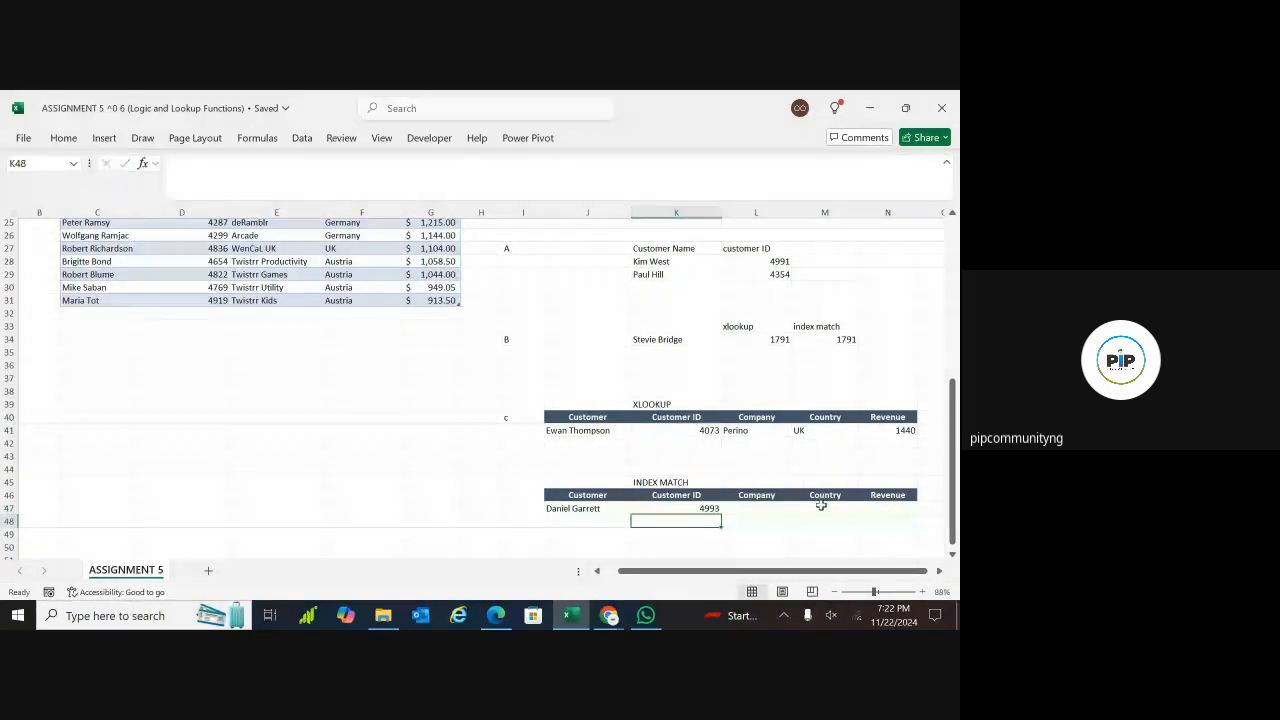
click(714, 507)
click(620, 430)
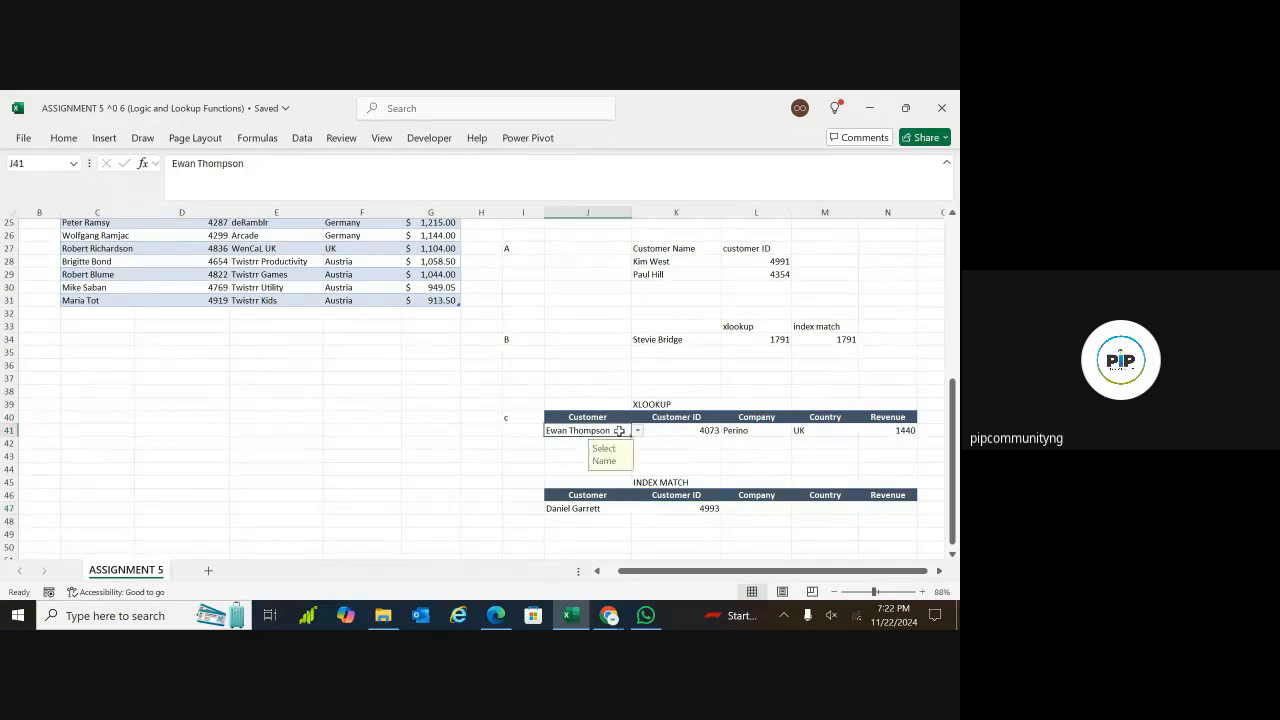
click(637, 430)
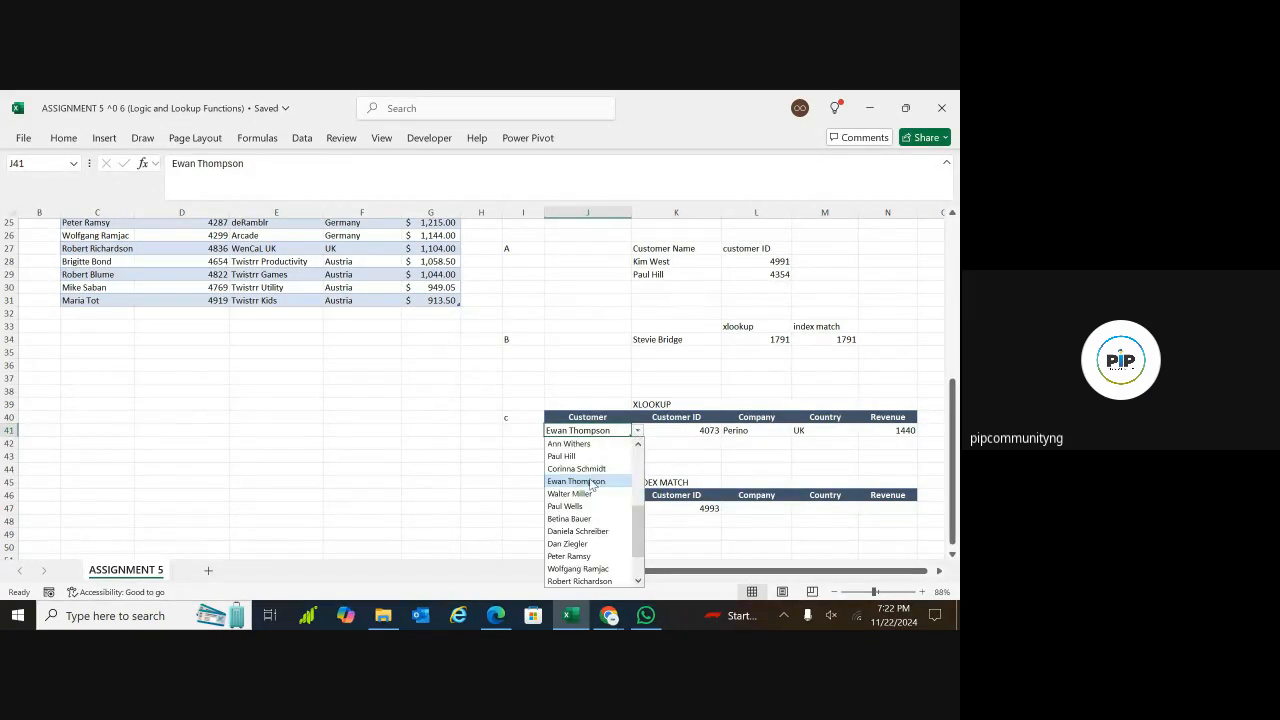
click(680, 546)
Switch J47's dropdown to the customer used in question B to test the Customer ID lookup
click(614, 511)
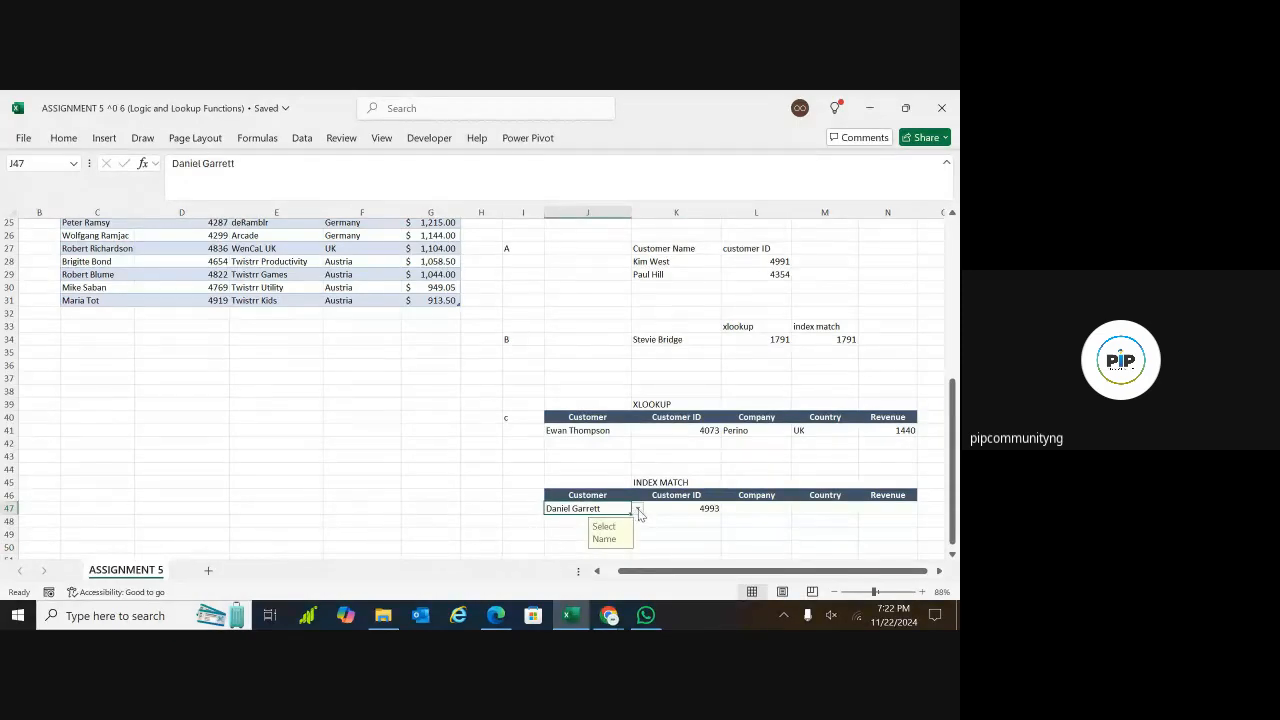
click(637, 508)
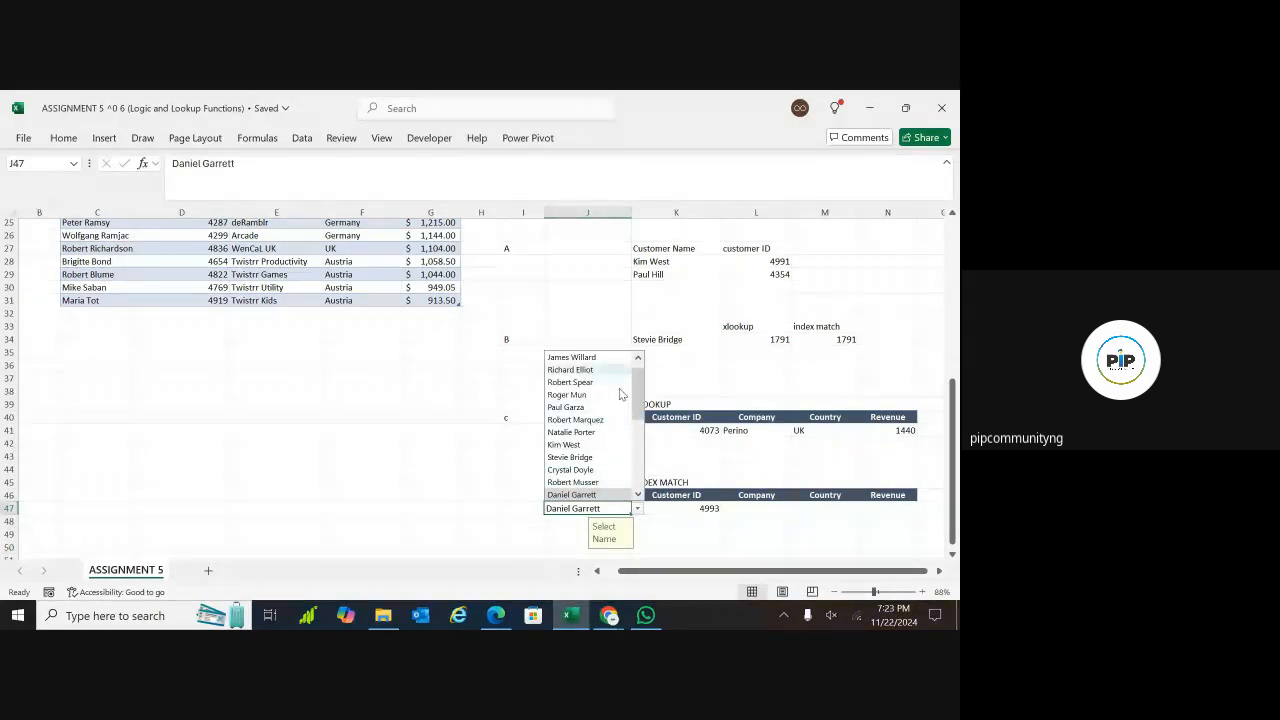
drag(640, 392, 642, 440)
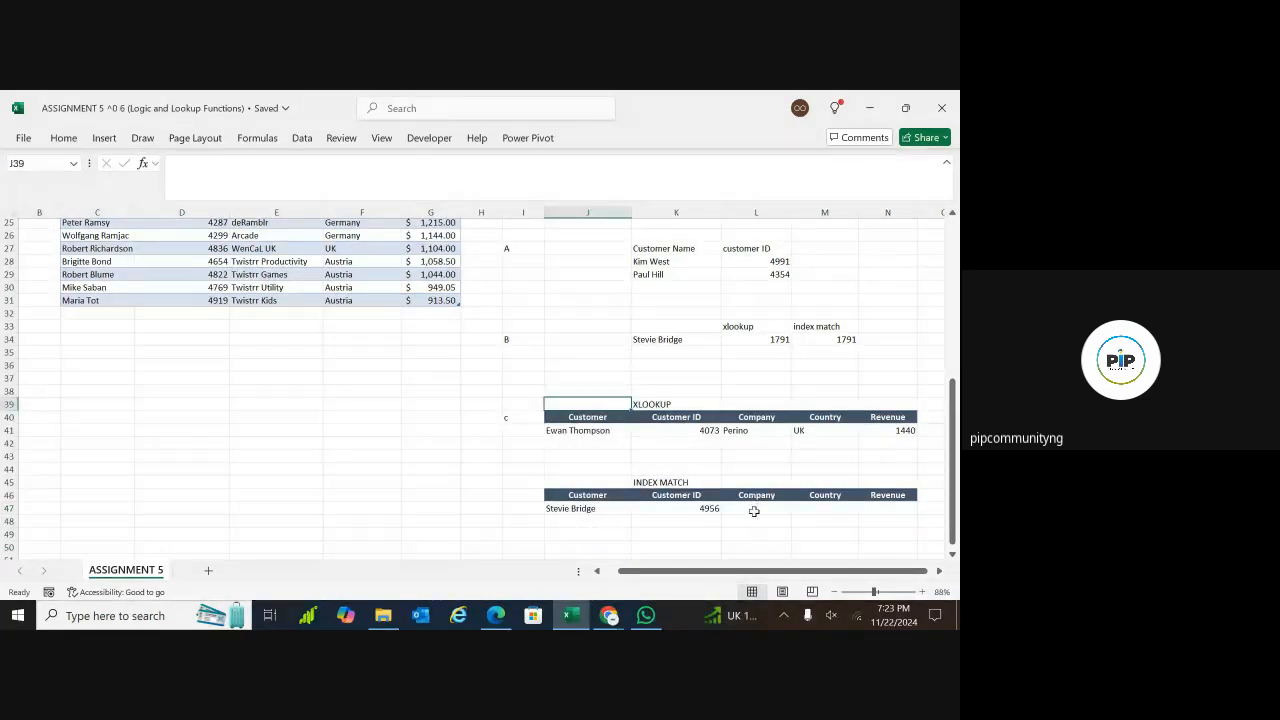
Copy K47's INDEX MATCH formula to the Company cell L47 and change its column number to 3
click(754, 512)
click(699, 510)
key(ctrl+c)
click(752, 512)
key(ctrl+v)
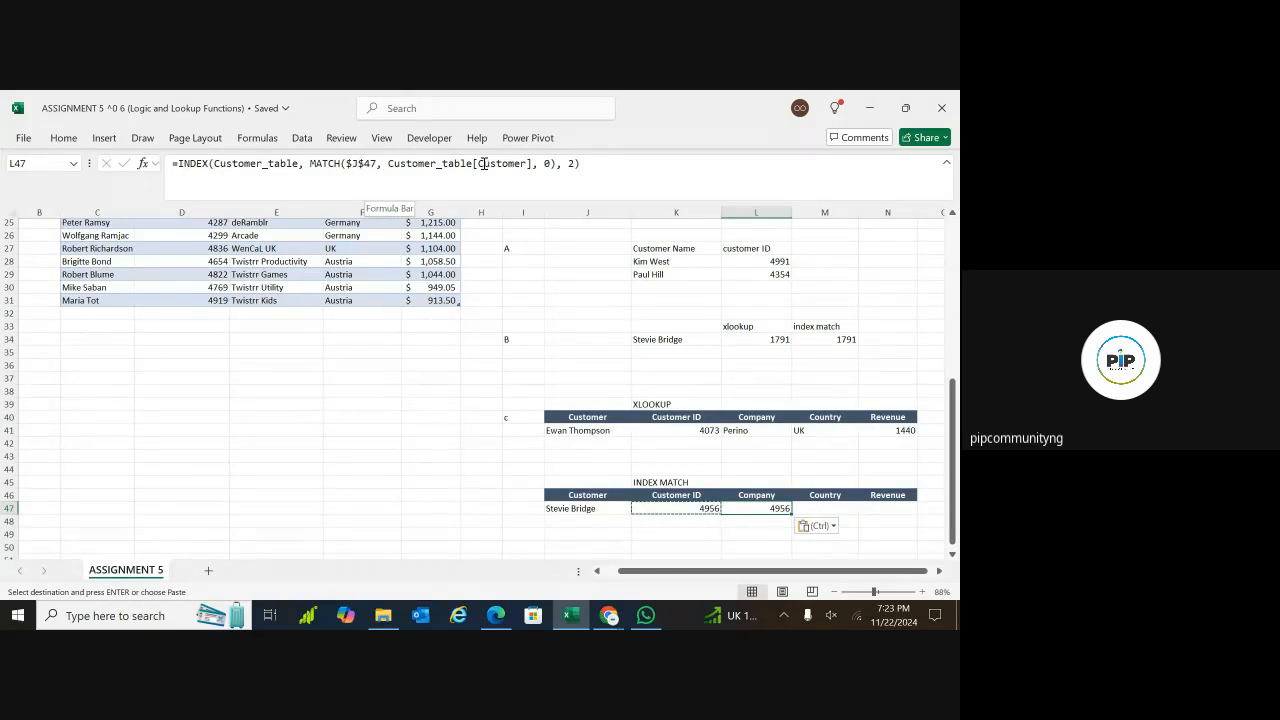
click(575, 163)
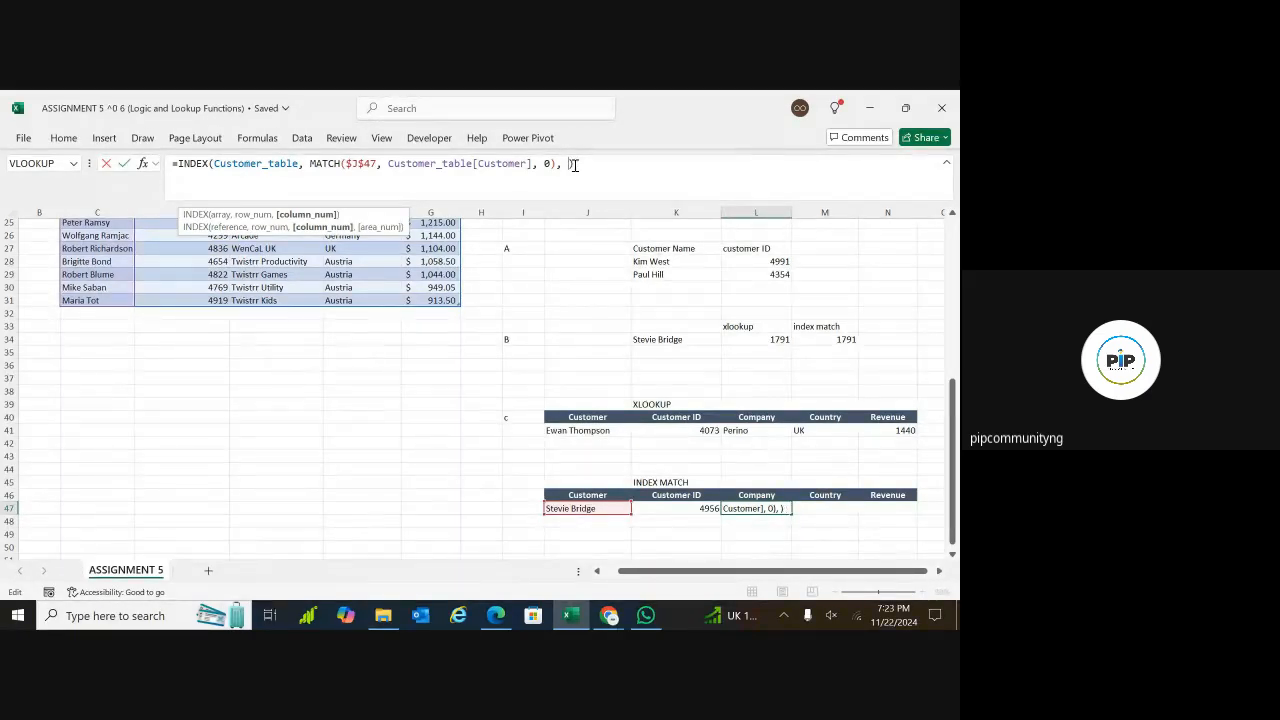
key(Return)
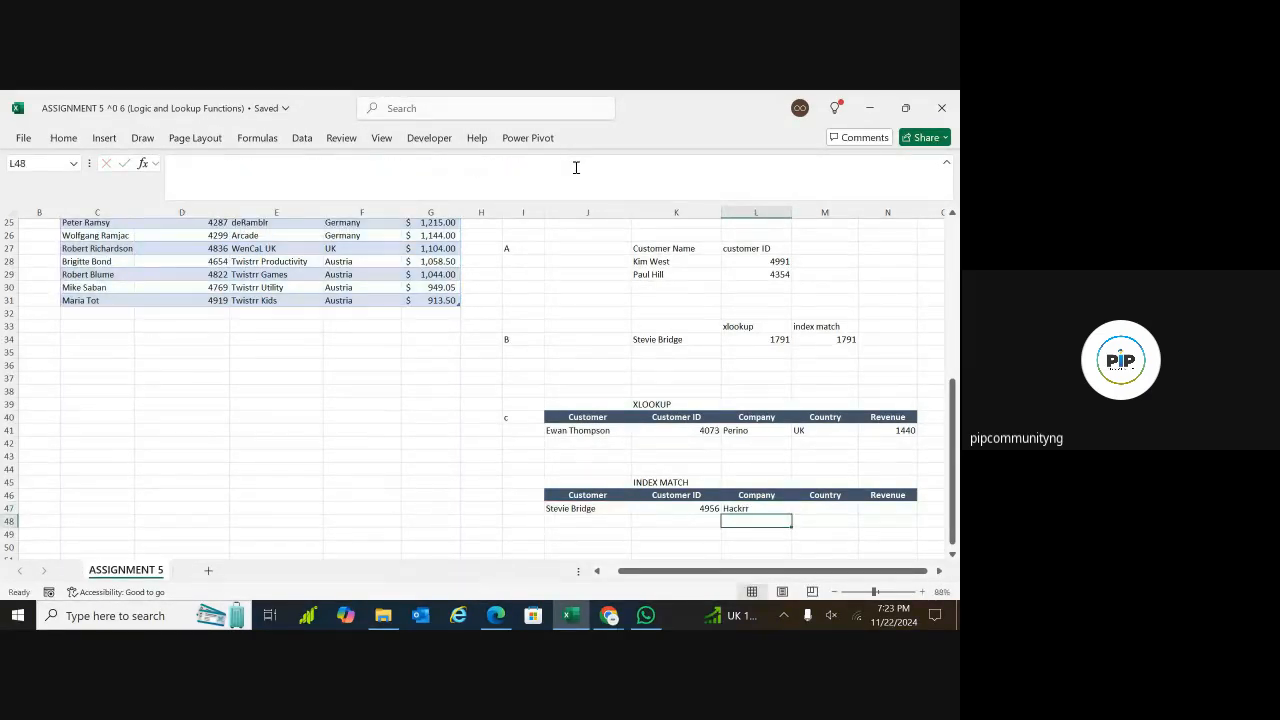
Copy L47's formula to the Country cell M47 and change its column number to 4
click(806, 510)
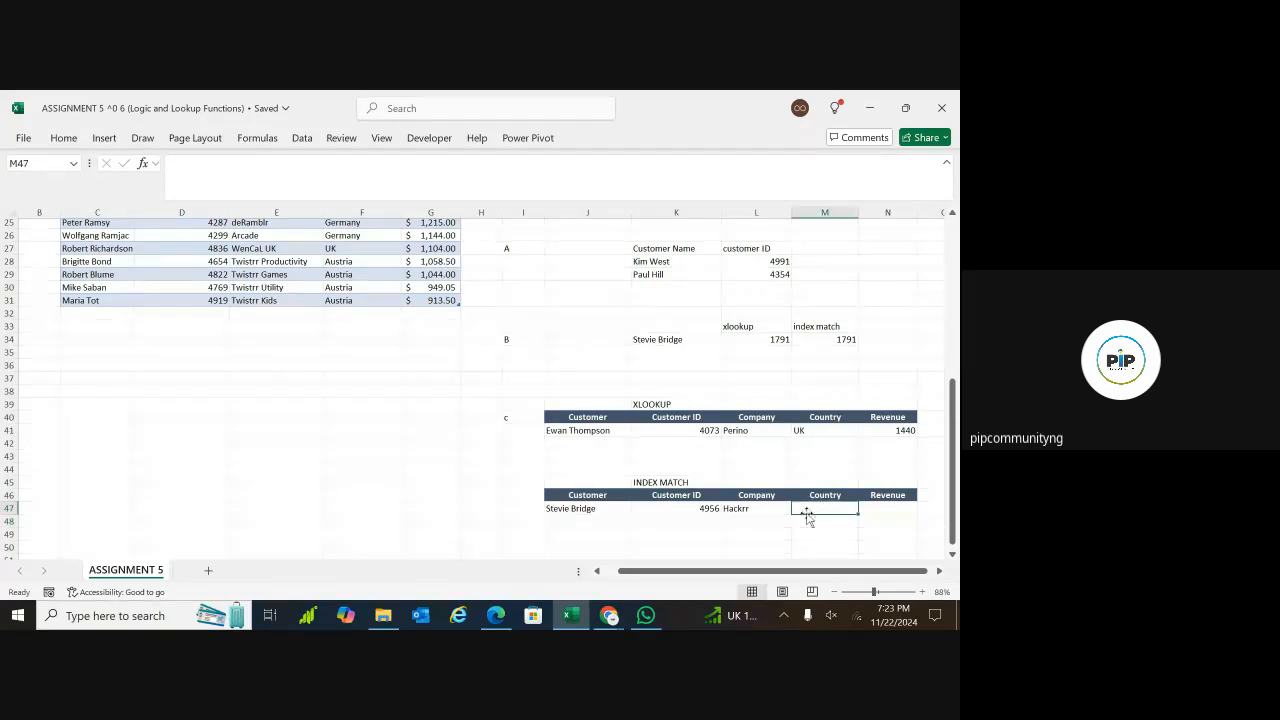
click(755, 509)
key(ctrl+c)
click(813, 509)
key(ctrl+v)
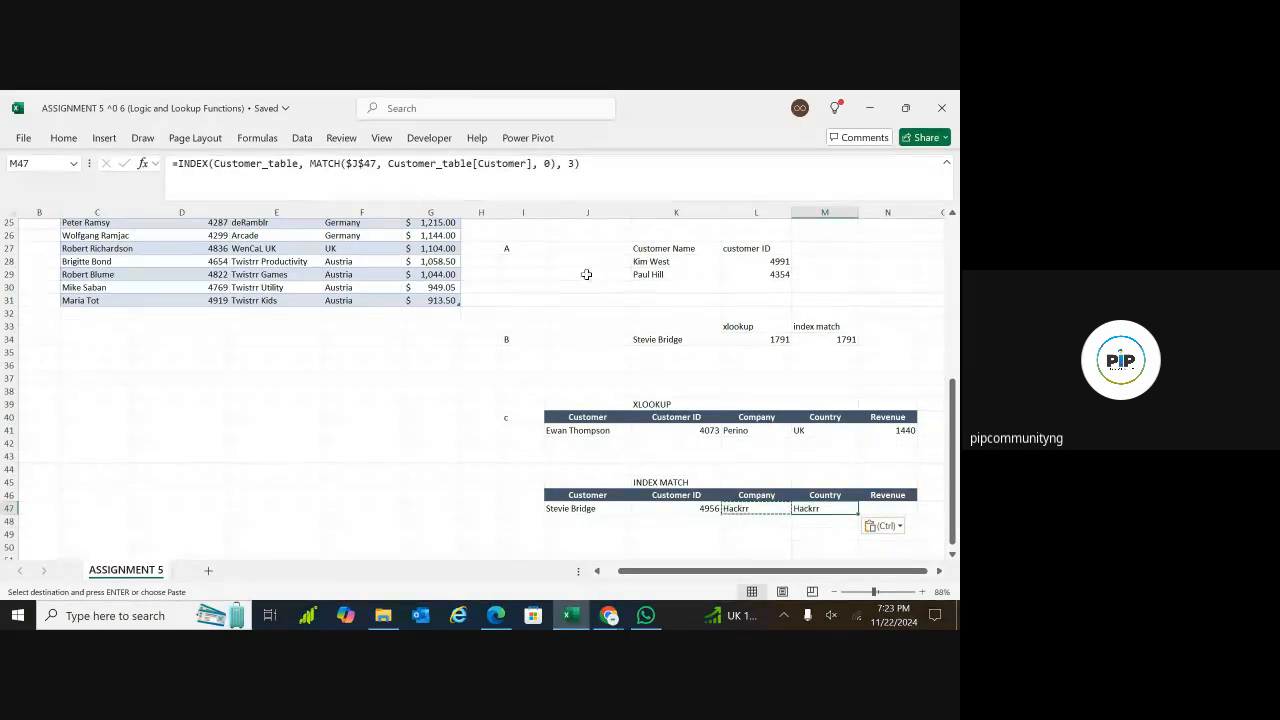
click(575, 164)
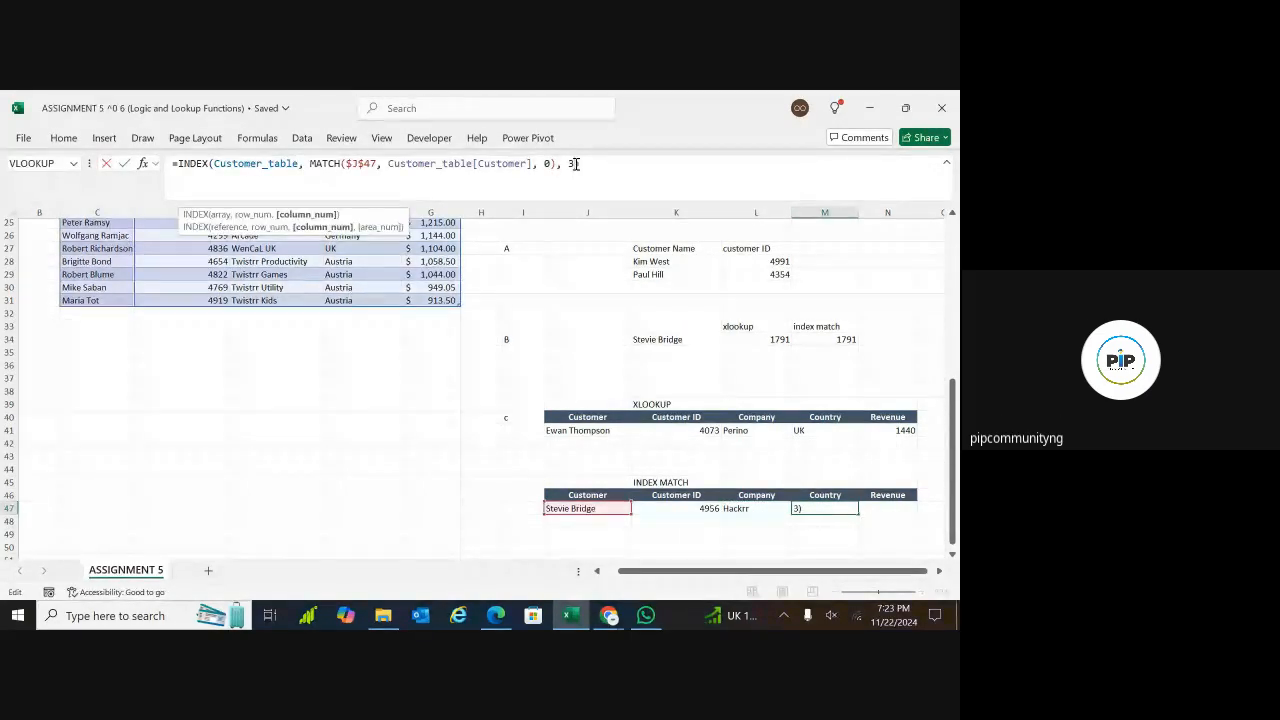
key(BackSpace)
text(4)
key(Return)
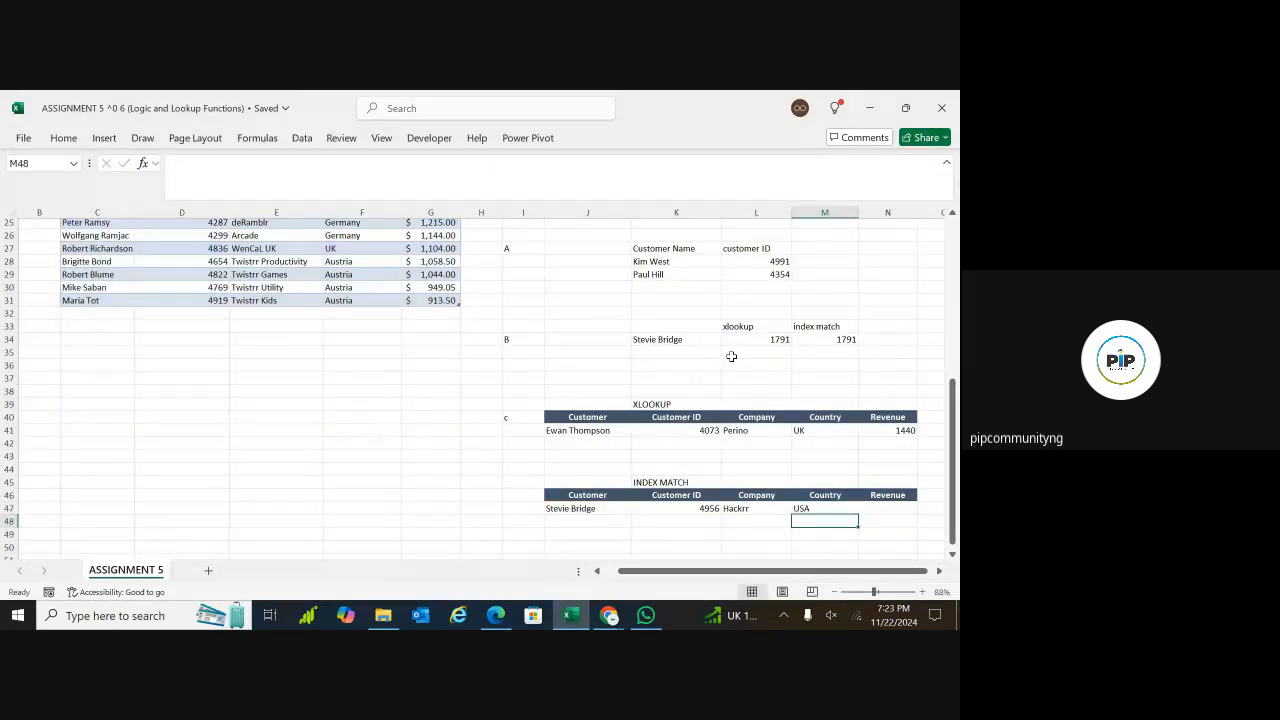
Copy M47's formula to the Revenue cell N47, keep the $J$47 lookup value, and change the column number to 5
click(828, 505)
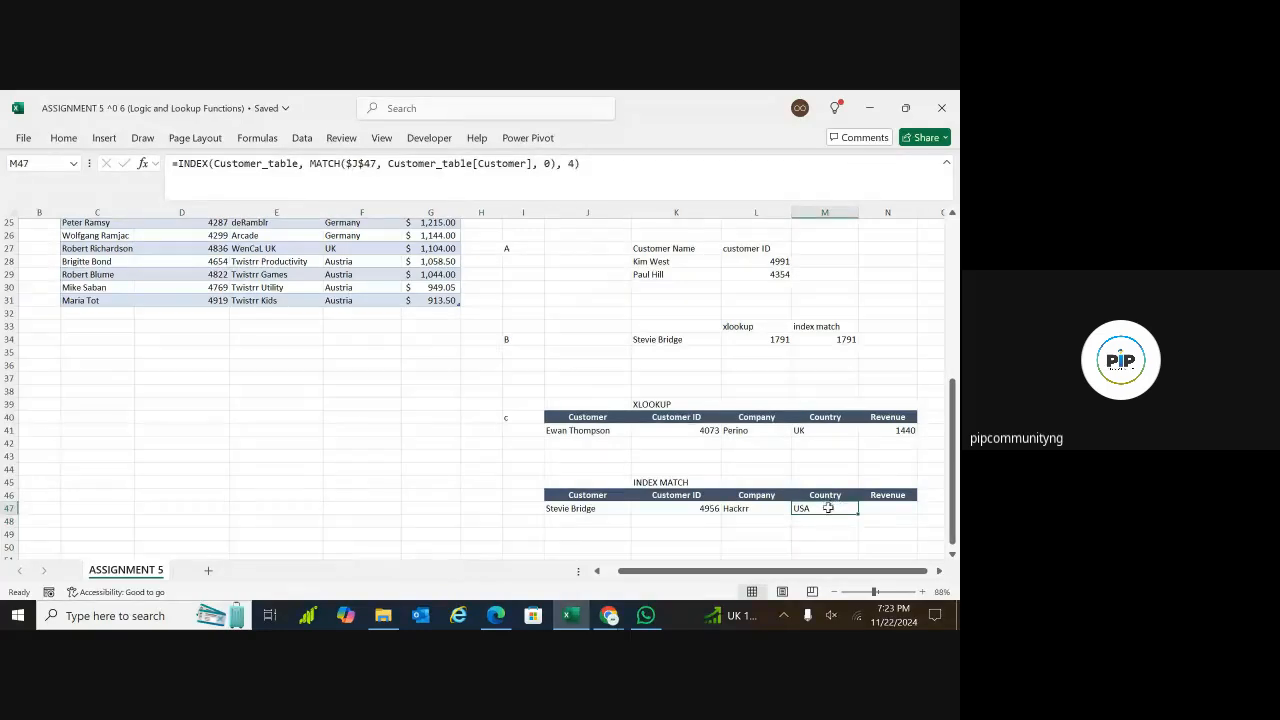
key(ctrl+c)
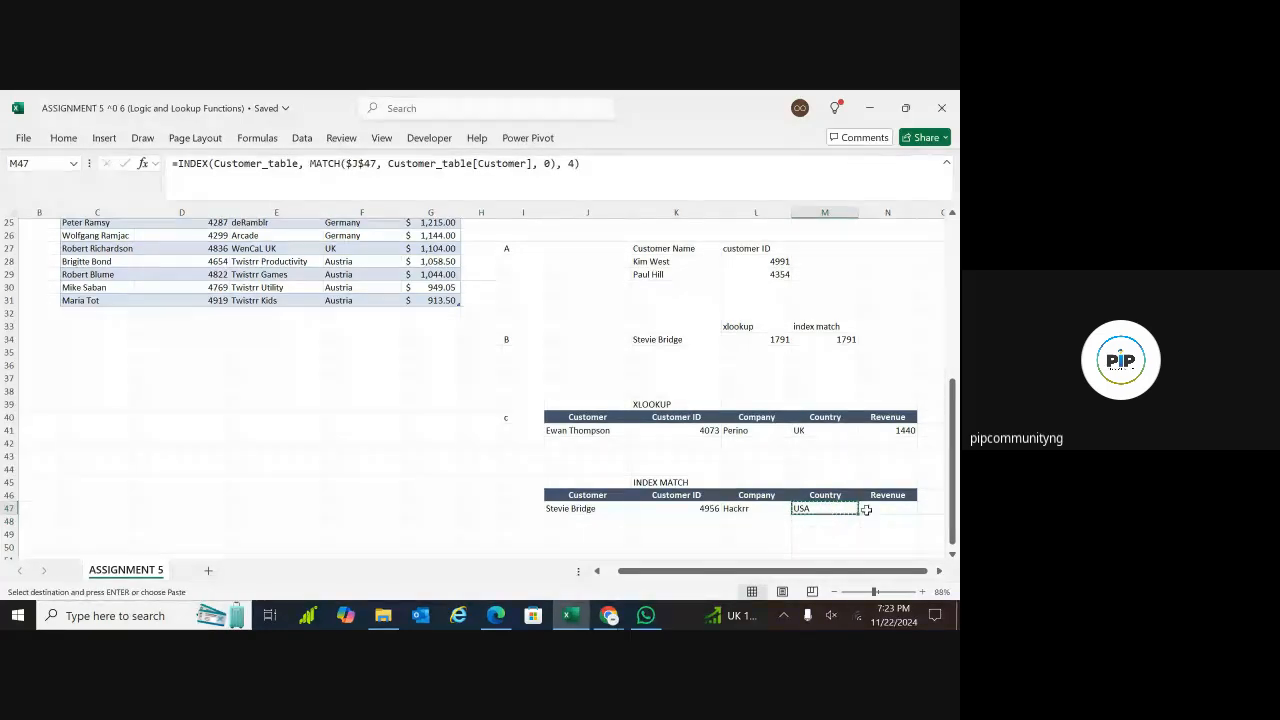
click(869, 509)
key(ctrl+v)
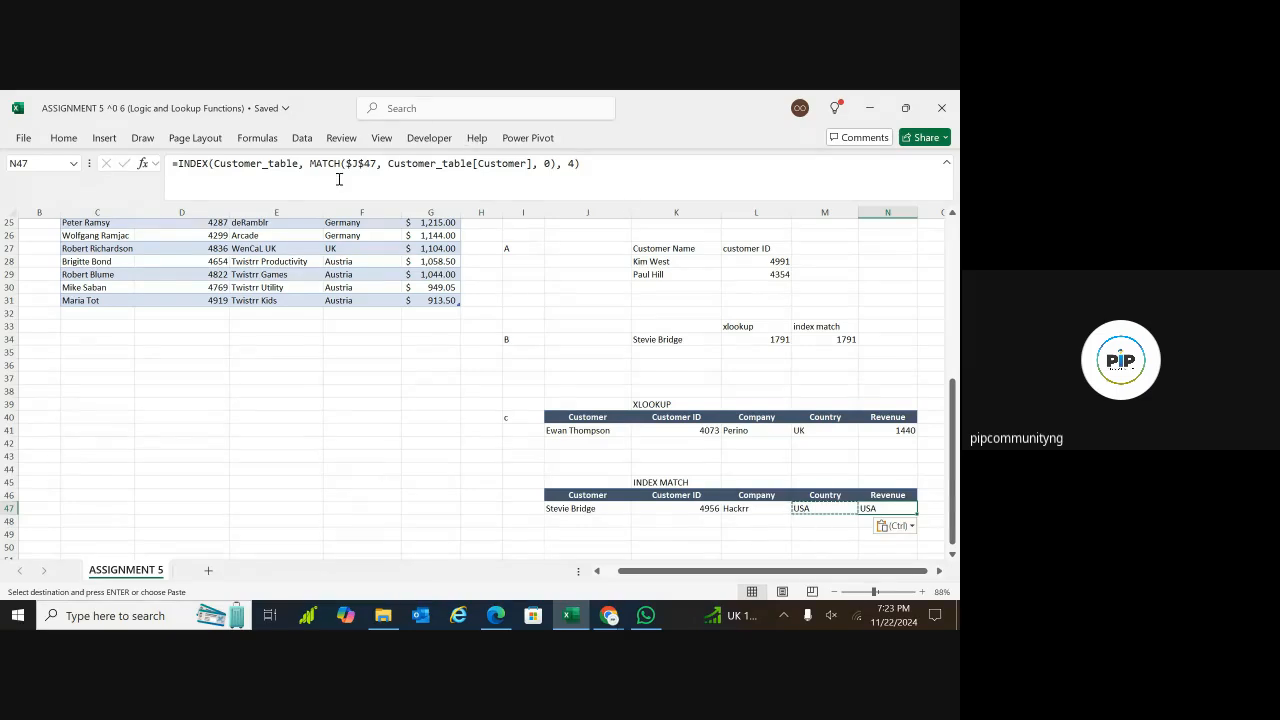
click(384, 168)
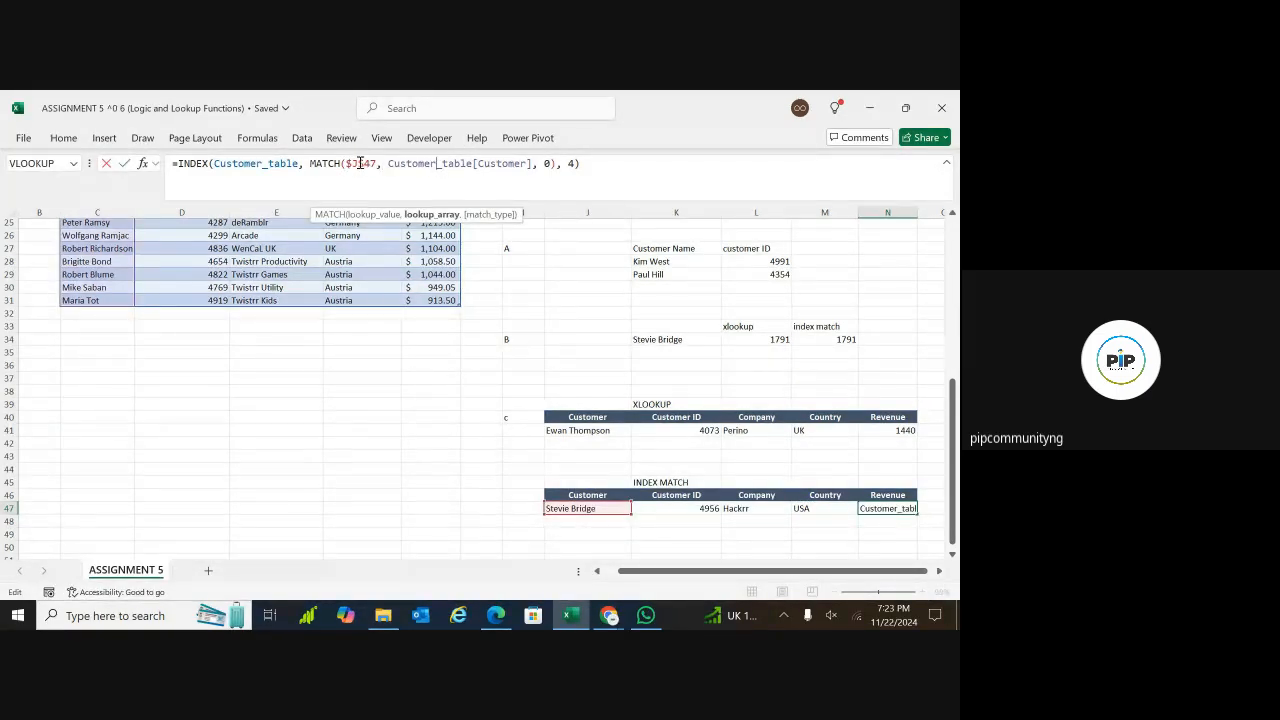
drag(372, 163, 379, 163)
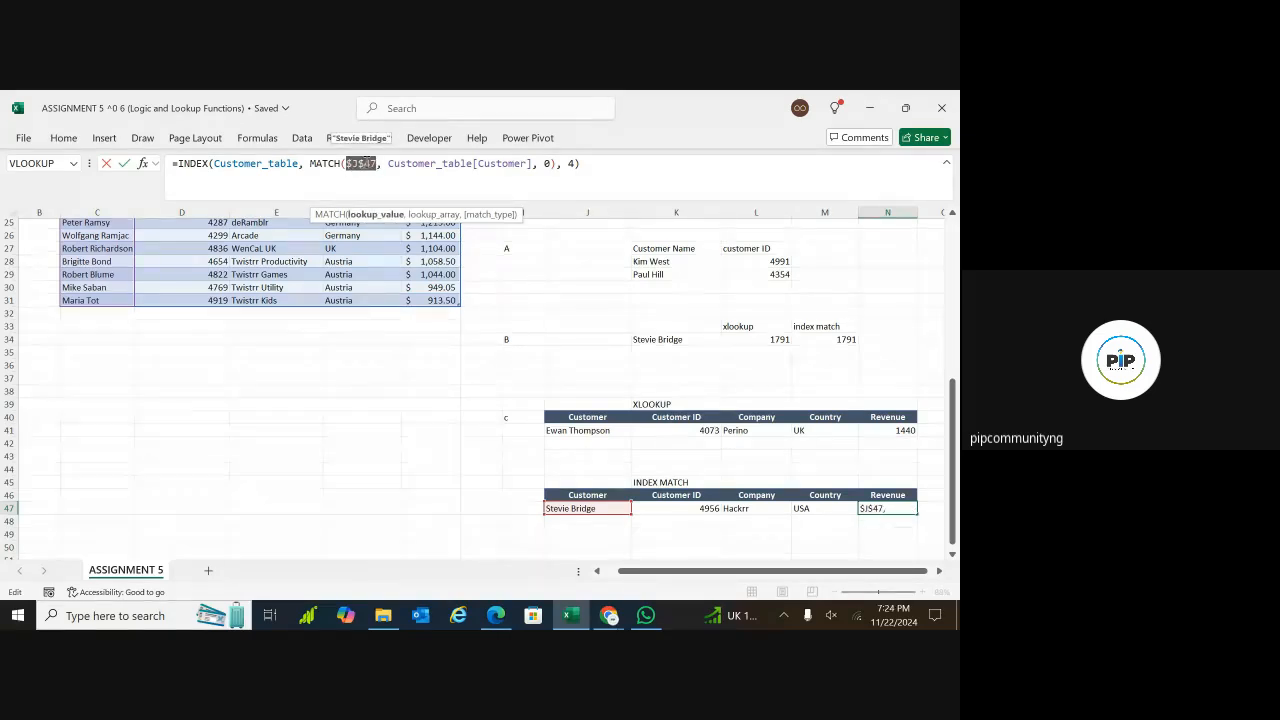
click(404, 163)
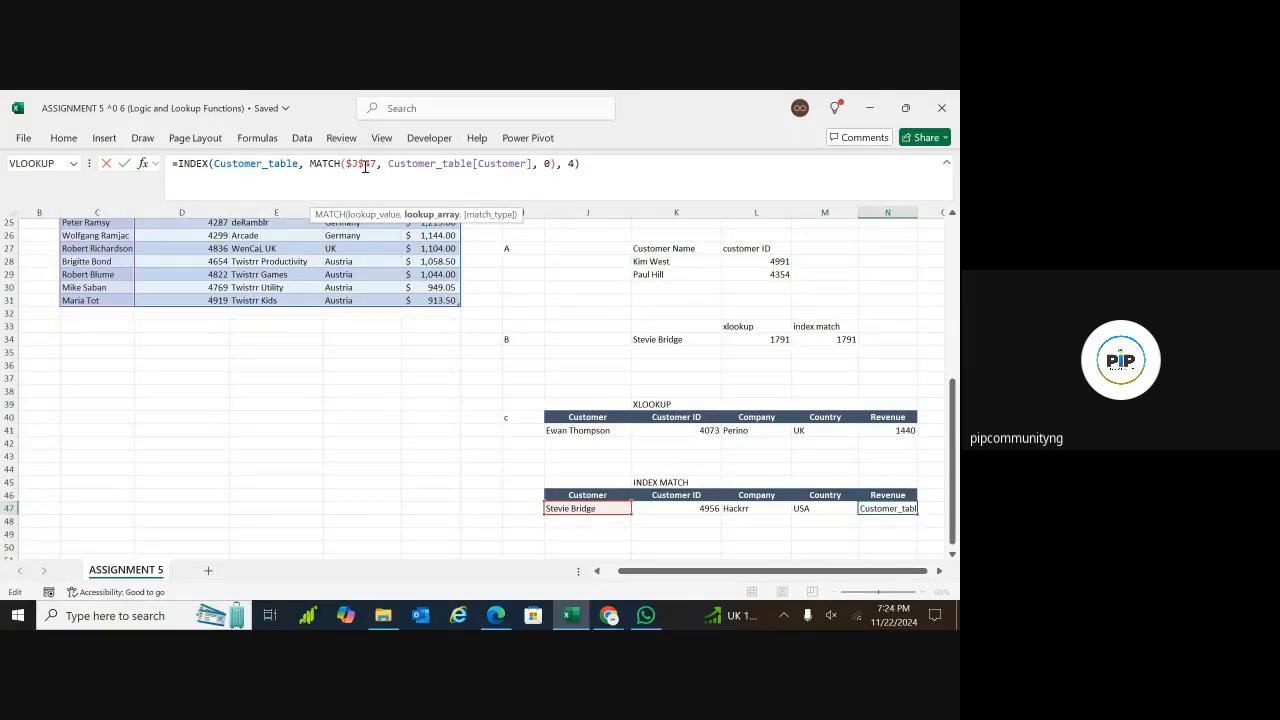
click(574, 165)
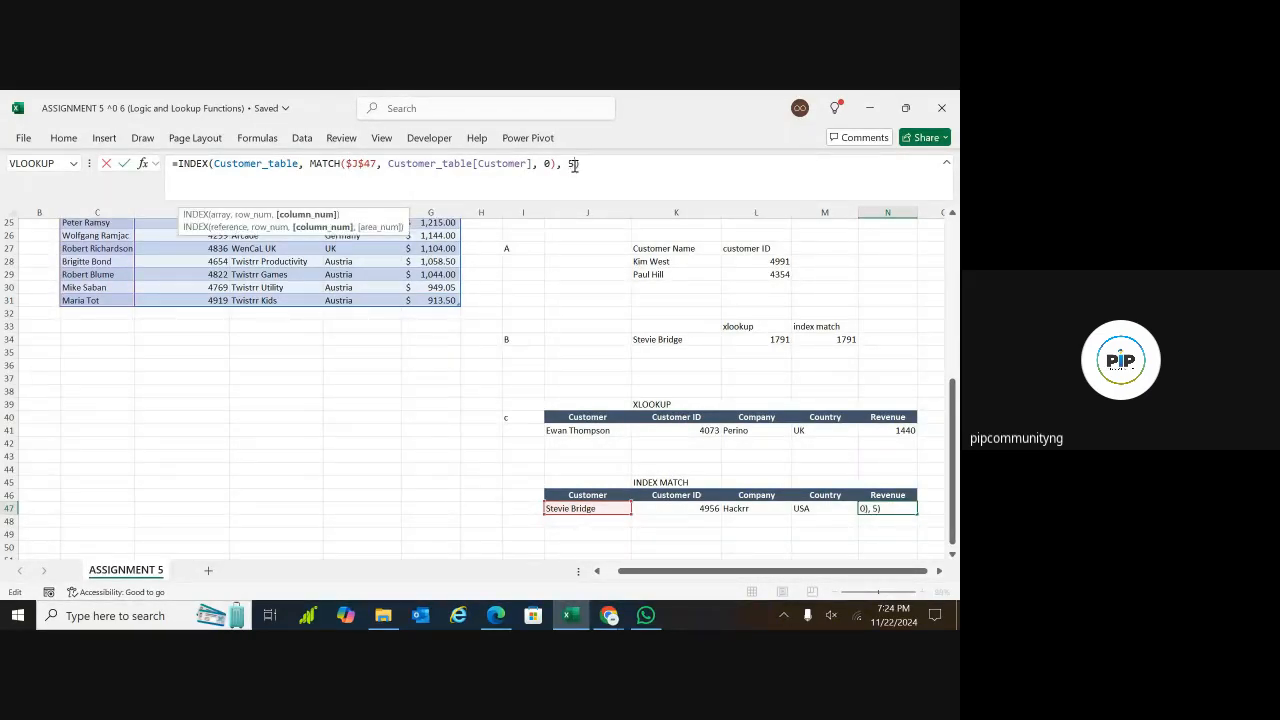
key(Return)
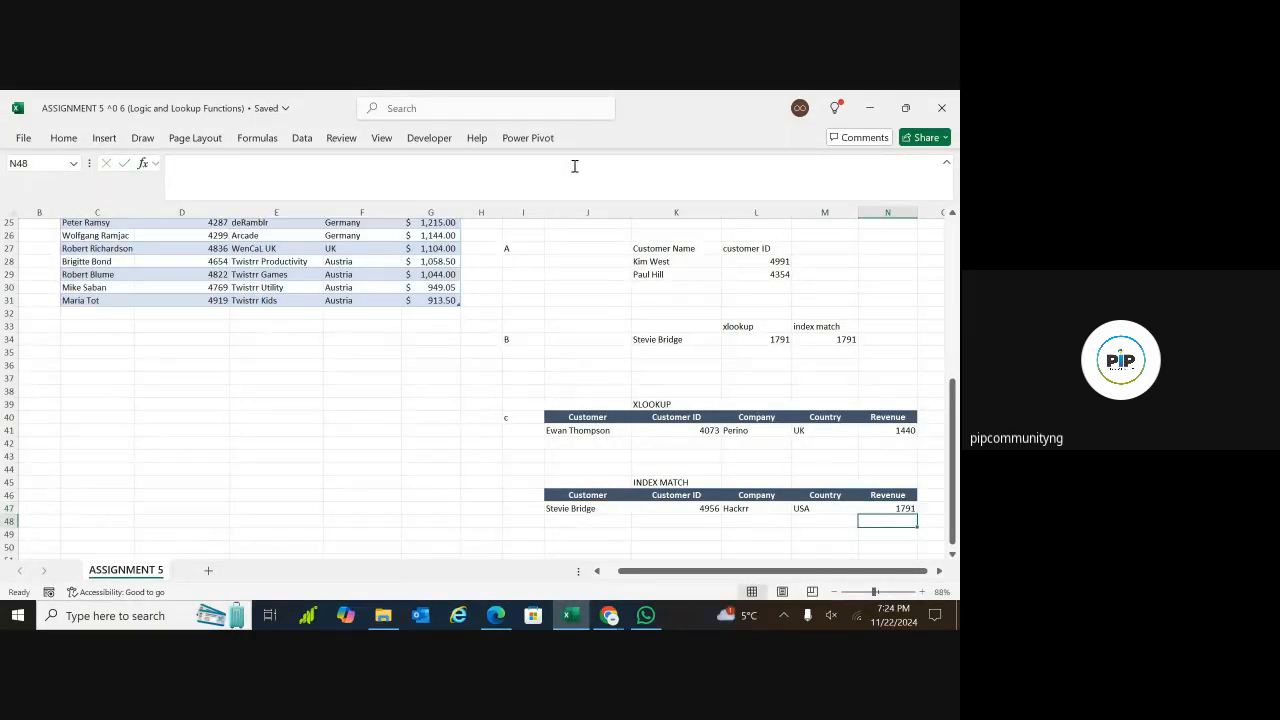
Test the INDEX MATCH table by switching J47's dropdown to the Inkly customer and then to the Kind Ape customer
click(602, 509)
click(637, 508)
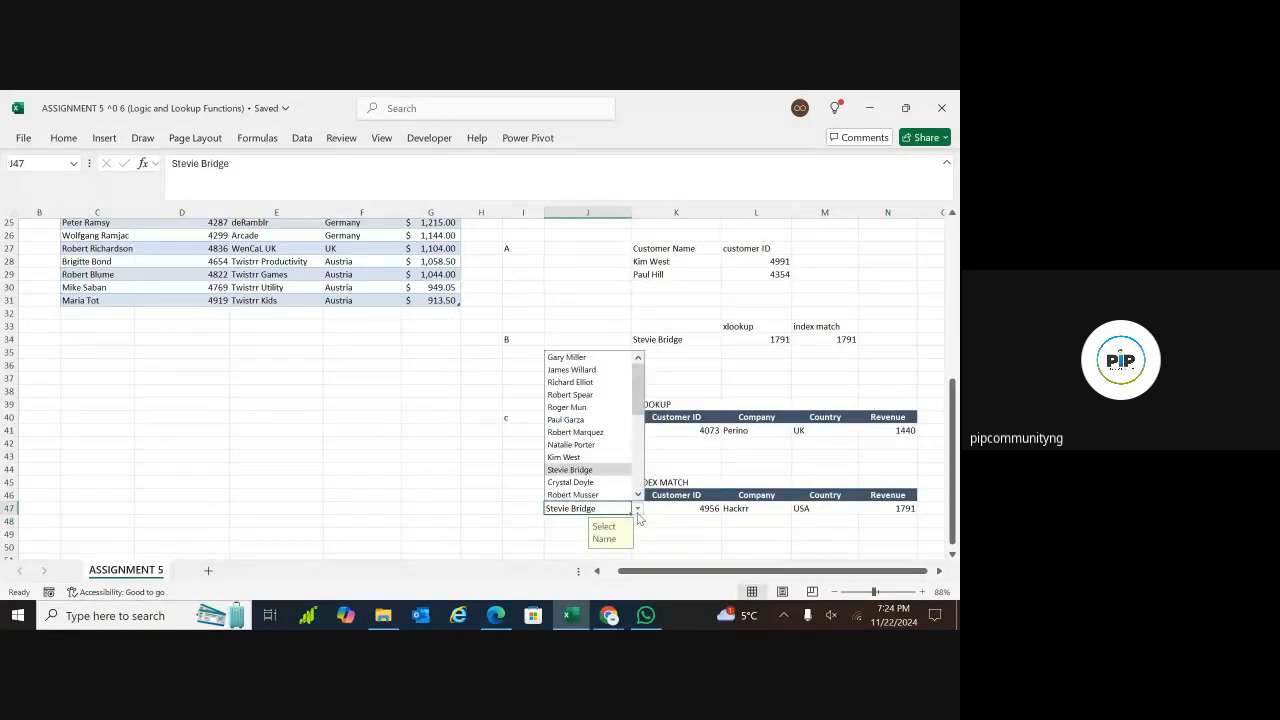
click(578, 394)
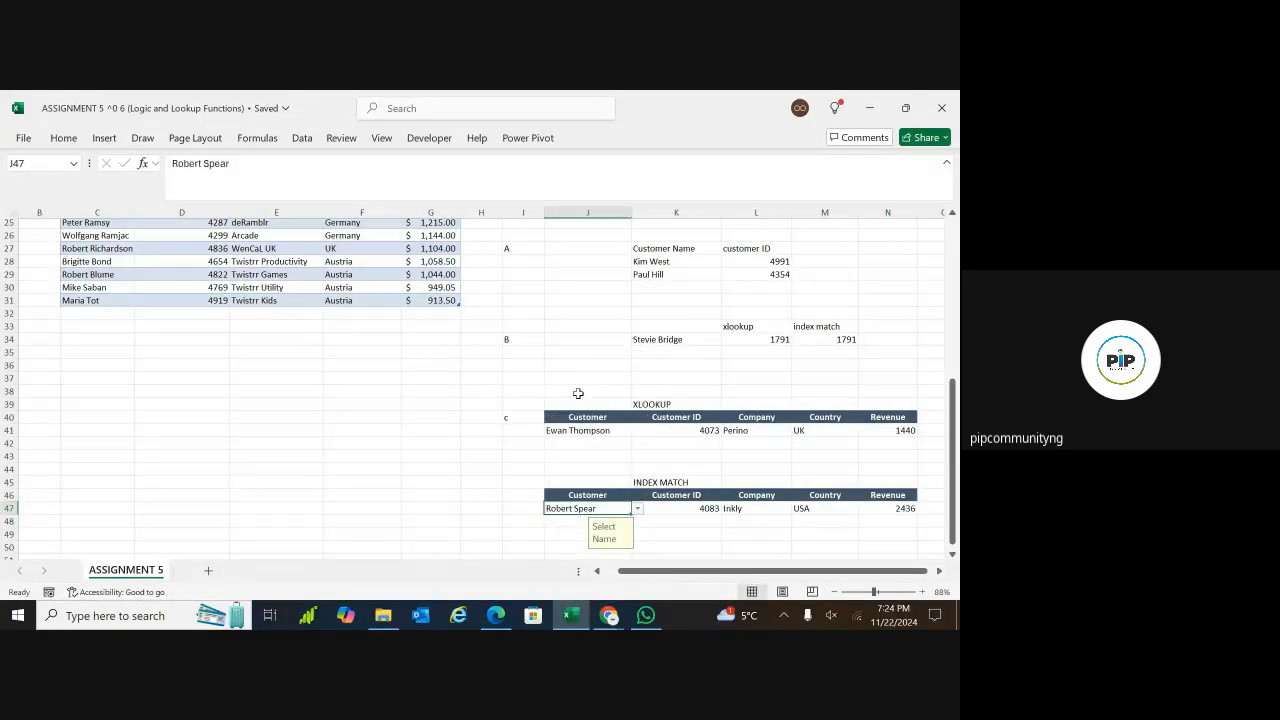
click(637, 508)
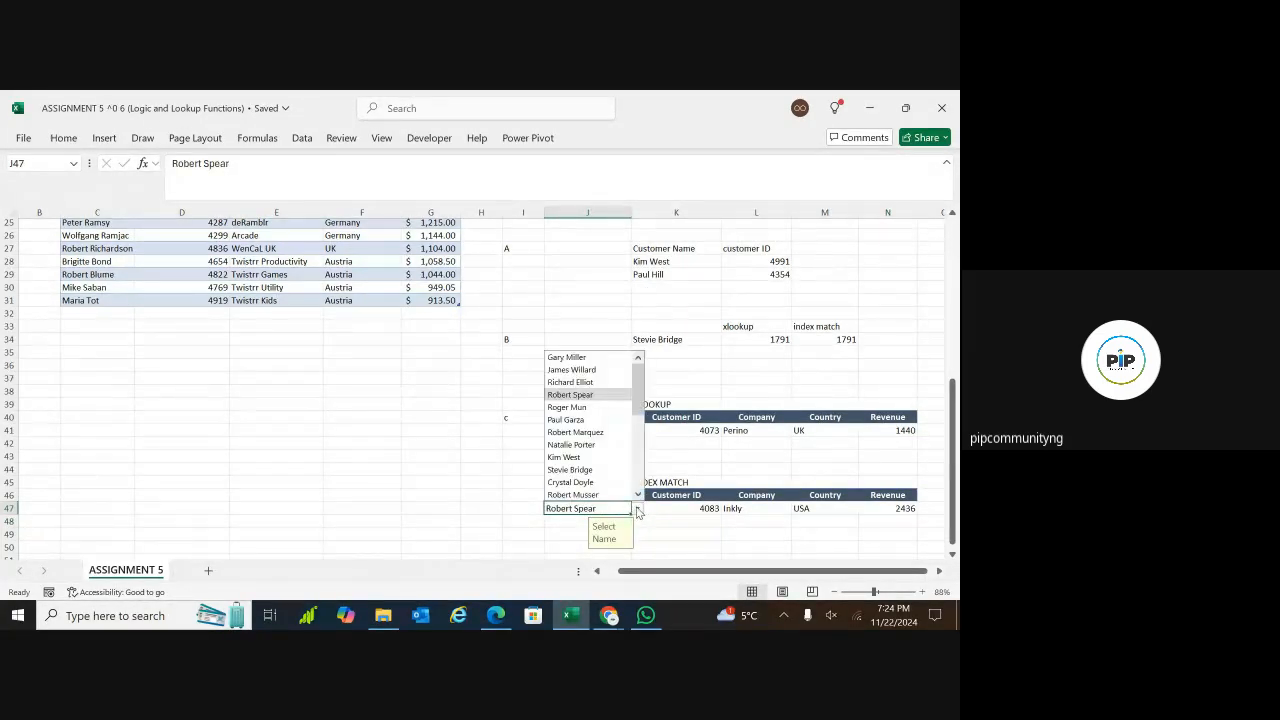
click(580, 420)
scroll(646, 396, up, 4)
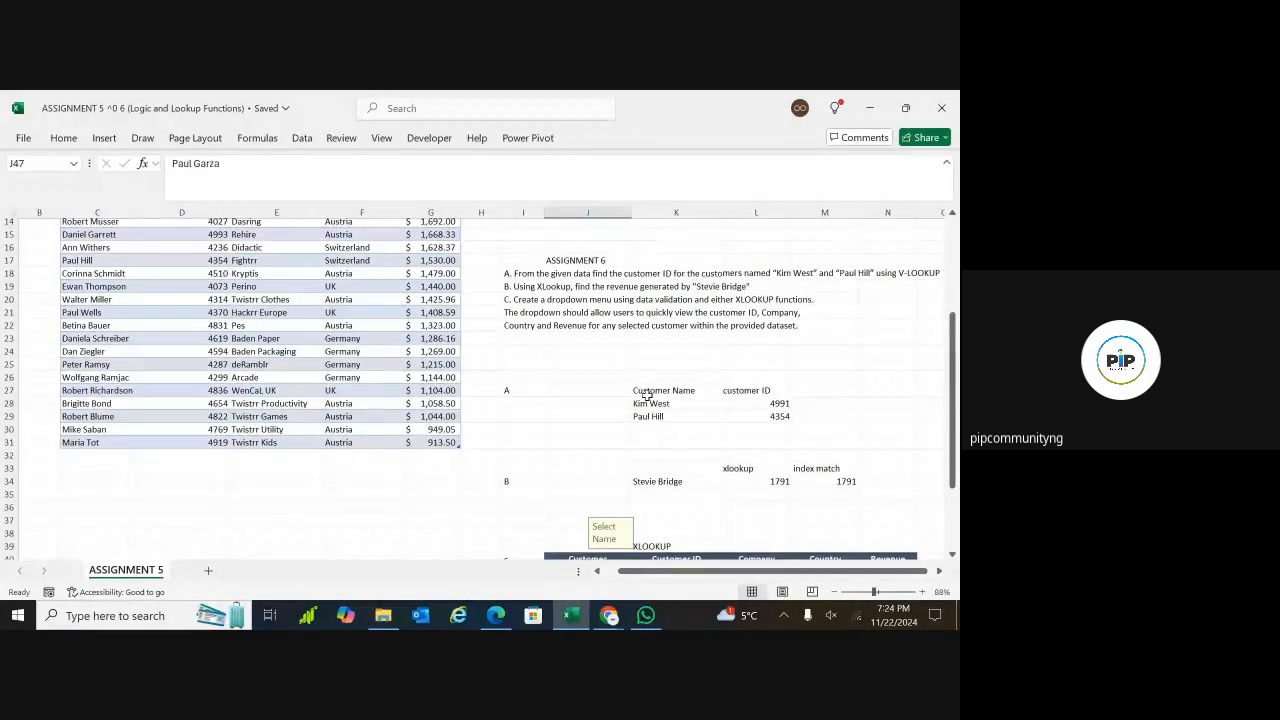
Test J47's data validation by entering the unlisted value "mo", and cancel the entry
text(mo)
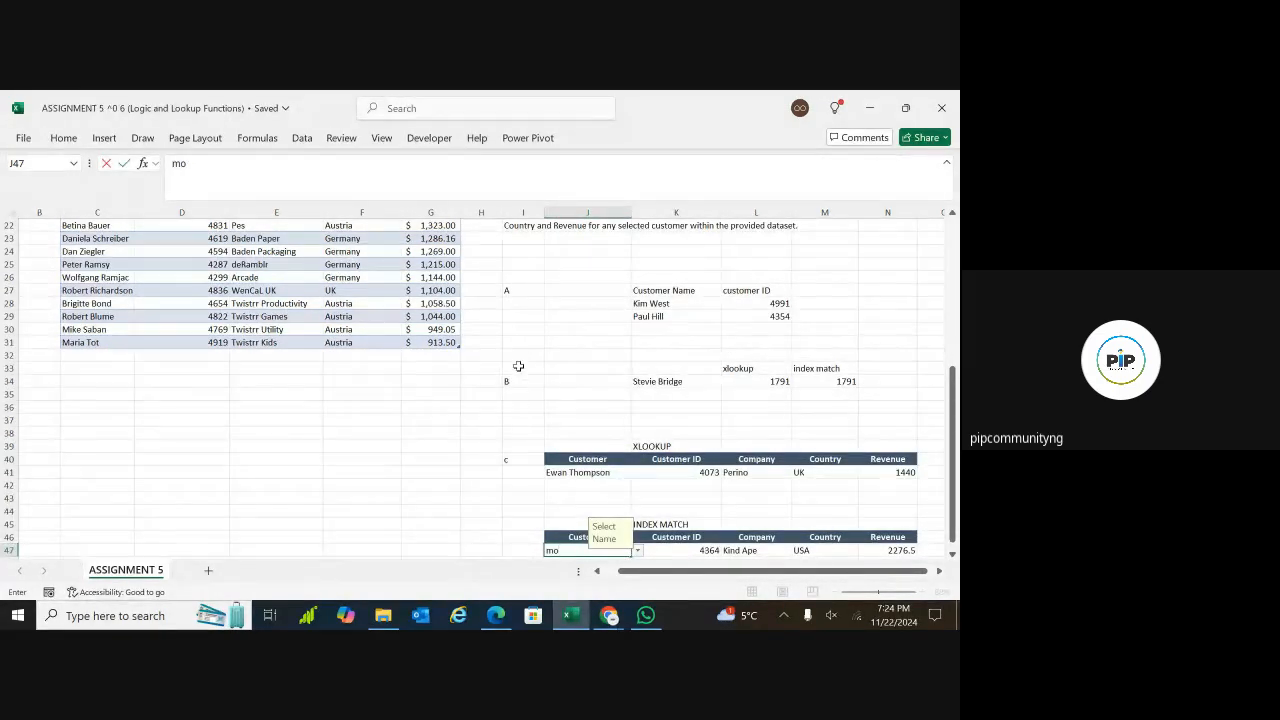
key(Return)
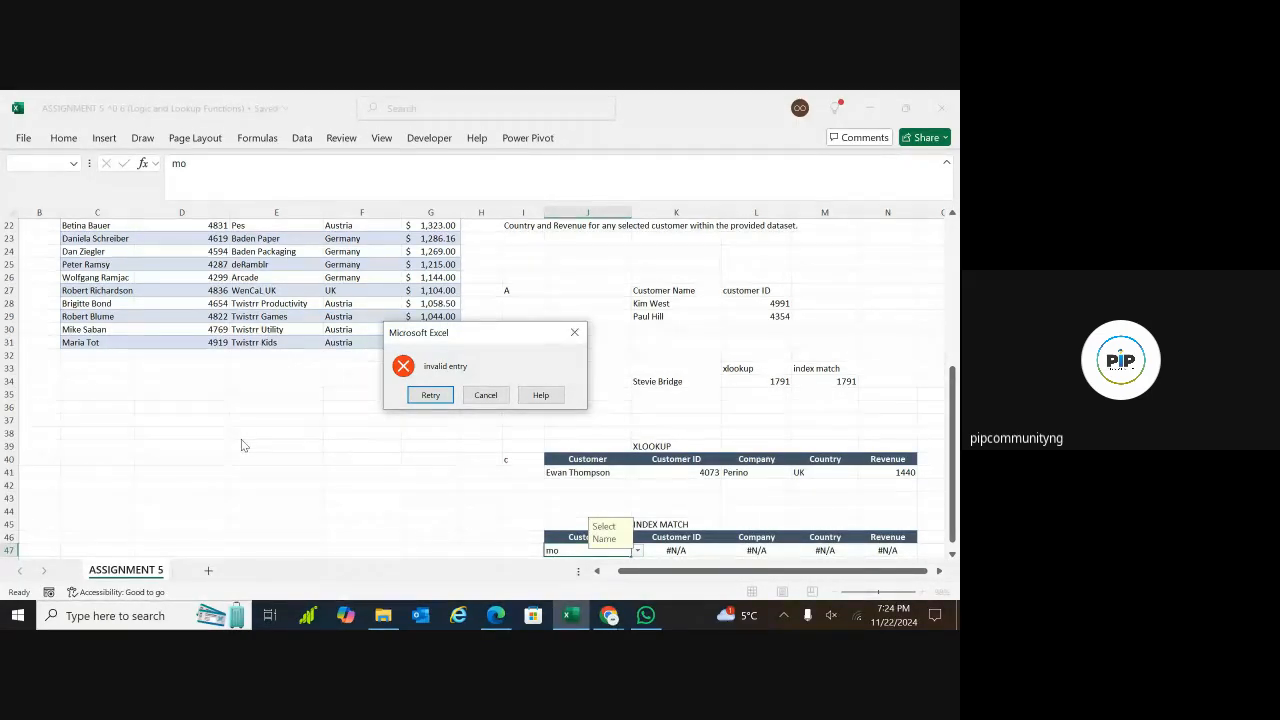
click(573, 332)
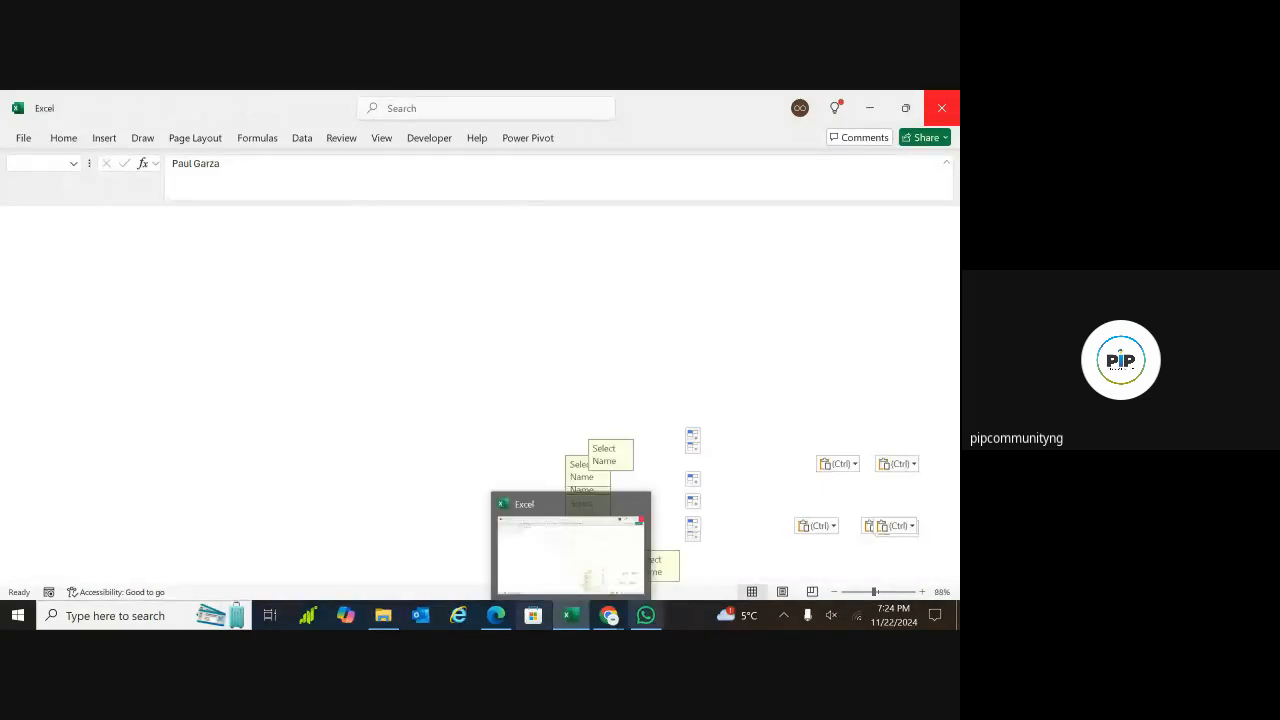
Switch to the Google Meet call in Chrome and open its screen presentation options
click(612, 617)
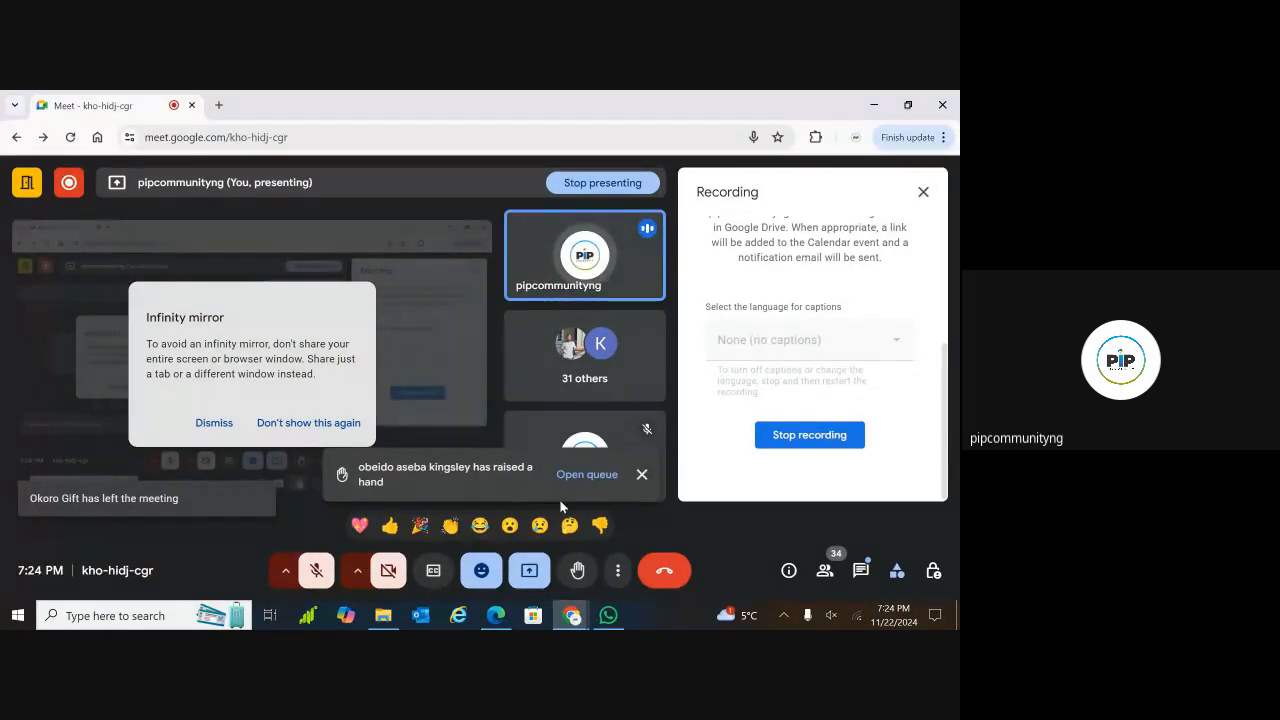
click(529, 570)
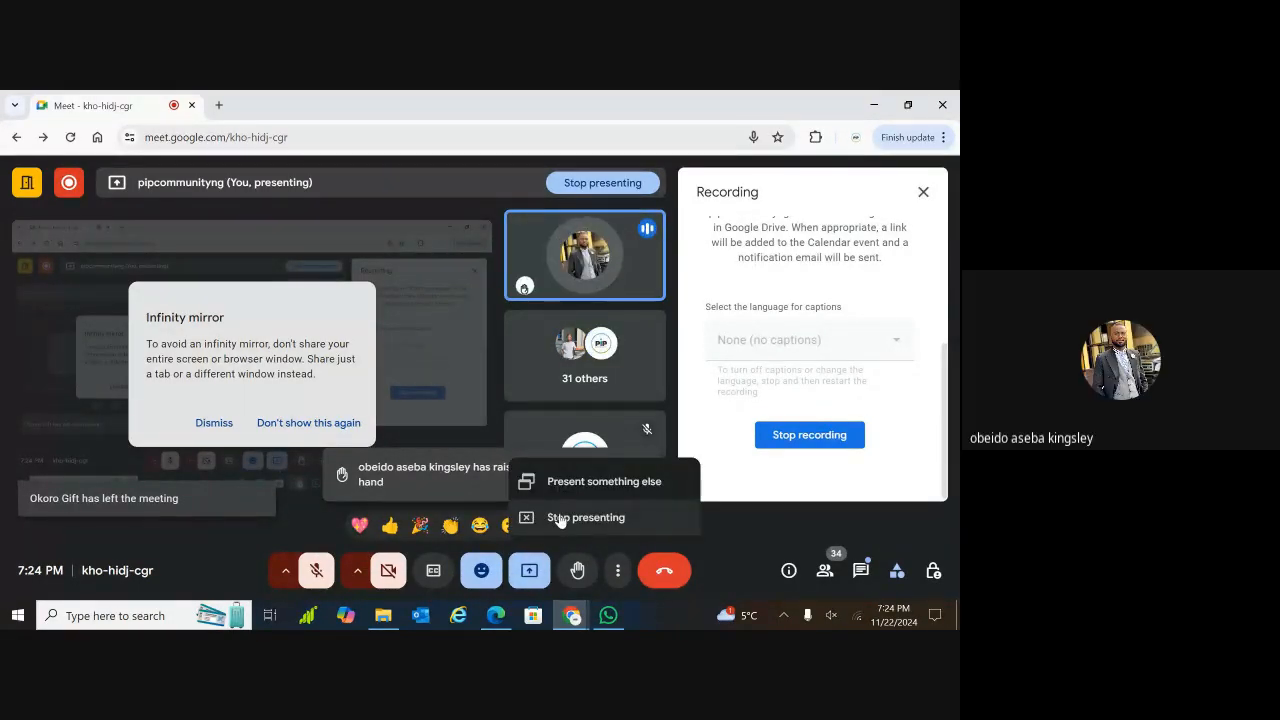
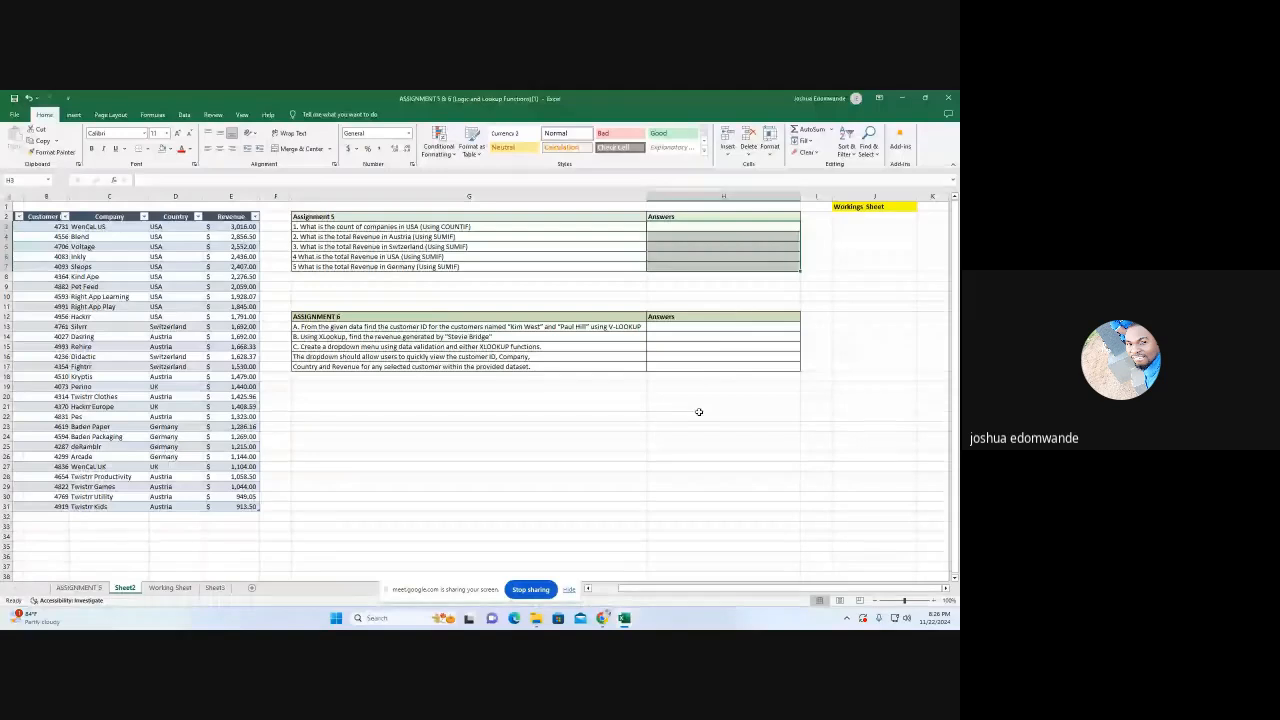
Switch to the ASSIGNMENT THREE workbook and open its COUNTIF&SUMIF sheet
click(697, 415)
click(628, 620)
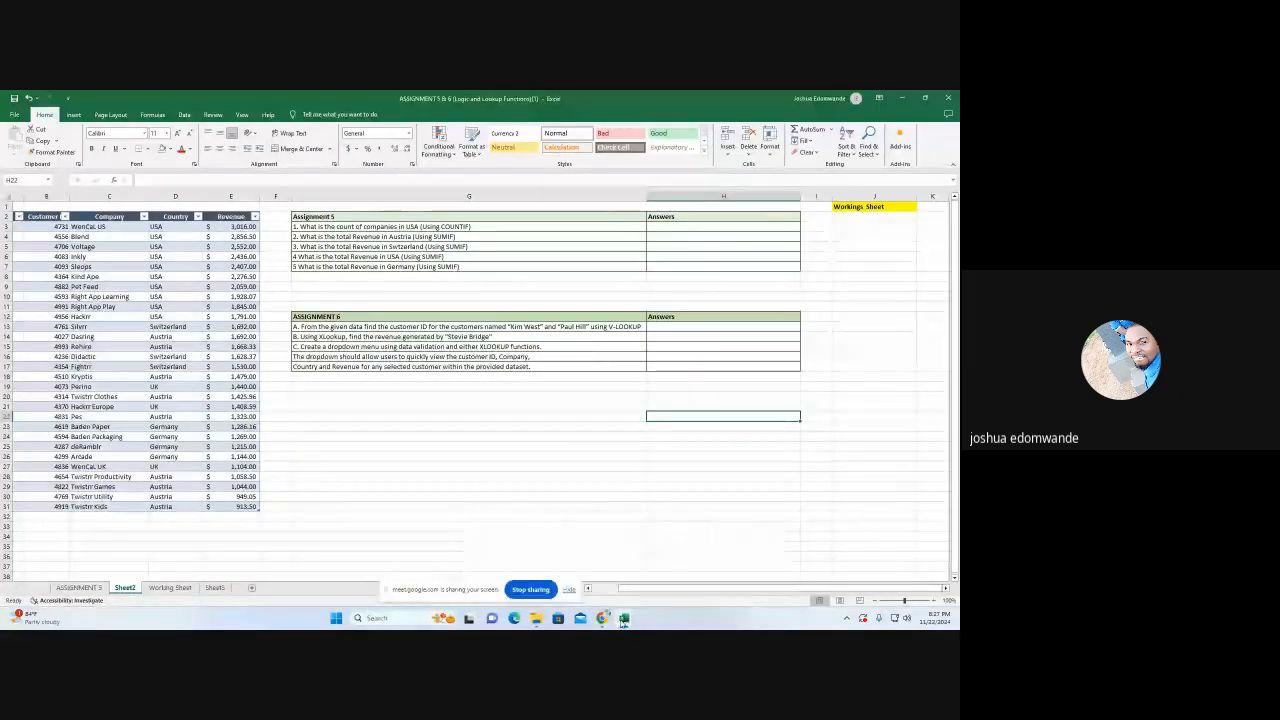
mouse_move(504, 572)
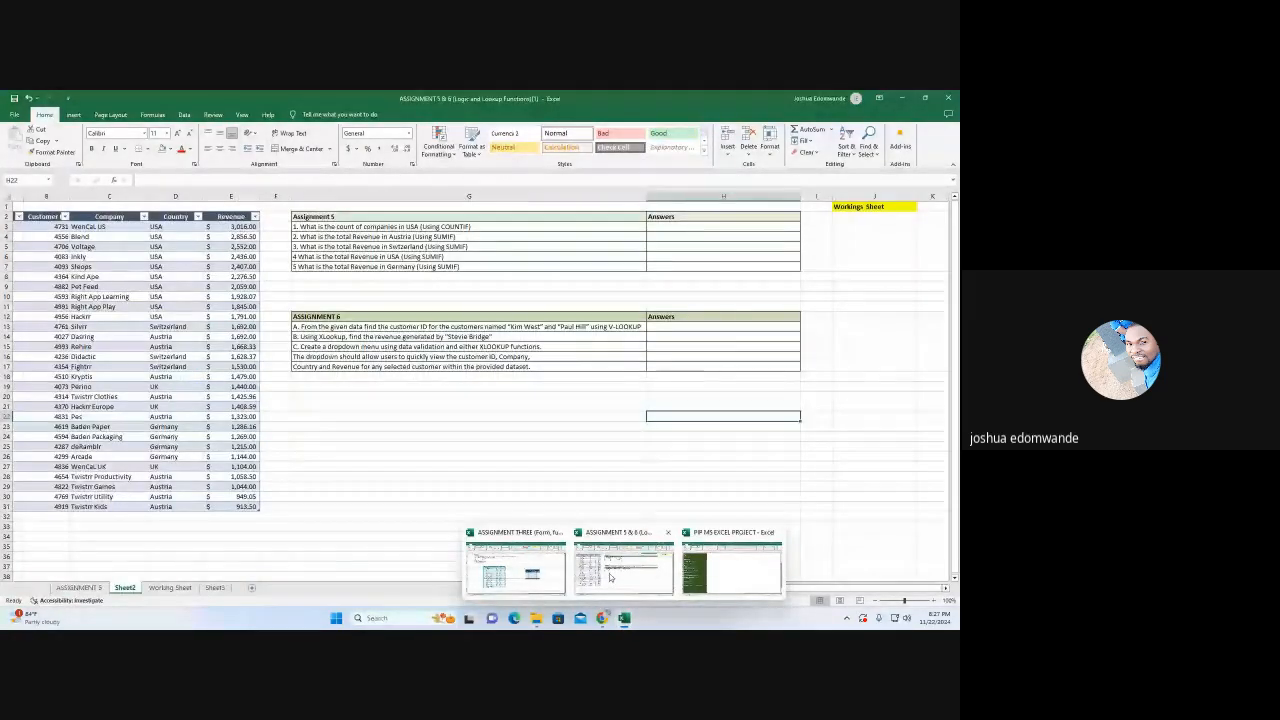
mouse_move(603, 618)
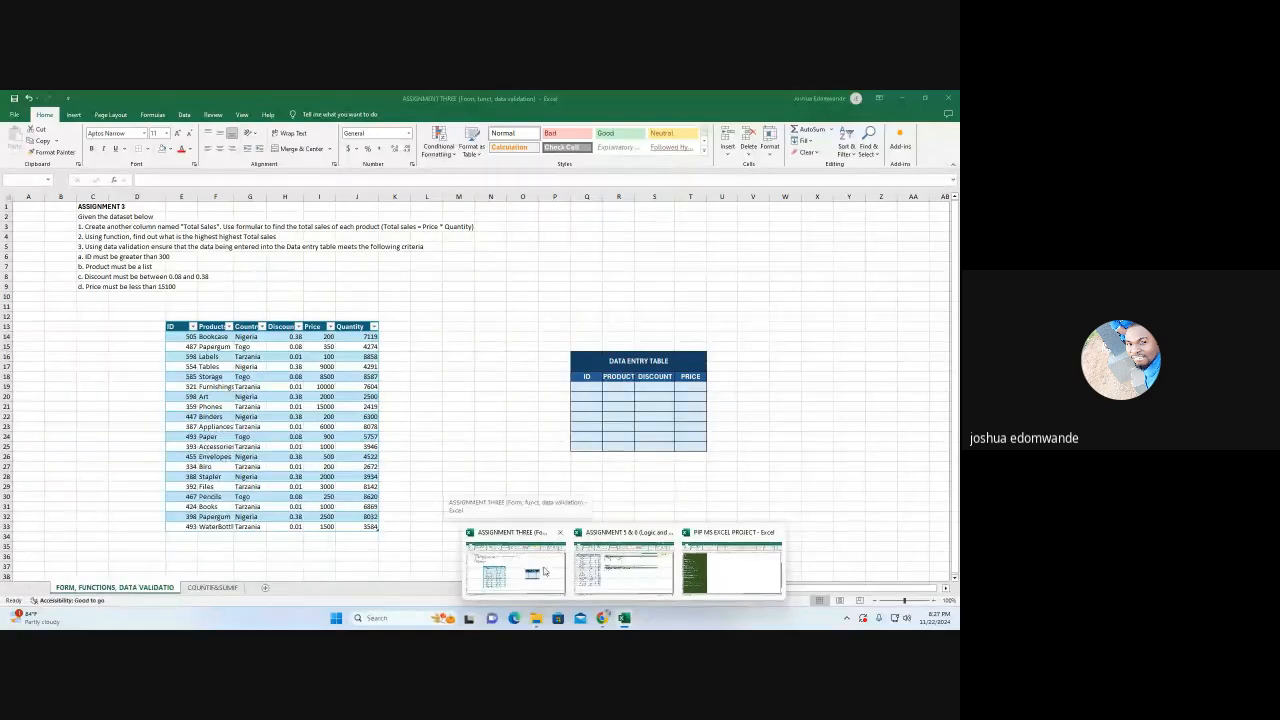
click(545, 572)
click(212, 589)
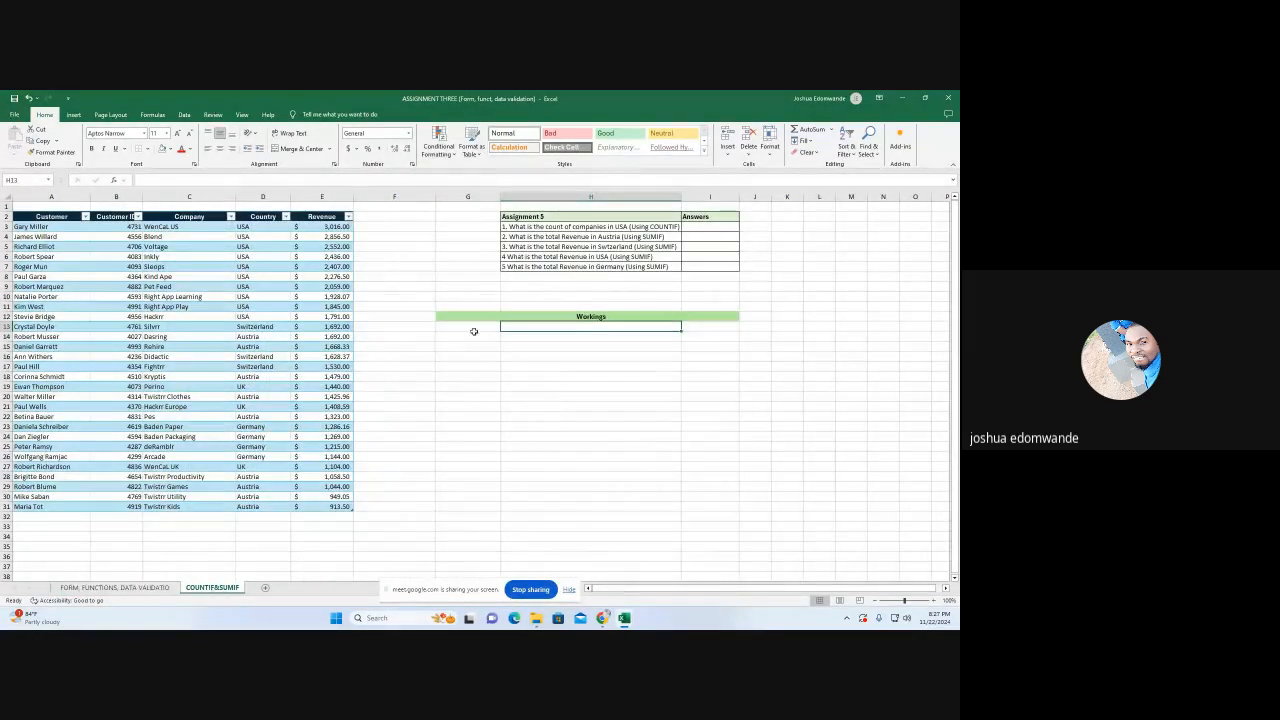
Widen column H slightly so the Assignment 5 questions have more room
click(474, 365)
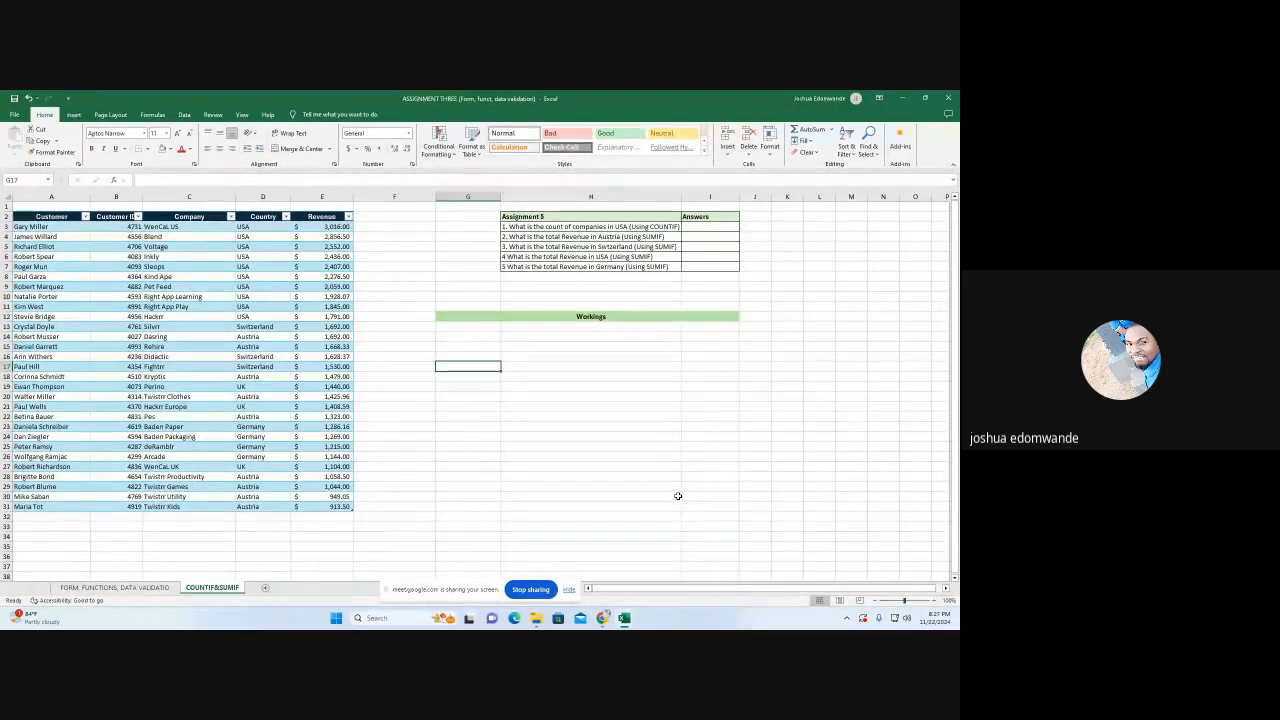
drag(681, 196, 686, 196)
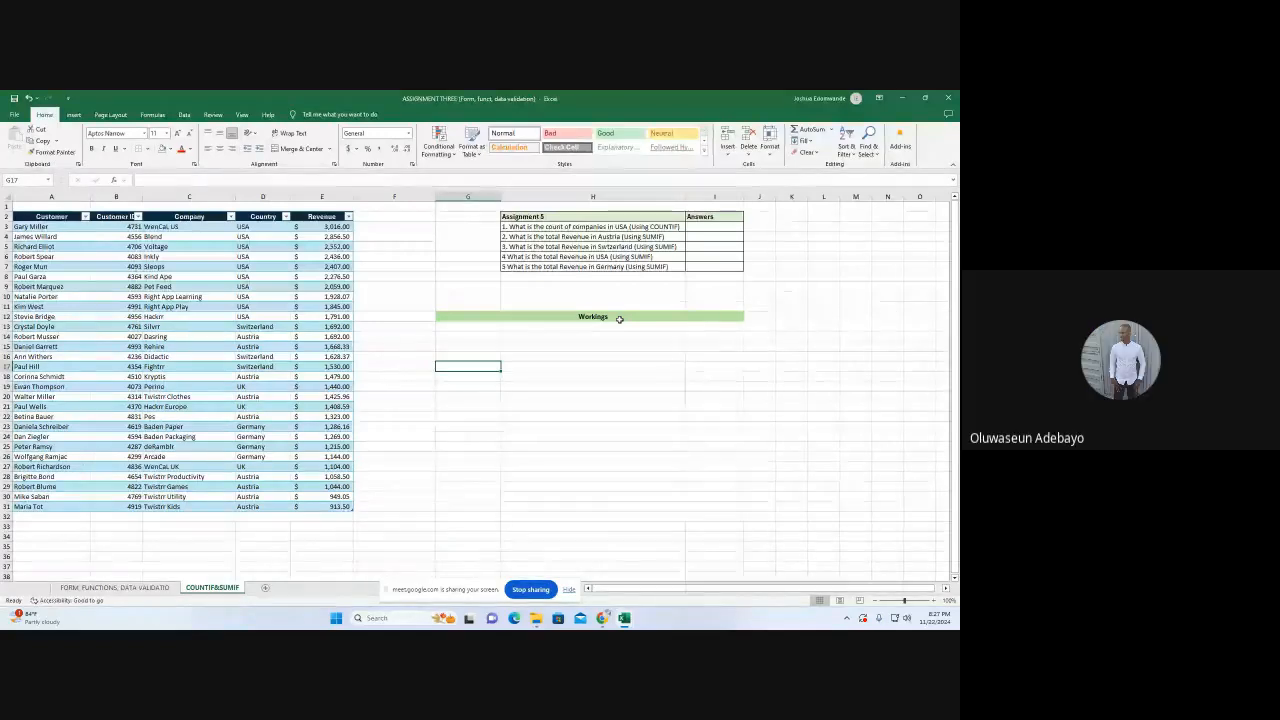
click(932, 600)
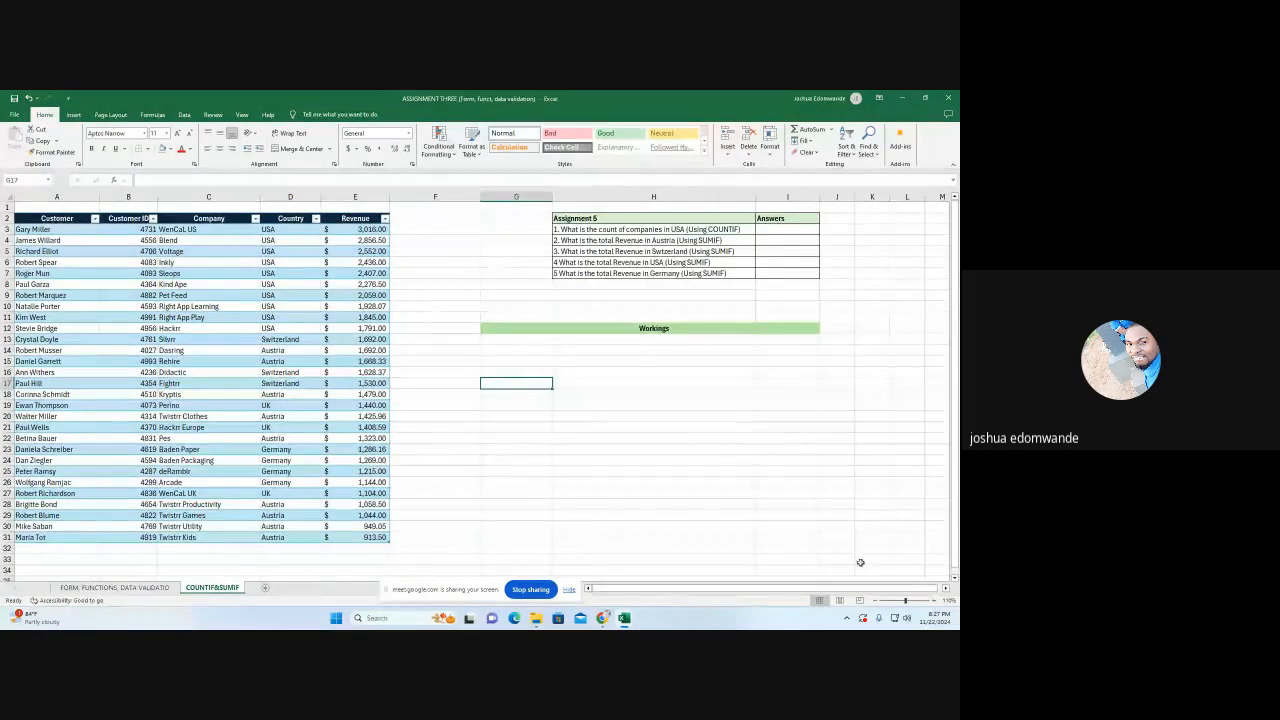
Add the headings "country" in G14 and "Total count" in H14 under the Workings banner
click(503, 354)
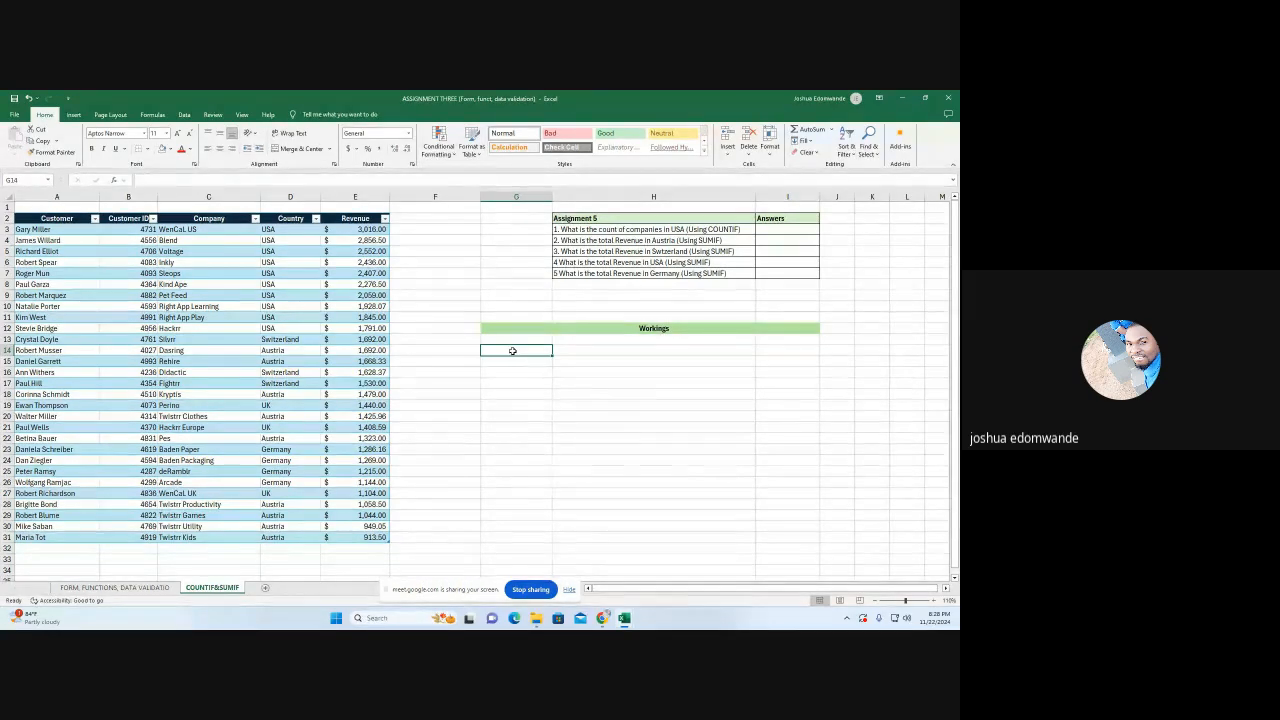
text(cou)
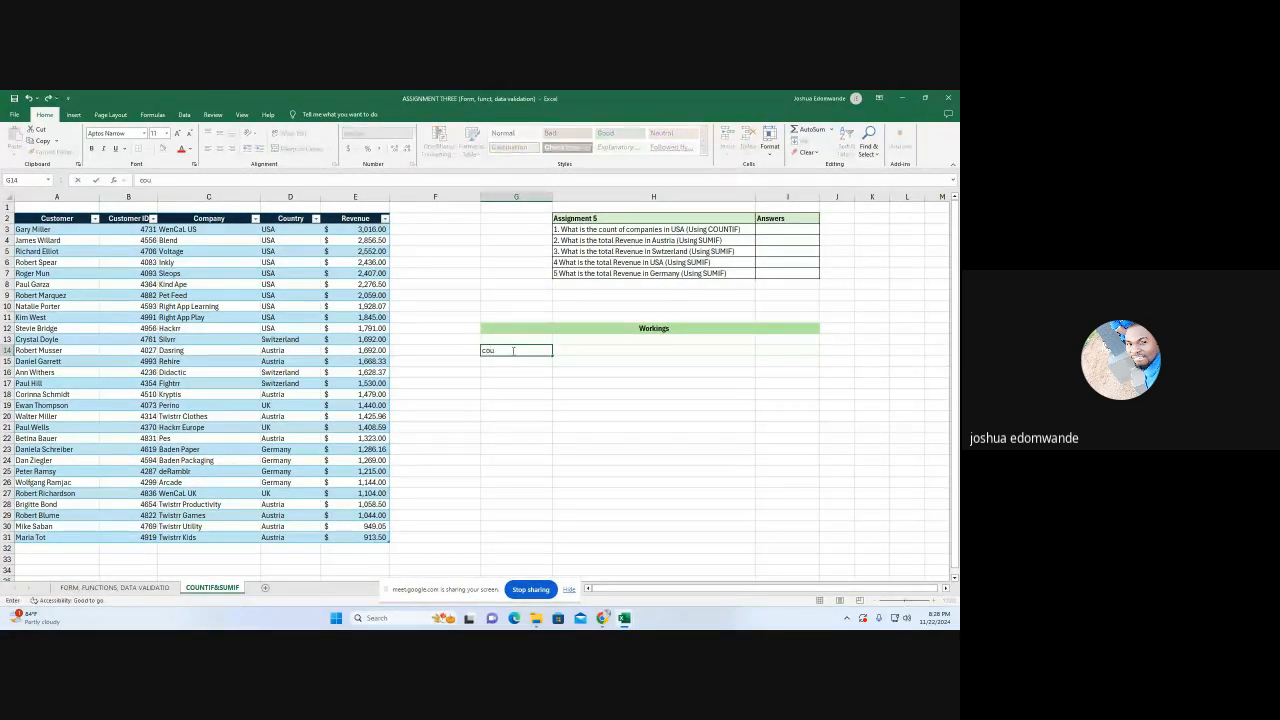
text(nty)
key(BackSpace)
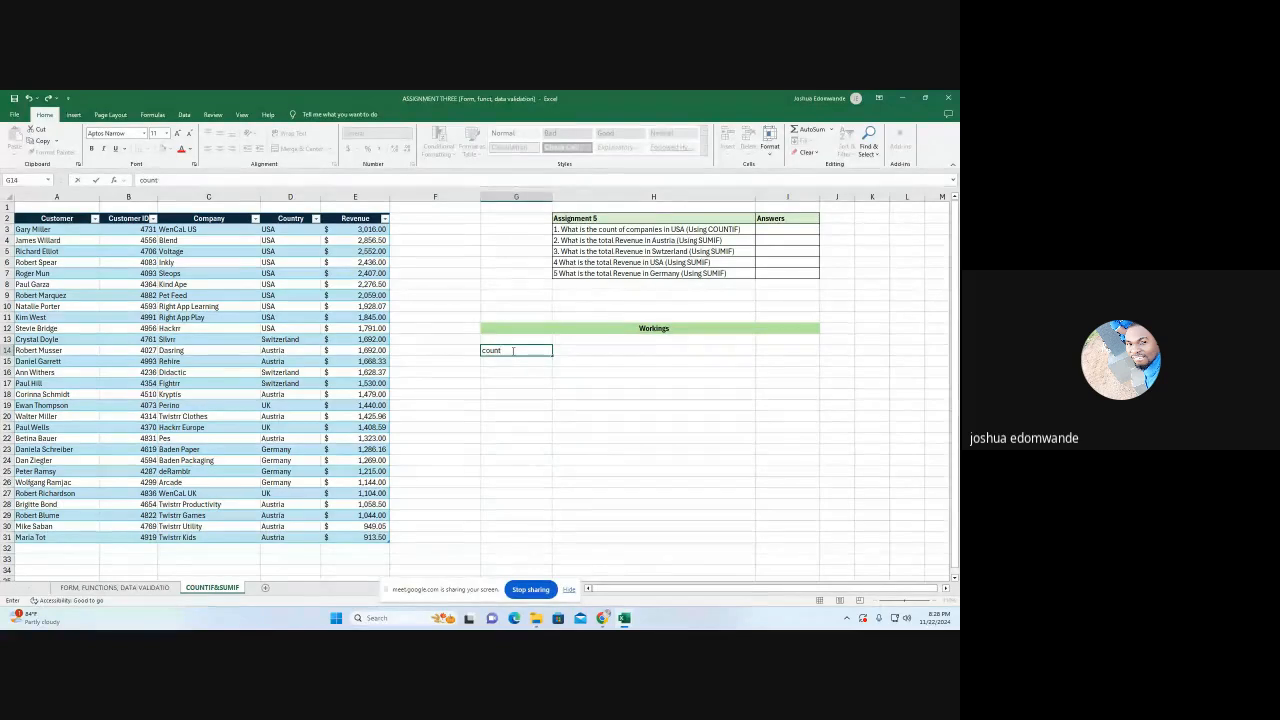
click(576, 352)
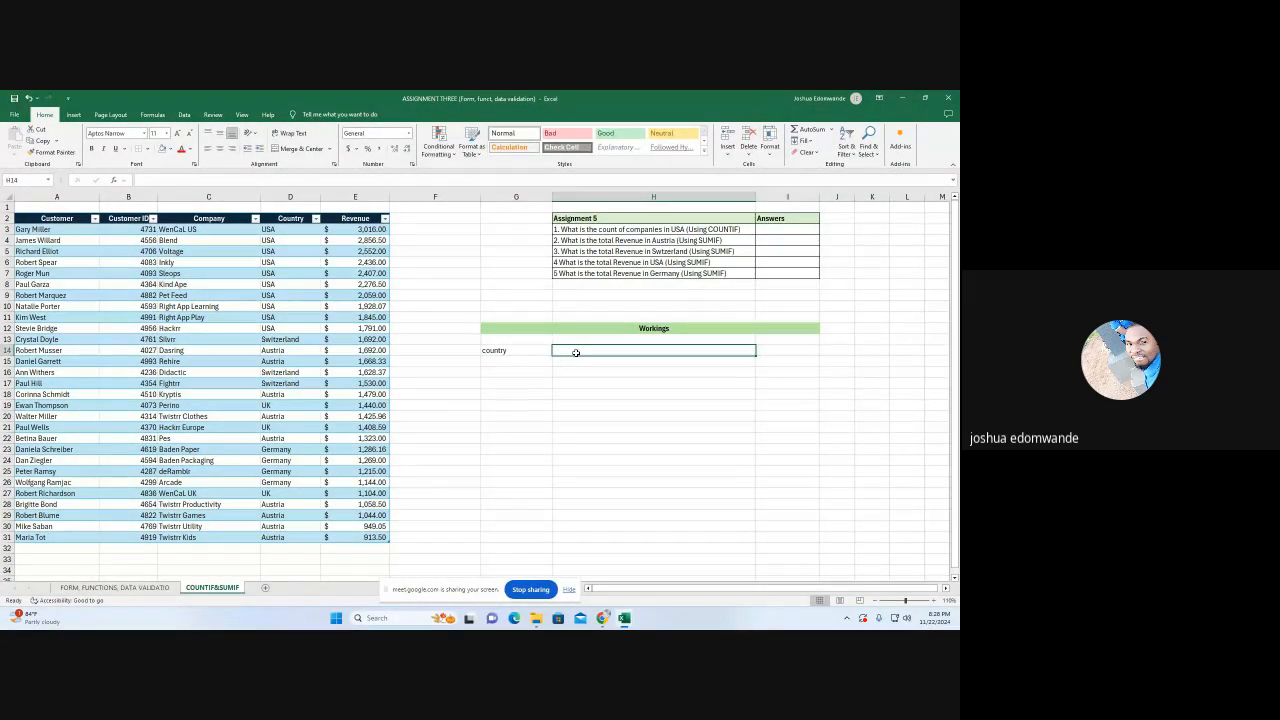
text(Tota)
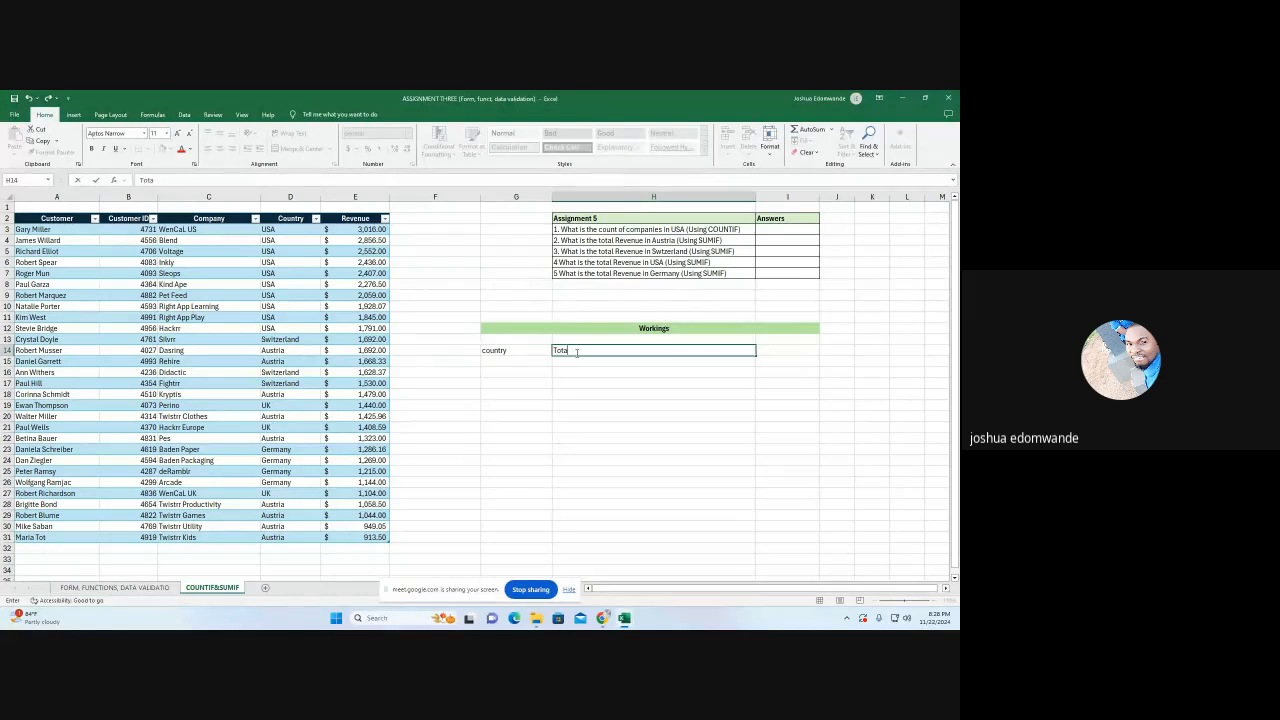
text(l count)
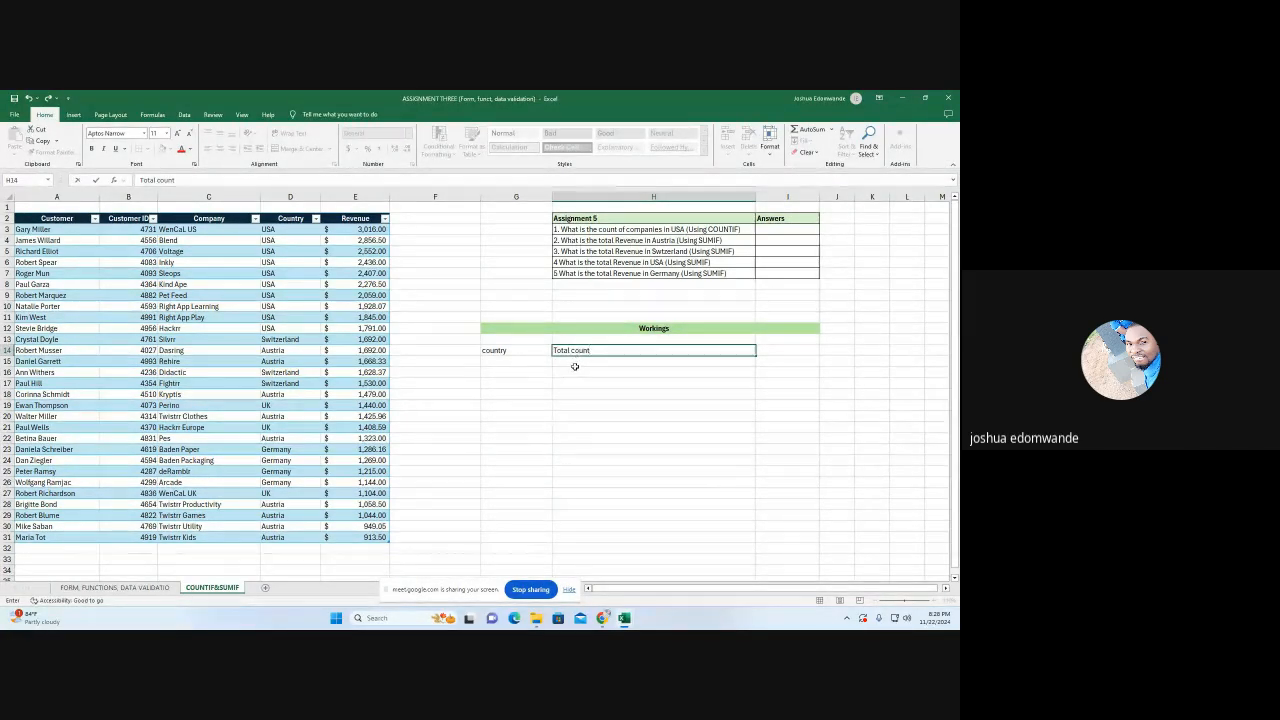
Enter a COUNTIF formula in H15 that counts the customer table's Country column with G15 as the criterion
click(582, 361)
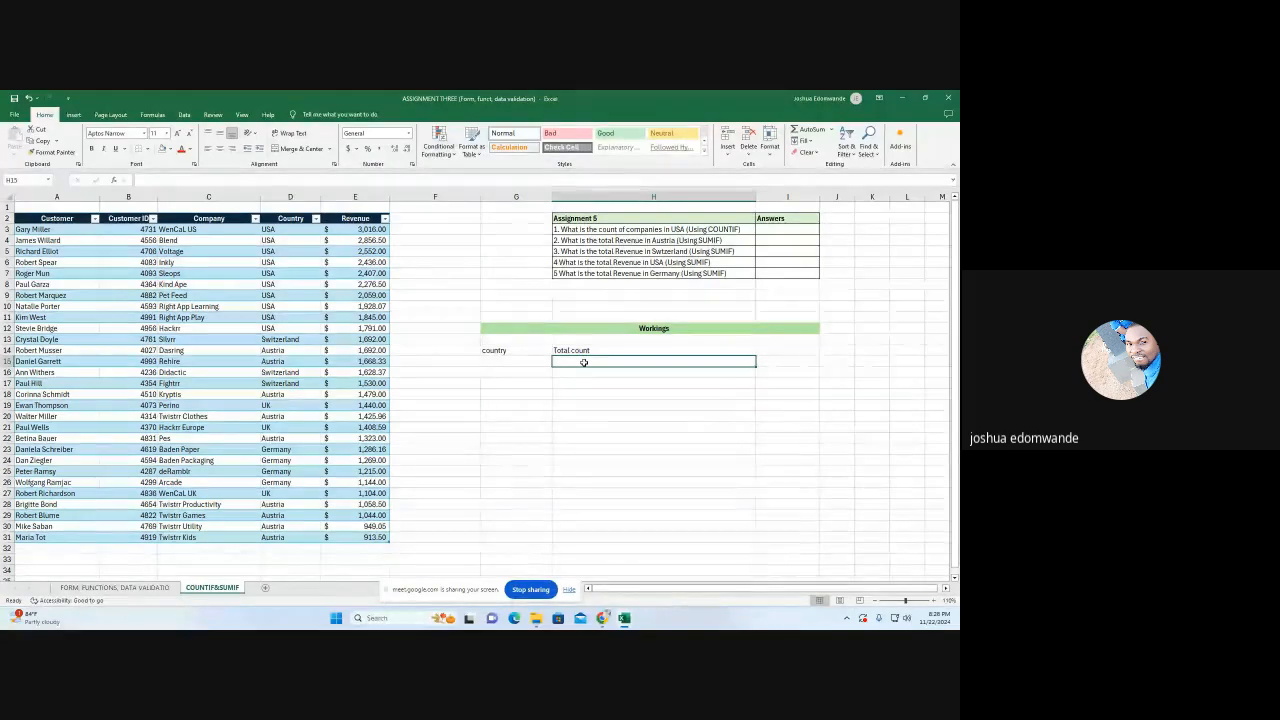
text(=)
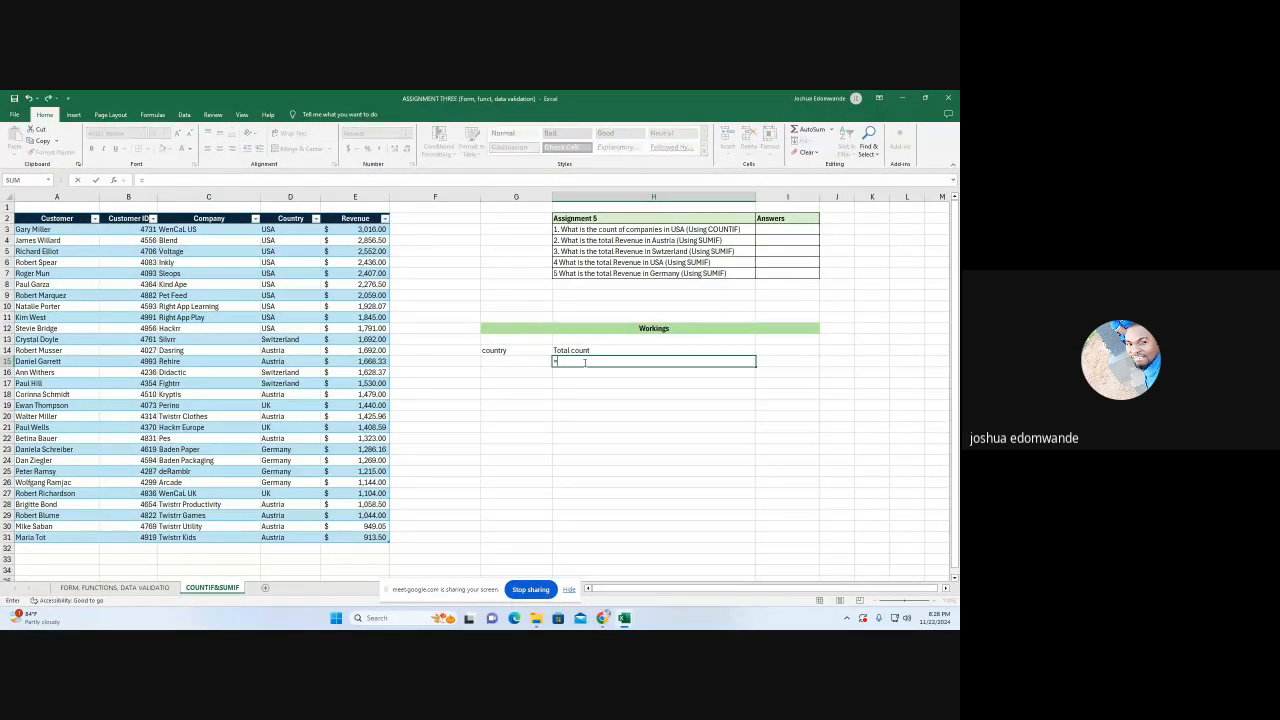
text(co)
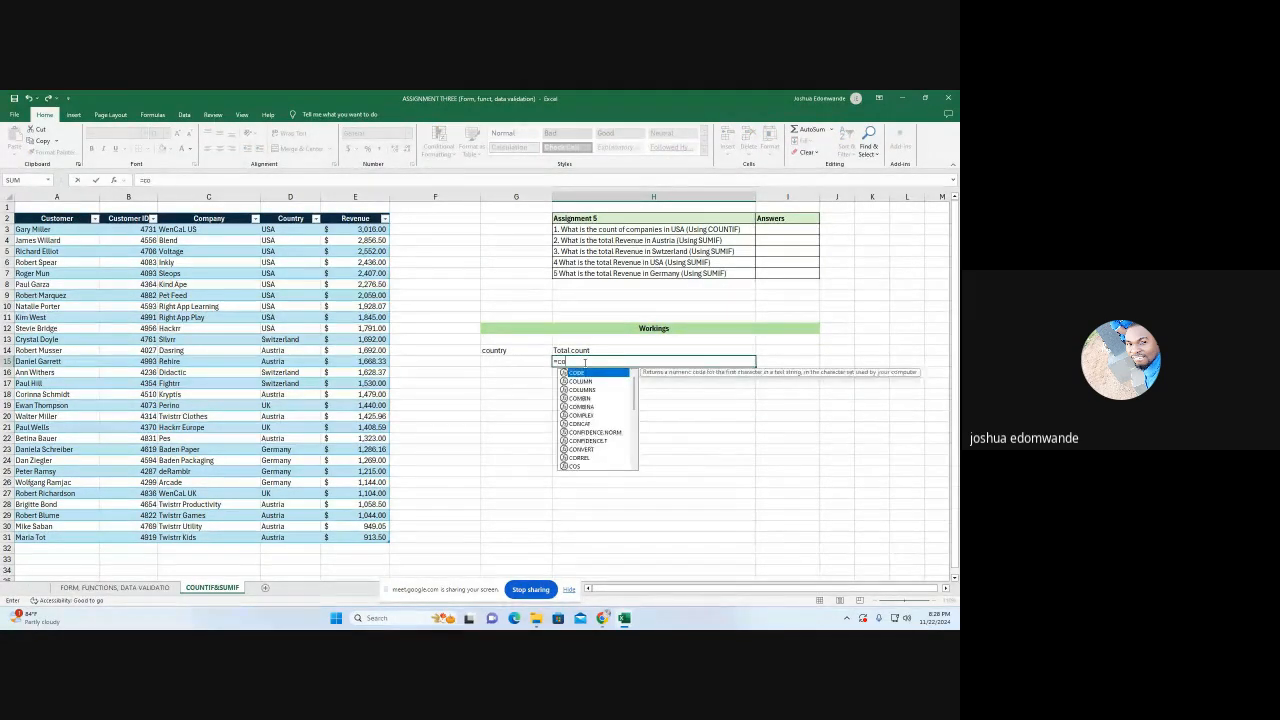
text(unt)
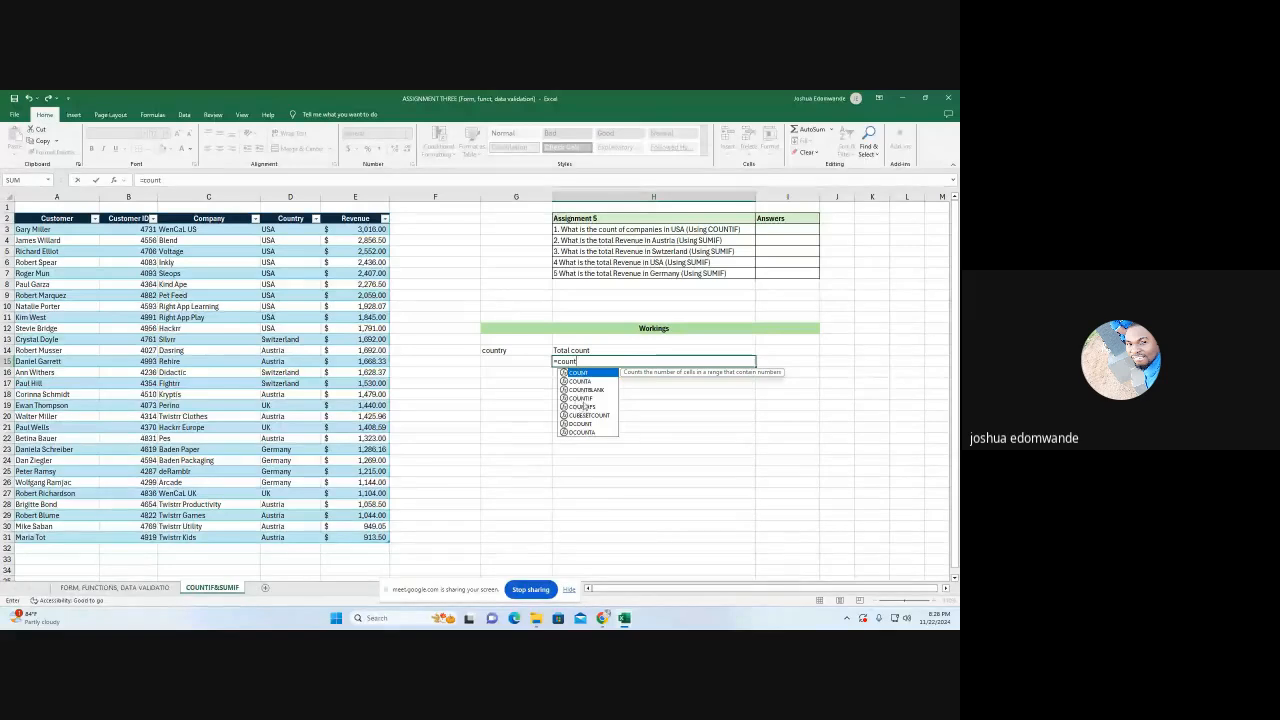
double_click(582, 398)
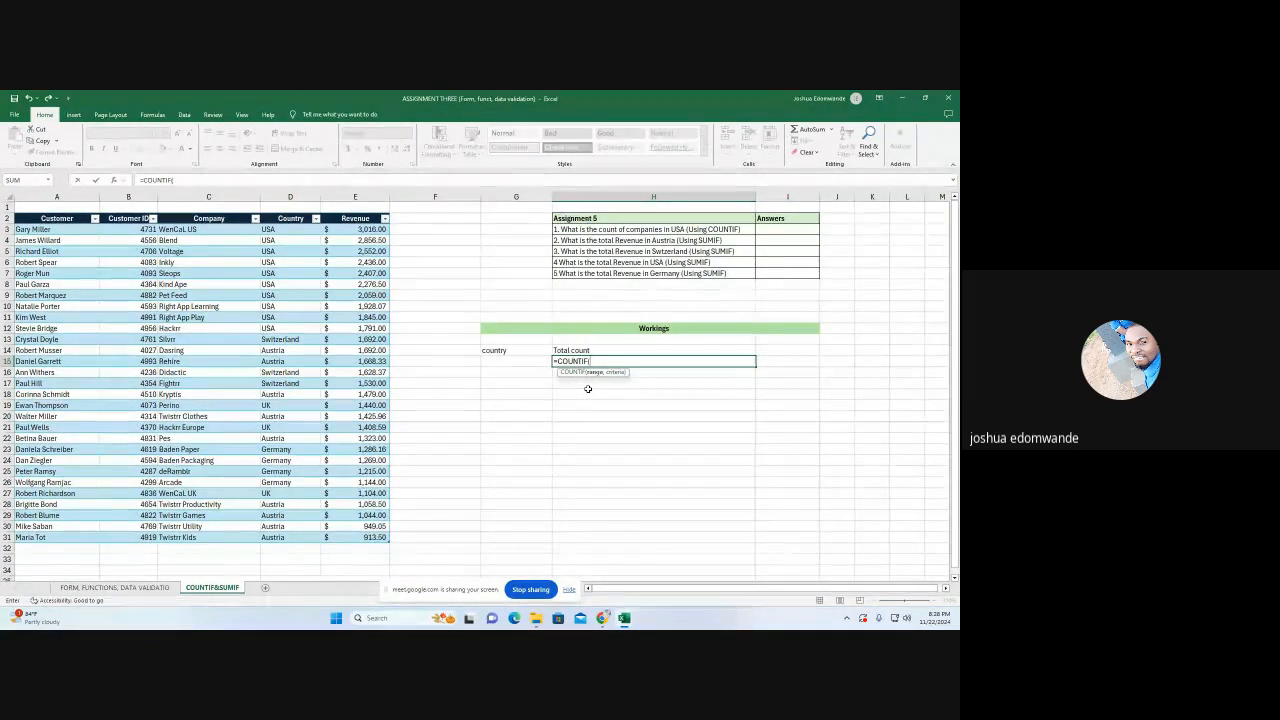
drag(278, 229, 283, 537)
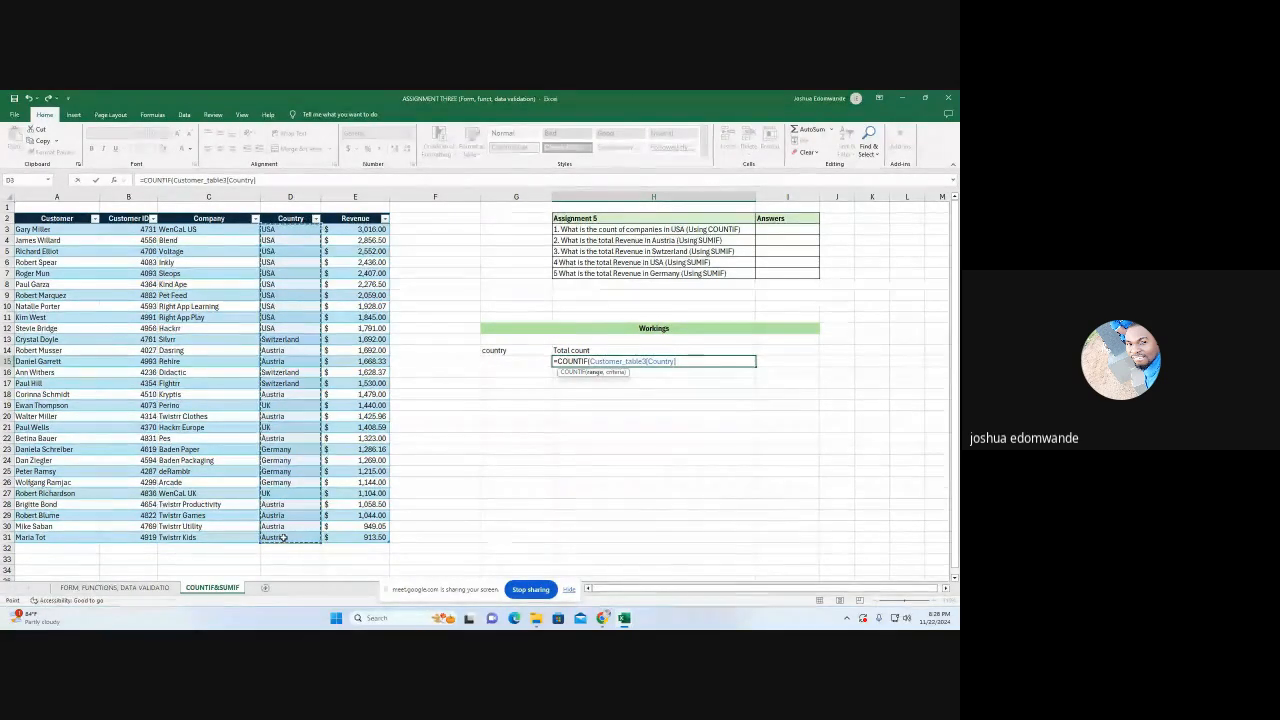
text(,)
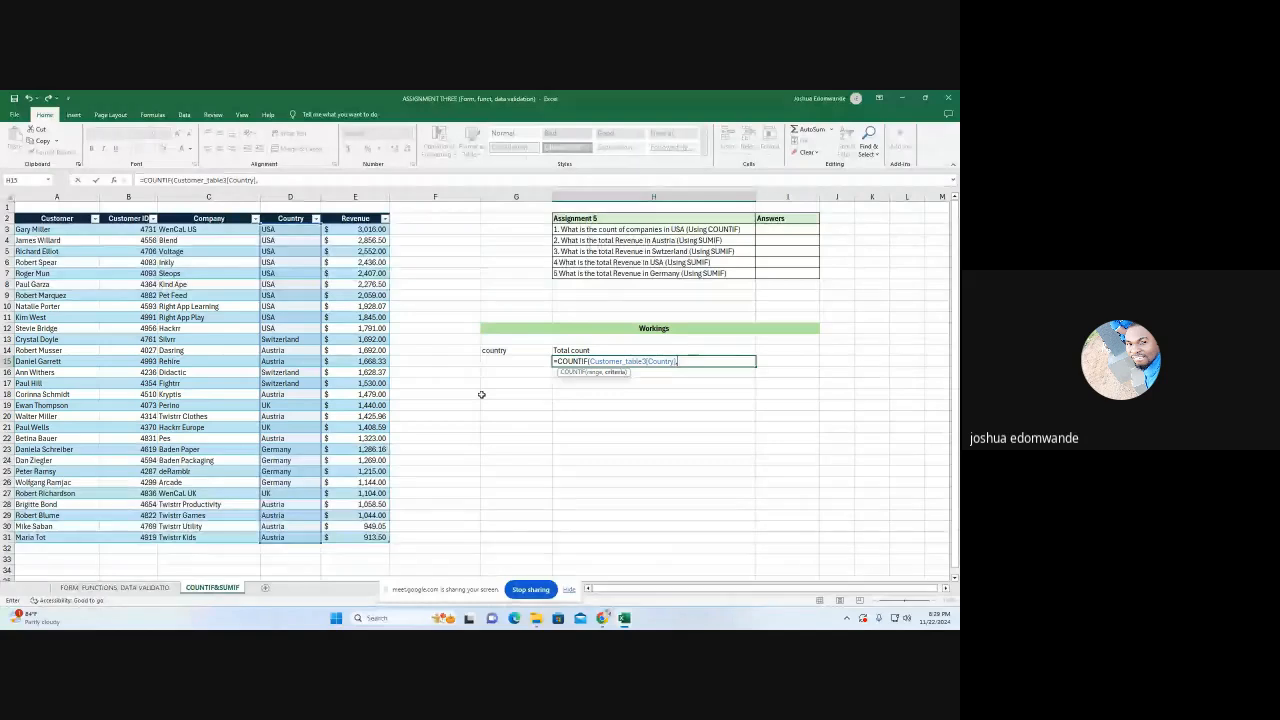
click(508, 361)
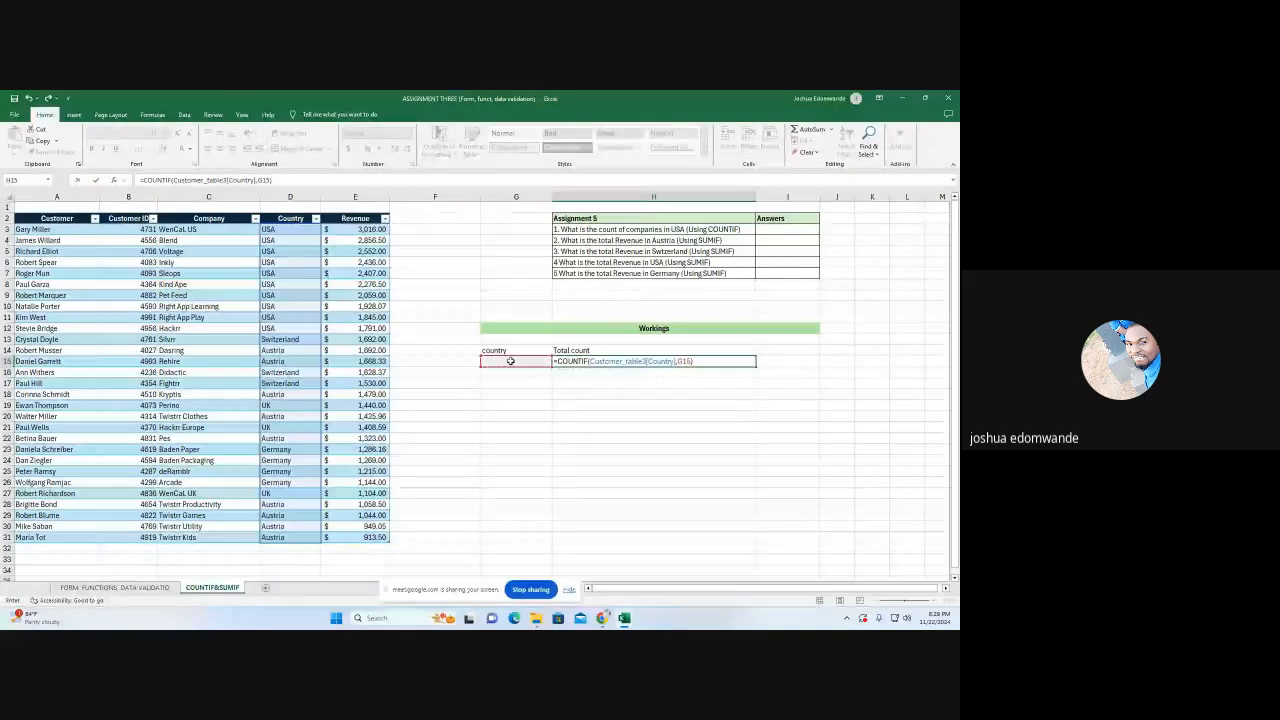
key(Return)
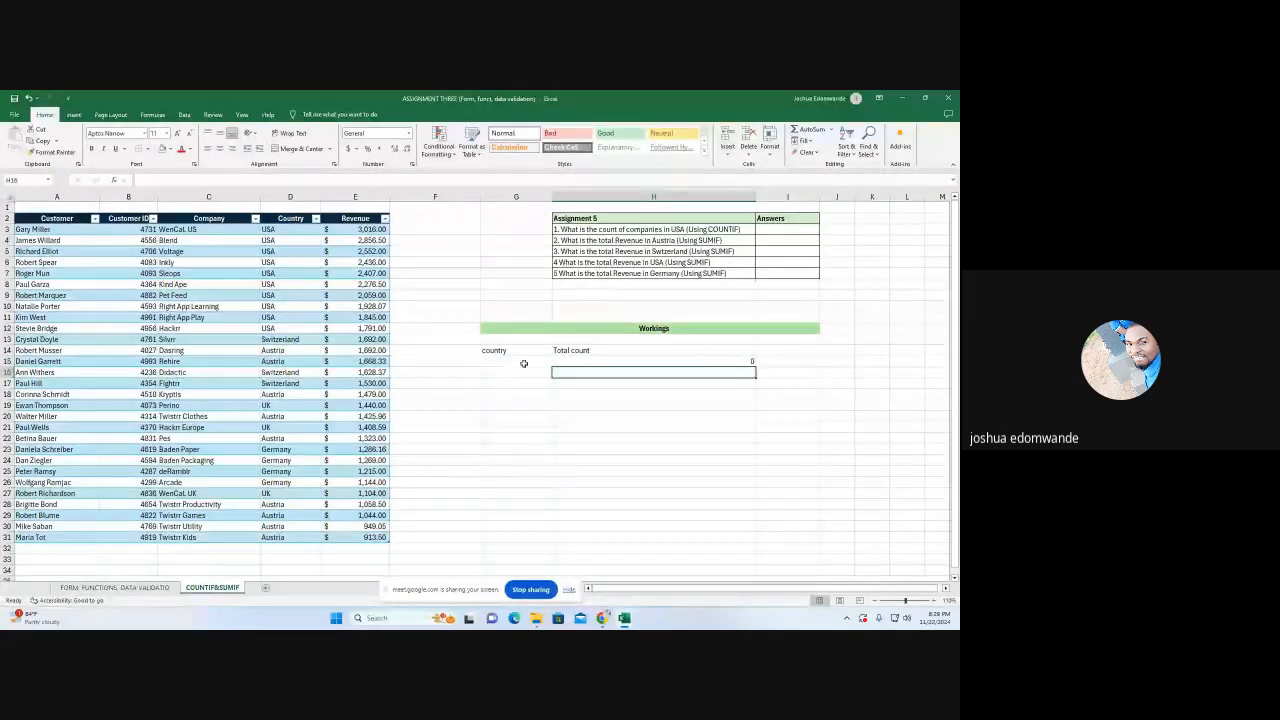
Enter "Usa" in G15 as the country for the COUNTIF formula
click(523, 363)
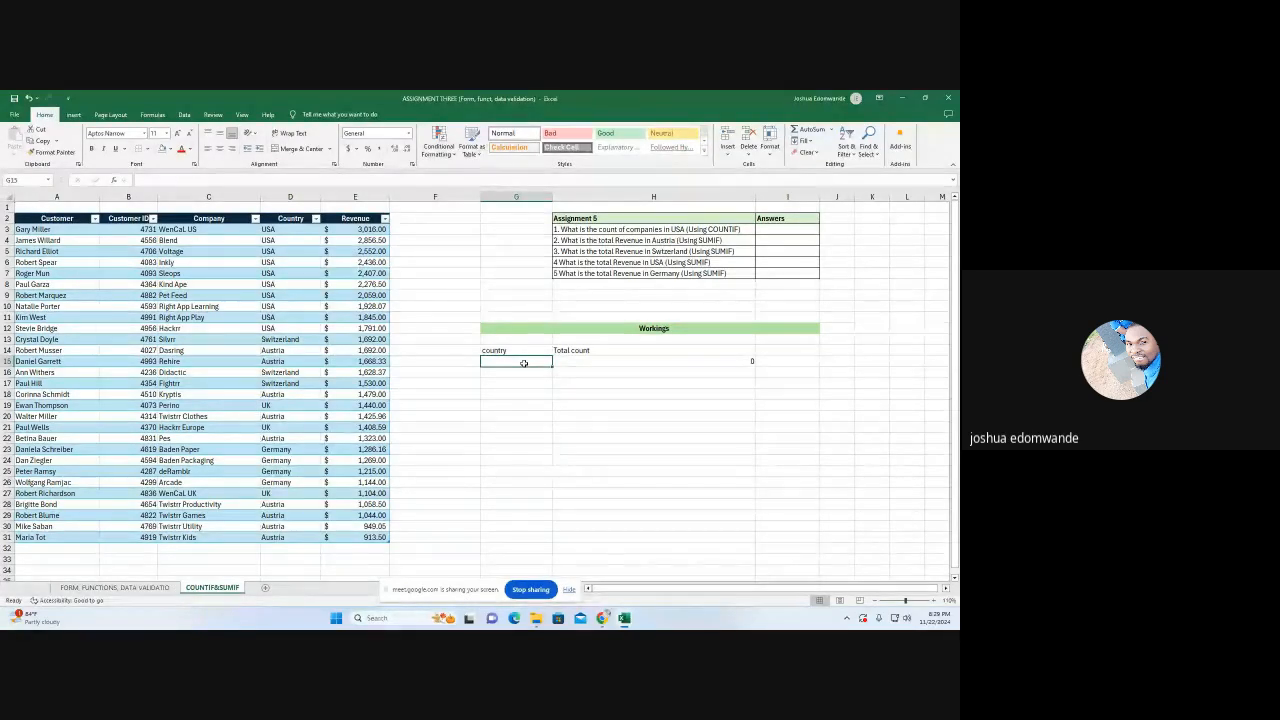
text(Us)
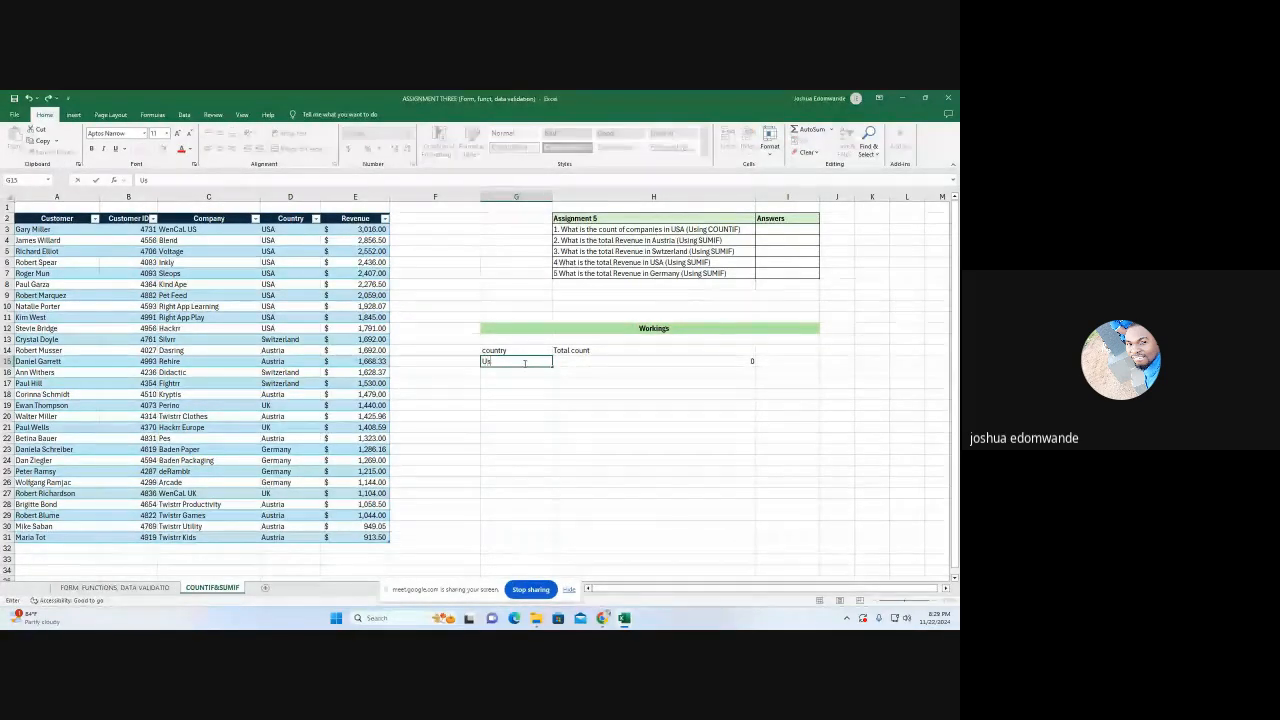
text(a)
click(512, 398)
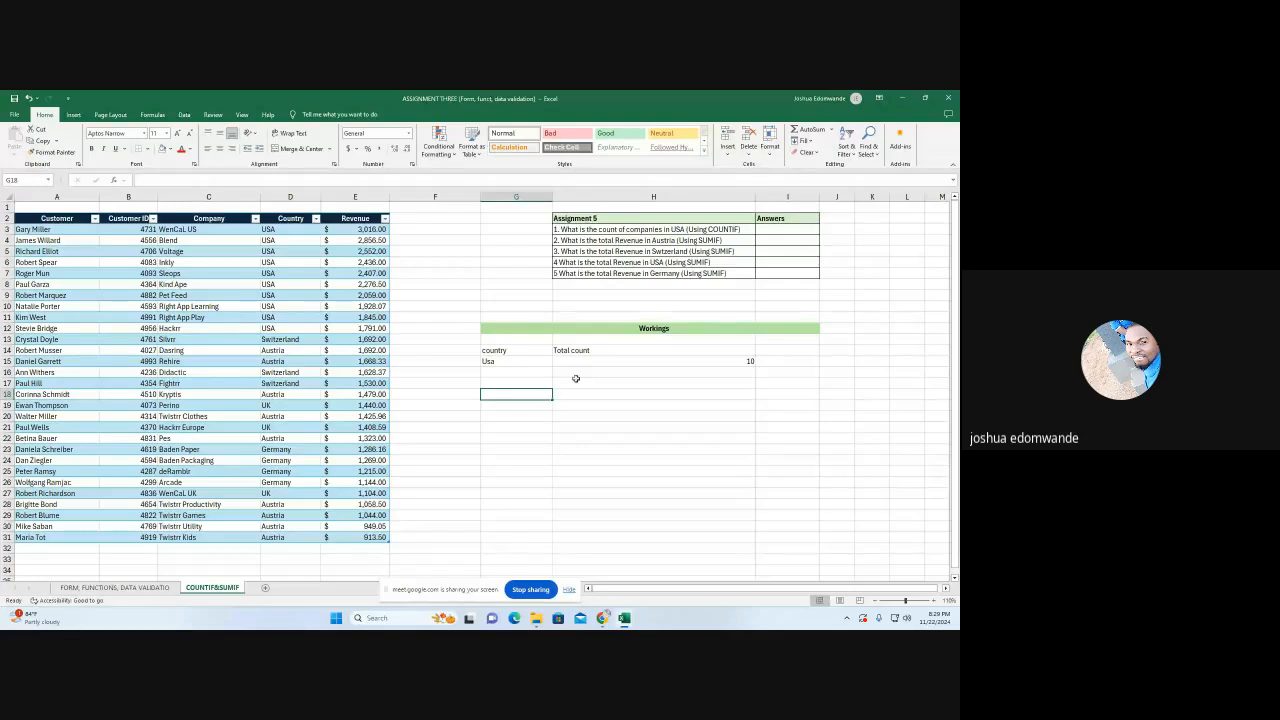
Record 10 in I3 as the answer to question 1 on the count of companies in USA
click(776, 229)
text(10)
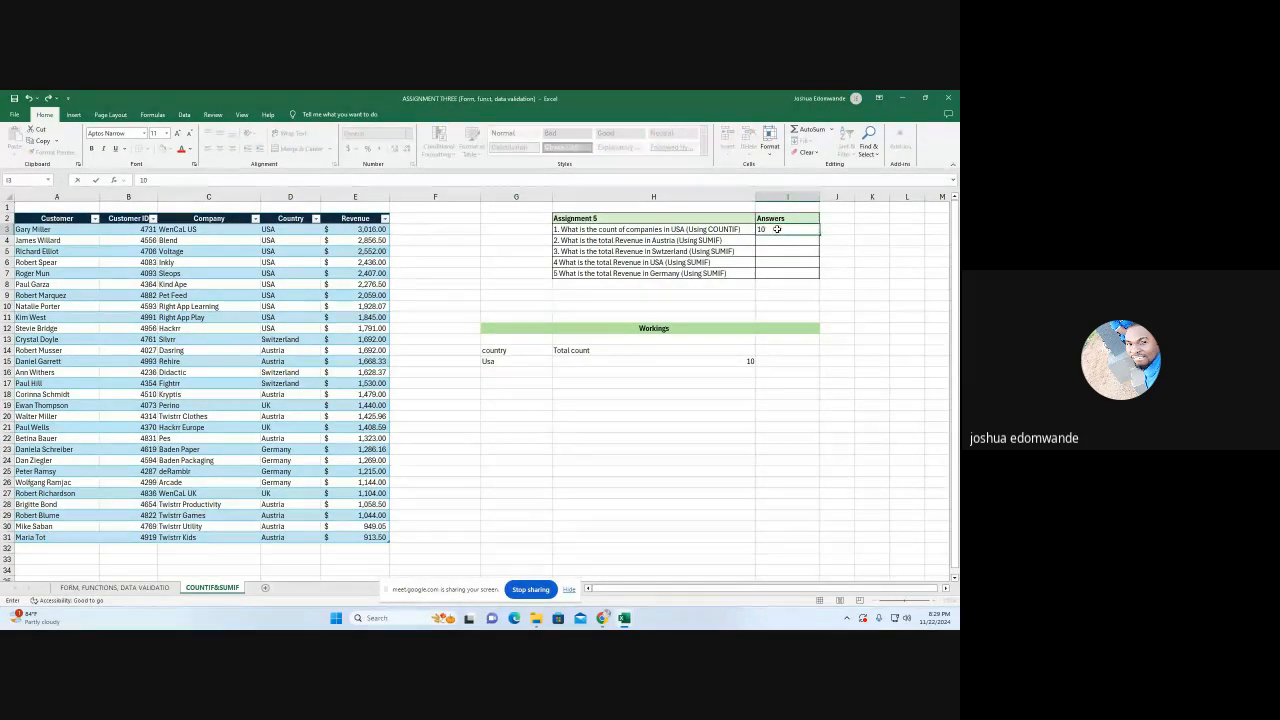
key(Return)
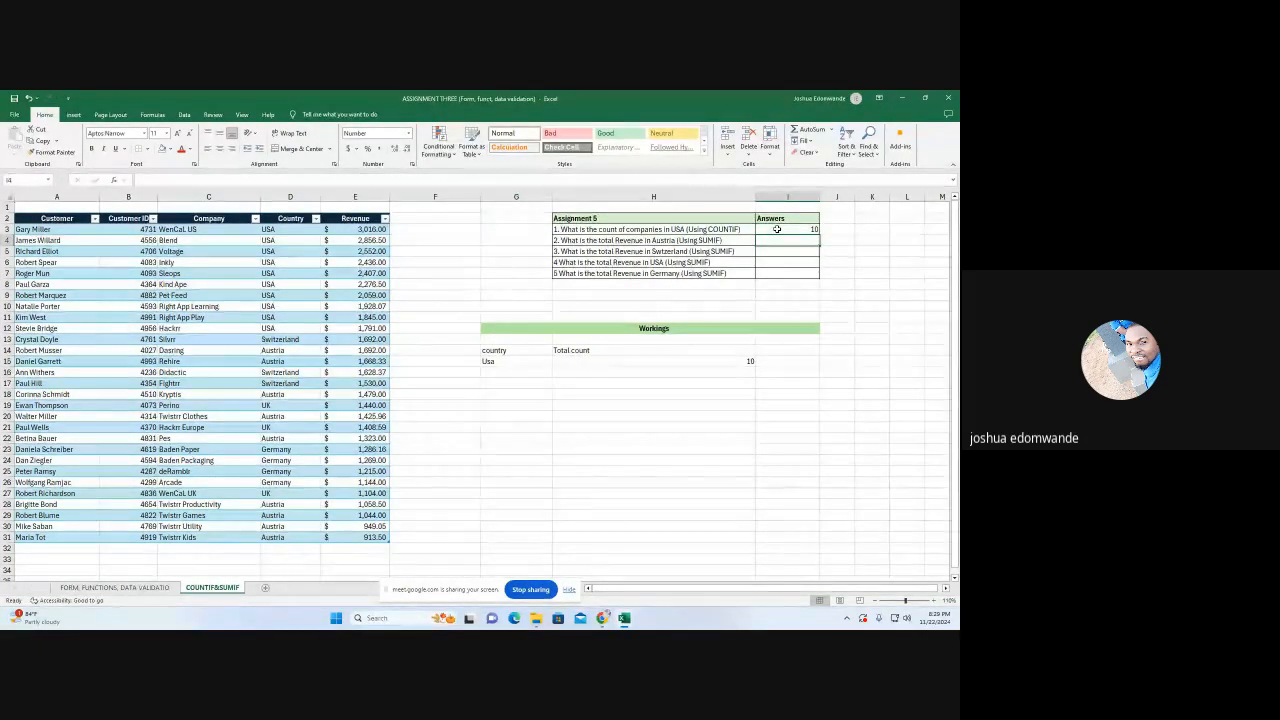
Test the COUNTIF formula by changing the country in G15 to Austria and then to Germany
click(530, 361)
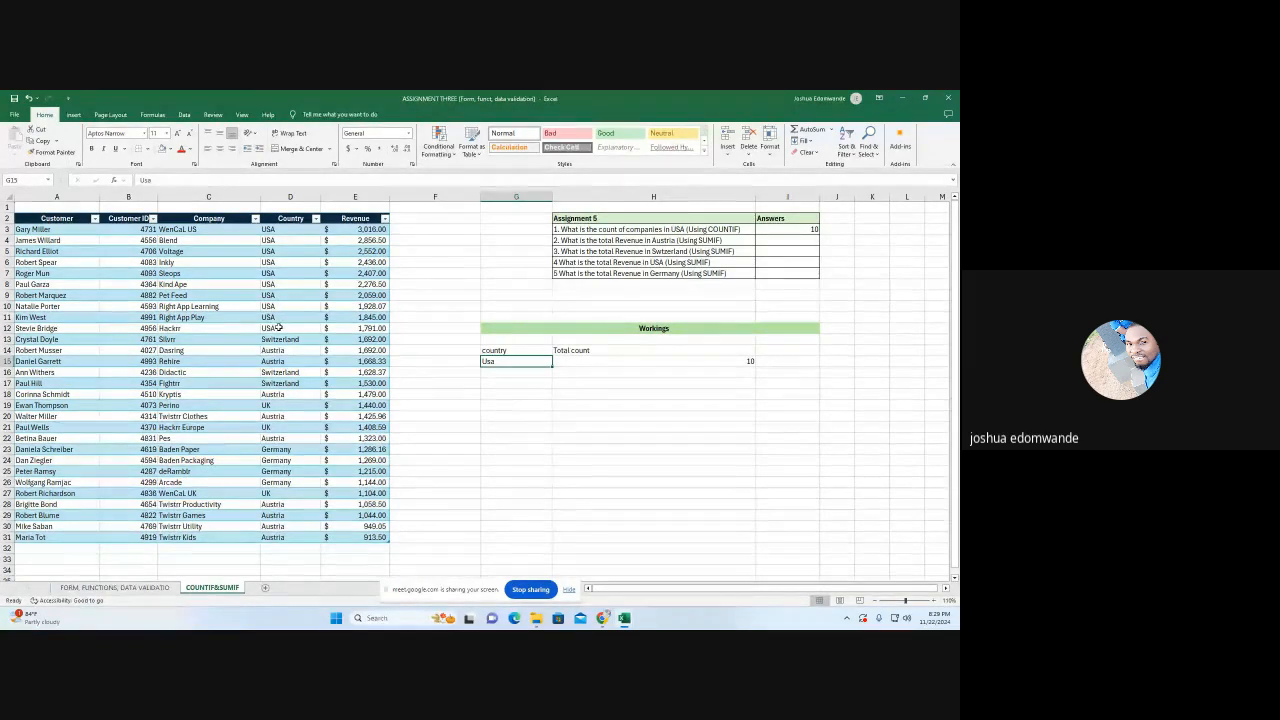
double_click(500, 360)
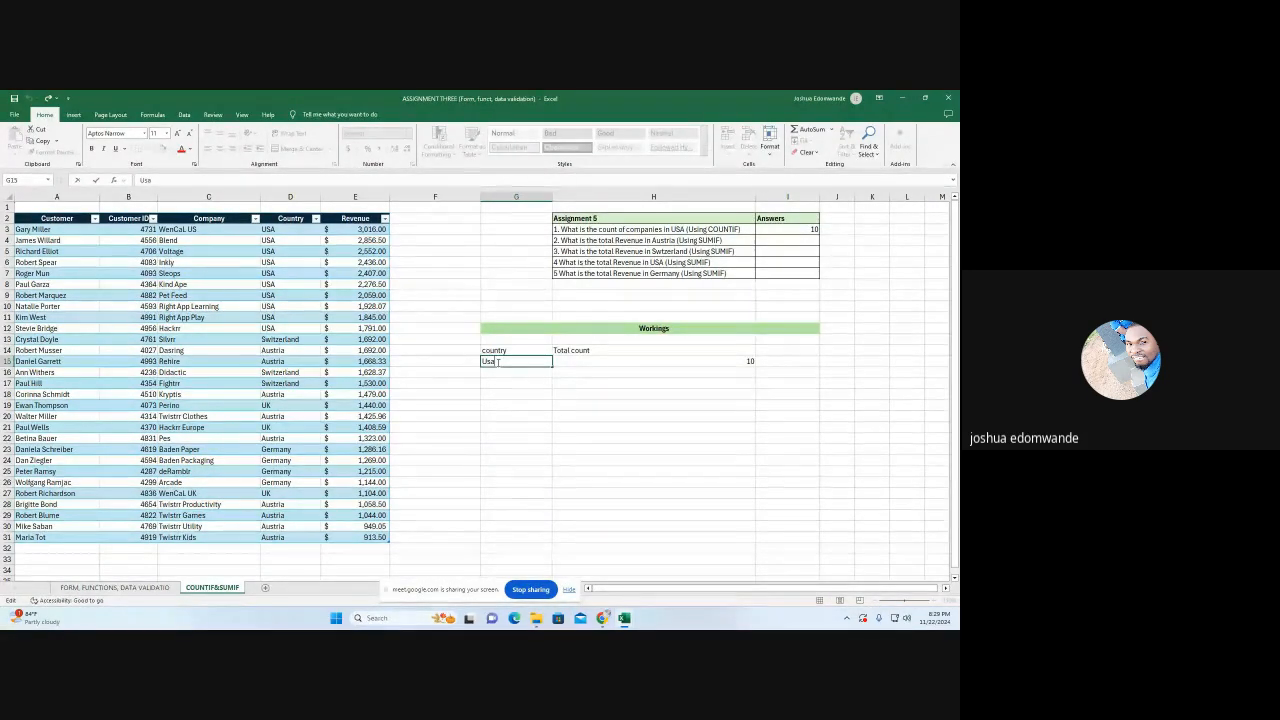
key(BackSpace)
key(BackSpace)
key(BackSpace)
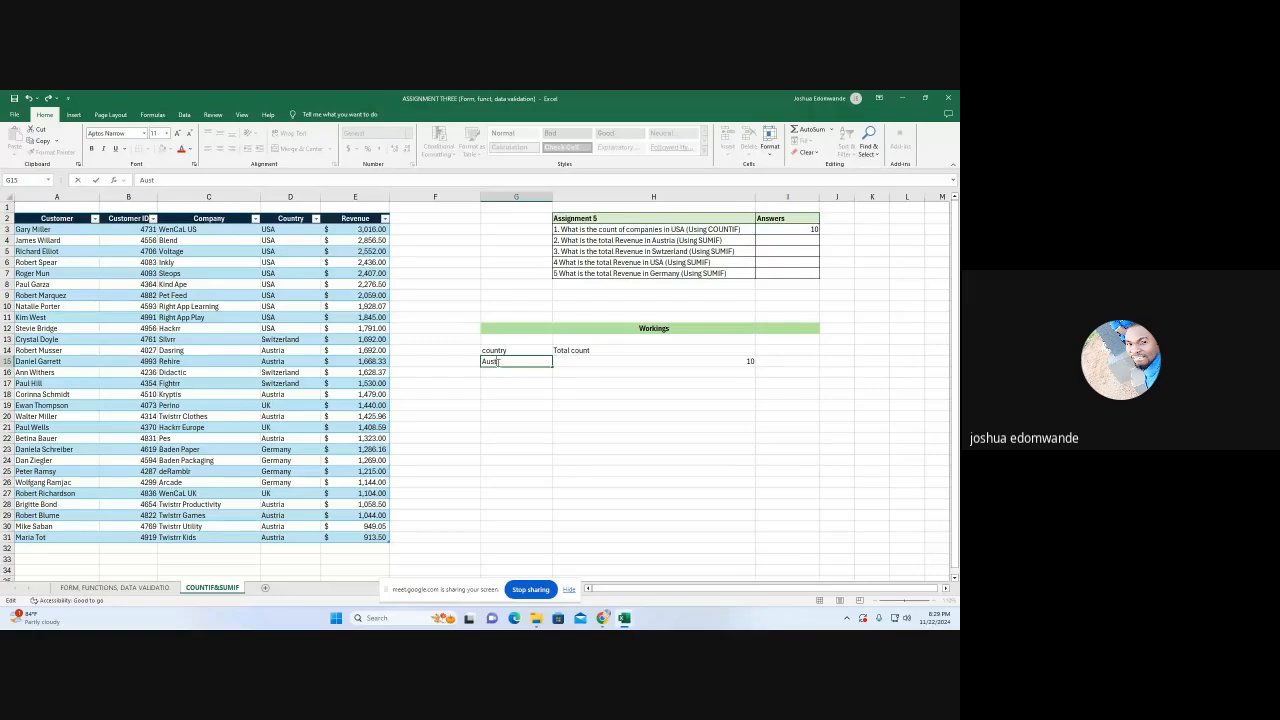
text(Austria)
click(518, 417)
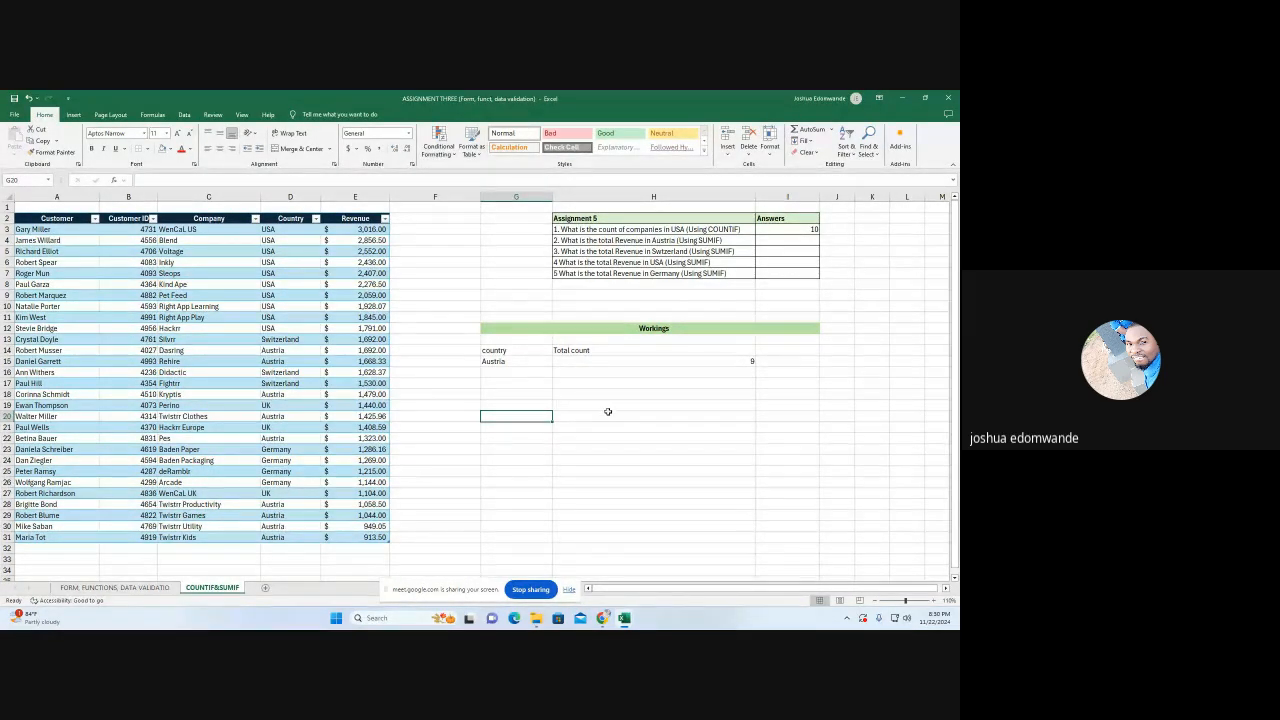
click(518, 361)
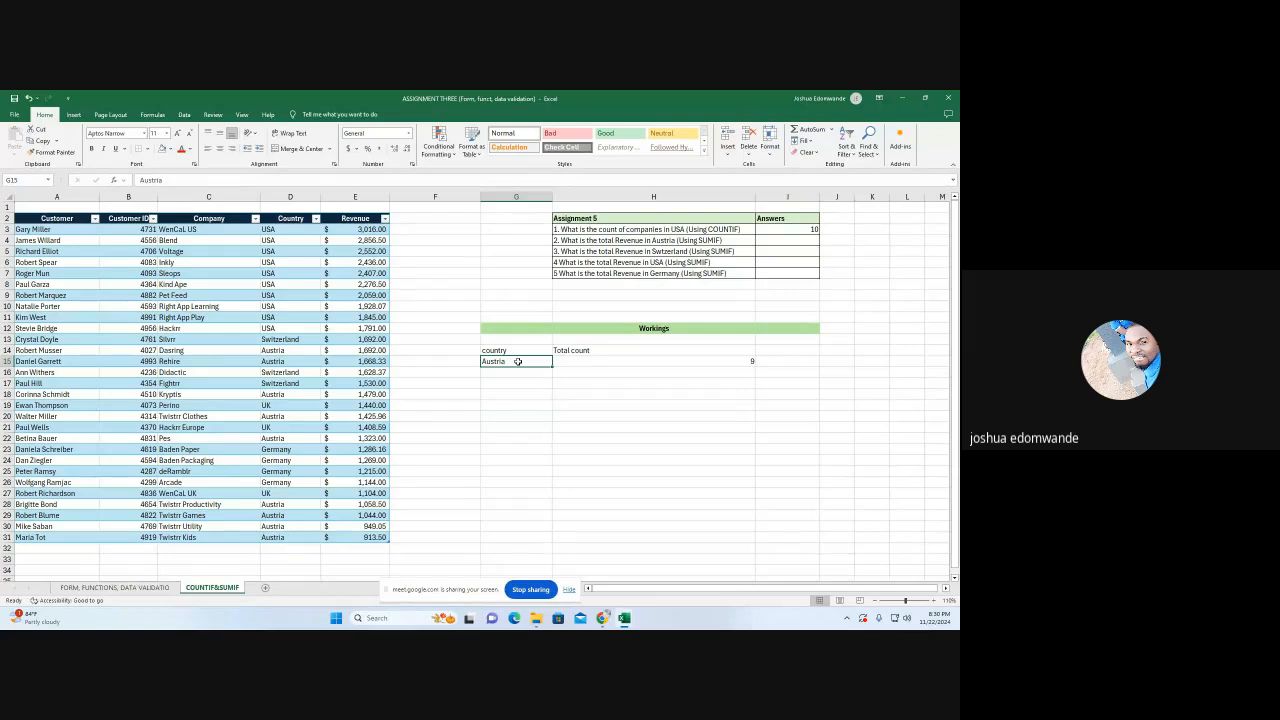
text(G)
text(rmany)
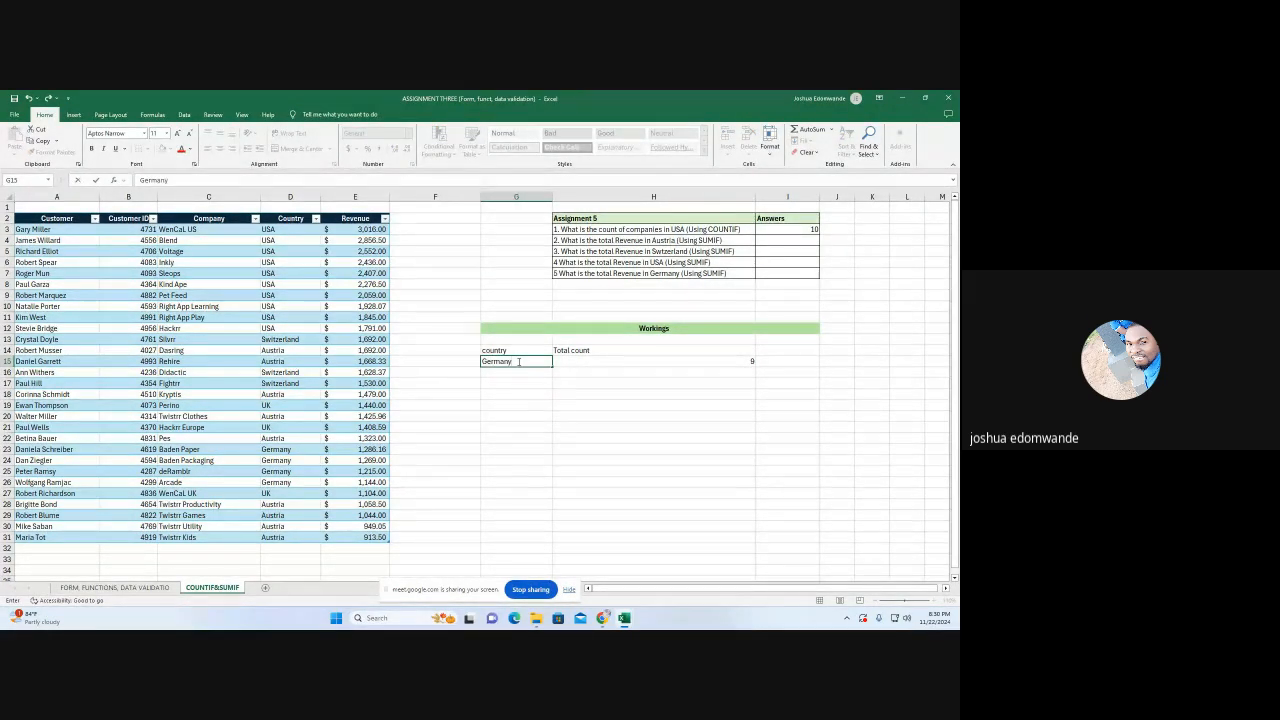
click(505, 414)
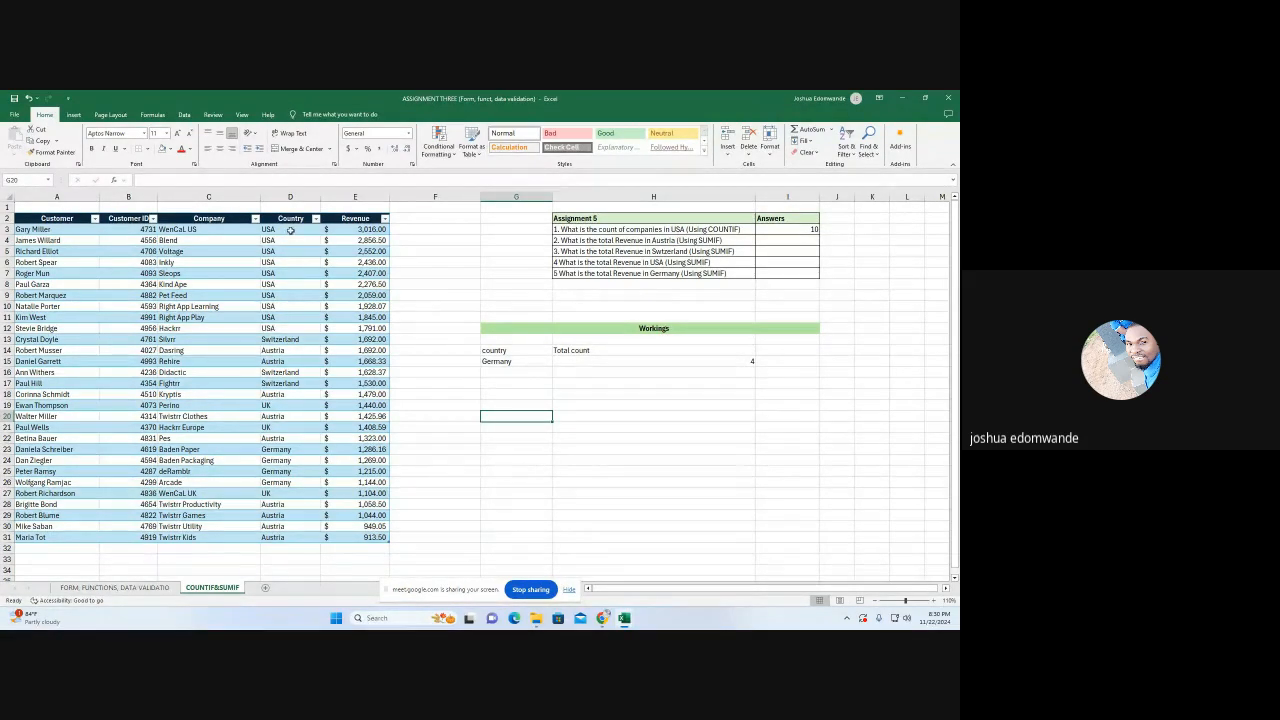
Copy the customer table's Country values from D3:D31 and paste them without cell formatting starting at K7
drag(290, 229, 290, 537)
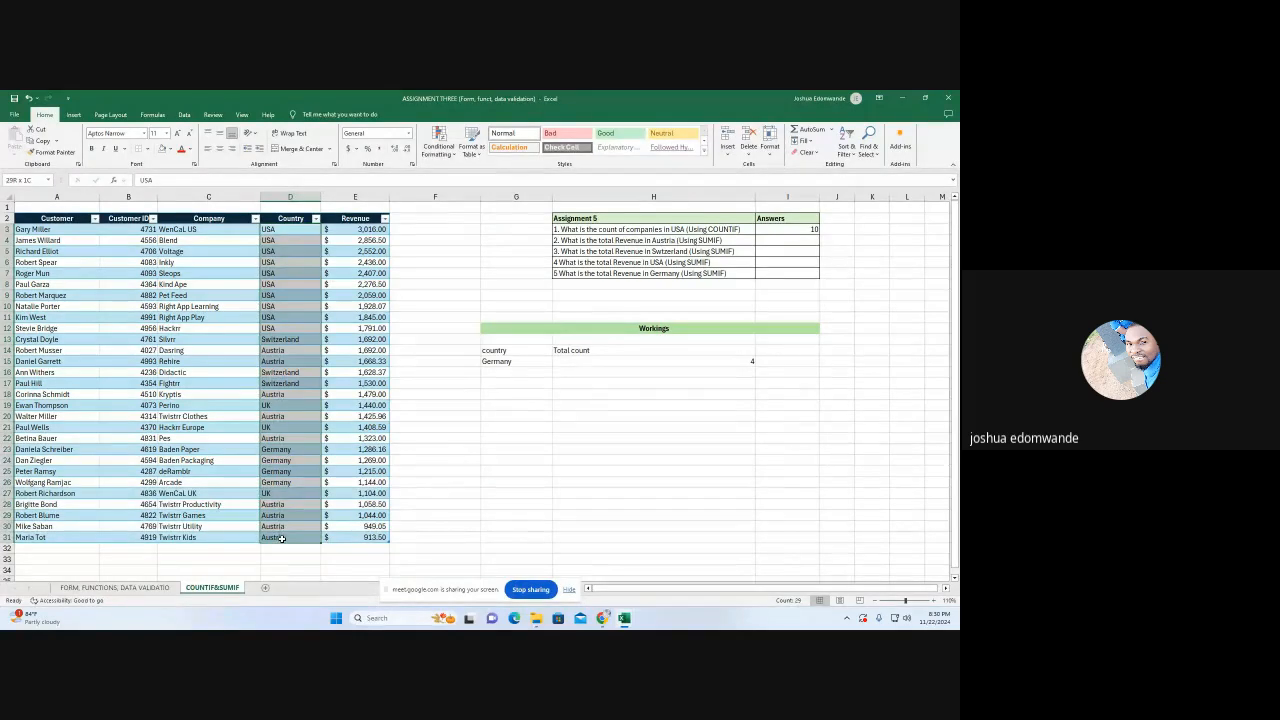
right_click(287, 397)
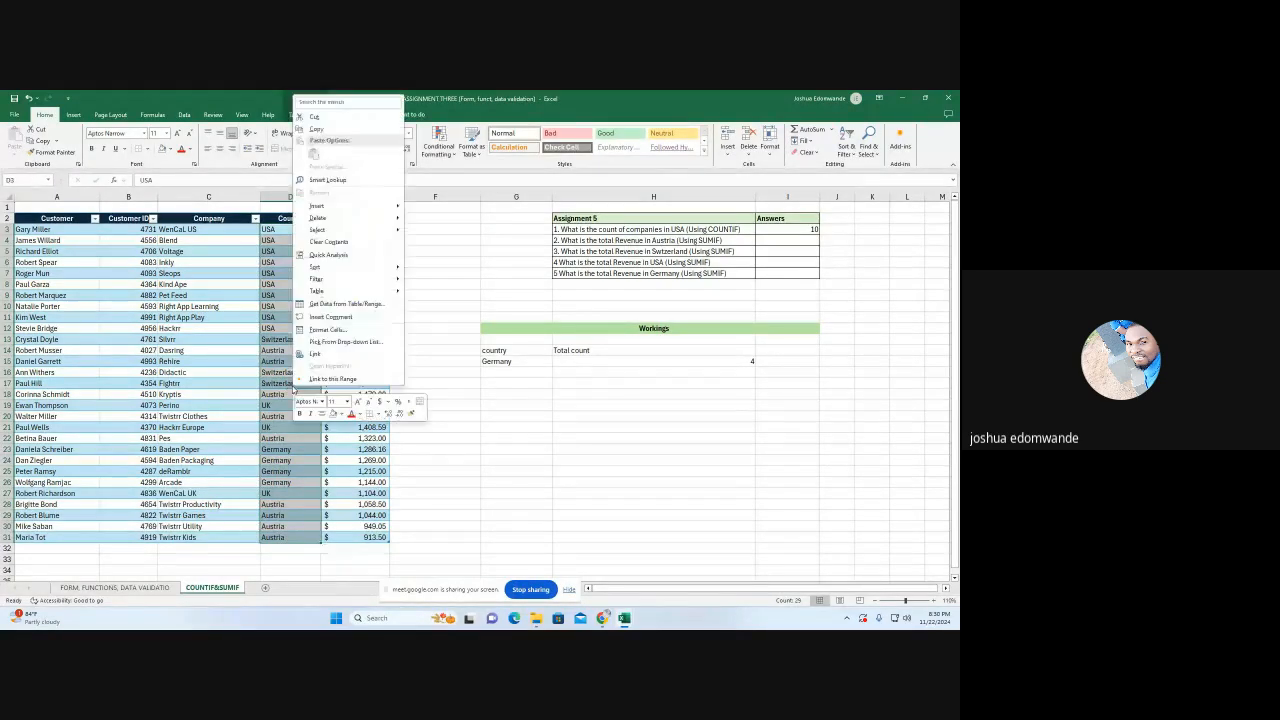
click(318, 131)
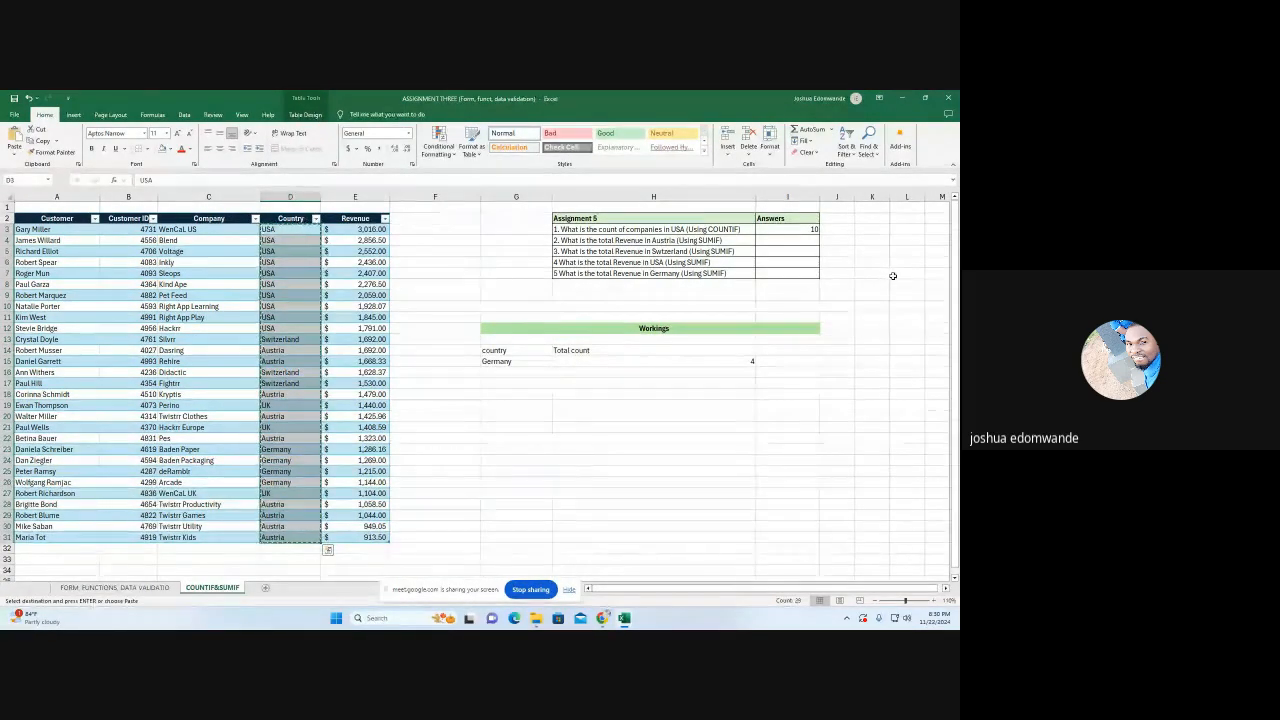
right_click(876, 273)
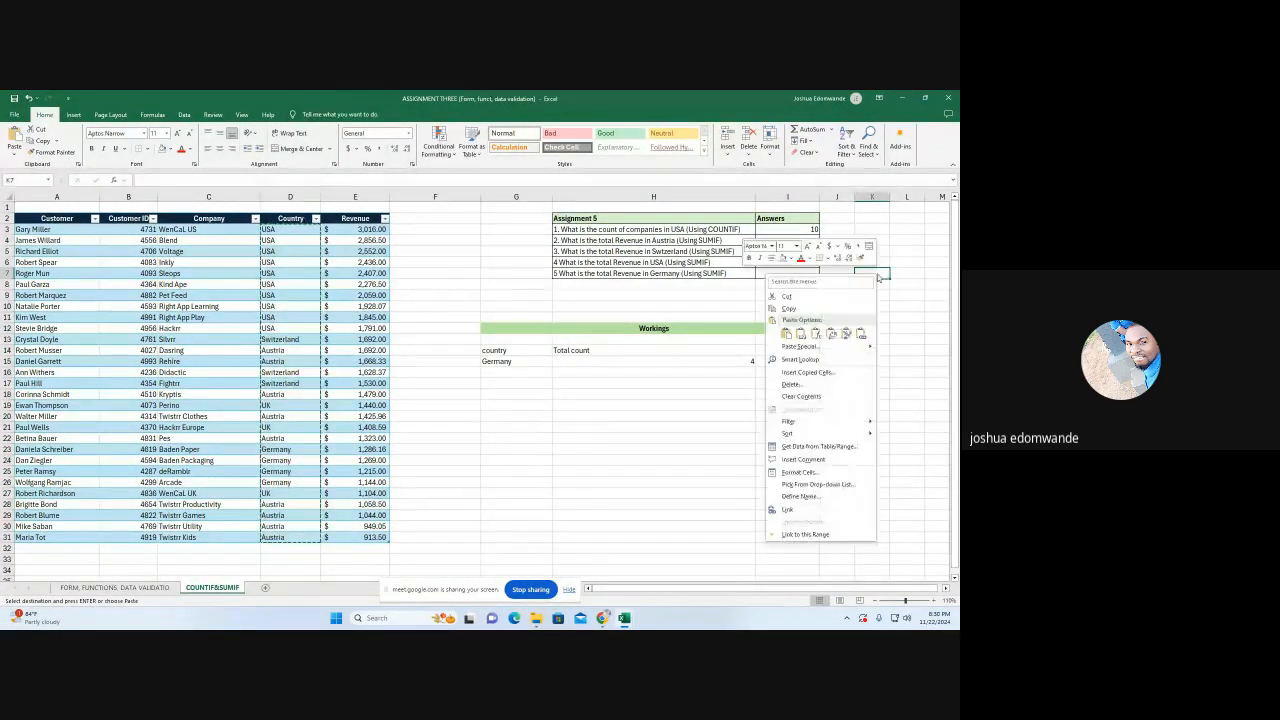
click(816, 334)
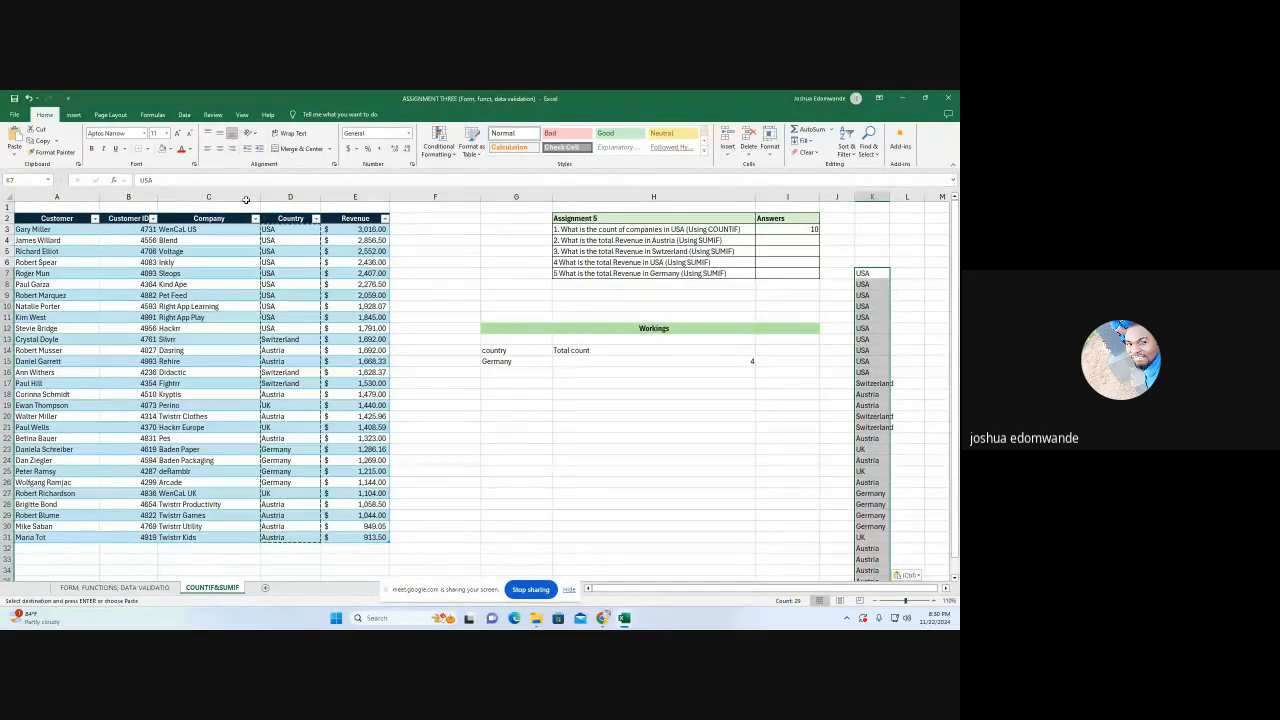
Remove the duplicates from the pasted country list in column K, treating it as data without headers
click(185, 115)
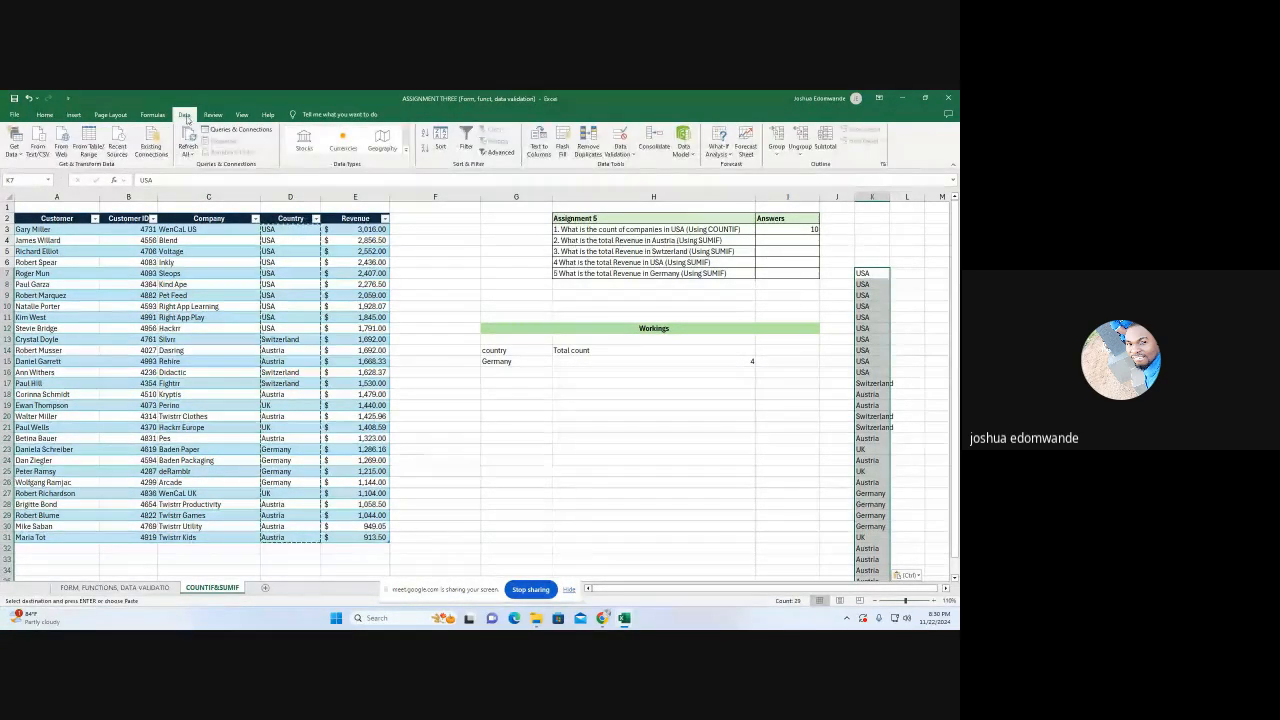
click(587, 148)
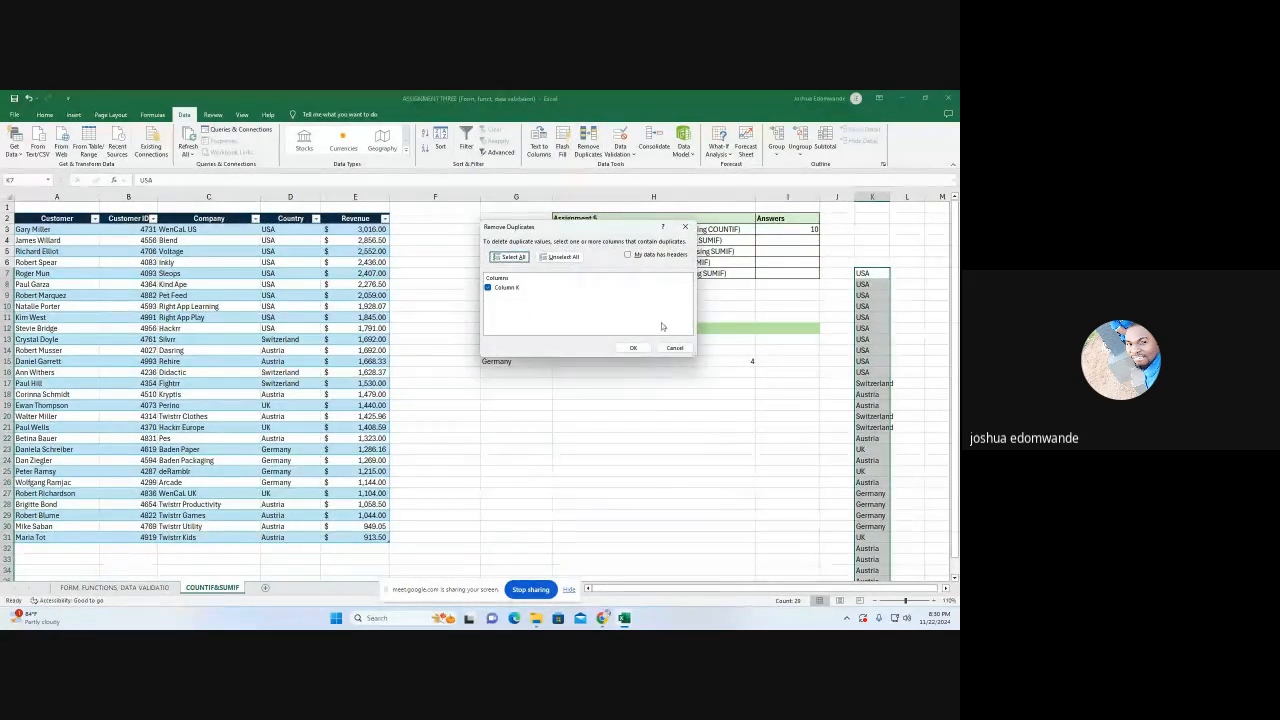
click(634, 348)
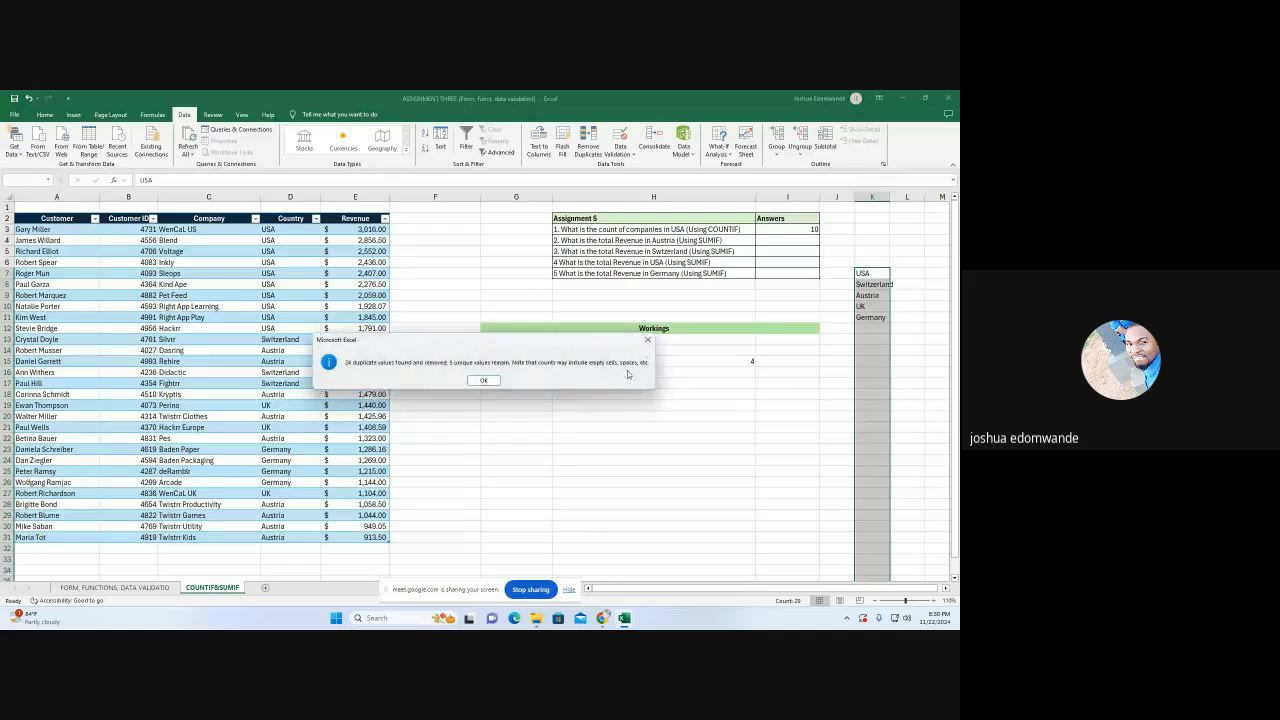
click(483, 381)
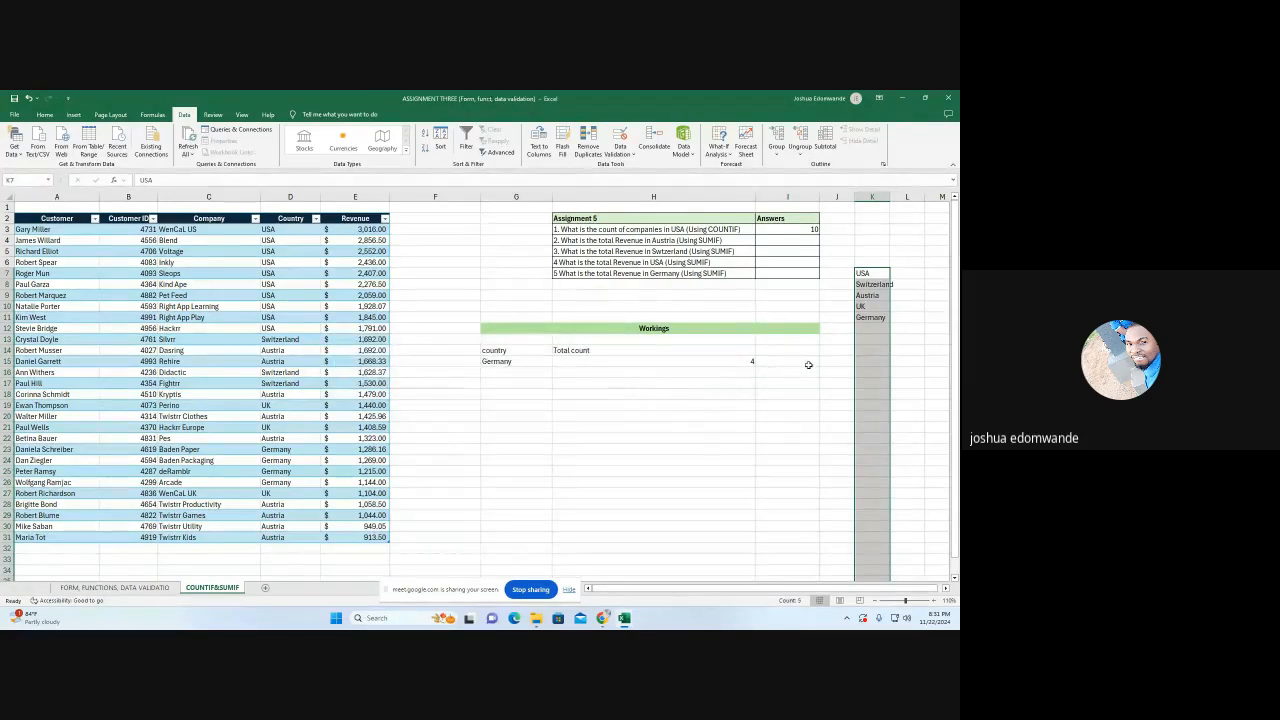
click(877, 346)
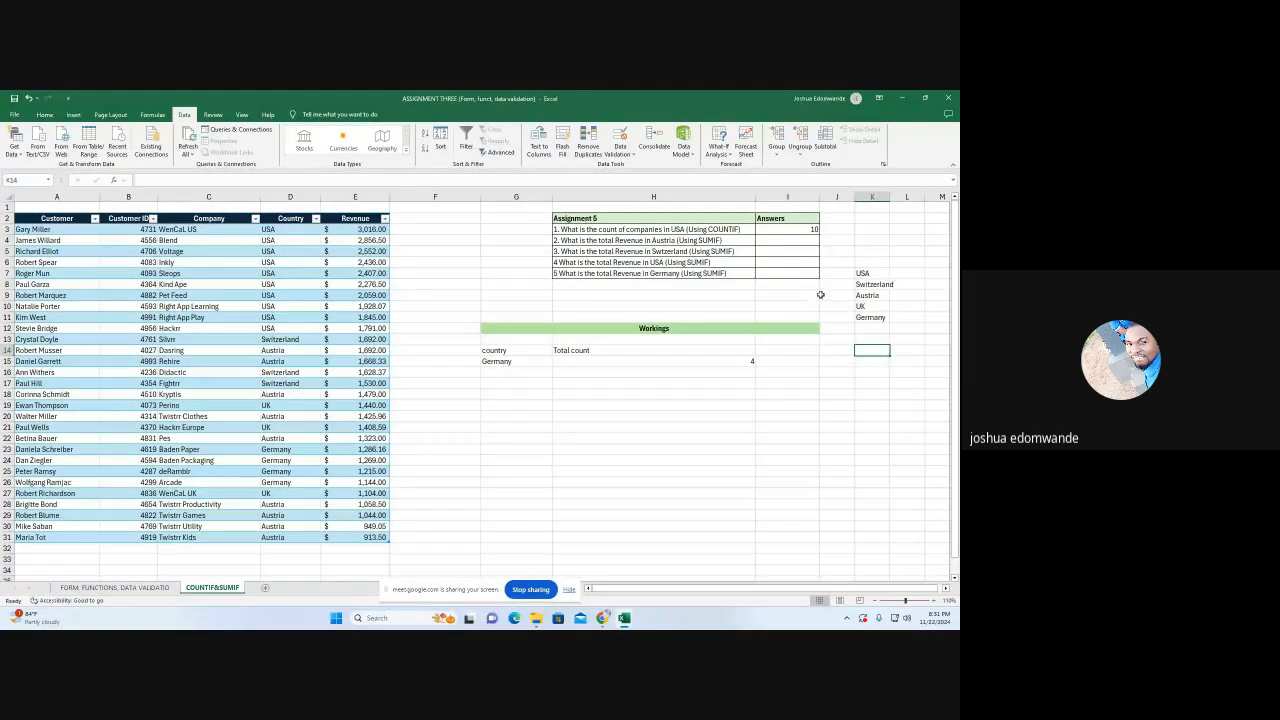
Clear the country entry in G15
click(513, 362)
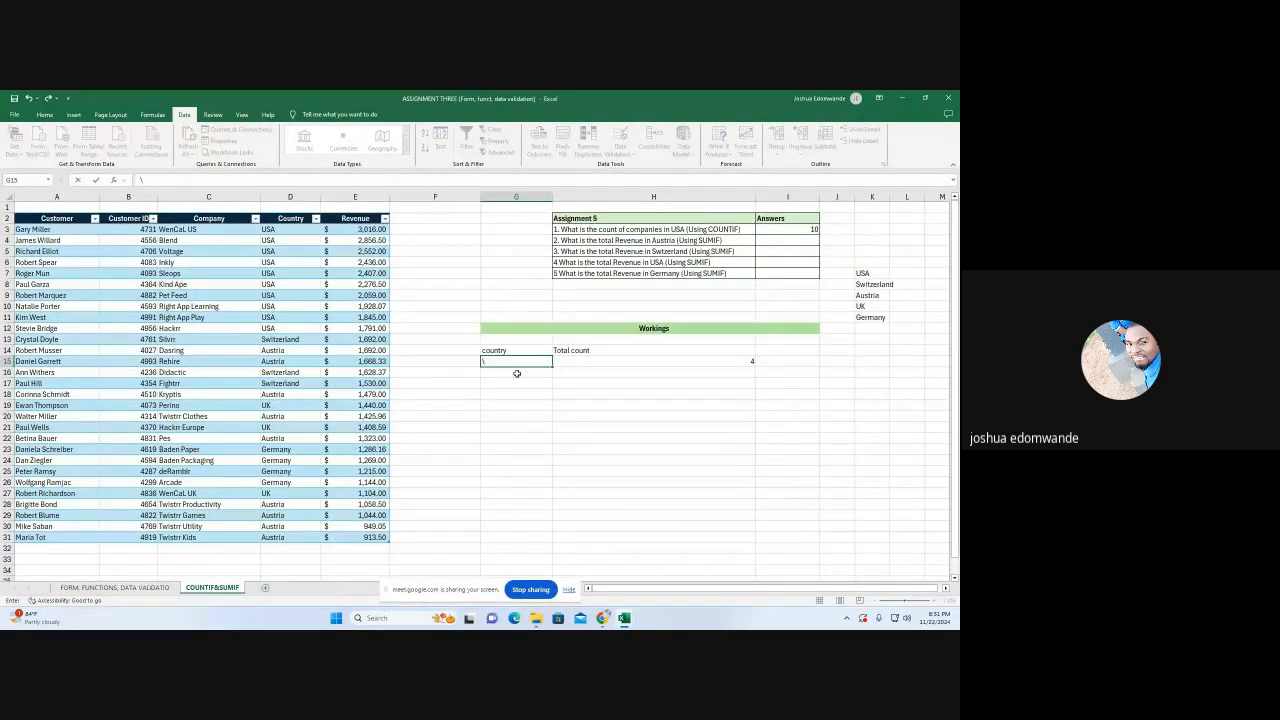
text(\)
key(Return)
click(512, 360)
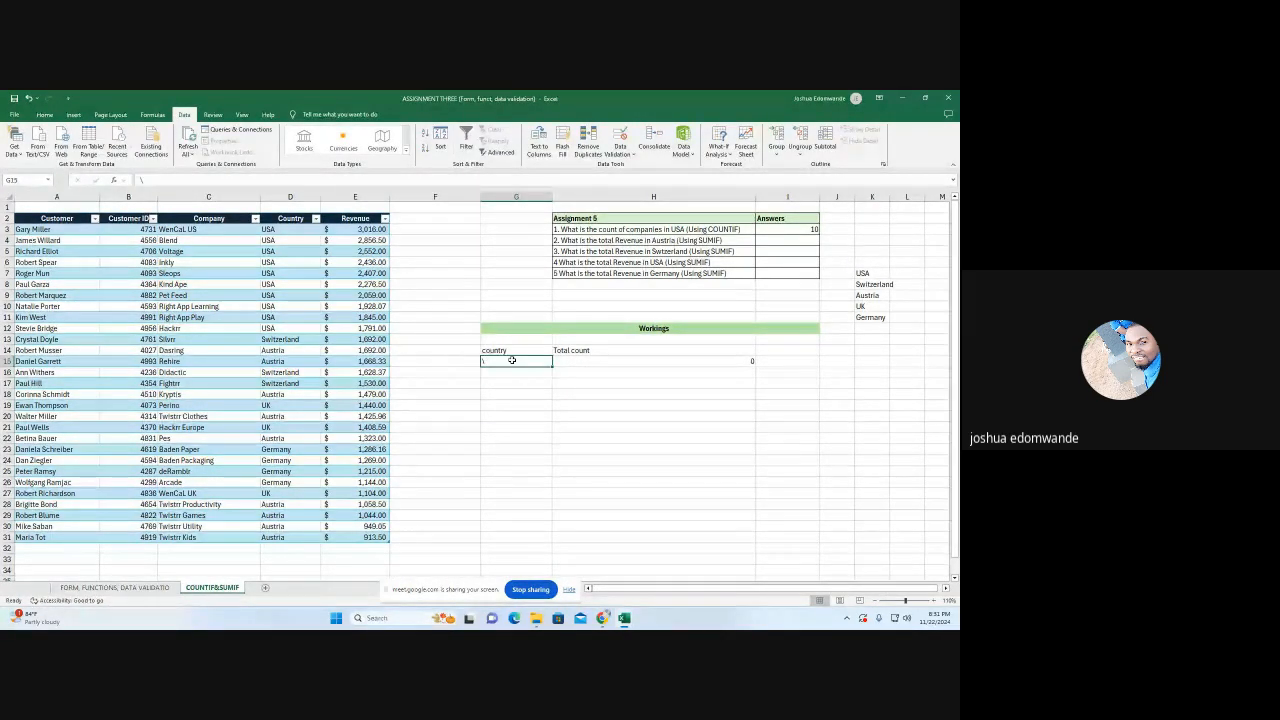
key(Delete)
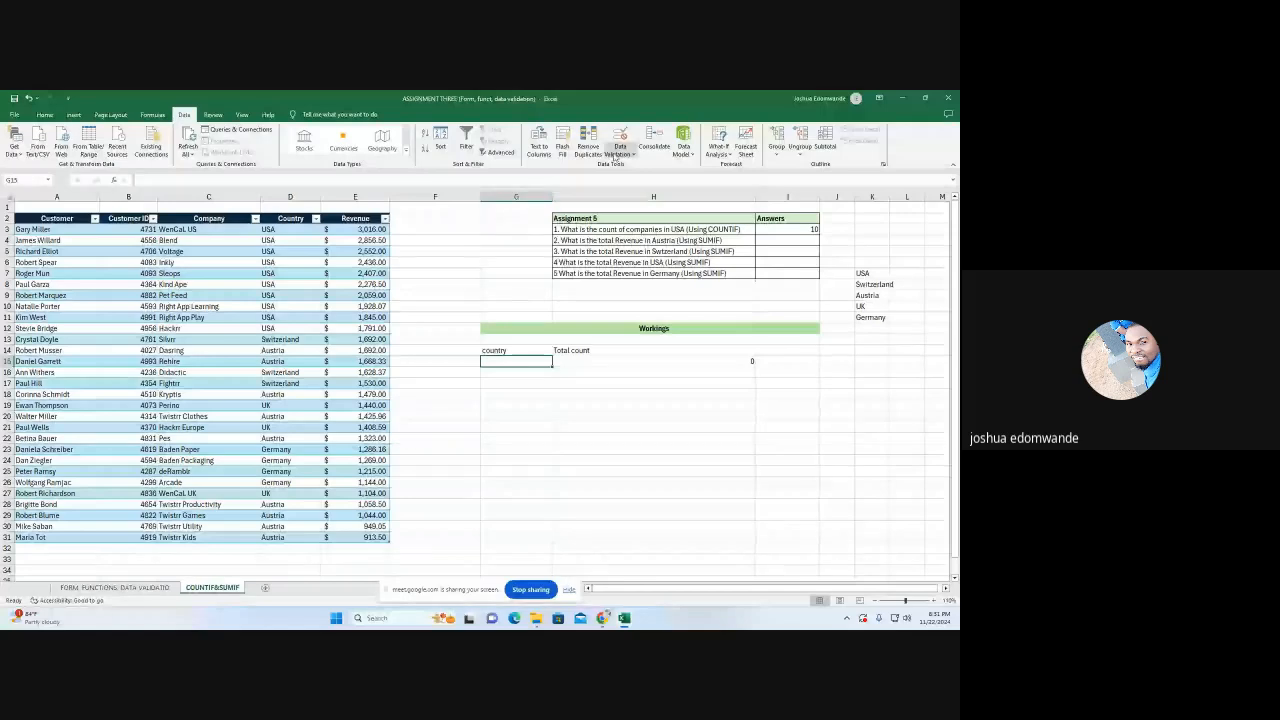
Add List data validation with an in-cell dropdown to G15, using $K$7:$K$11 as the source
click(620, 150)
click(638, 165)
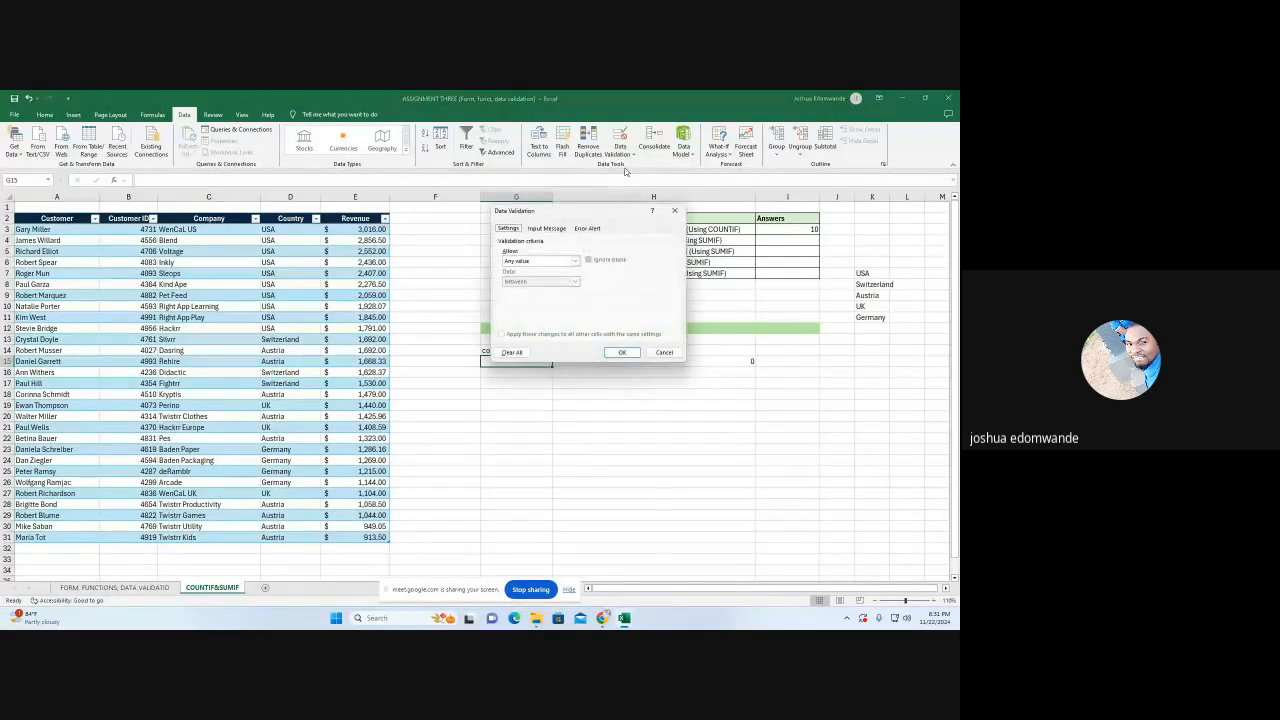
click(574, 262)
click(537, 290)
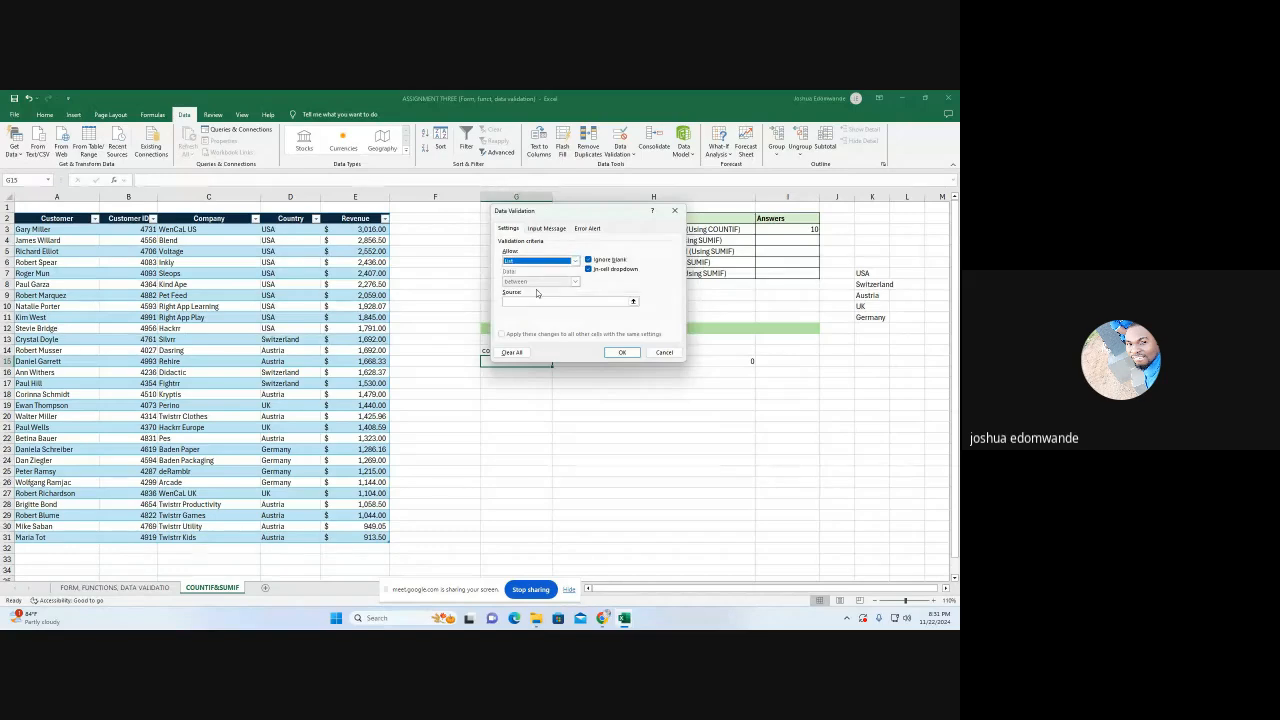
click(631, 301)
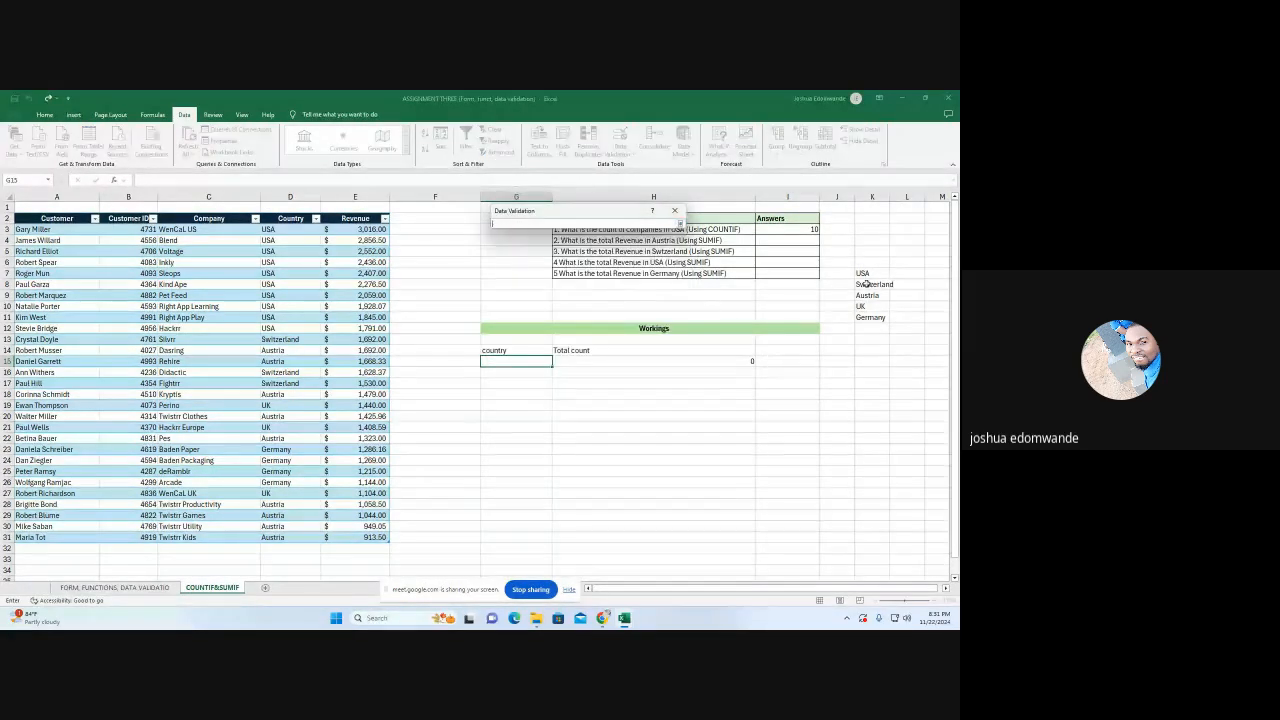
drag(862, 273, 866, 315)
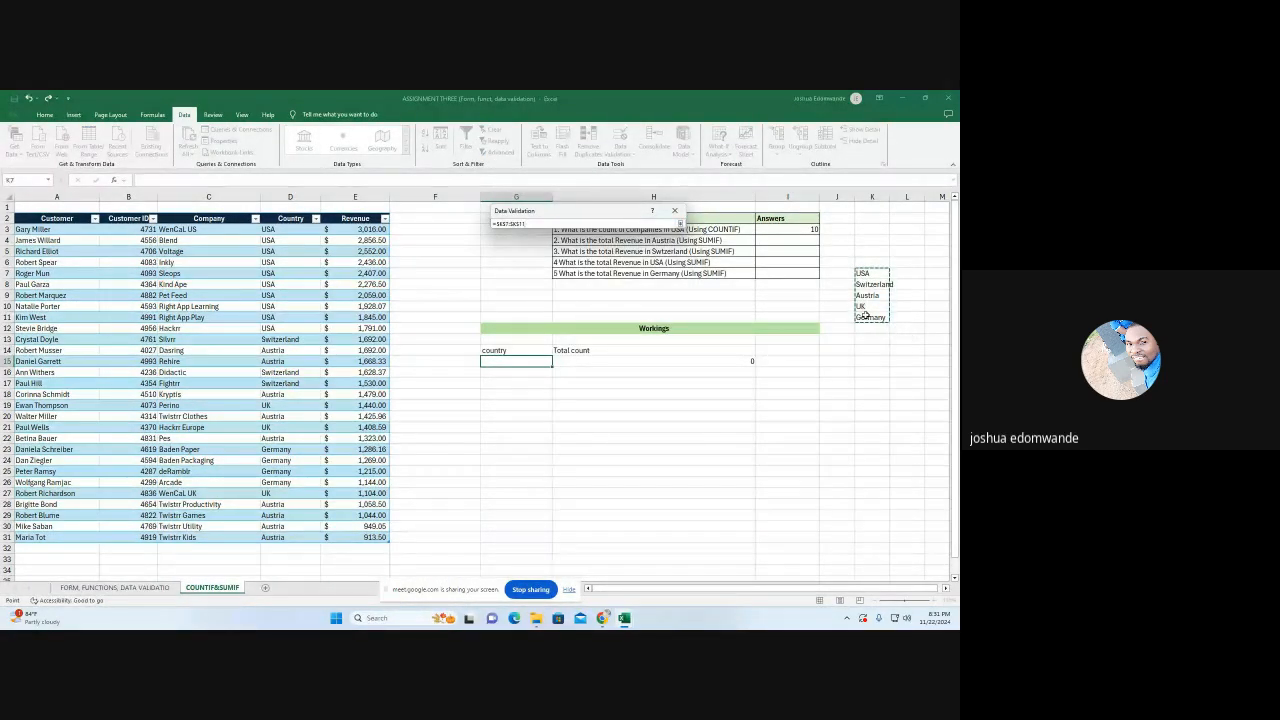
key(Return)
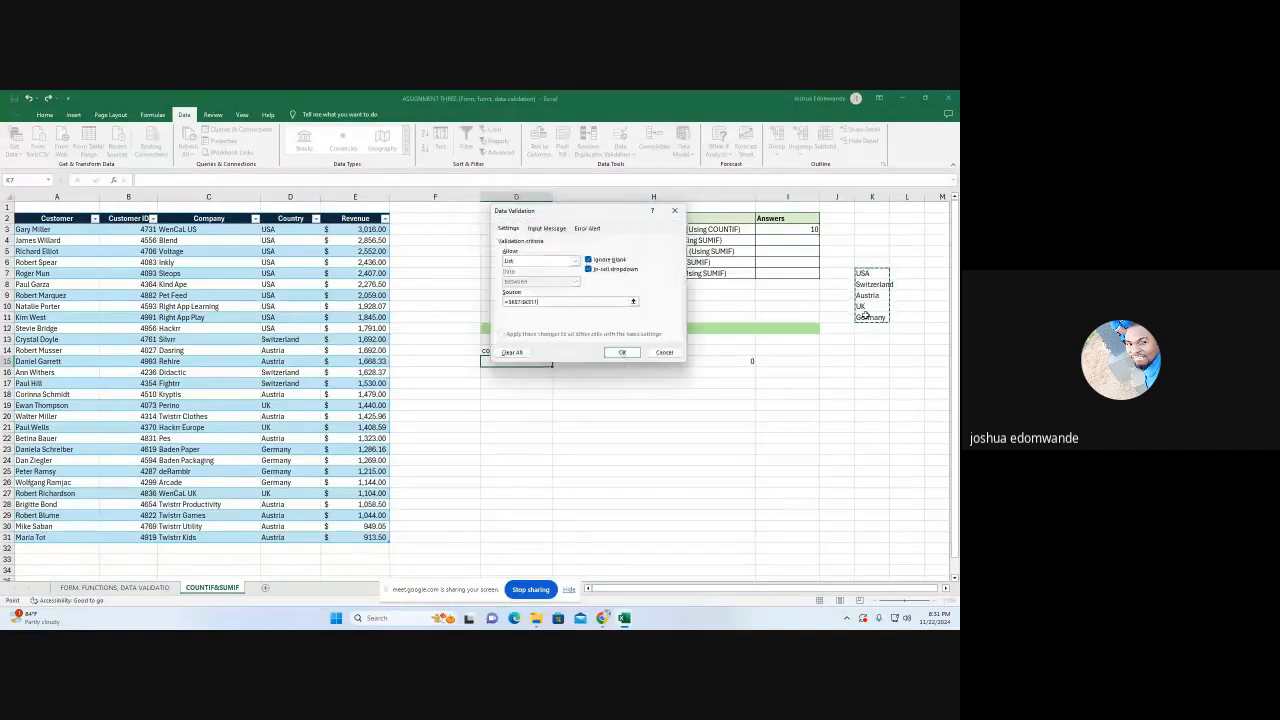
click(621, 352)
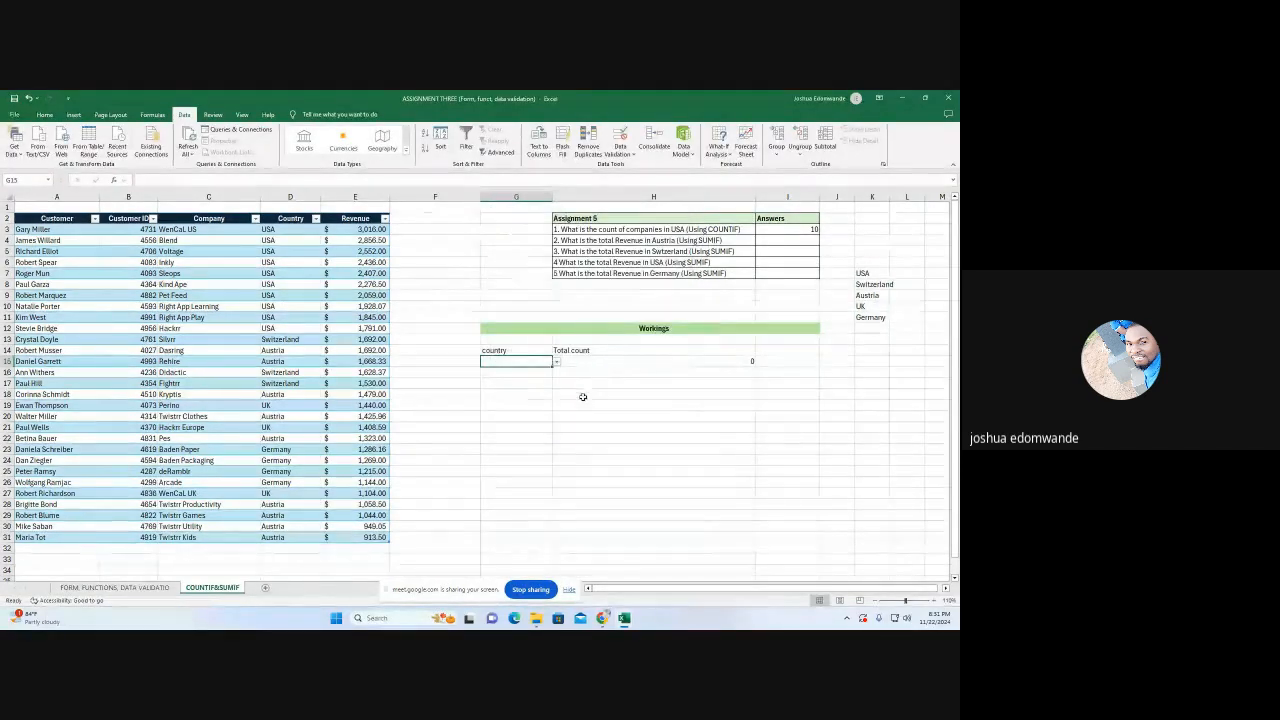
click(578, 401)
Test the G15 dropdown by choosing USA, Switzerland, Austria, UK, Germany and USA again in turn
click(516, 361)
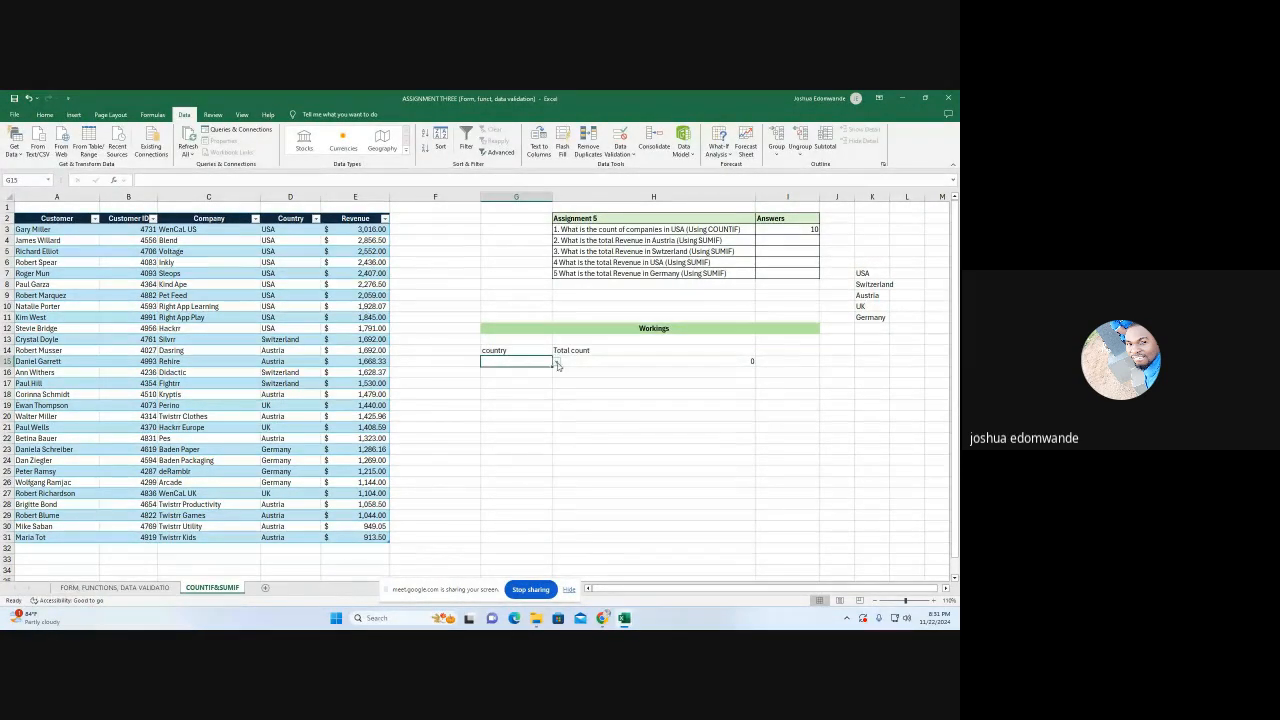
click(557, 362)
click(503, 372)
click(557, 362)
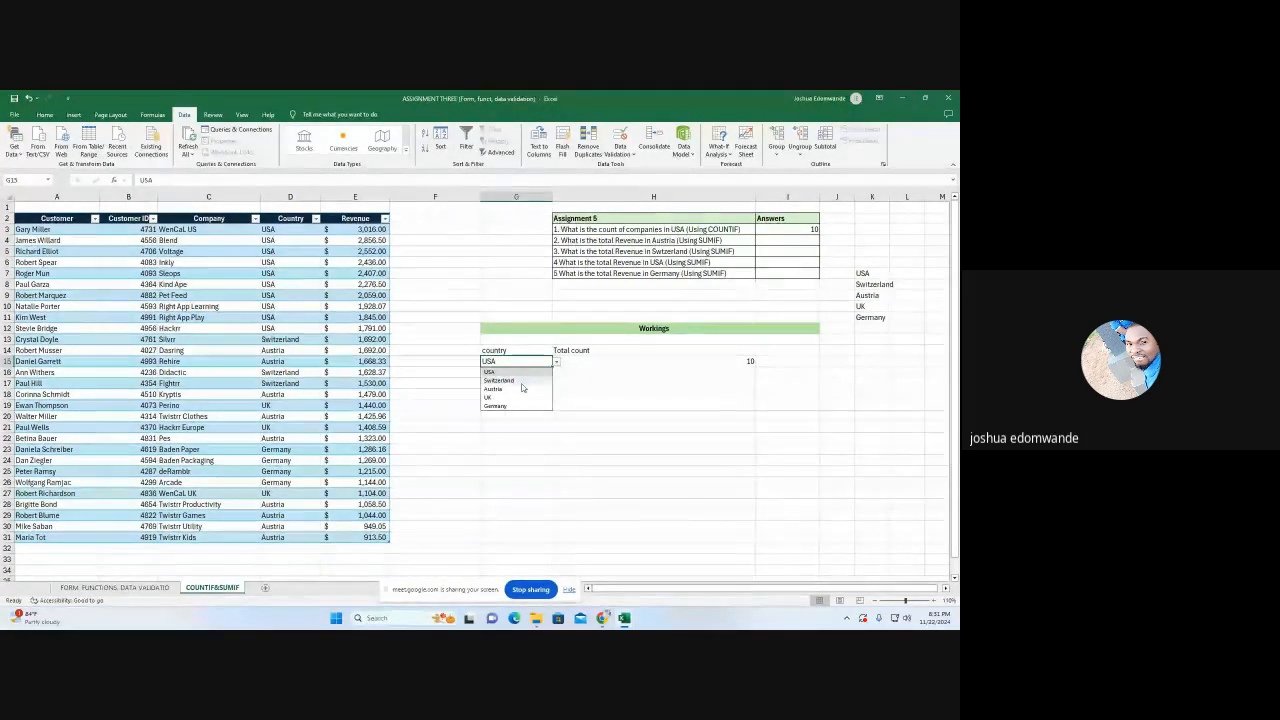
click(521, 383)
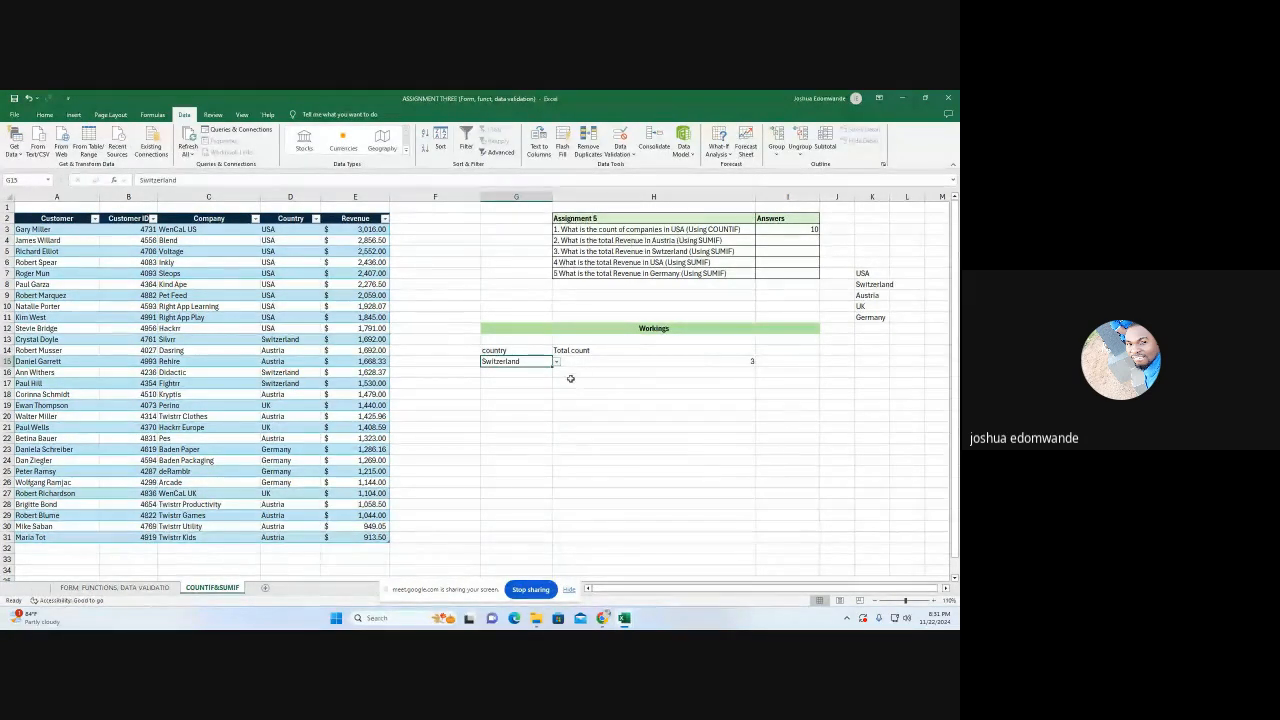
click(557, 362)
click(500, 389)
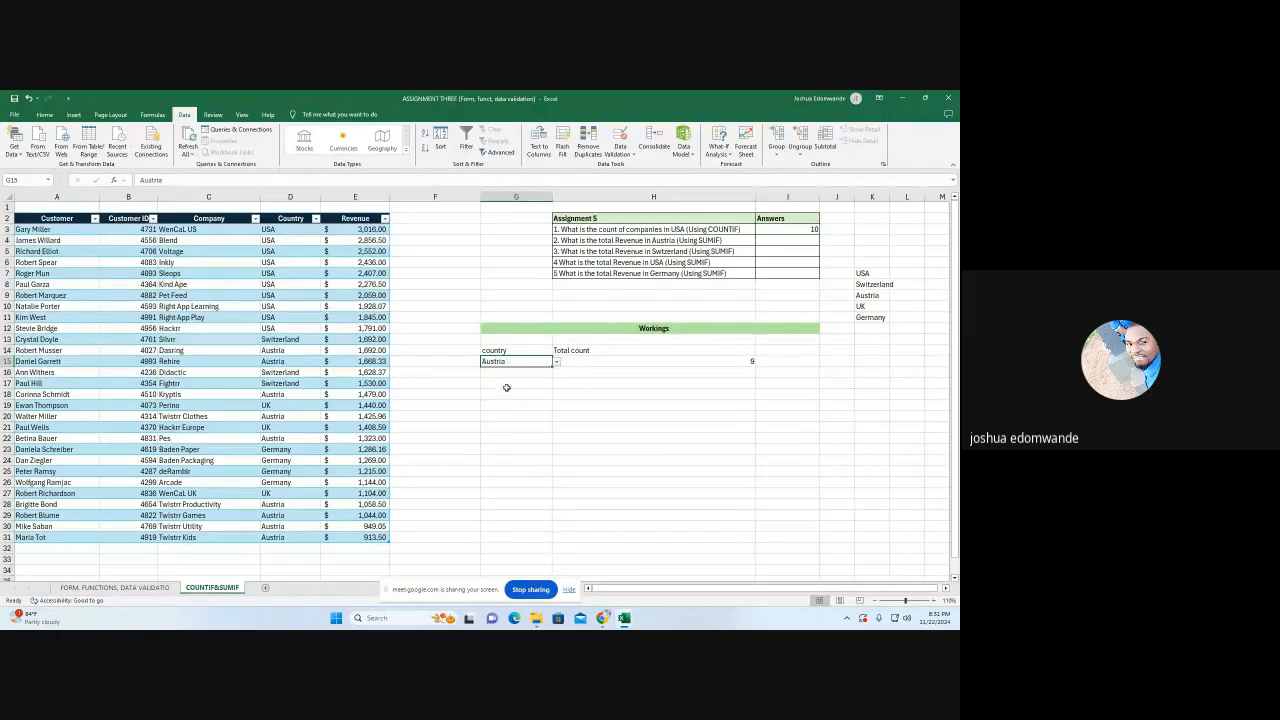
click(557, 362)
click(489, 397)
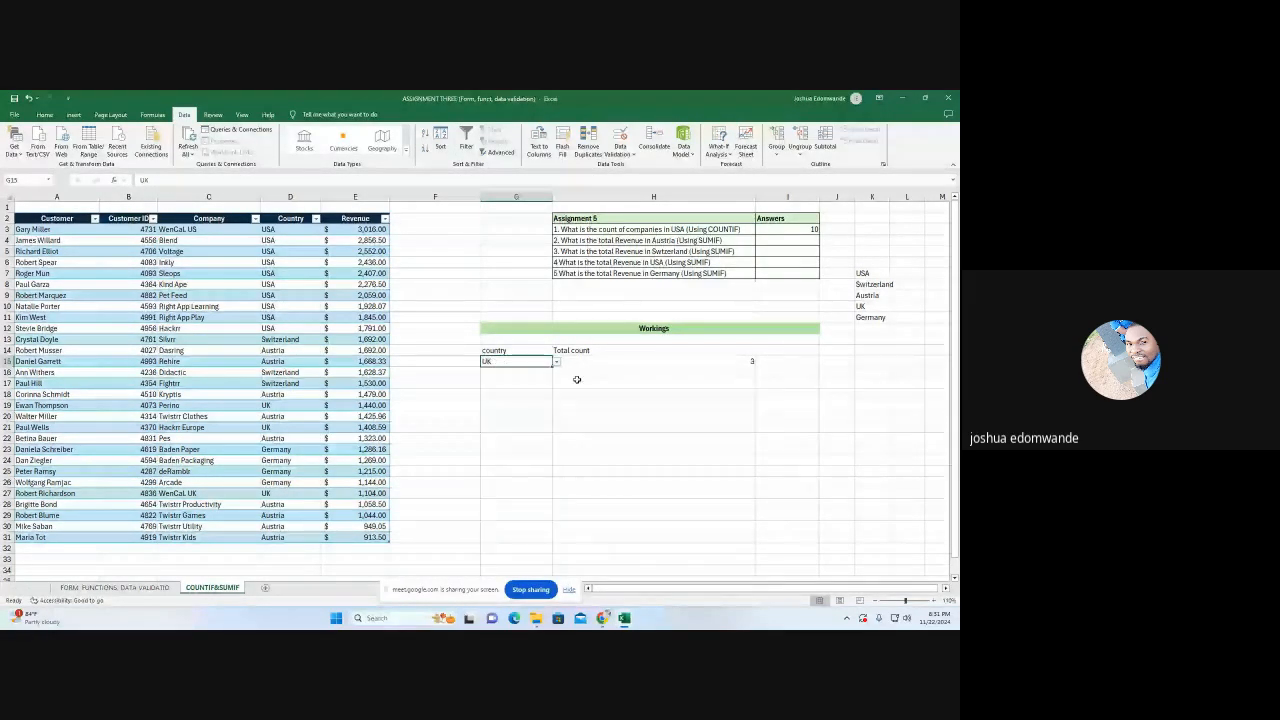
click(557, 362)
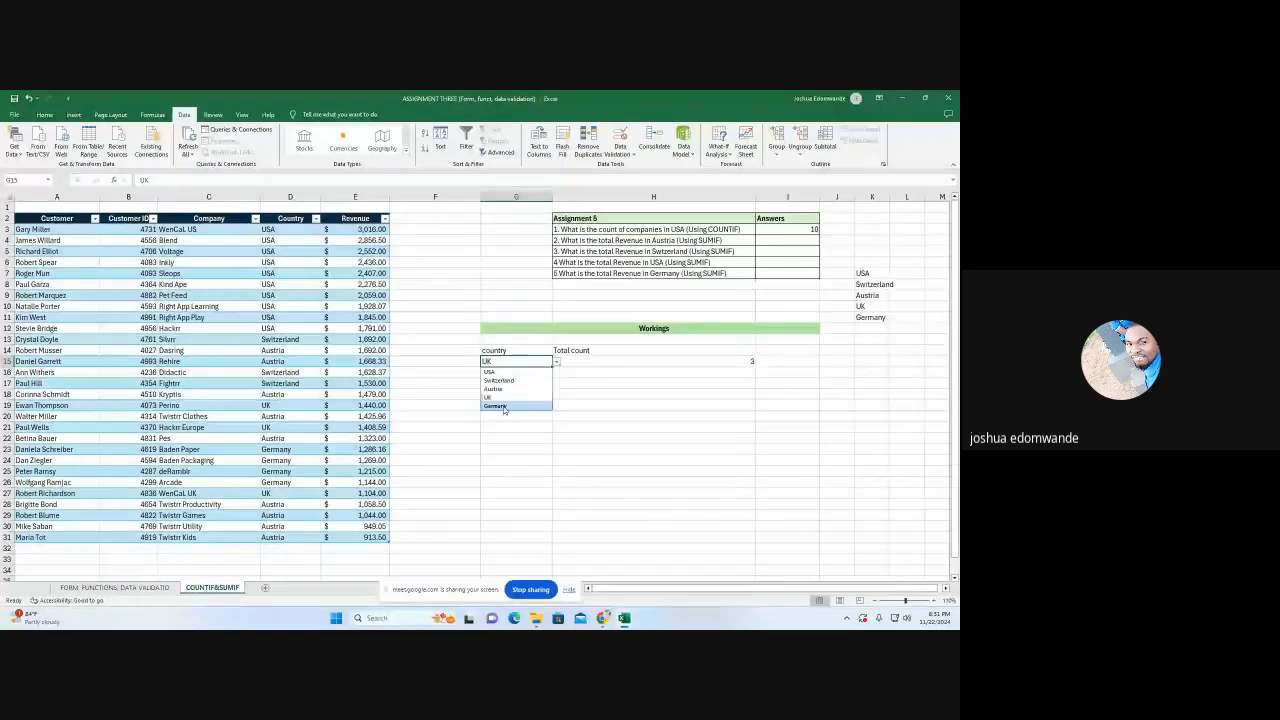
click(503, 406)
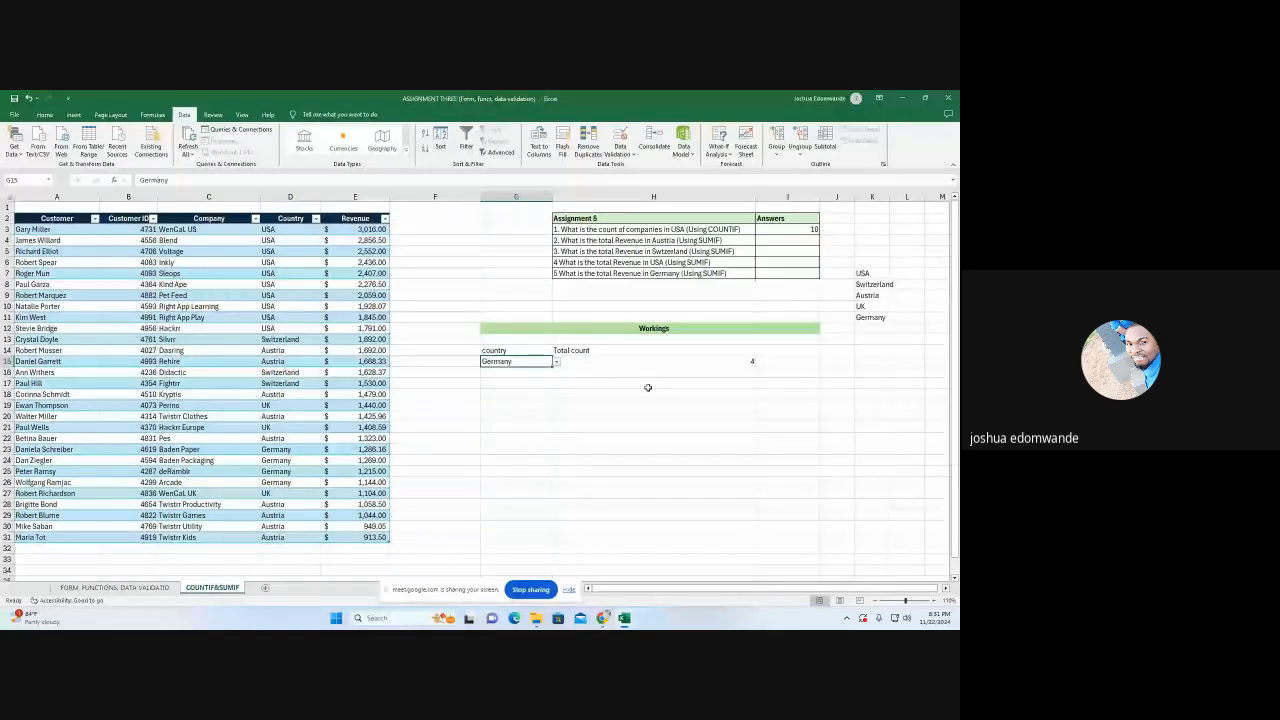
click(557, 362)
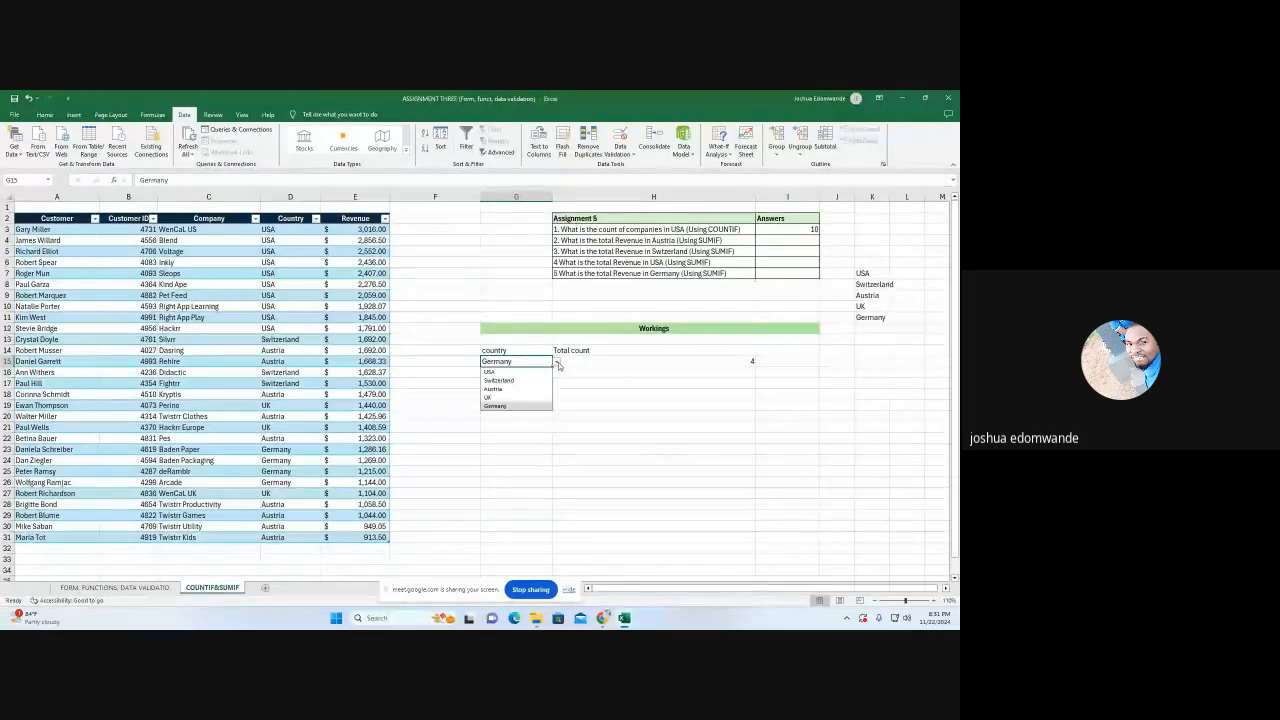
click(492, 372)
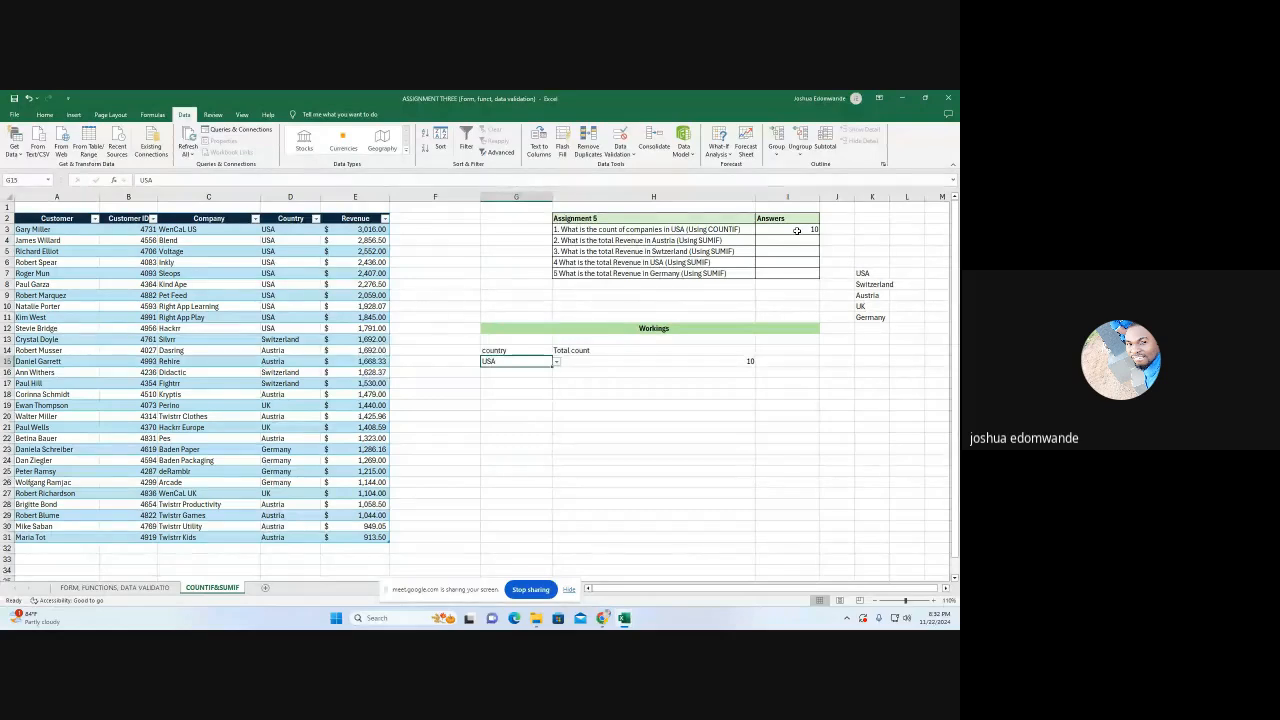
Clear the contents of the COUNTIF workings in G14:H15
click(702, 418)
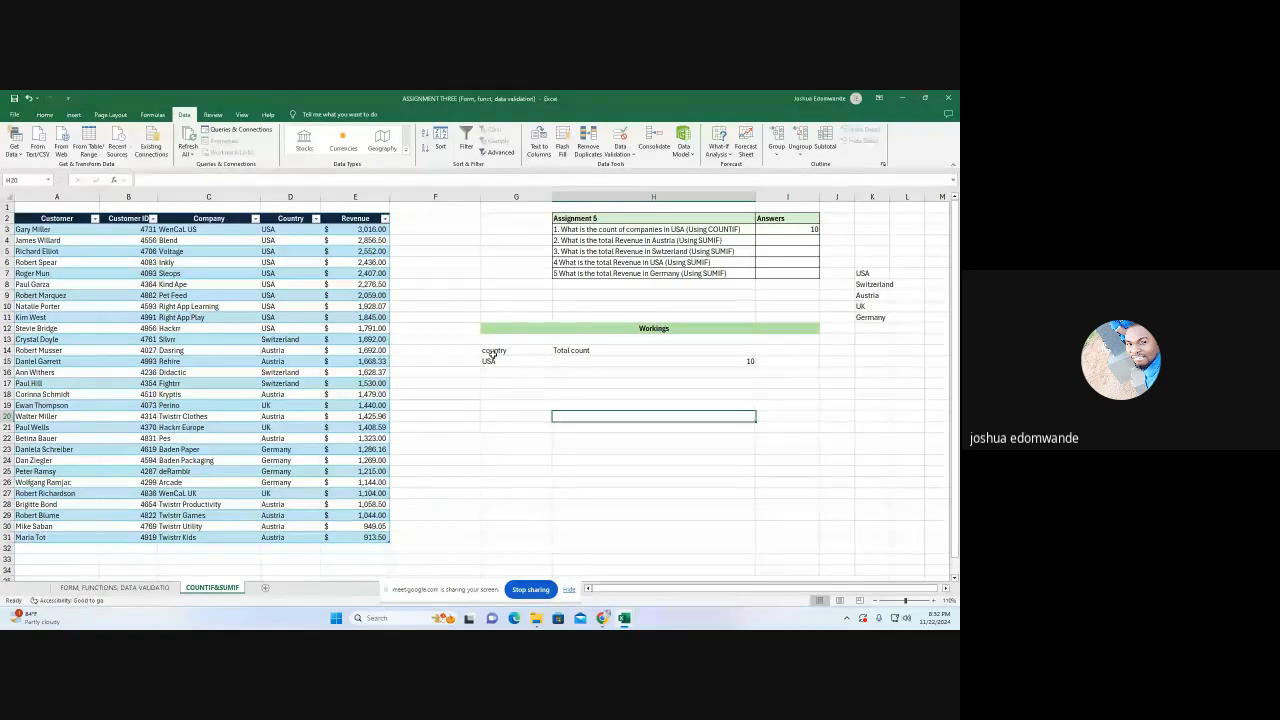
drag(488, 354, 683, 368)
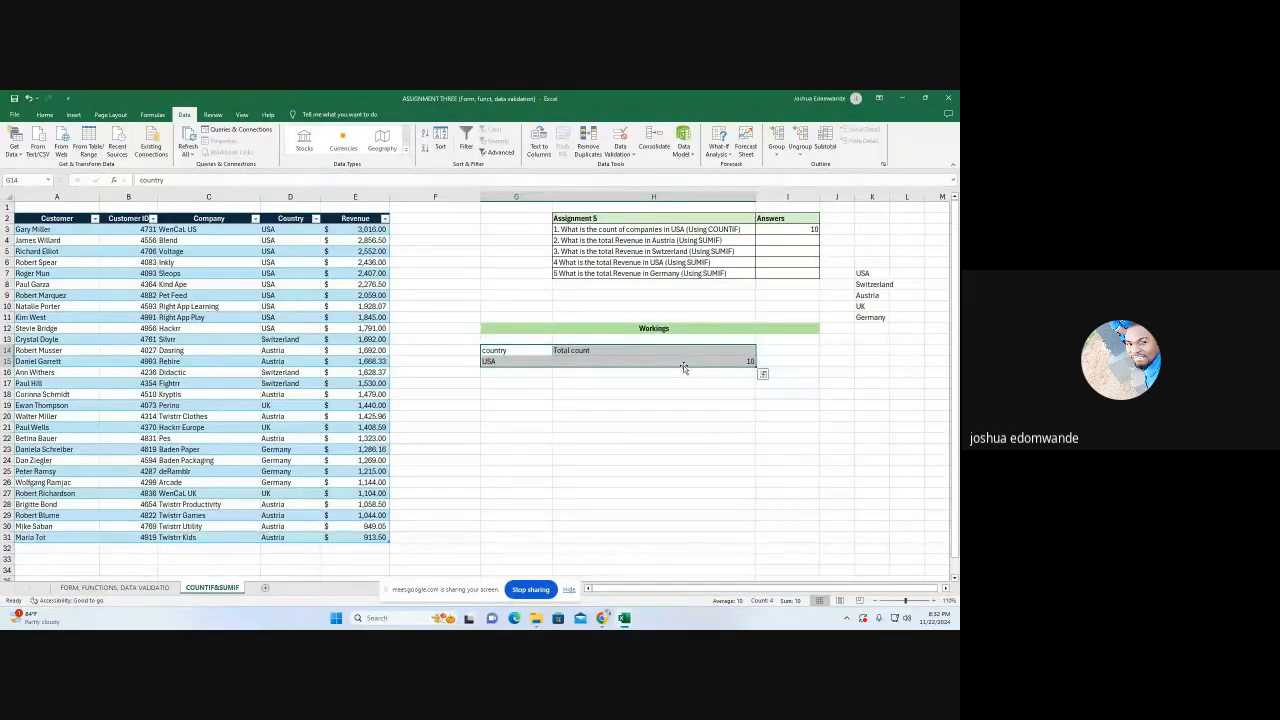
key(Delete)
click(588, 415)
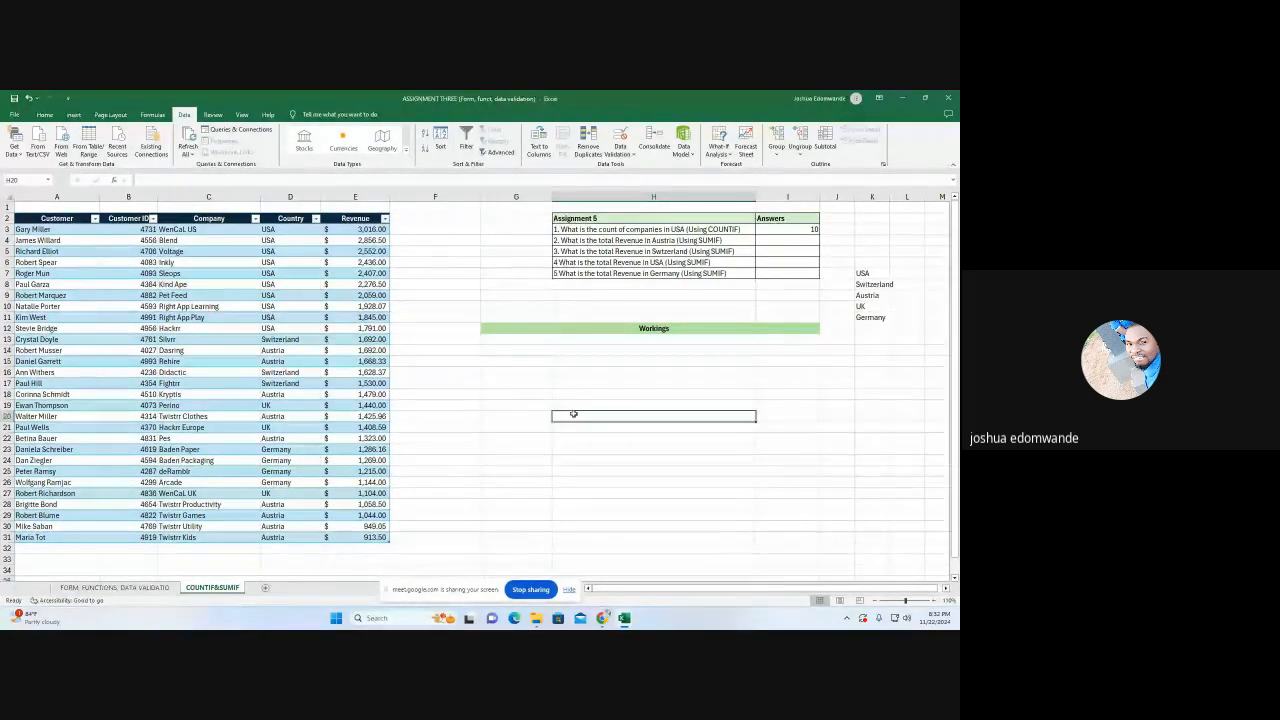
Enter the headings "country" in G14 and "Total Revenue" in H14 under Workings
click(509, 351)
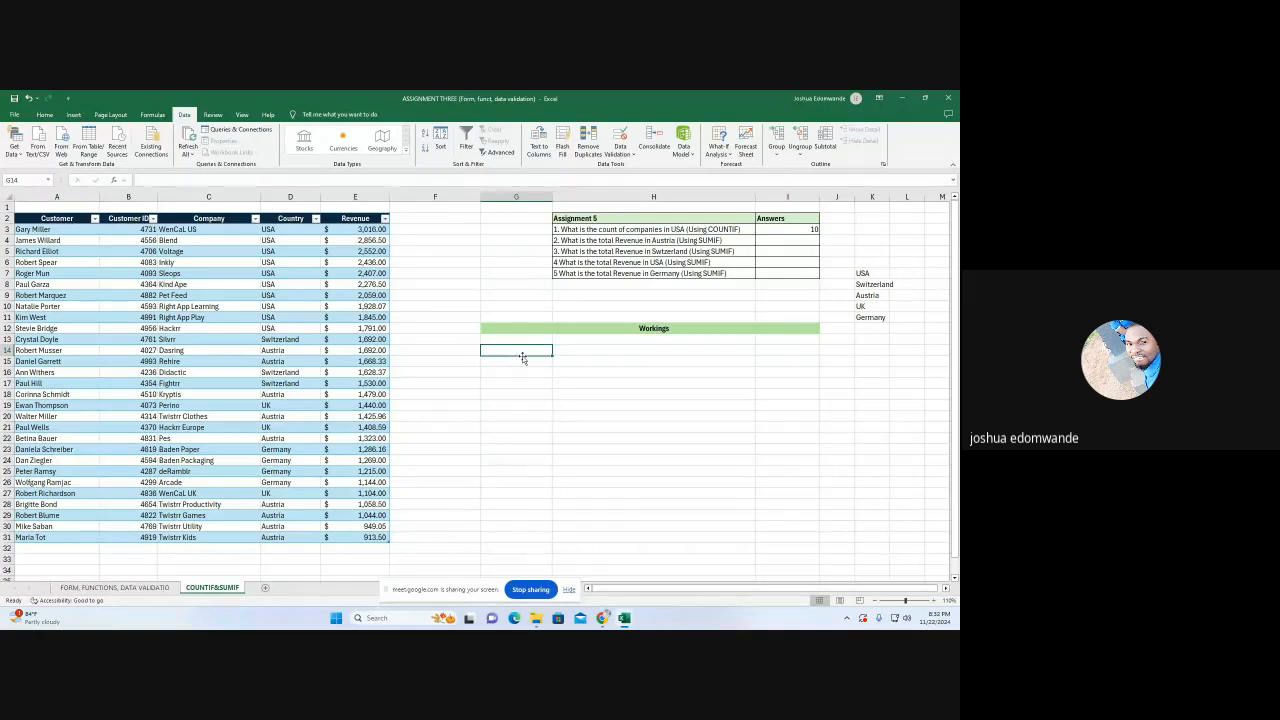
text(country)
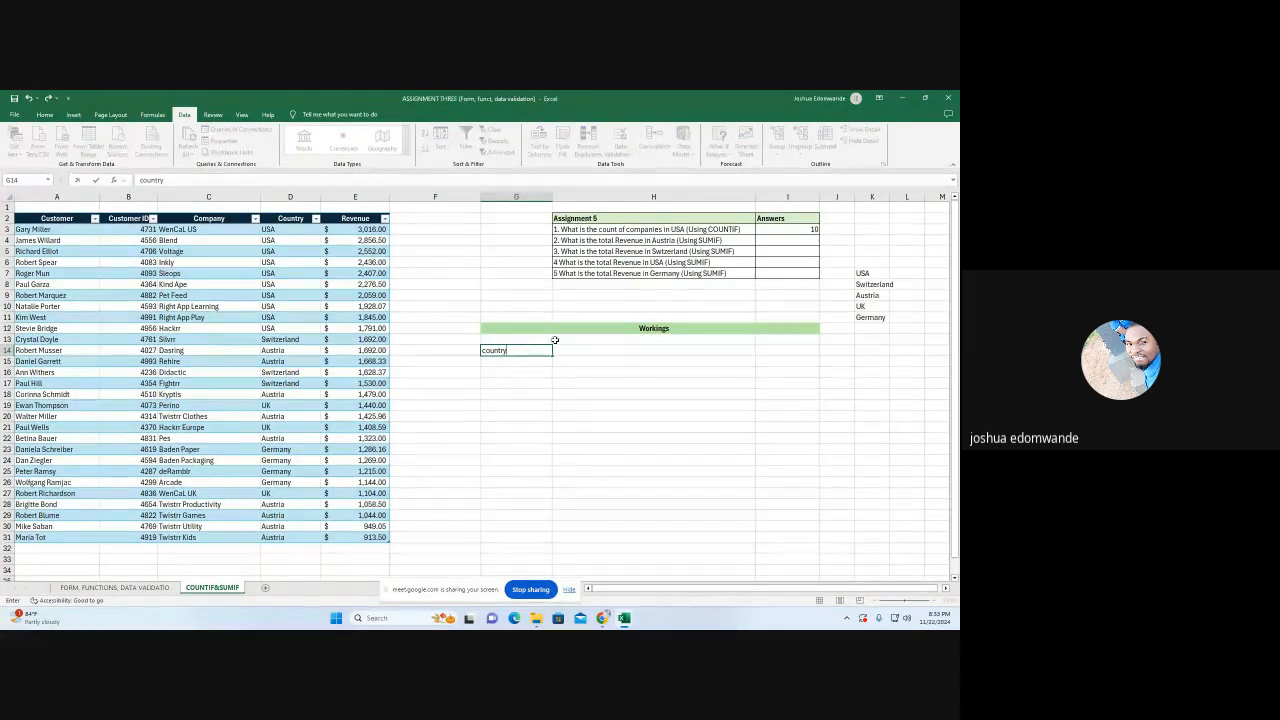
click(593, 351)
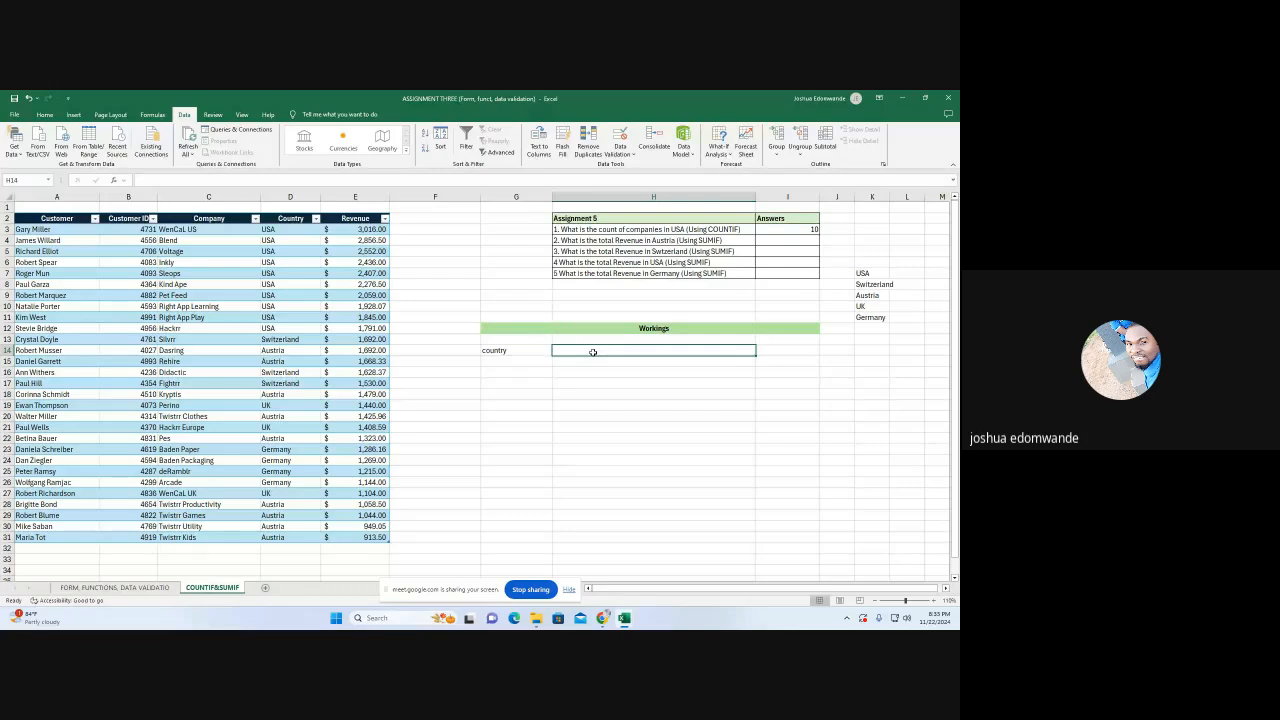
text(Total)
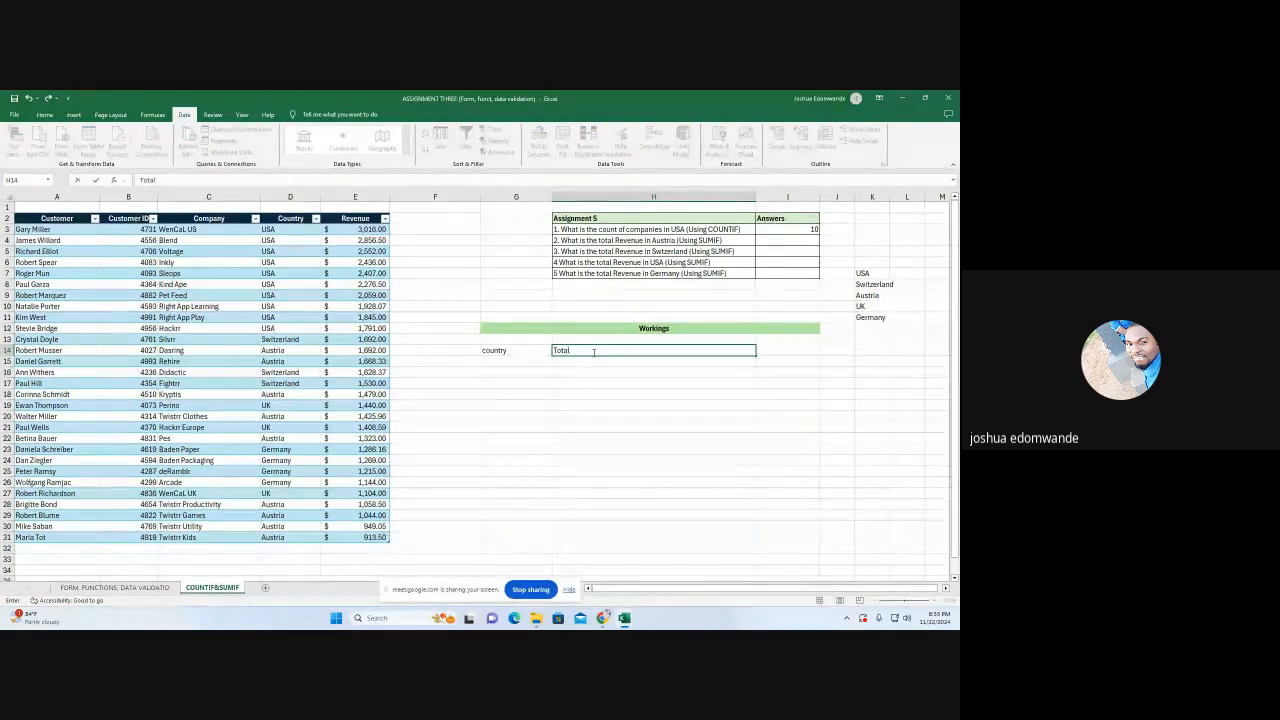
text( Rve)
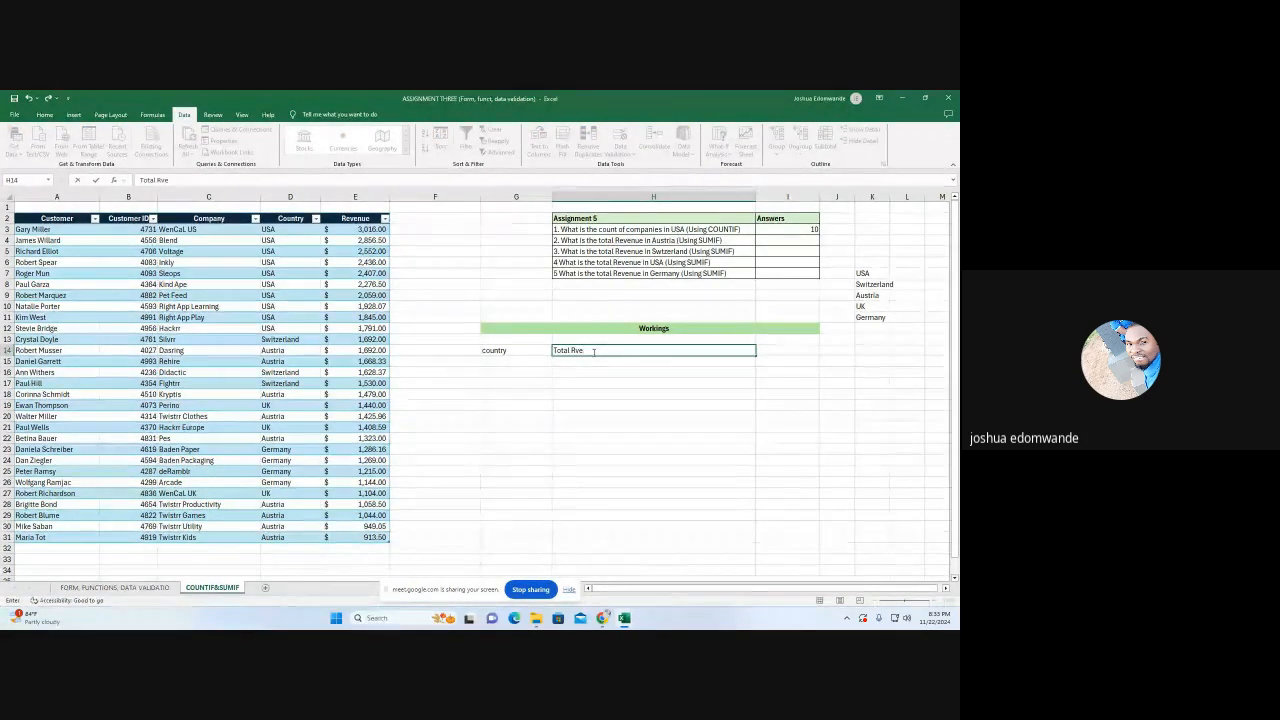
key(BackSpace)
key(BackSpace)
text(eve)
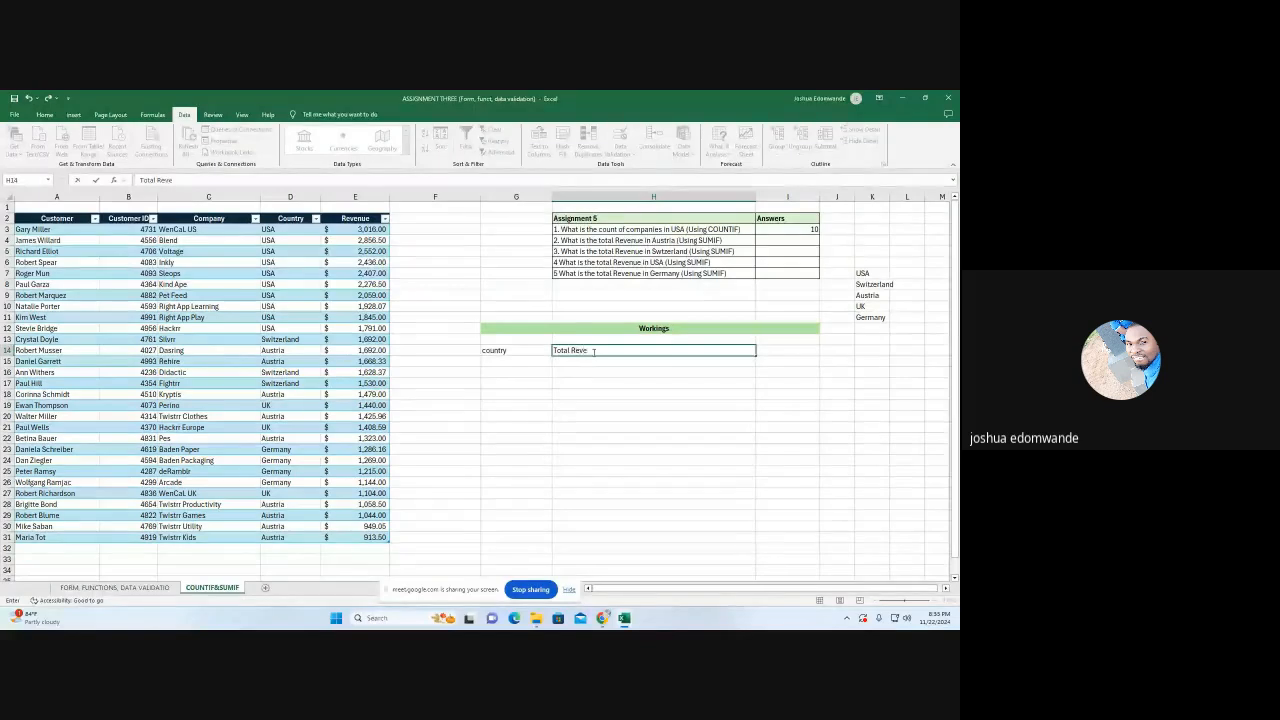
text(nue)
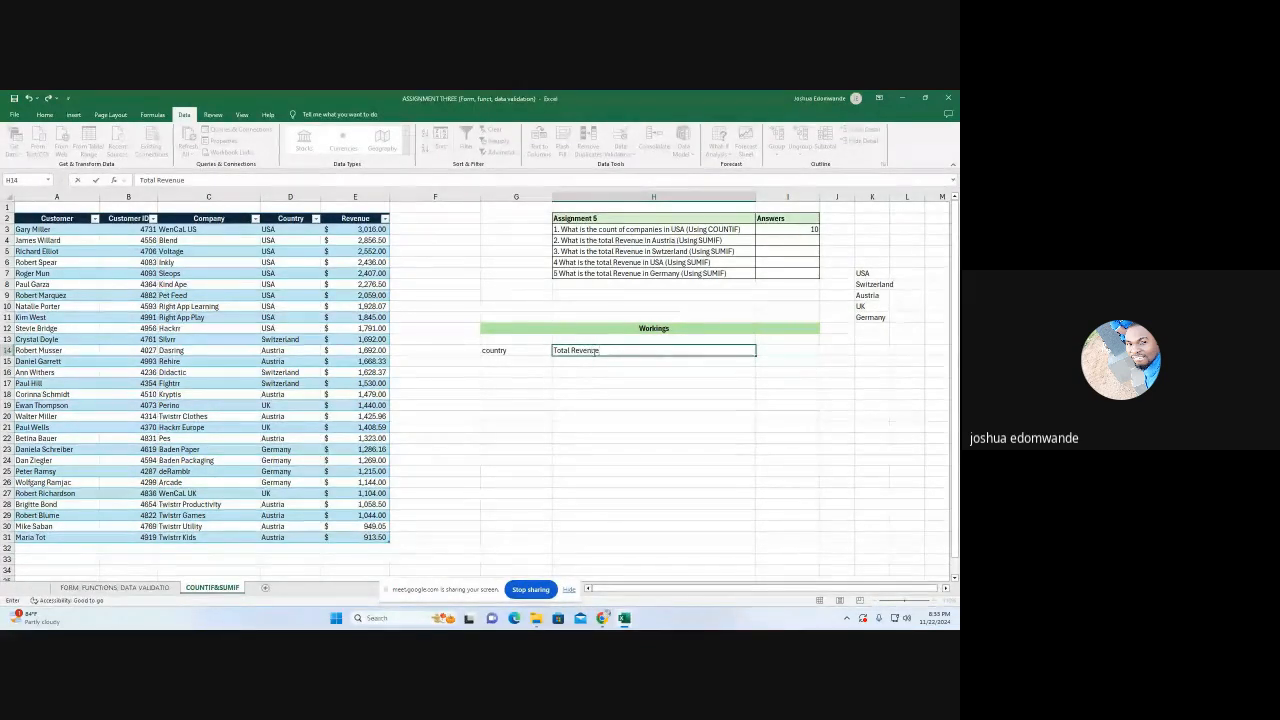
click(569, 408)
Enter a SUMIF formula in H15 with the table's Country column as range, G15 as criteria and the Revenue column as sum range
click(623, 362)
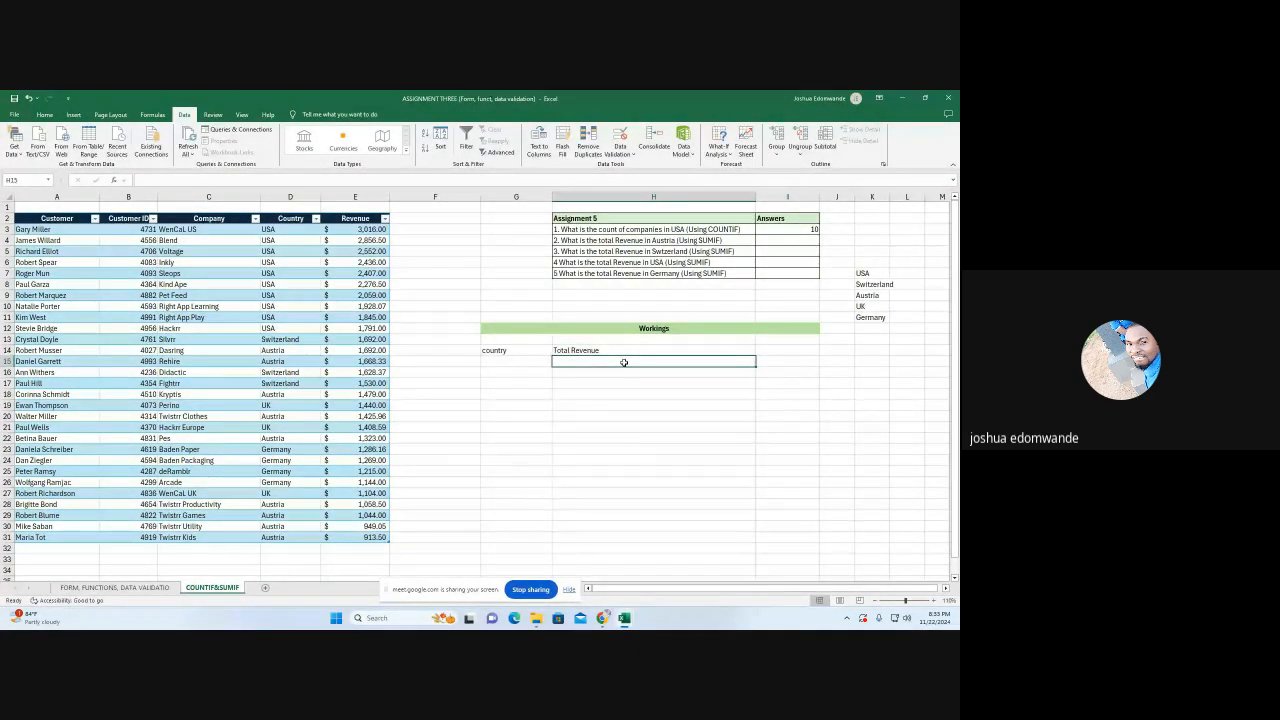
text(=)
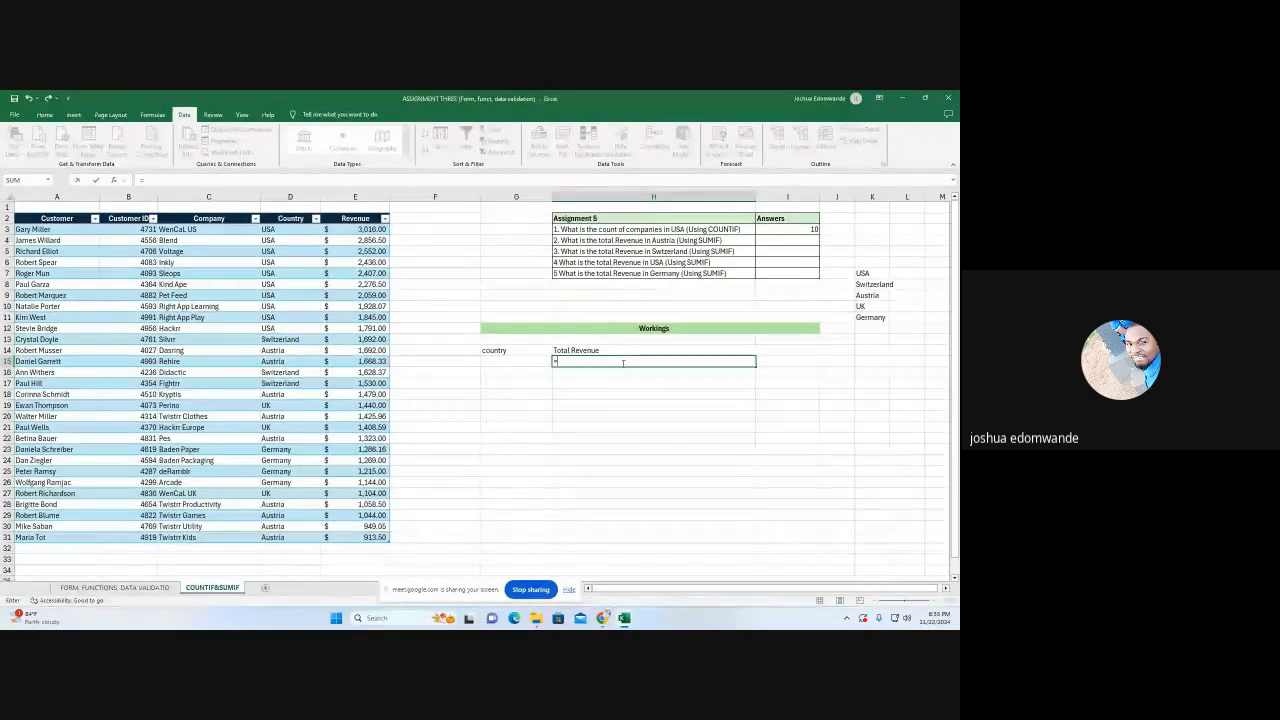
text(sum)
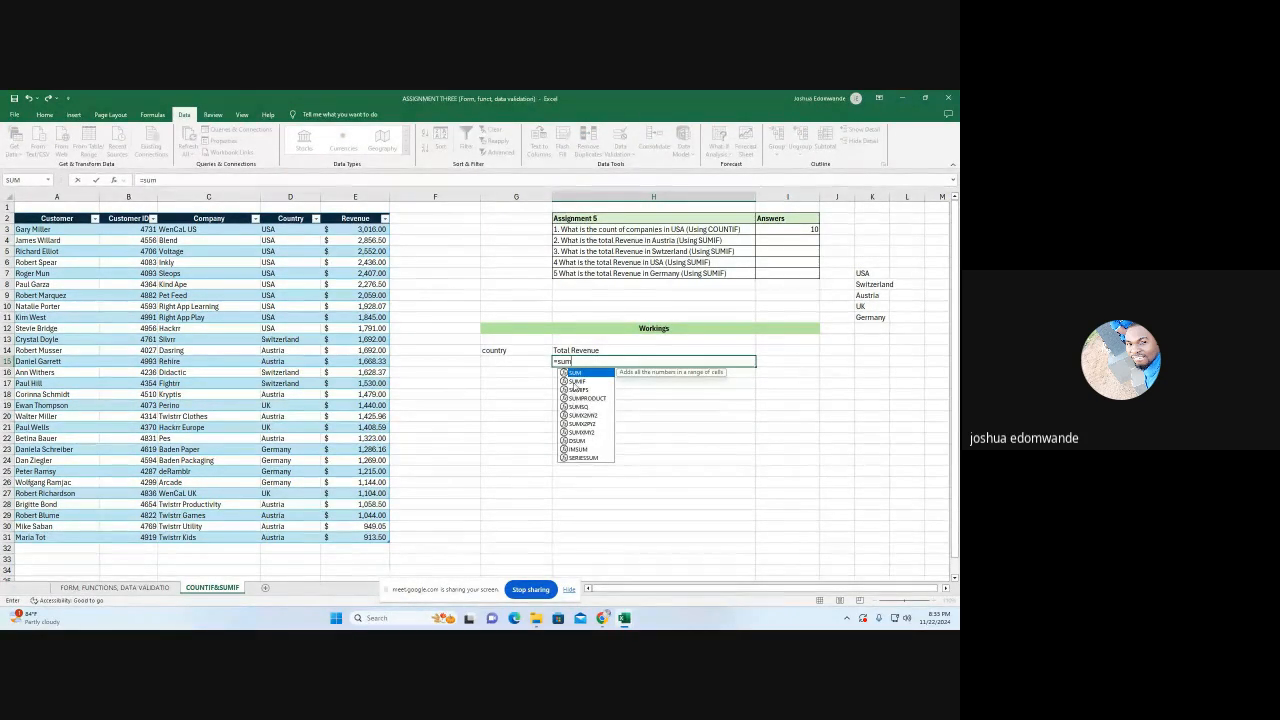
double_click(577, 381)
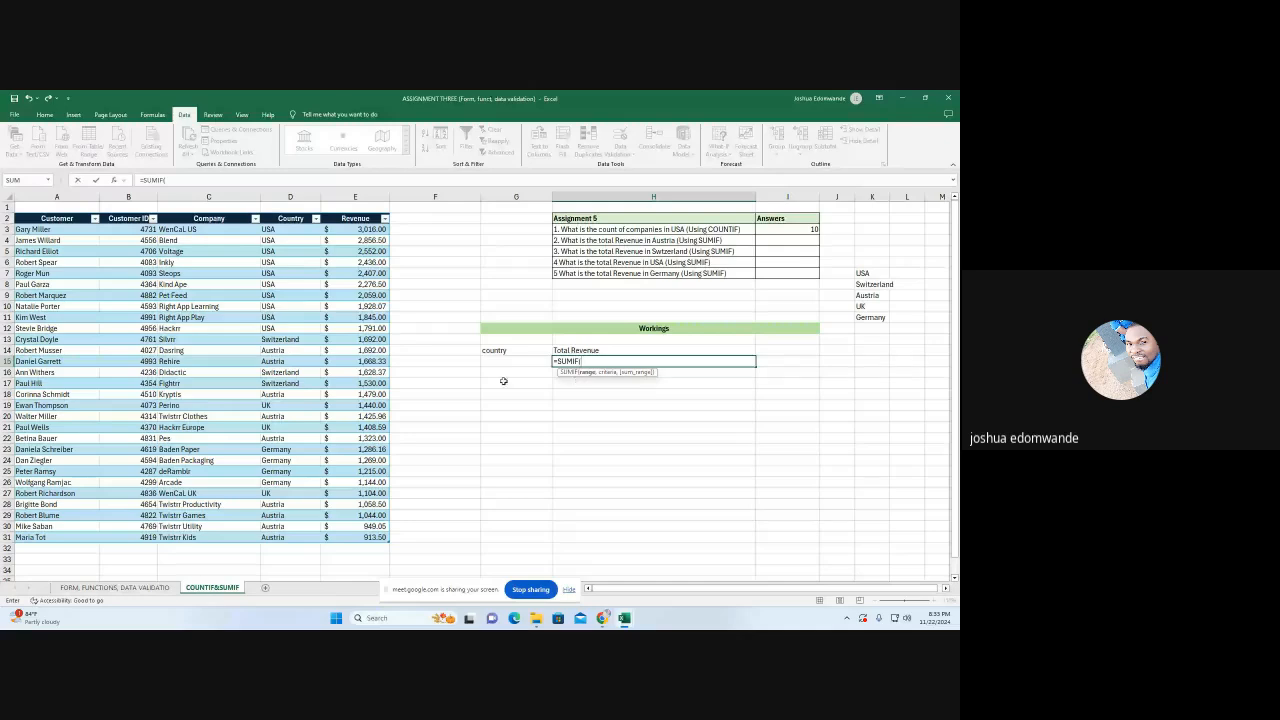
drag(290, 229, 290, 537)
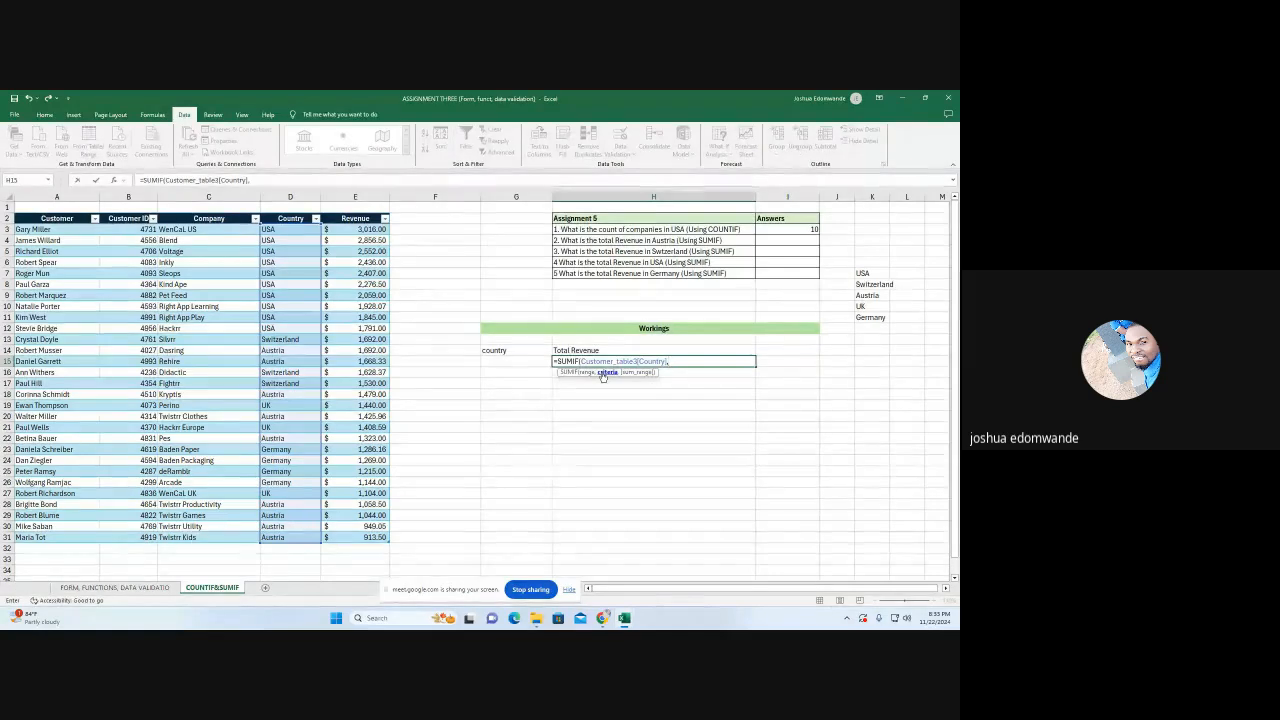
click(515, 361)
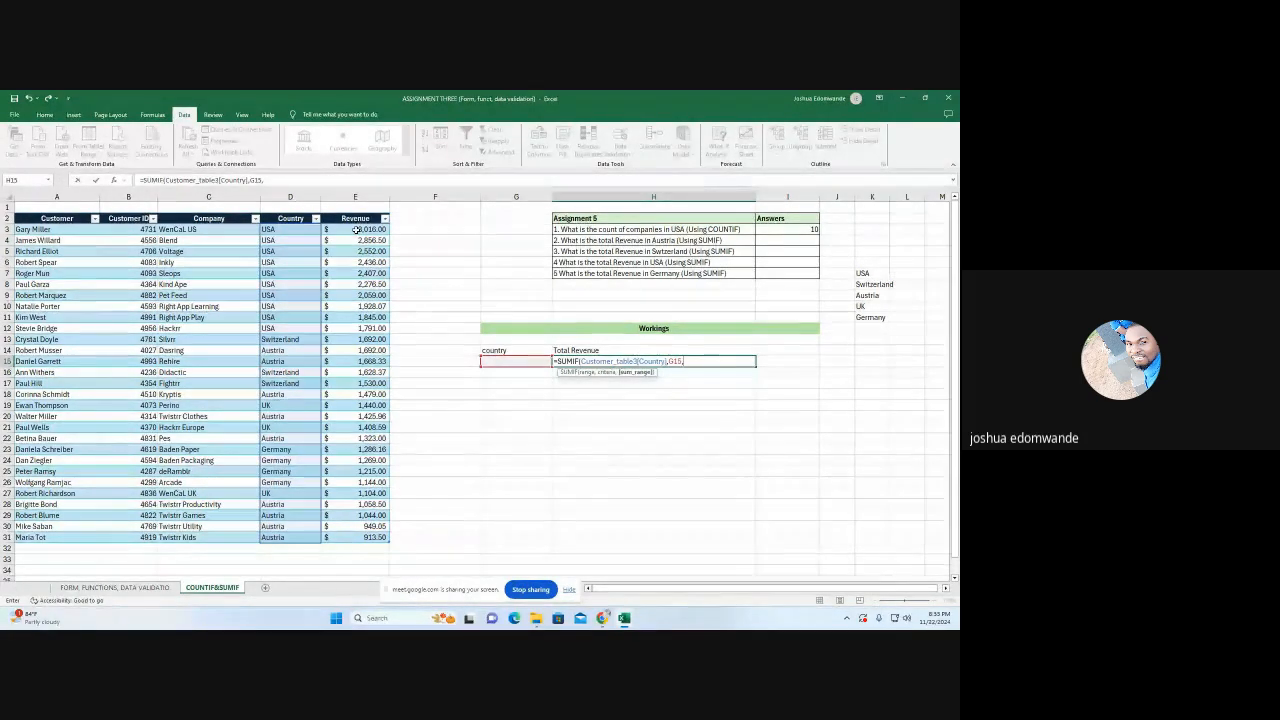
drag(356, 230, 356, 530)
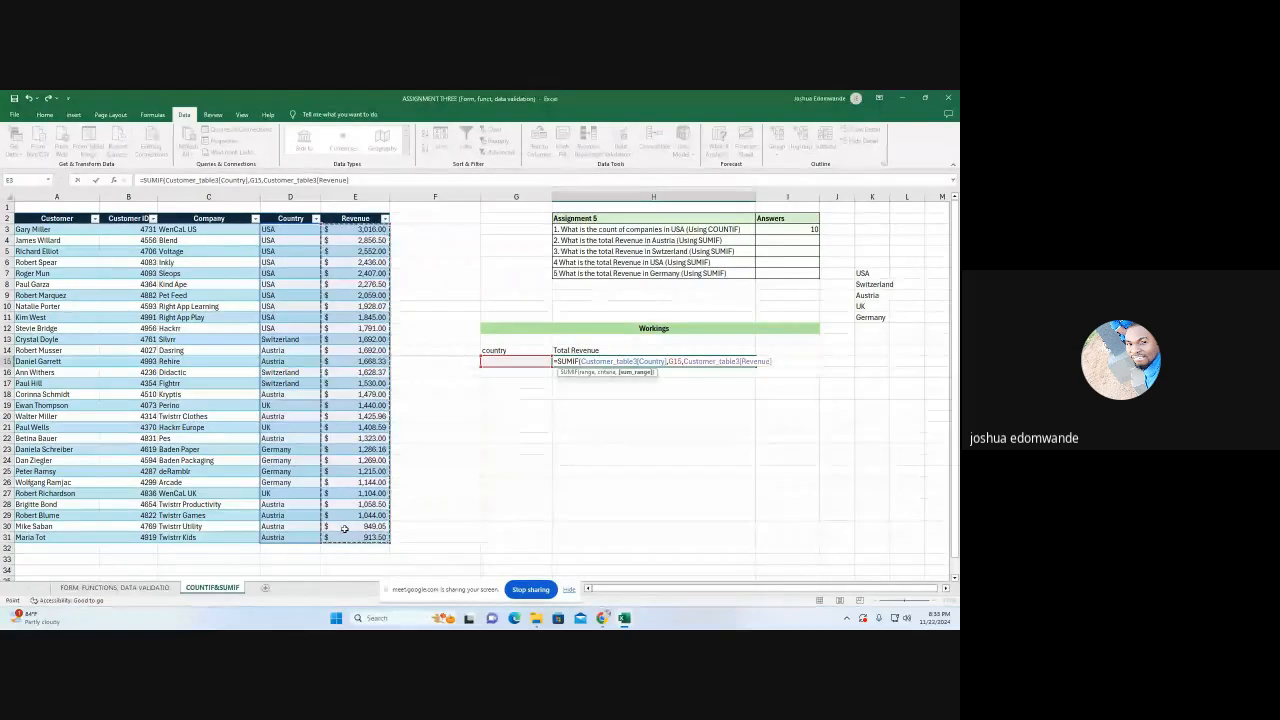
text())
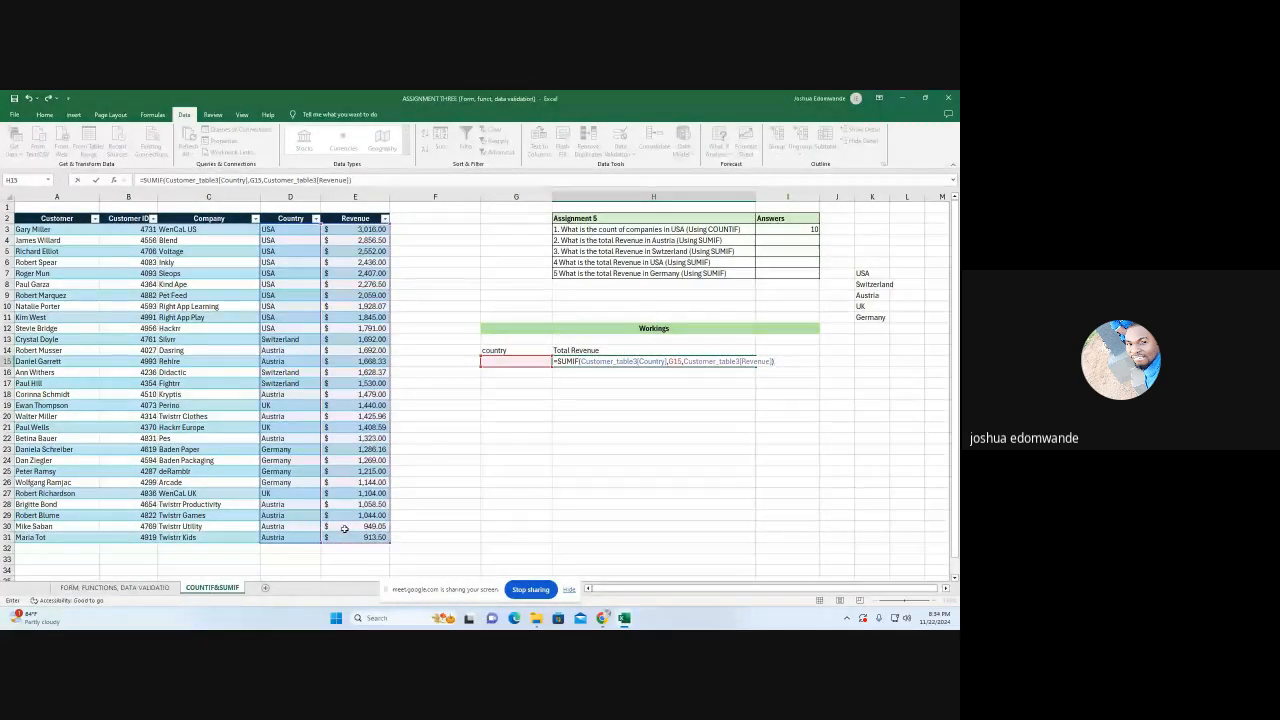
key(Return)
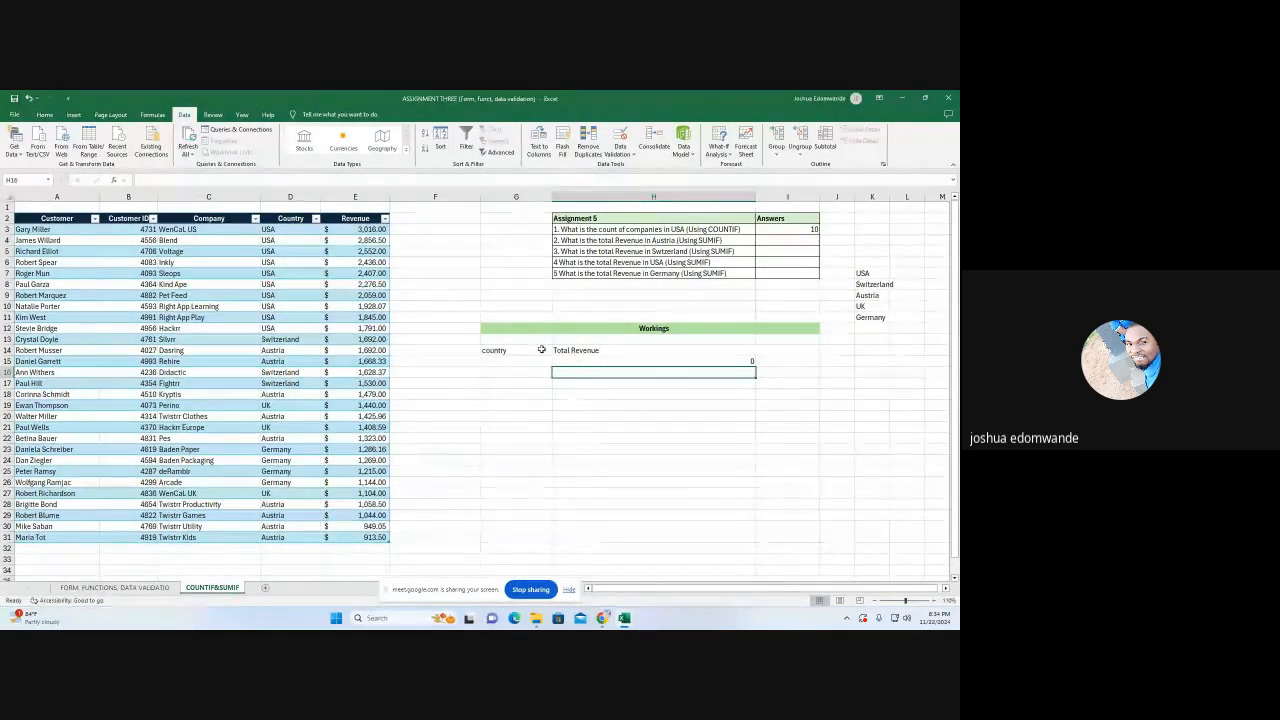
Test the SUMIF total by choosing Austria and then Germany as the country in G15
click(509, 370)
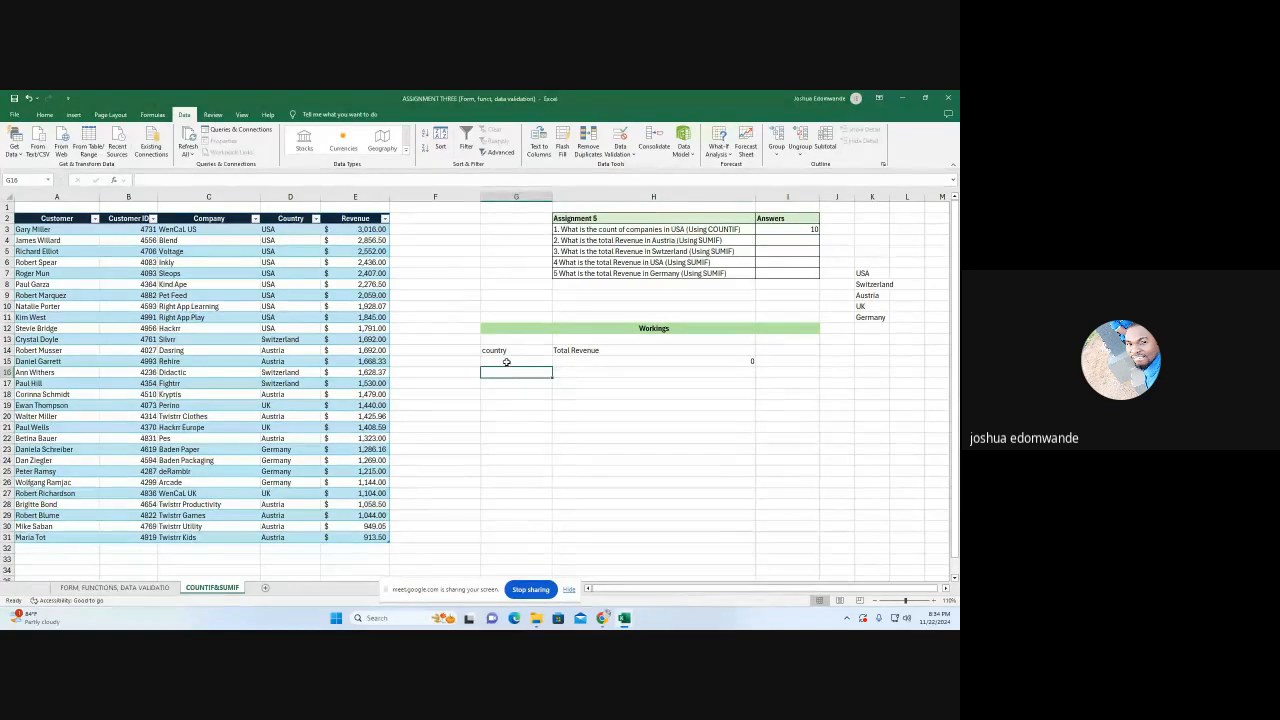
click(506, 361)
text(A)
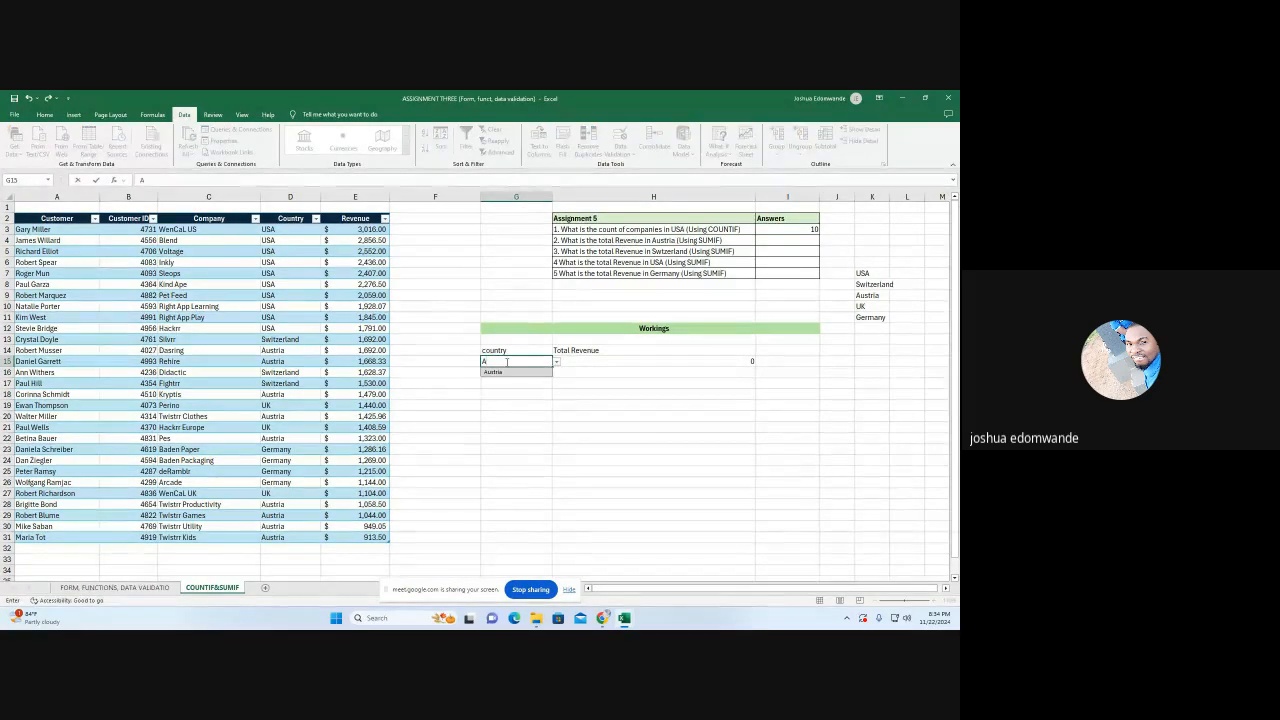
text(ust)
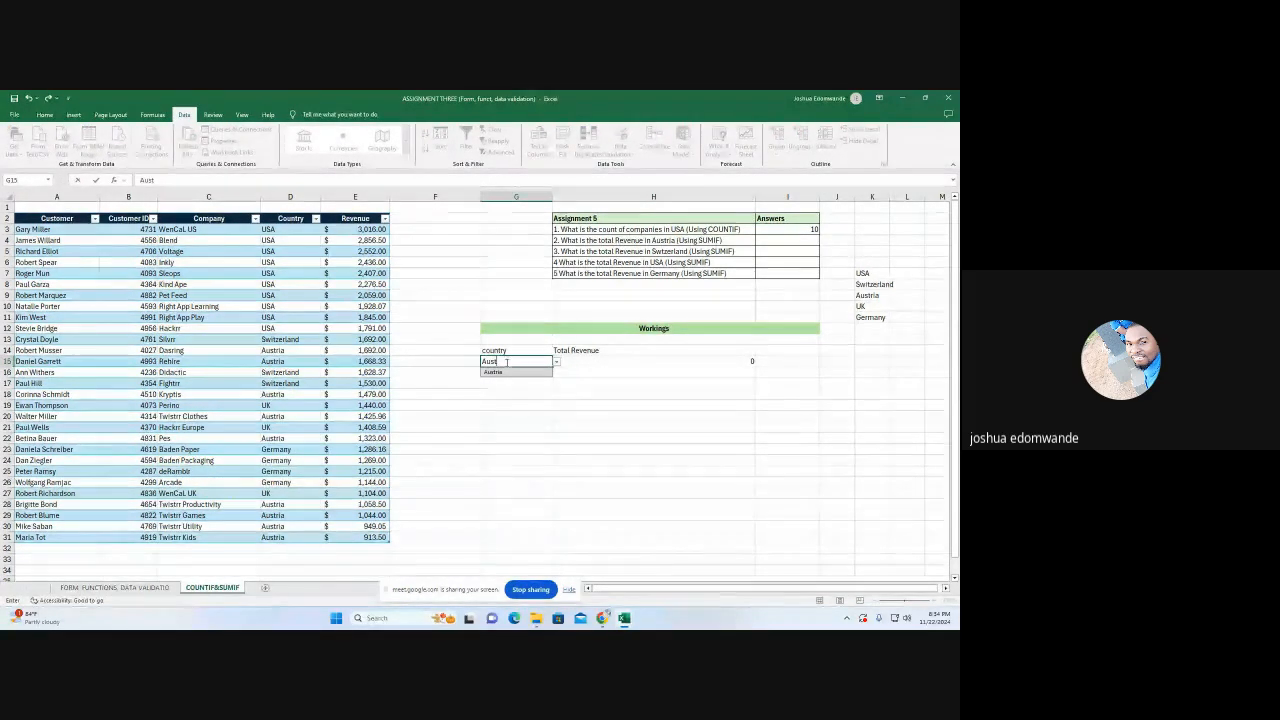
click(507, 373)
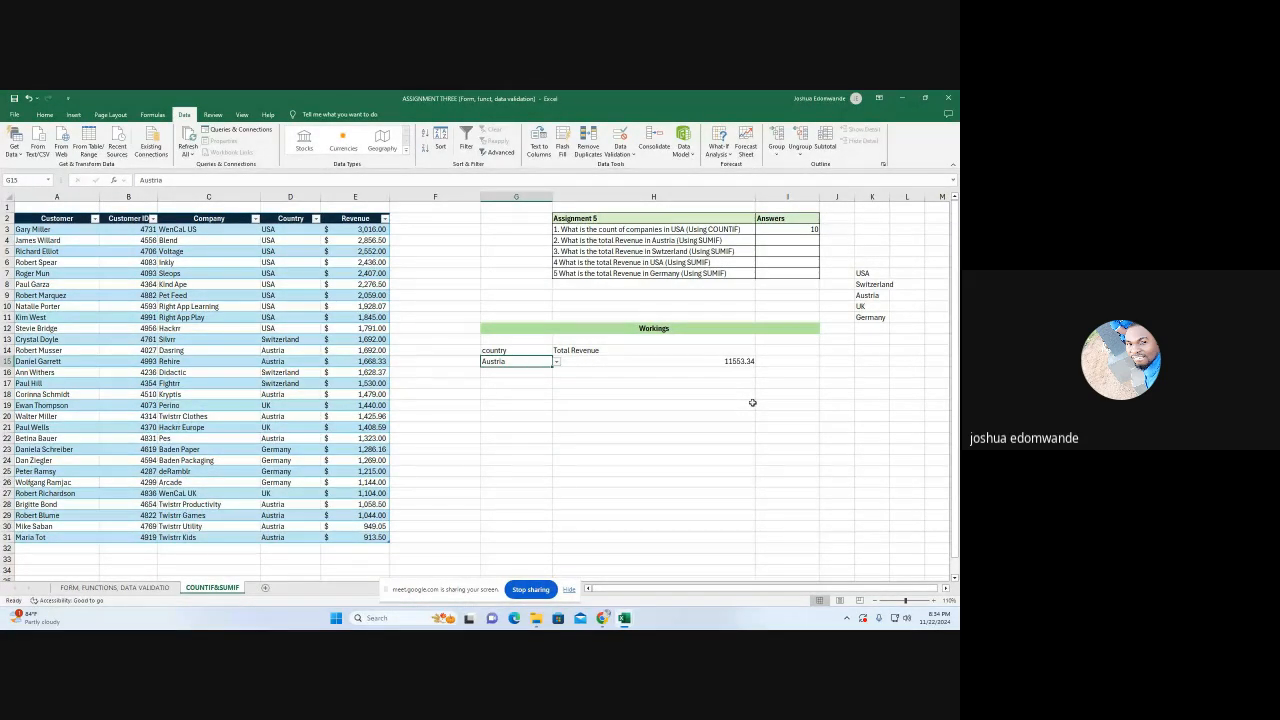
click(556, 364)
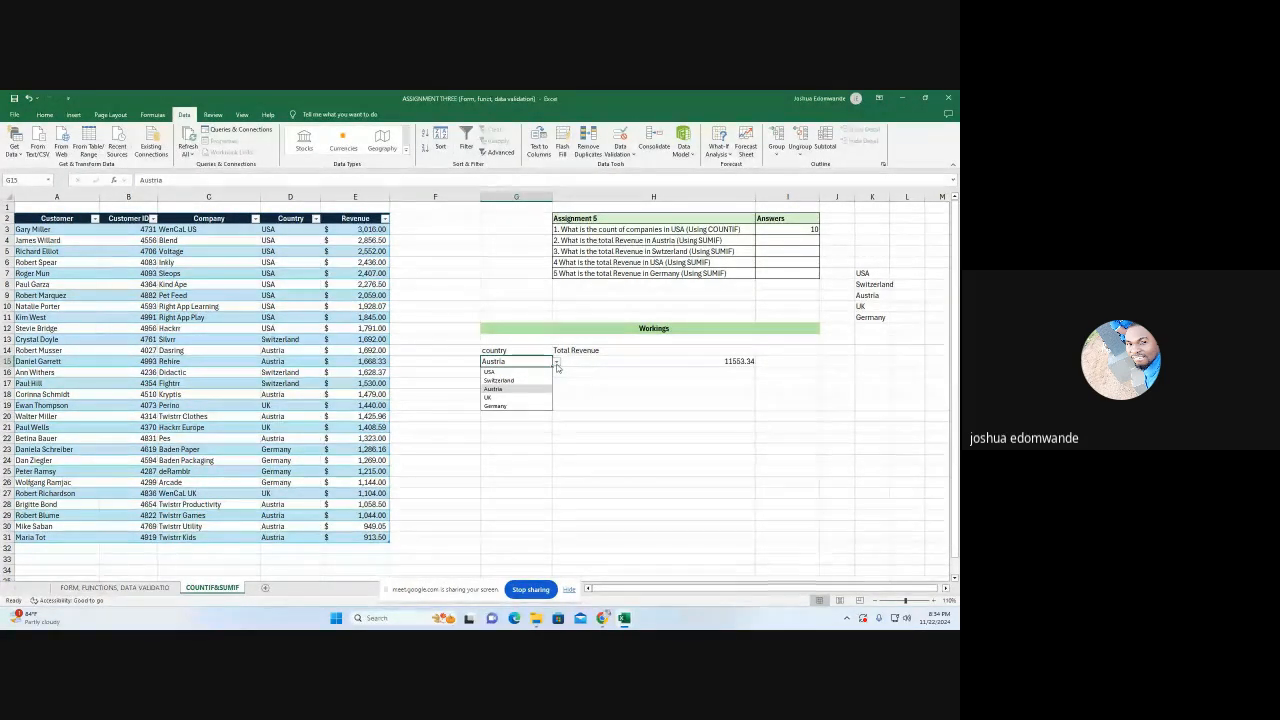
click(524, 406)
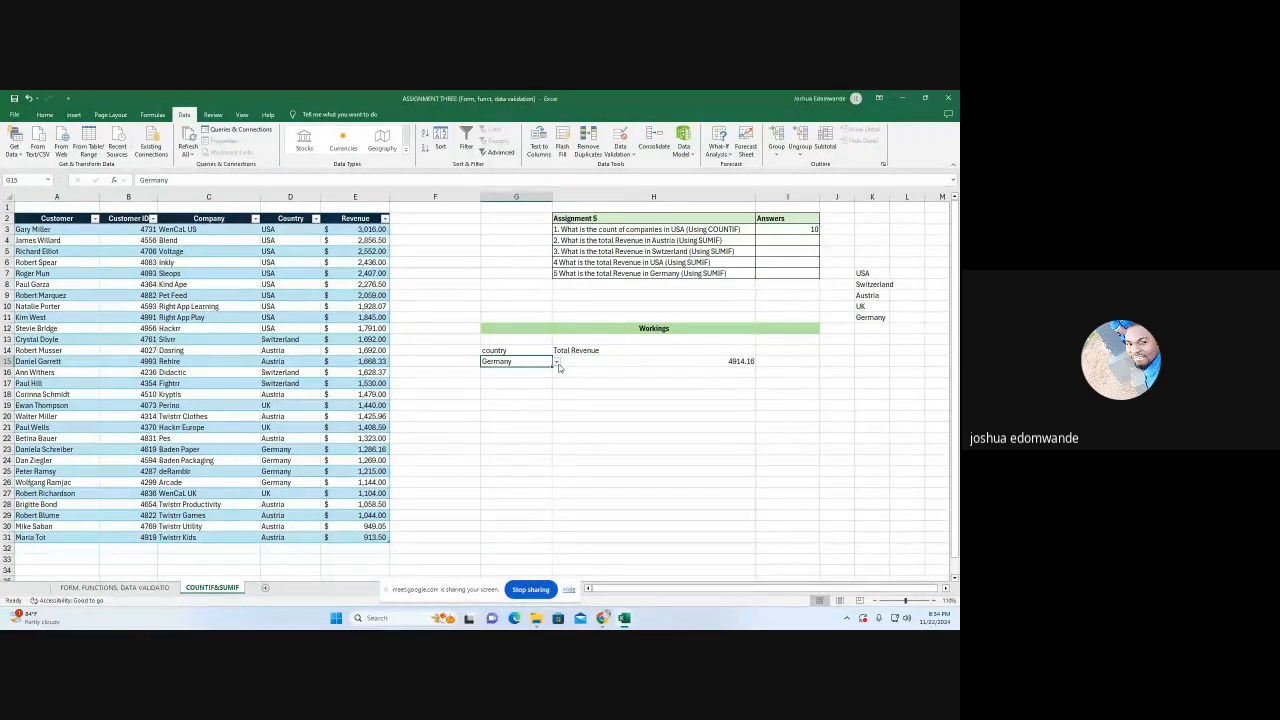
Format the total revenue in H15 to show no decimal places
click(669, 362)
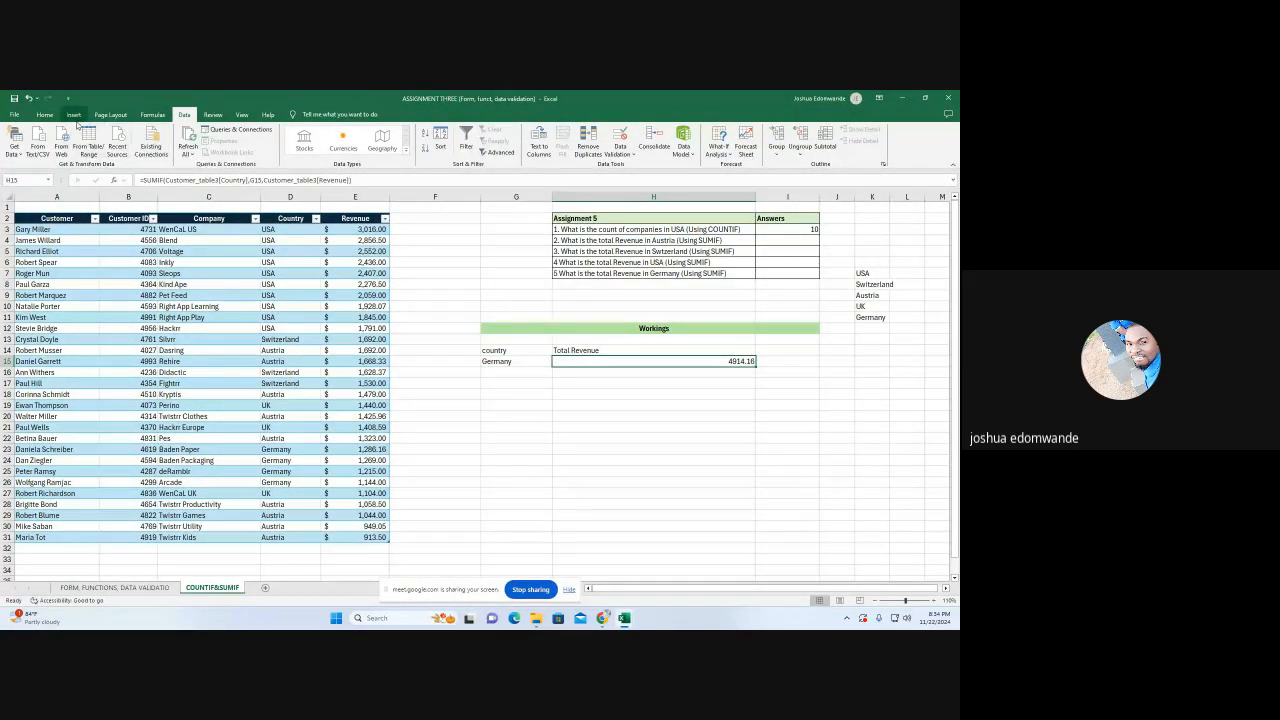
click(47, 116)
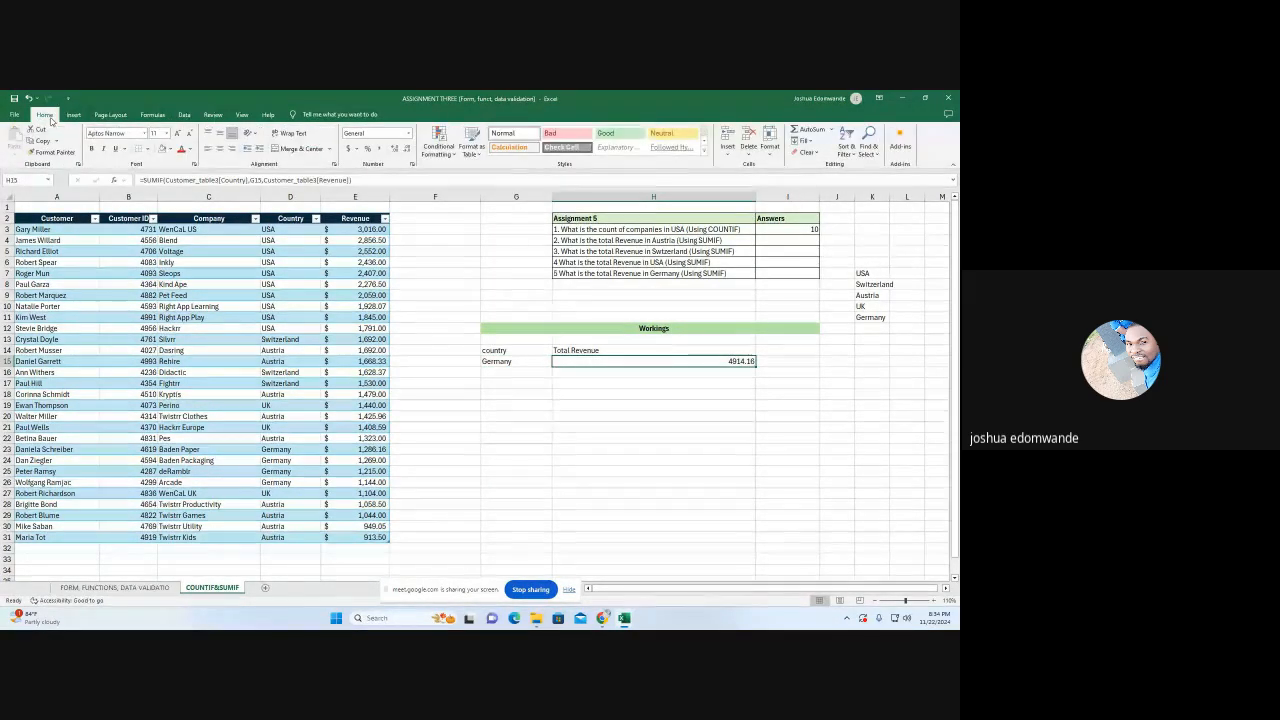
click(406, 149)
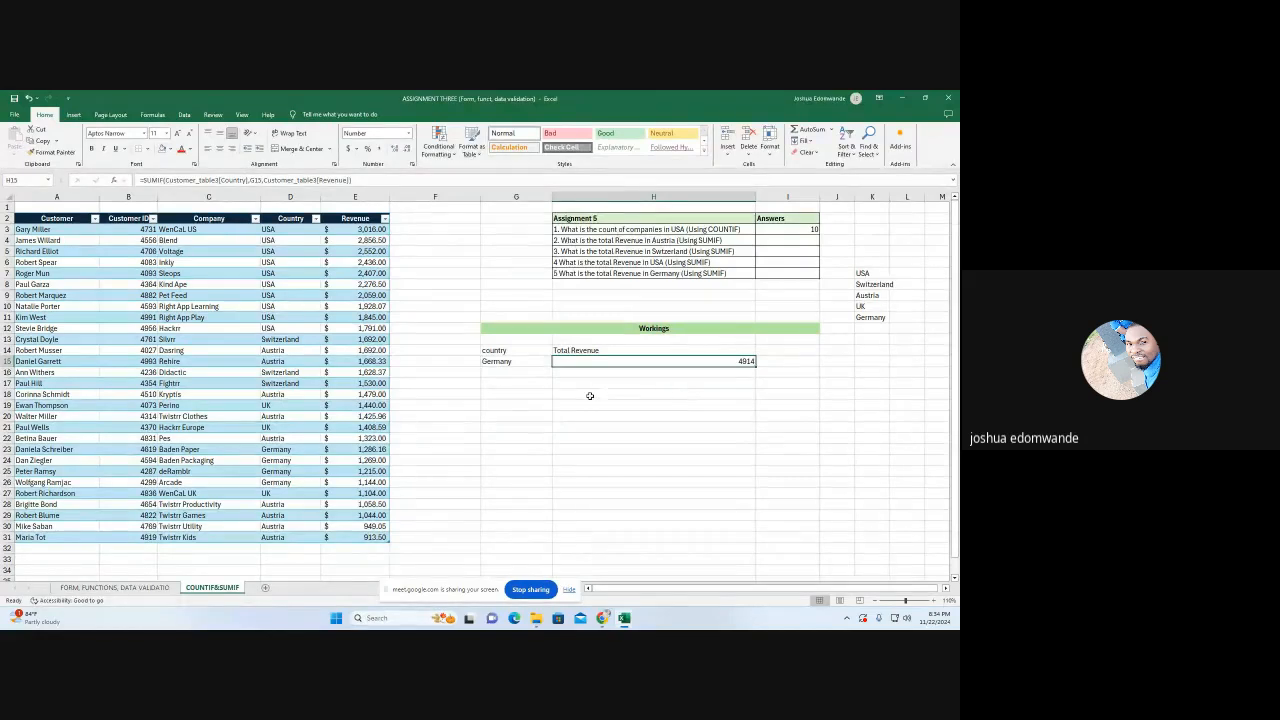
Switch the country in G15 to USA and then to Austria
click(506, 358)
click(556, 361)
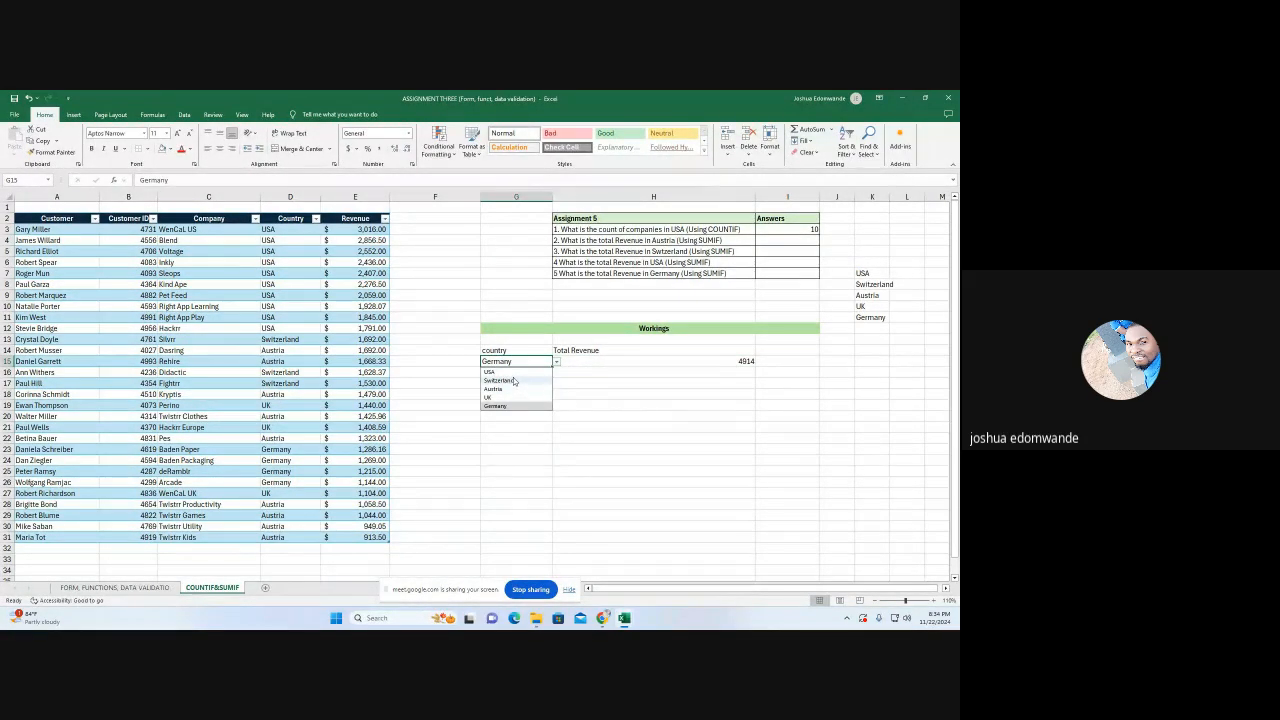
click(492, 371)
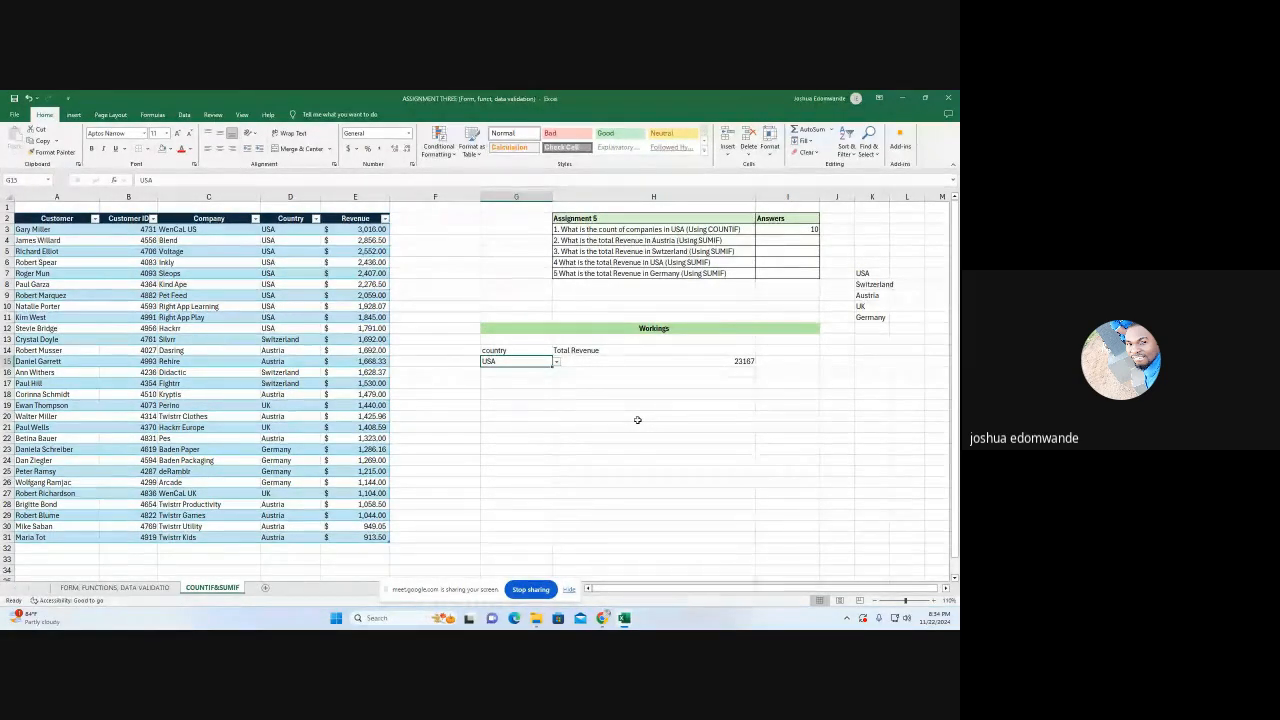
click(556, 363)
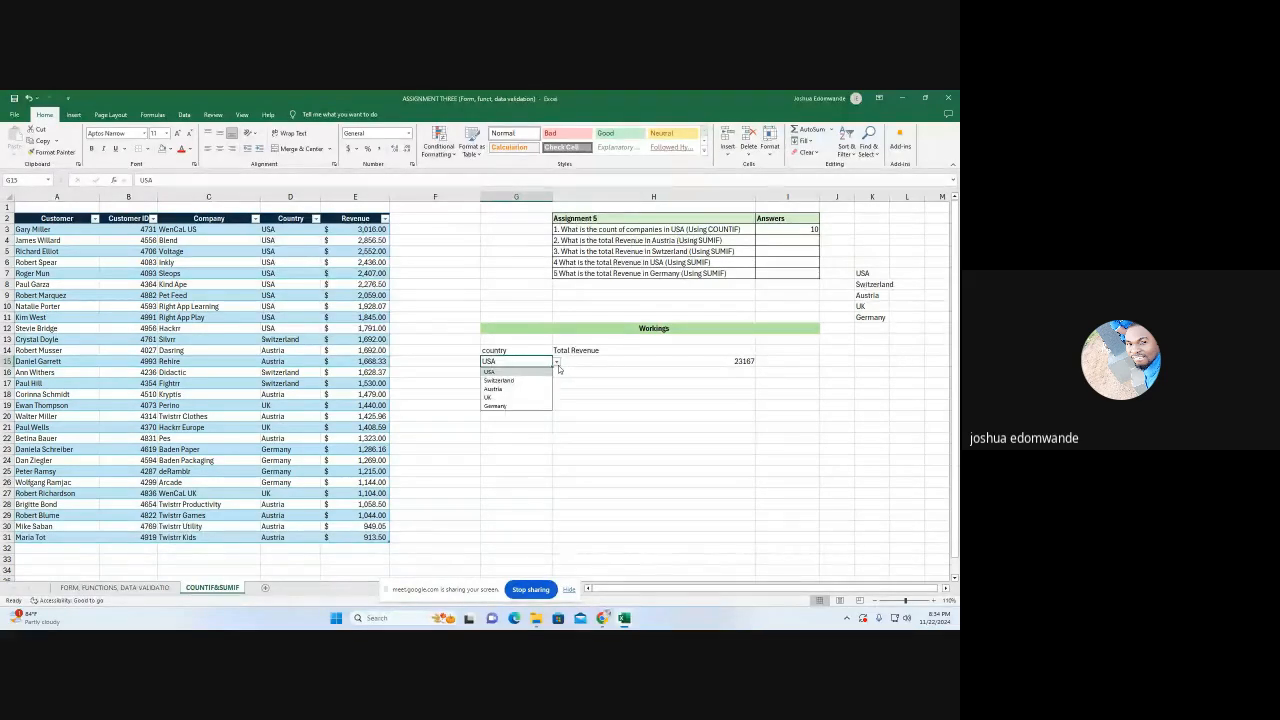
click(506, 390)
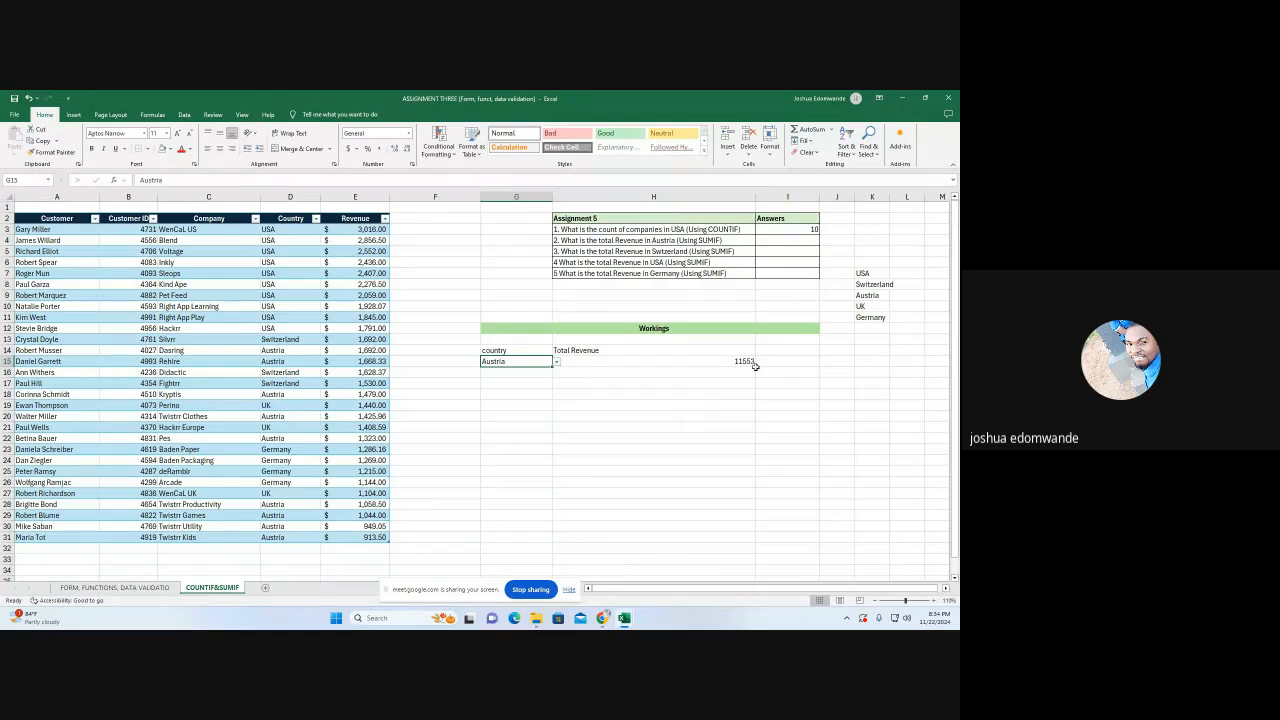
Enter 11553 in I4 as the answer for total revenue in Austria
click(797, 241)
text(11)
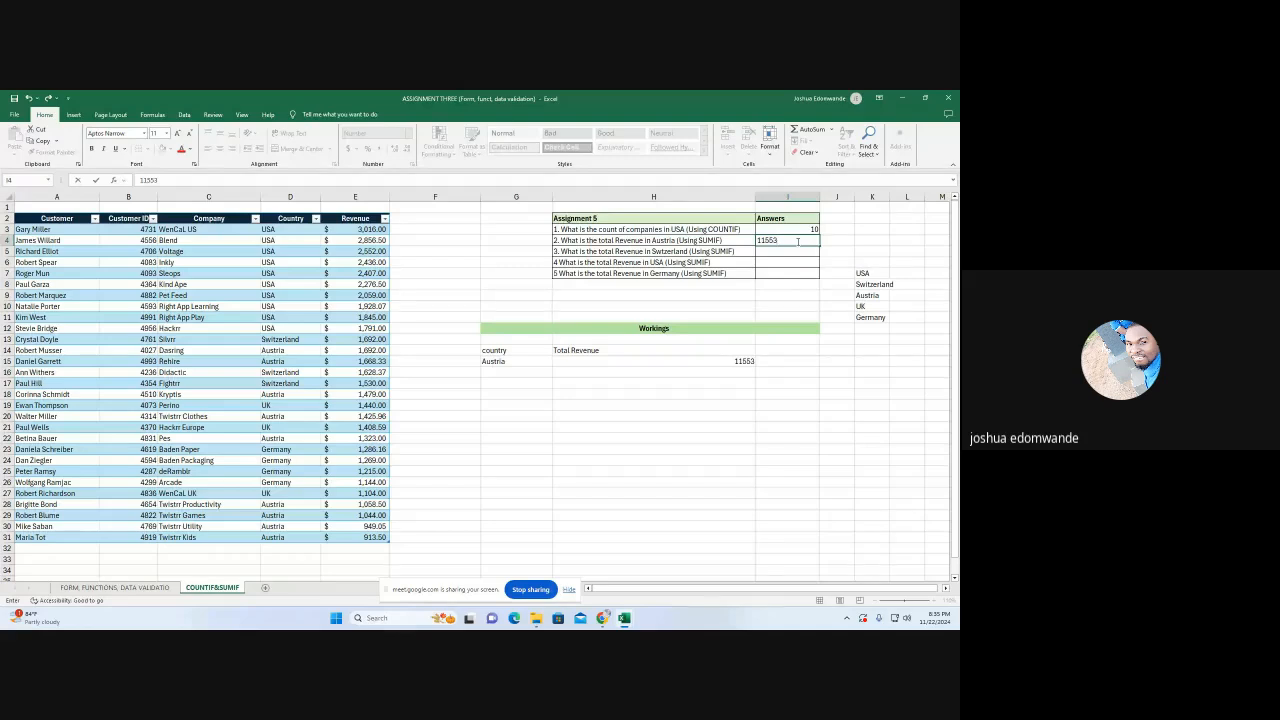
text(553)
click(798, 287)
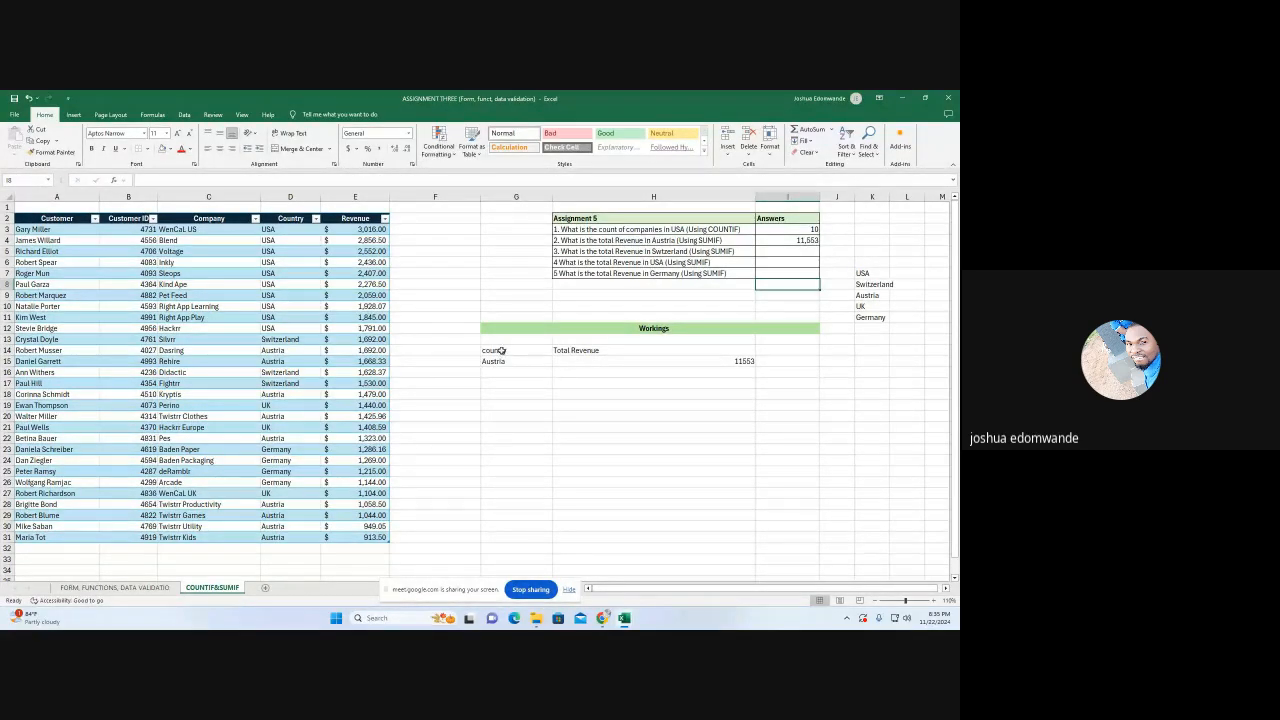
Clear the contents of the Austria SUMIF workings in G14:H15
drag(500, 350, 696, 360)
key(Delete)
click(625, 418)
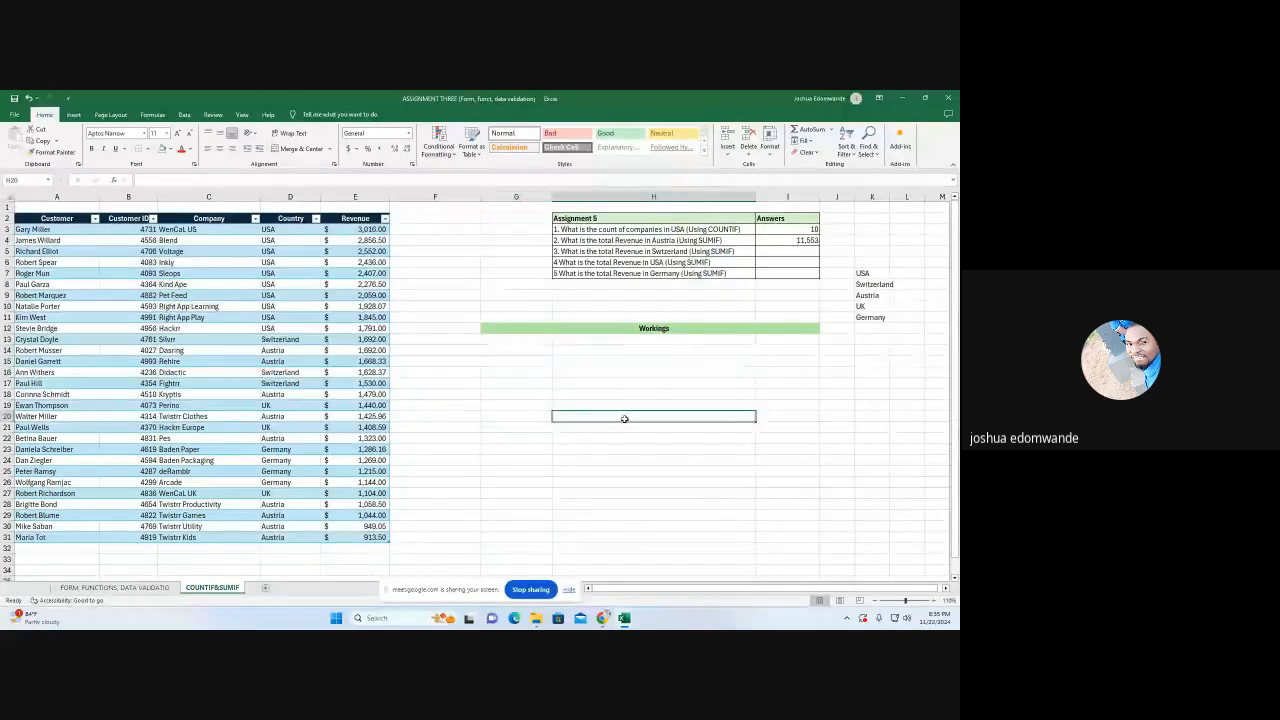
Enter the headings "country" in G14 and "Total Revenue" in H14 under Workings
click(504, 369)
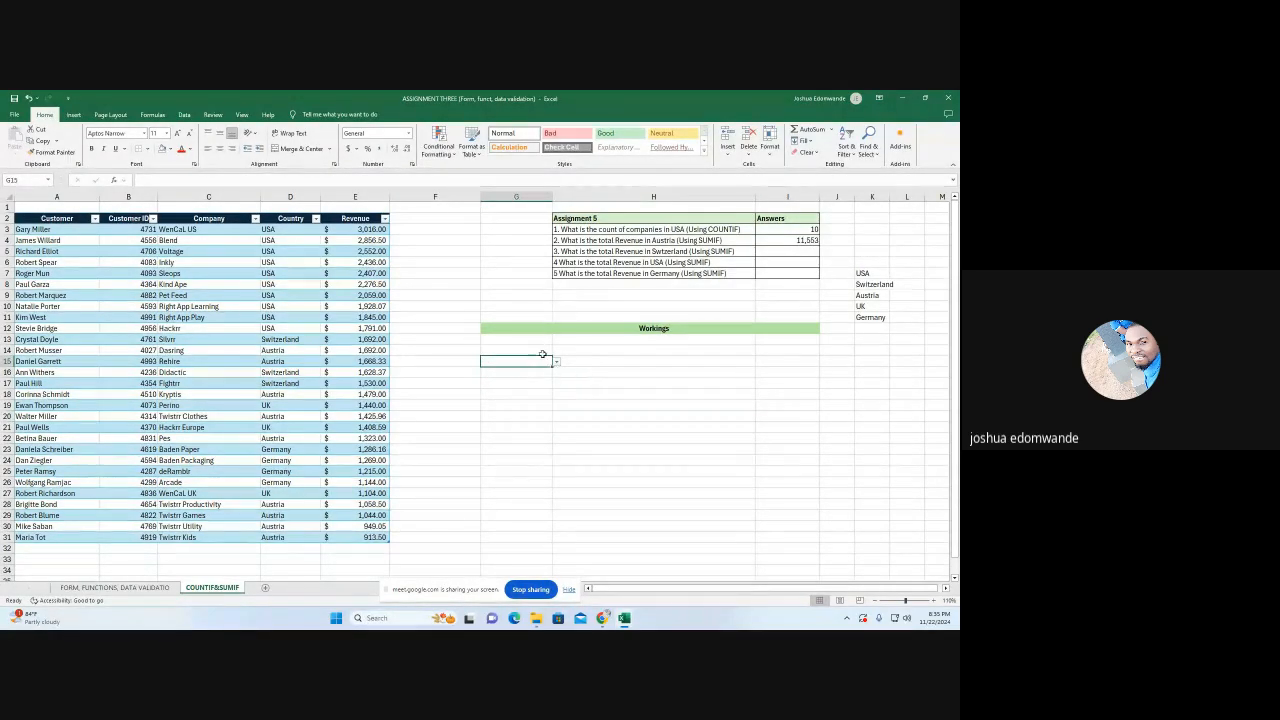
click(530, 350)
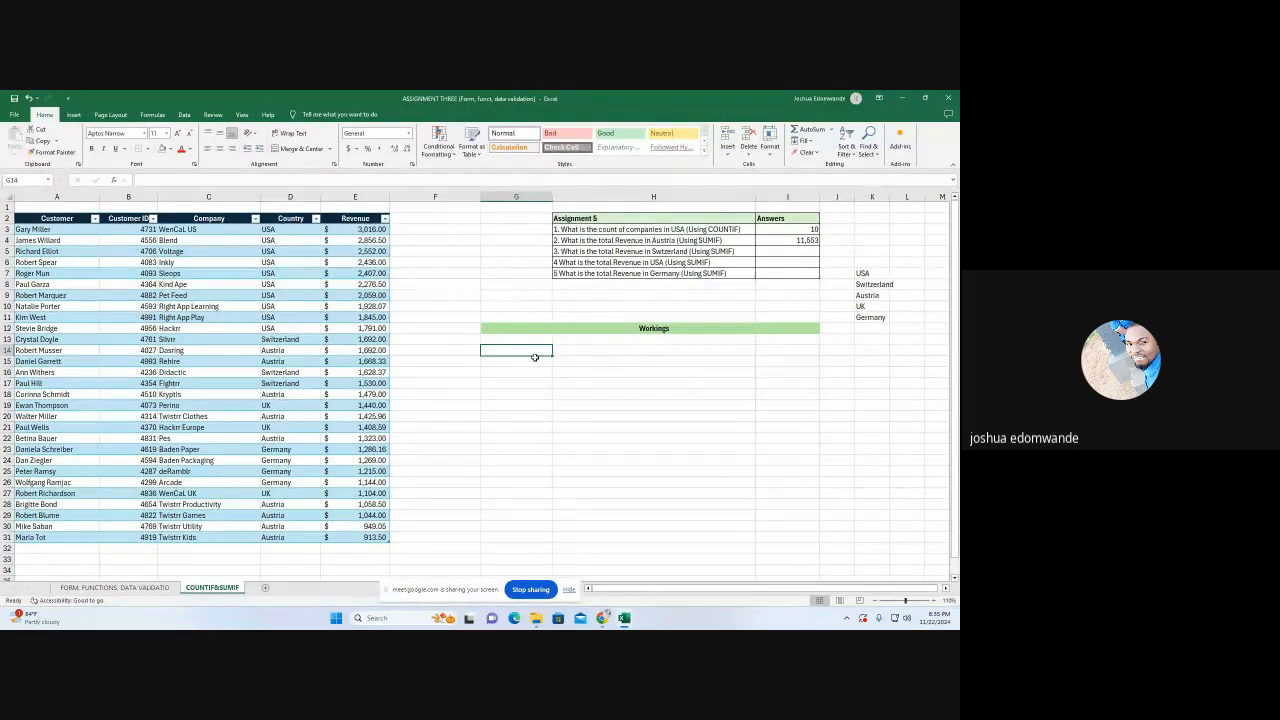
text(country)
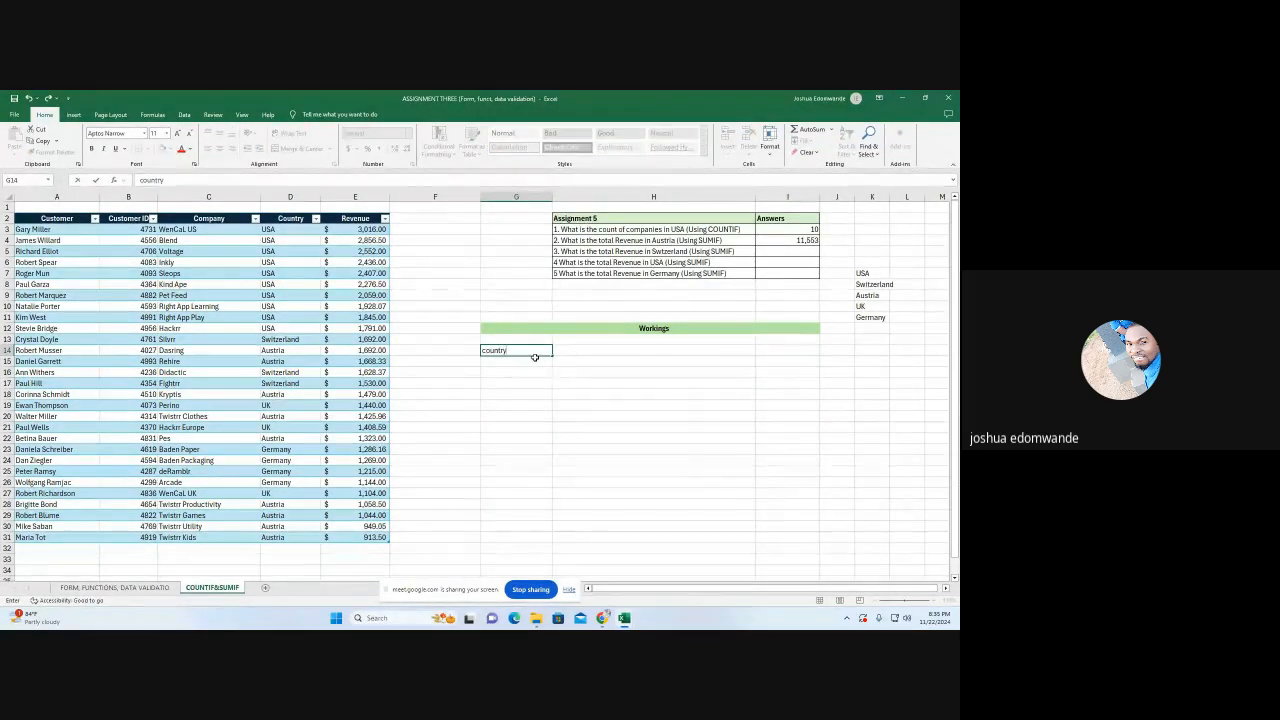
click(586, 352)
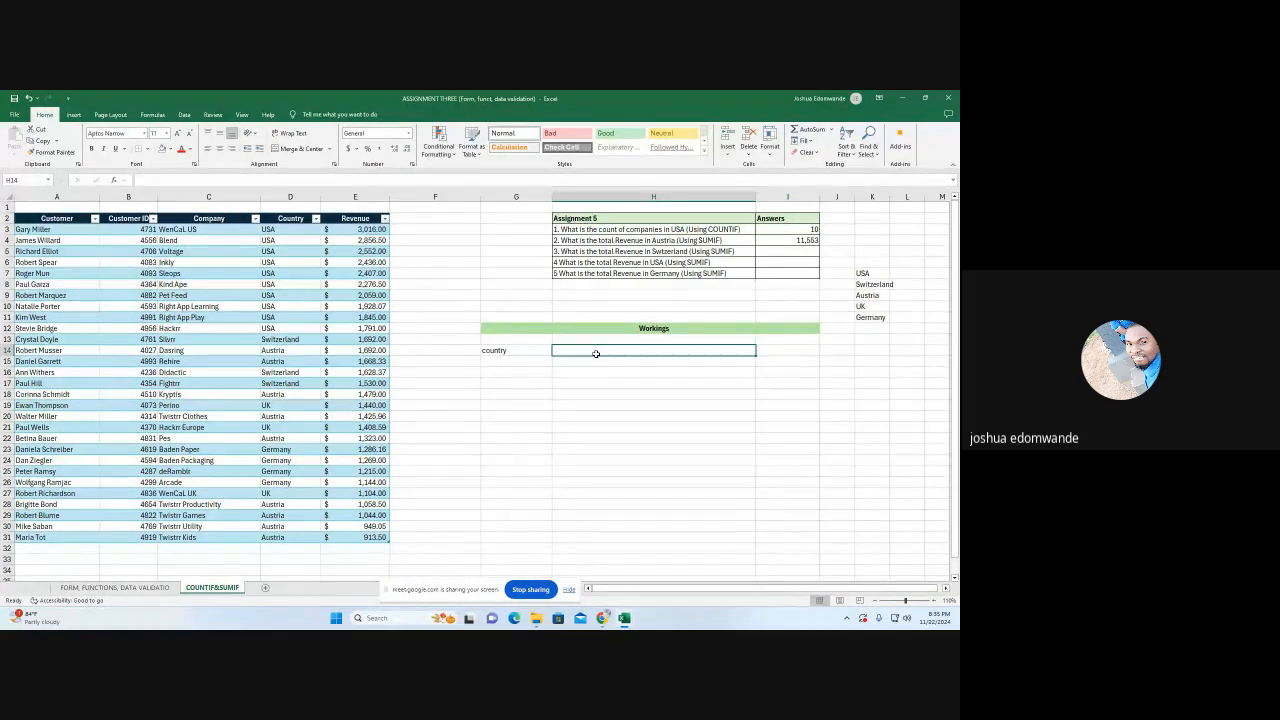
text(T)
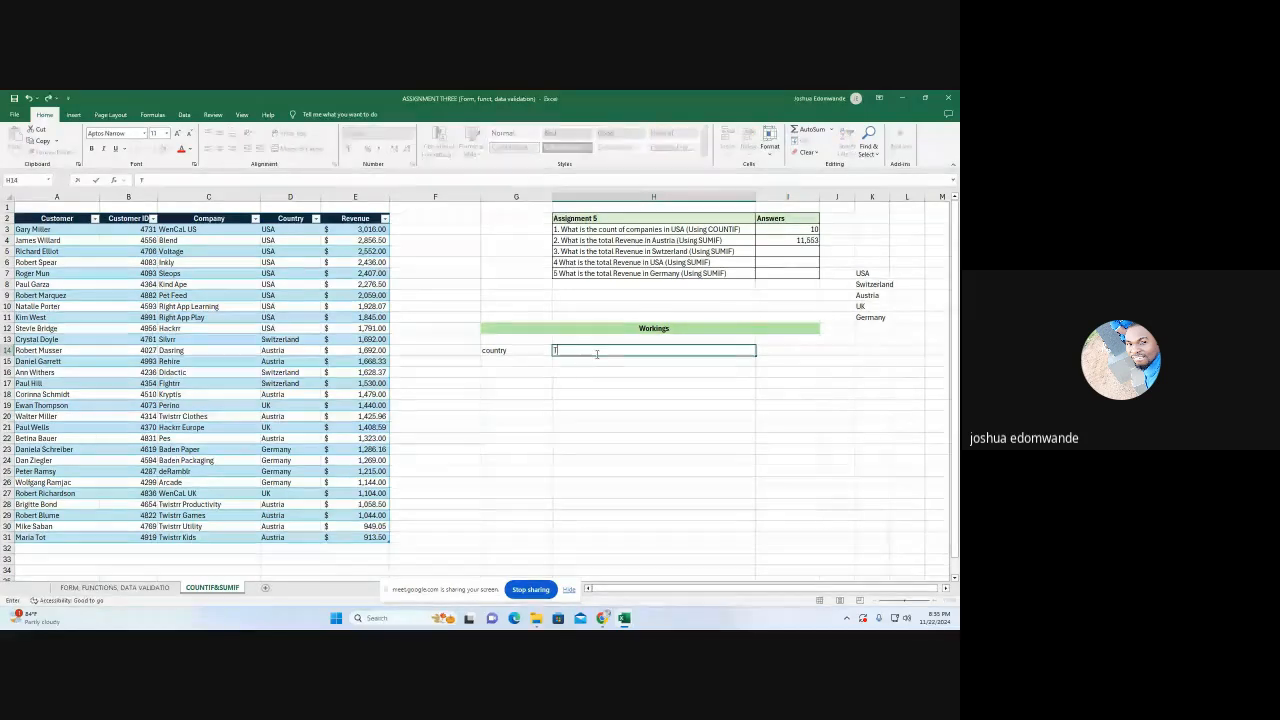
text(otal)
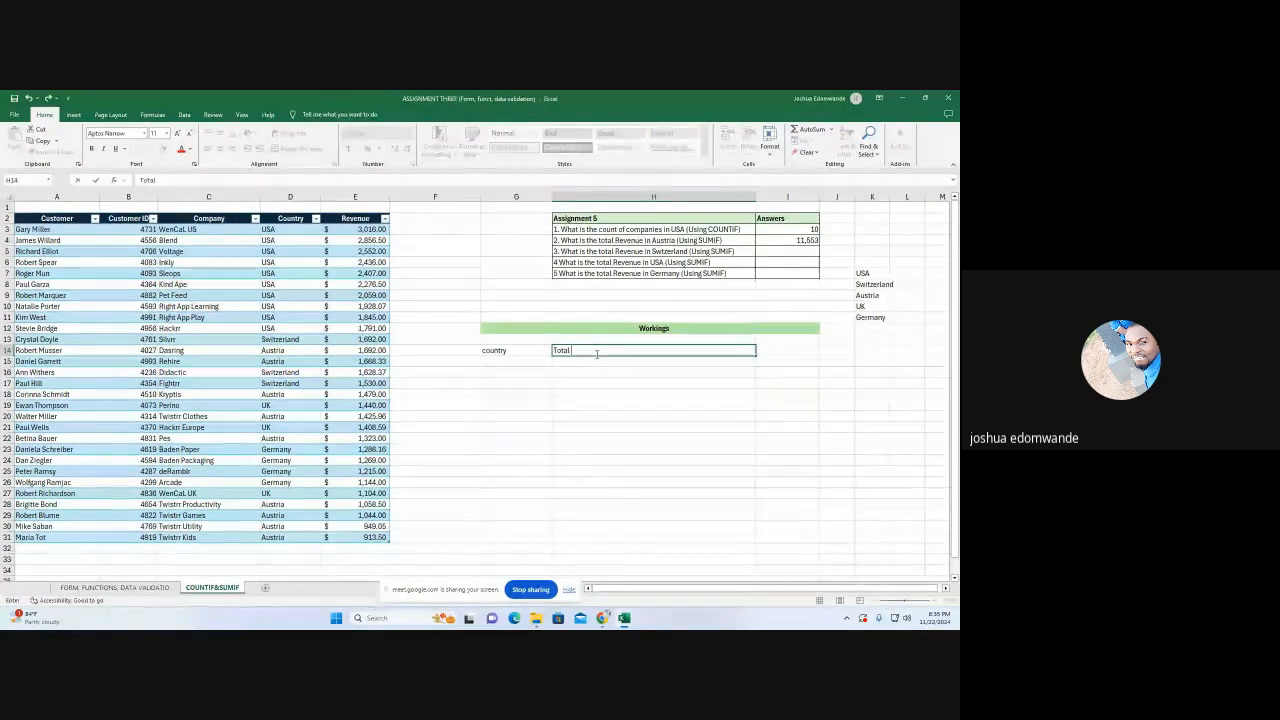
text( Revenue)
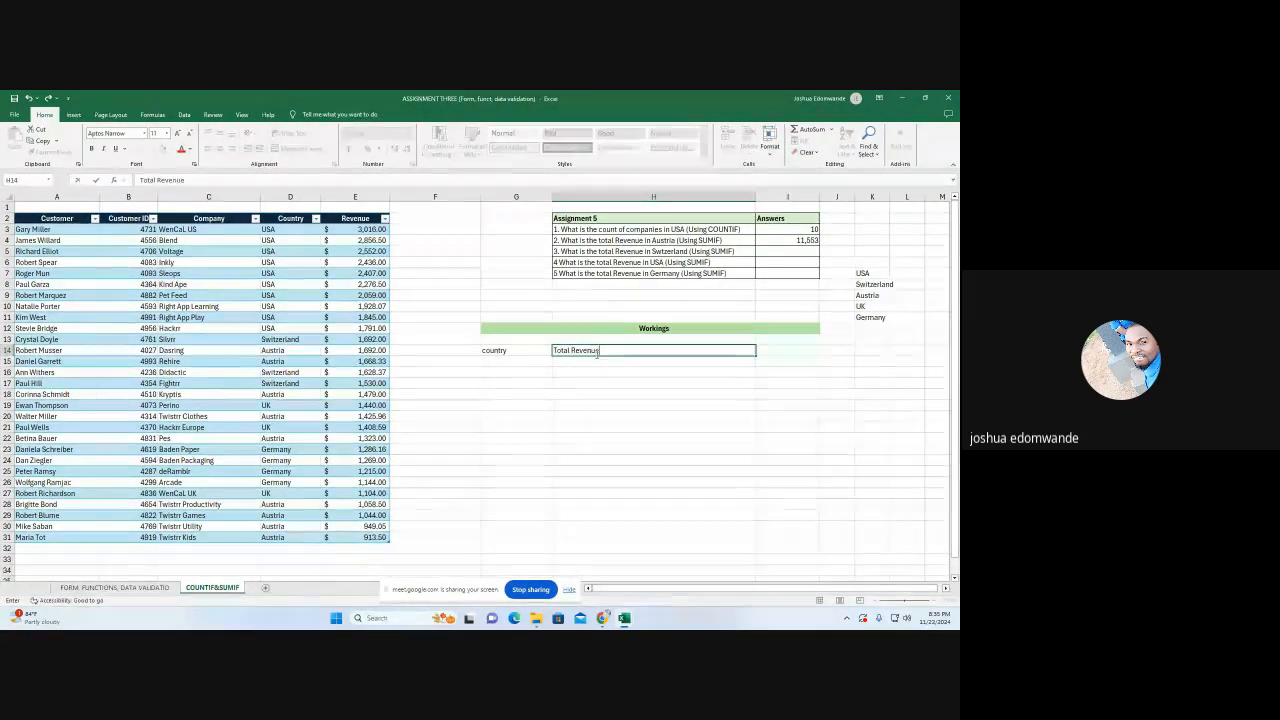
click(603, 385)
Enter a SUMIF formula in H15 with the table's Country column as range, G15 as criteria and the Revenue column as sum range
click(621, 365)
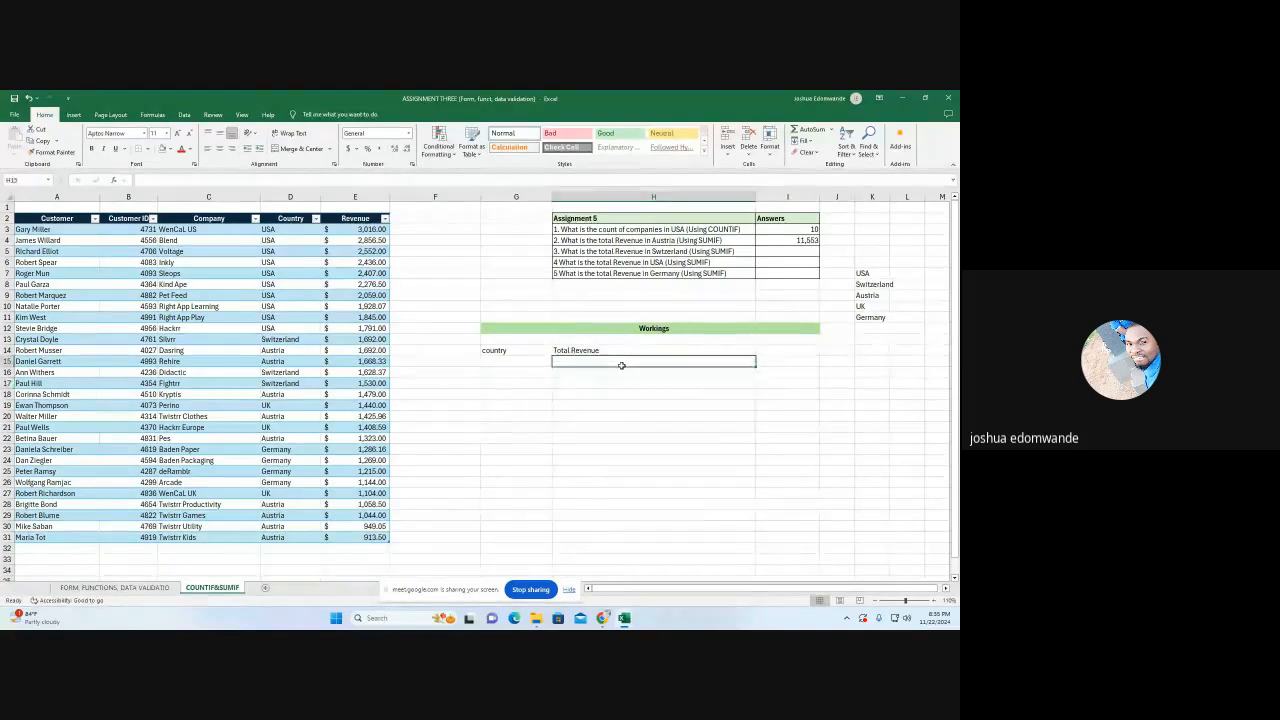
text(=)
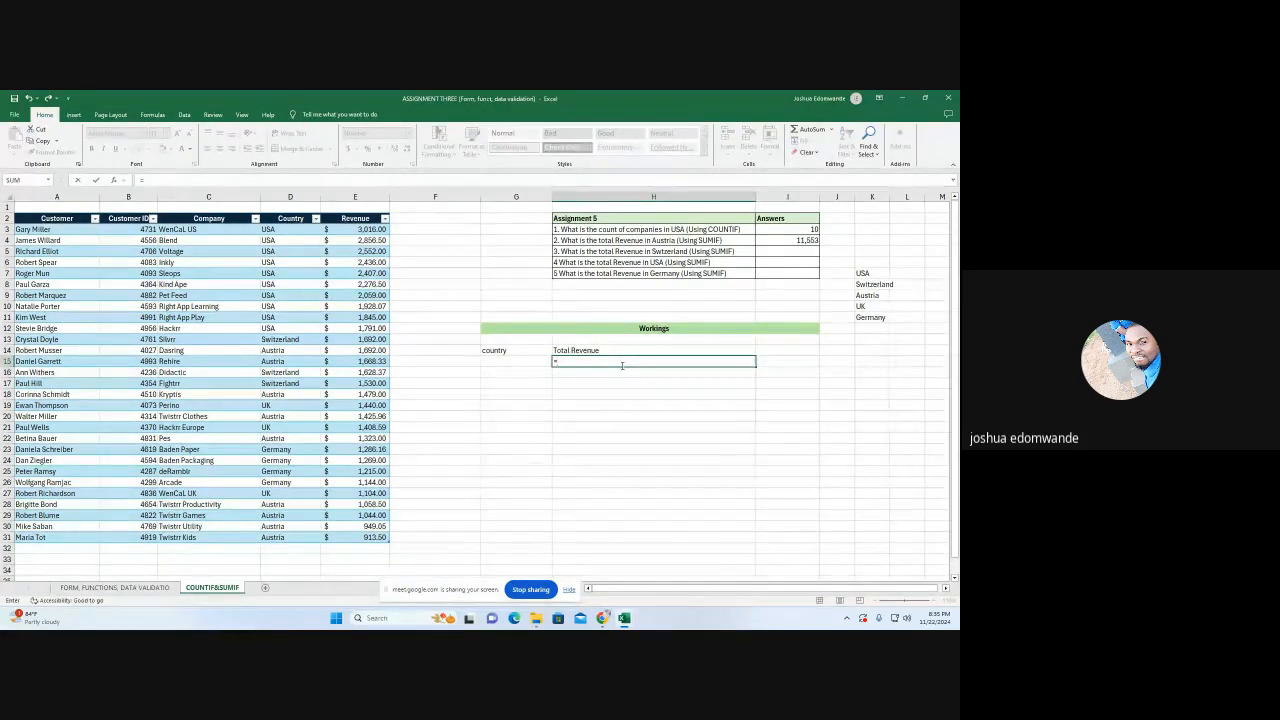
text(sumif)
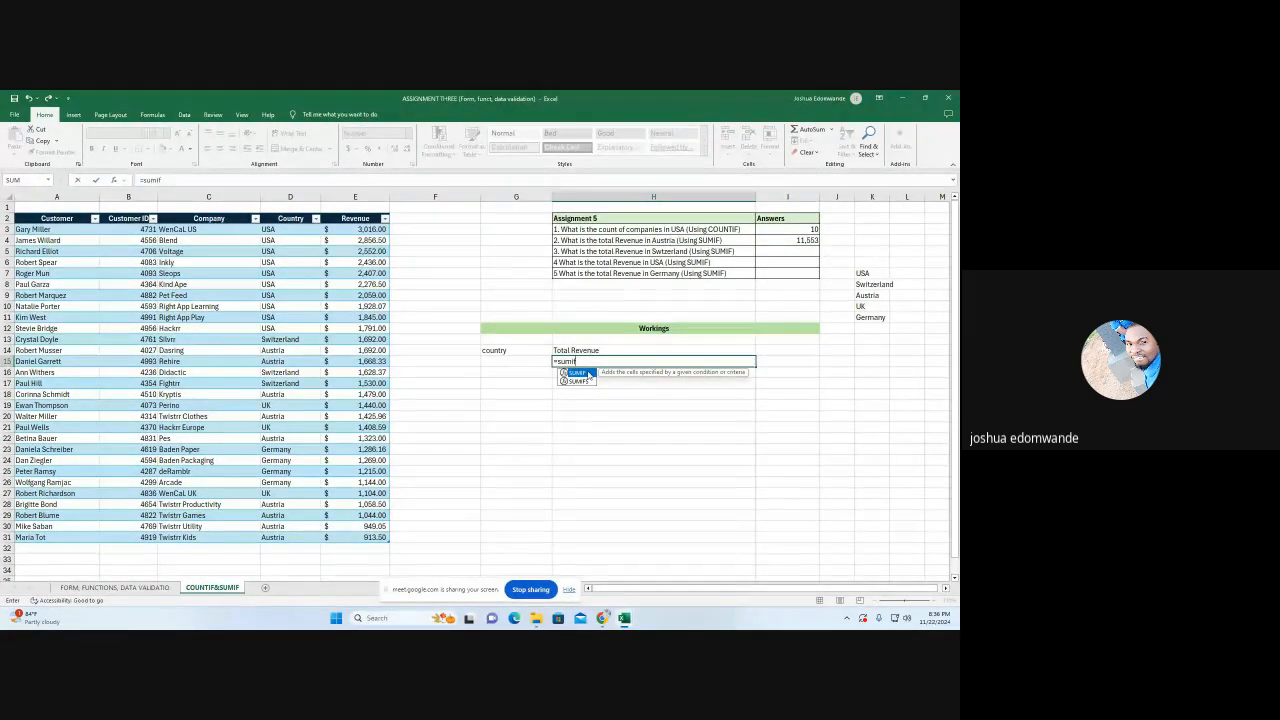
double_click(588, 373)
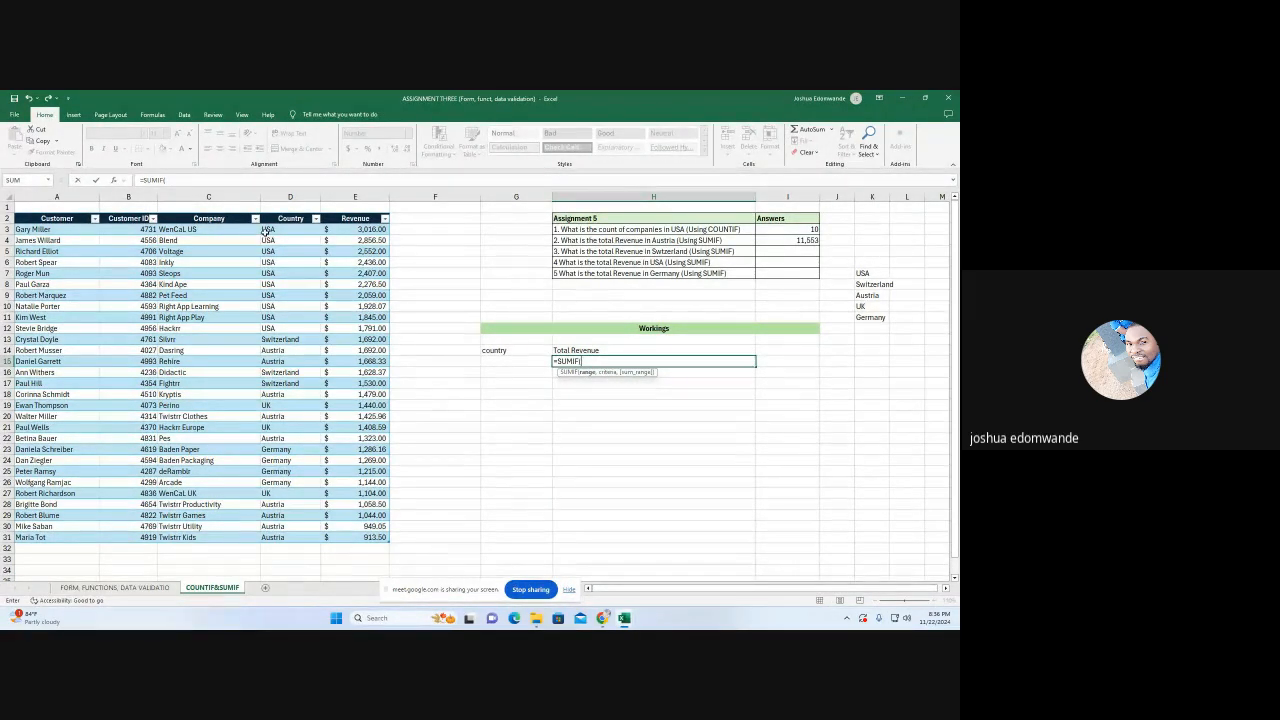
drag(270, 229, 272, 538)
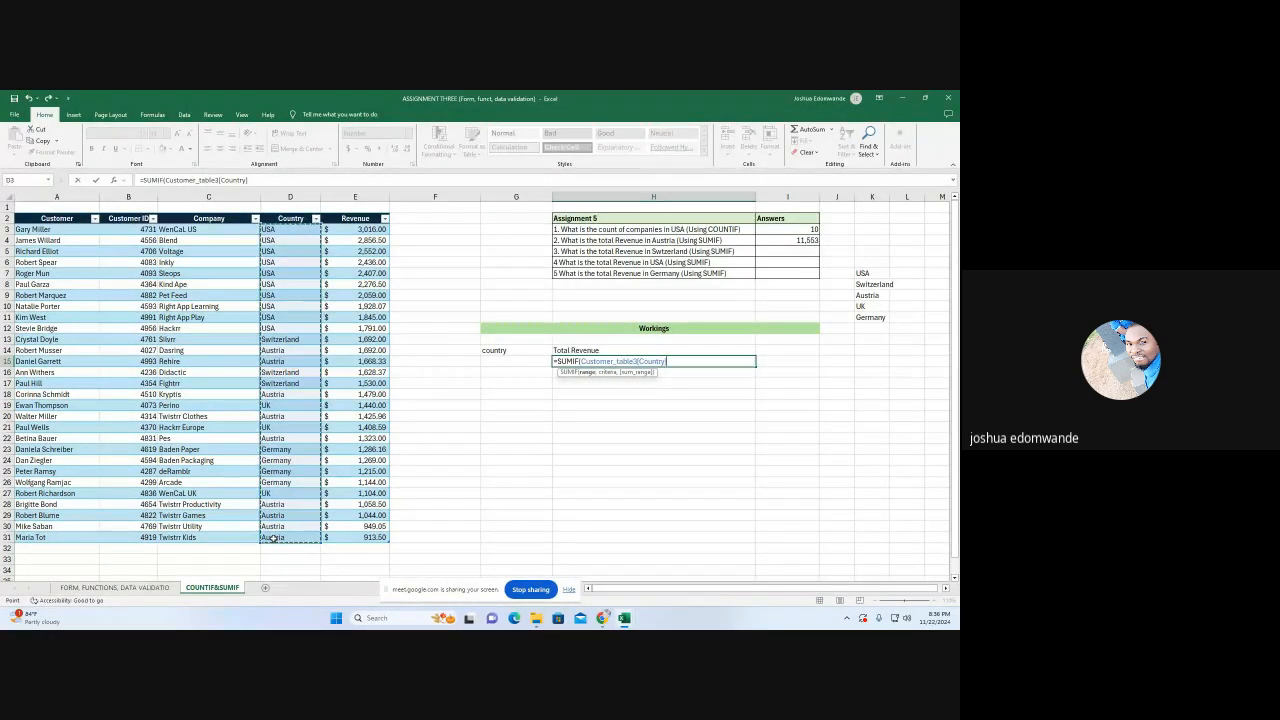
text(,)
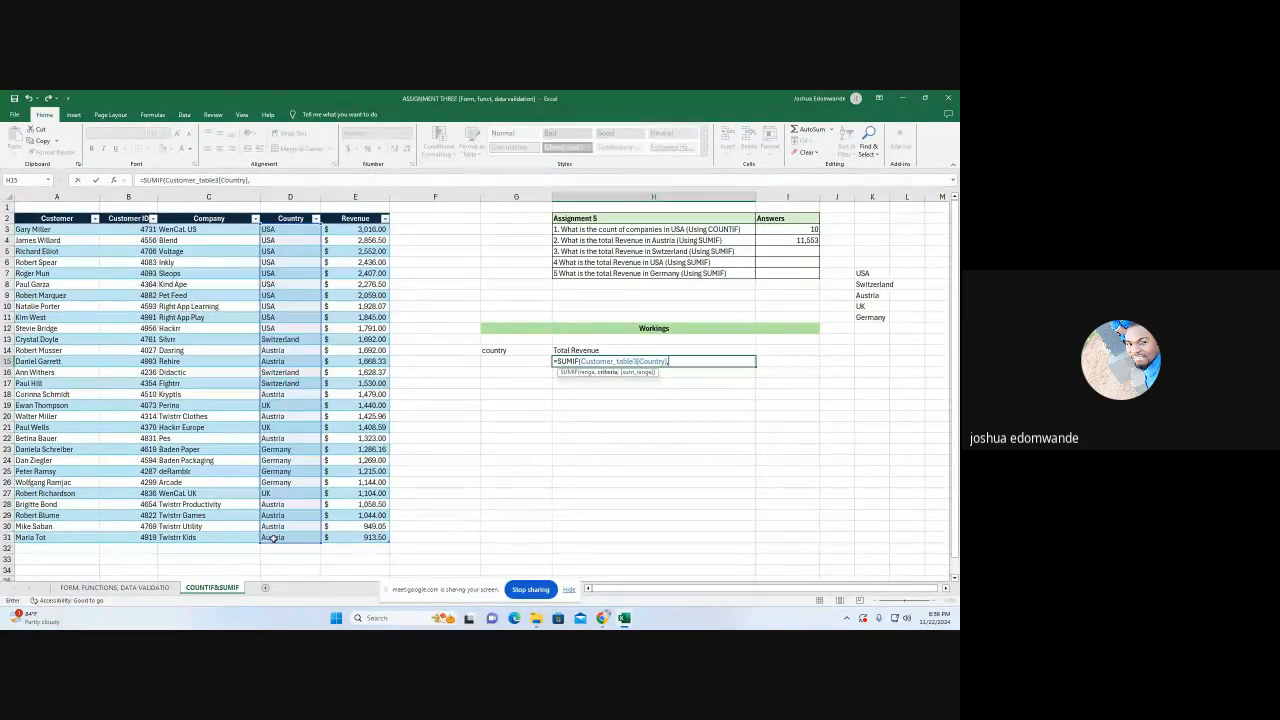
click(504, 363)
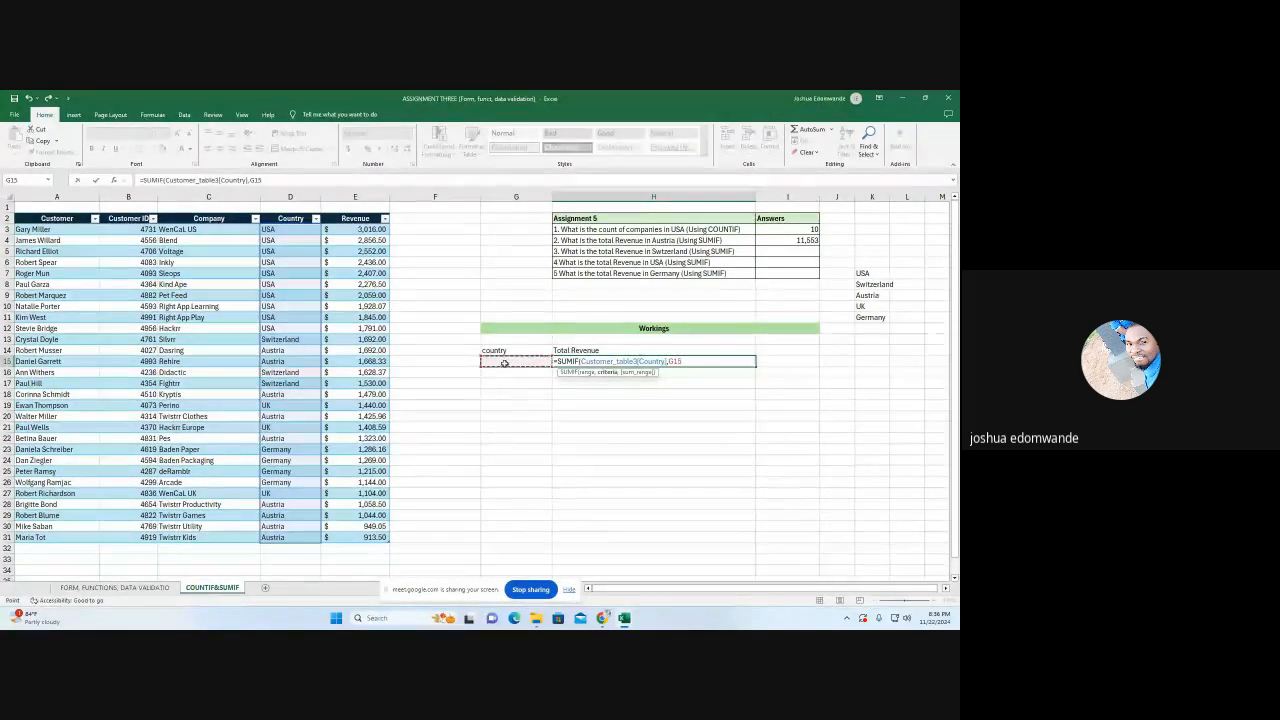
text(,)
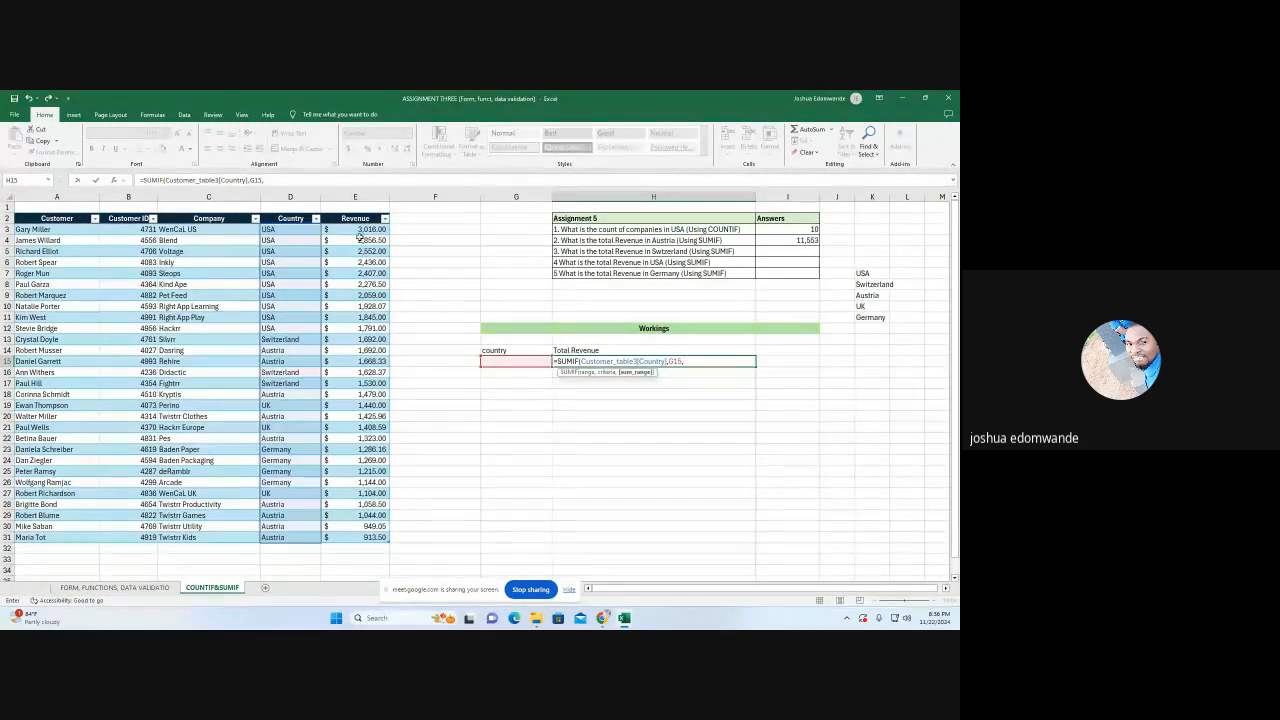
drag(358, 229, 356, 540)
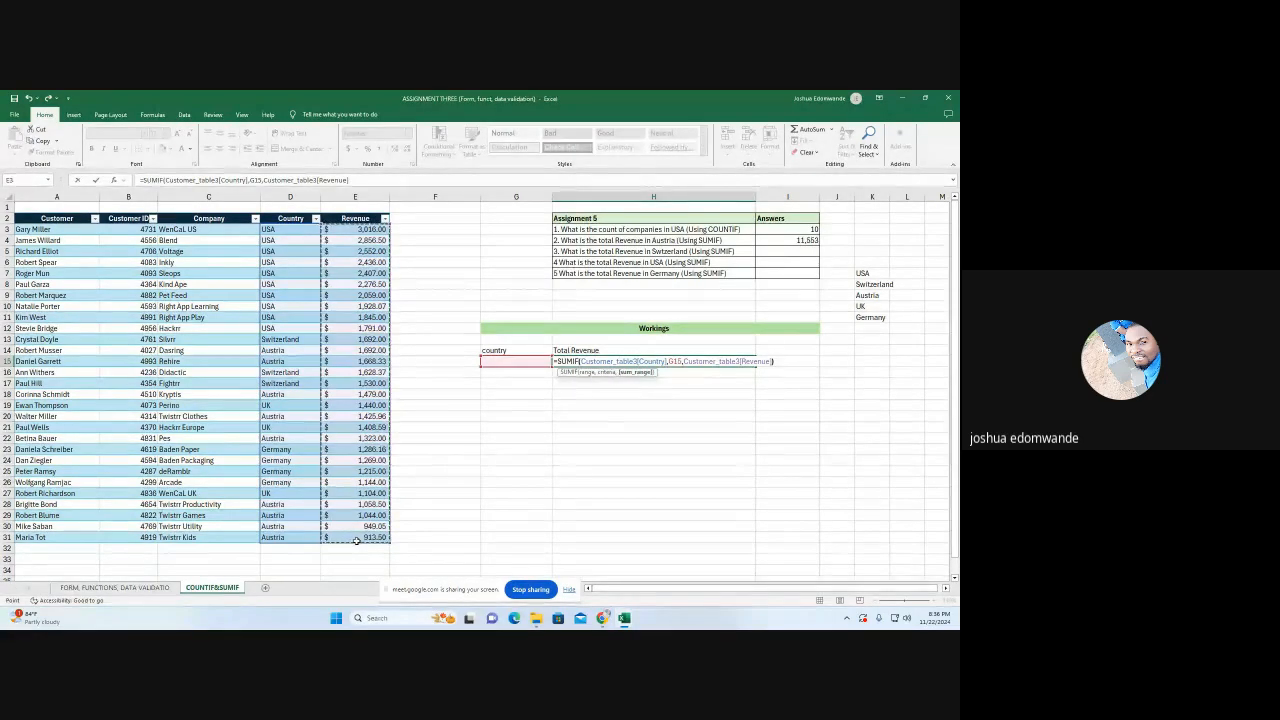
text())
key(Return)
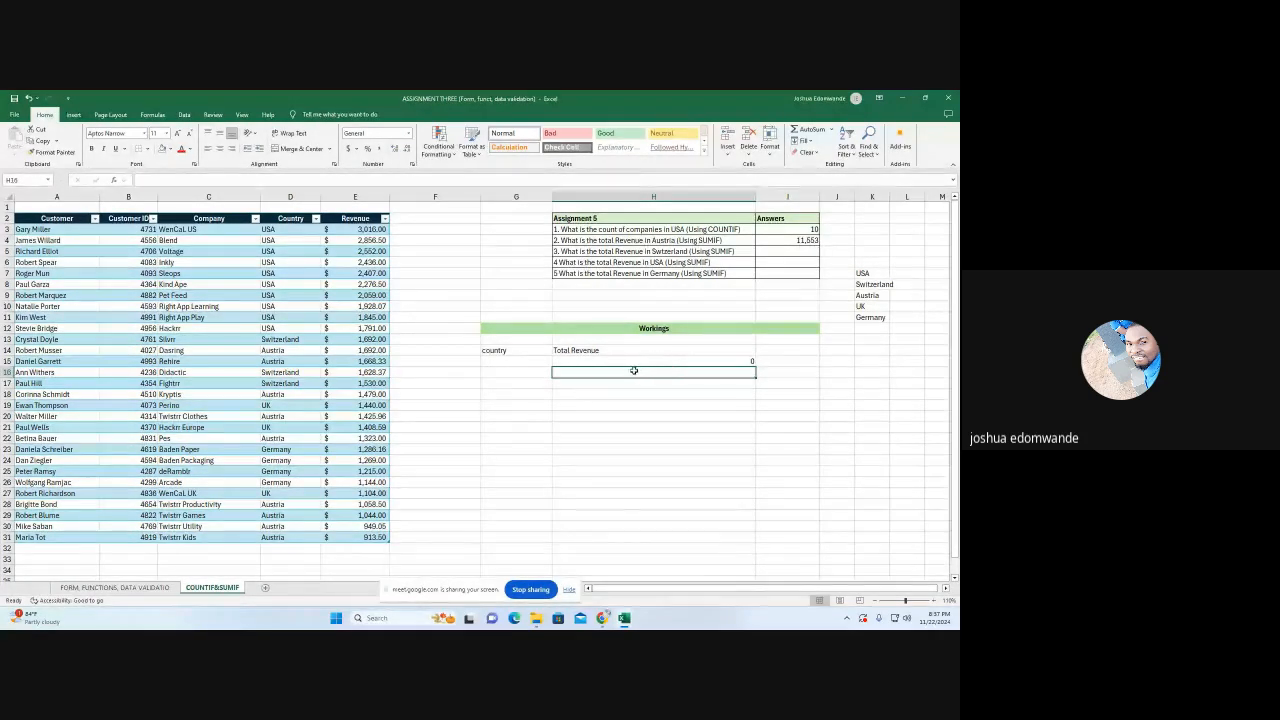
Choose Switzerland as the country in G15 and enter 4850 in I5 as the answer to question 3
click(511, 362)
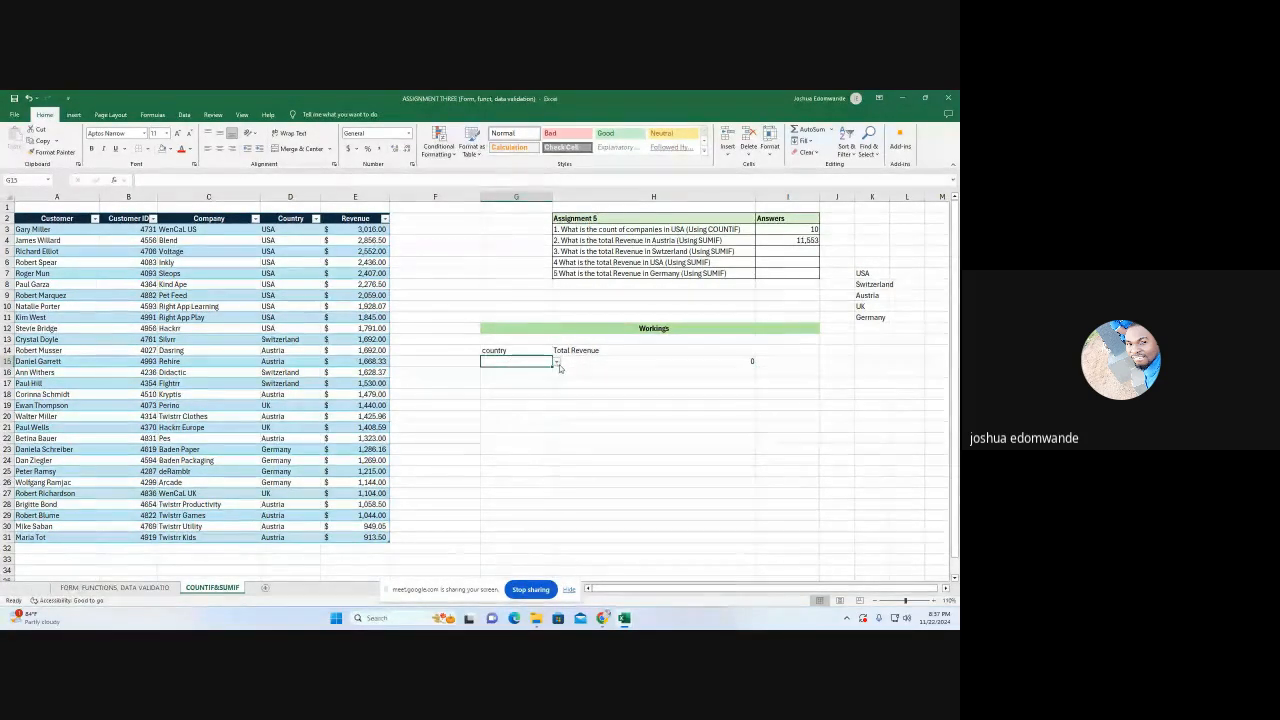
click(557, 363)
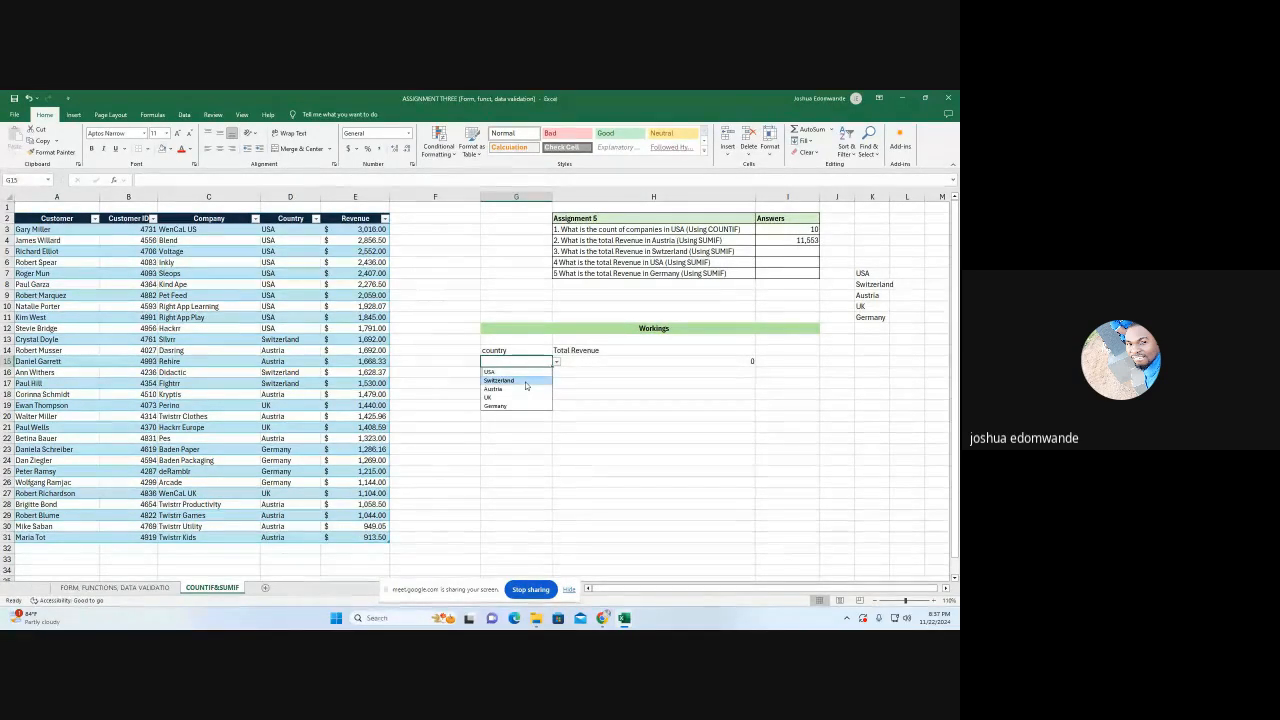
click(522, 381)
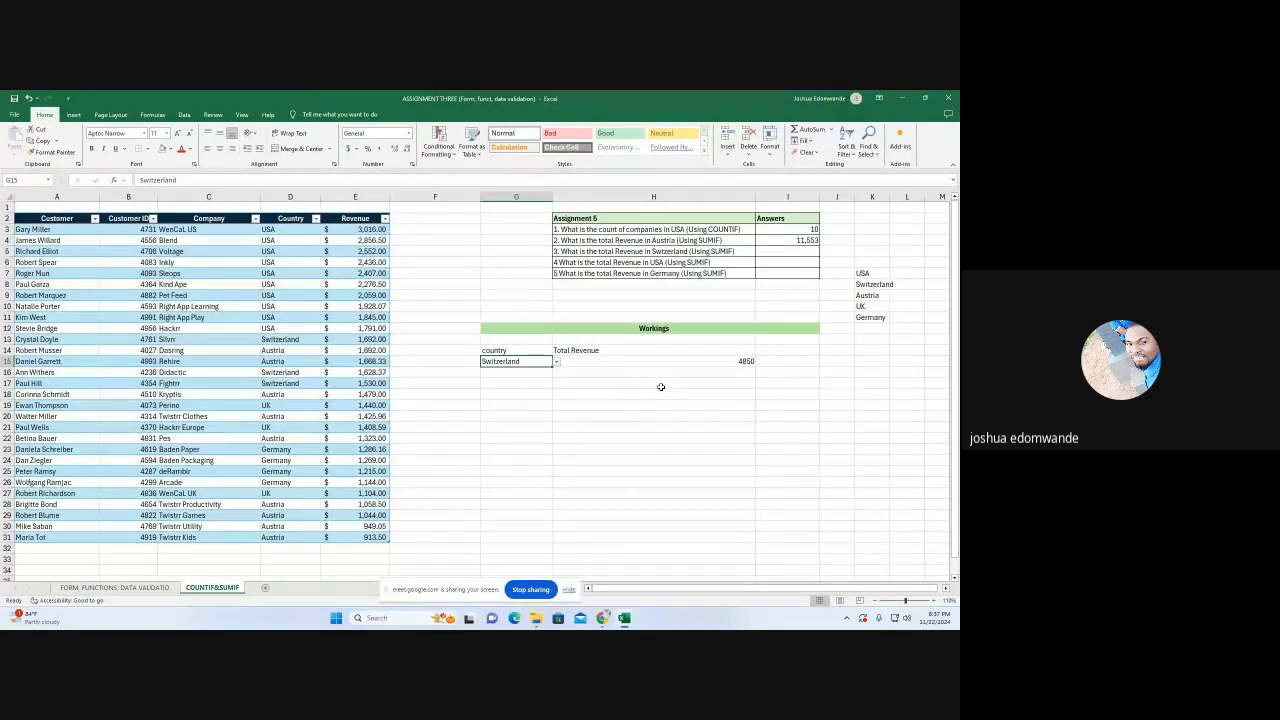
click(804, 252)
text(4)
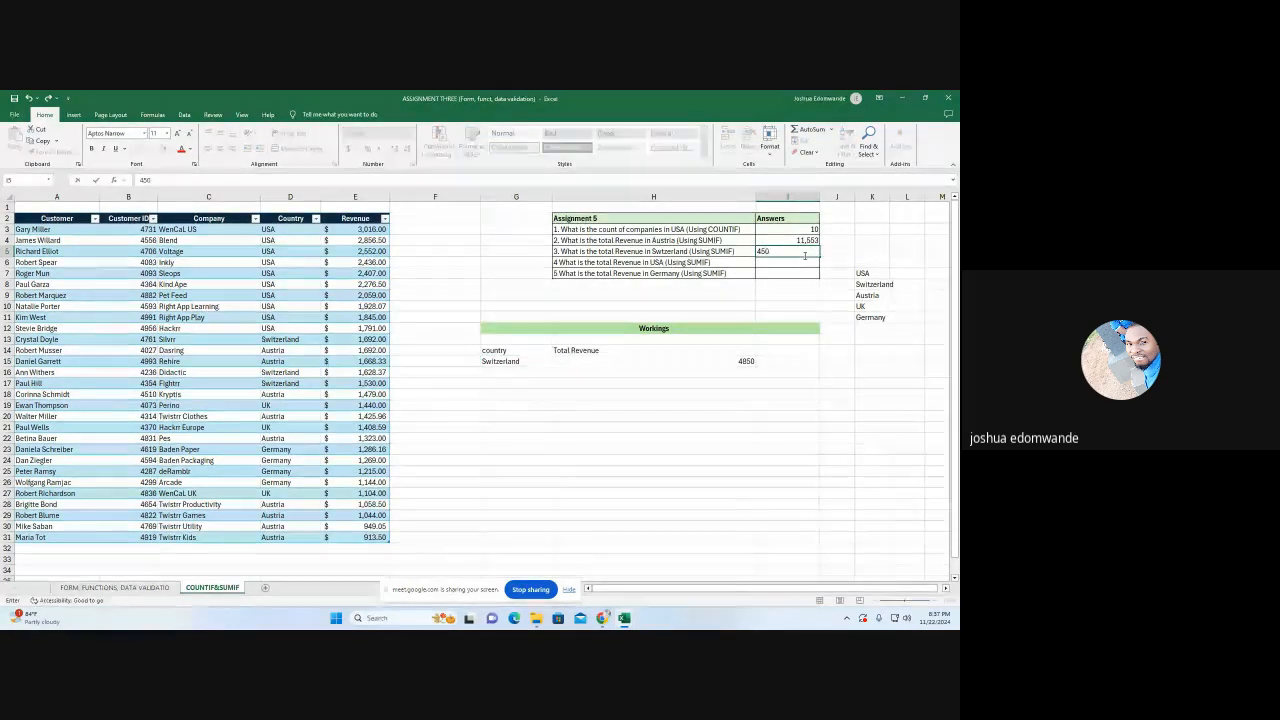
text(850)
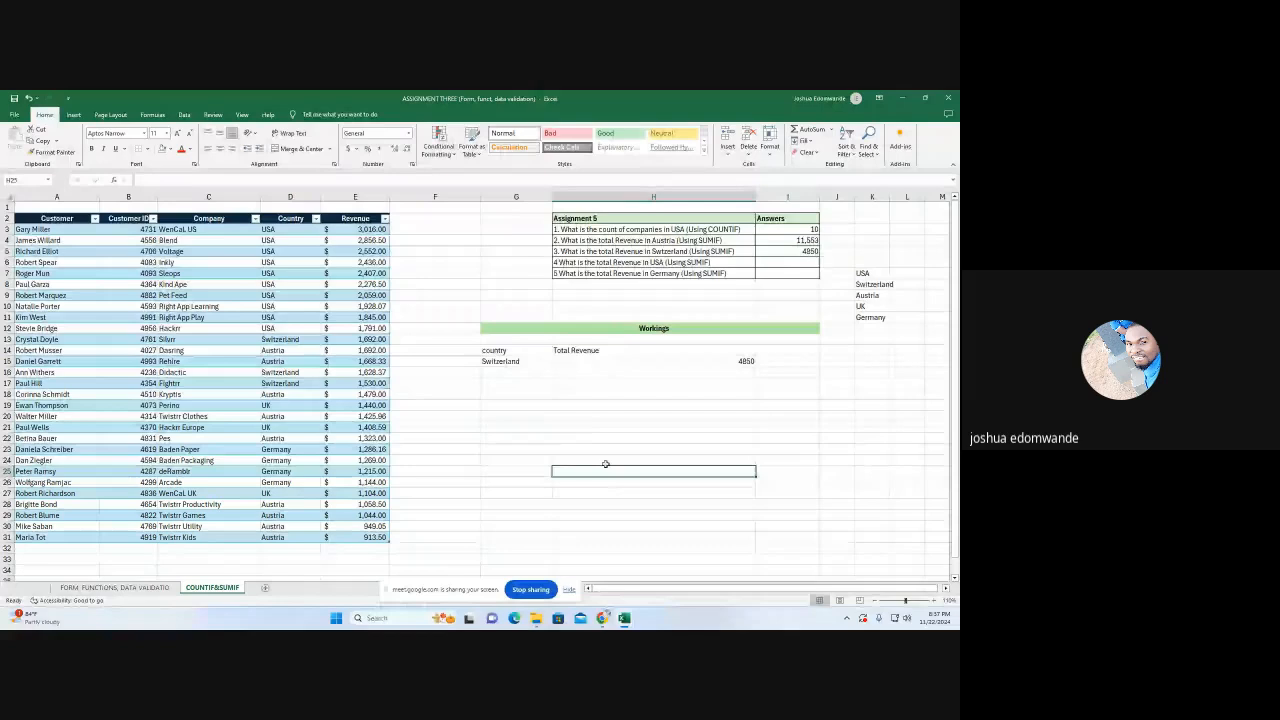
Switch the country in G15 to USA and enter 23167 in I6 as the answer to question 4
click(535, 361)
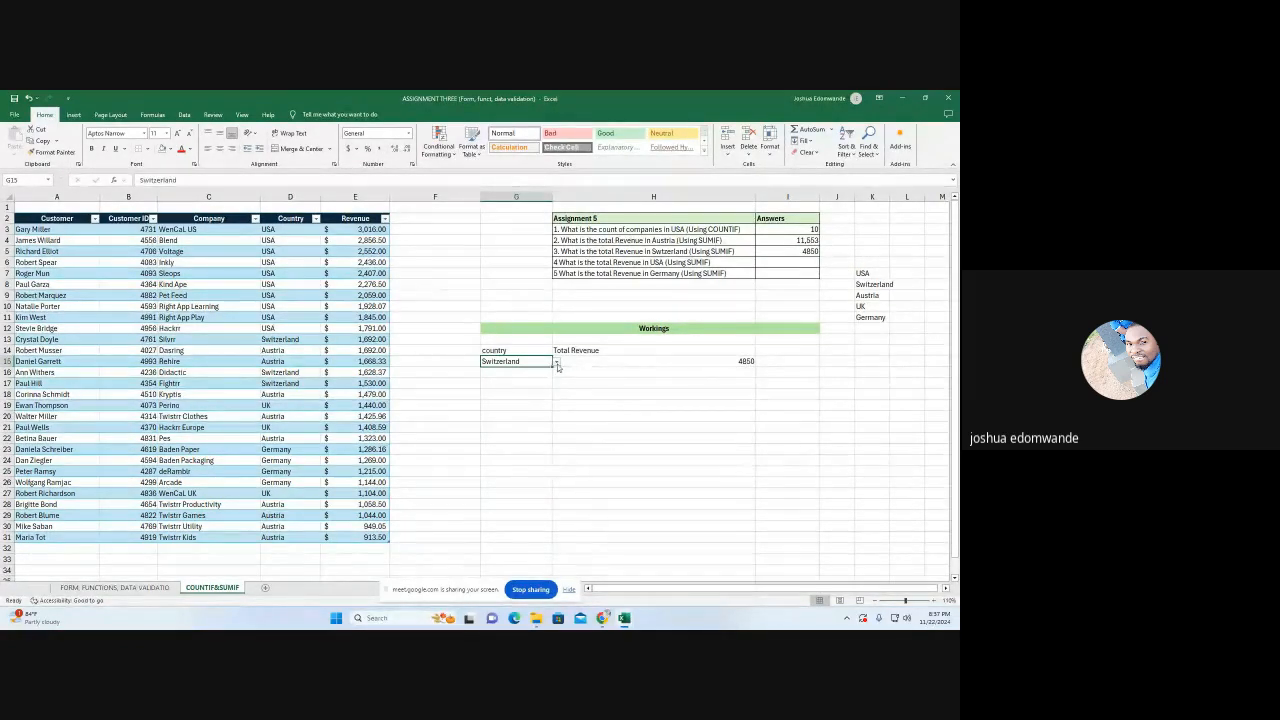
click(557, 364)
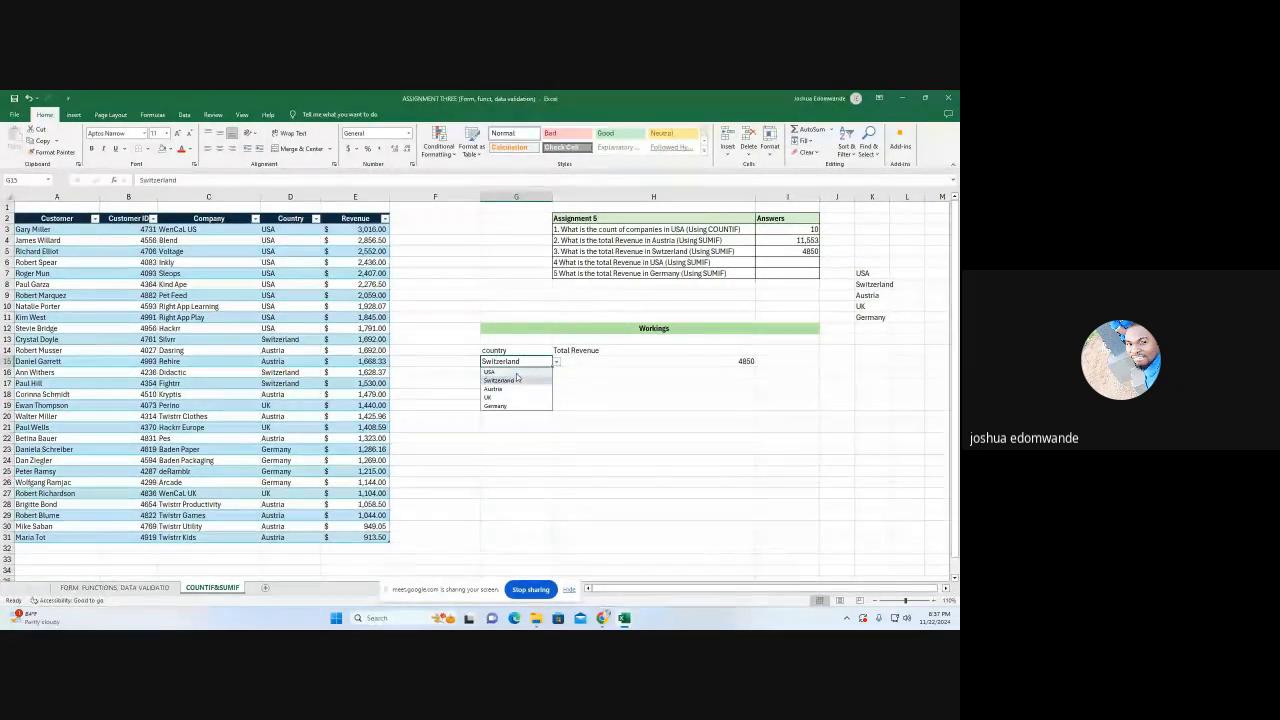
click(516, 372)
click(769, 262)
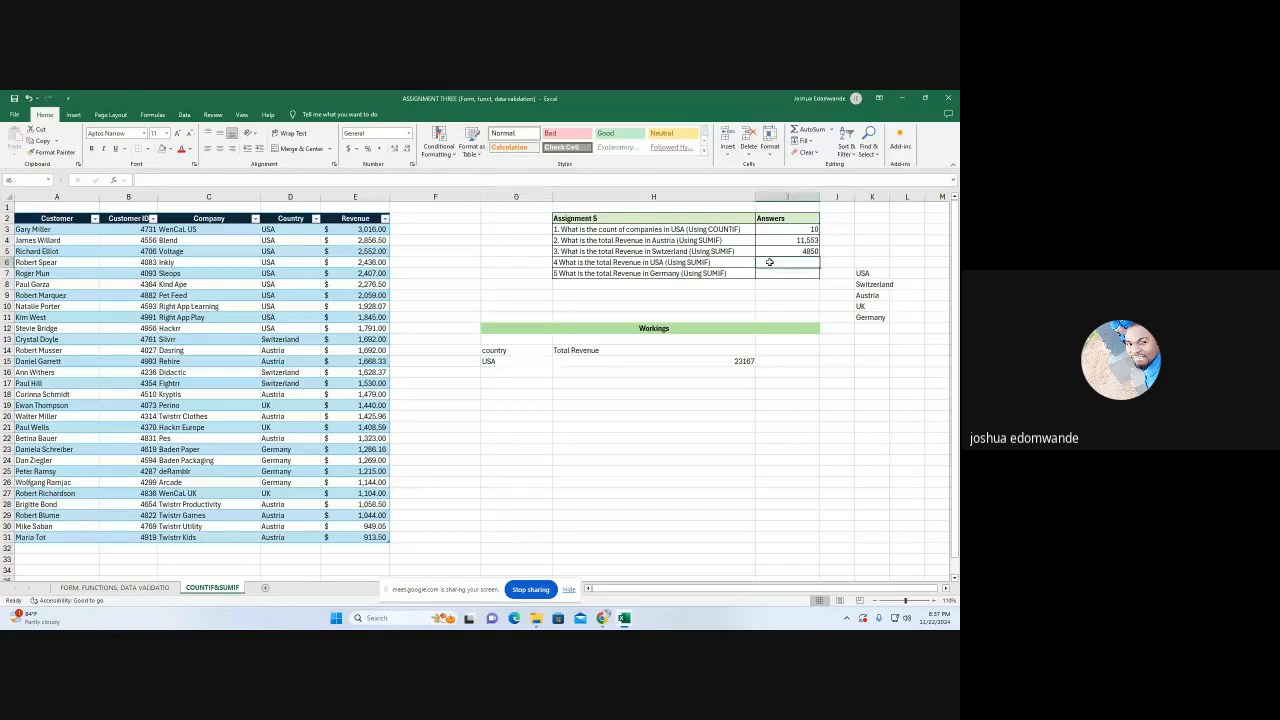
text(23167)
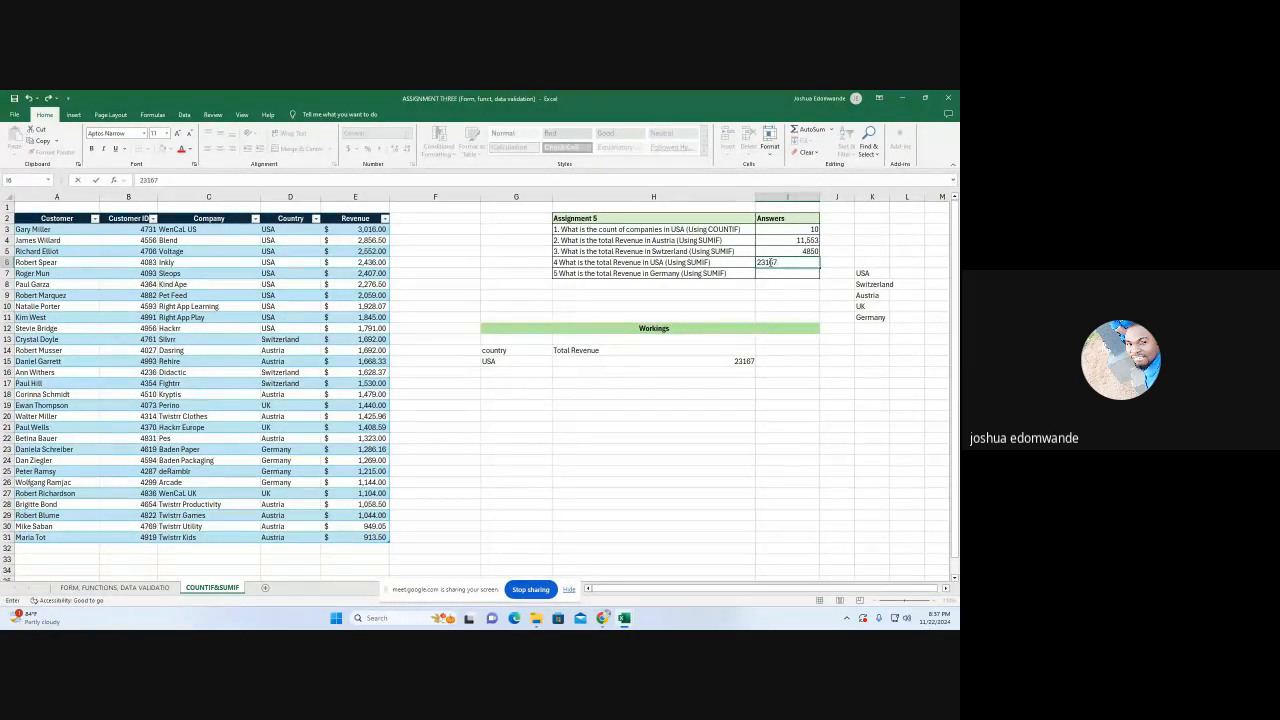
click(672, 404)
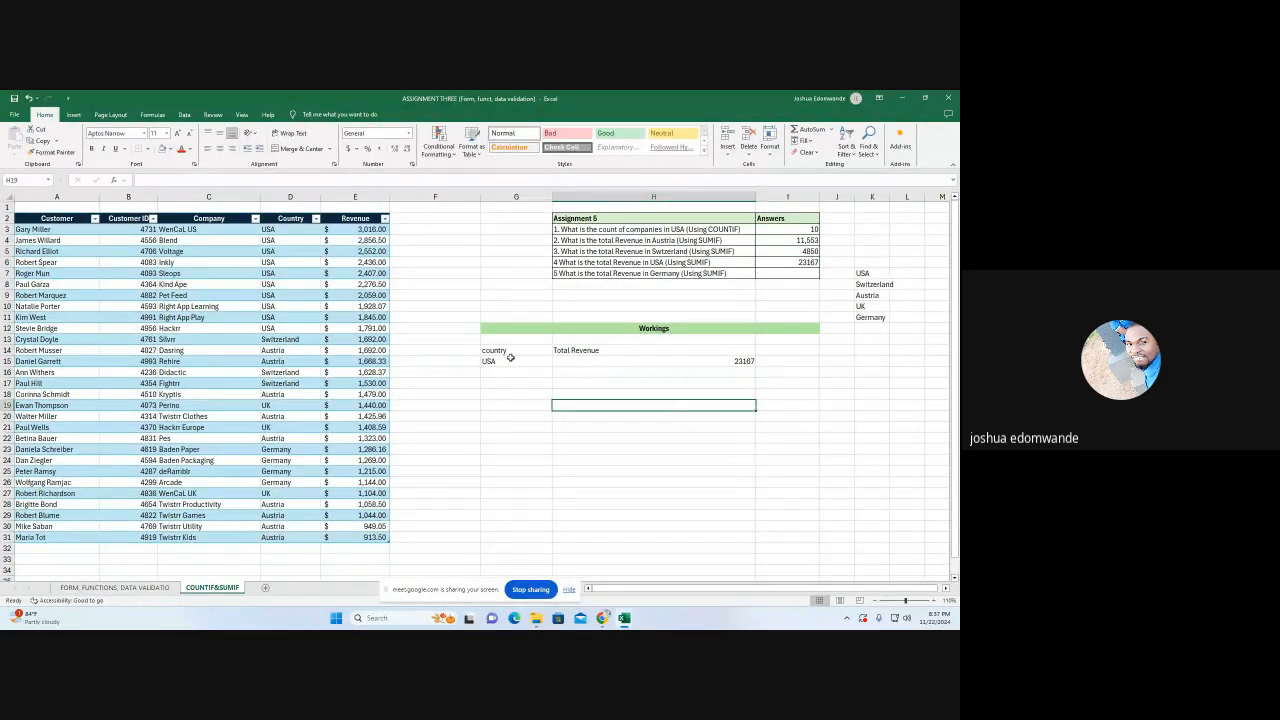
Switch the country in G15 to Germany and enter 4914 in I7 as the answer to question 5
click(511, 360)
click(556, 361)
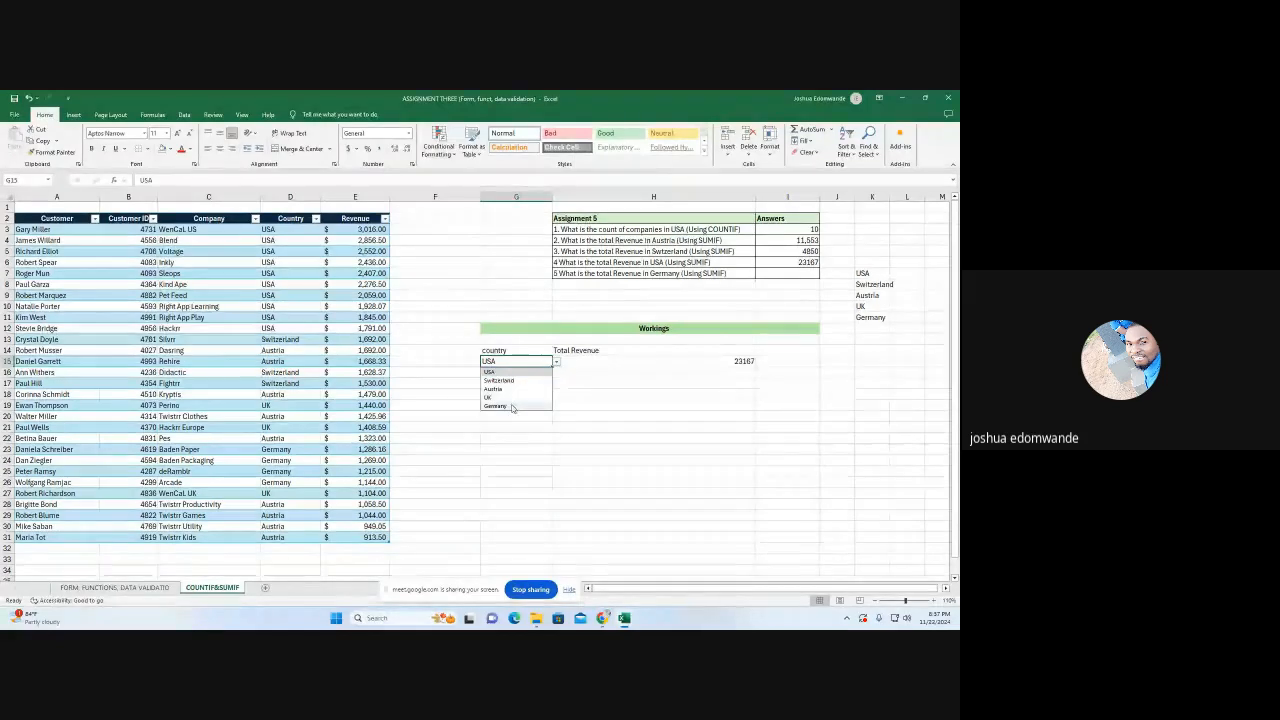
click(500, 405)
click(807, 273)
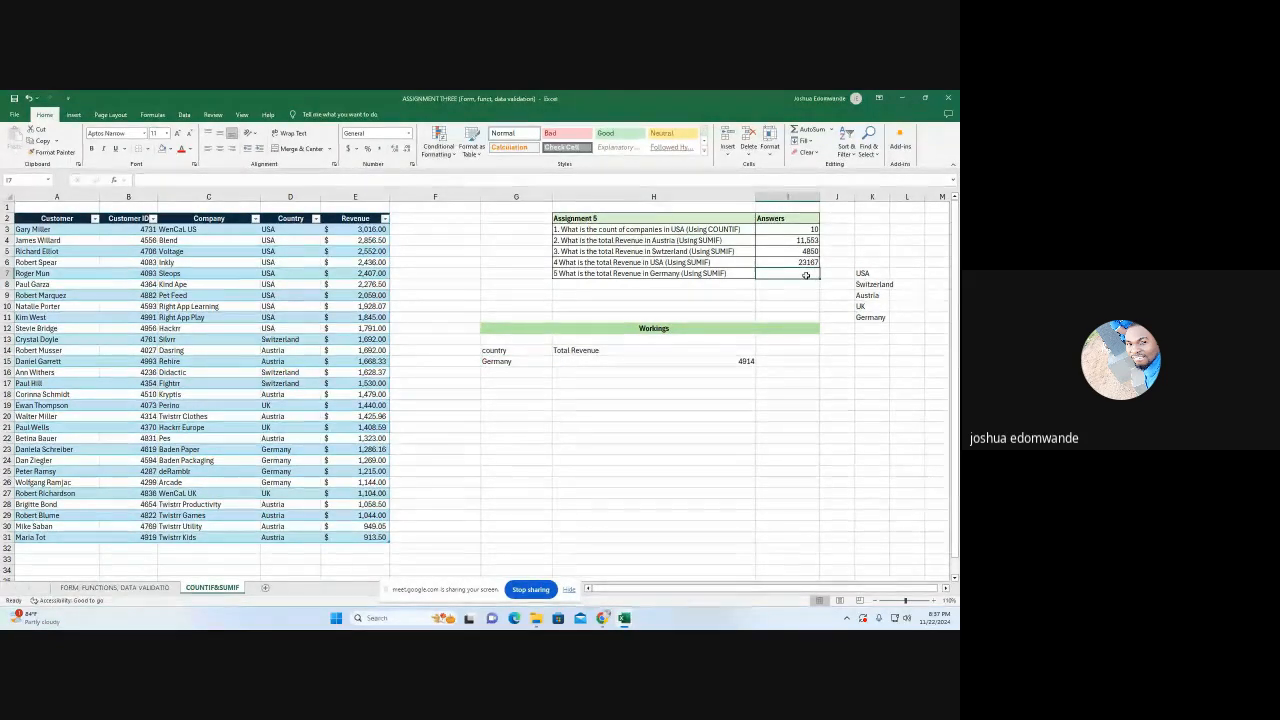
text(4914)
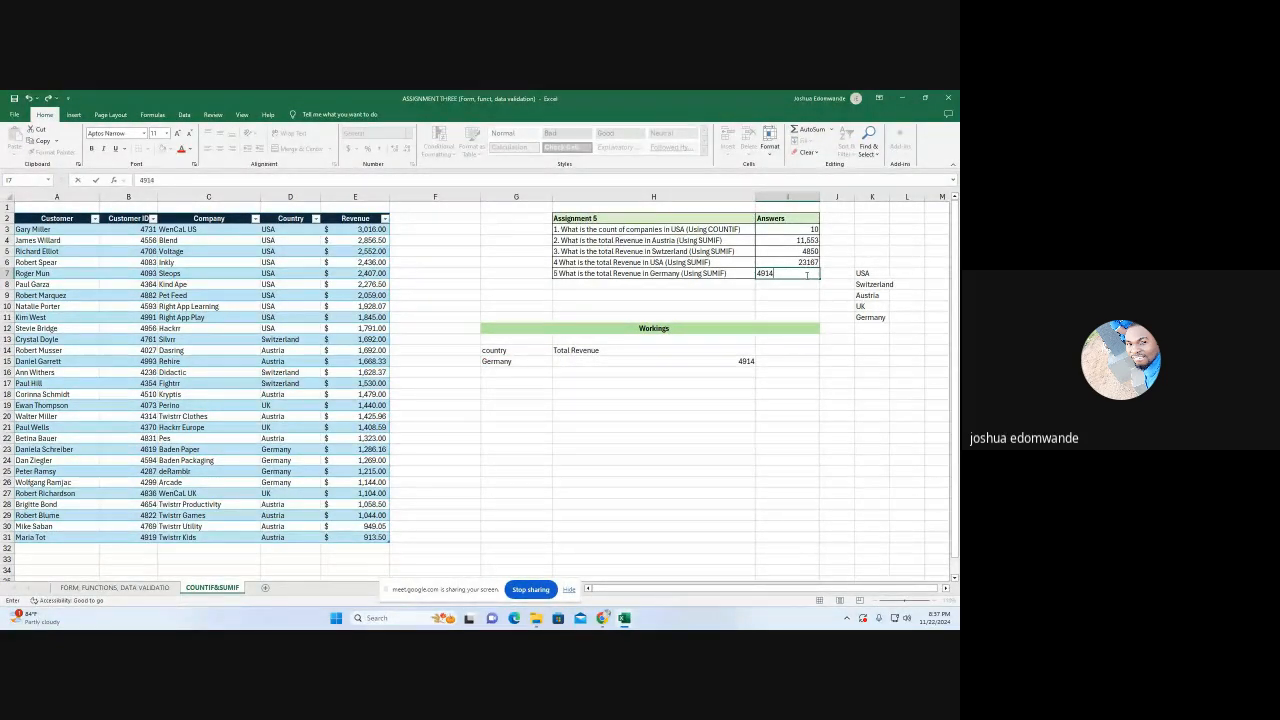
click(727, 402)
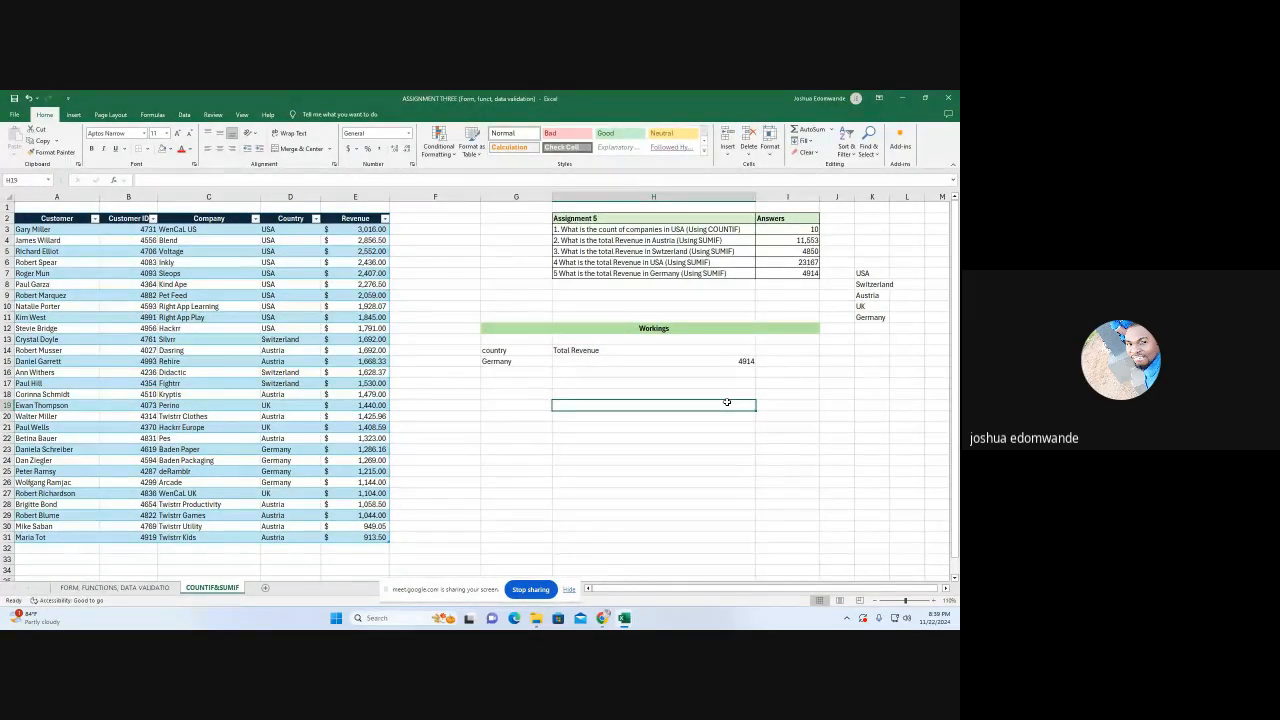
Enter the heading "customer" in G19 below the country workings
click(498, 406)
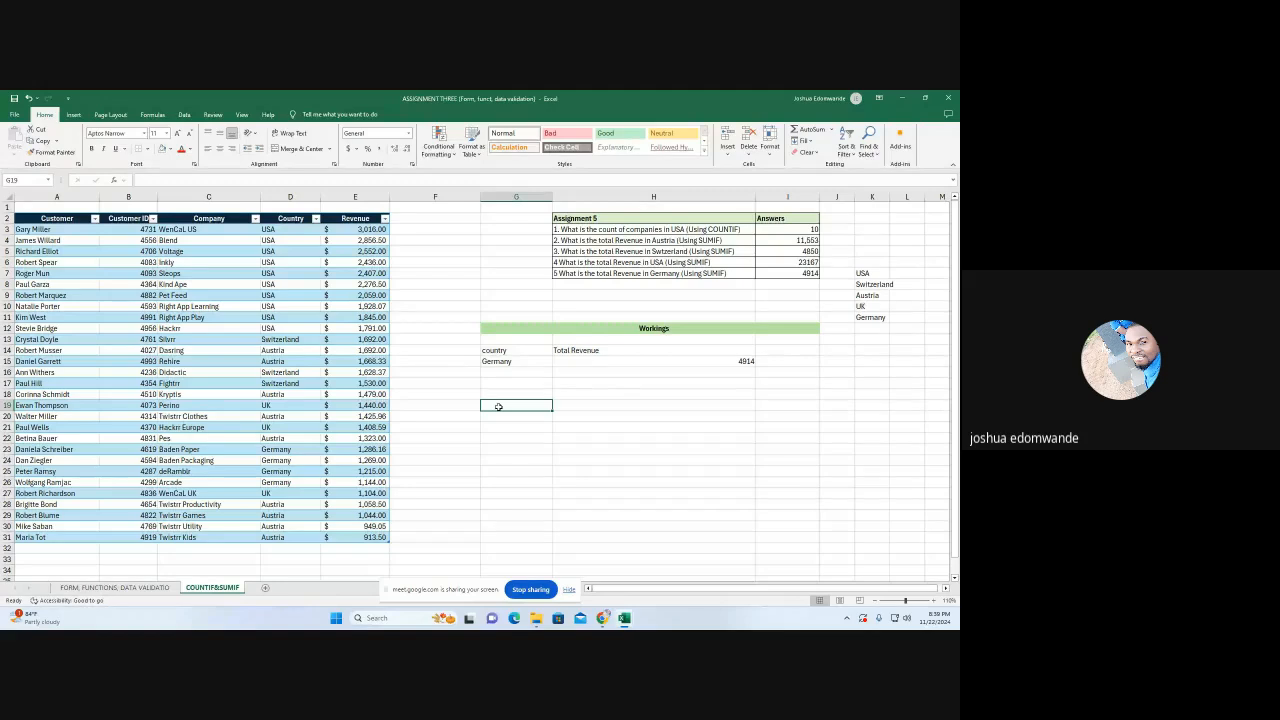
text(cus)
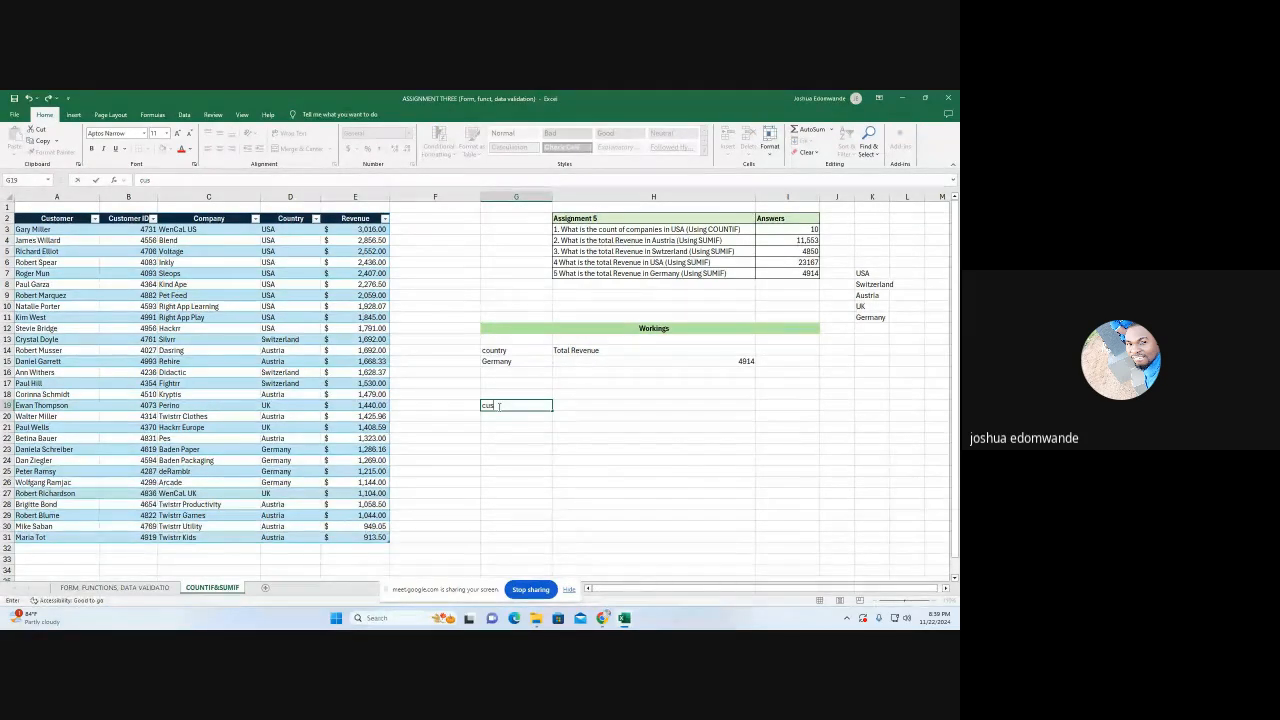
text(tomer)
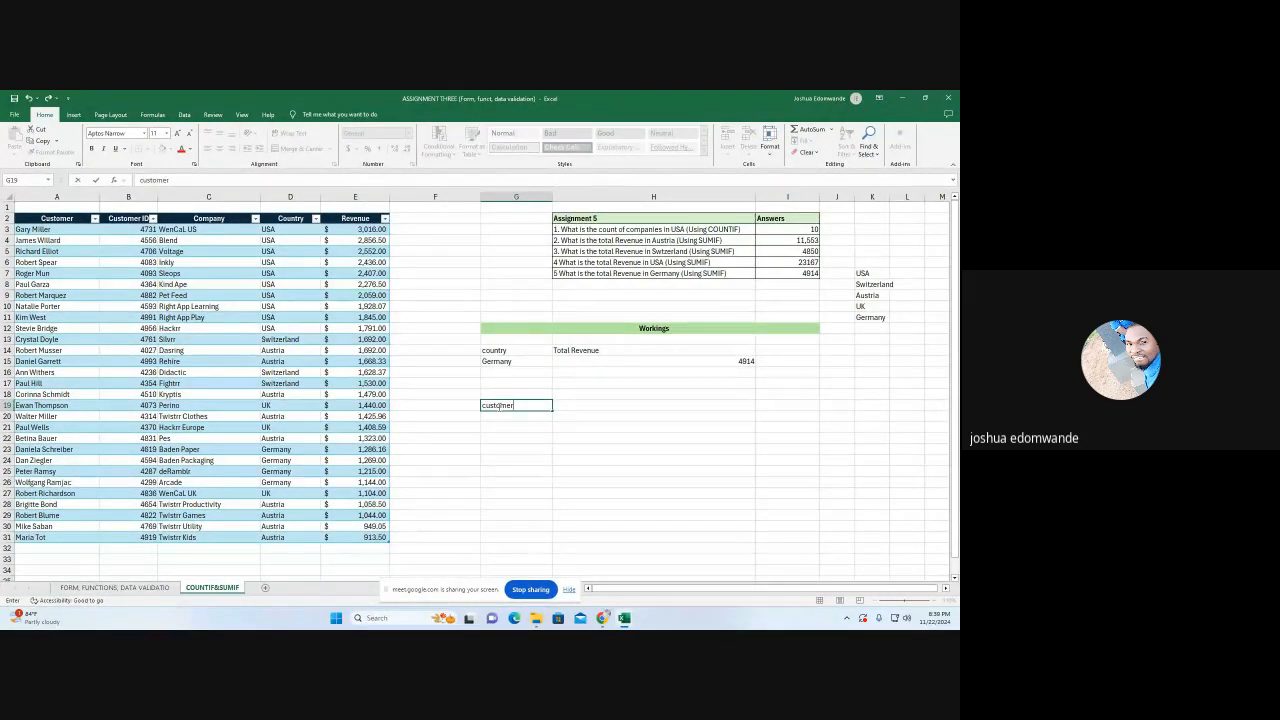
click(576, 404)
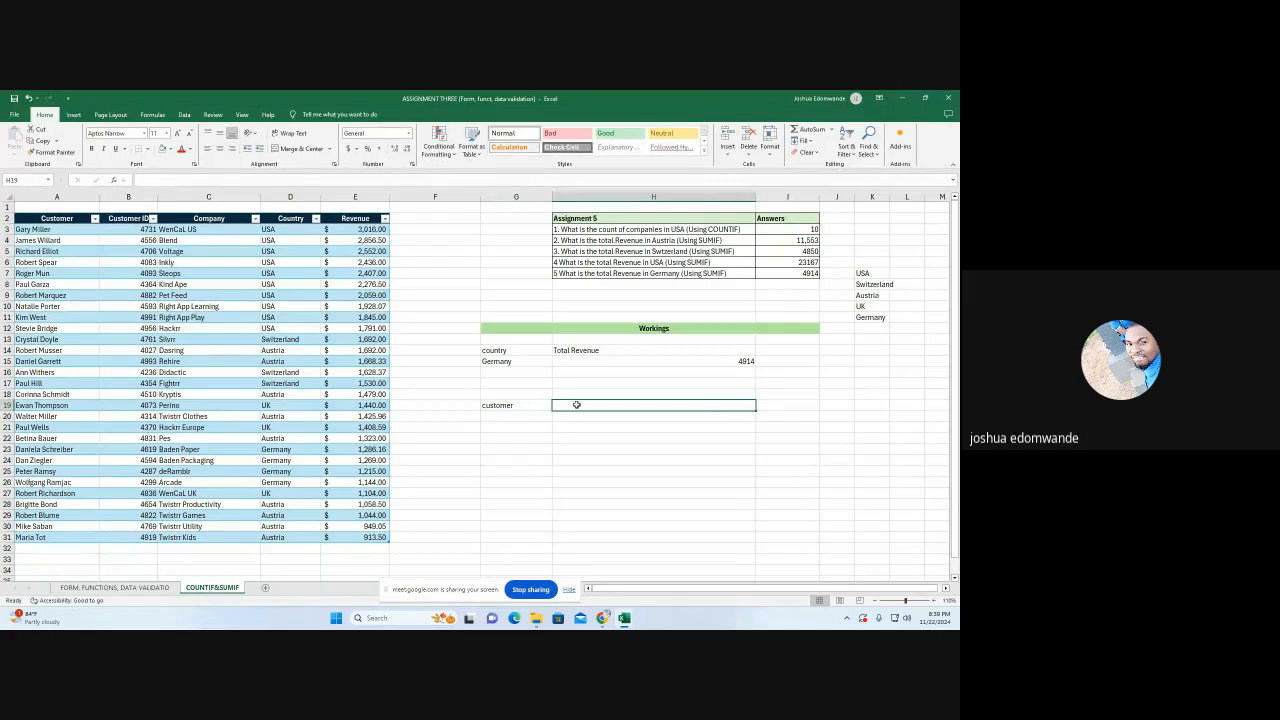
Add the headings "country" in H19 and "Total Revenue" in I19 beside the customer heading
text(country)
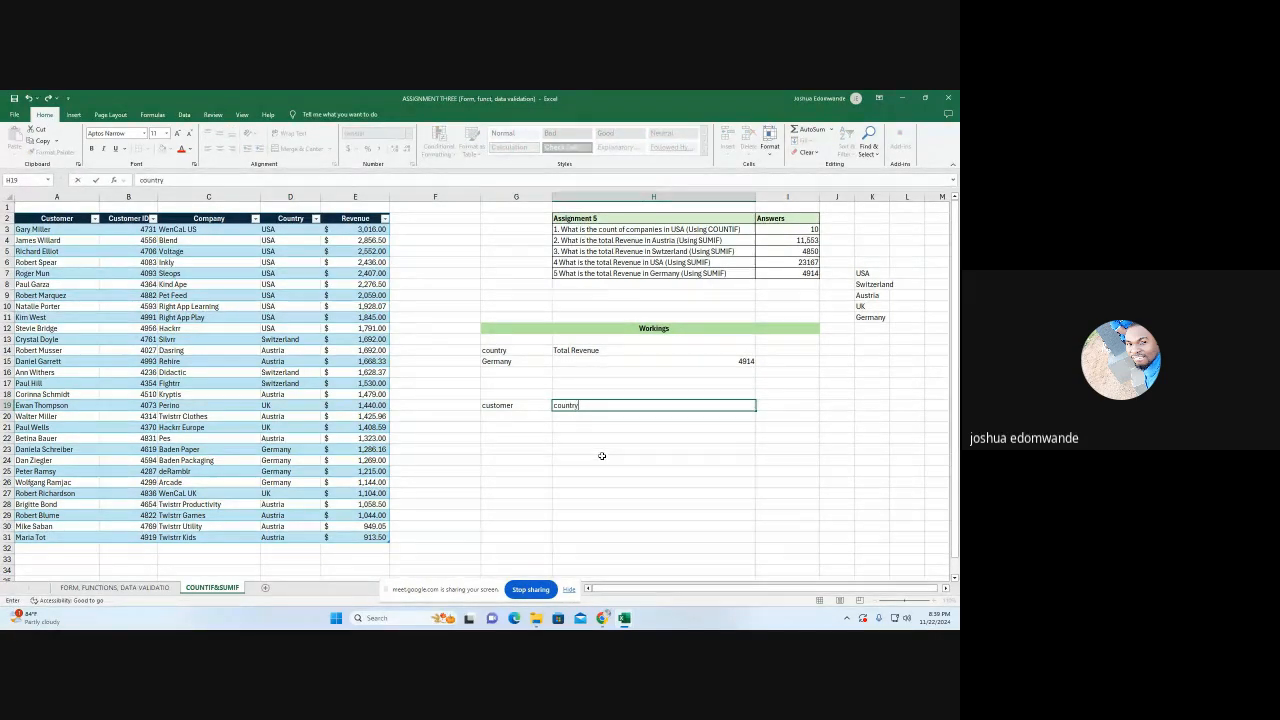
key(Return)
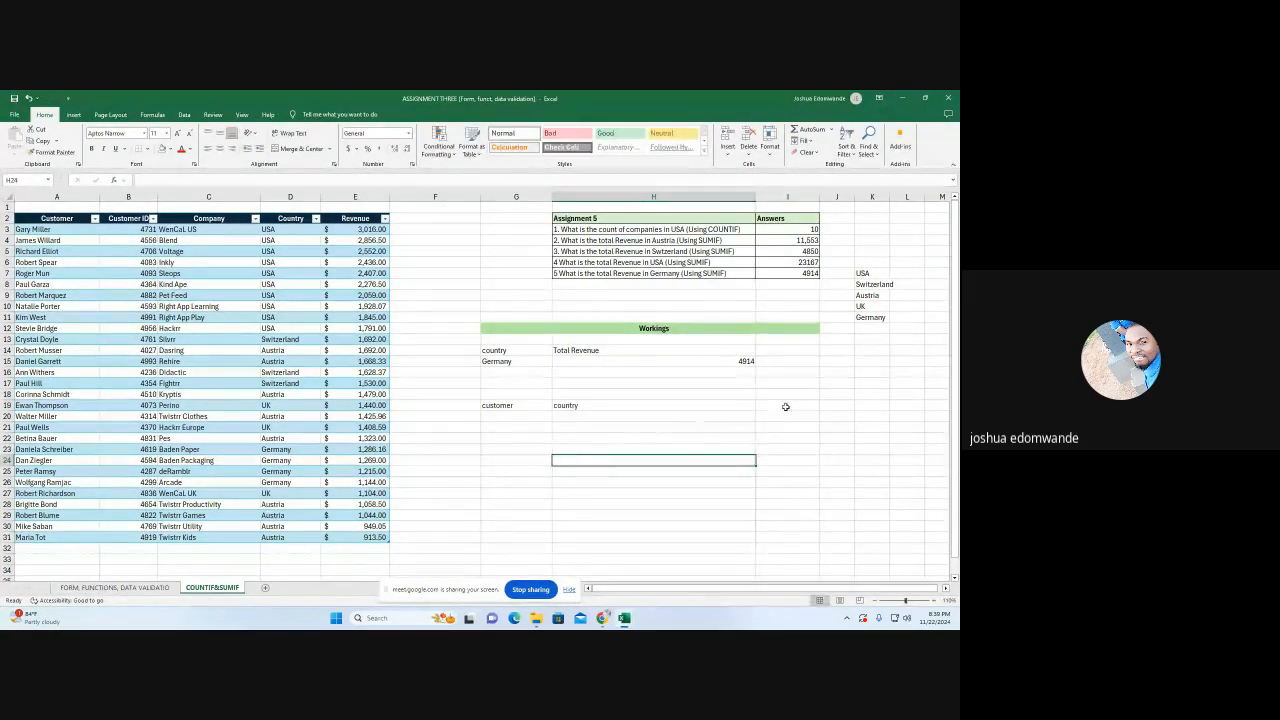
click(787, 405)
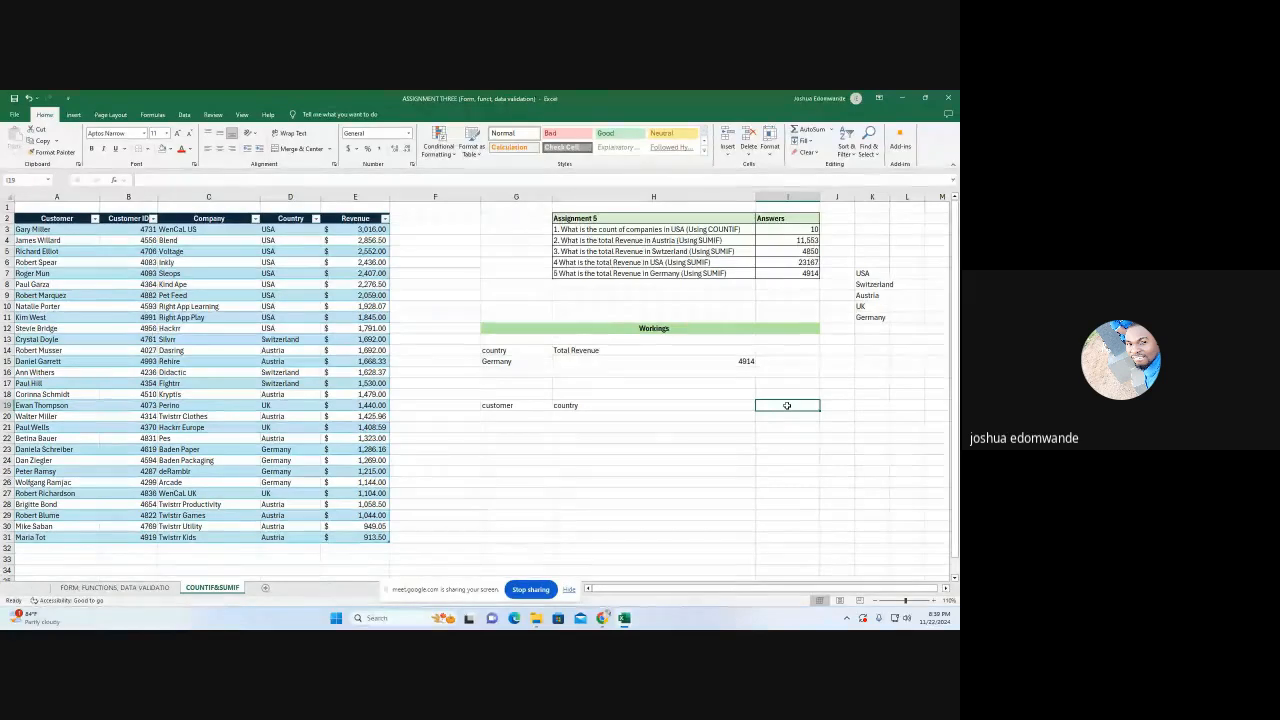
text(Tota)
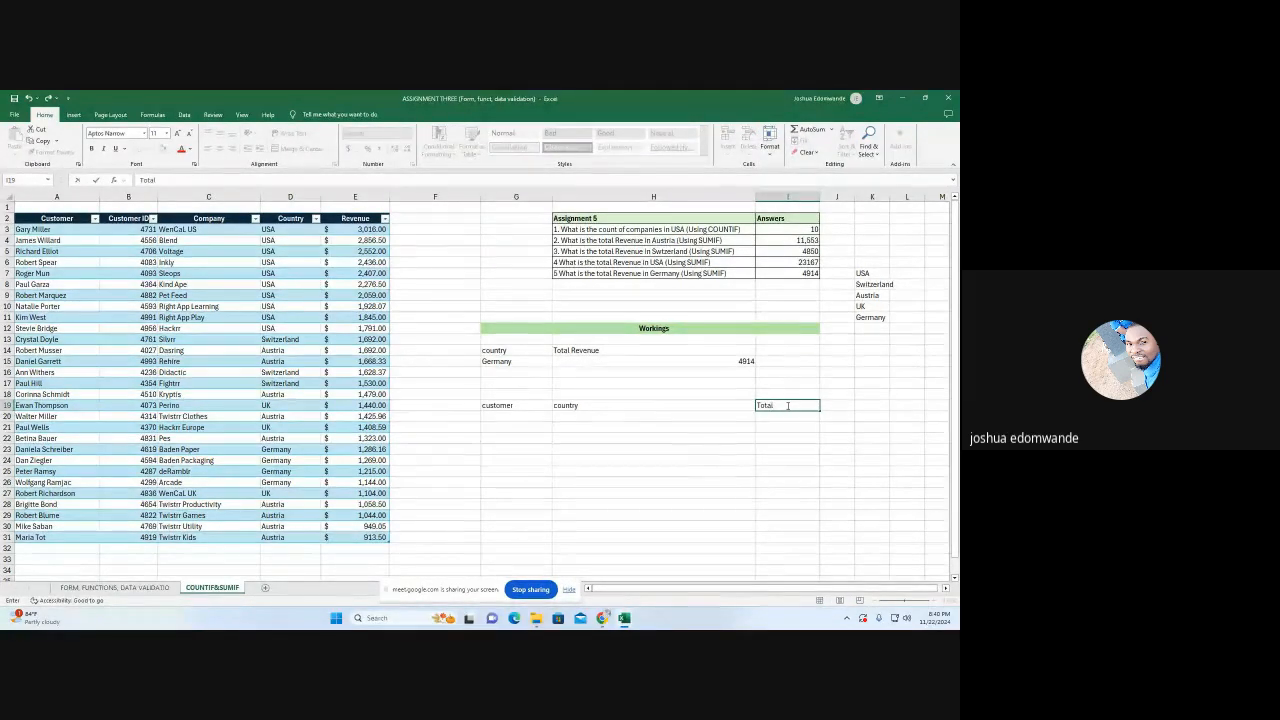
text(l)
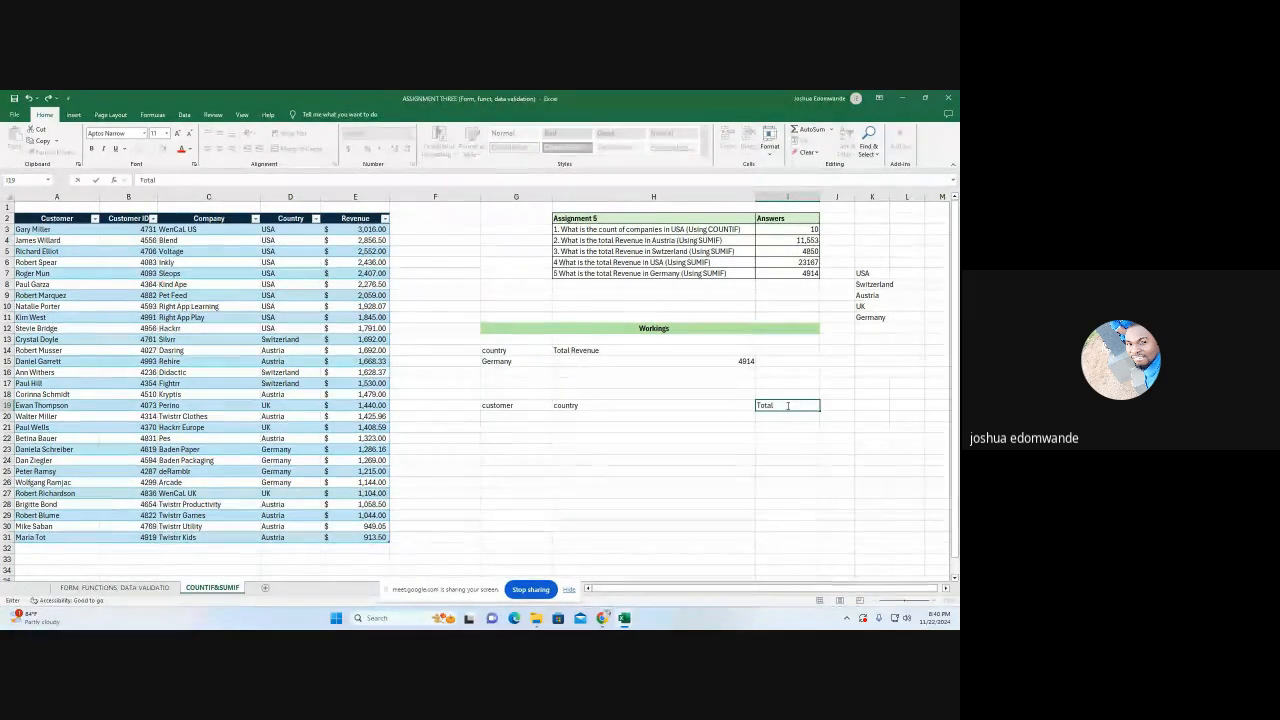
text( Reve)
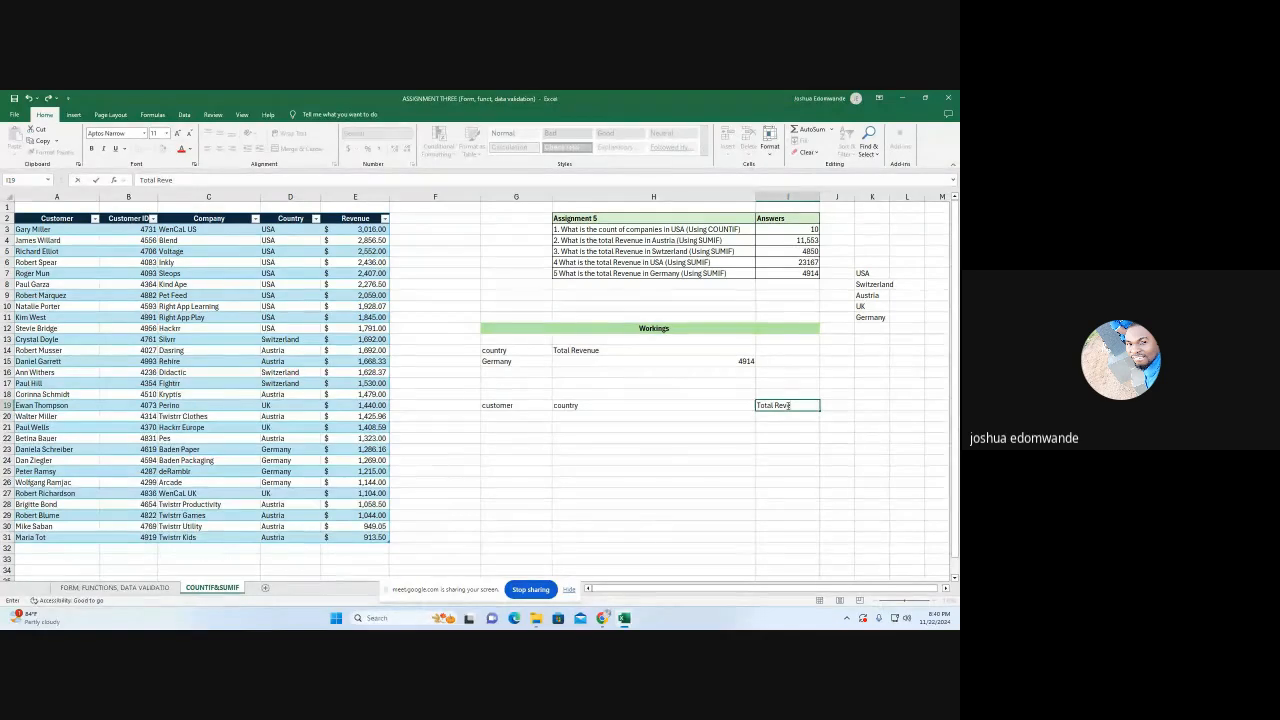
text(nue)
click(768, 447)
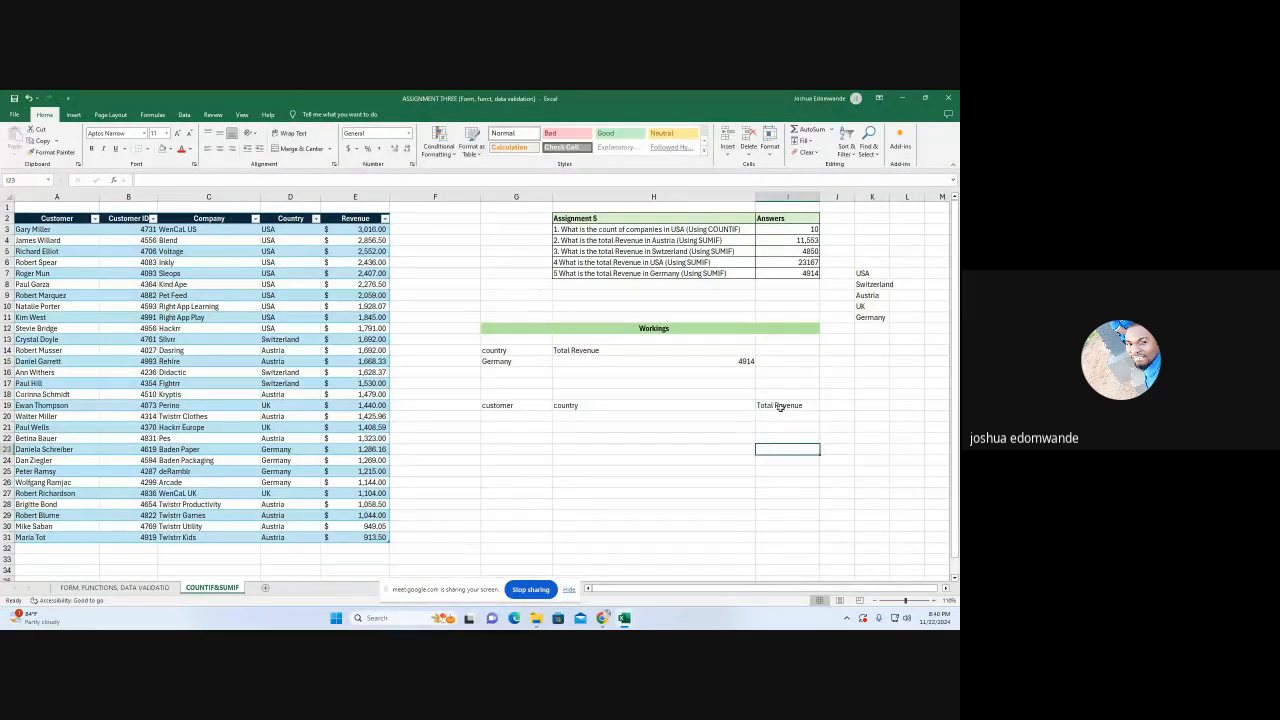
Try the formula =SUMIFS(Customer_table3[Revenue],G20,Customer_table3[Country],H20) in I20
click(781, 415)
text(=sum)
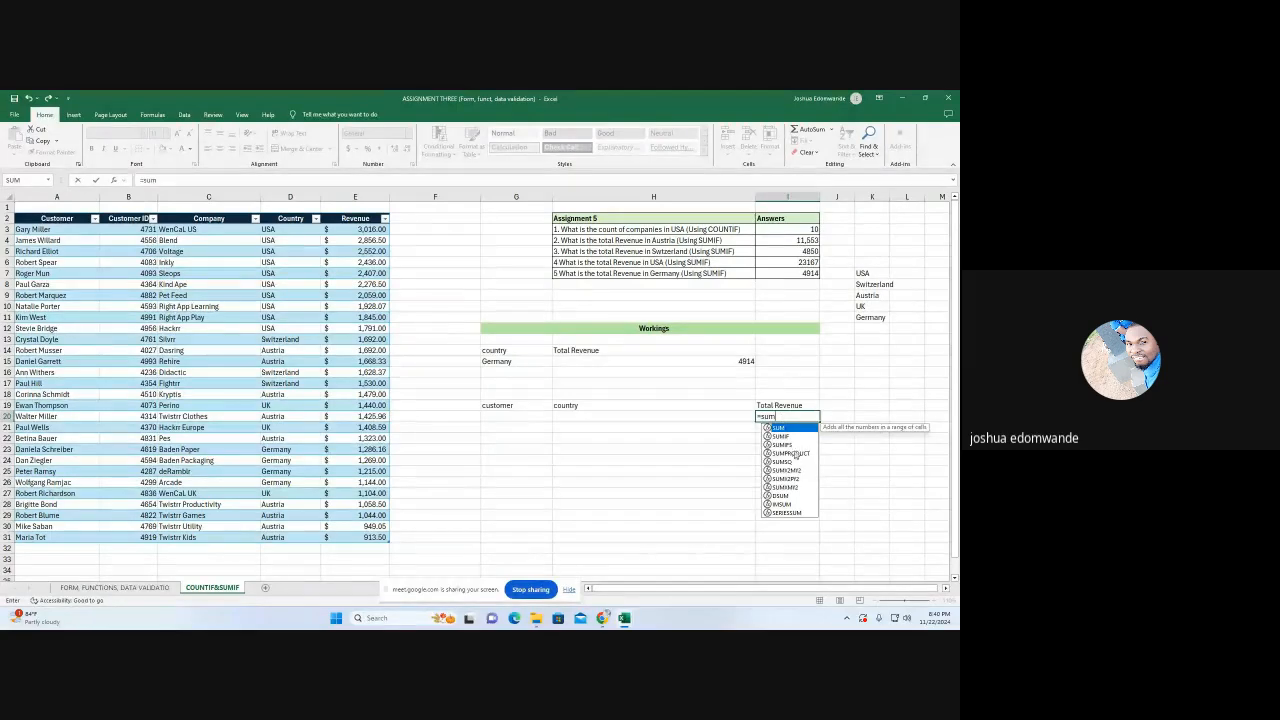
double_click(790, 444)
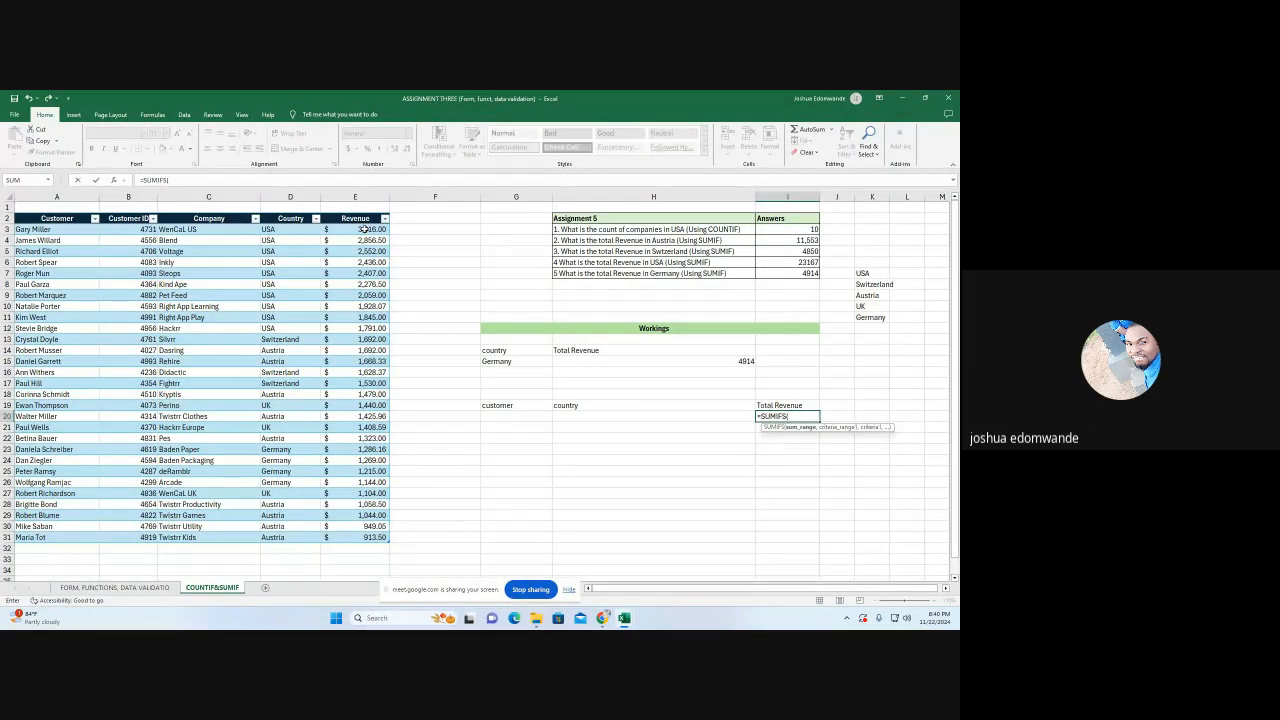
drag(363, 229, 363, 537)
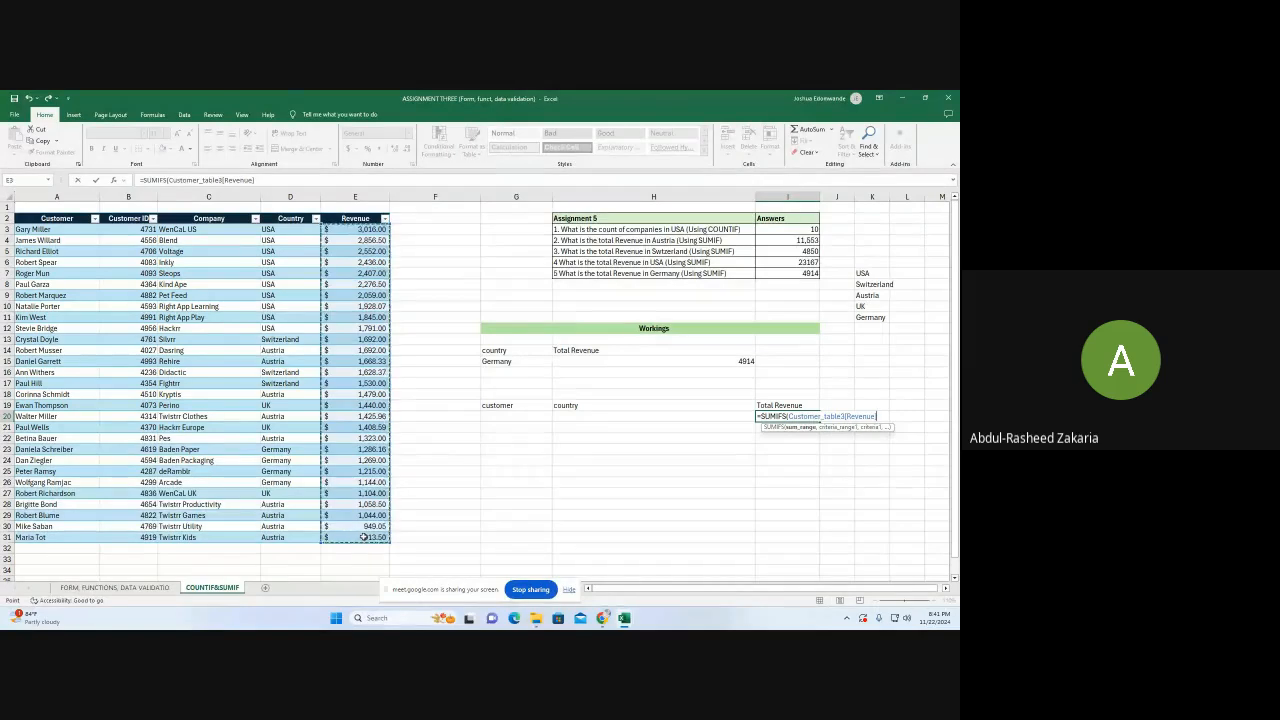
text(,)
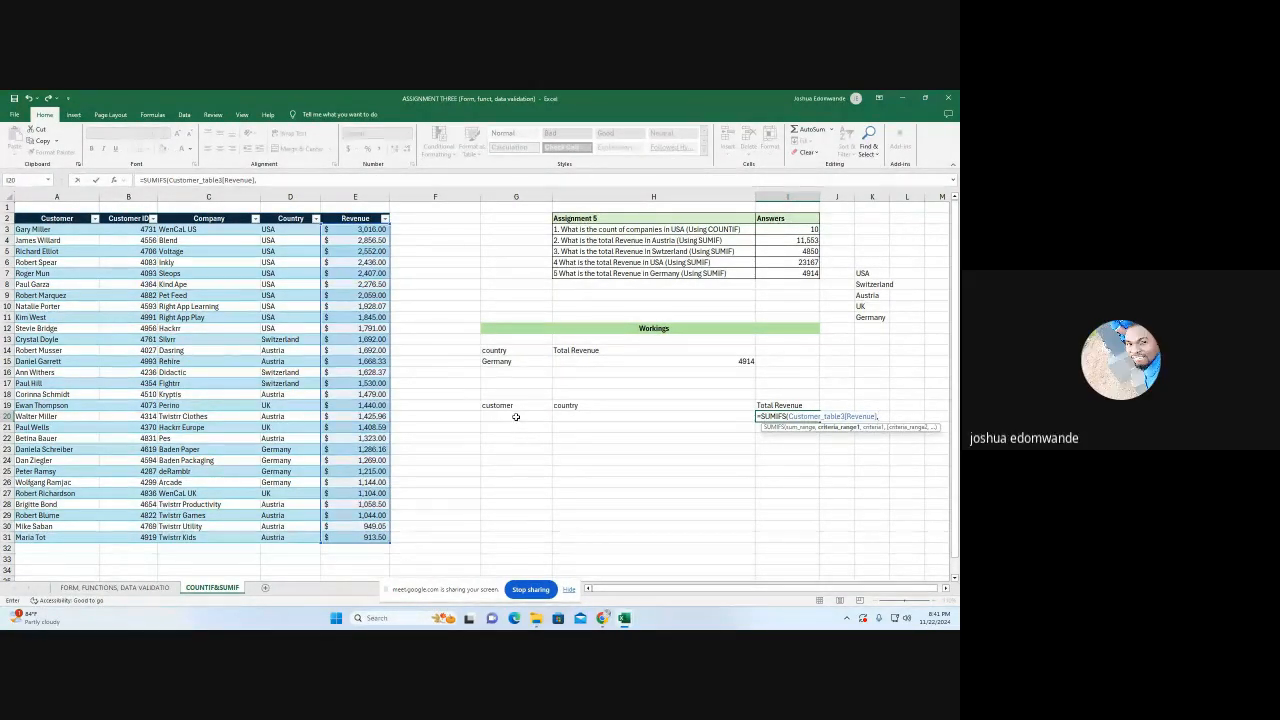
click(515, 416)
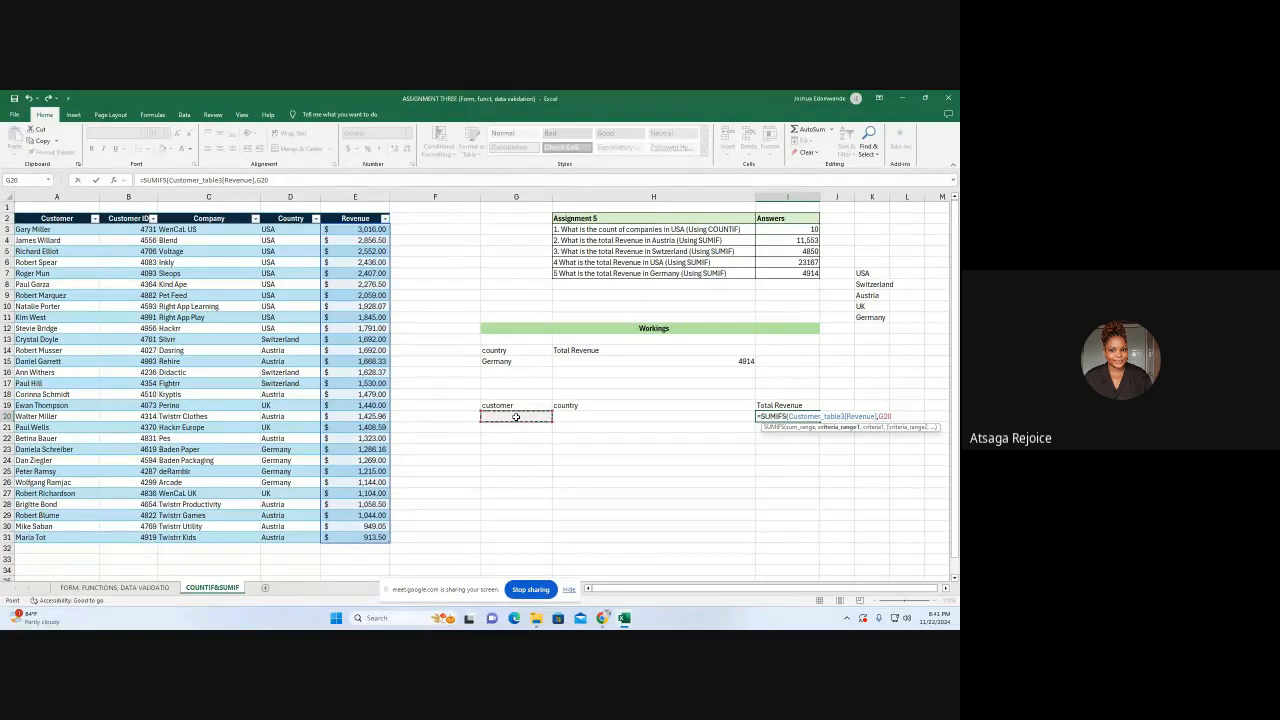
text(,)
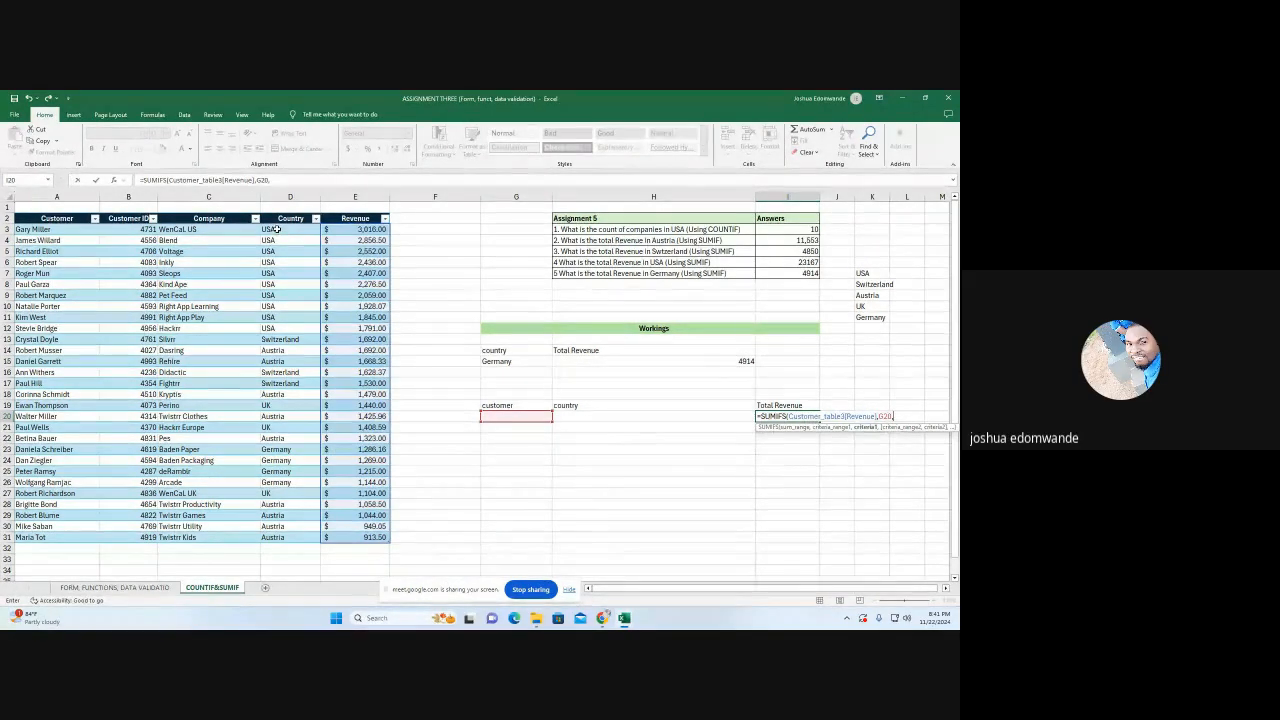
drag(277, 233, 276, 536)
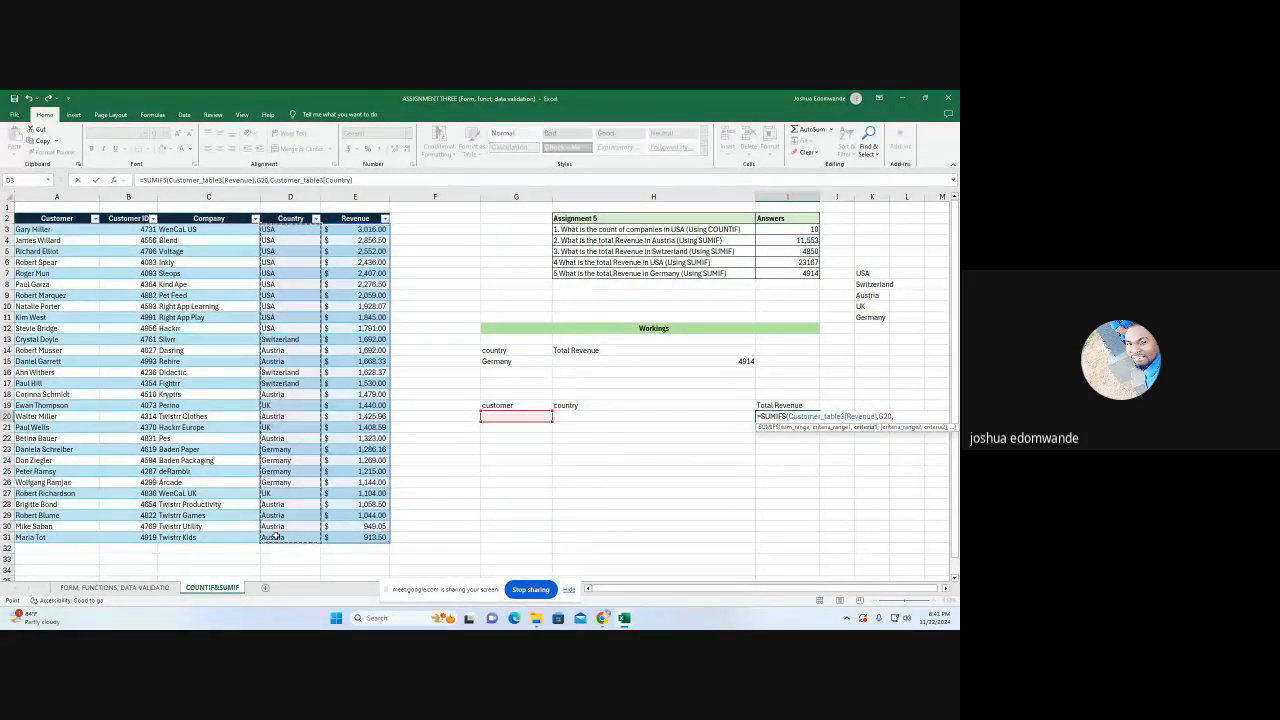
click(903, 416)
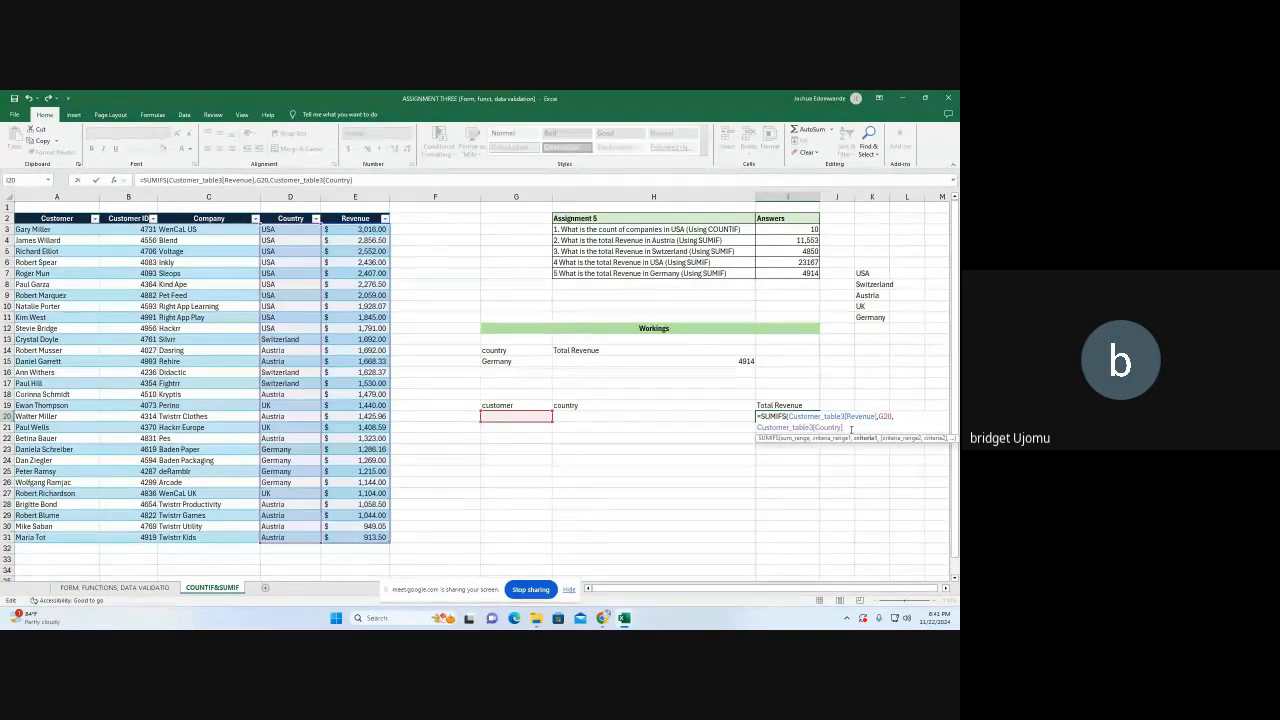
text(,)
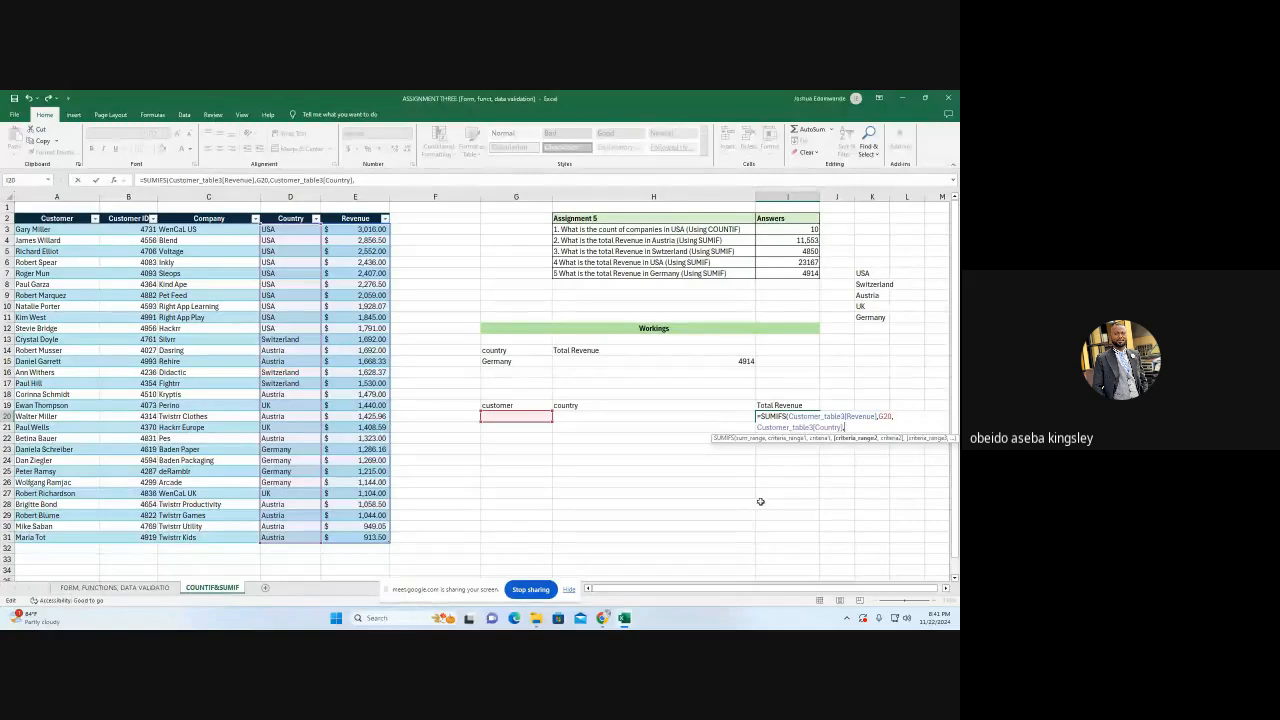
click(611, 418)
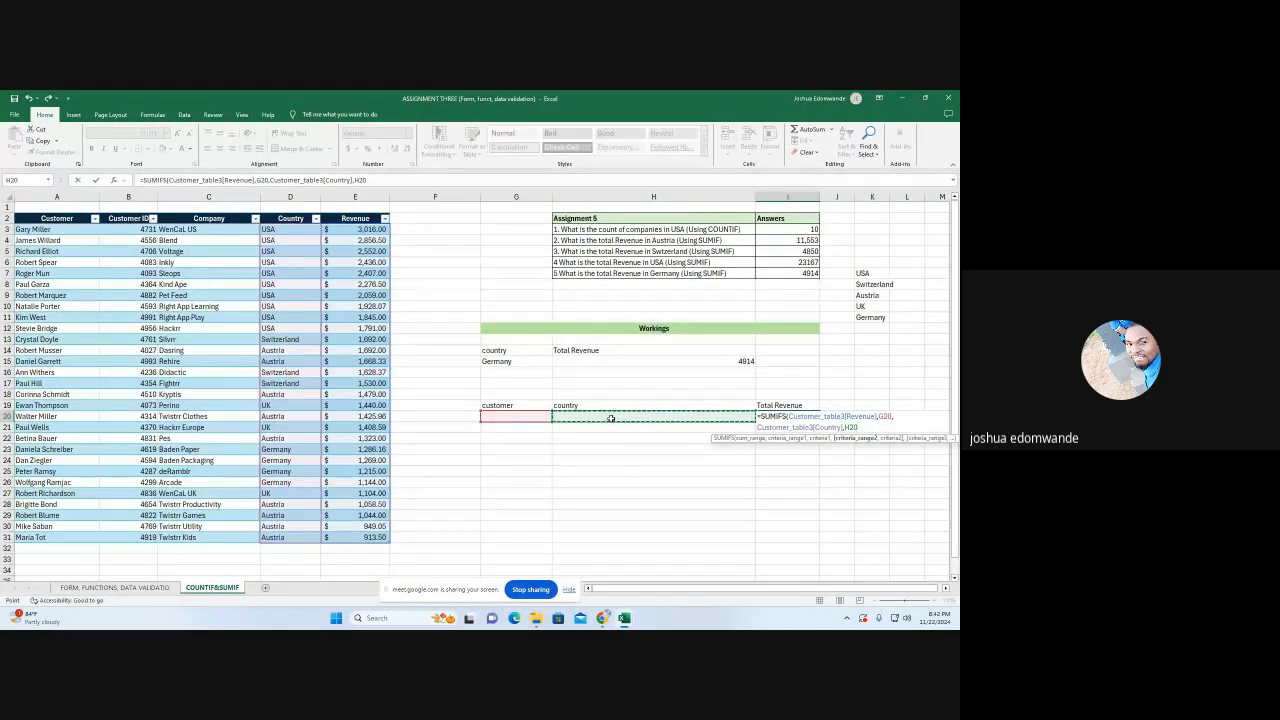
text())
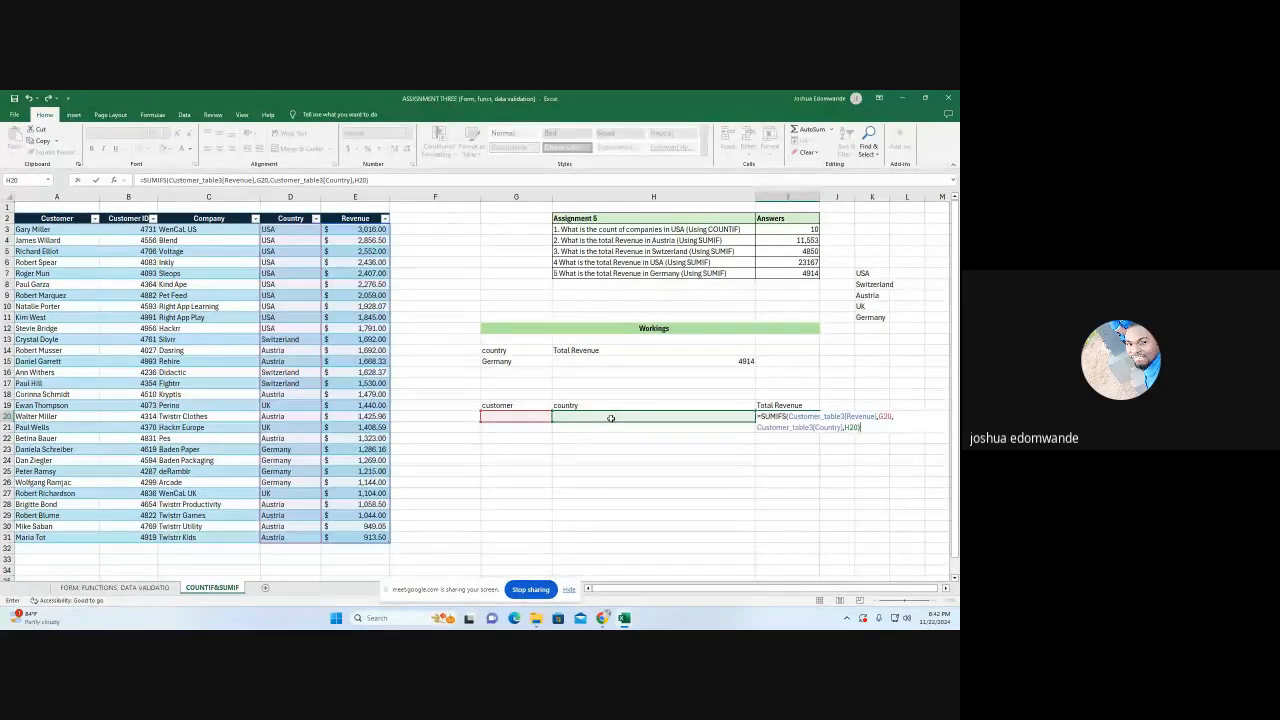
key(Return)
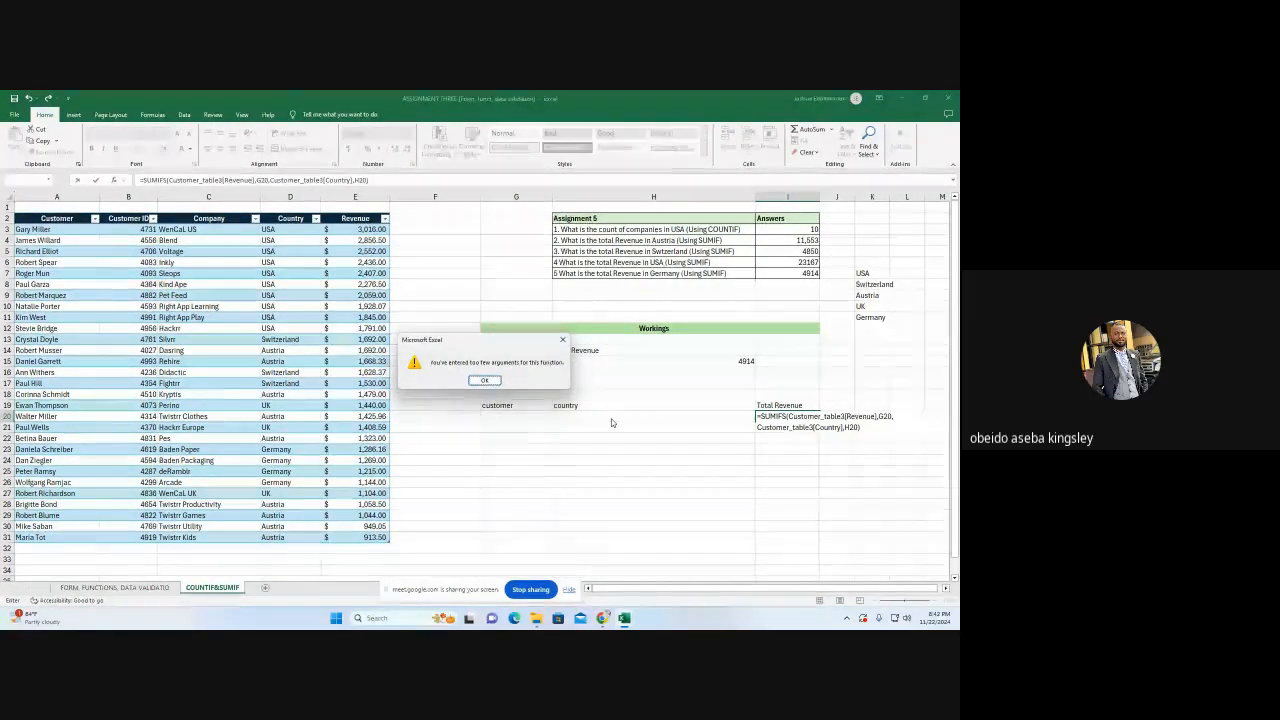
click(484, 381)
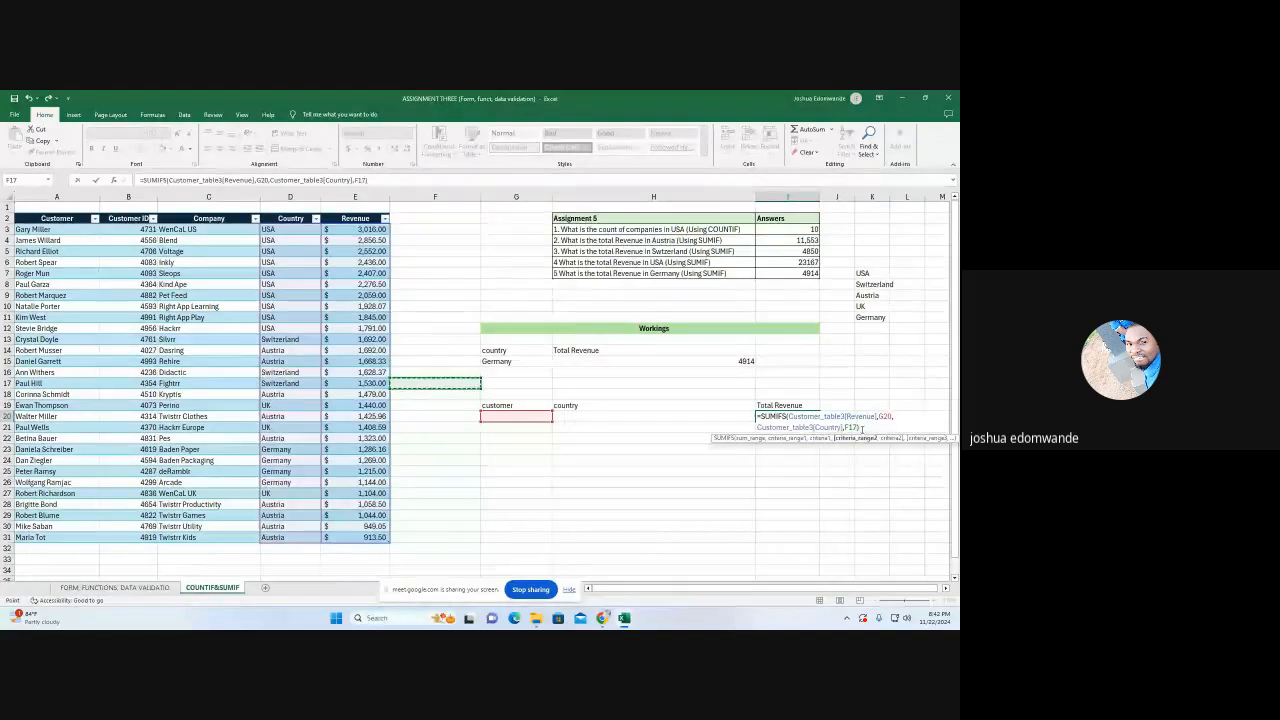
Erase the faulty SUMIFS formula and its arguments from I20
click(465, 383)
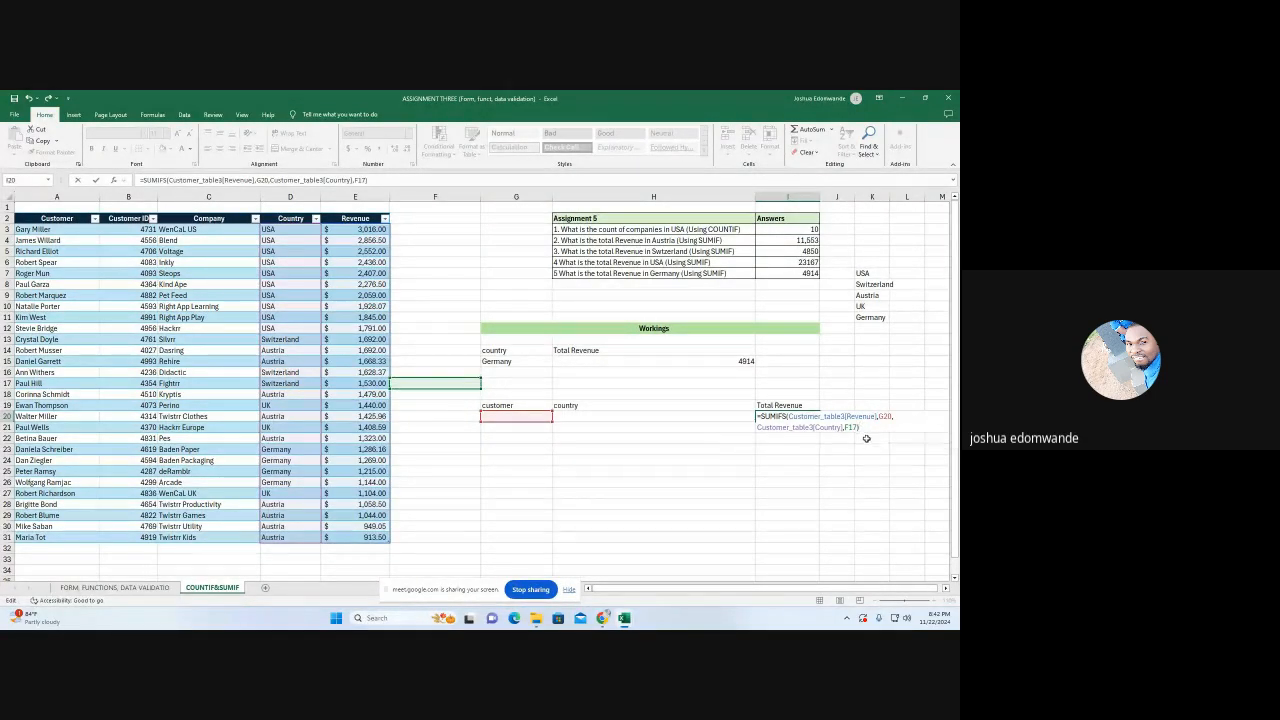
key(BackSpace)
key(BackSpace)
key(BackSpace)
key(BackSpace)
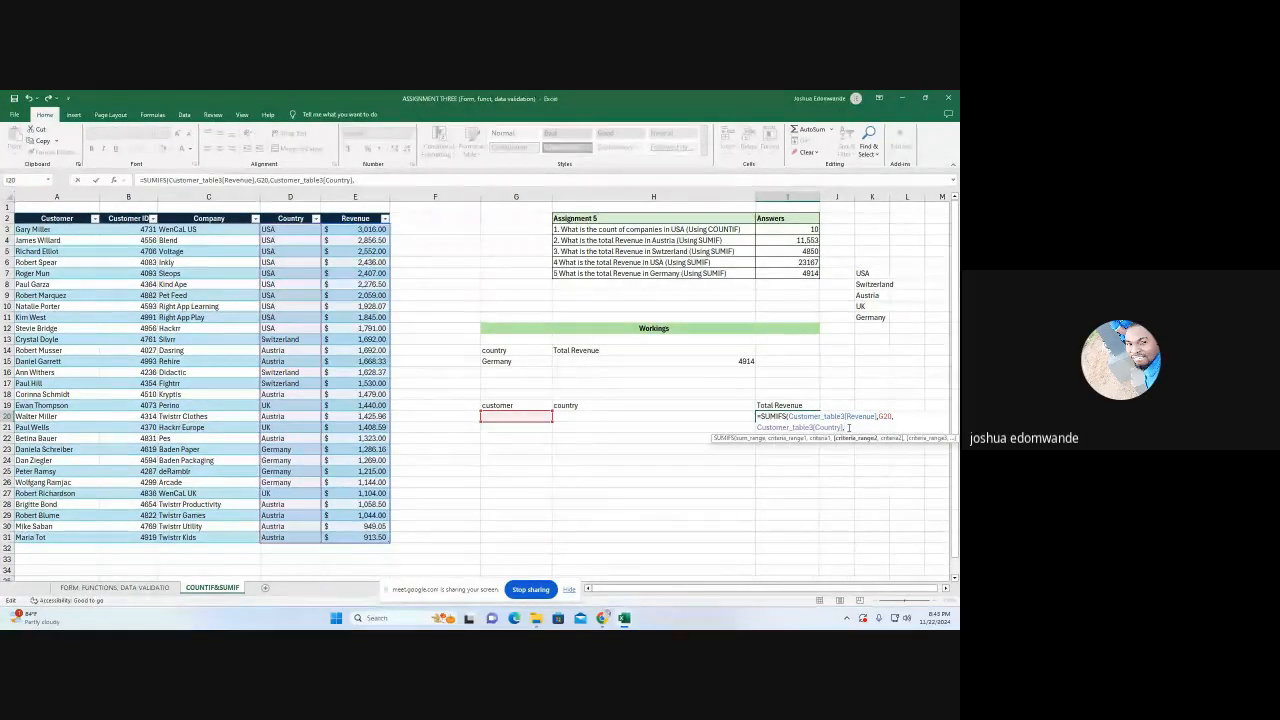
key(BackSpace)
key(BackSpace)
key(BackSpace)
key(BackSpace)
key(BackSpace)
key(BackSpace)
key(BackSpace)
key(BackSpace)
key(BackSpace)
key(BackSpace)
key(BackSpace)
key(BackSpace)
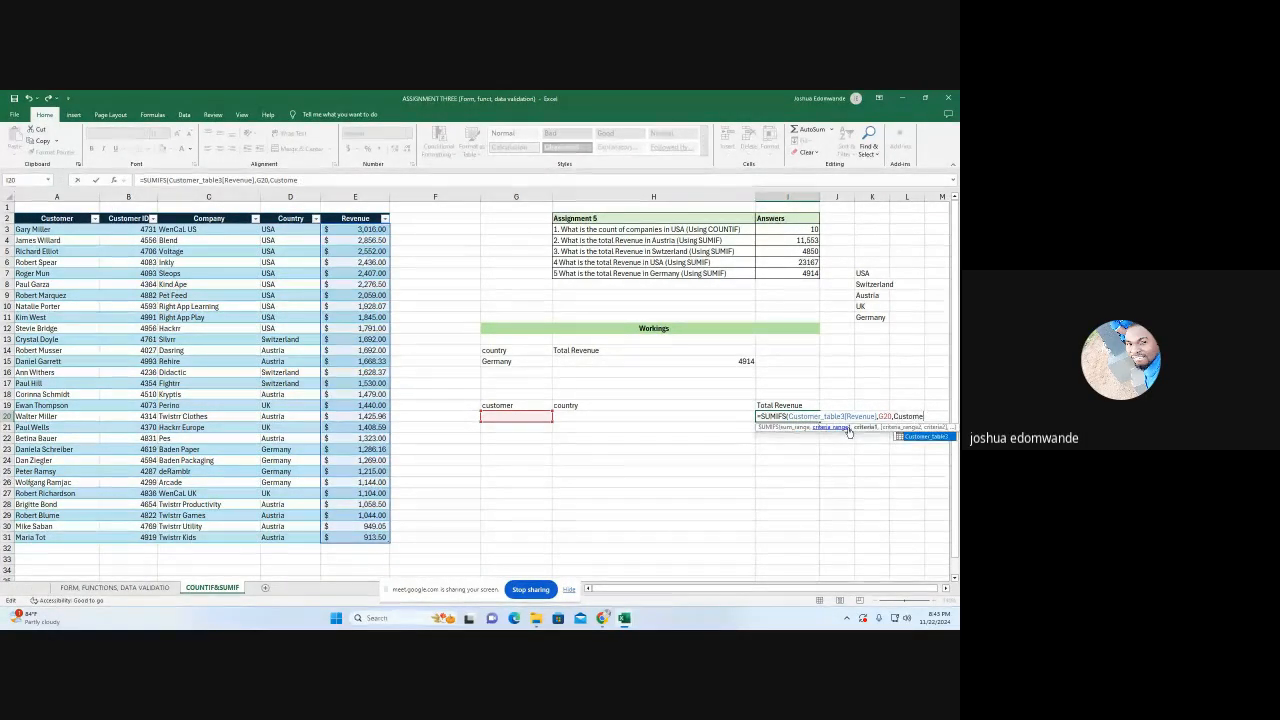
key(BackSpace)
key(BackSpace)
key(BackSpace)
key(BackSpace)
key(BackSpace)
key(BackSpace)
key(BackSpace)
key(BackSpace)
key(BackSpace)
key(BackSpace)
key(BackSpace)
key(BackSpace)
key(BackSpace)
key(BackSpace)
key(BackSpace)
key(BackSpace)
key(BackSpace)
key(BackSpace)
key(BackSpace)
key(BackSpace)
key(BackSpace)
key(BackSpace)
key(BackSpace)
key(BackSpace)
key(BackSpace)
key(BackSpace)
key(BackSpace)
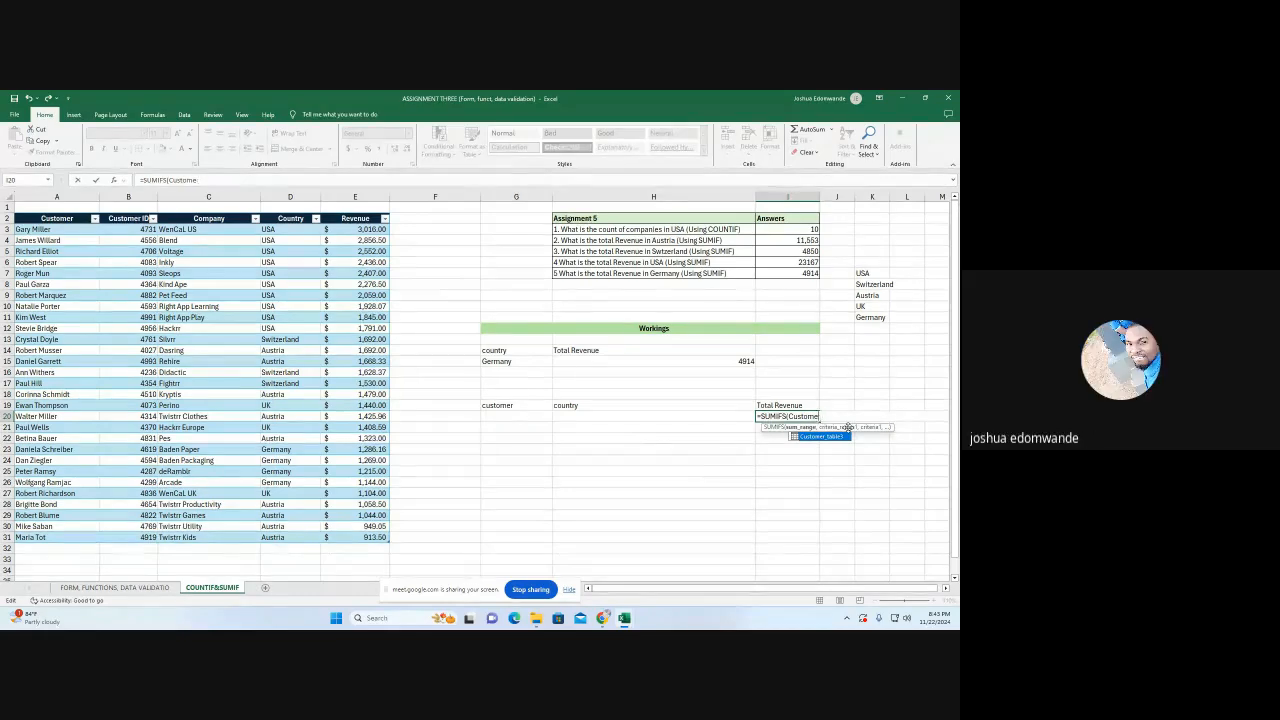
key(BackSpace)
key(BackSpace)
key(BackSpace)
key(BackSpace)
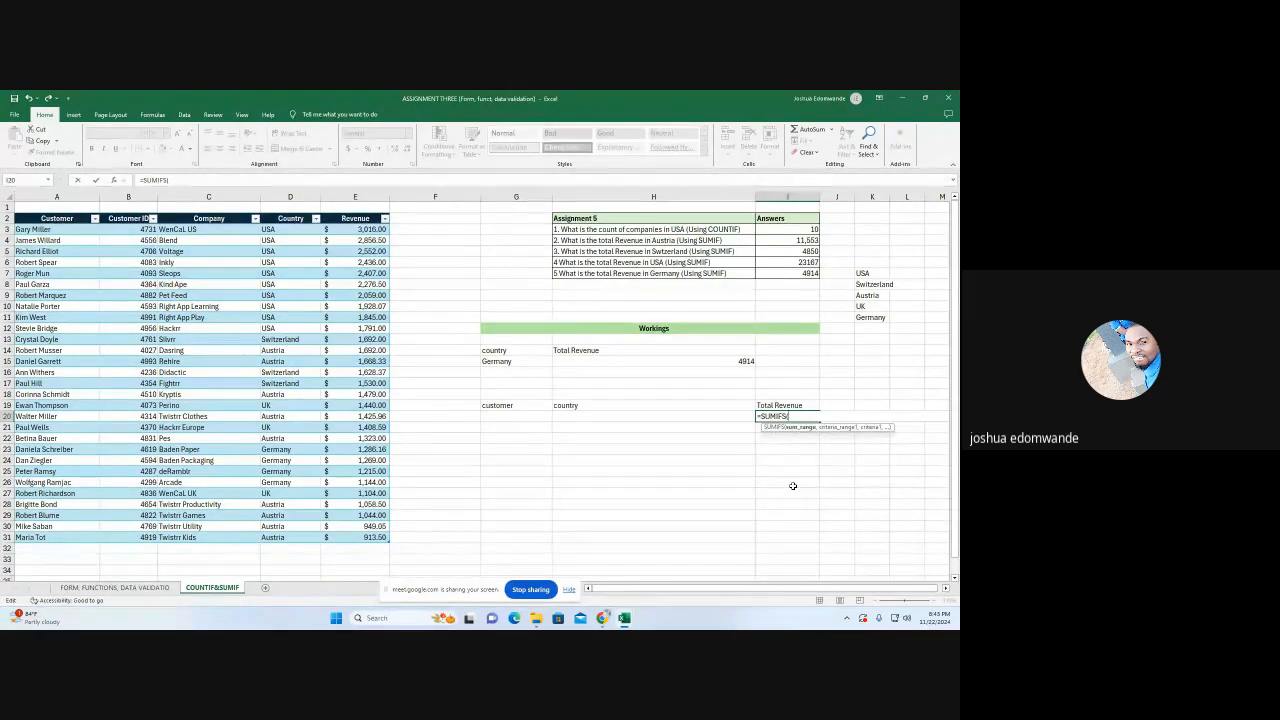
key(BackSpace)
key(BackSpace)
key(BackSpace)
key(BackSpace)
key(BackSpace)
key(BackSpace)
key(BackSpace)
key(BackSpace)
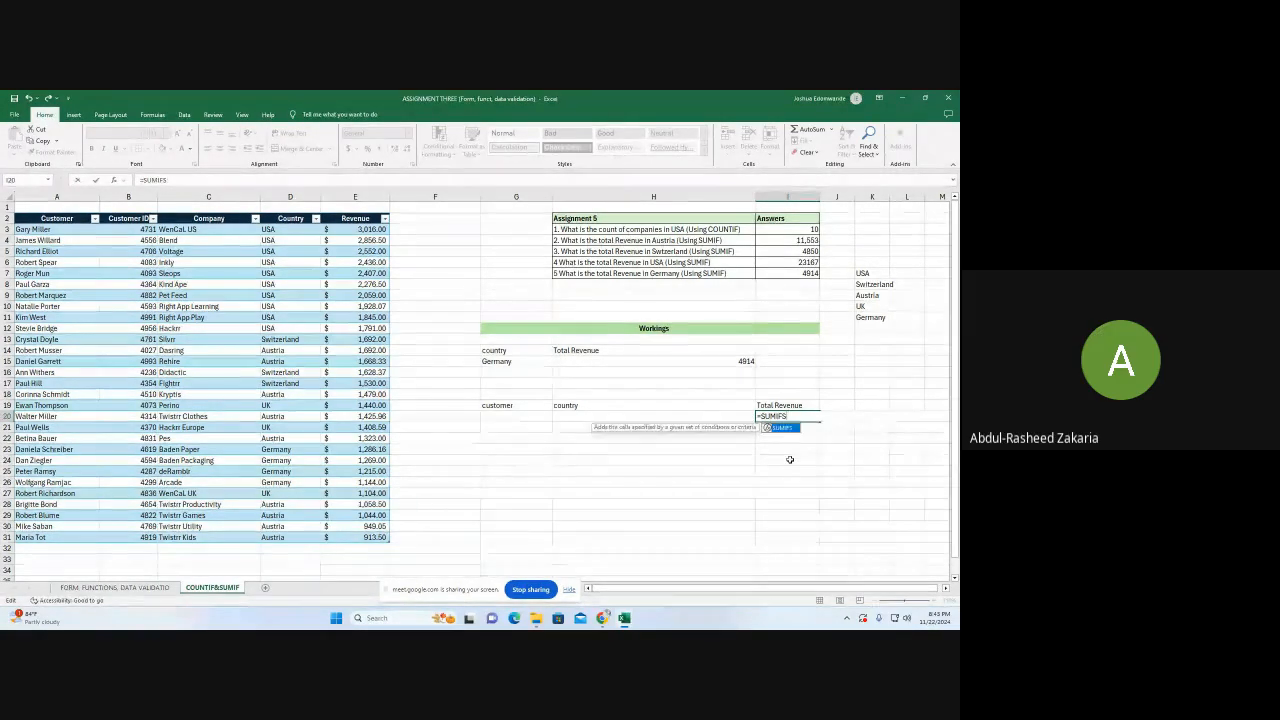
Start a SUMIFS formula in I20 that sums Customer_table3[Revenue] where Customer_table3[Customer] matches G20
text(=)
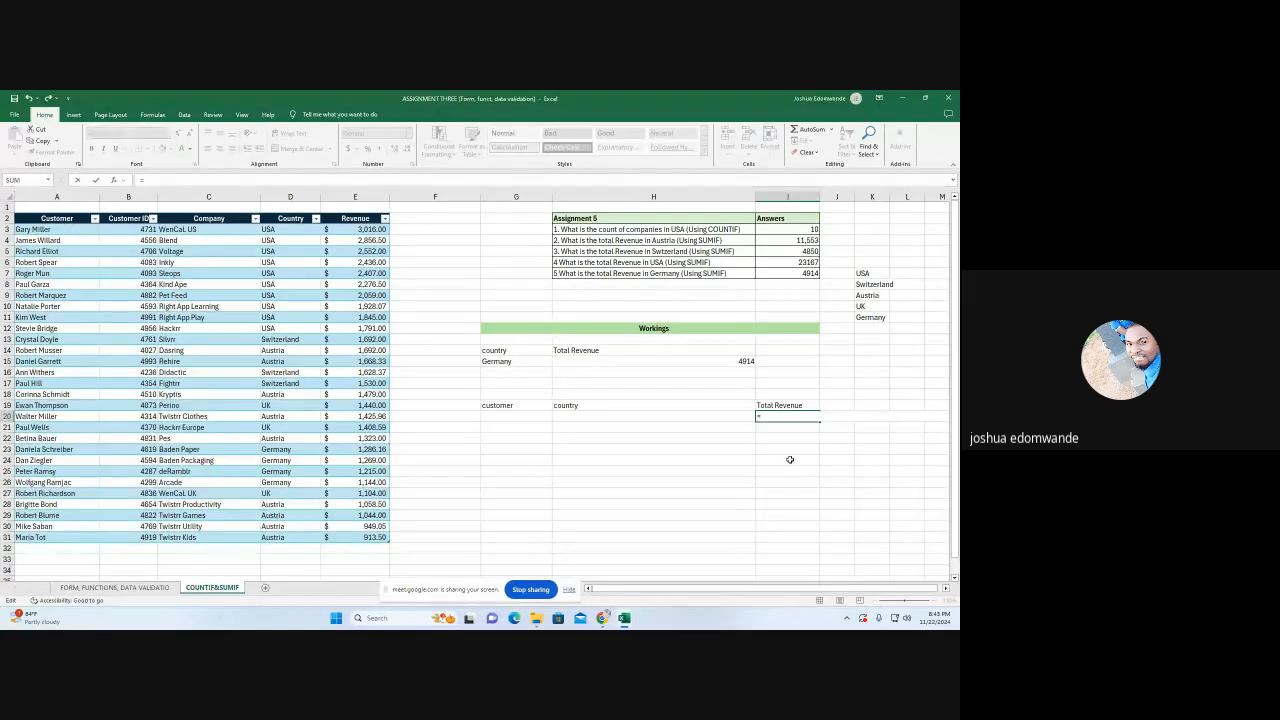
text(sum)
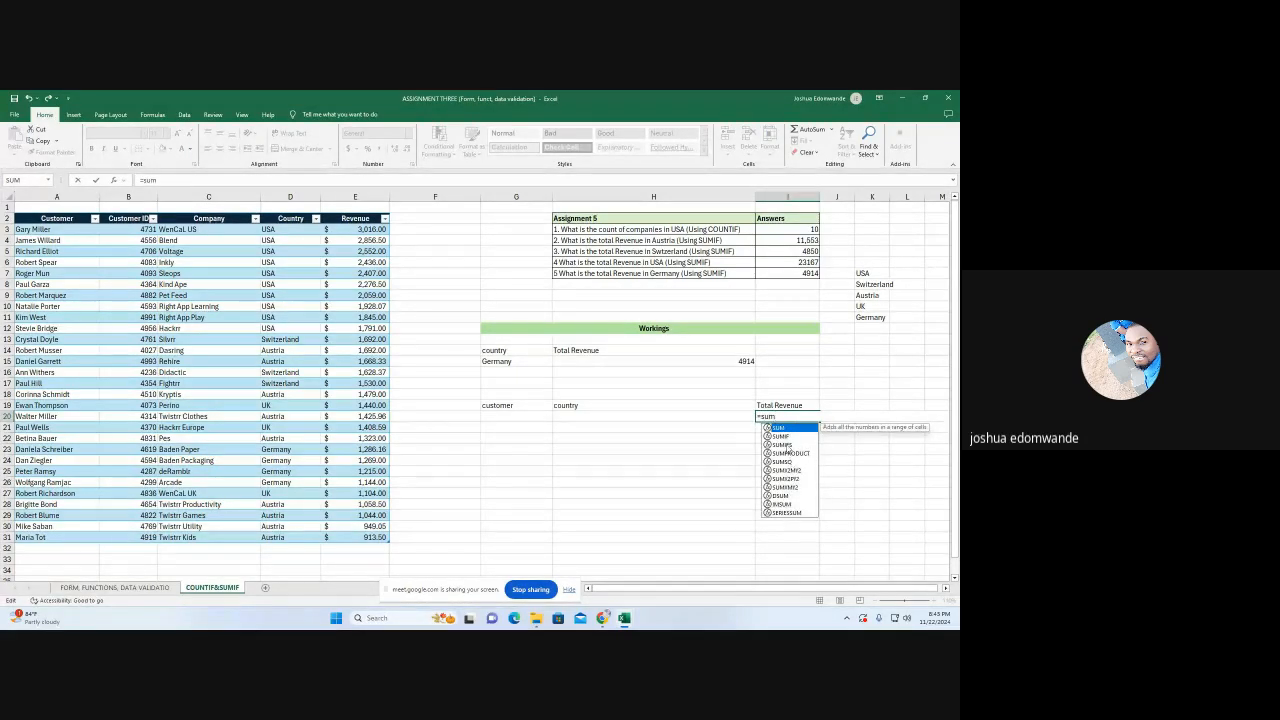
double_click(787, 445)
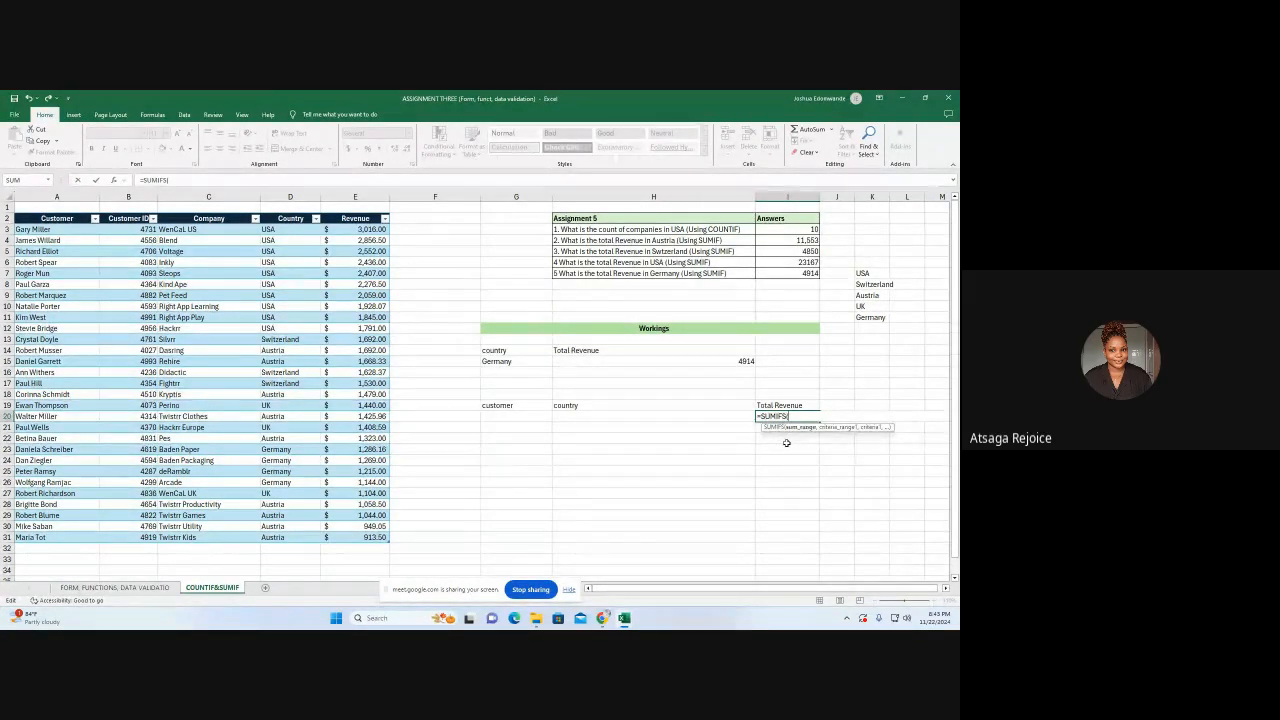
drag(355, 229, 356, 536)
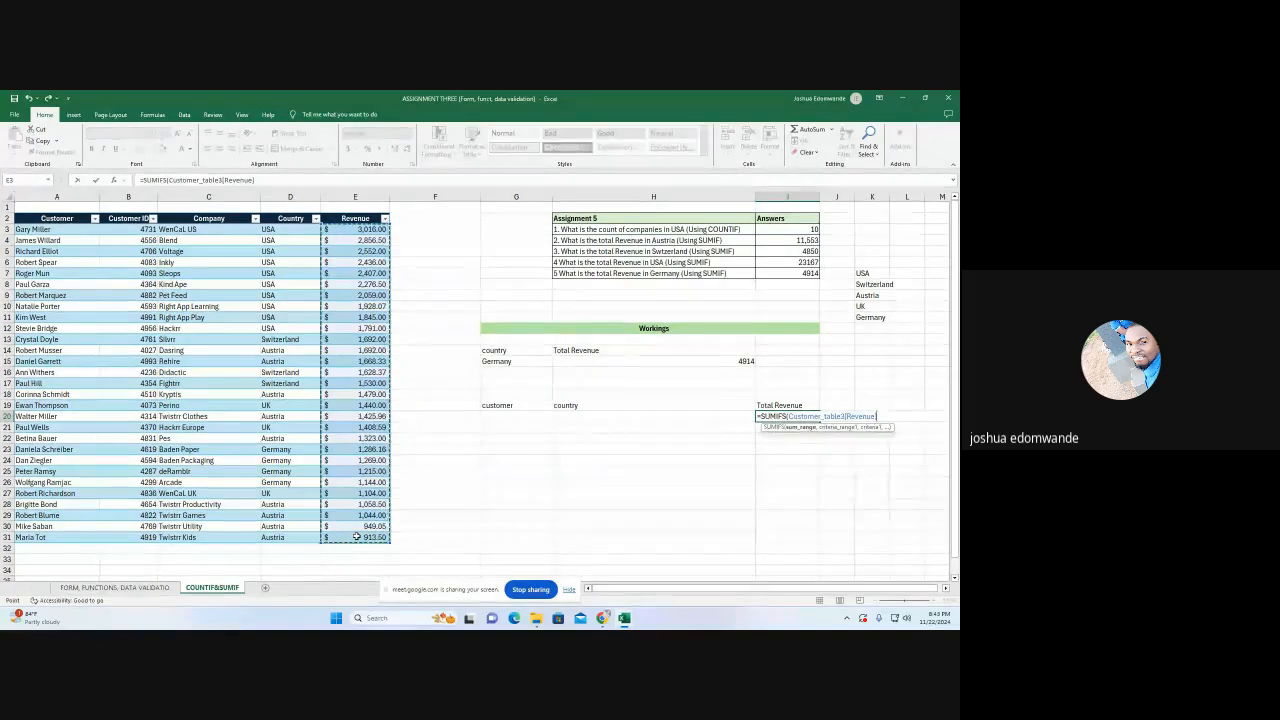
text(,)
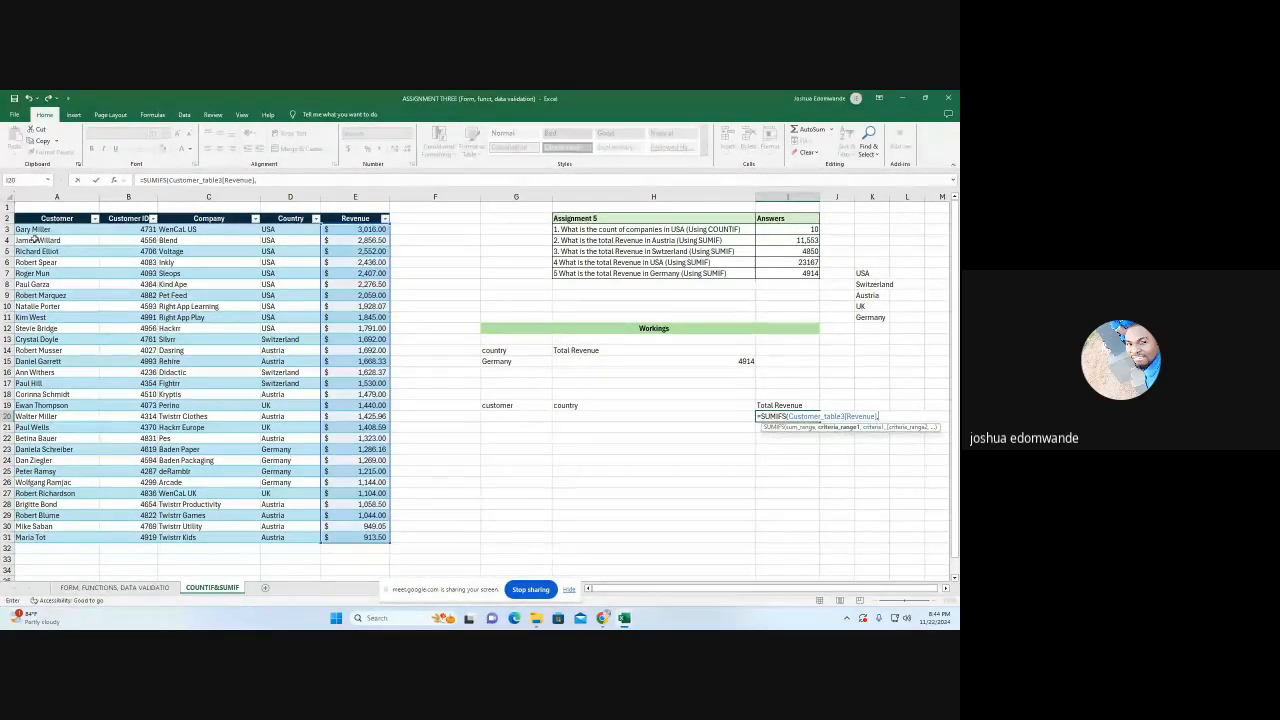
drag(35, 229, 39, 537)
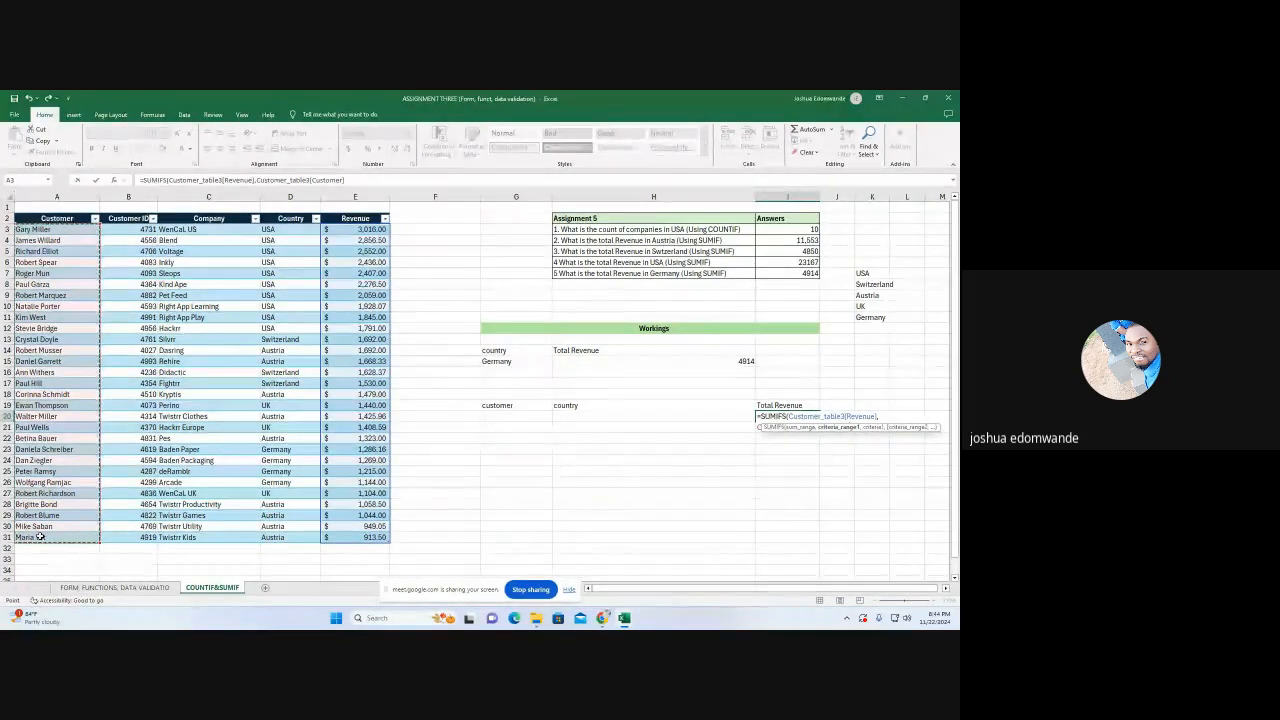
text(,)
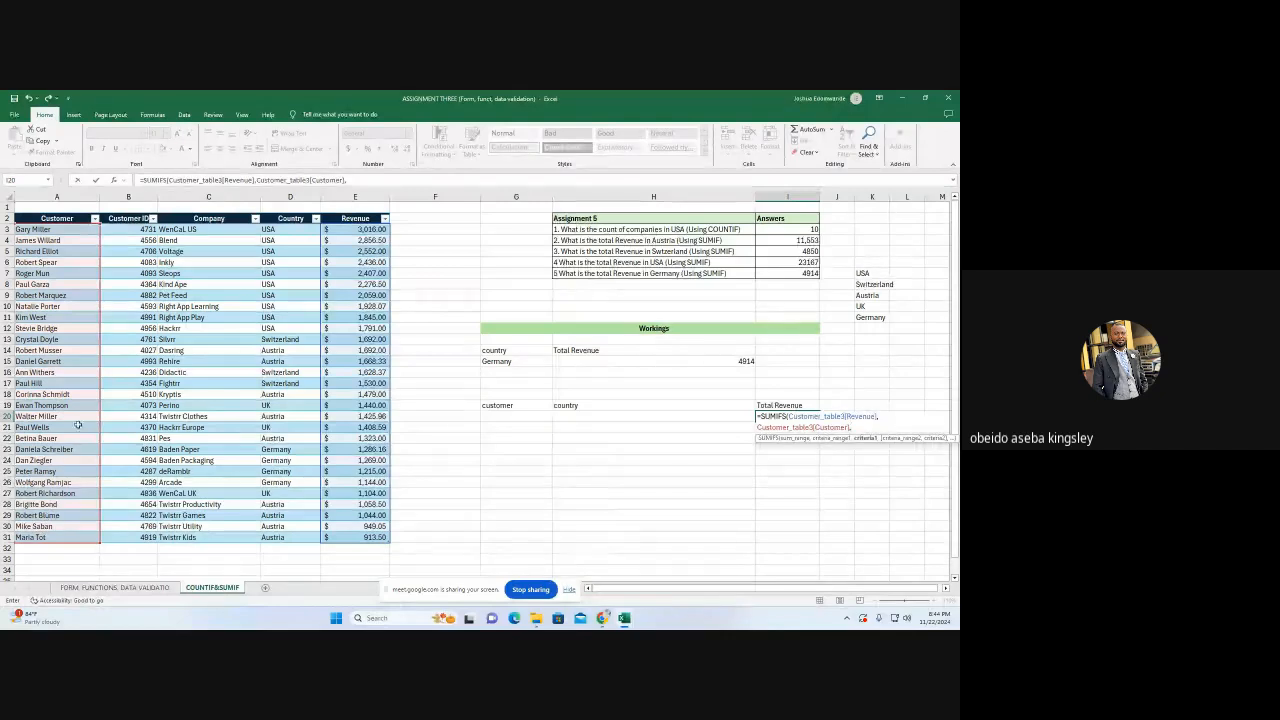
click(511, 417)
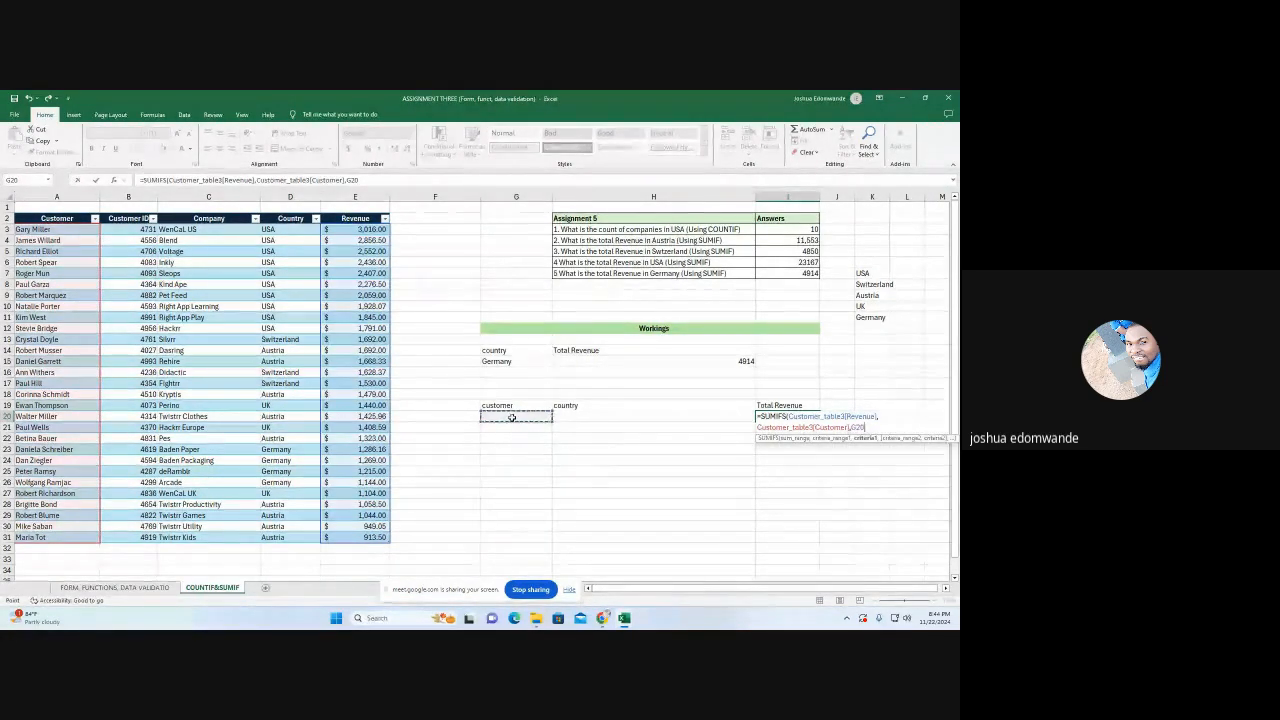
text(,)
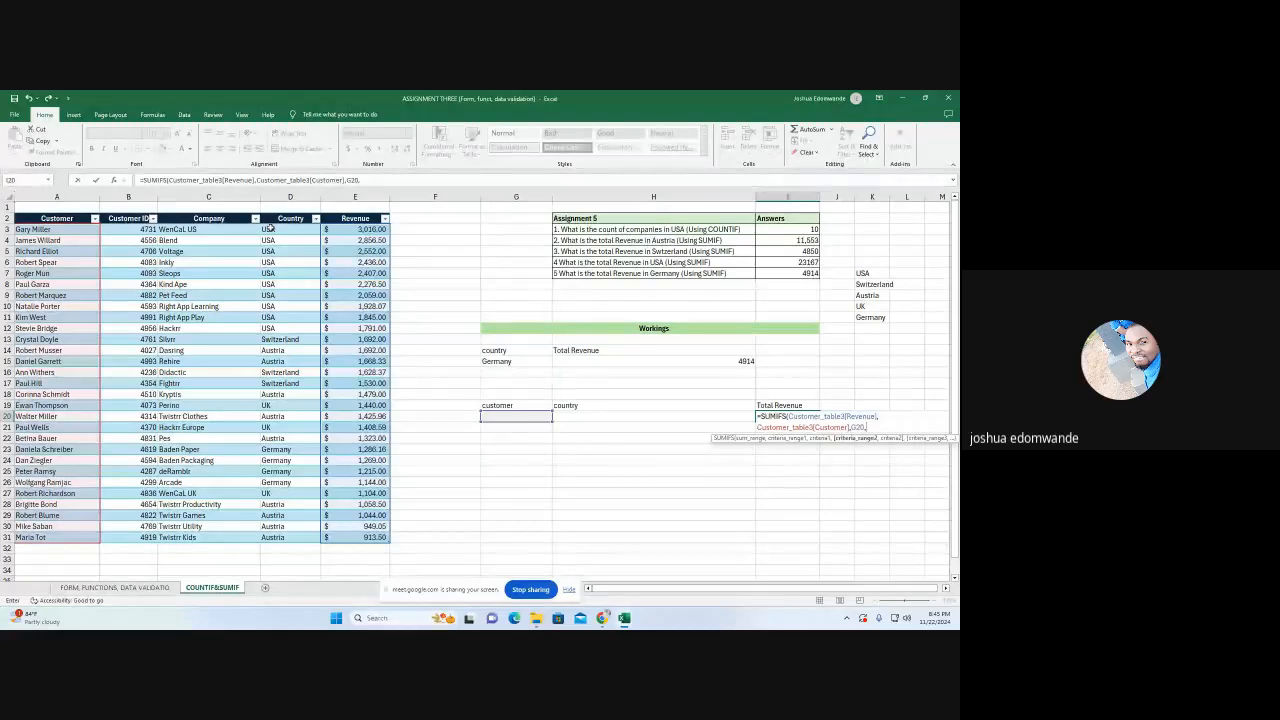
Complete the SUMIFS formula in I20 with Customer_table3[Country] as the second criteria range and H20 as its criterion
drag(270, 229, 271, 535)
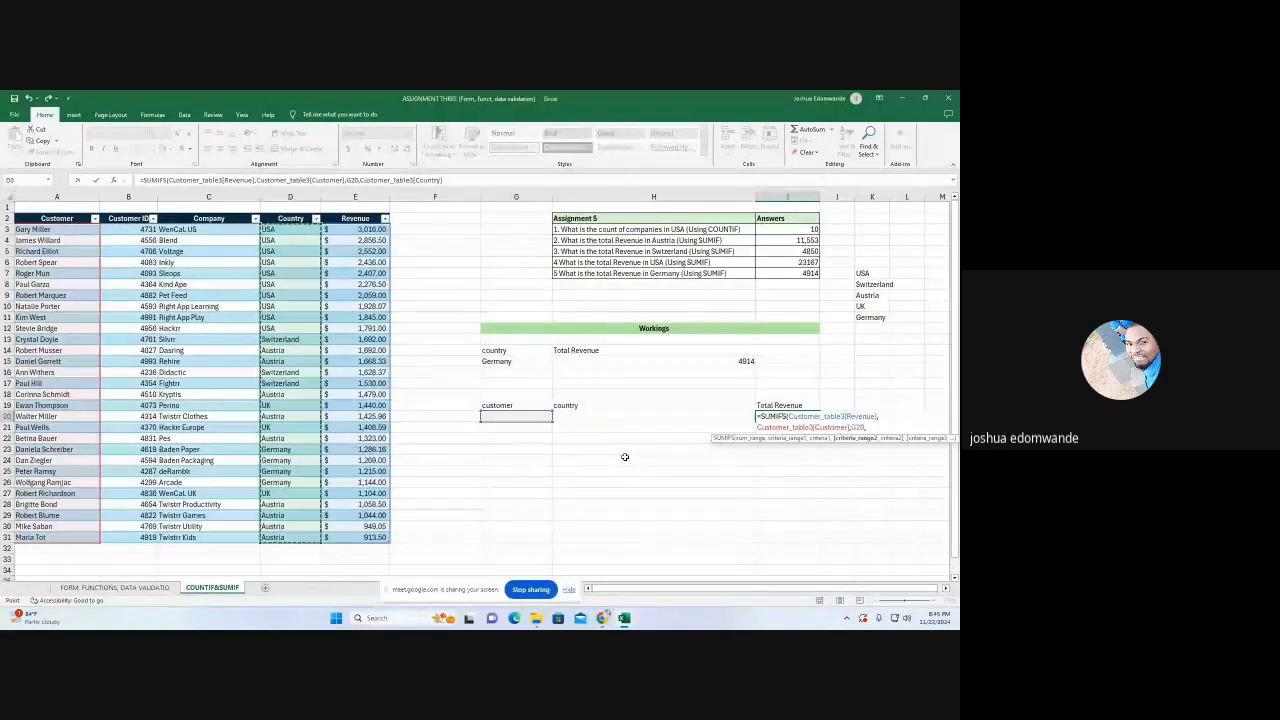
text(,)
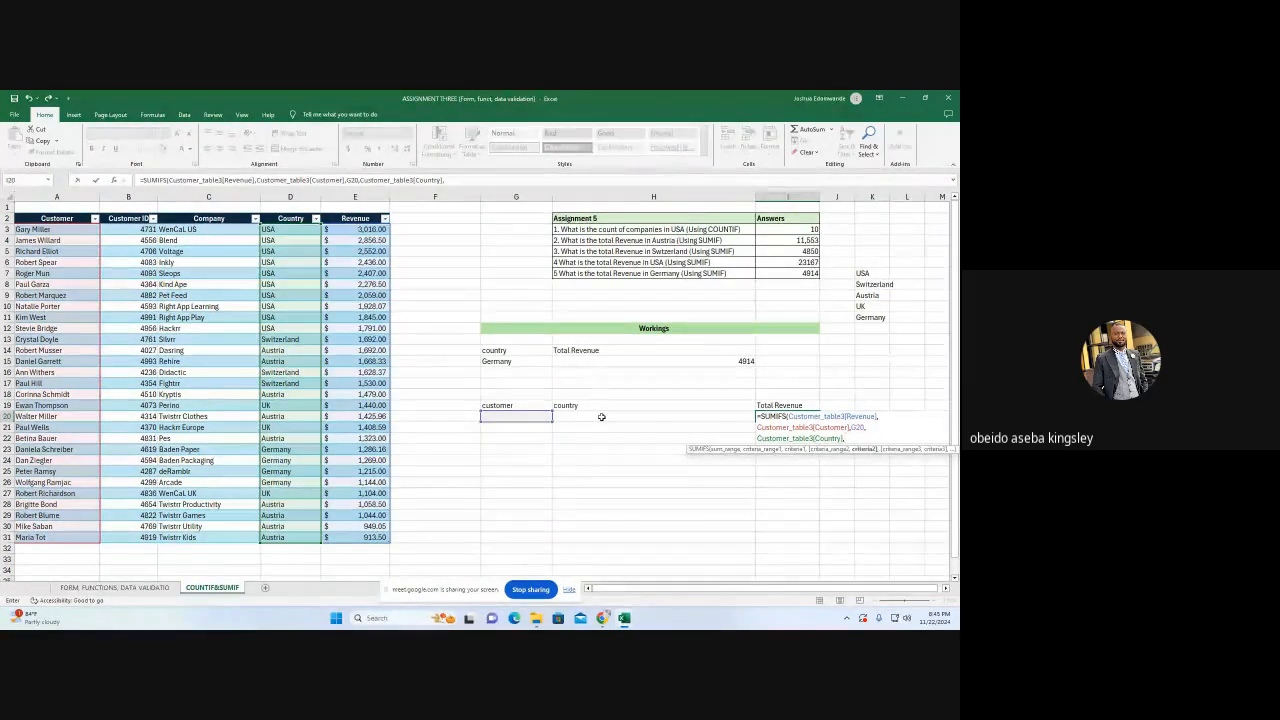
click(601, 416)
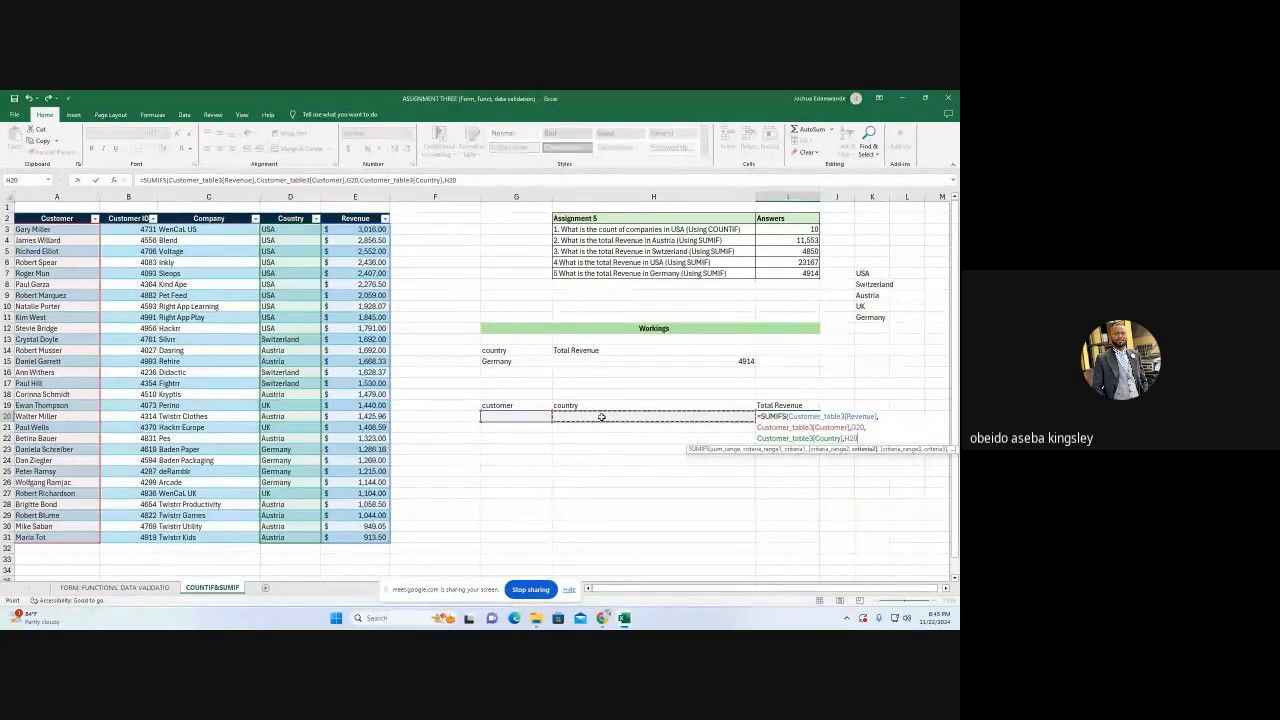
text())
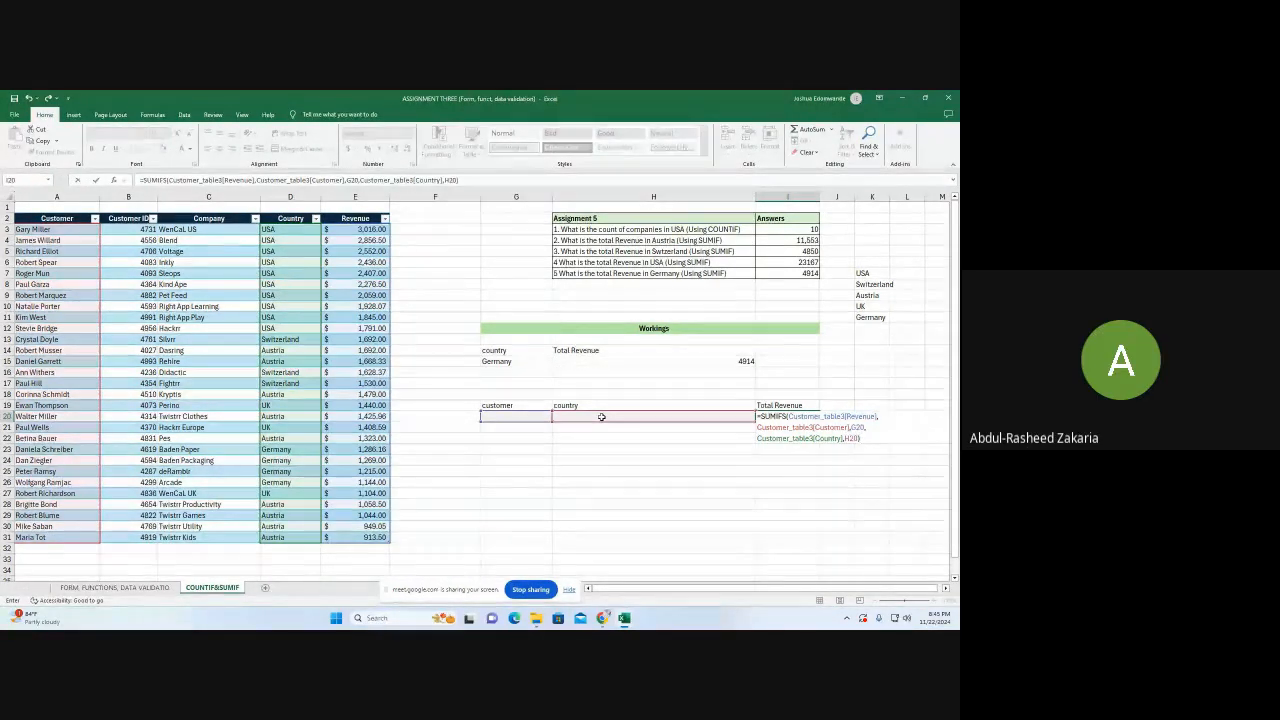
key(Return)
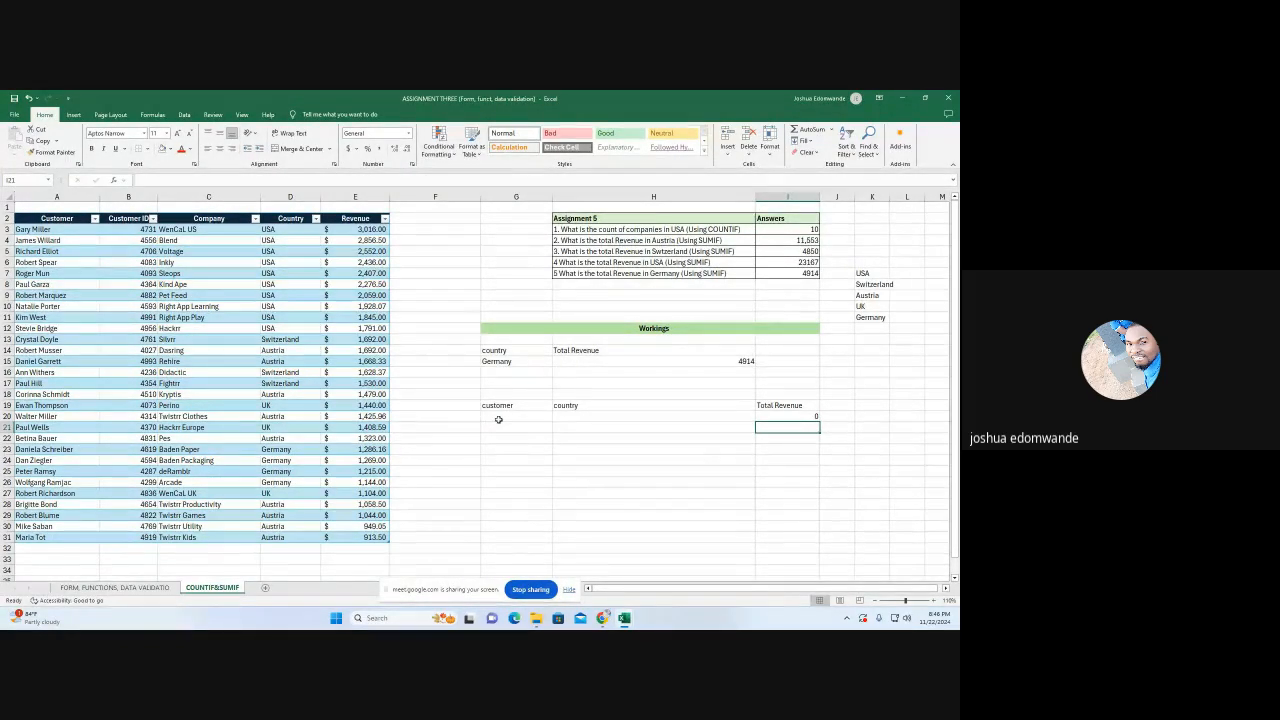
Add a List data validation to G20 with source =$A$3:$A$31 and browse its customer choices
click(498, 418)
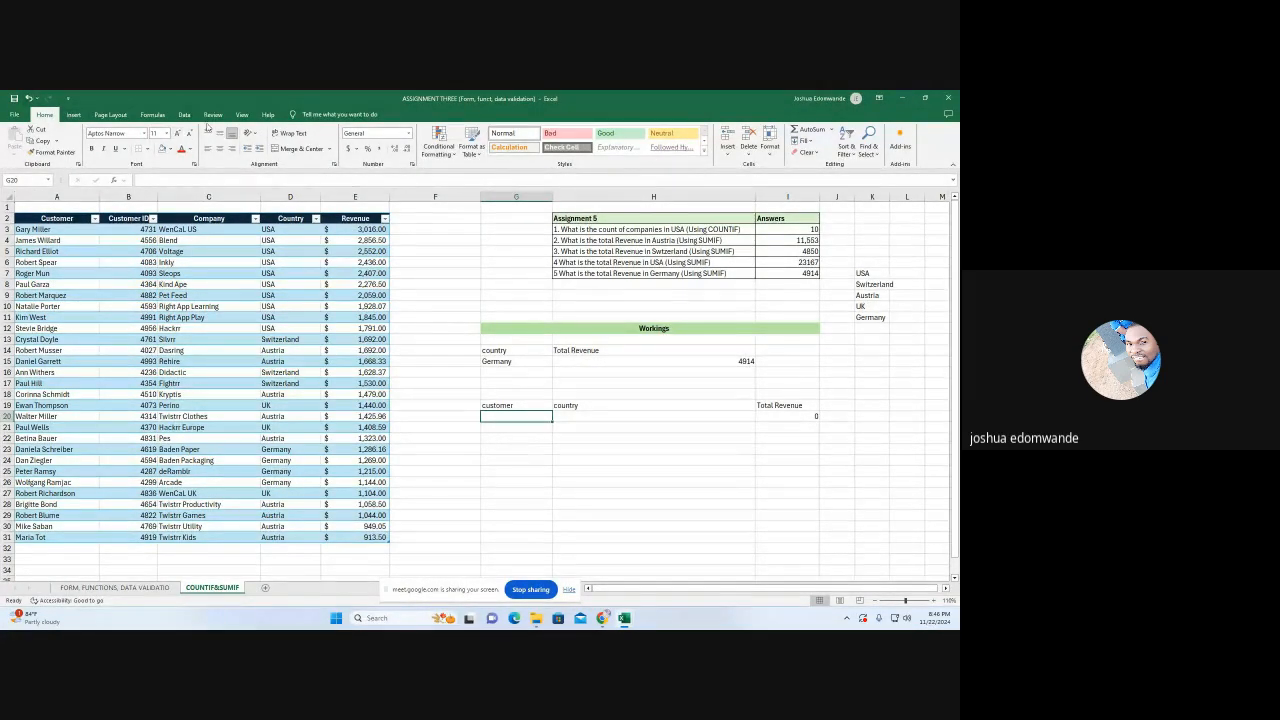
click(184, 114)
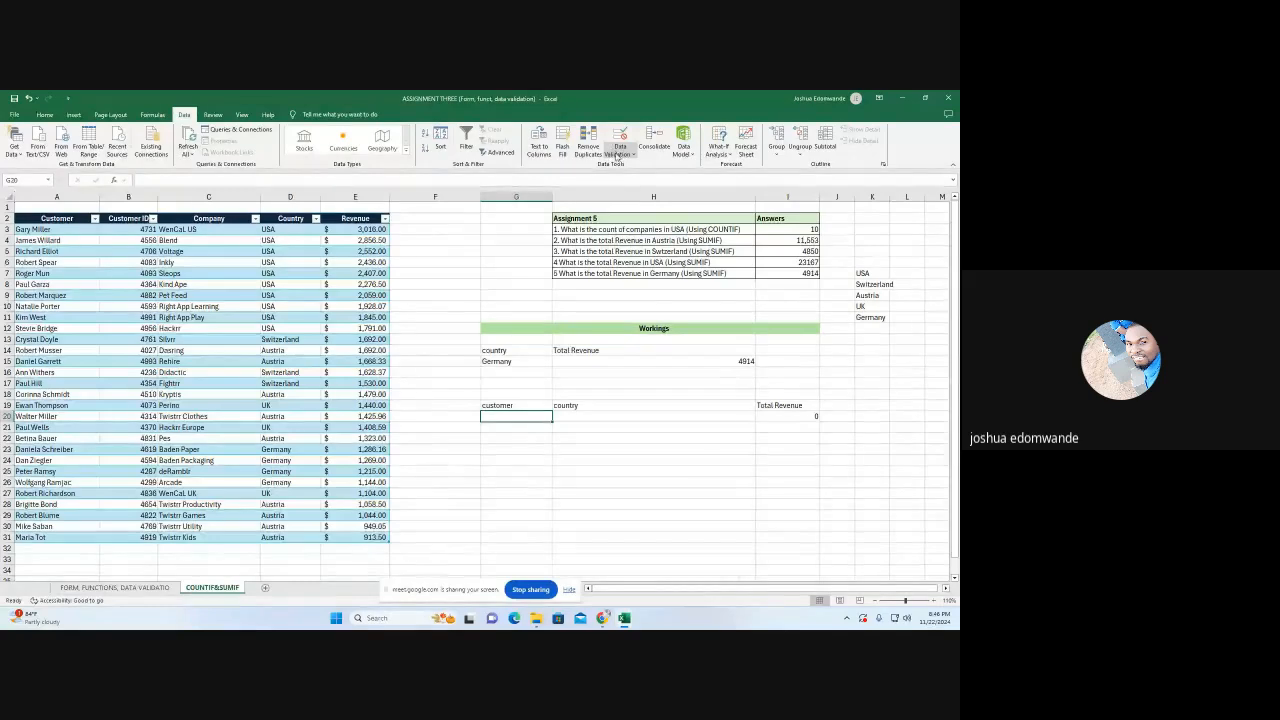
click(618, 155)
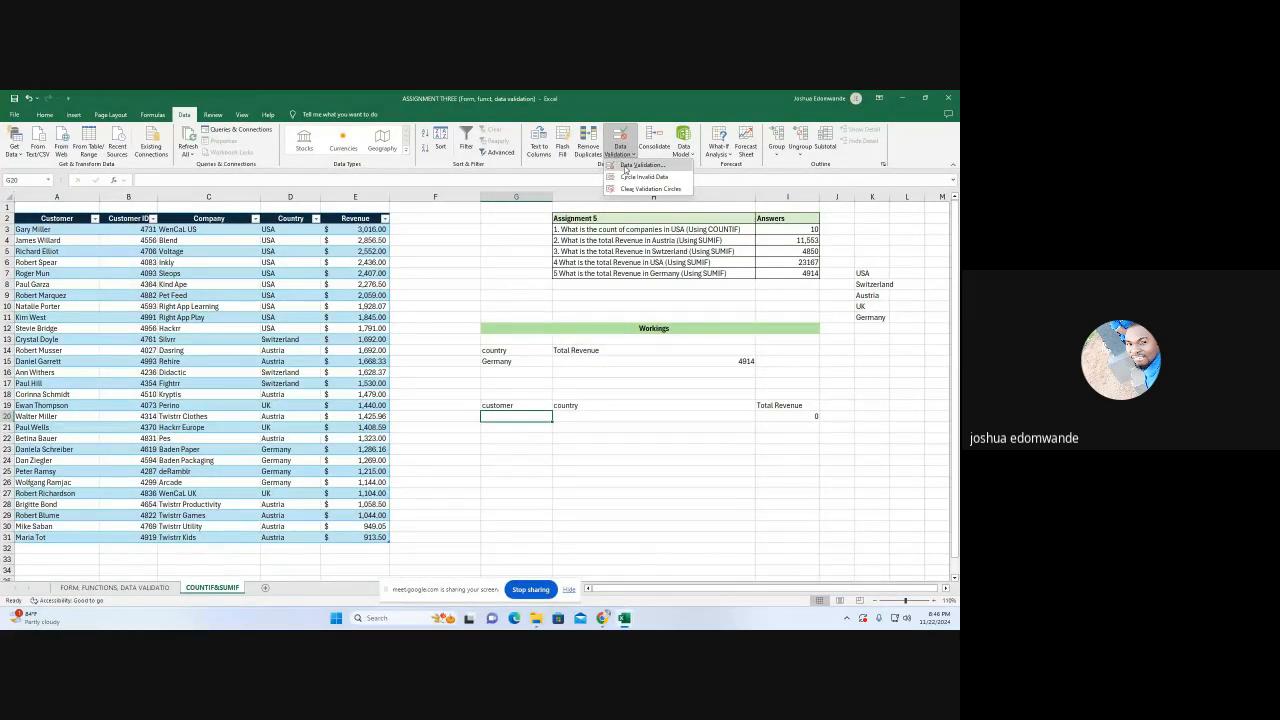
click(630, 166)
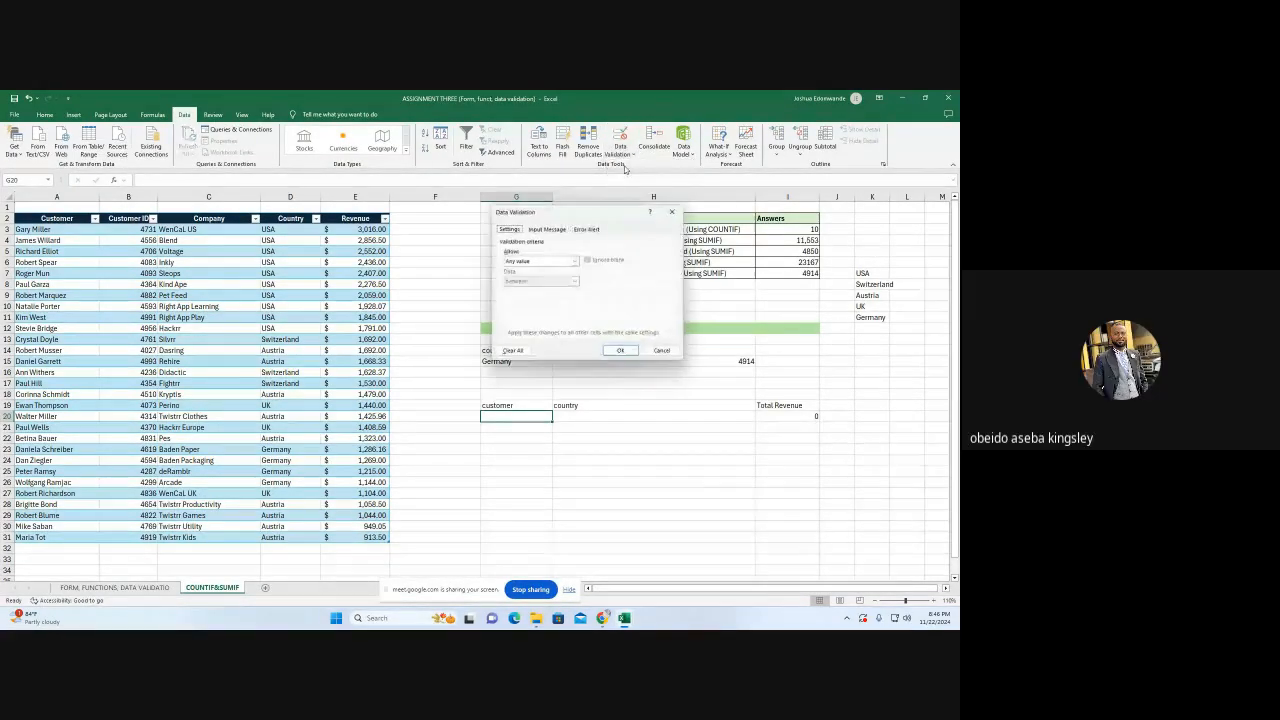
click(576, 261)
click(527, 294)
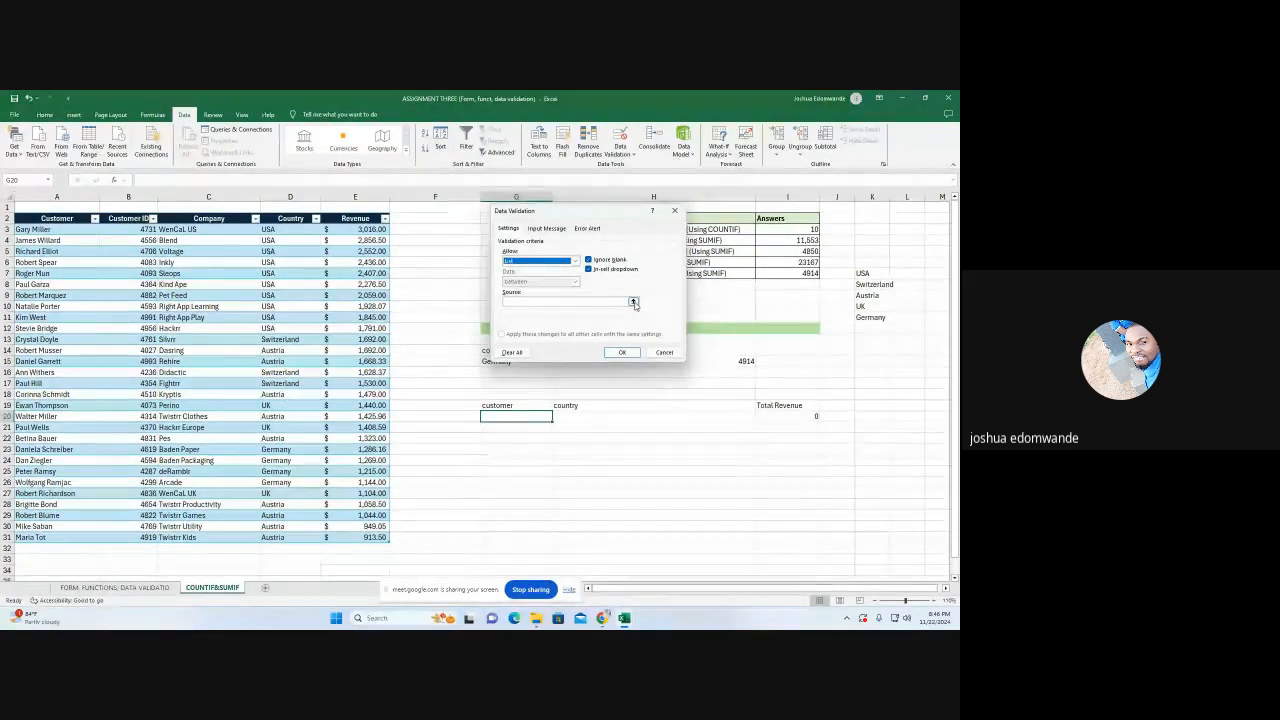
click(633, 303)
drag(40, 229, 30, 537)
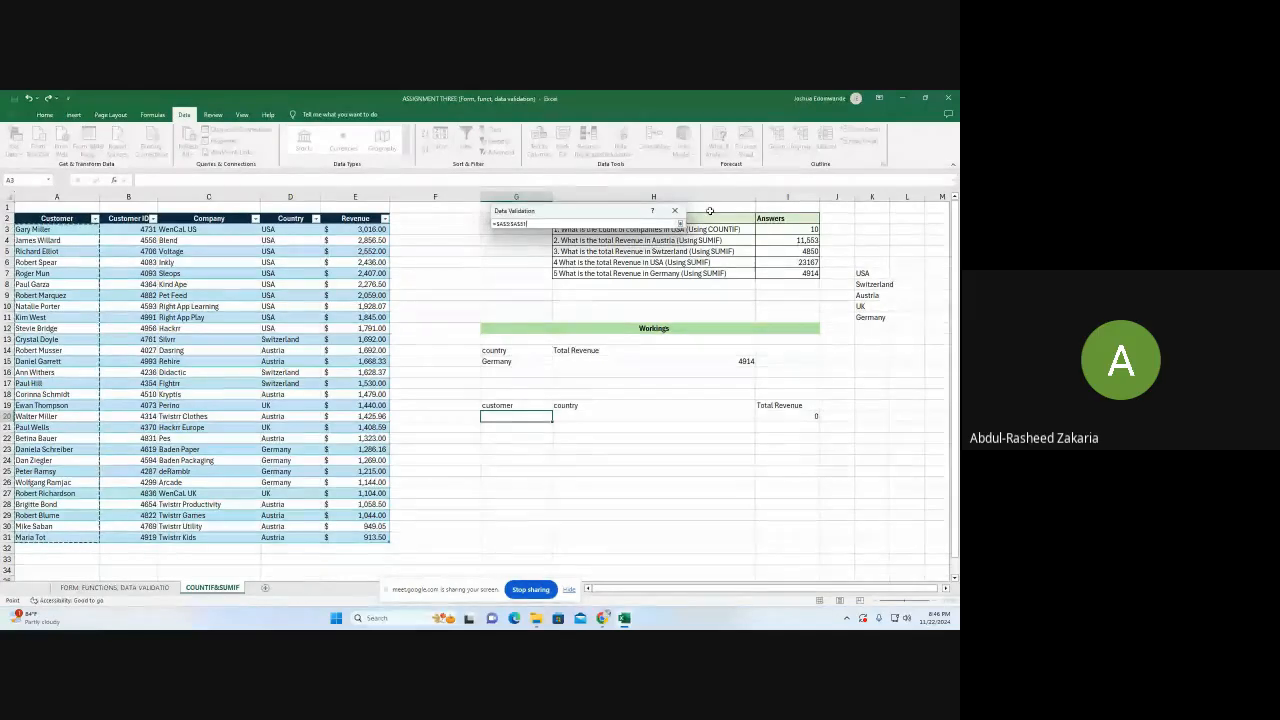
click(680, 223)
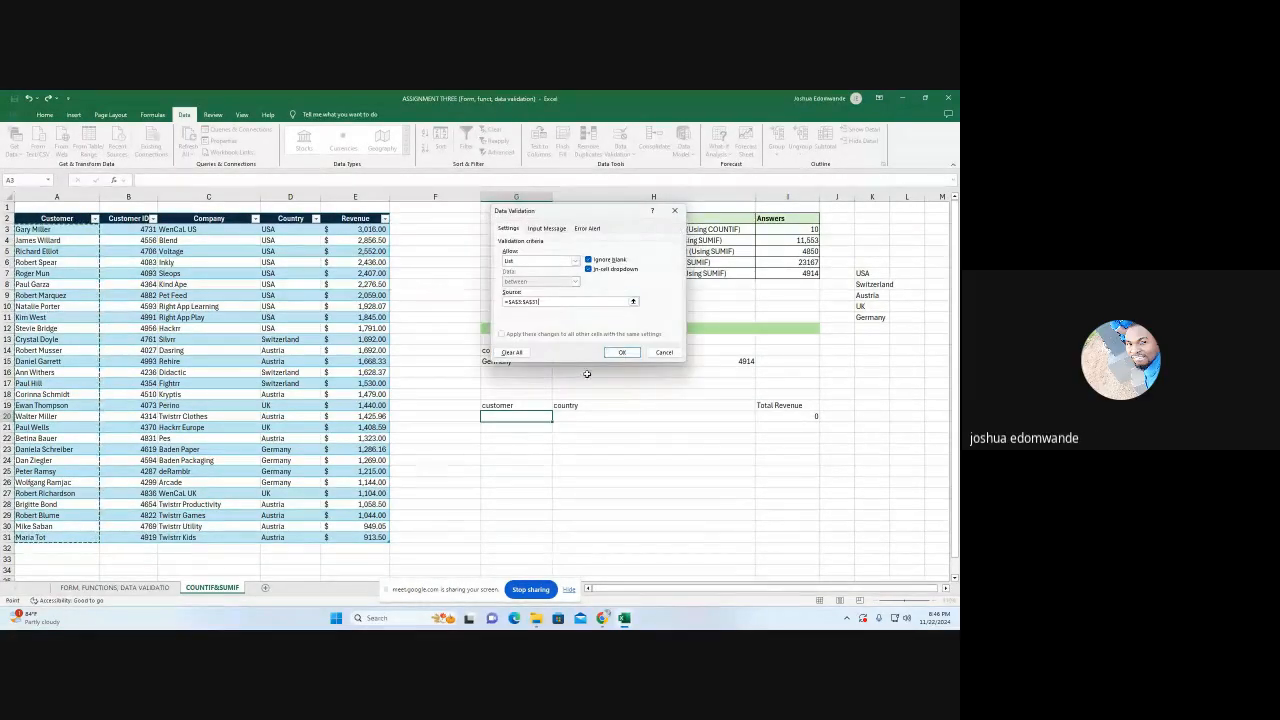
click(622, 352)
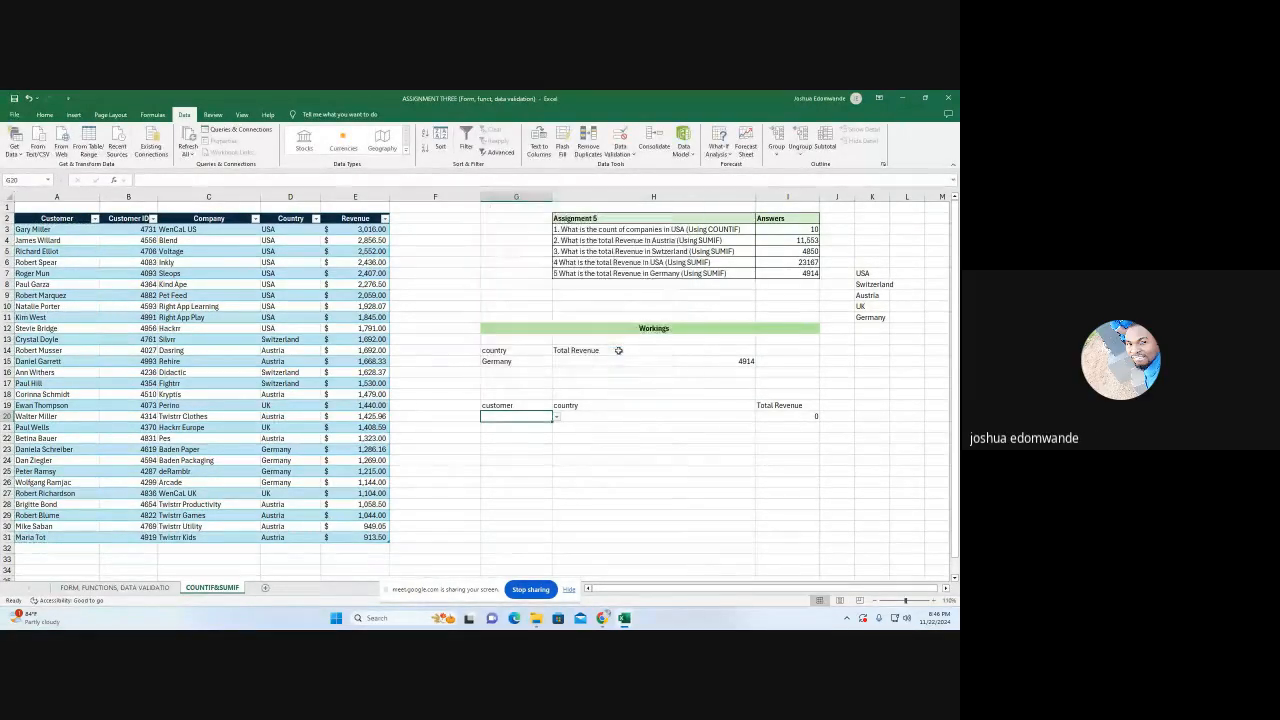
click(556, 417)
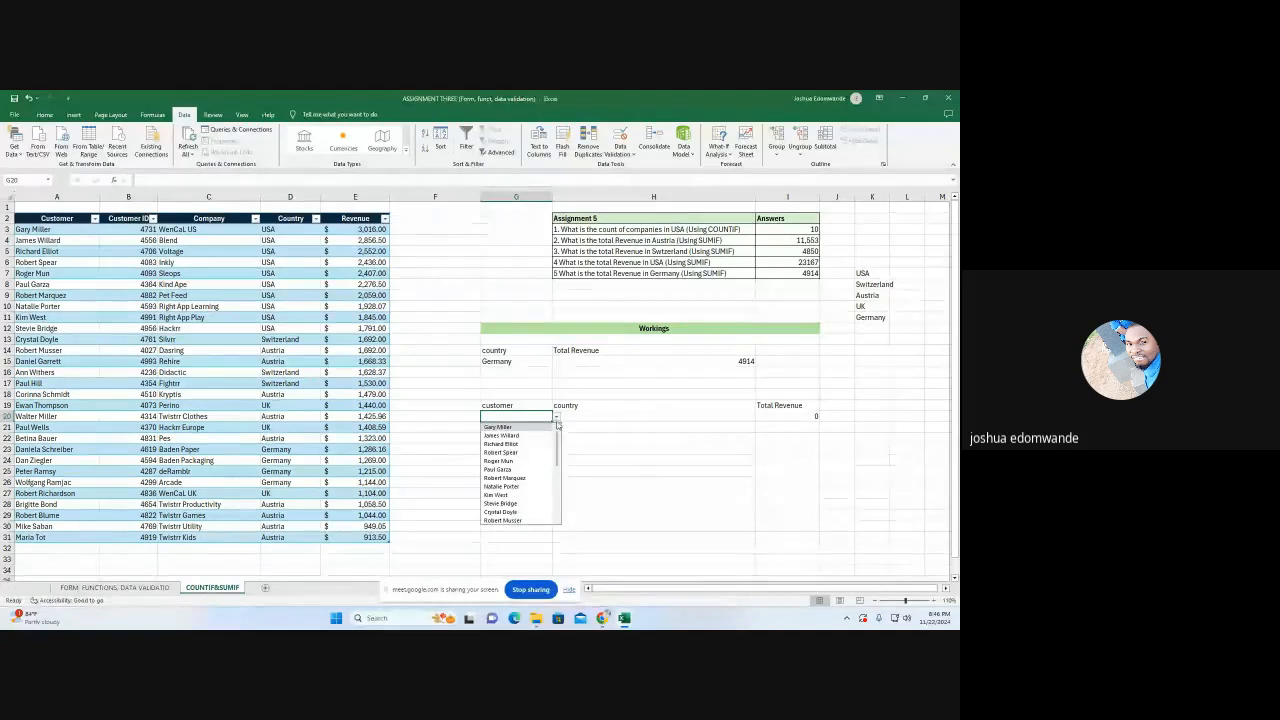
scroll(533, 465, down, 6)
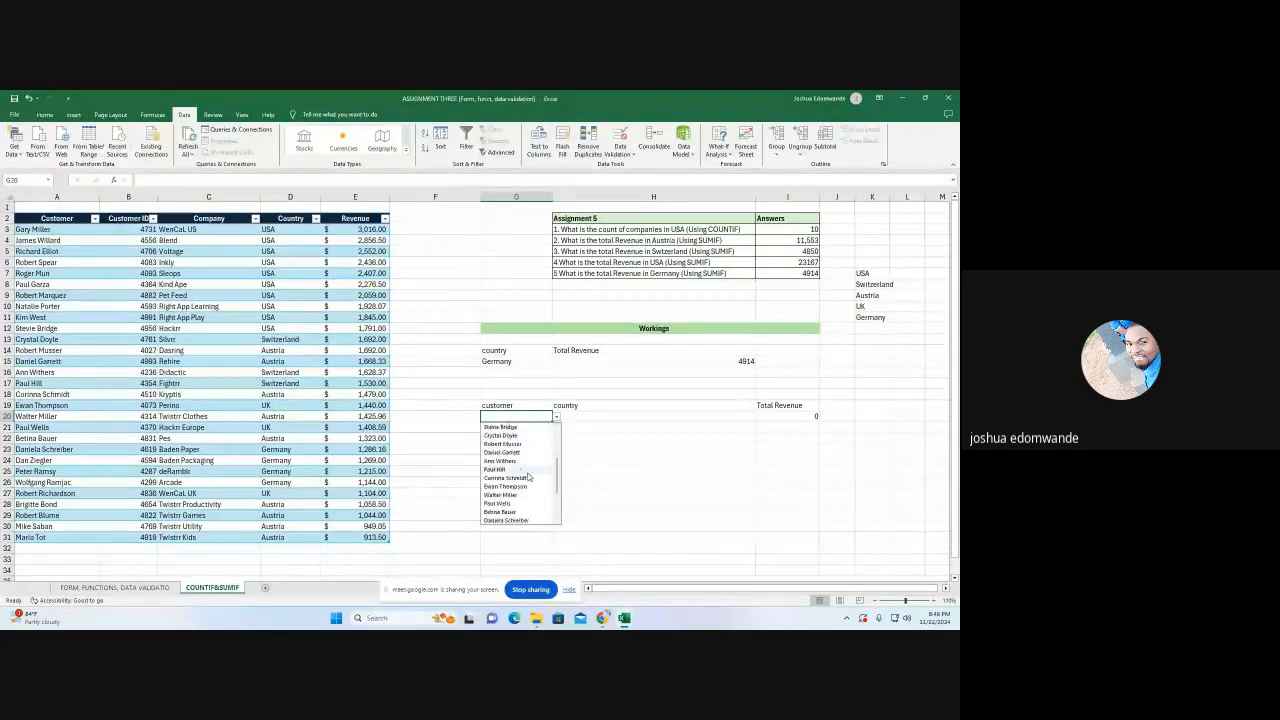
scroll(528, 477, up, 6)
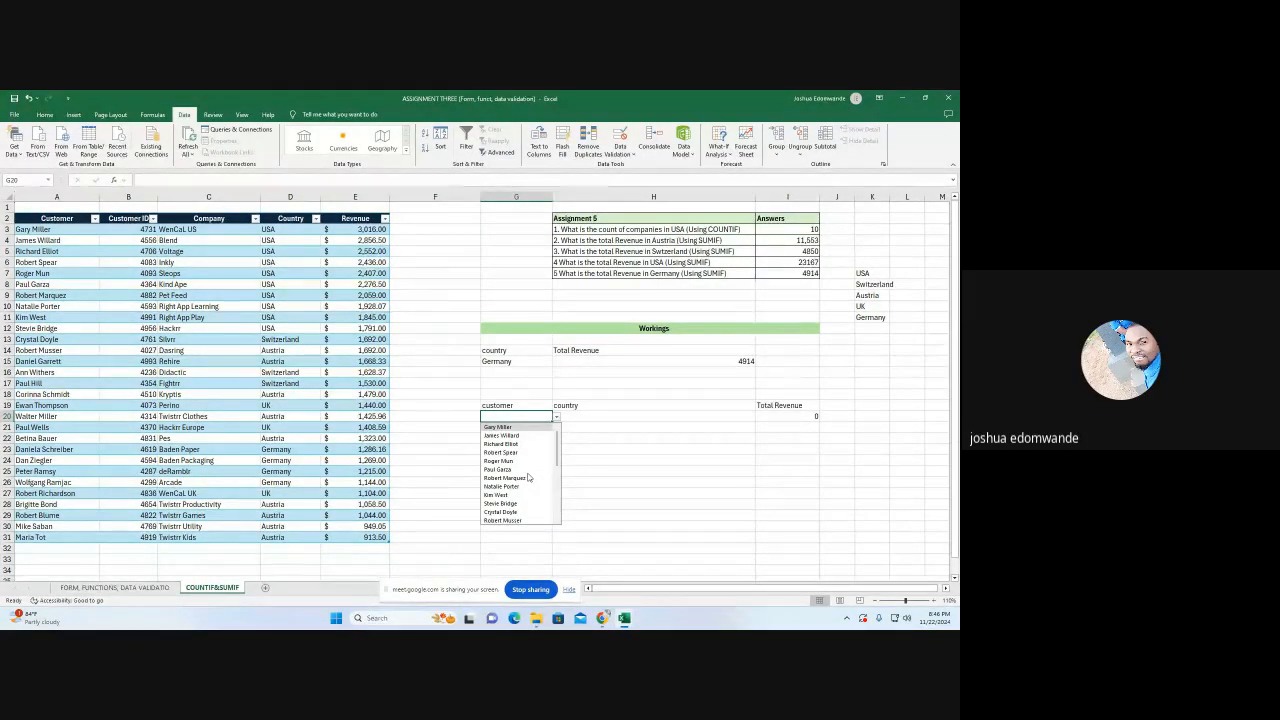
Add a List data validation to H20 with source =$K$6:$K$11 and view its country choices
click(619, 414)
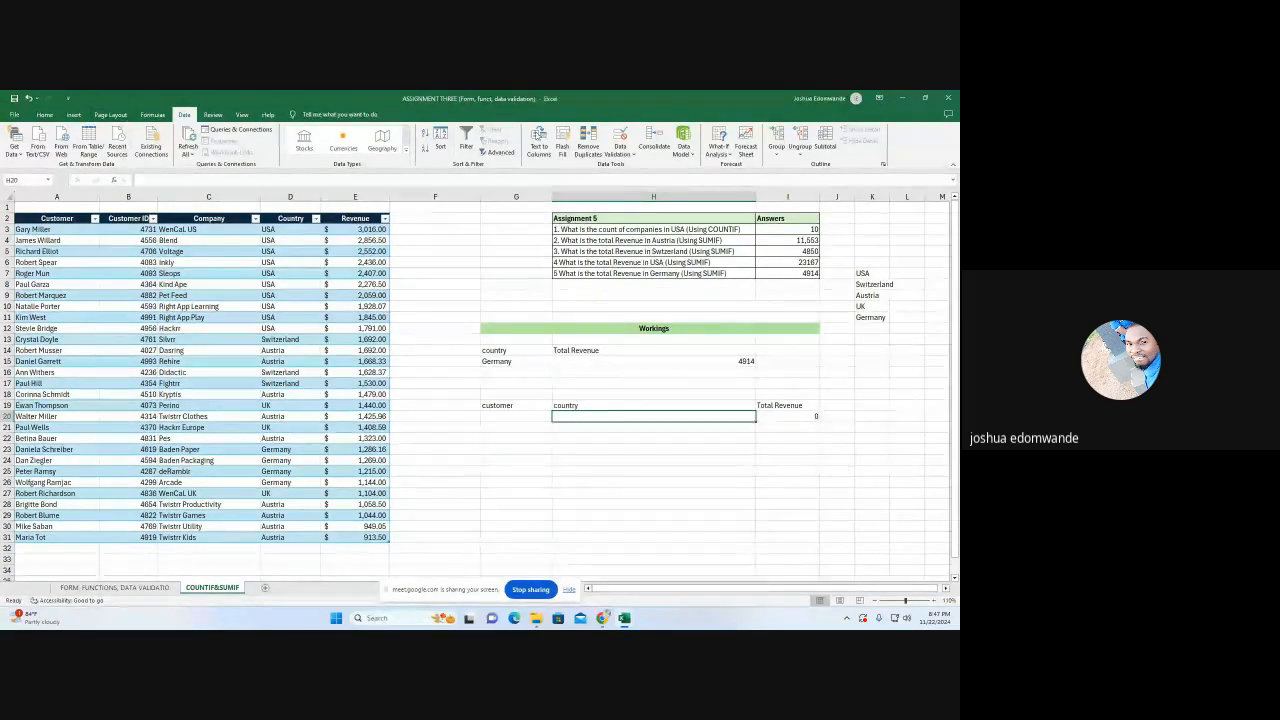
click(625, 152)
click(641, 165)
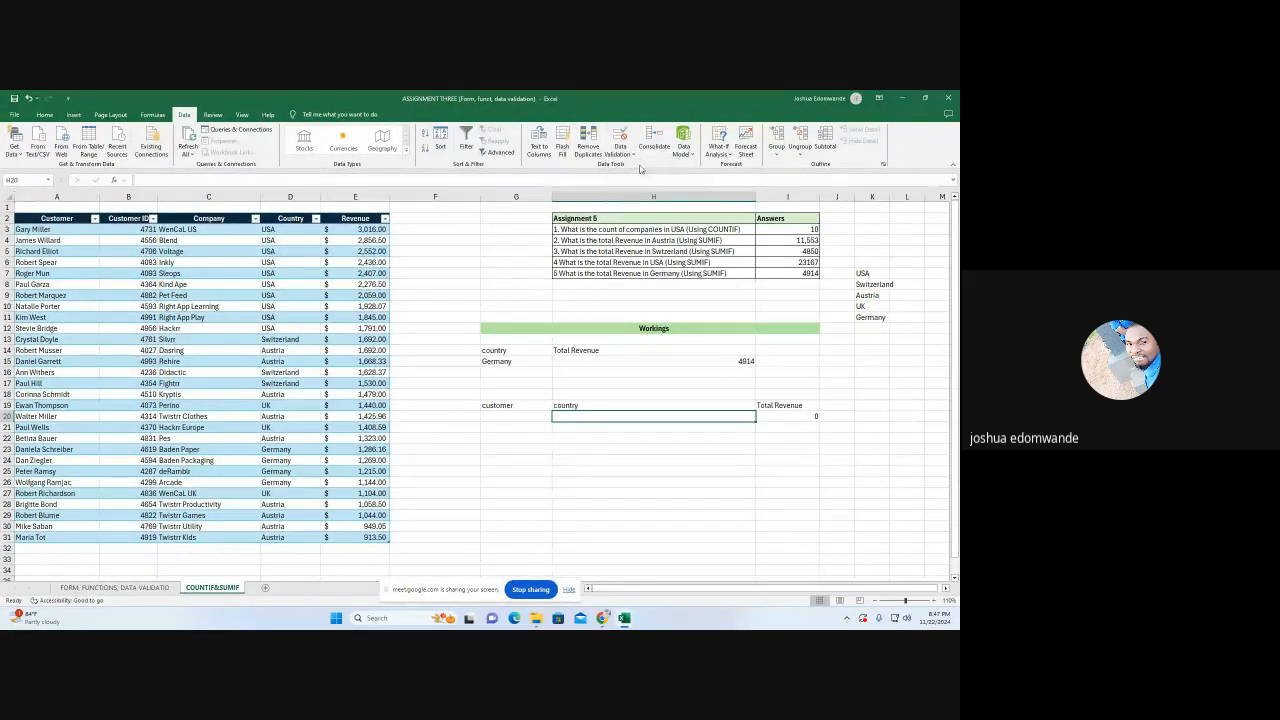
click(575, 261)
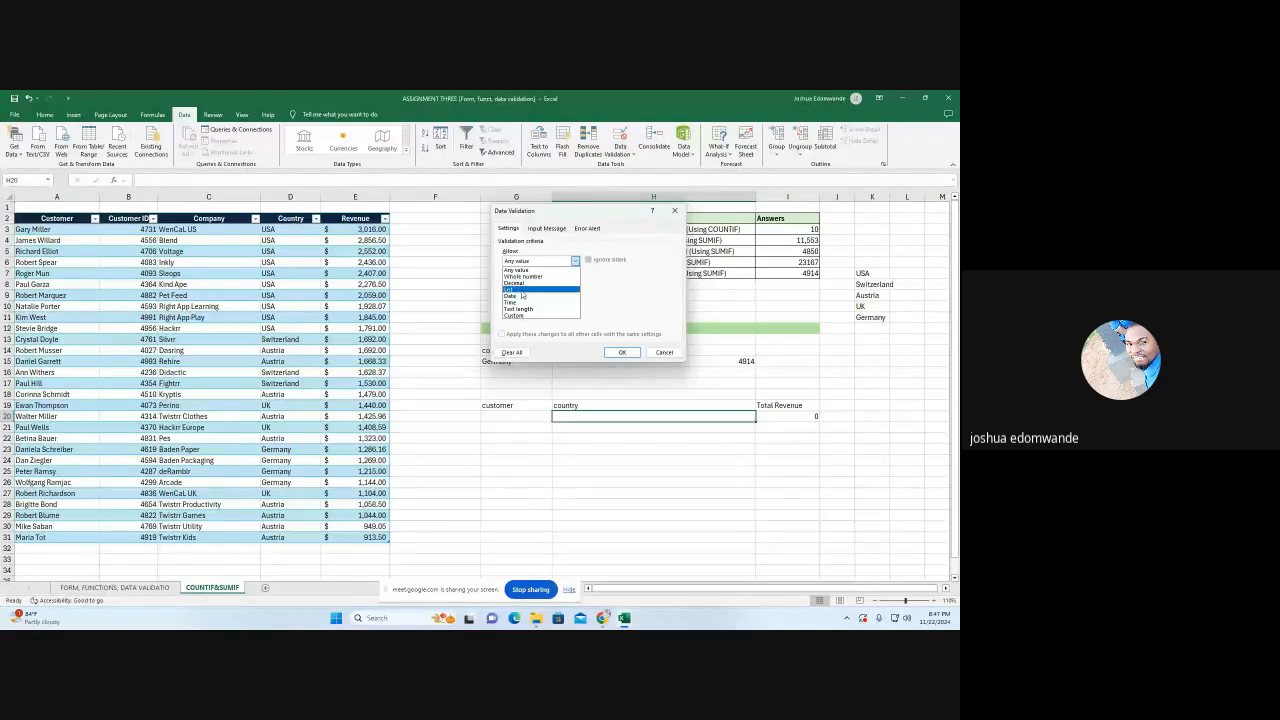
click(525, 295)
click(632, 301)
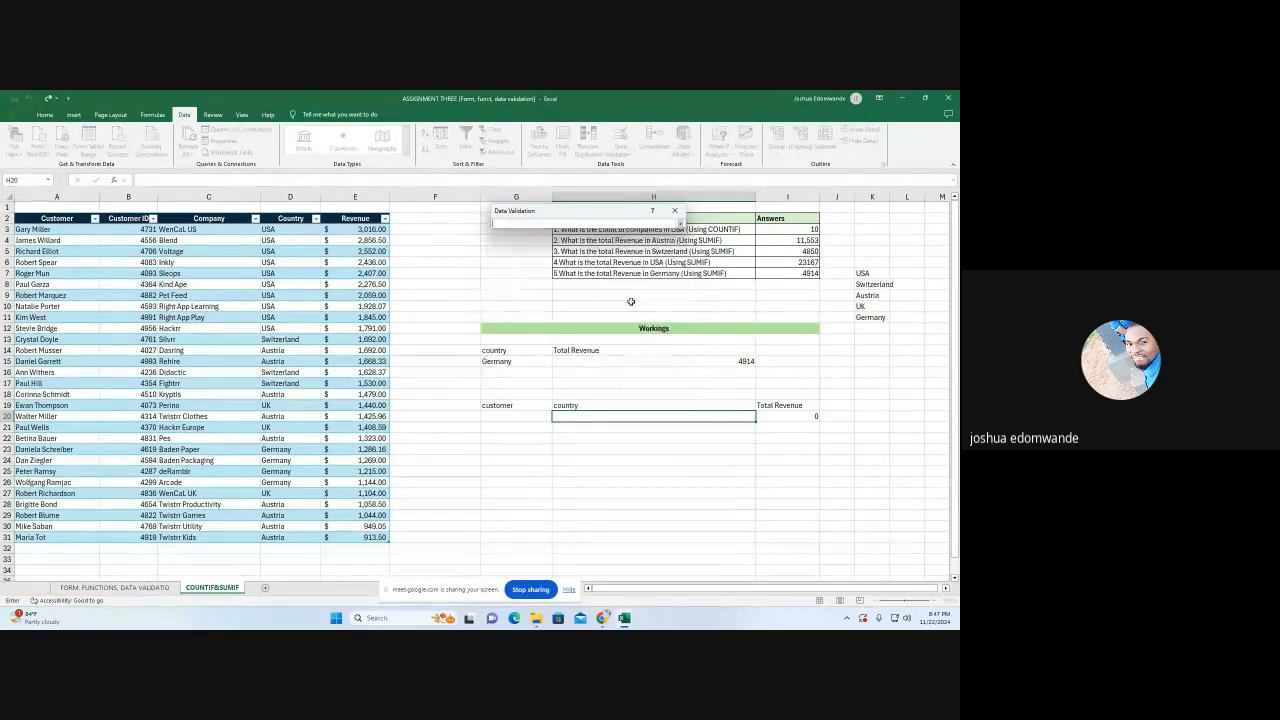
drag(866, 273, 869, 316)
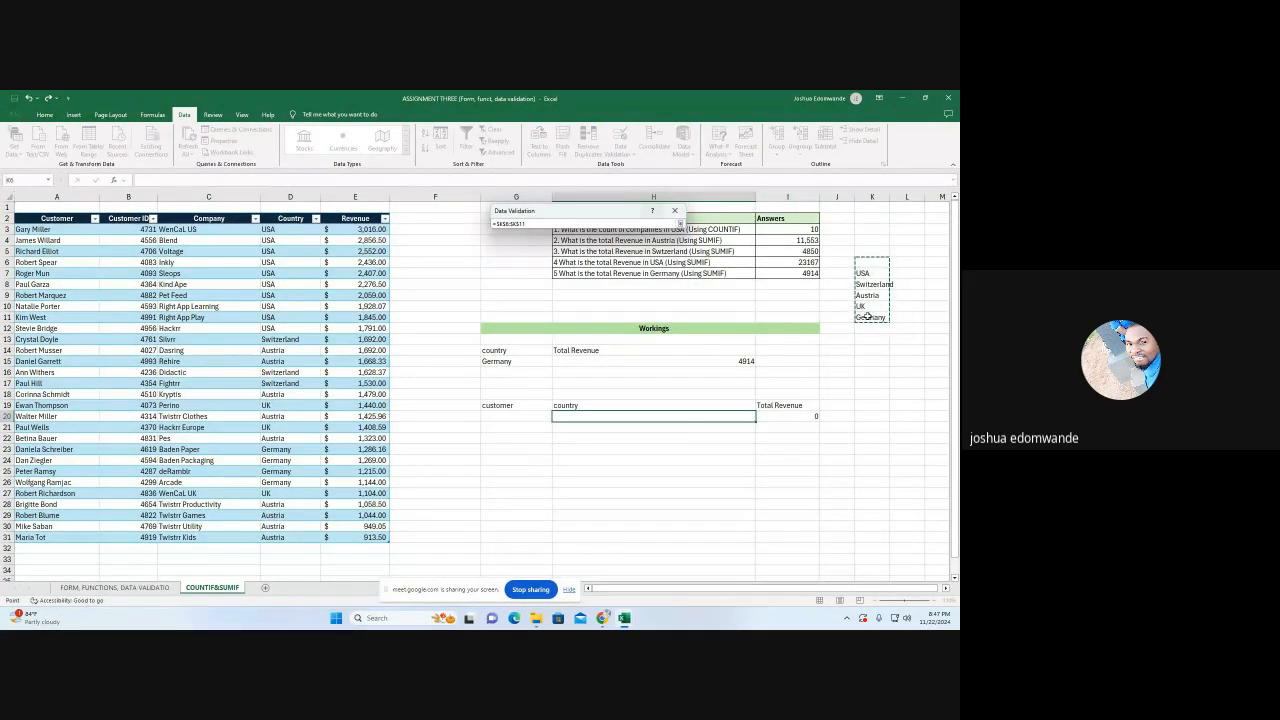
click(680, 222)
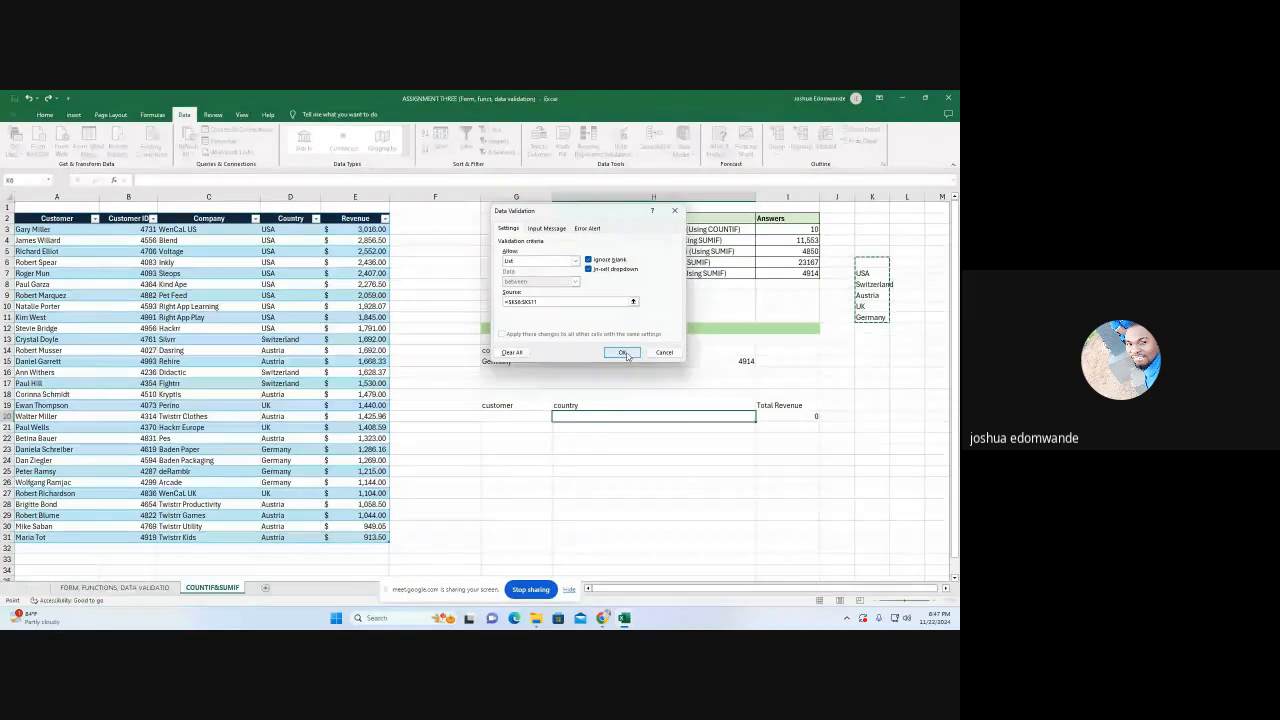
click(622, 353)
click(677, 441)
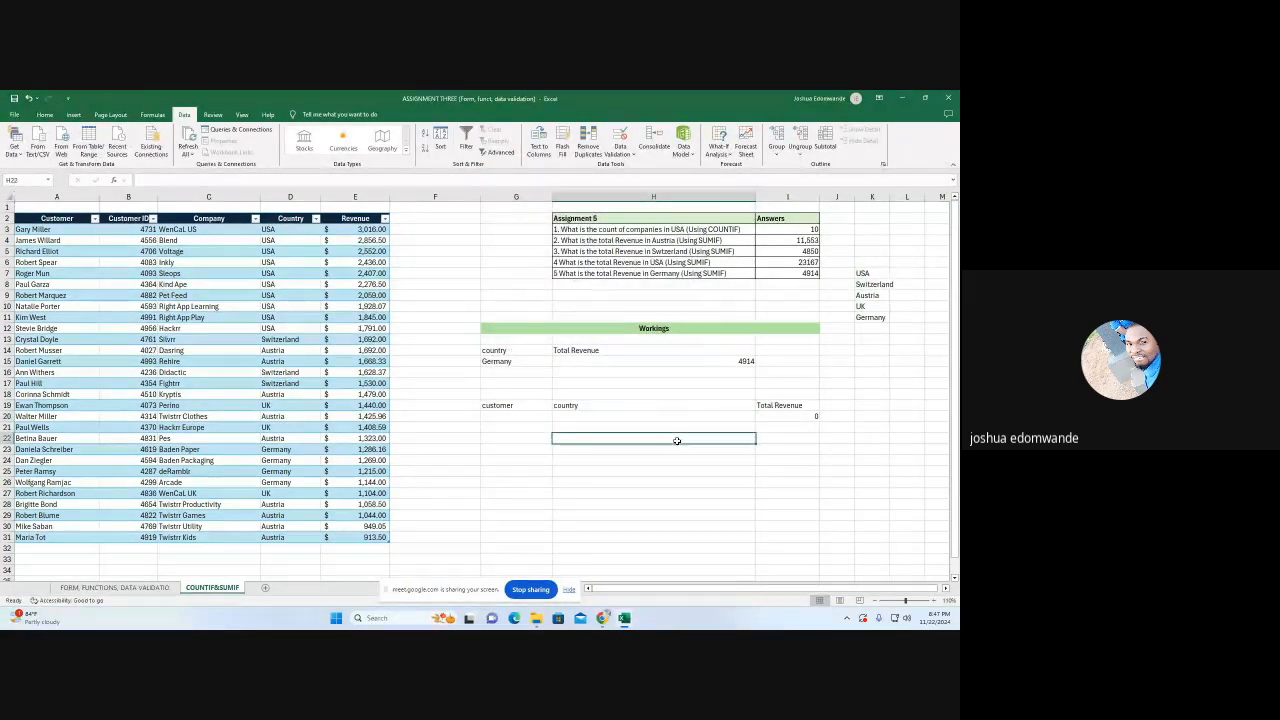
click(753, 417)
click(759, 417)
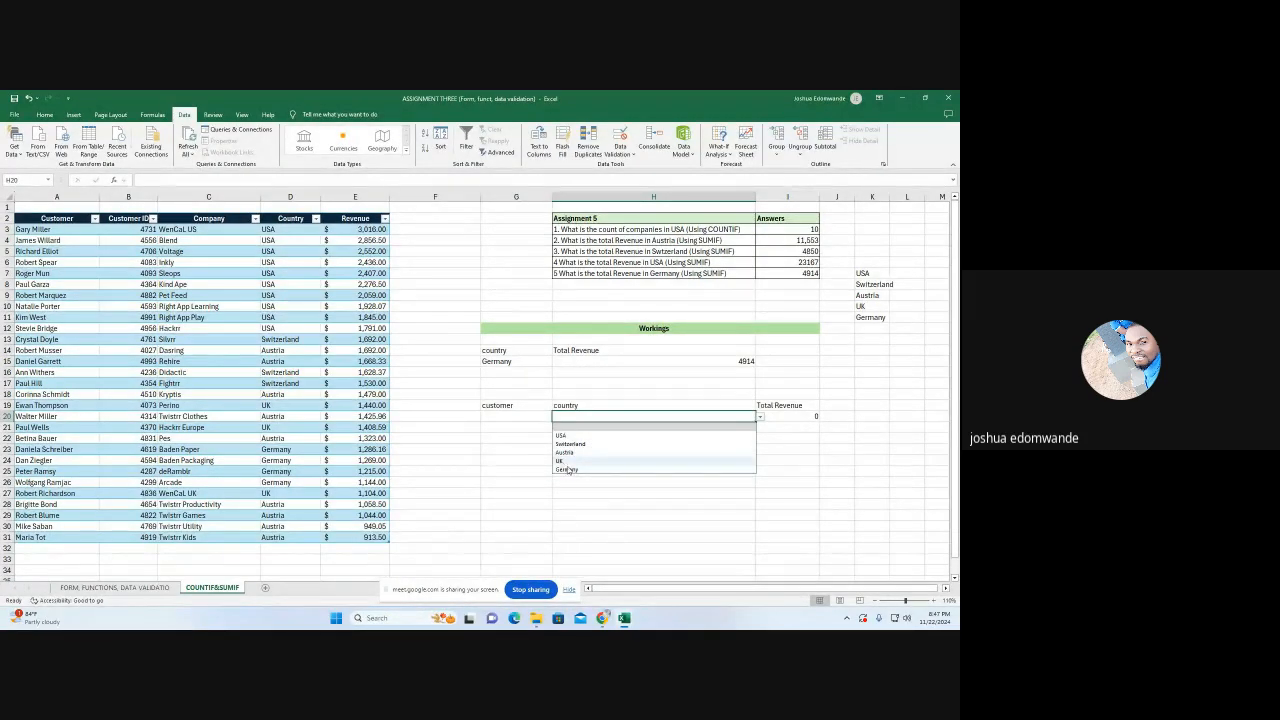
Select the customer from A17 in G20 and Switzerland in H20, and check the total against the revenue in E17
click(510, 415)
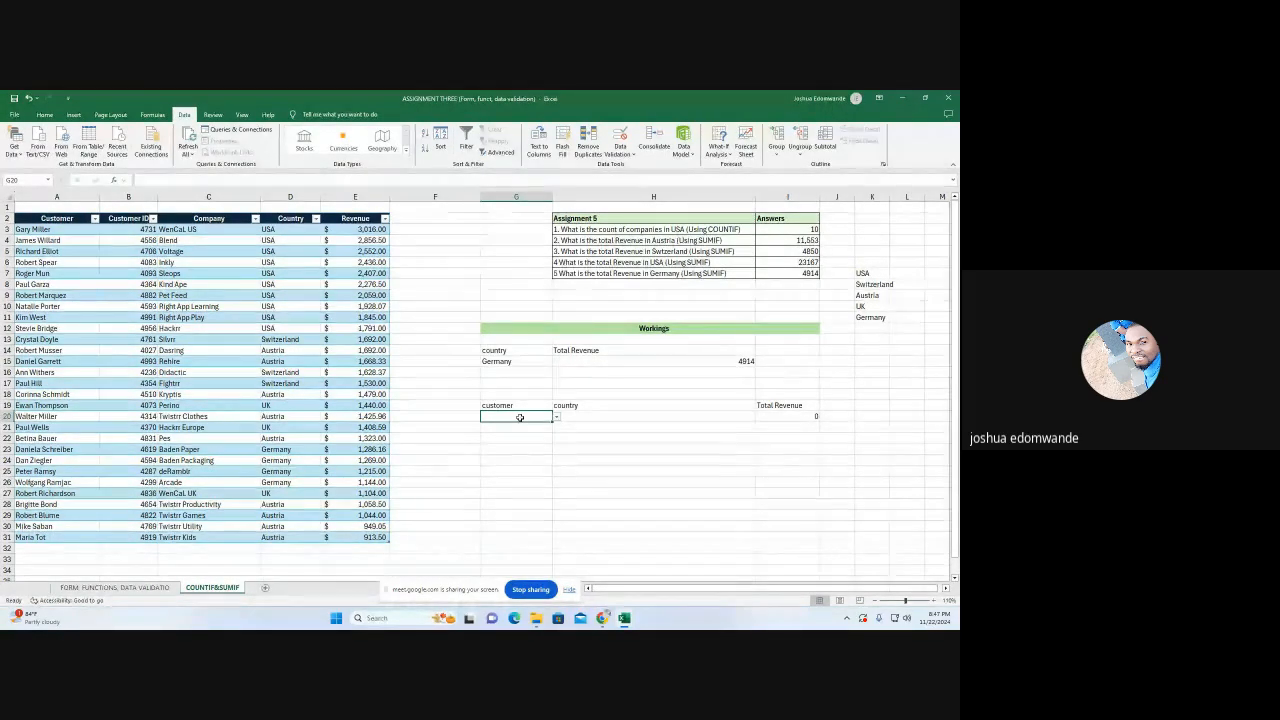
click(556, 417)
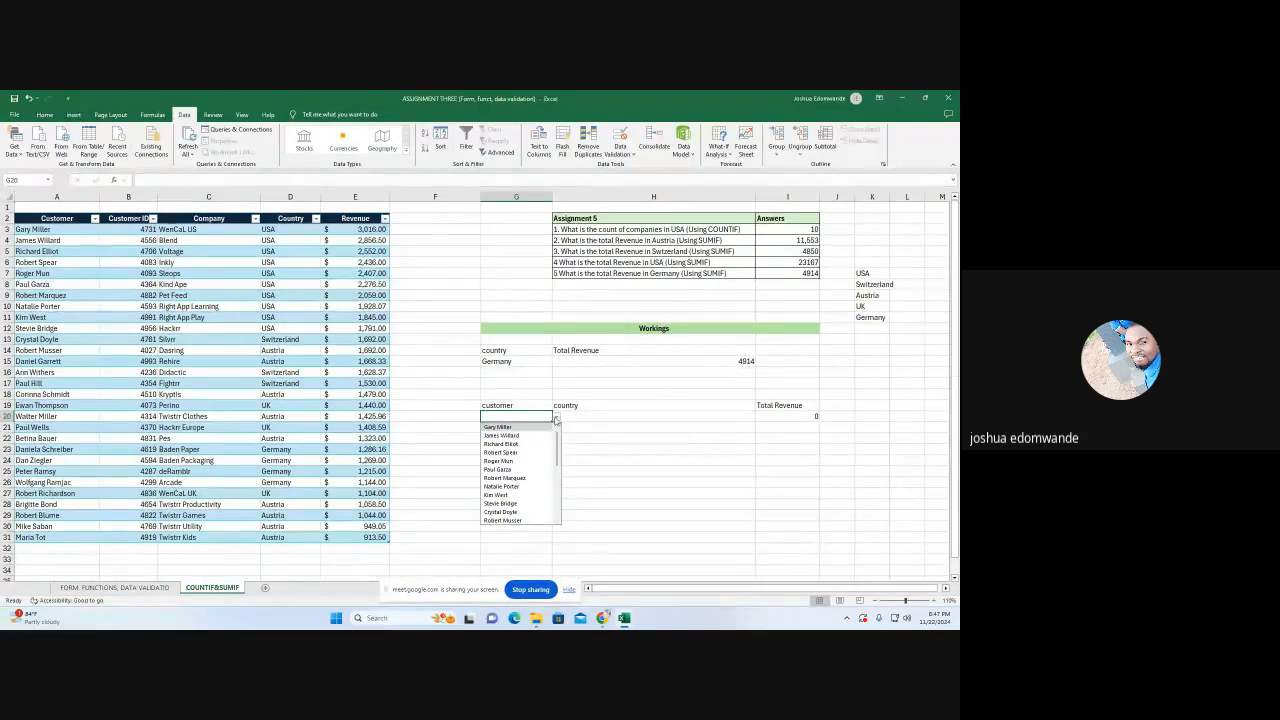
scroll(513, 495, down, 2)
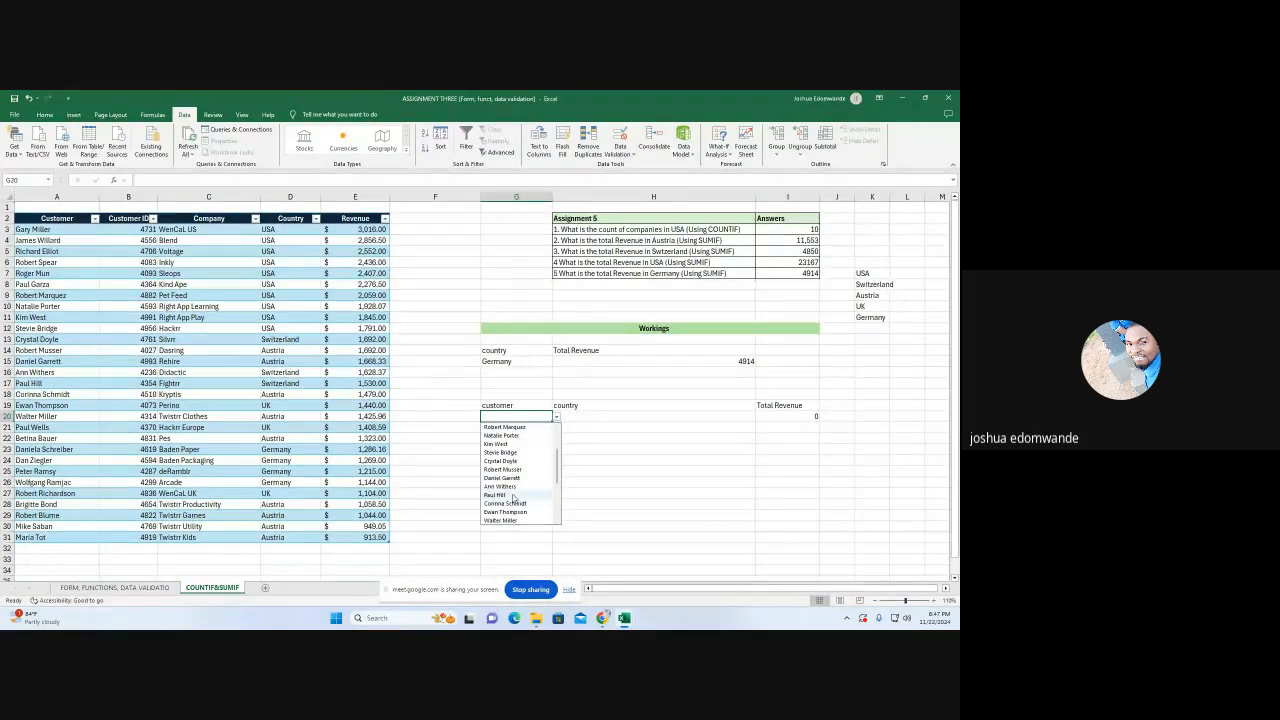
click(513, 495)
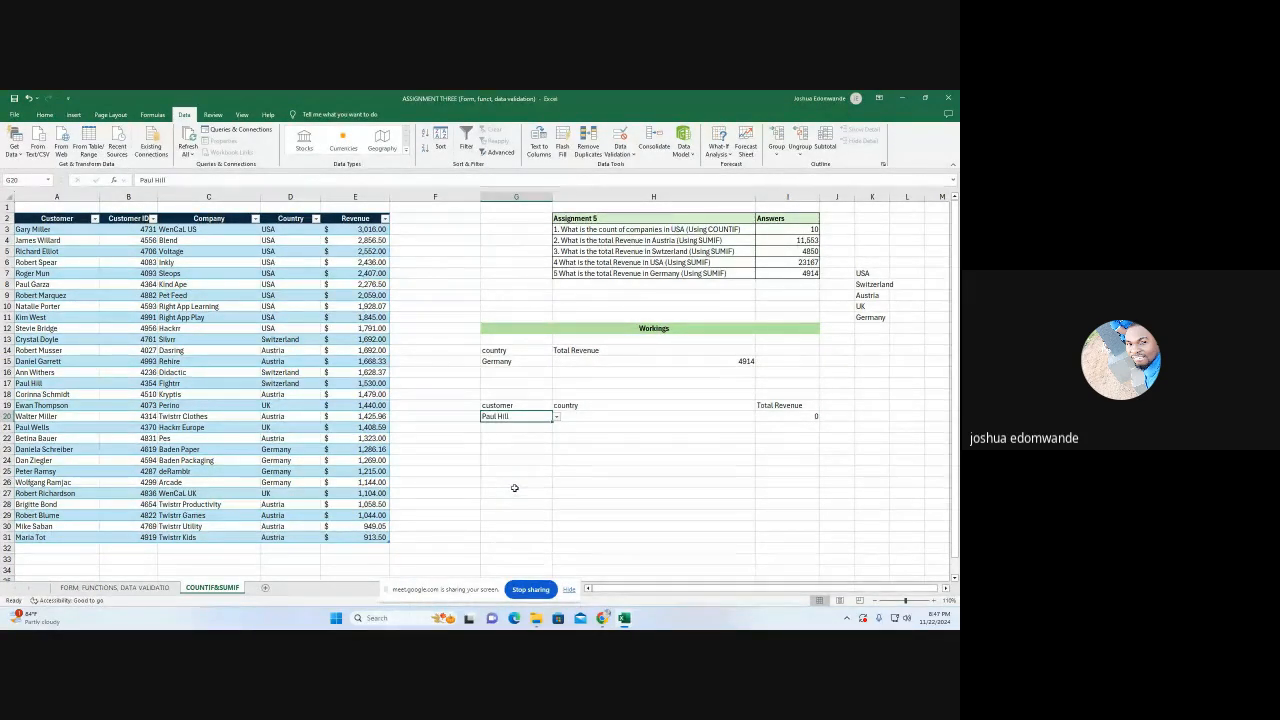
click(559, 417)
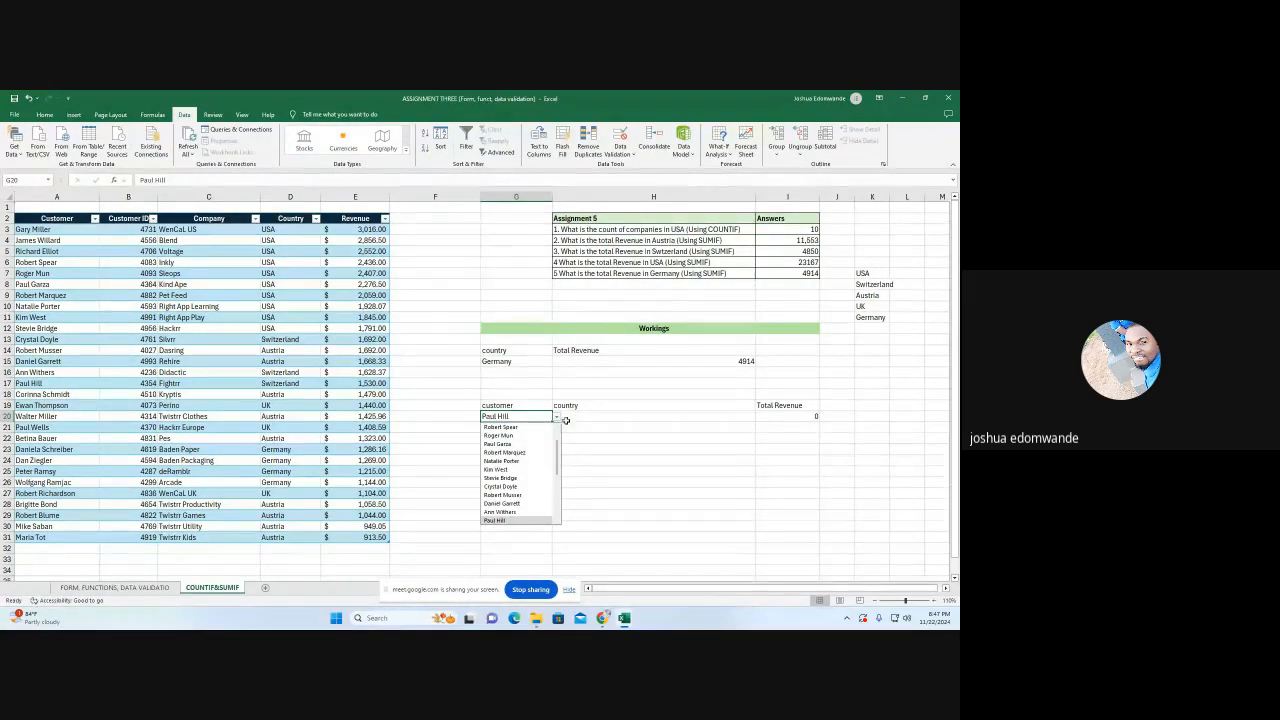
click(608, 411)
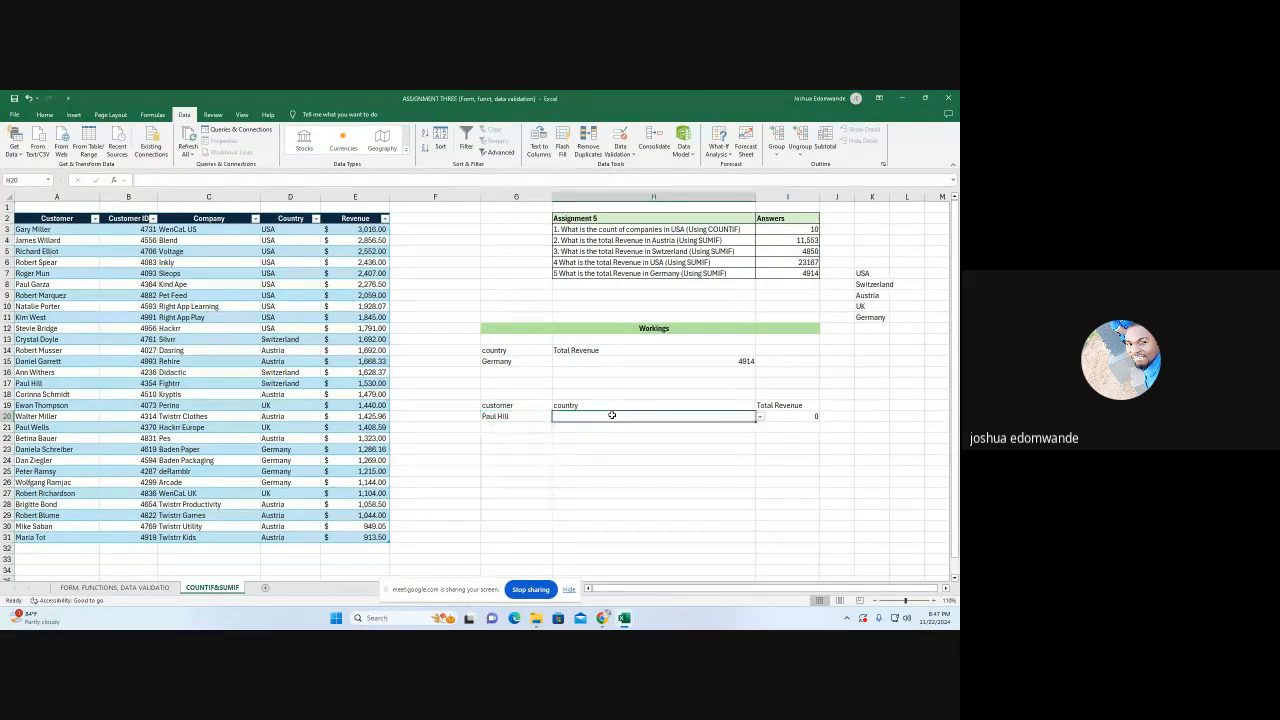
key(alt+Down)
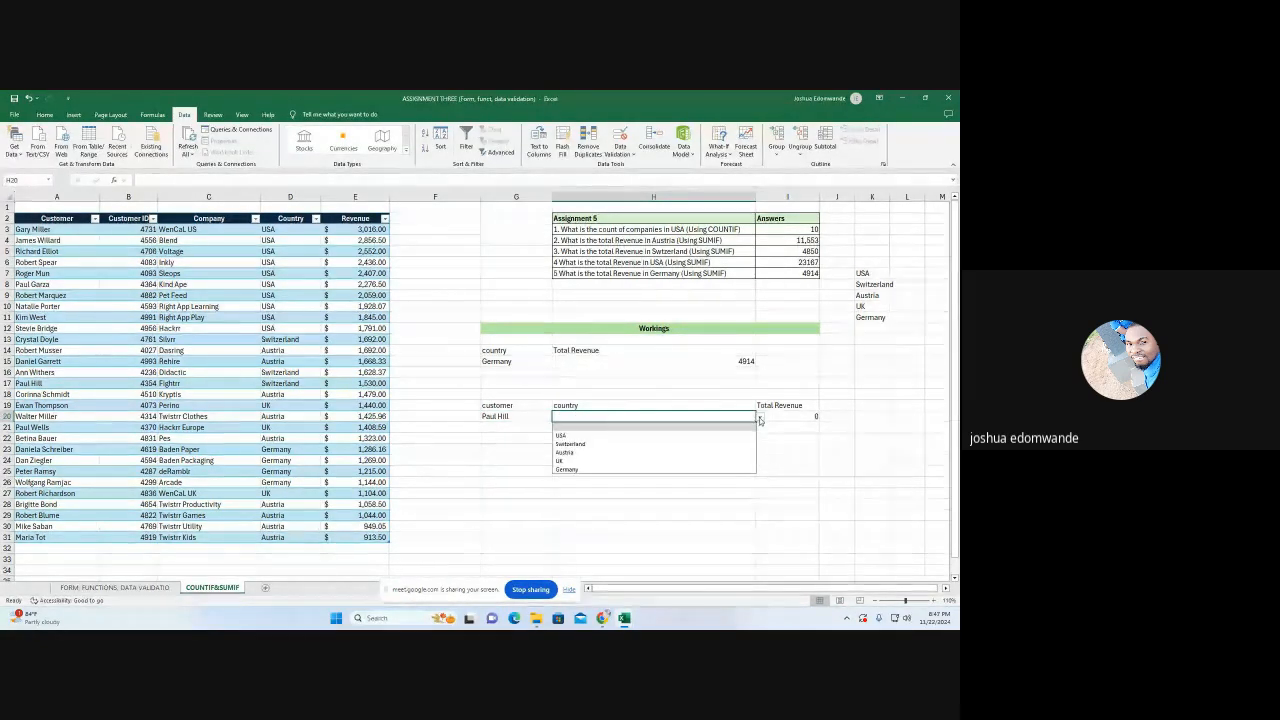
click(592, 446)
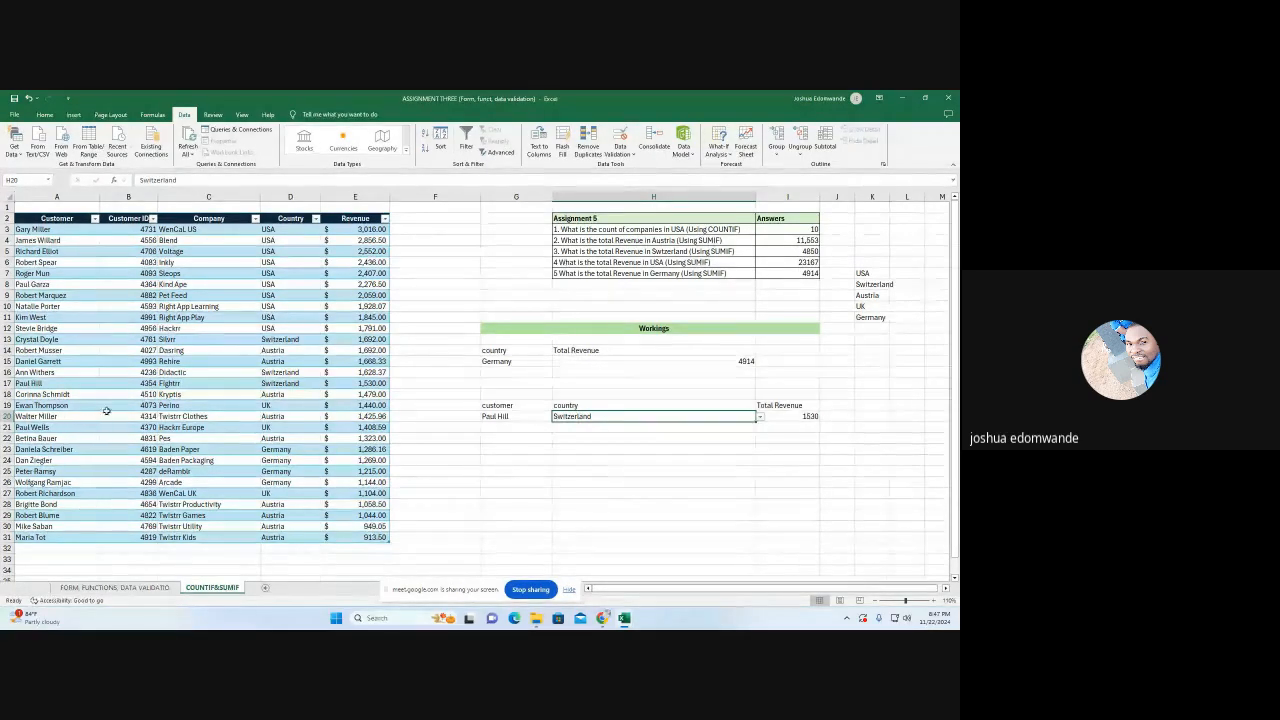
click(362, 385)
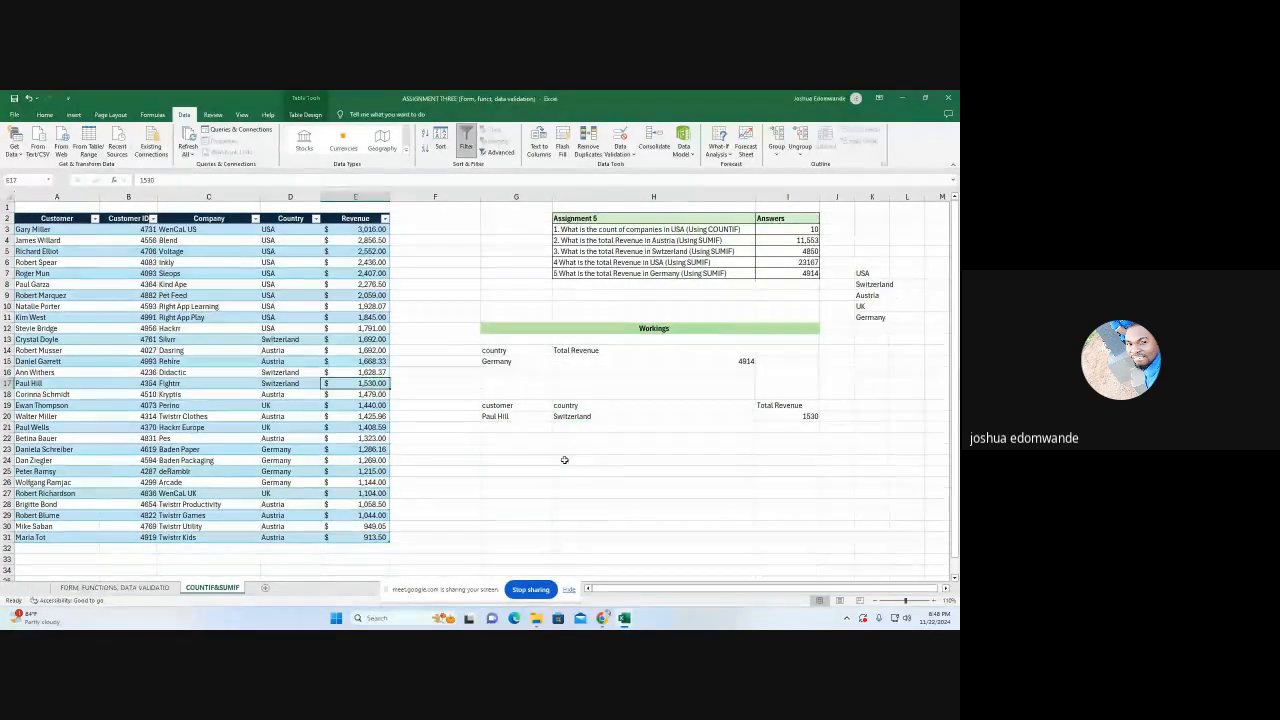
Change the customer in G20 to the one listed in A14
click(503, 413)
click(556, 418)
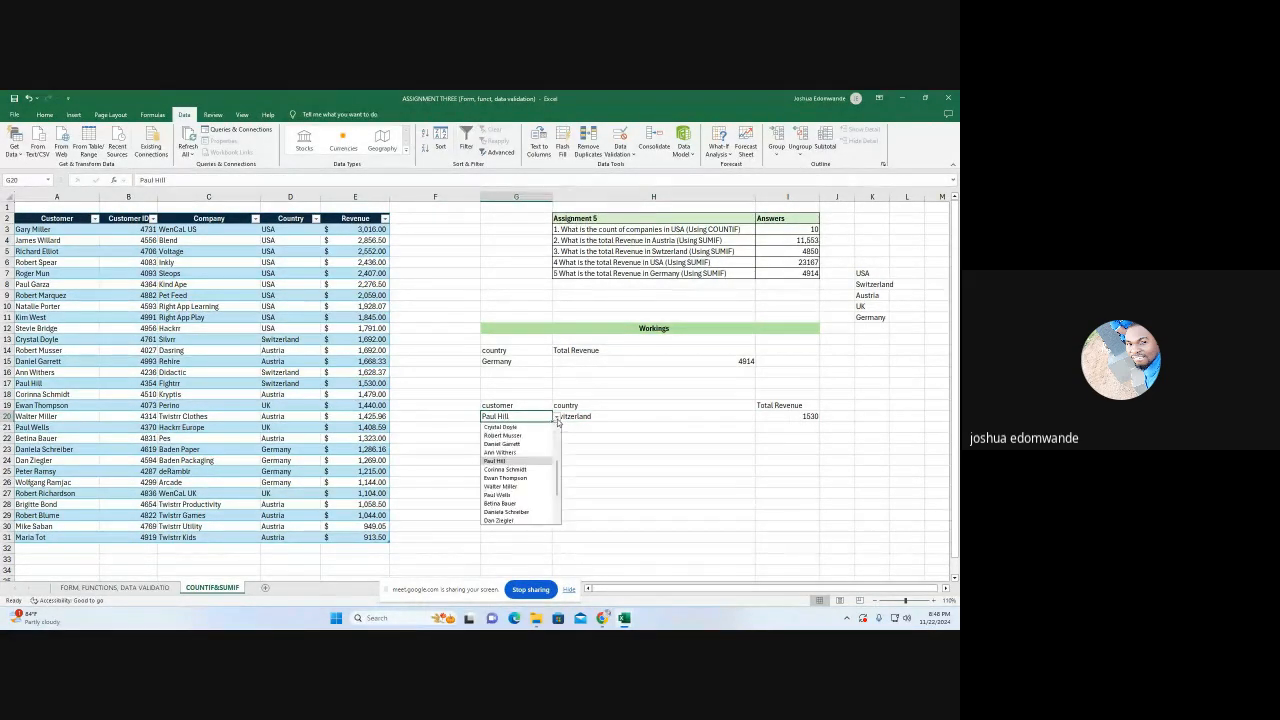
click(505, 436)
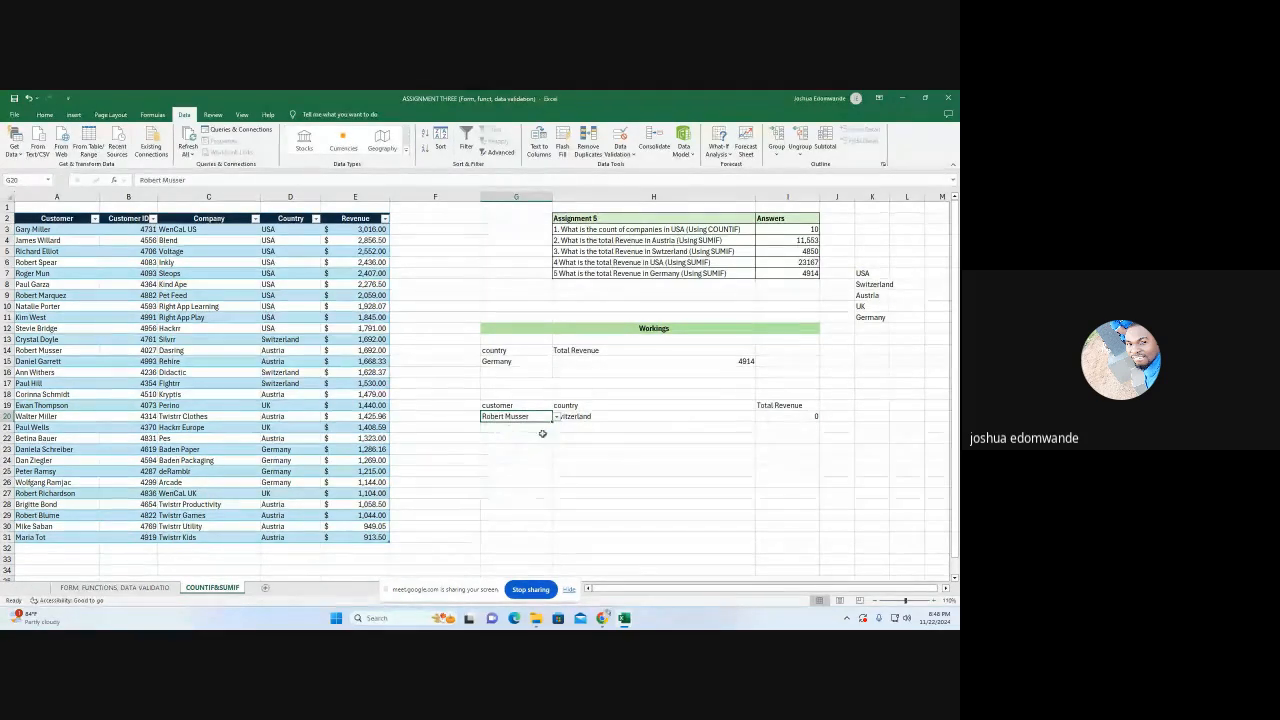
Test the SUMIFS total with the country in H20 set to Austria and to USA
click(715, 417)
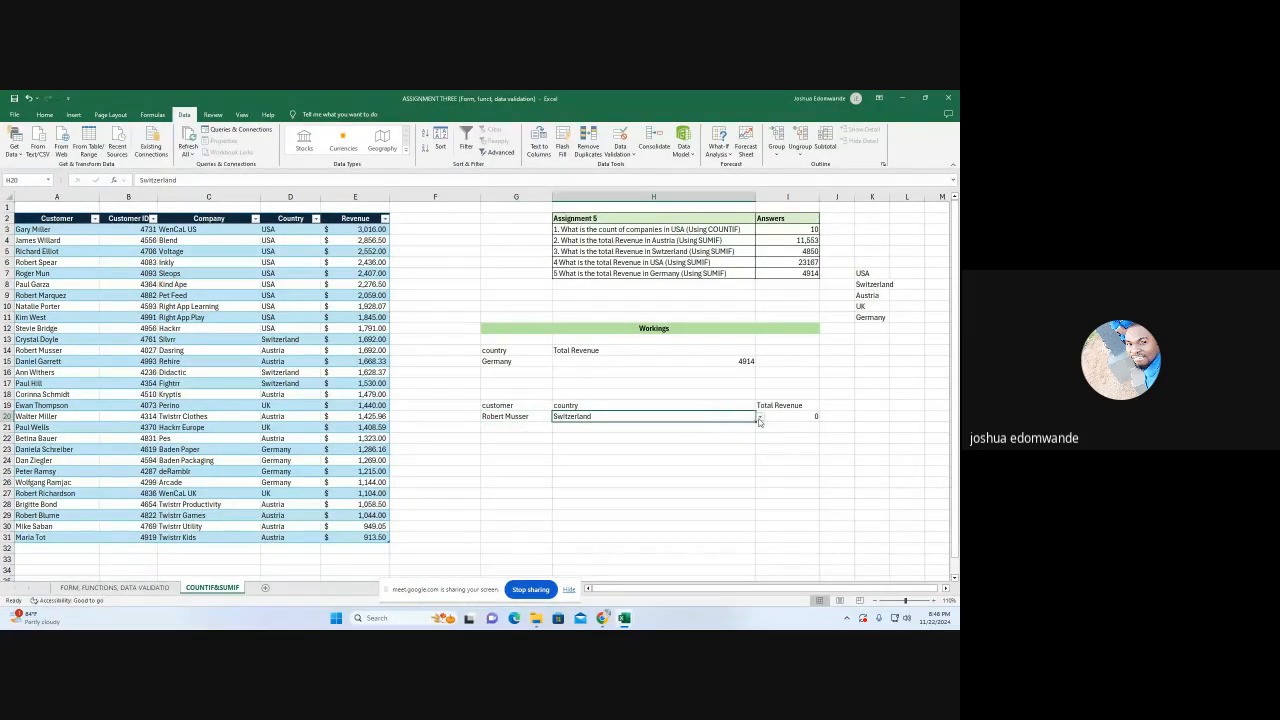
click(759, 421)
click(592, 449)
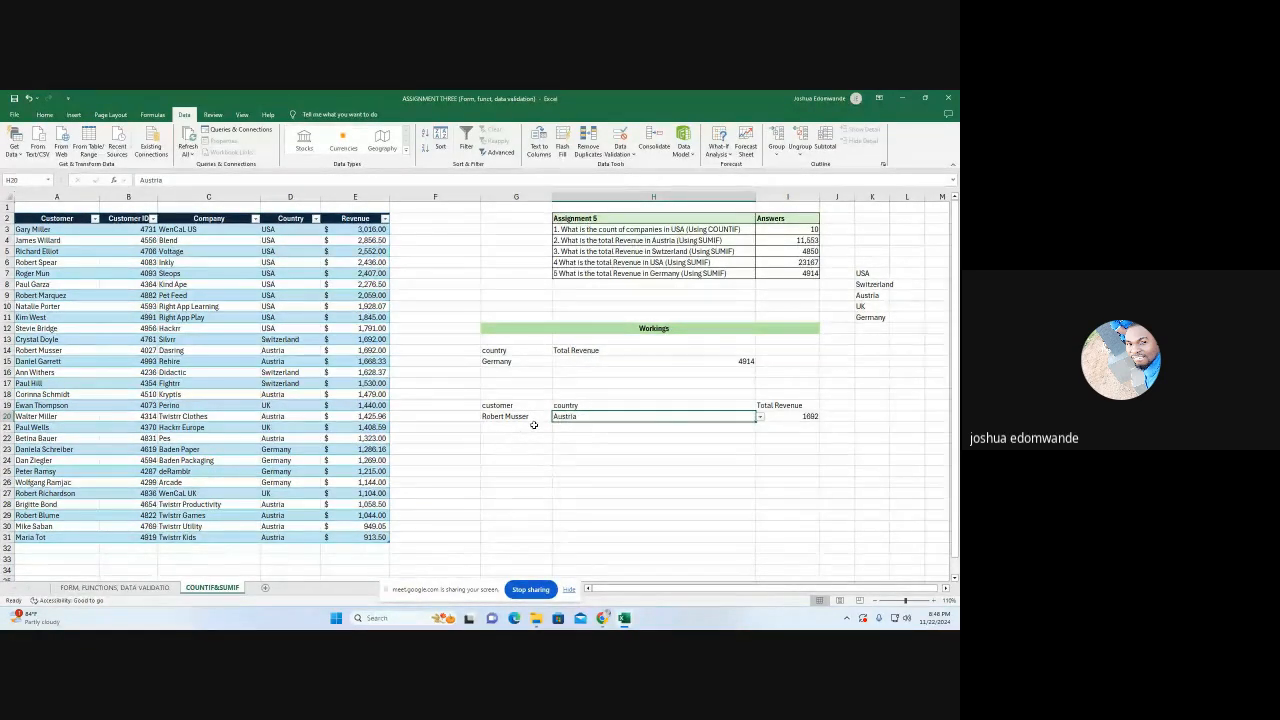
click(760, 418)
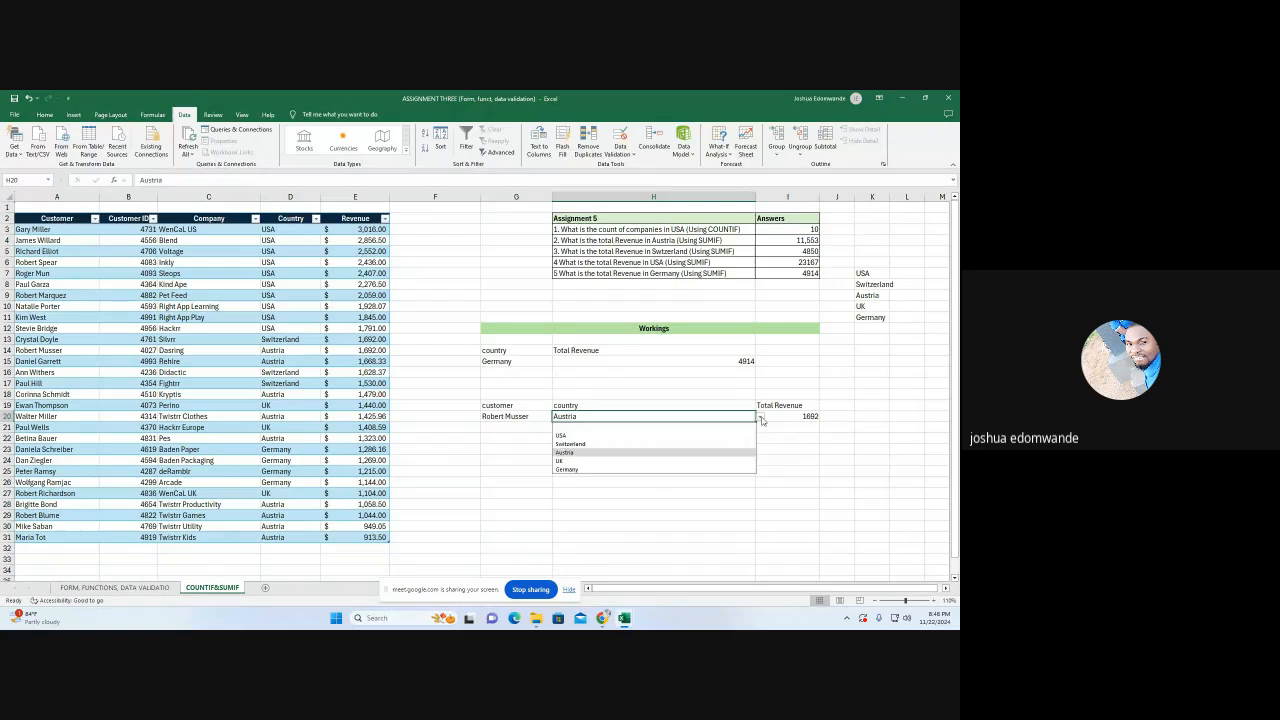
click(588, 435)
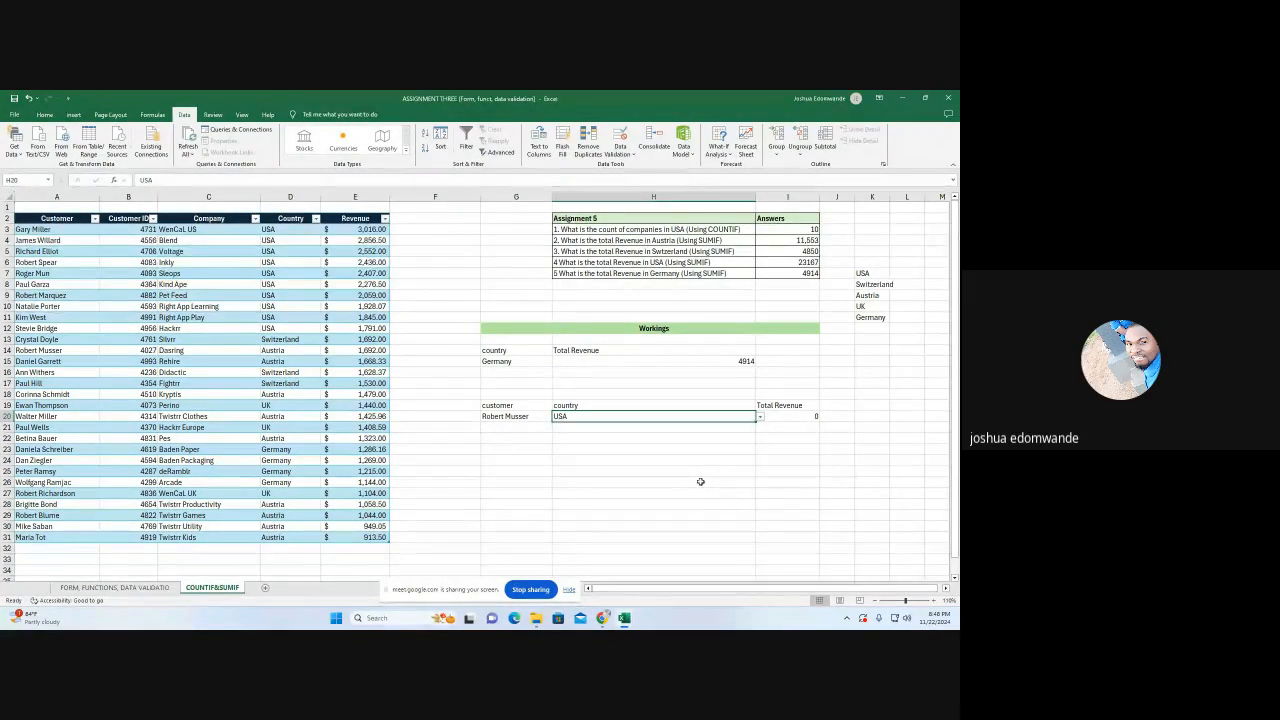
Set the customer in G20 to the last one in the table (A31) and the country in H20 to Germany
click(500, 420)
click(558, 417)
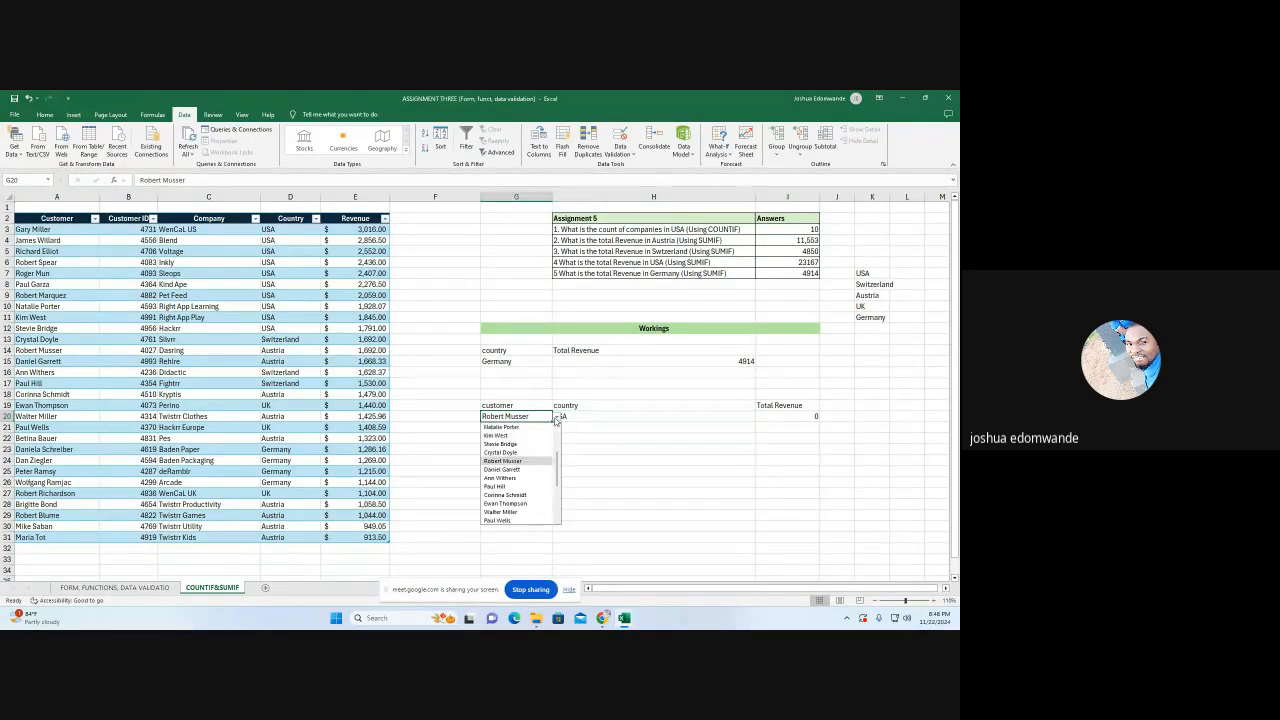
scroll(505, 480, down, 5)
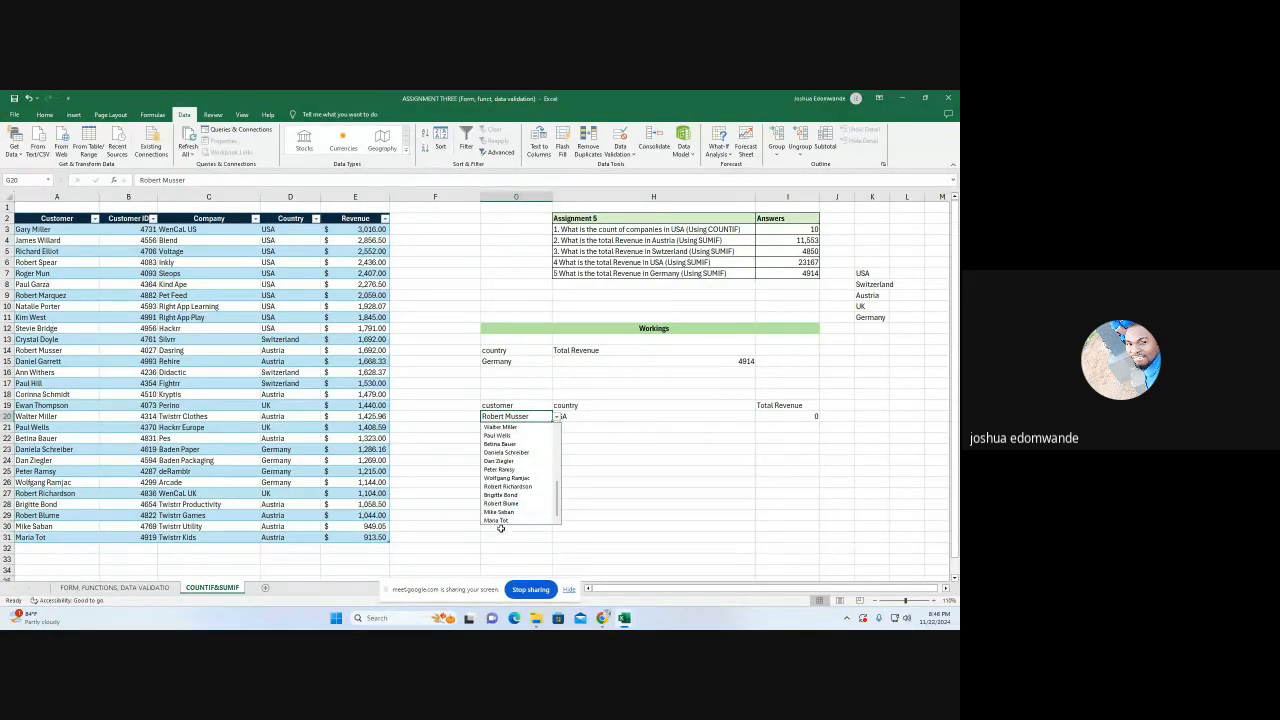
click(497, 520)
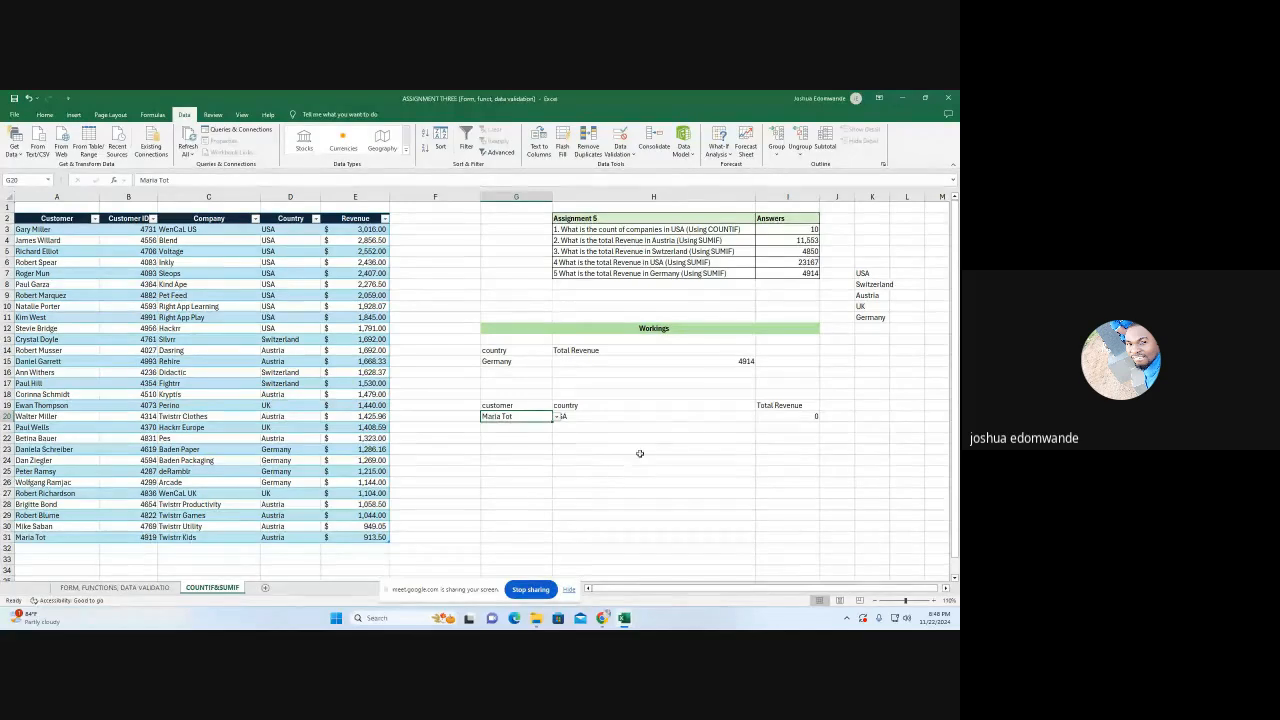
click(640, 417)
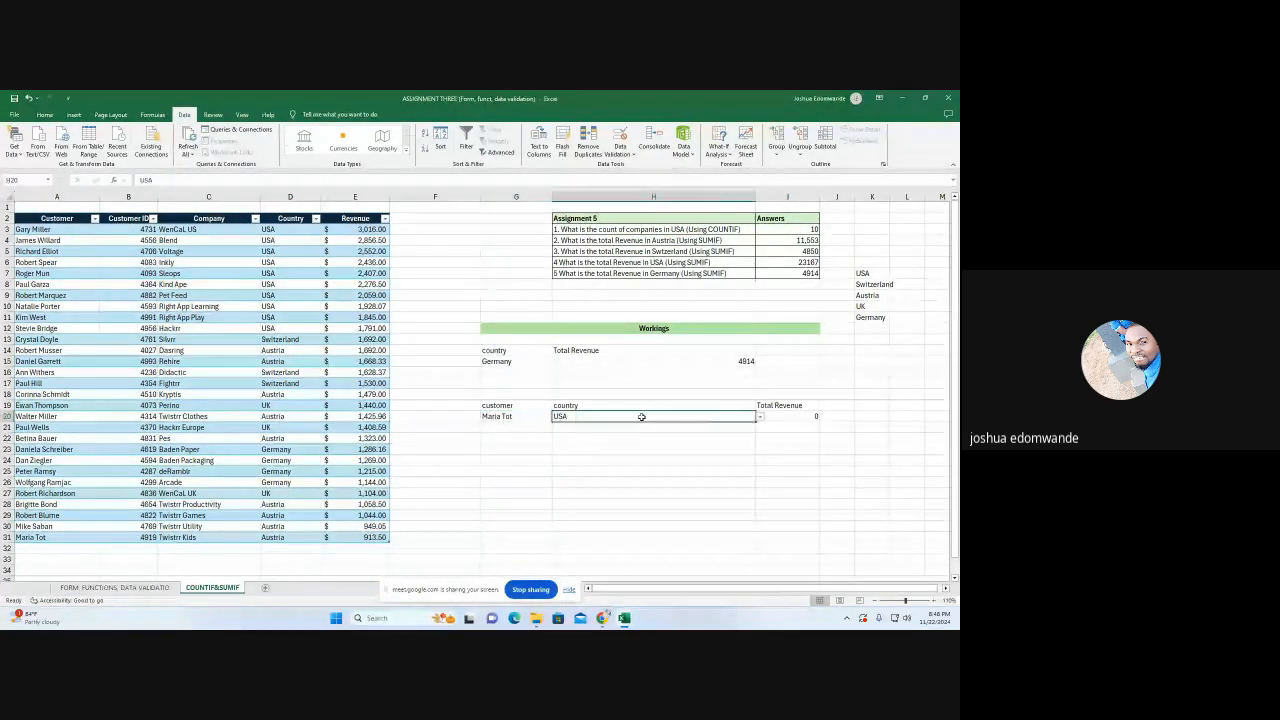
click(760, 419)
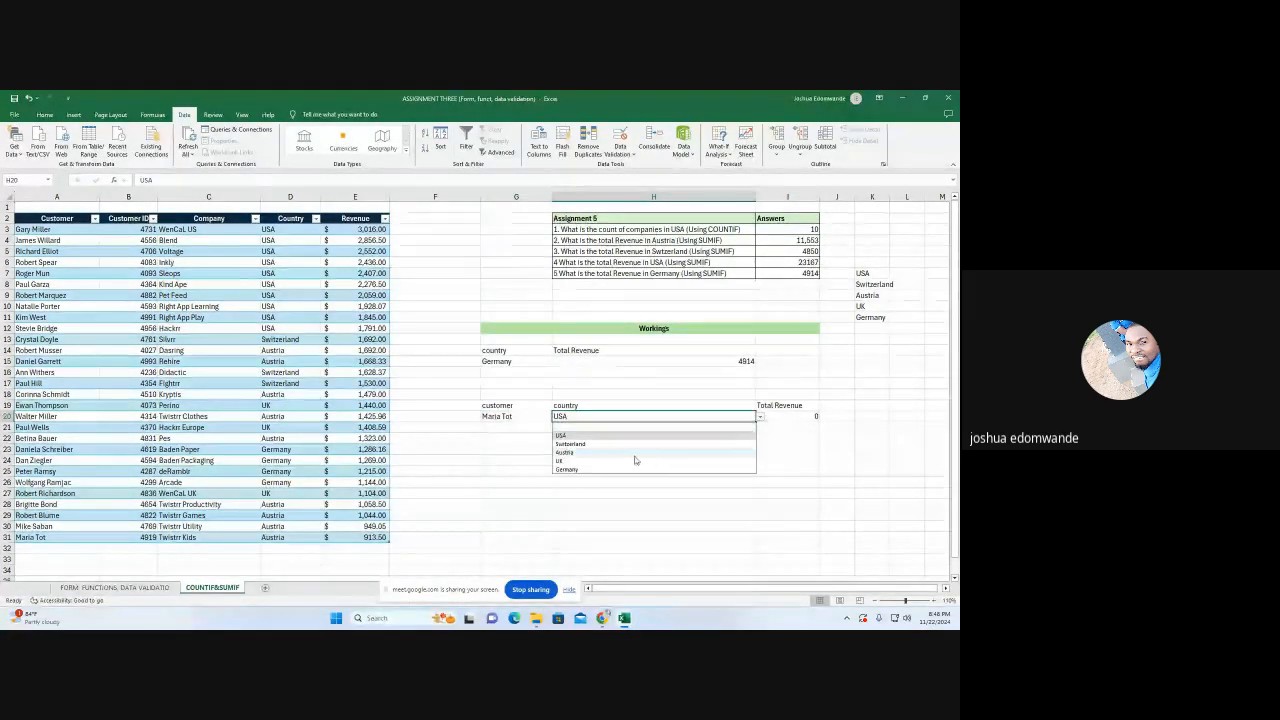
click(604, 470)
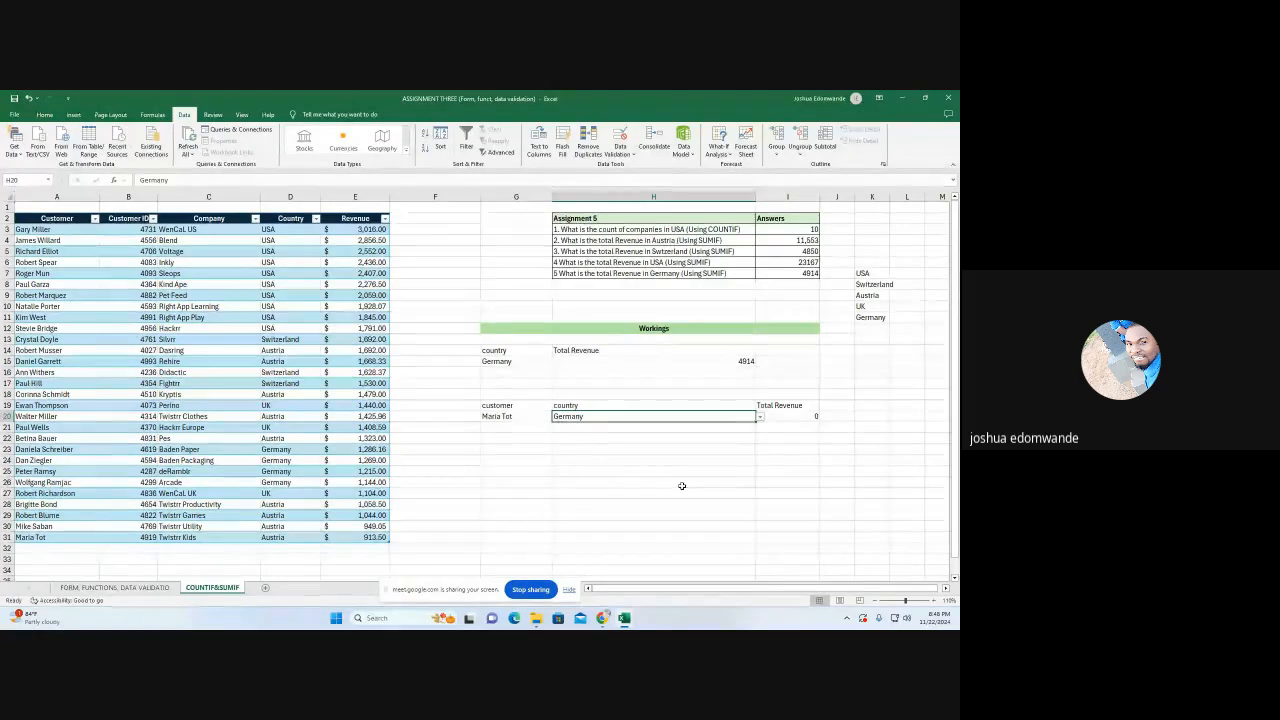
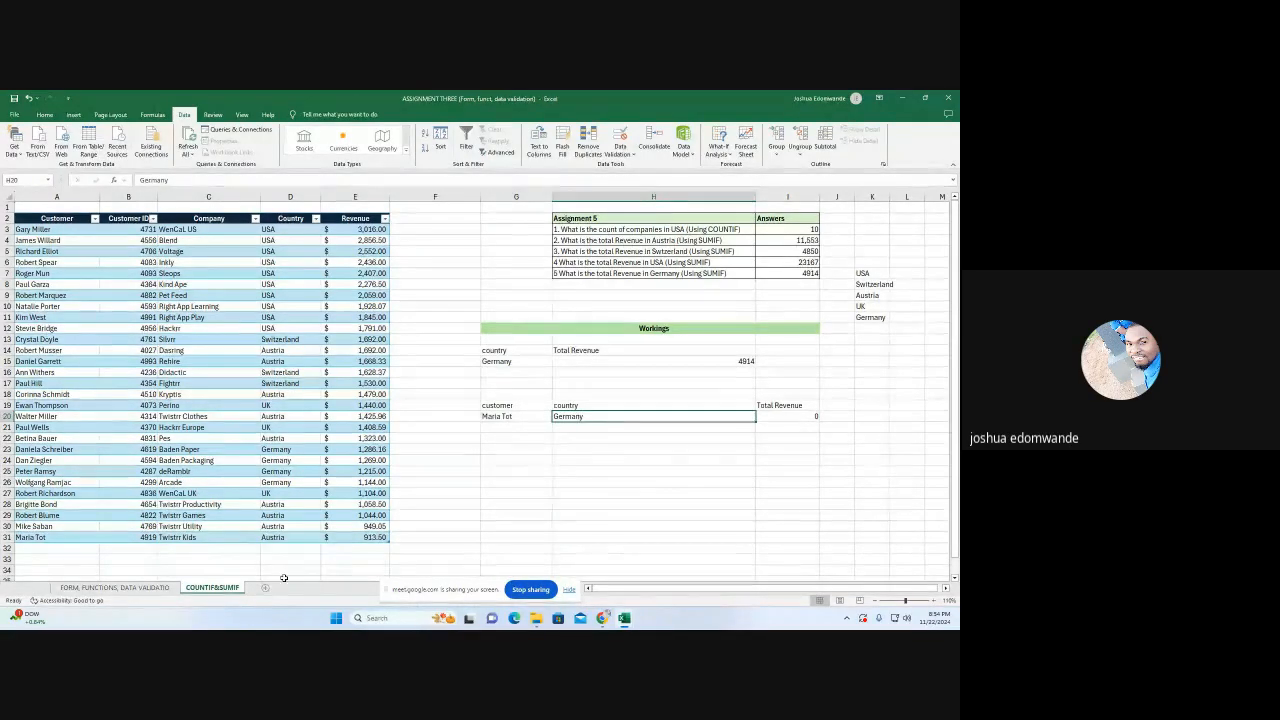
Open the FORM, FUNCTIONS, DATA VALIDATIO sheet and add a "Total sales" column header in K13, beside Quantity
click(115, 587)
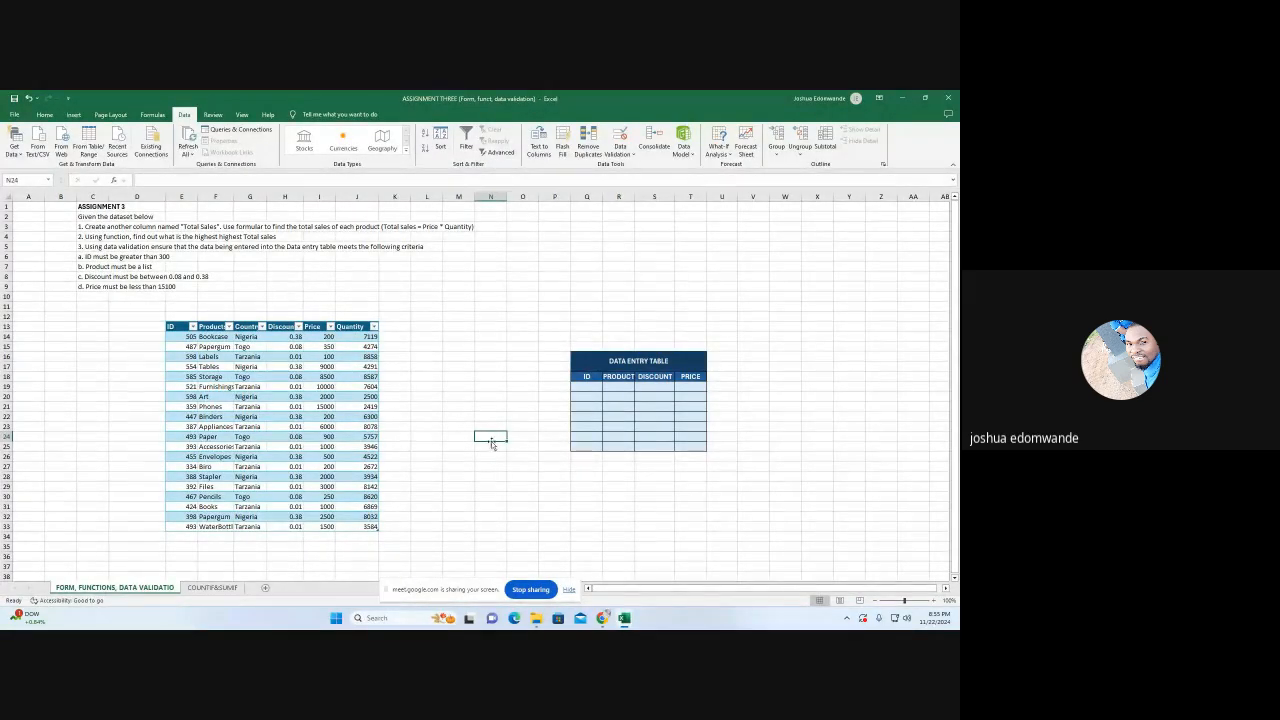
click(460, 328)
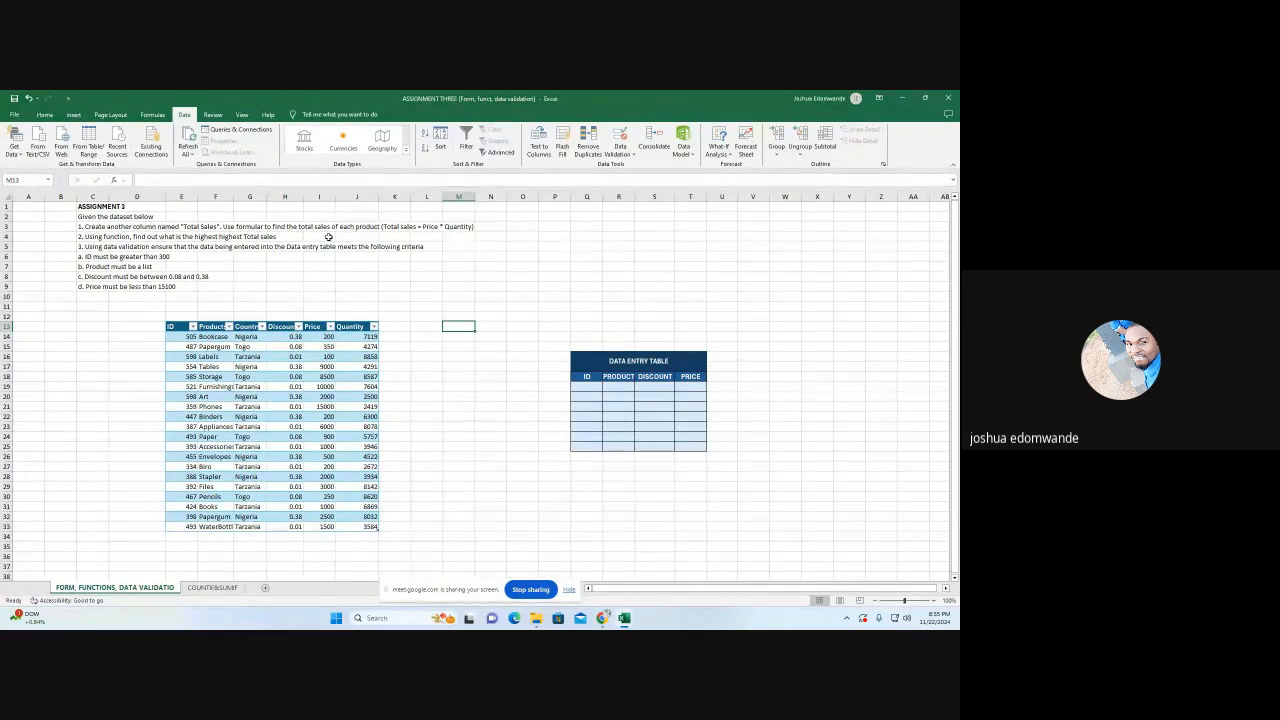
click(398, 327)
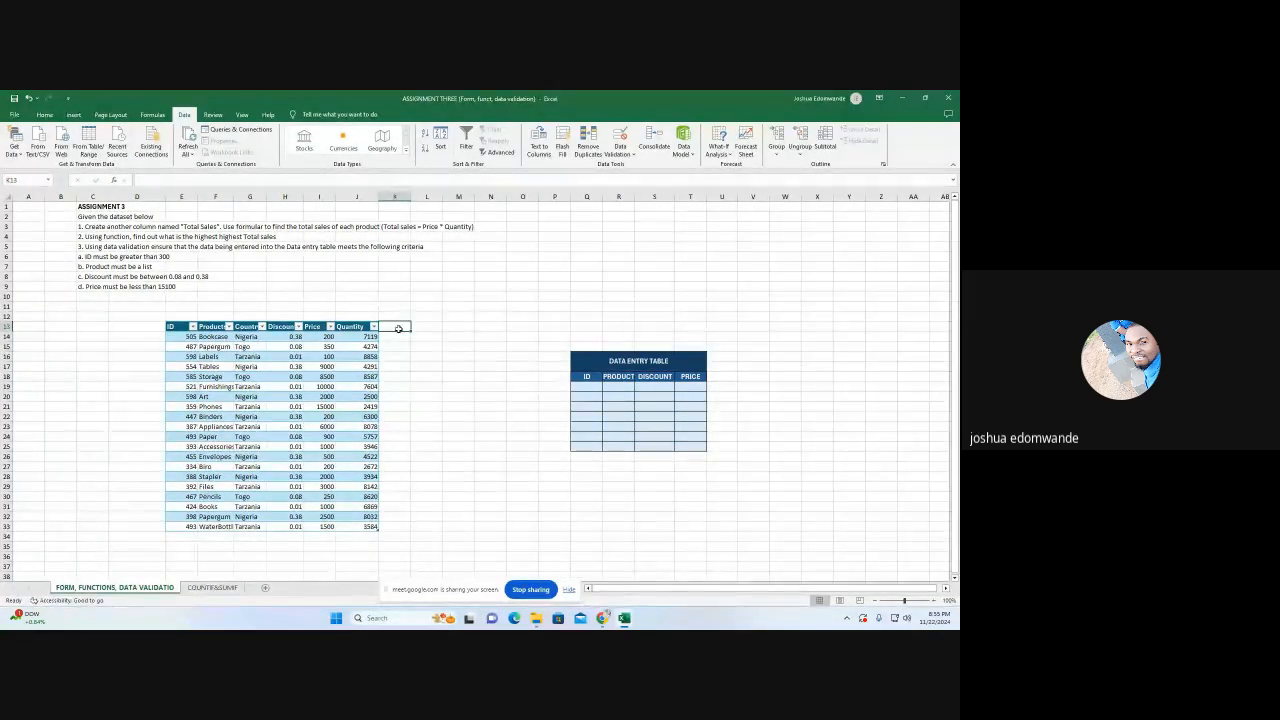
text(Tot)
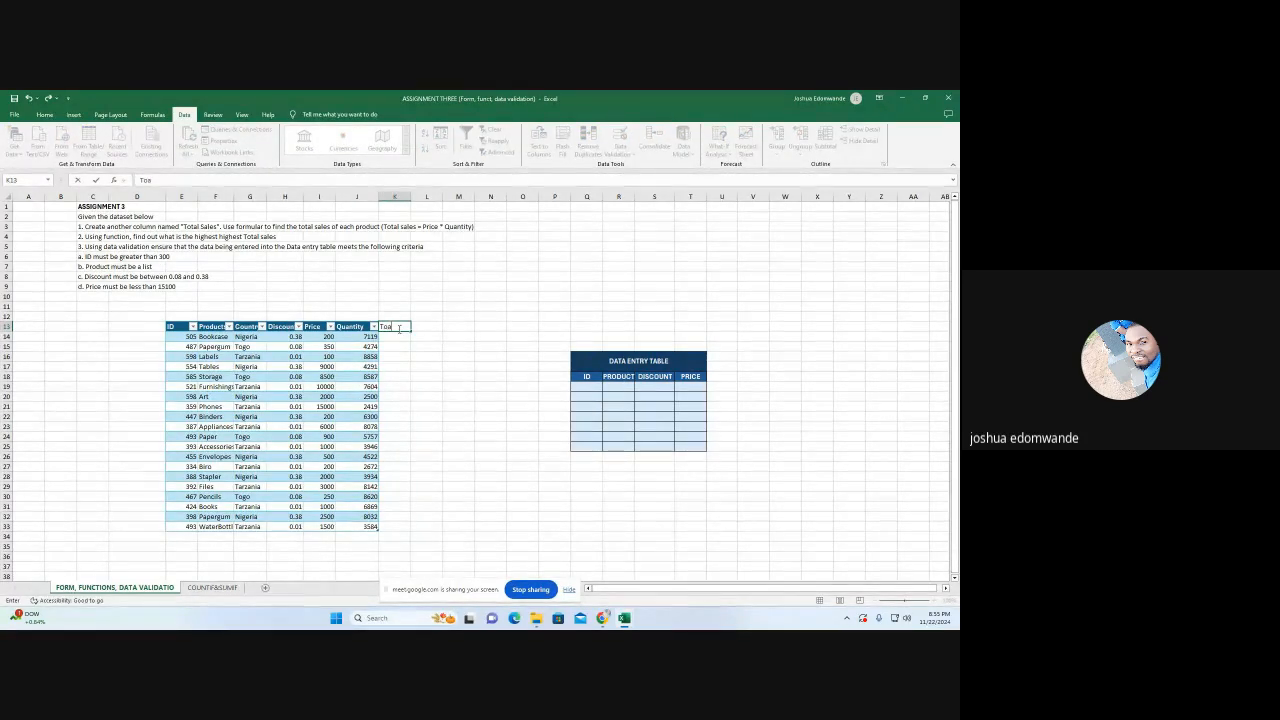
text(al sales)
key(Return)
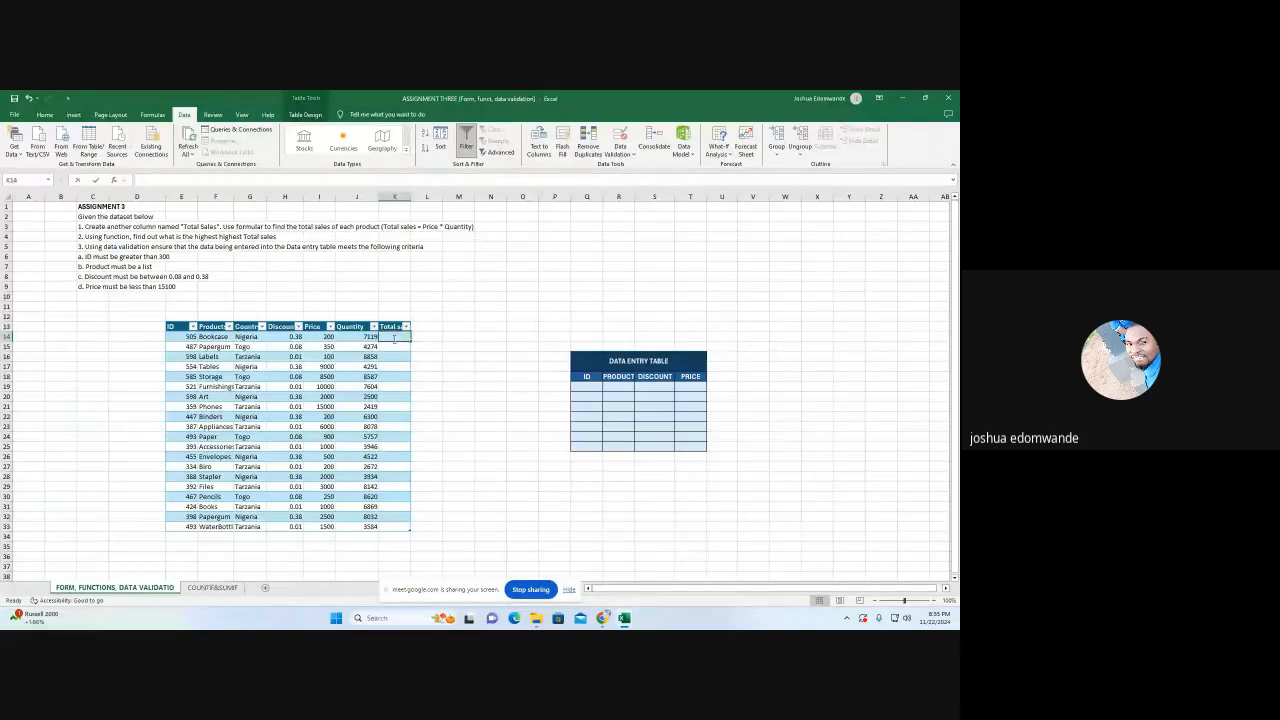
text(=)
click(327, 337)
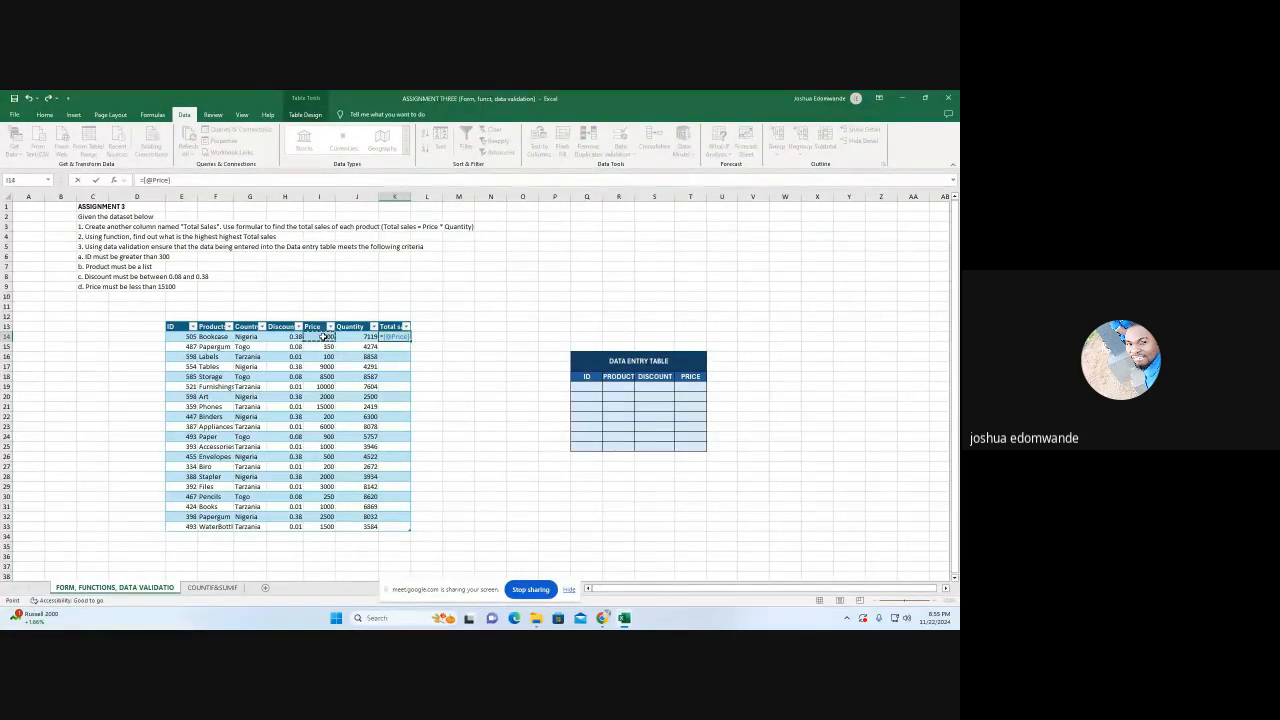
text(*)
click(363, 339)
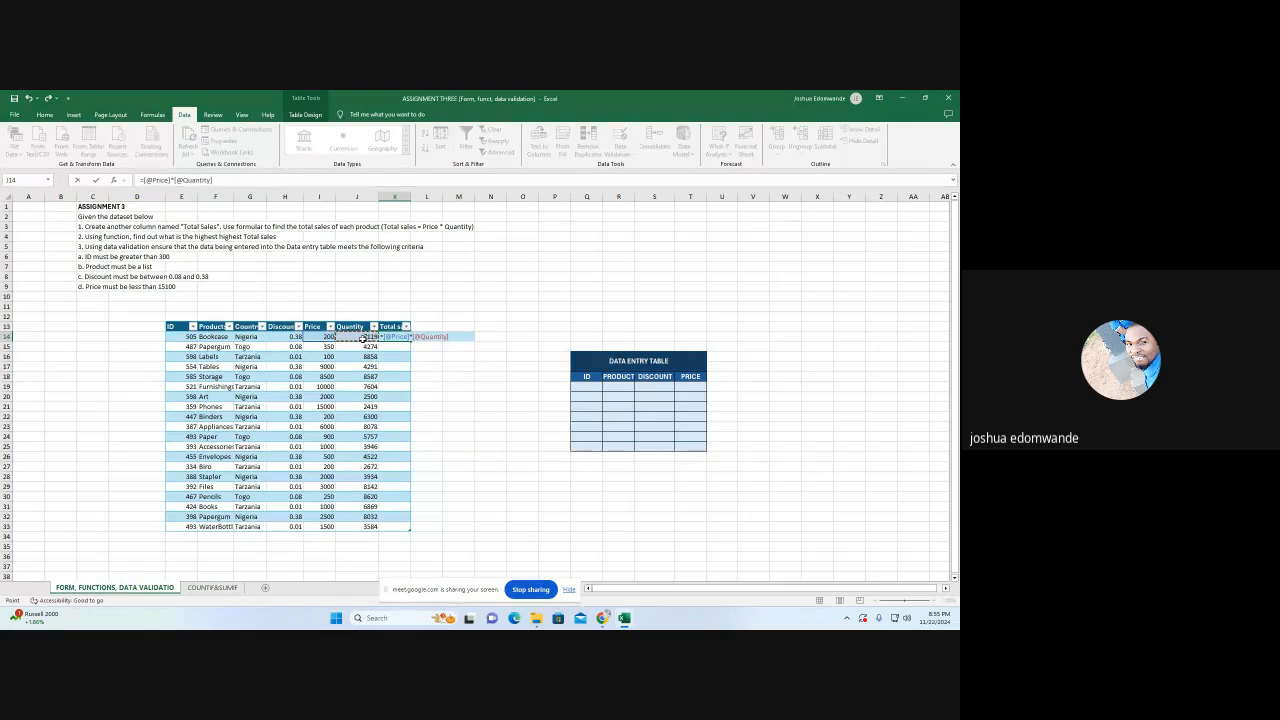
key(Return)
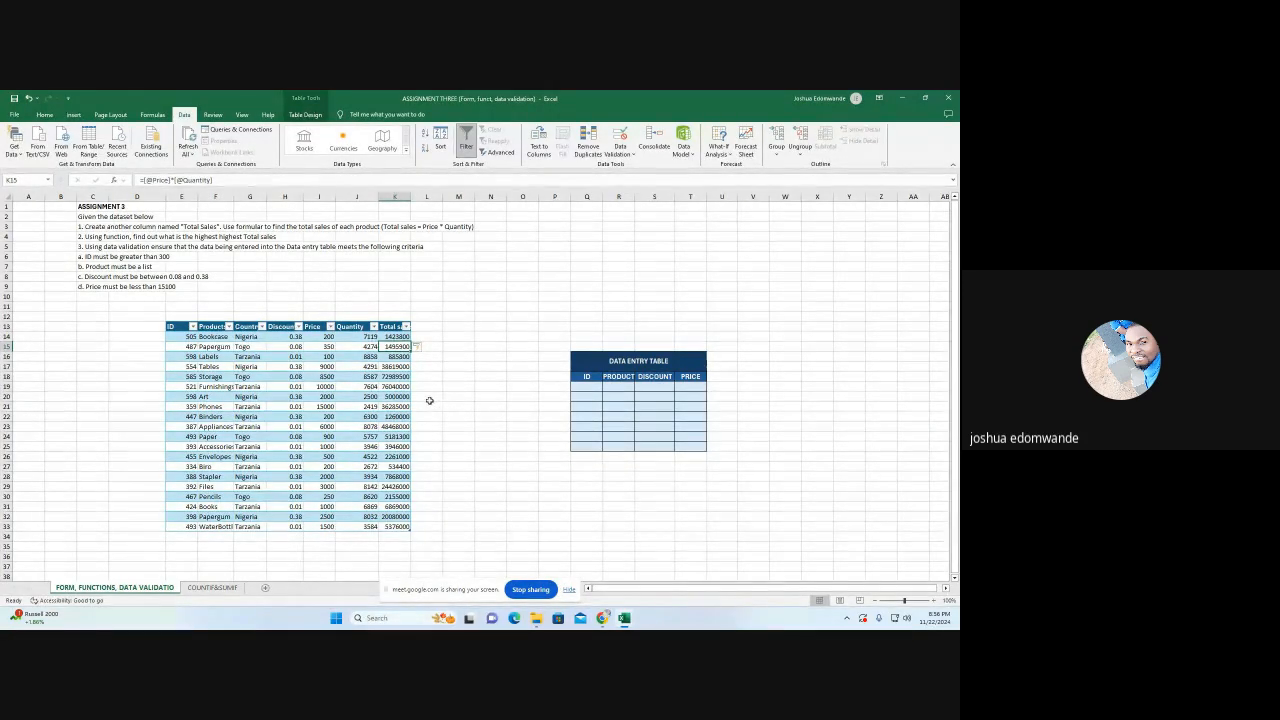
Find the highest total sales in N12 with =MAX(Table1[Total sales])
click(486, 317)
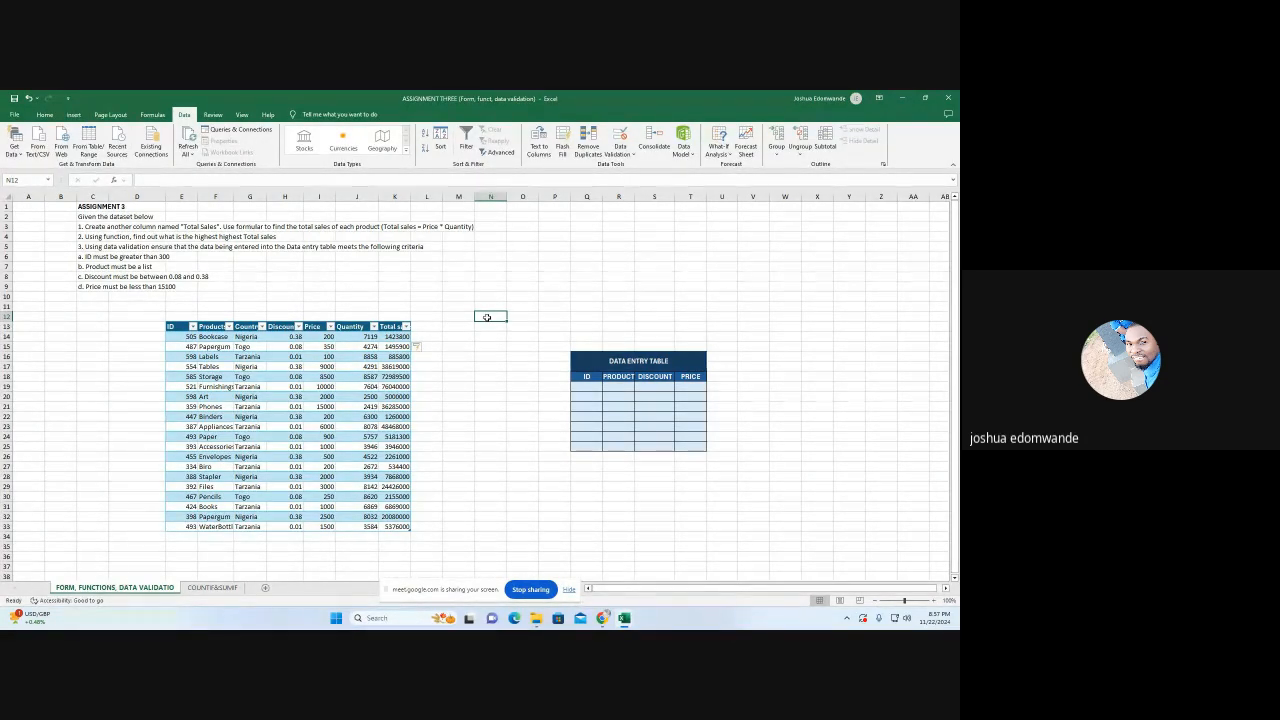
text(=)
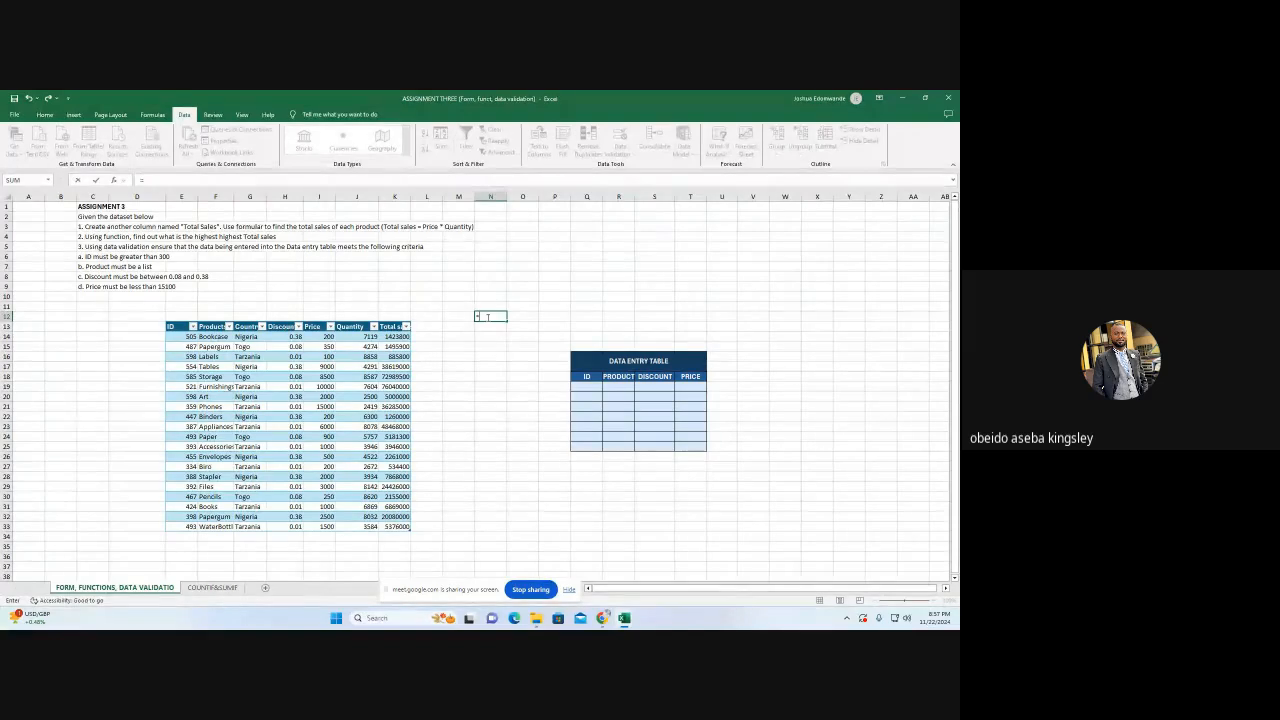
text(max)
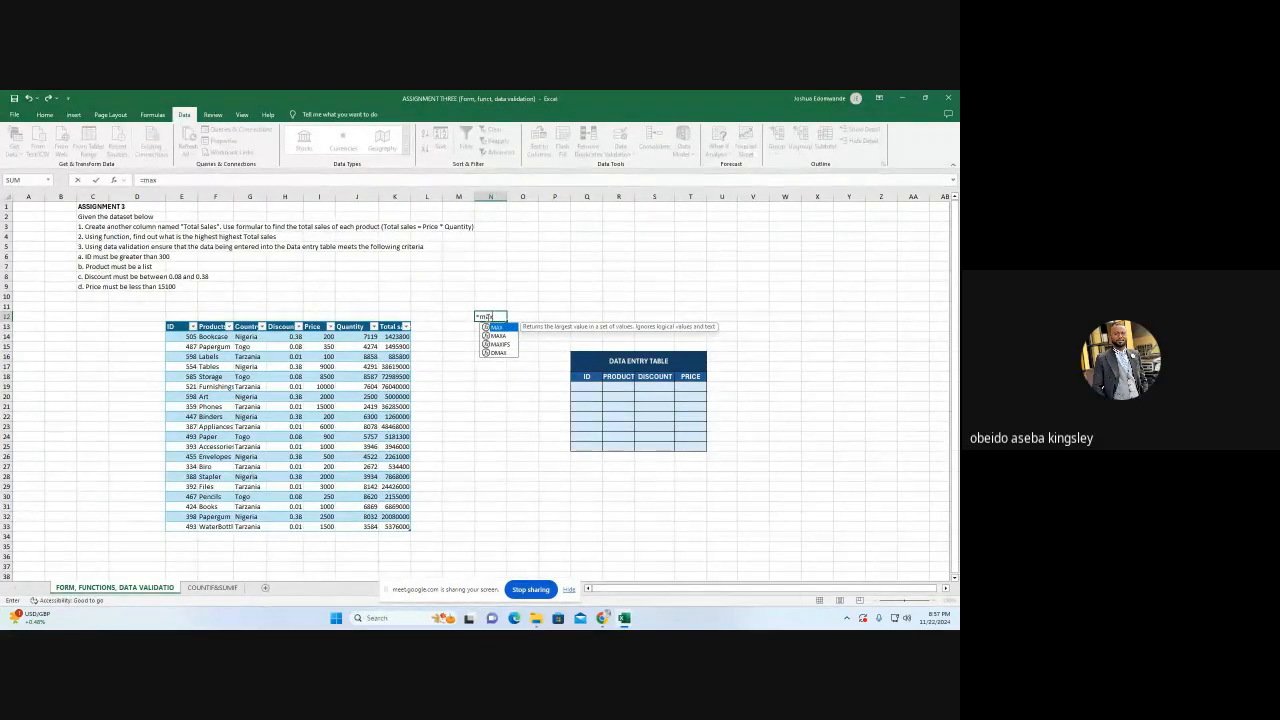
double_click(497, 328)
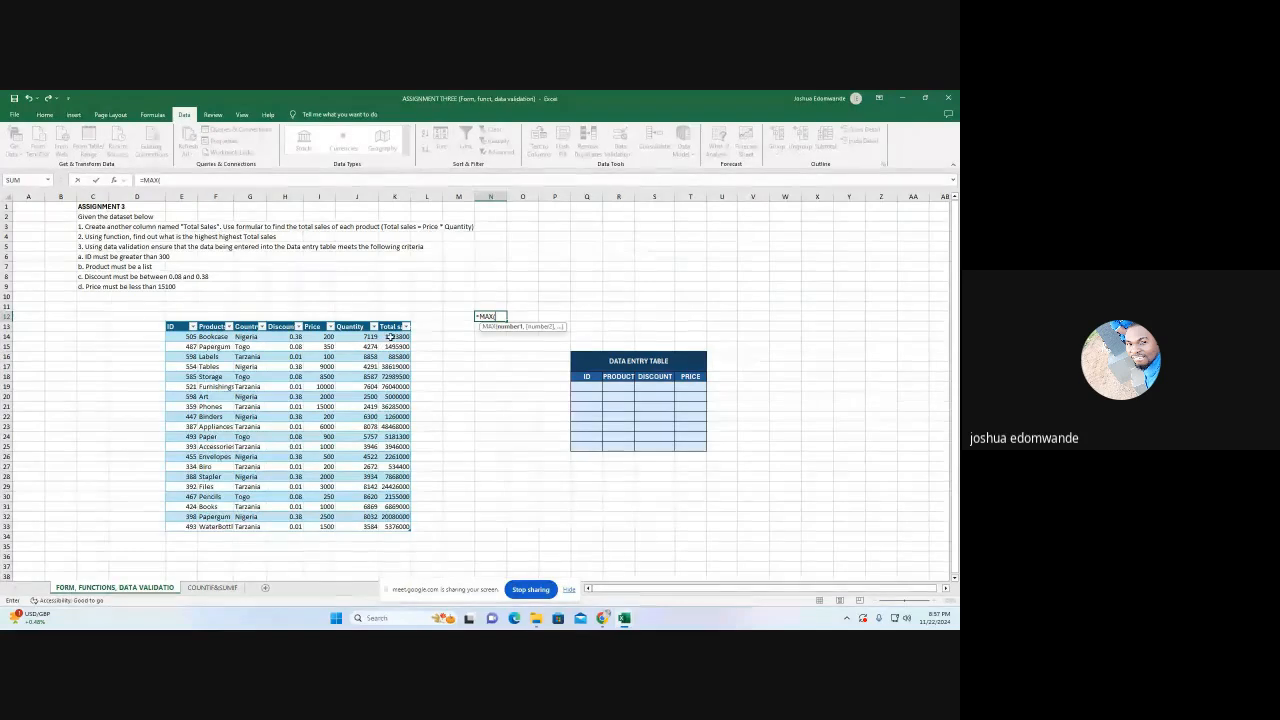
drag(393, 334, 398, 527)
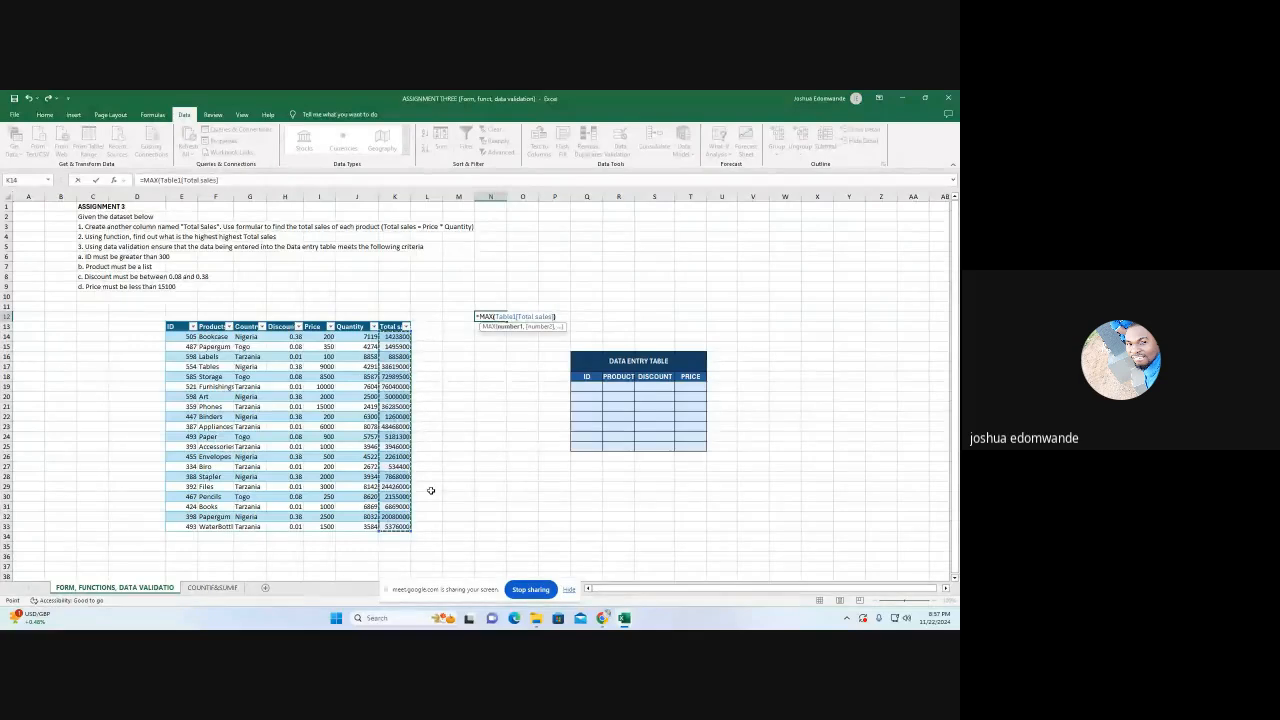
text())
key(Return)
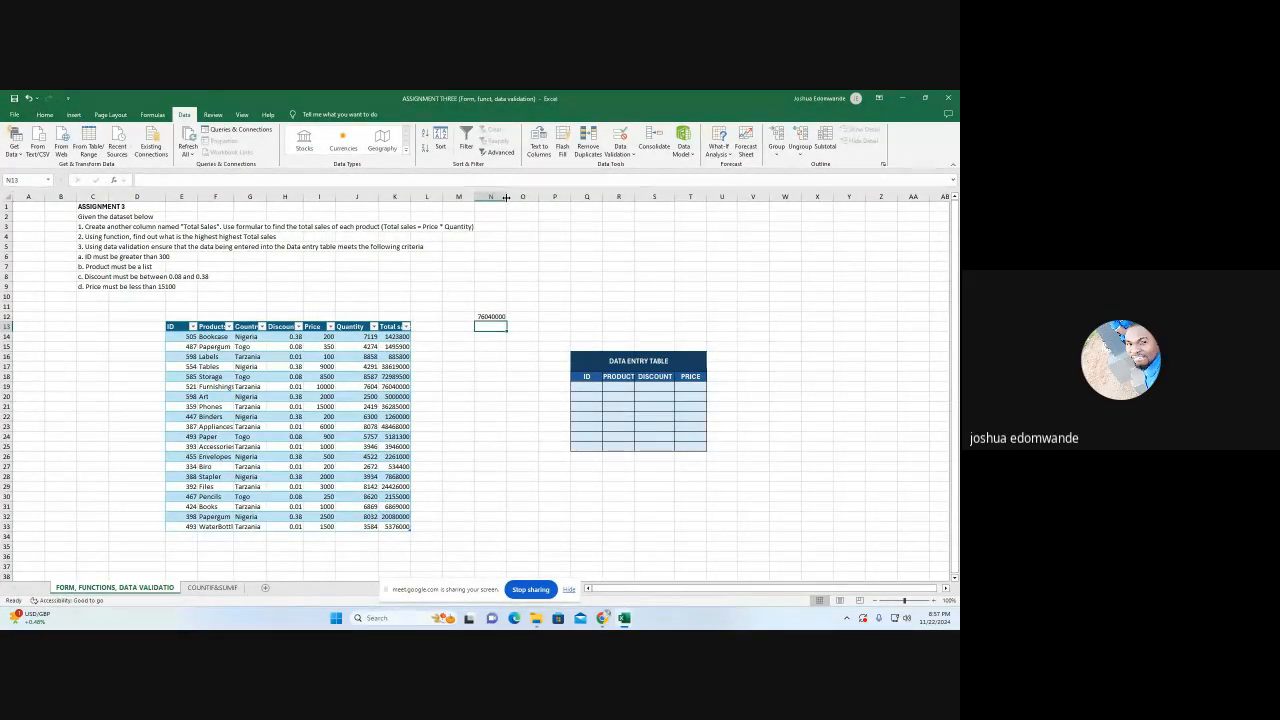
Format N12 as dollar accounting without decimals, and widen column N and the Products column to fit their contents
drag(506, 190, 514, 190)
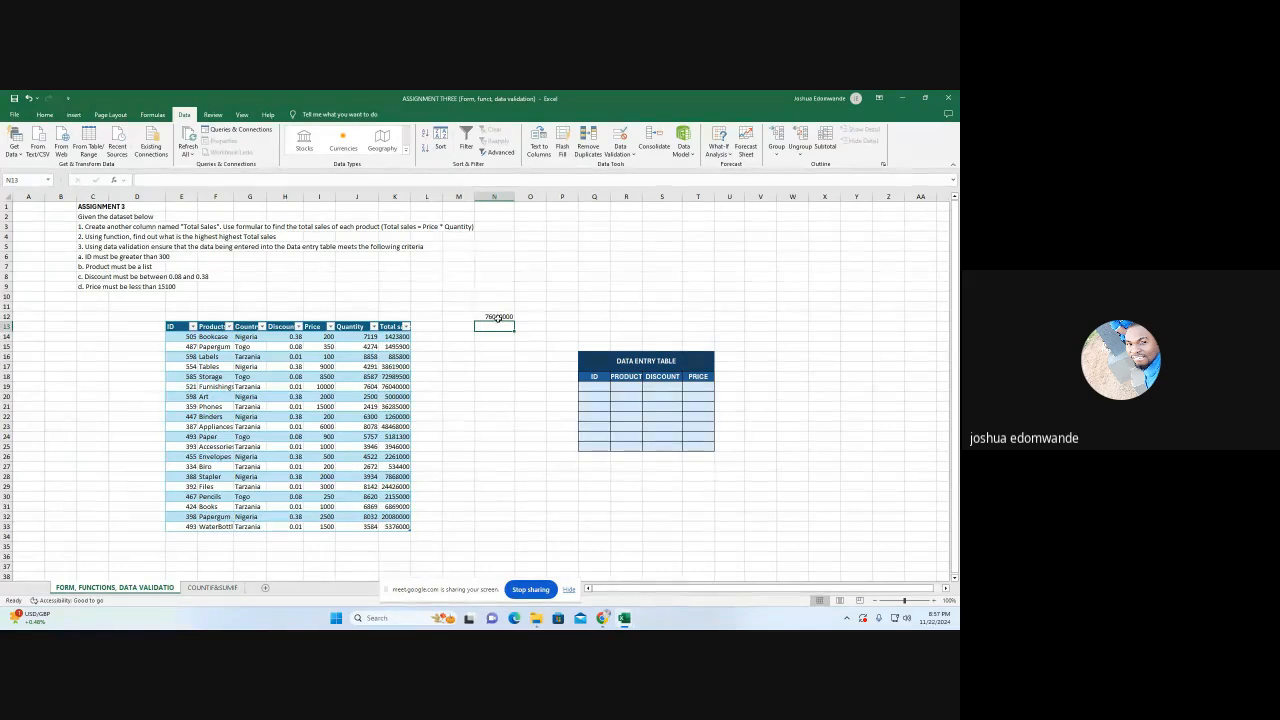
click(496, 316)
click(44, 115)
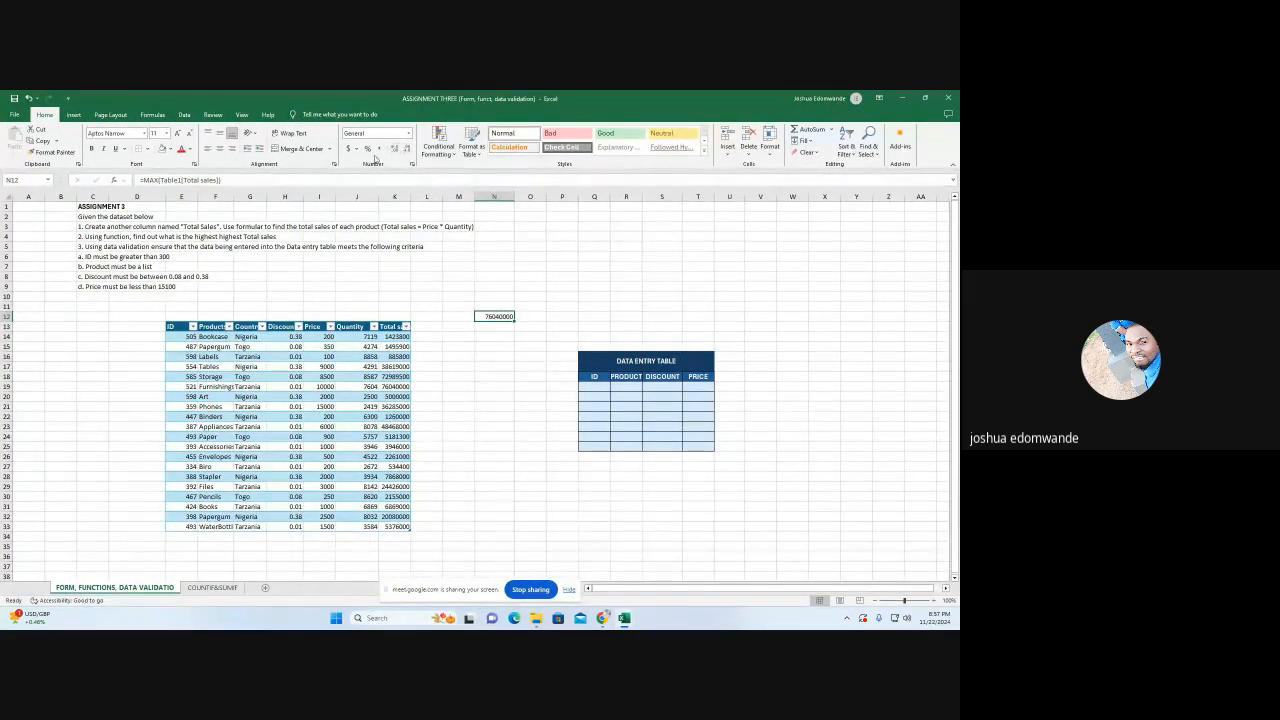
click(356, 149)
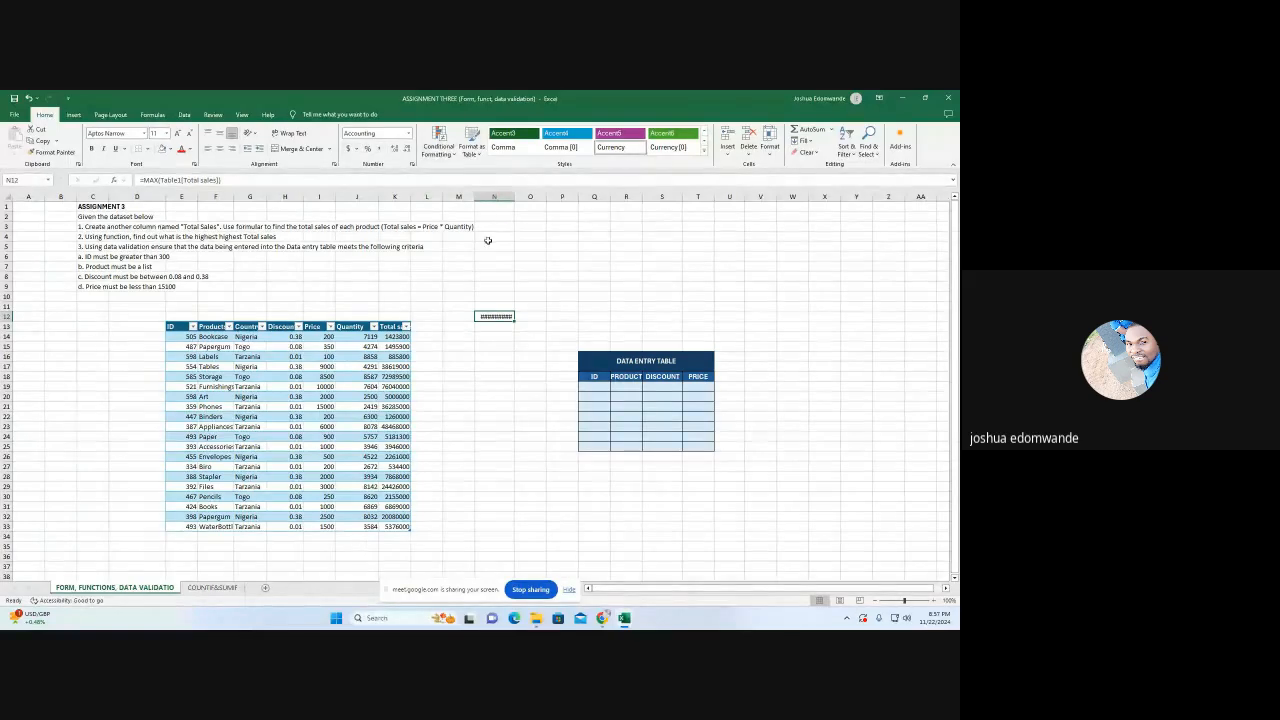
drag(514, 196, 531, 196)
click(406, 148)
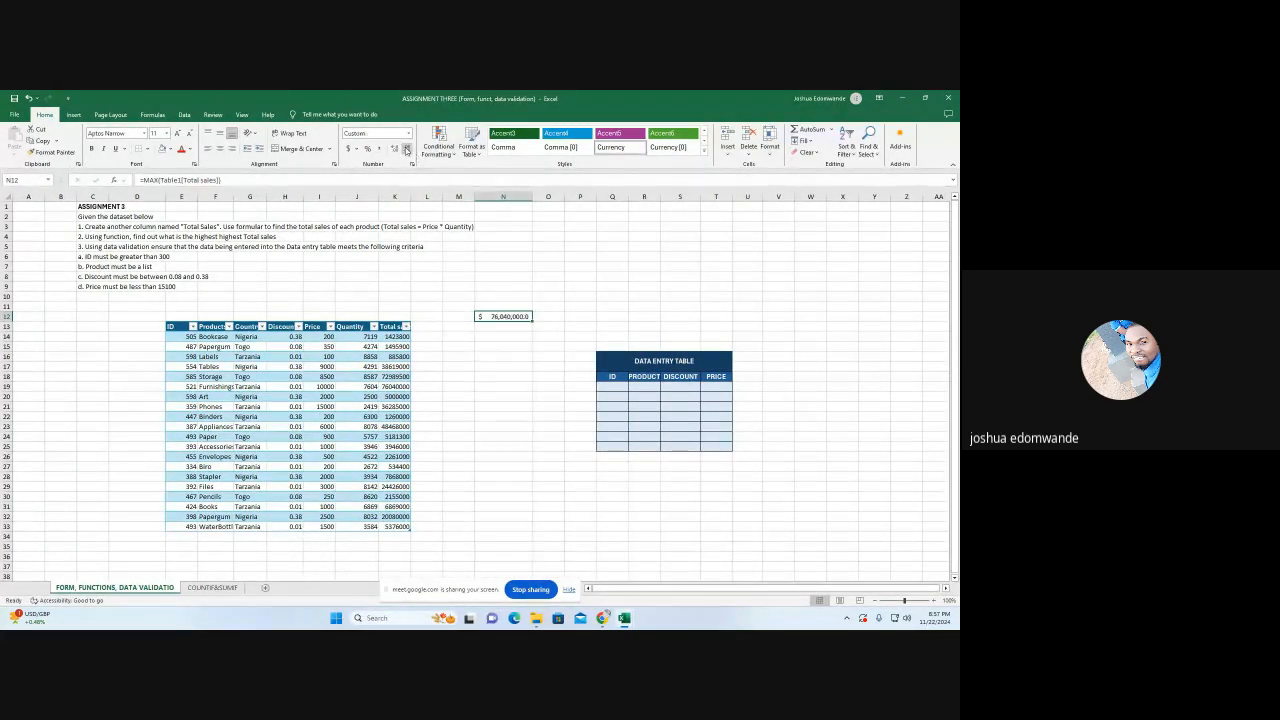
click(406, 148)
drag(232, 196, 271, 197)
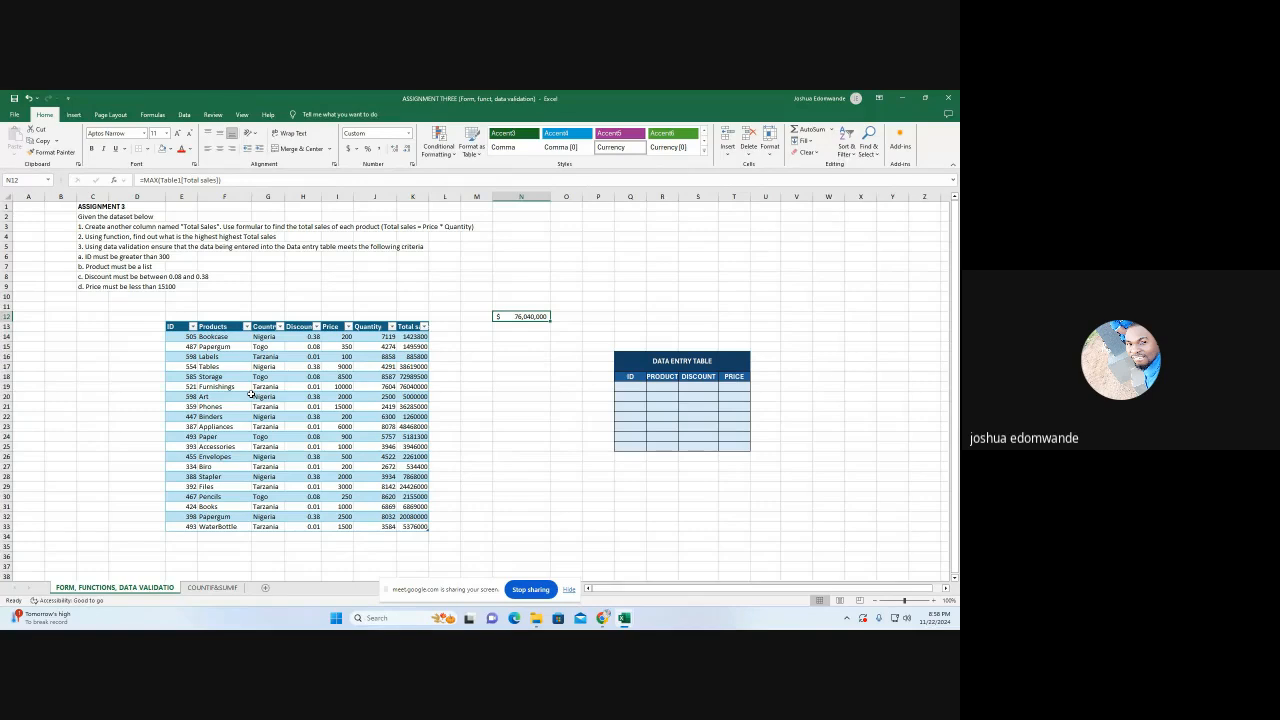
Find the lowest total sales in N14 with =MIN(Table1[Total sales])
click(513, 336)
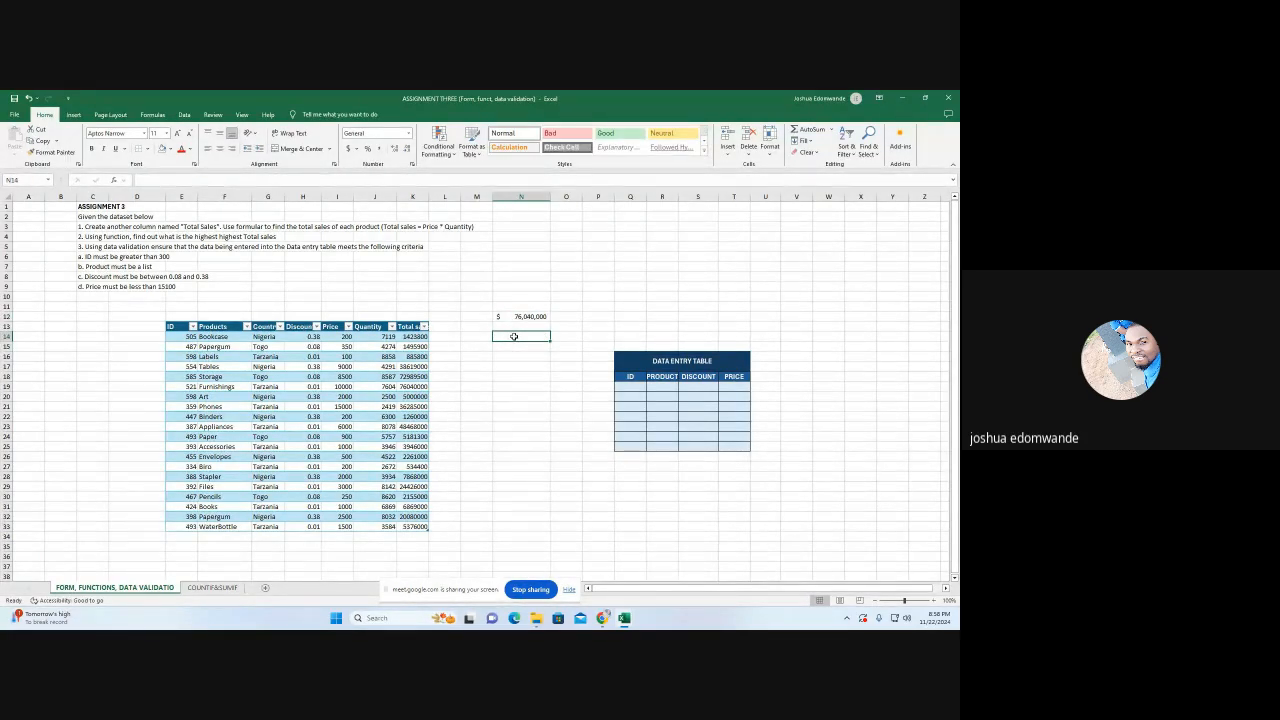
text(=)
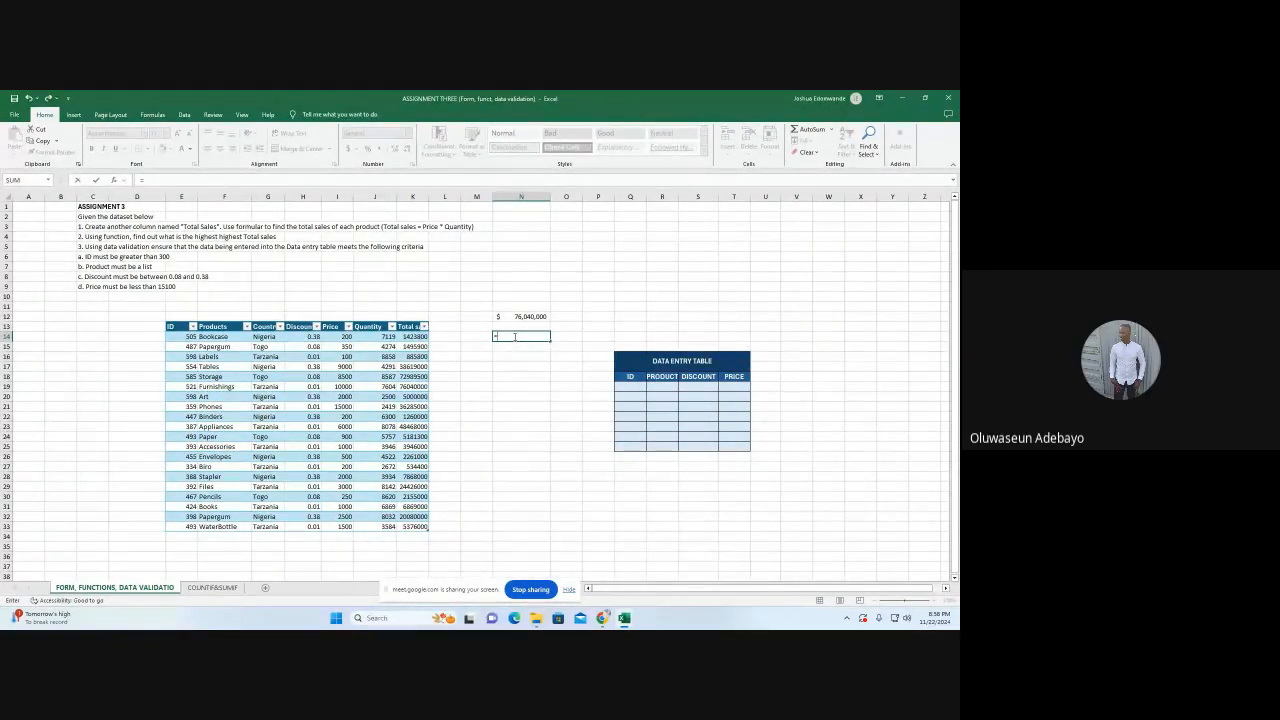
text(min)
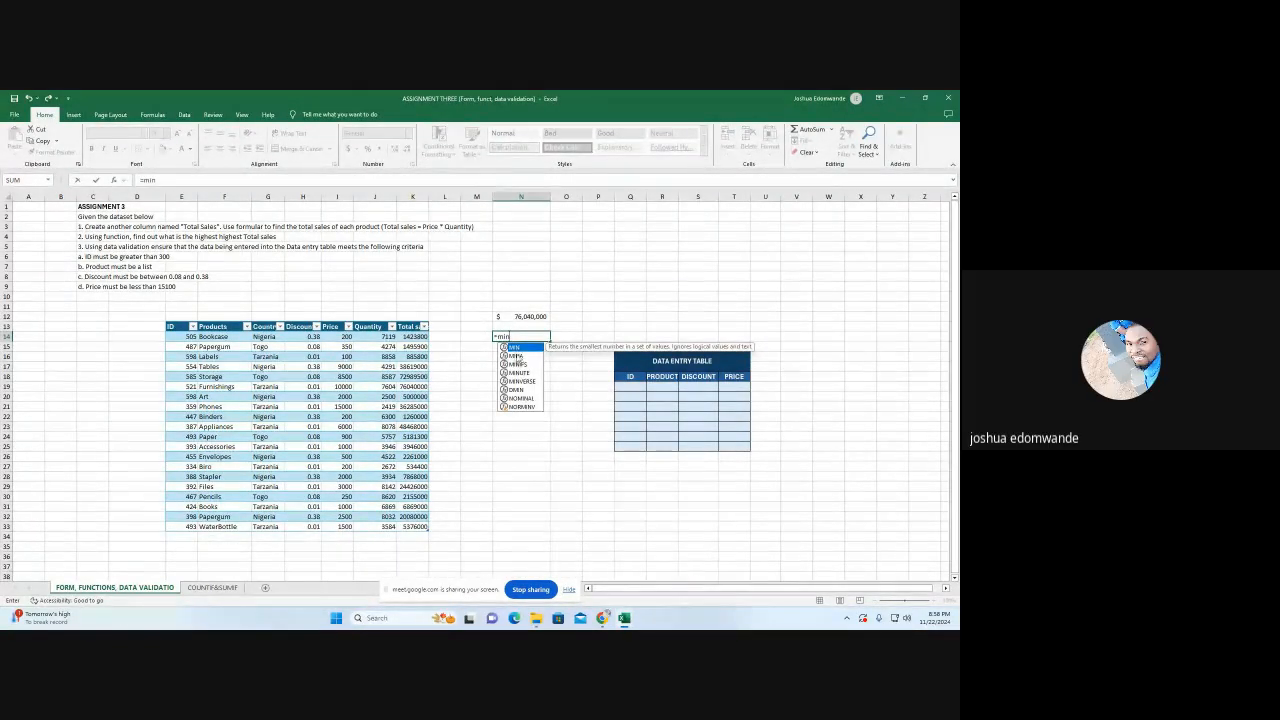
double_click(513, 347)
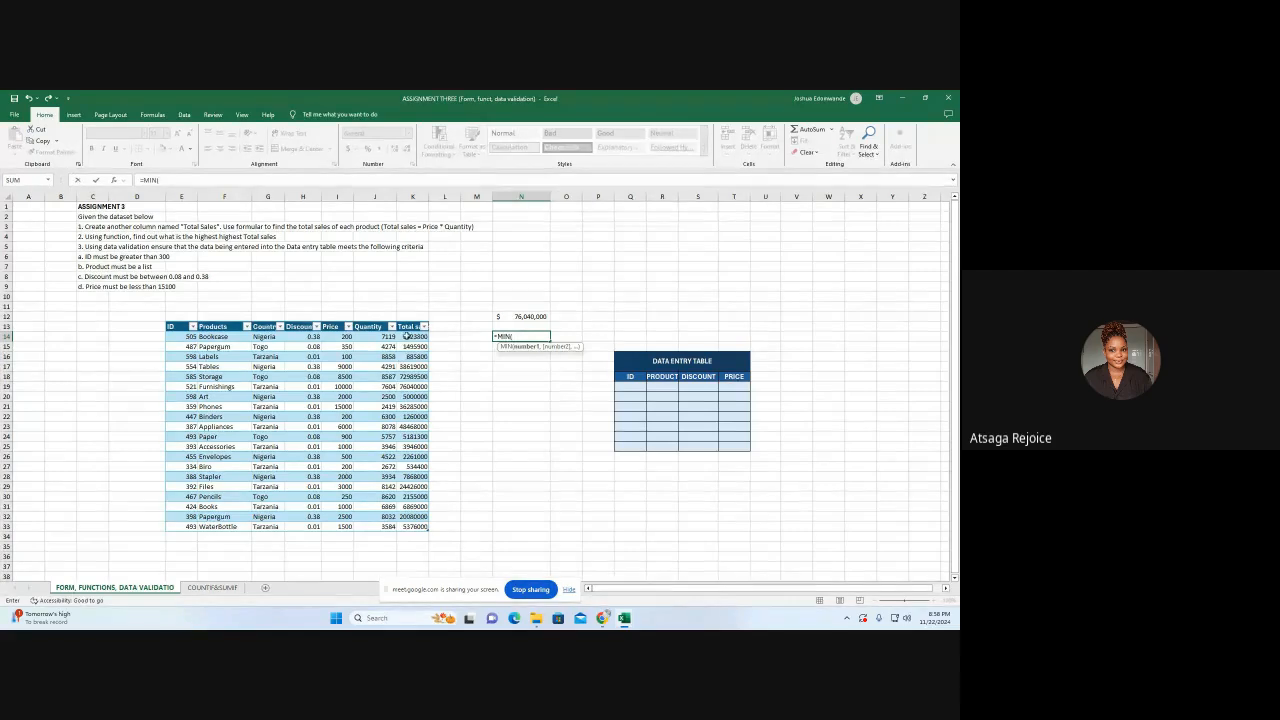
drag(412, 336, 413, 526)
text())
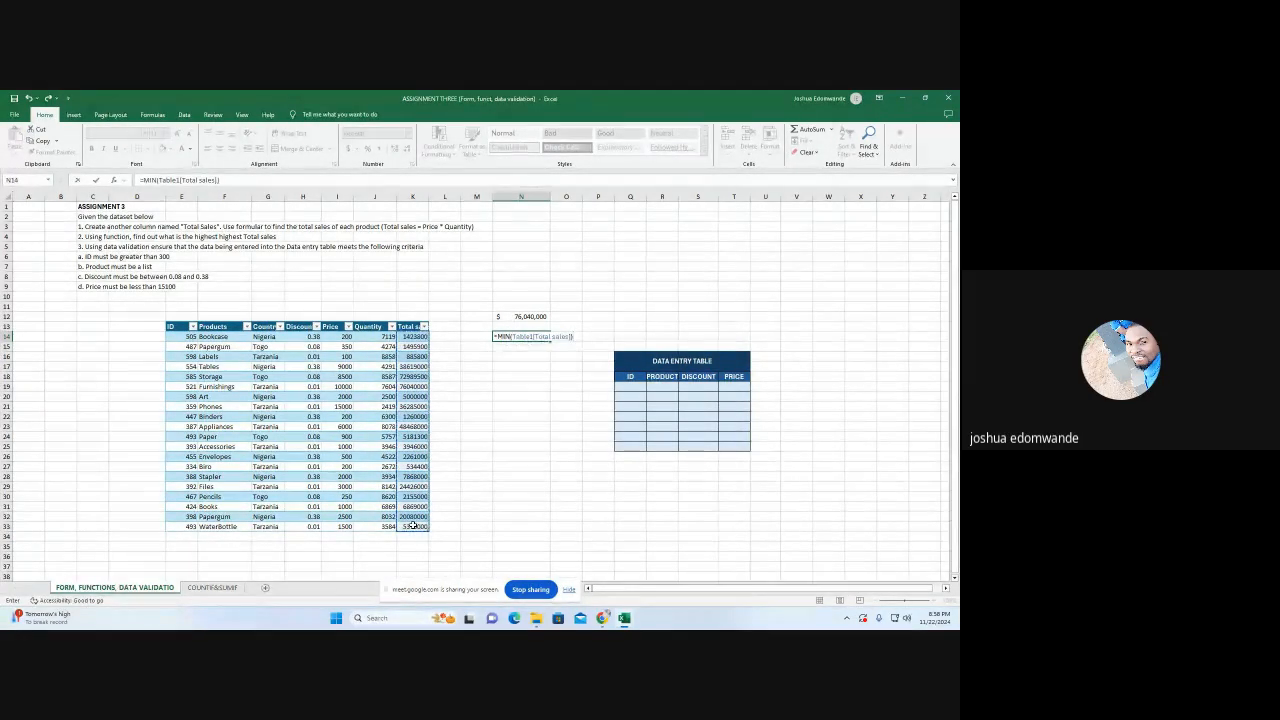
key(Return)
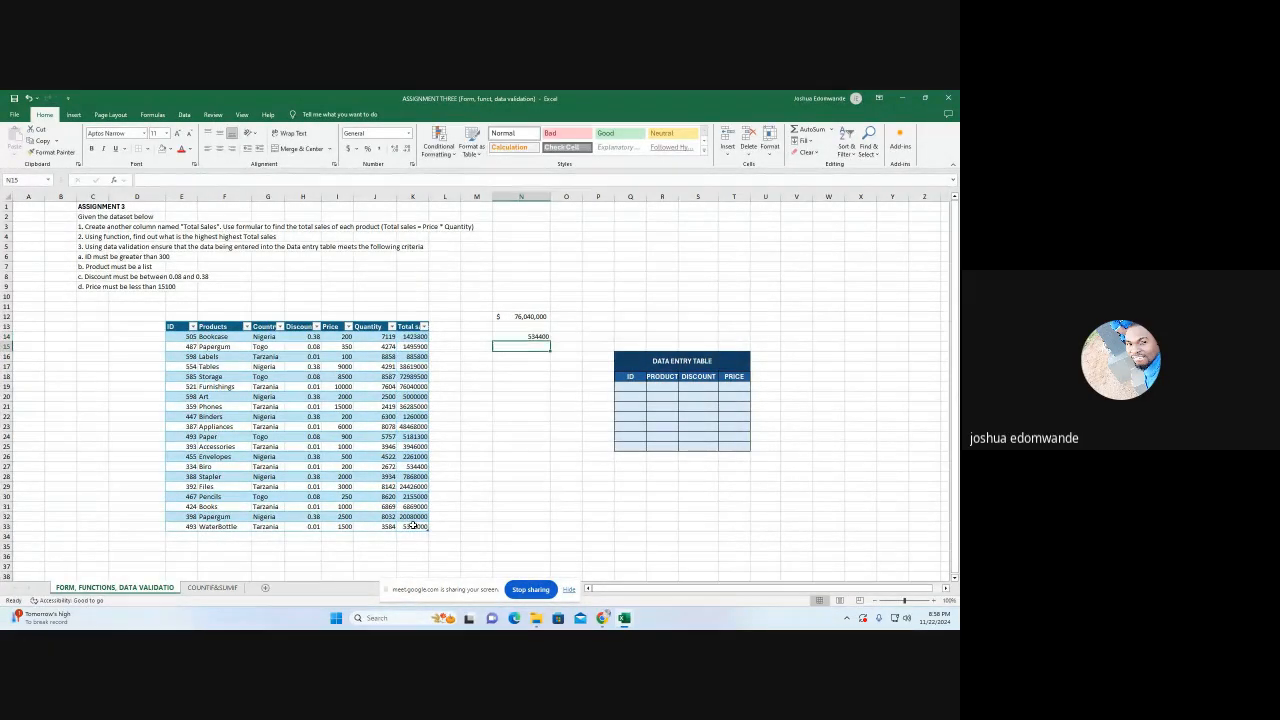
Format the lowest total sales in N14 as dollar accounting without decimals
click(537, 336)
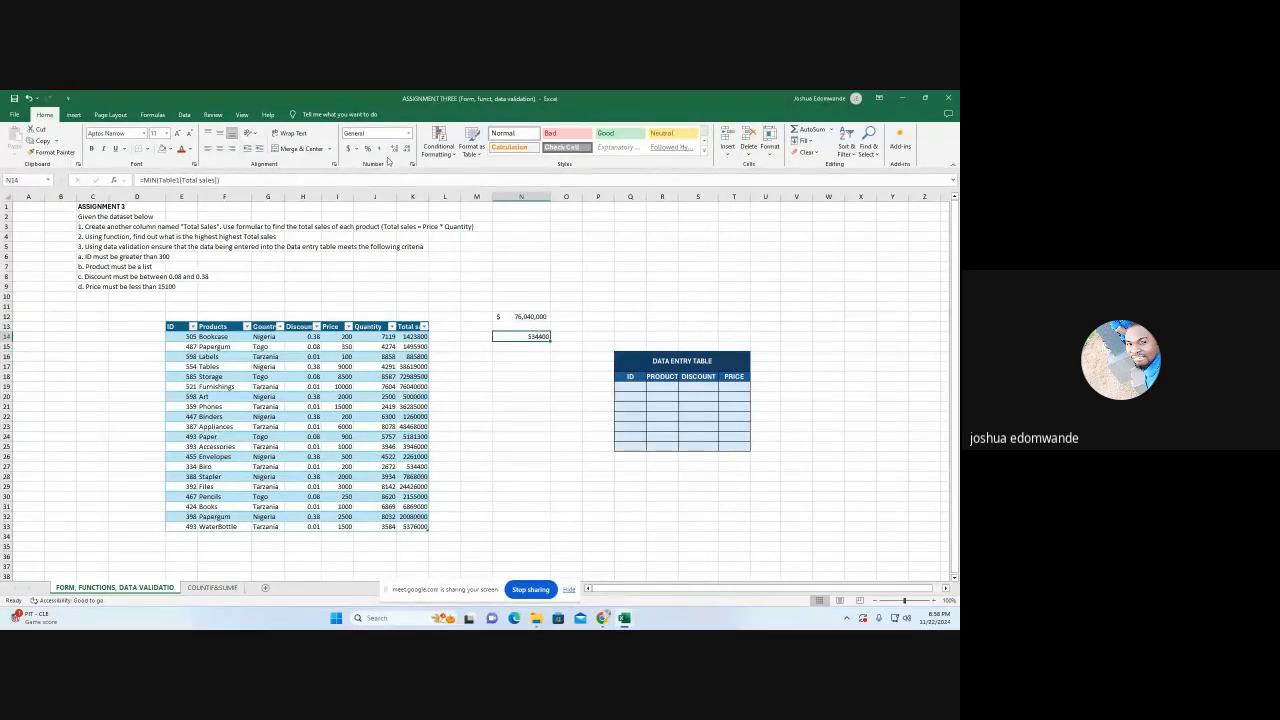
click(349, 148)
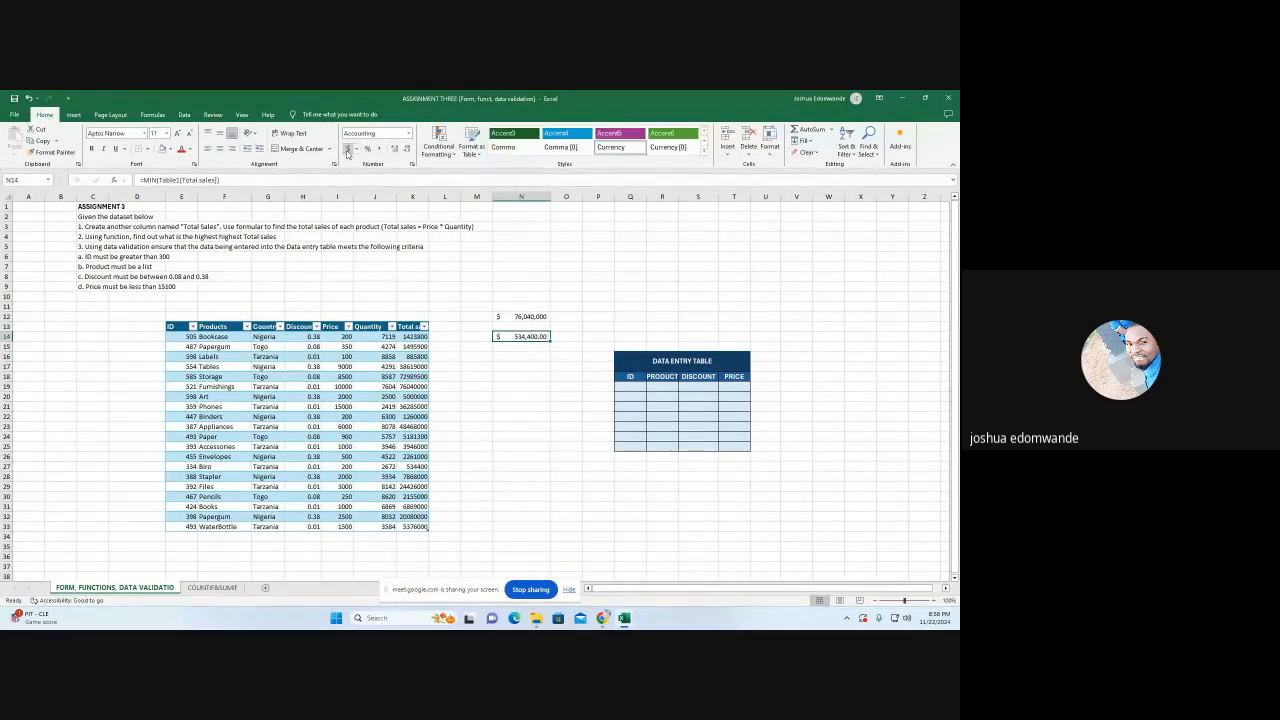
double_click(406, 148)
Clear the maximum and minimum results from N11:N14
drag(515, 310, 519, 338)
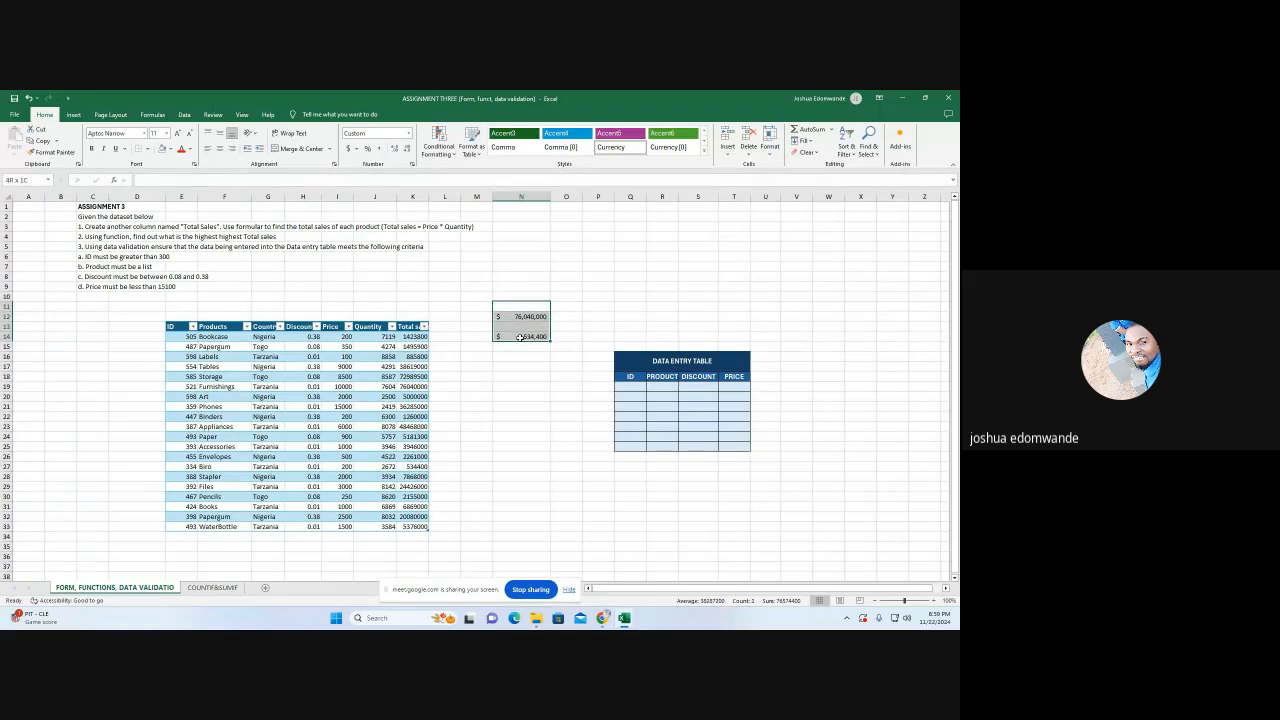
key(Delete)
click(521, 366)
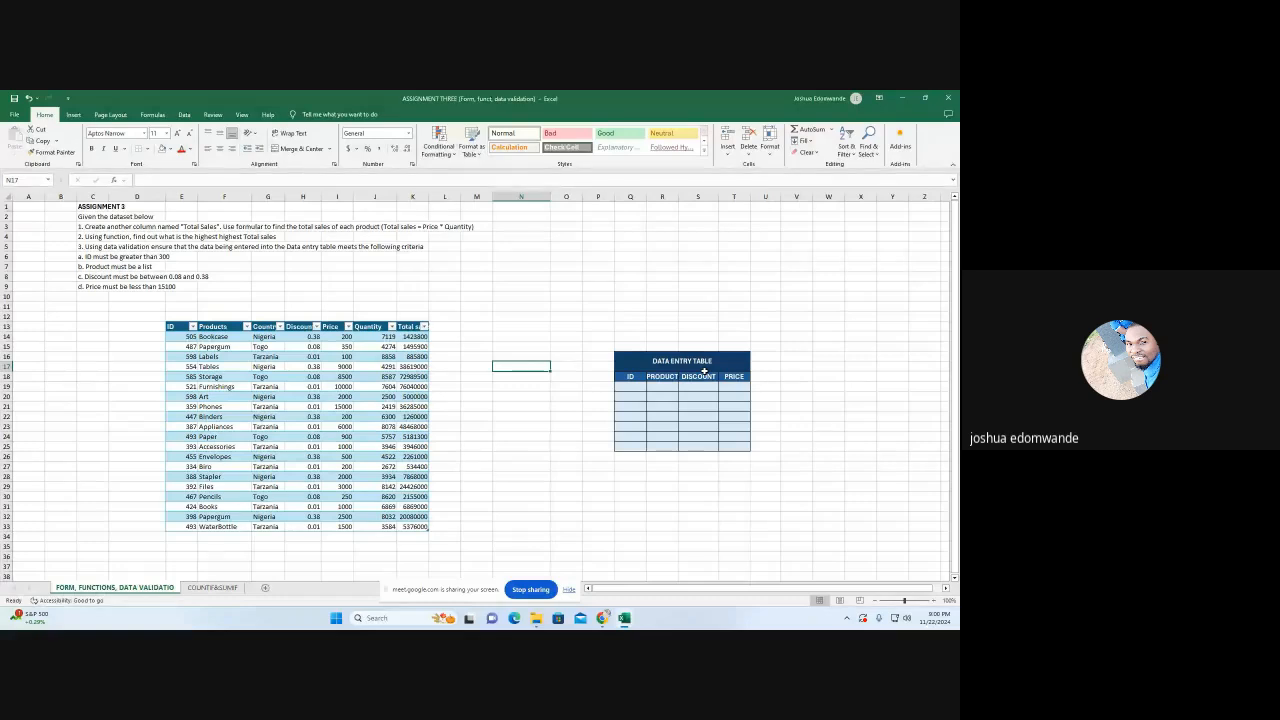
Set a data validation rule on ID cell Q19 of the data entry table allowing only whole numbers greater than 300
click(630, 385)
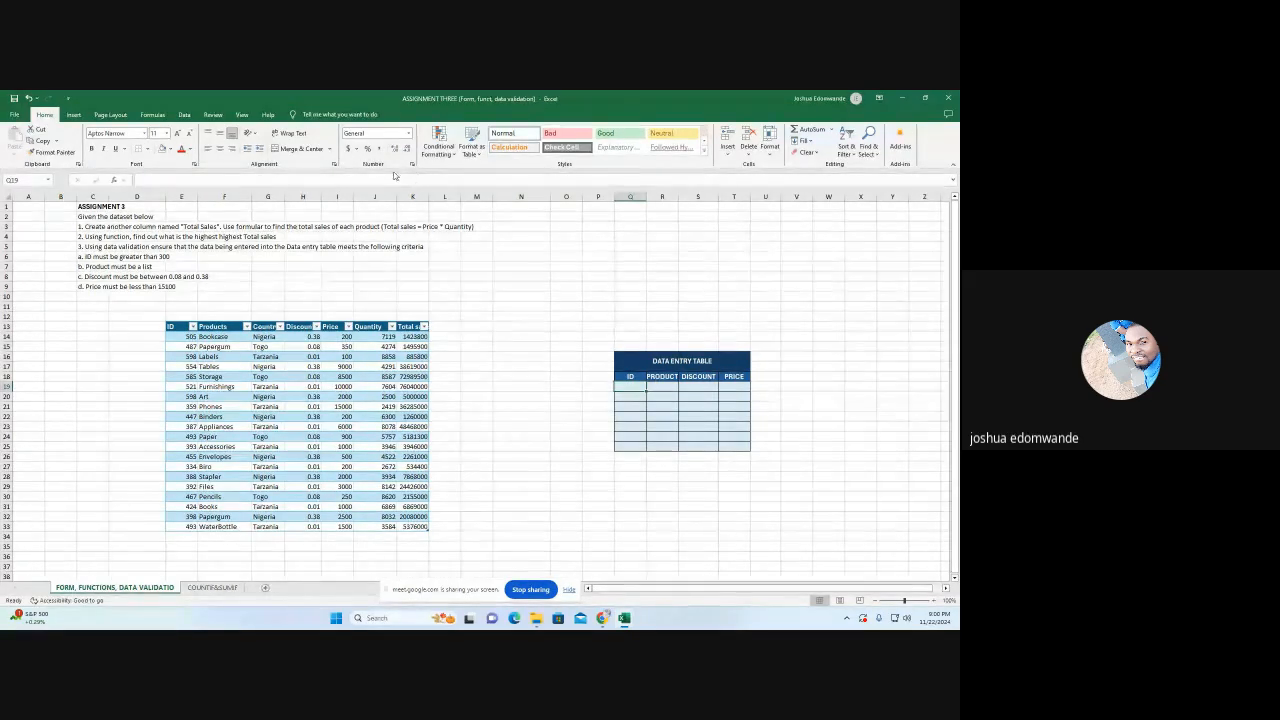
click(184, 114)
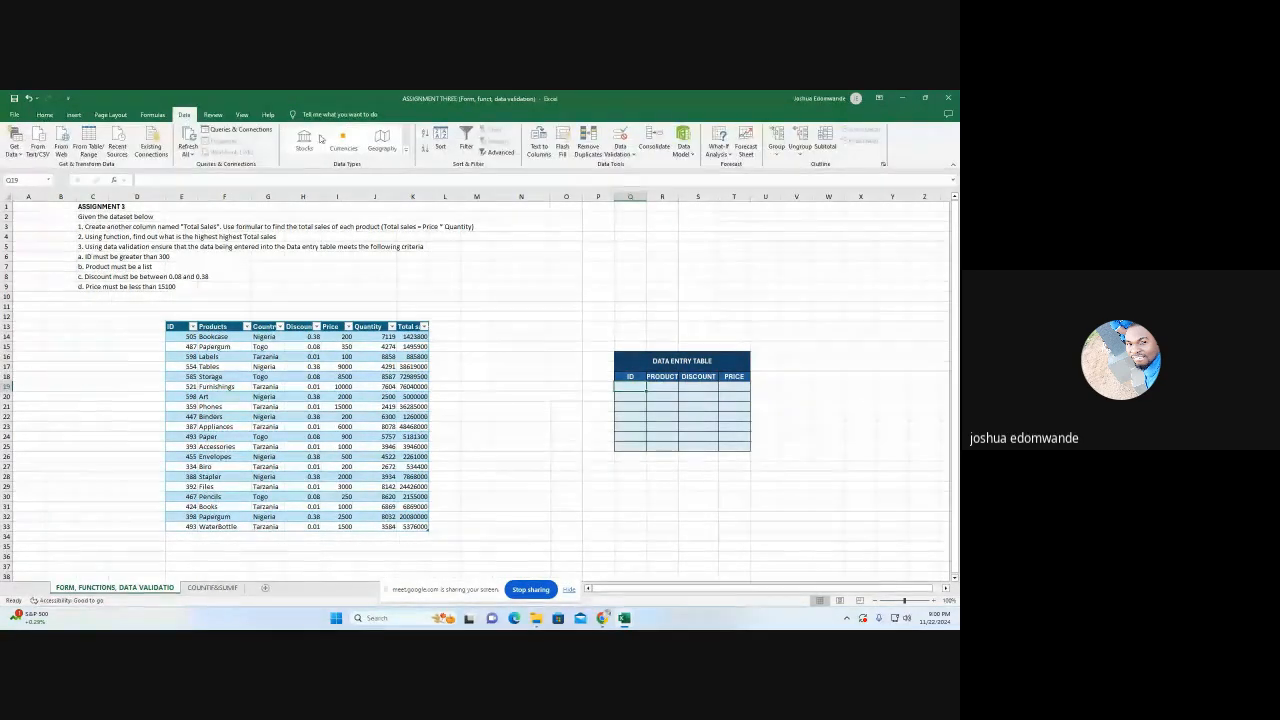
click(621, 153)
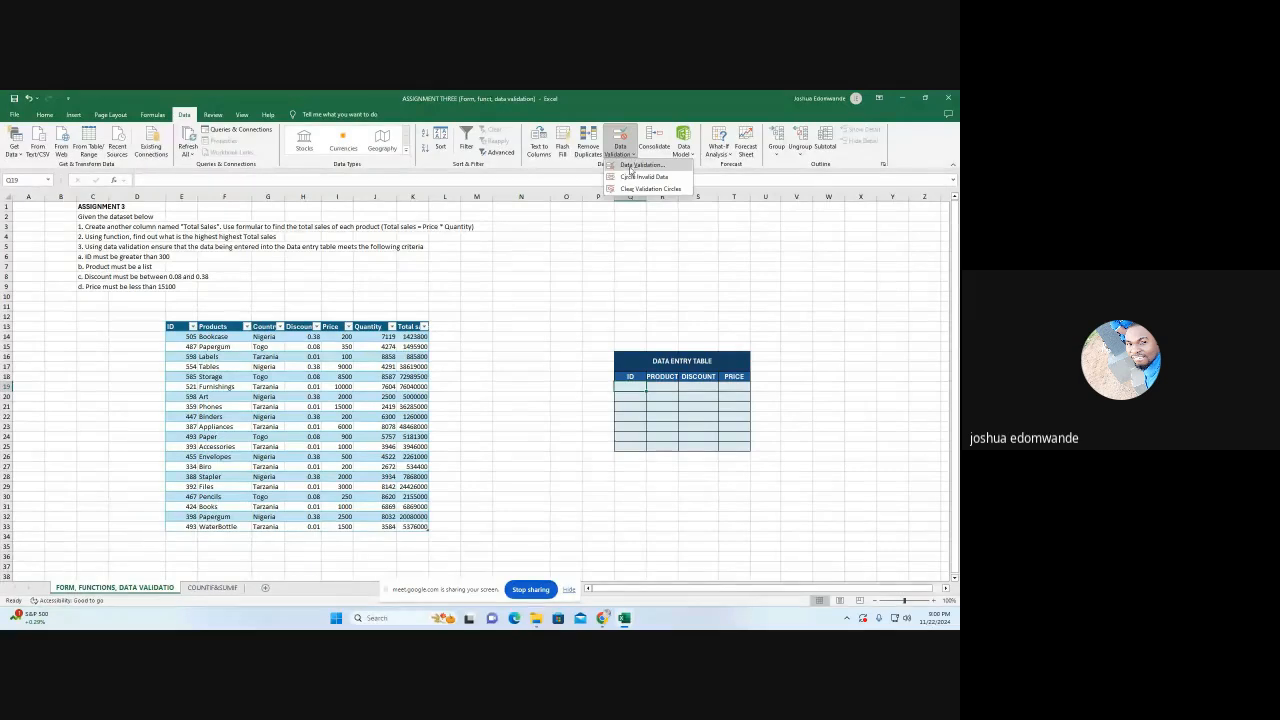
click(632, 165)
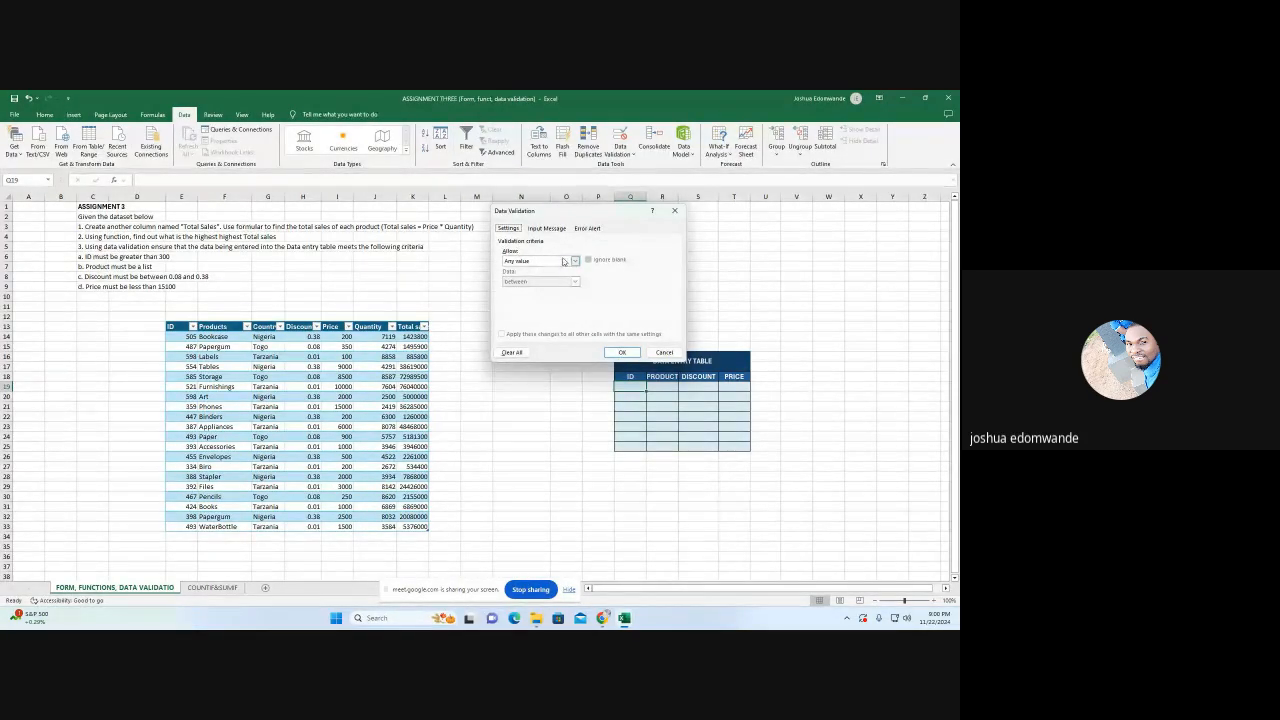
click(575, 261)
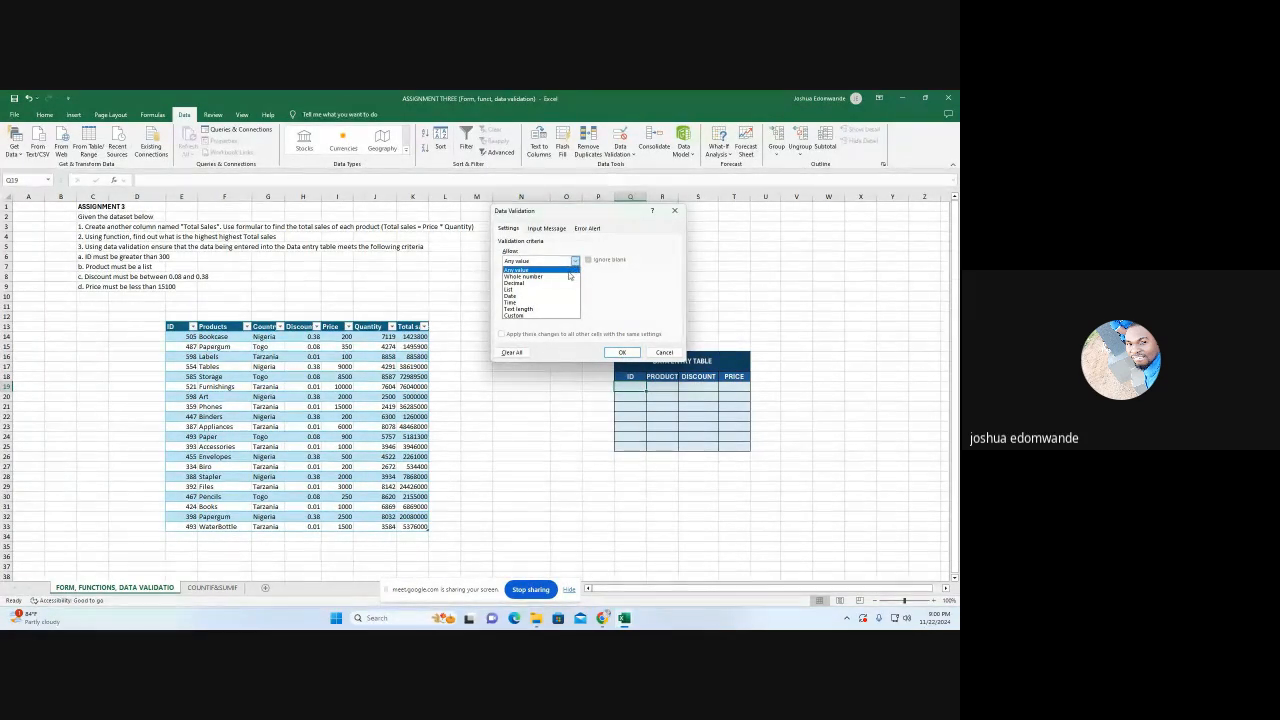
click(566, 277)
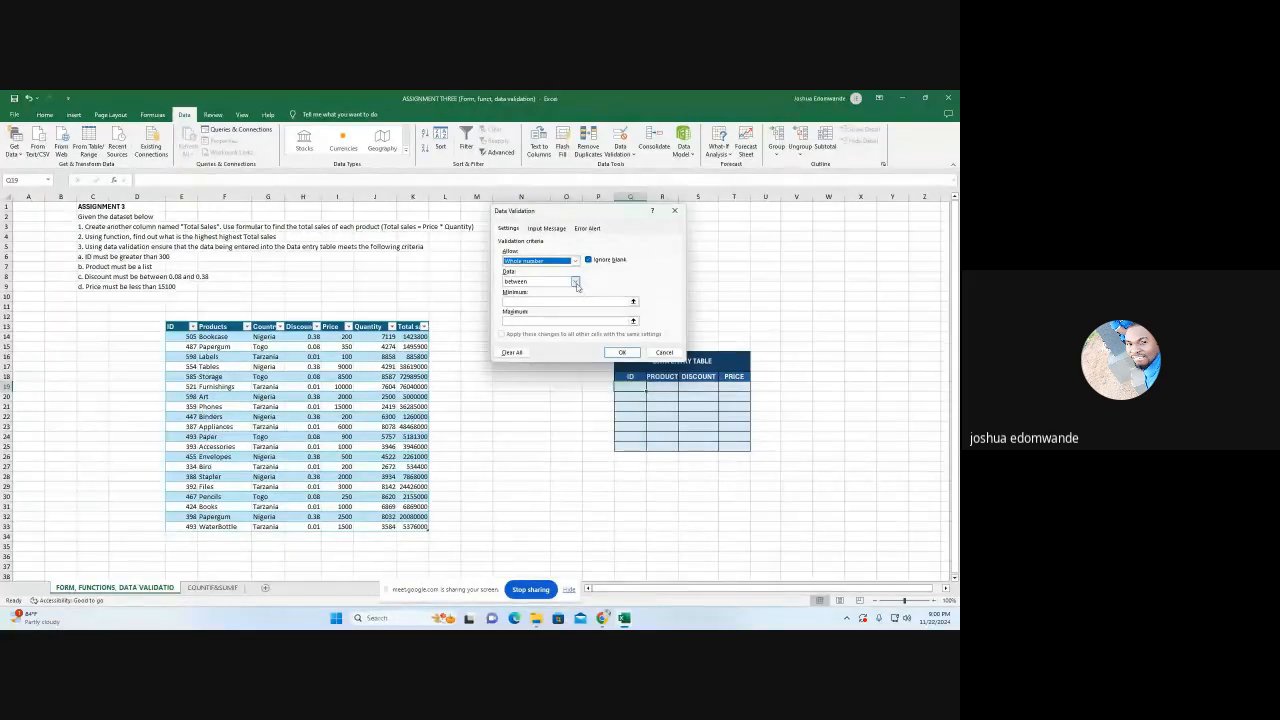
click(575, 283)
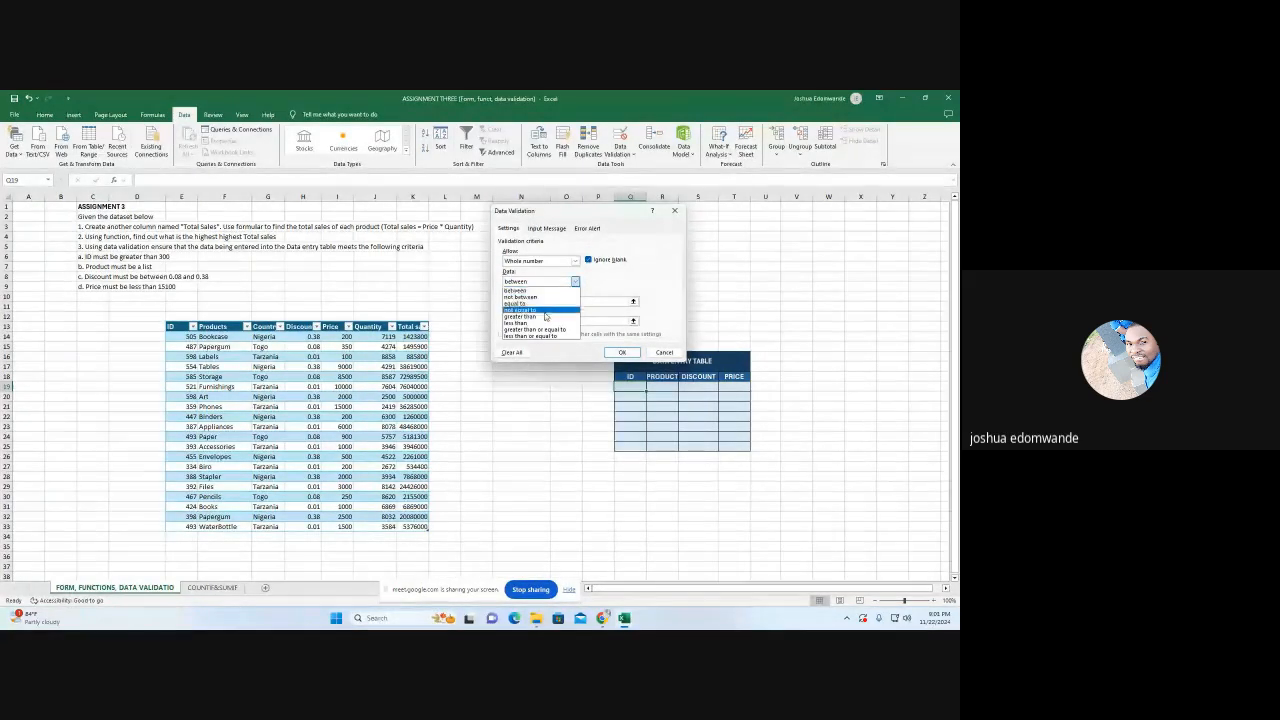
click(543, 317)
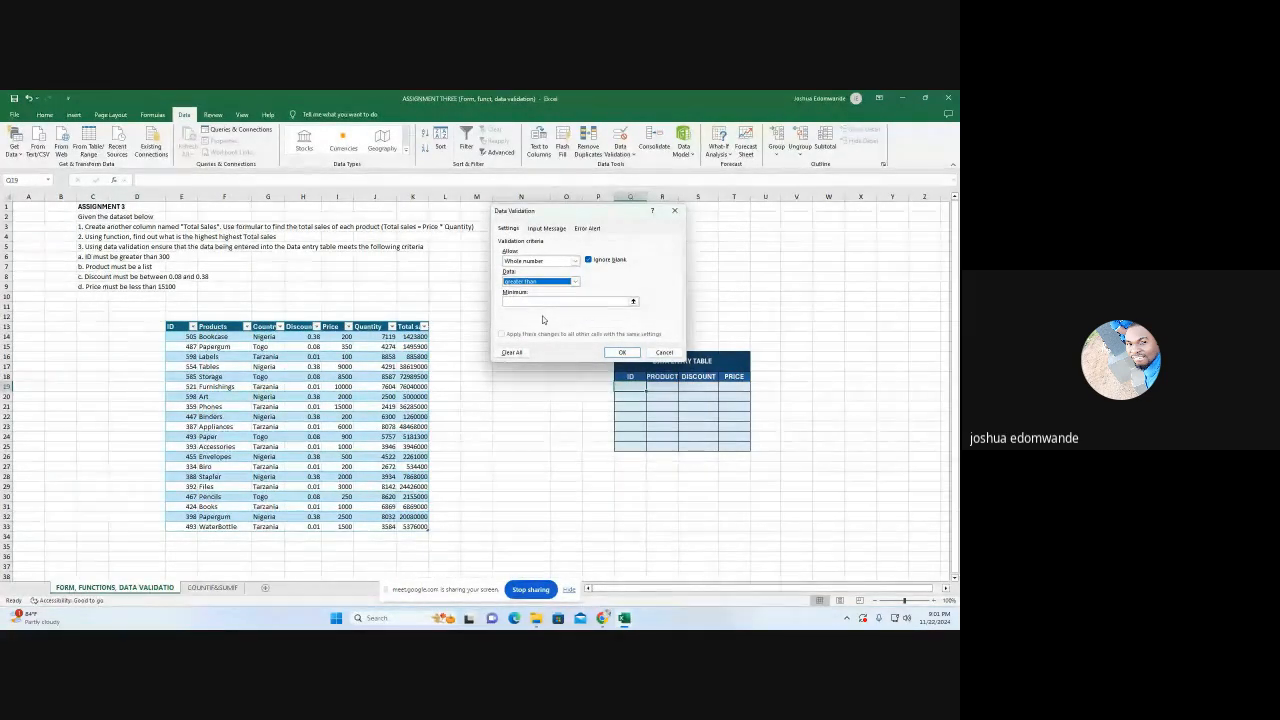
click(545, 302)
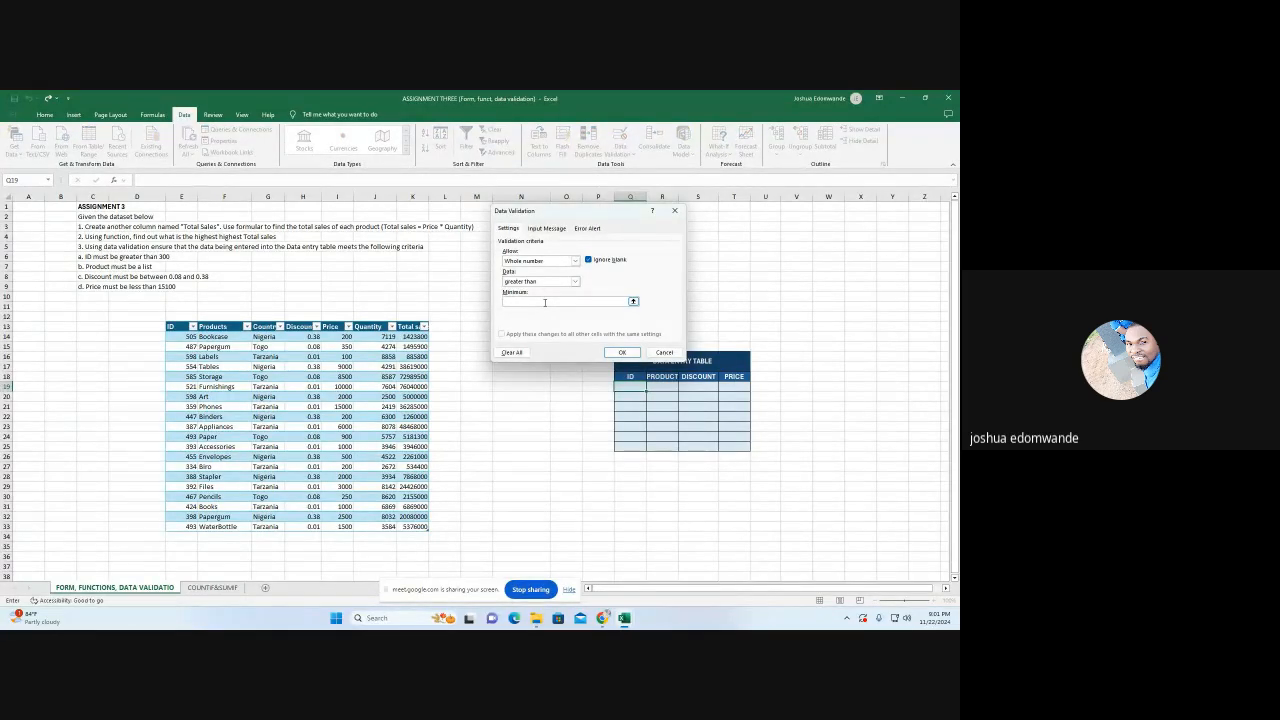
text(300)
Add the input message "ID must be greater than 300" to the validation rule for Q19
click(547, 229)
click(534, 300)
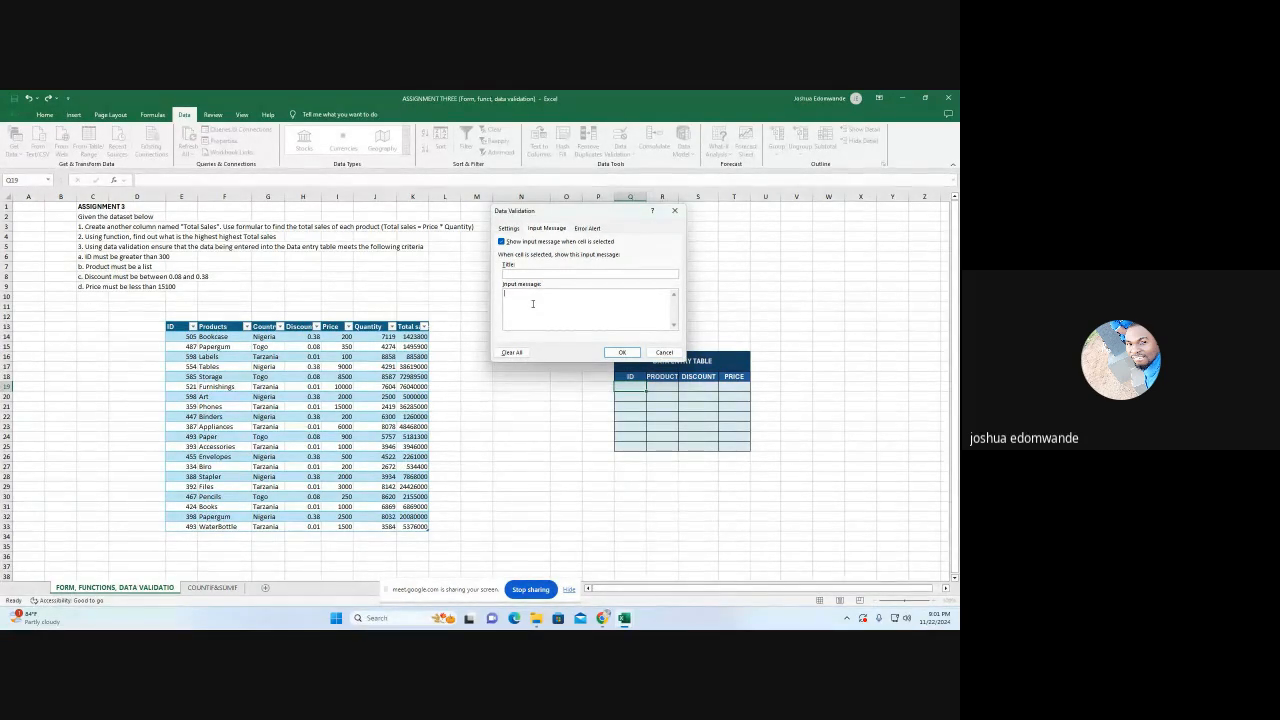
text(ID must be gre)
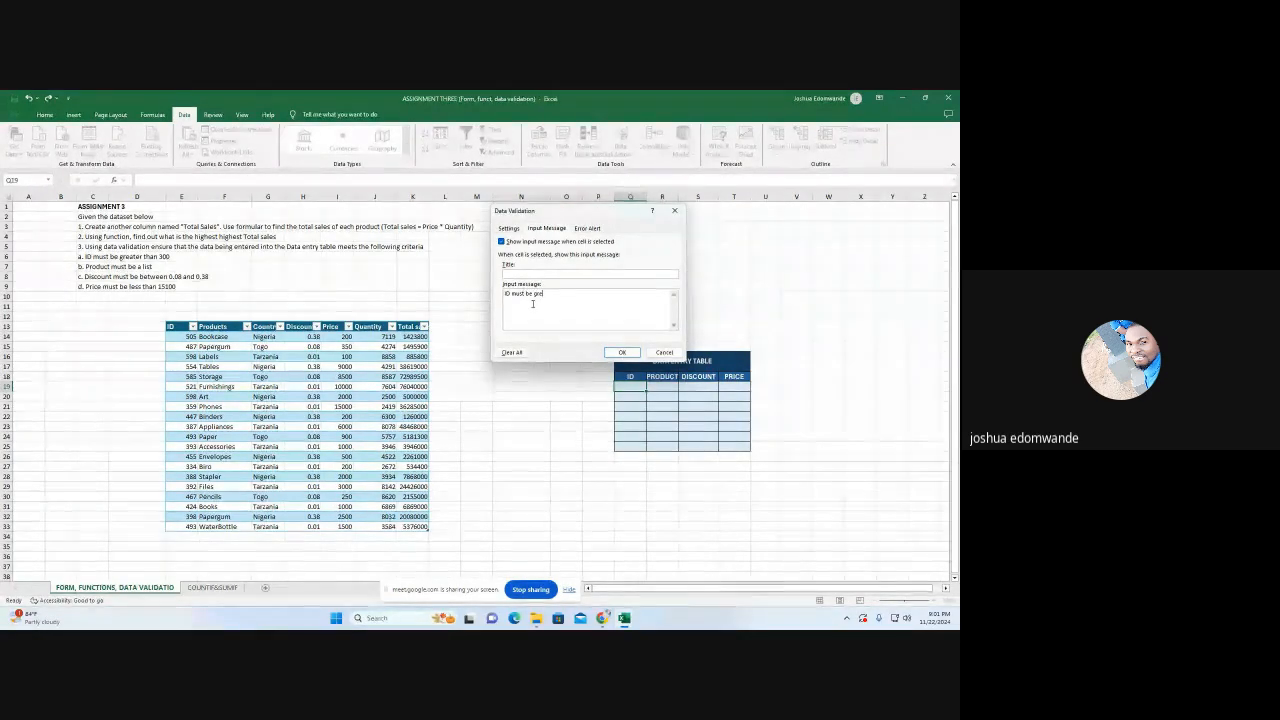
text(ater t)
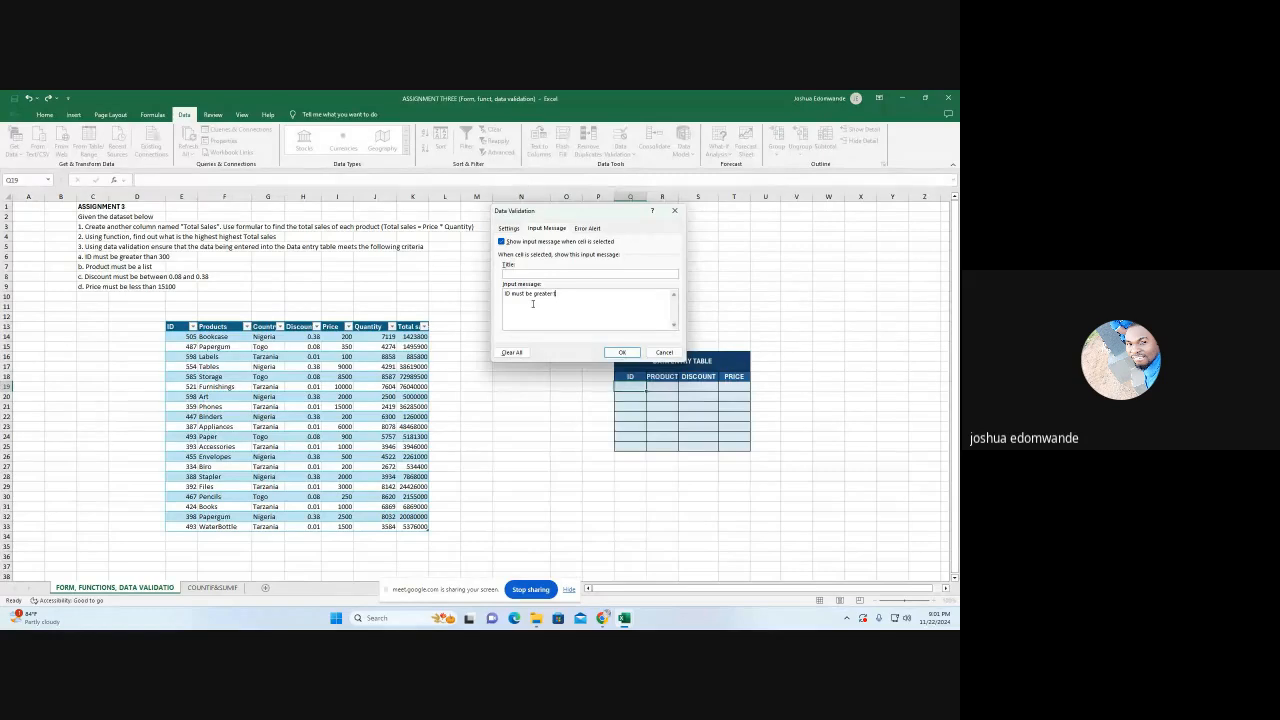
text(han 300)
Set the Stop error alert's message to "Check your values" and apply the validation rule to Q19
click(588, 229)
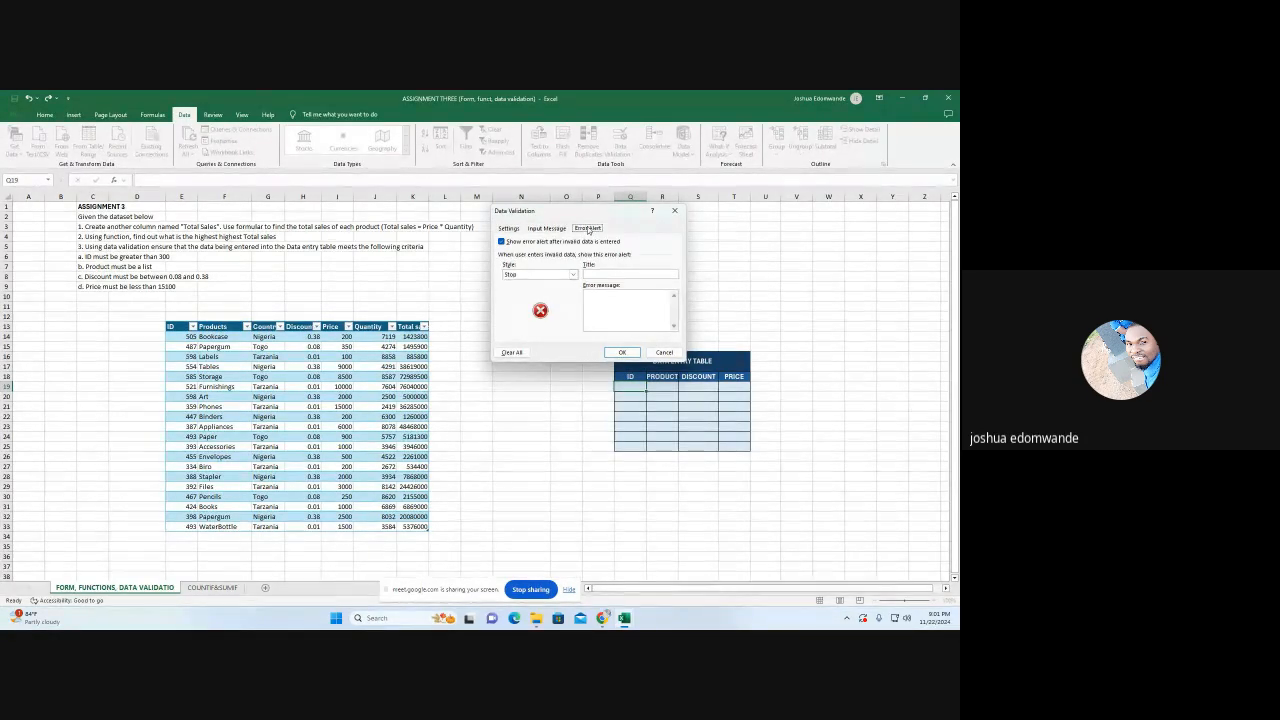
click(604, 297)
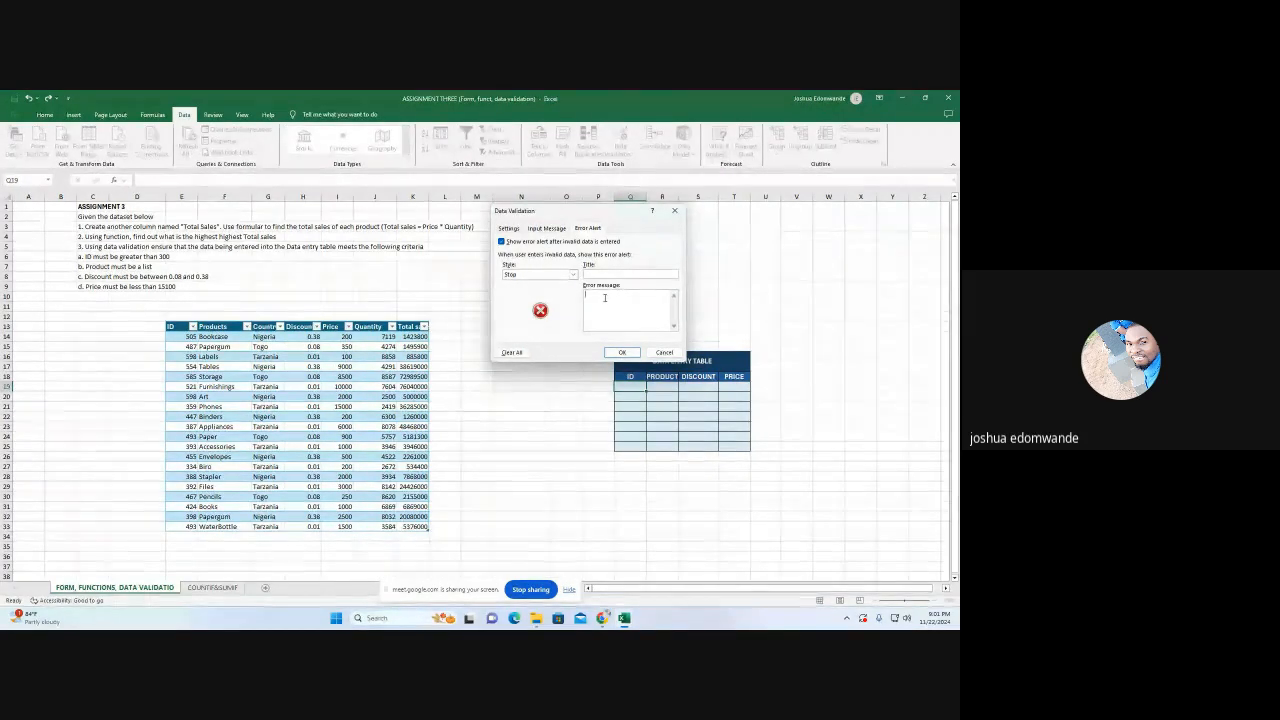
text(CN)
text(eck )
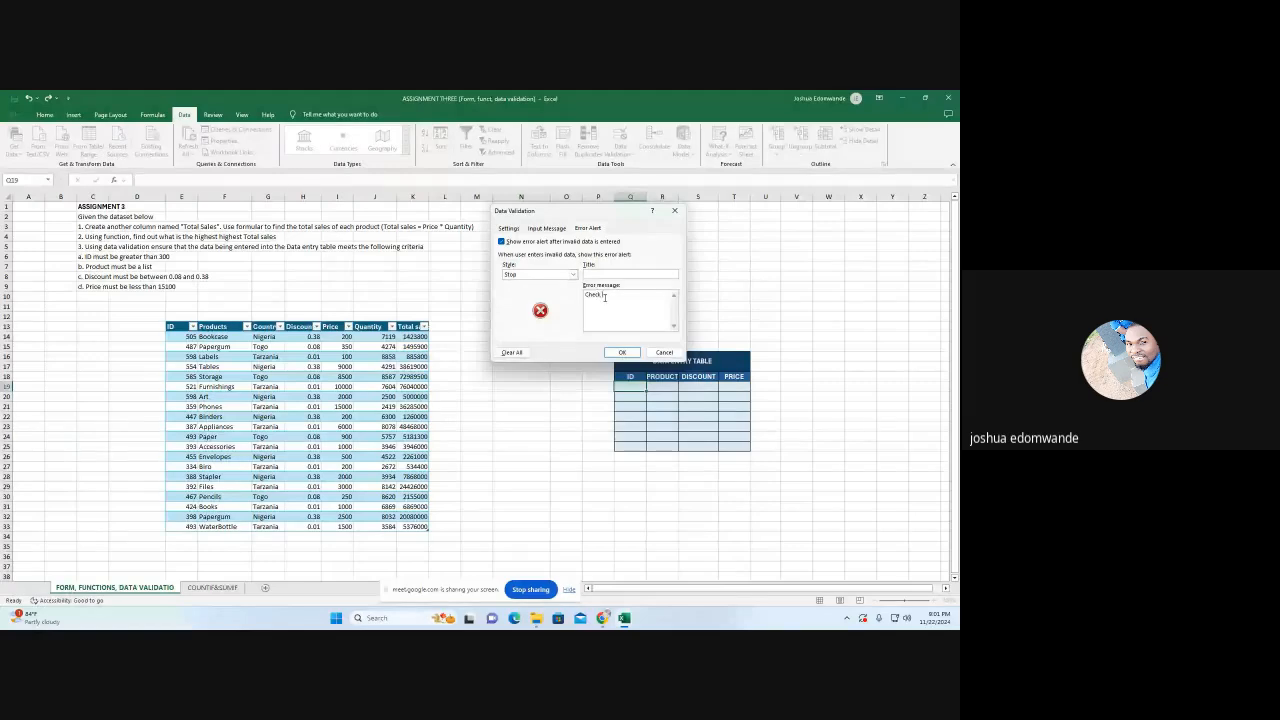
text(you)
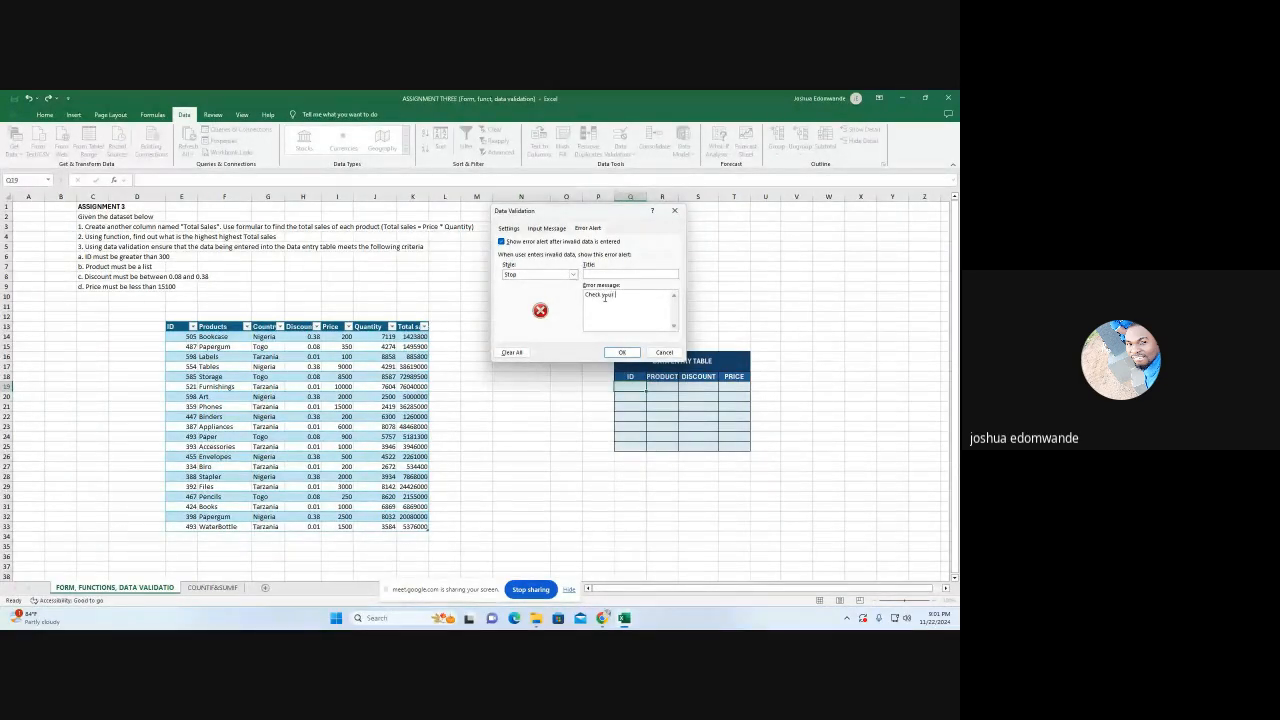
text(r values)
click(619, 353)
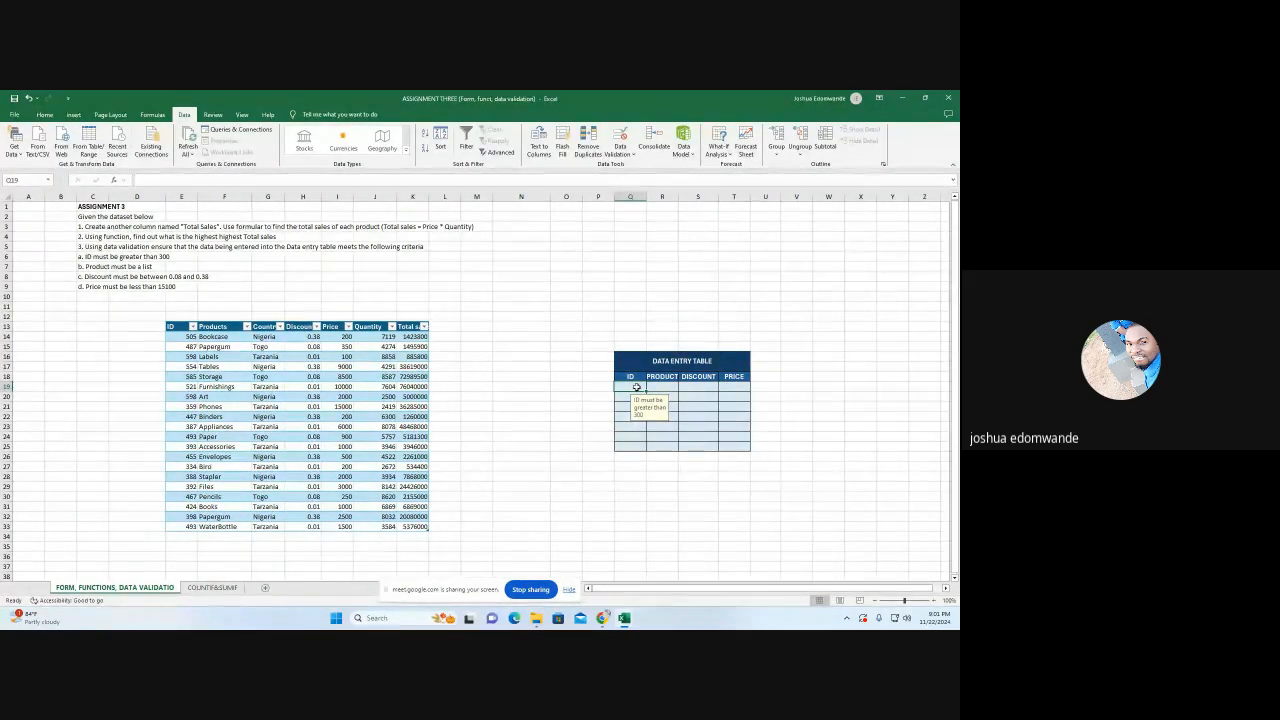
Test the ID rule by entering 500 in Q19 and trying to replace it with 200
text(500)
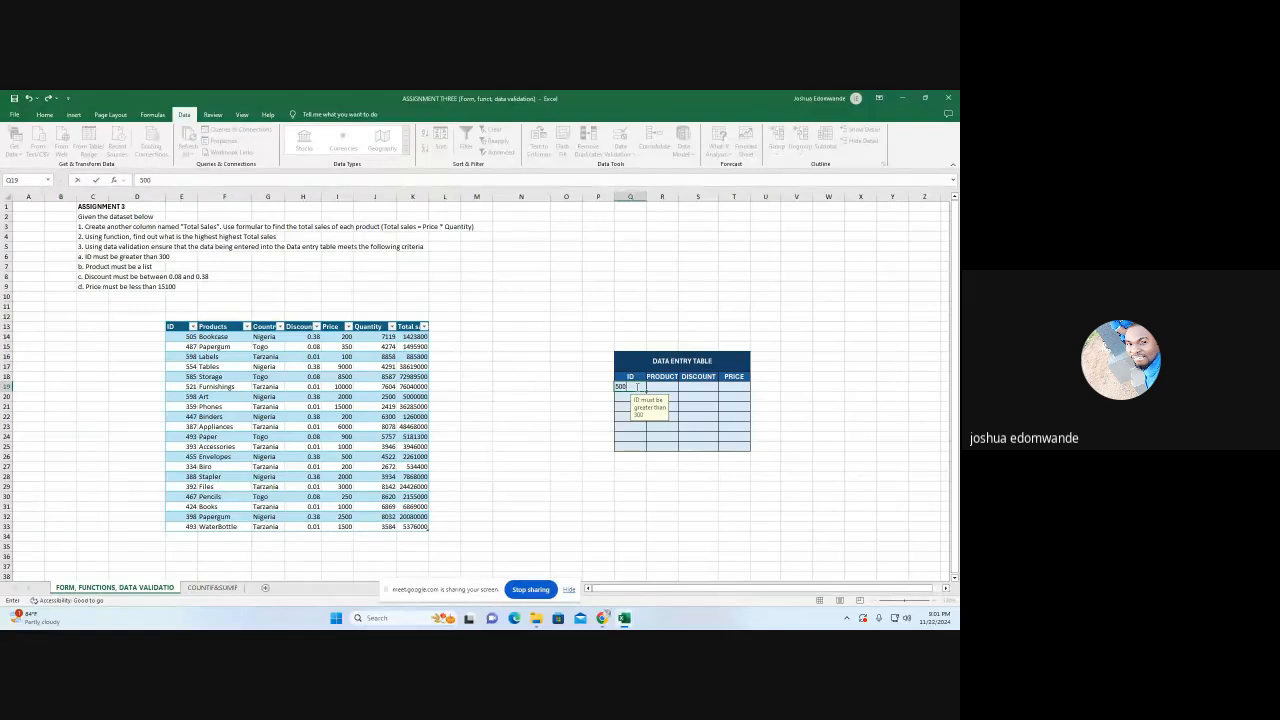
key(Return)
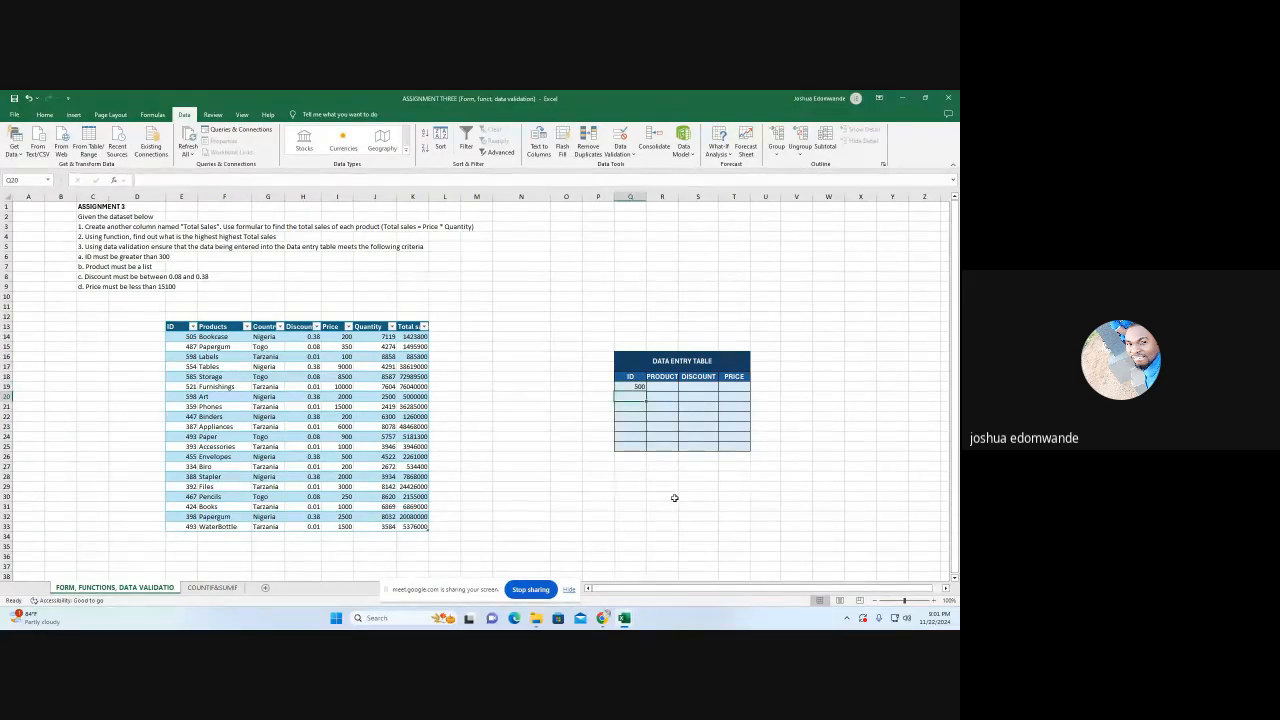
click(639, 389)
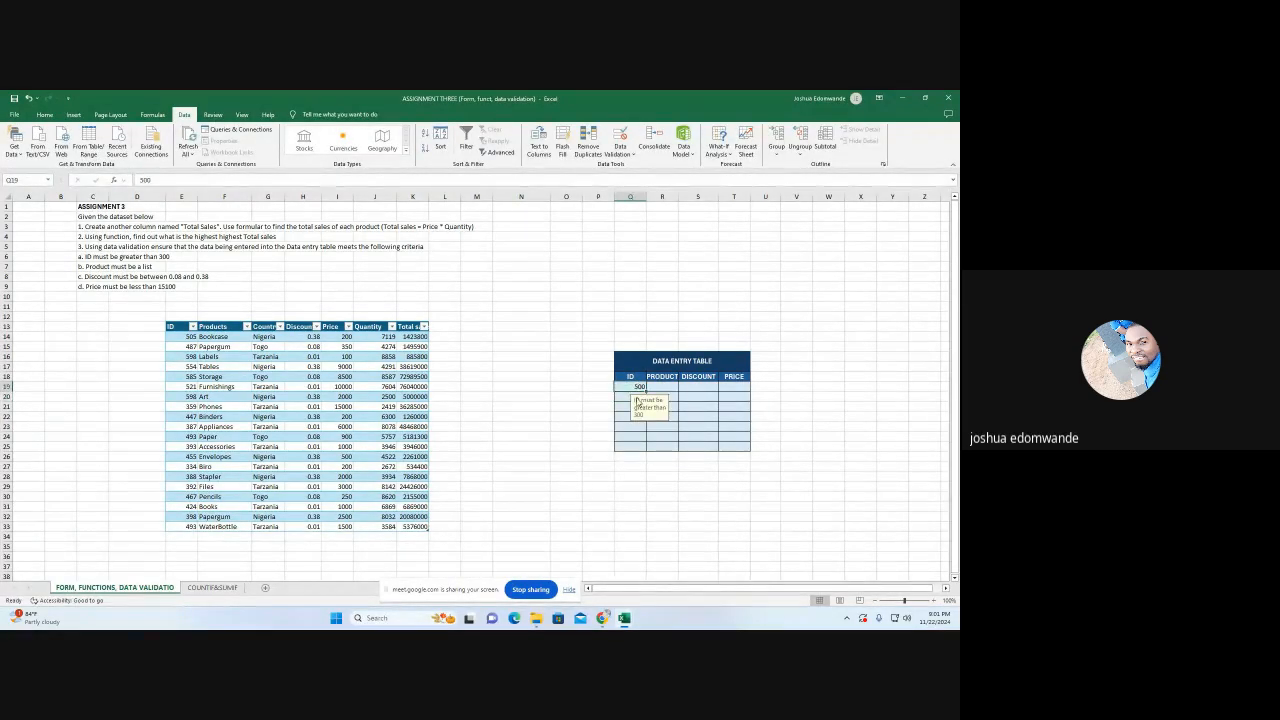
text(200)
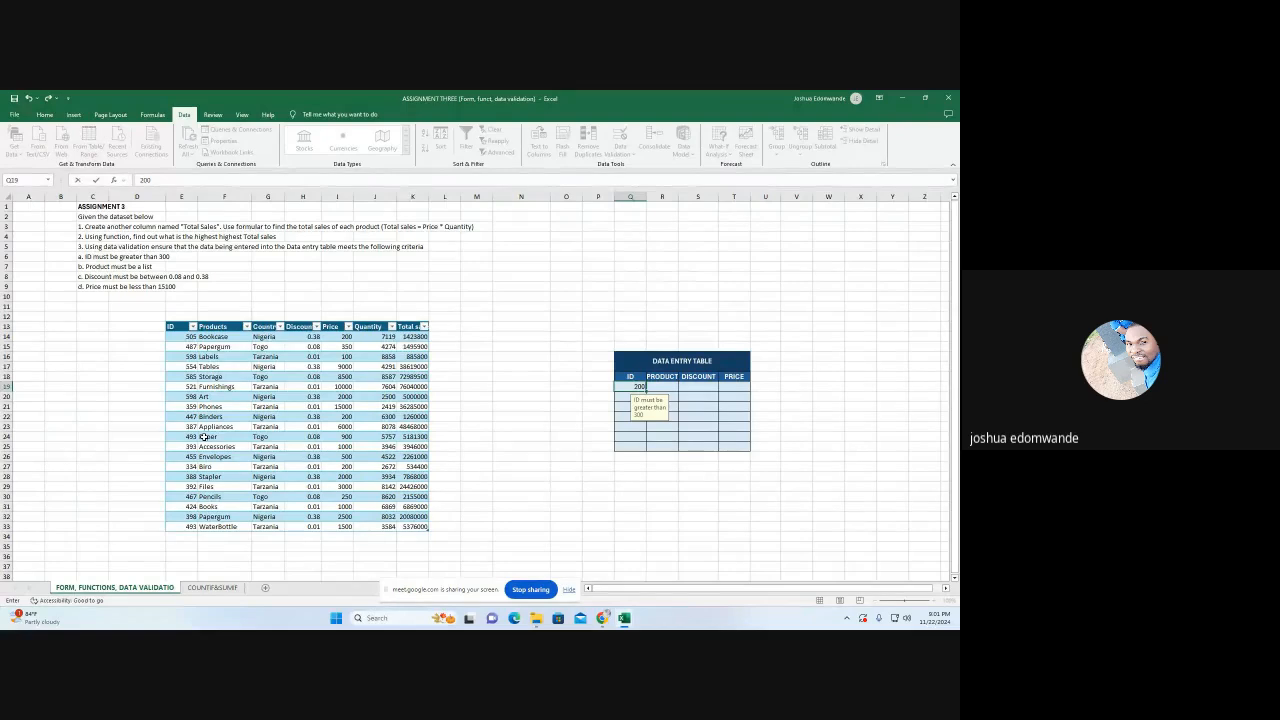
key(Return)
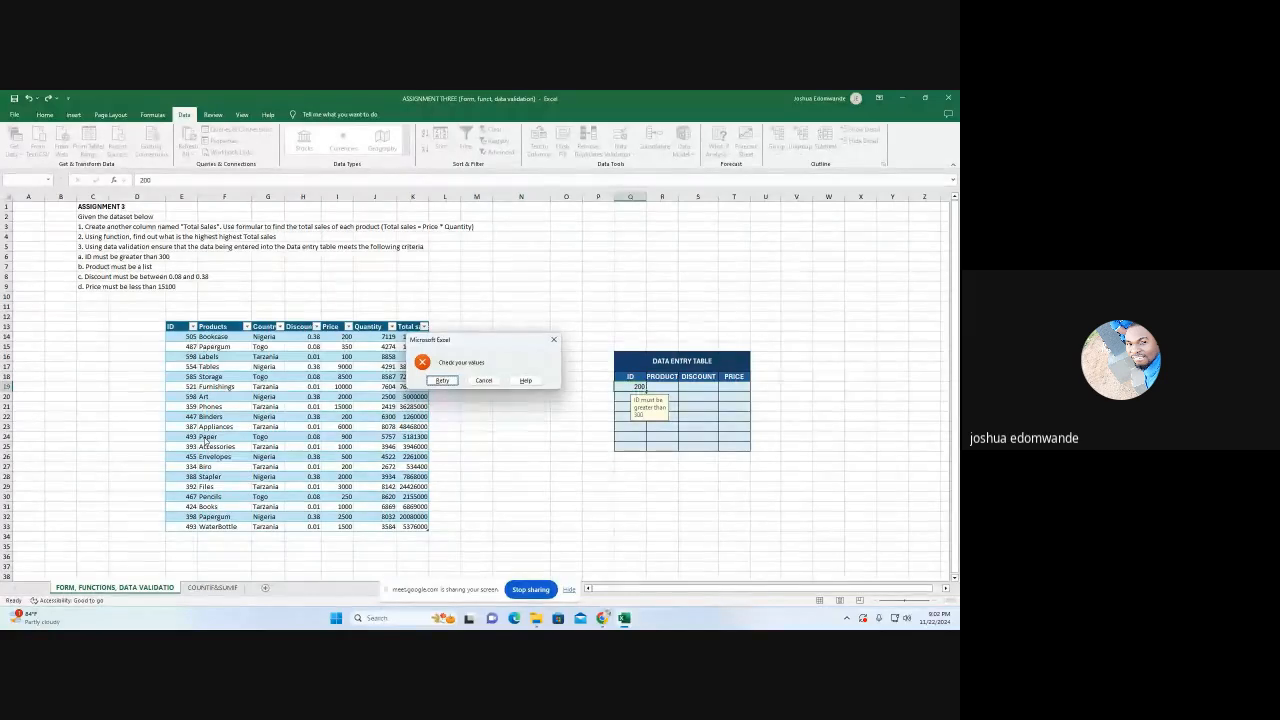
click(553, 339)
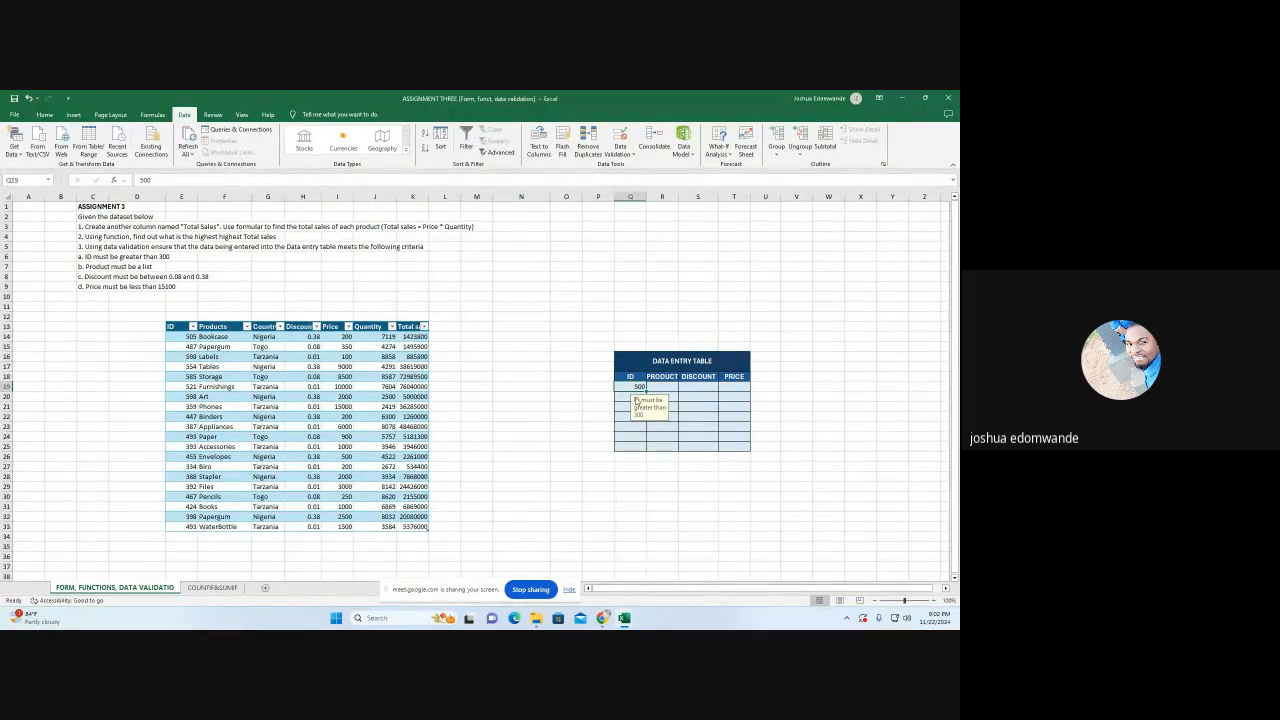
Enter 600 as the ID in Q19 and test the rule again by trying to replace it with 250
text(600)
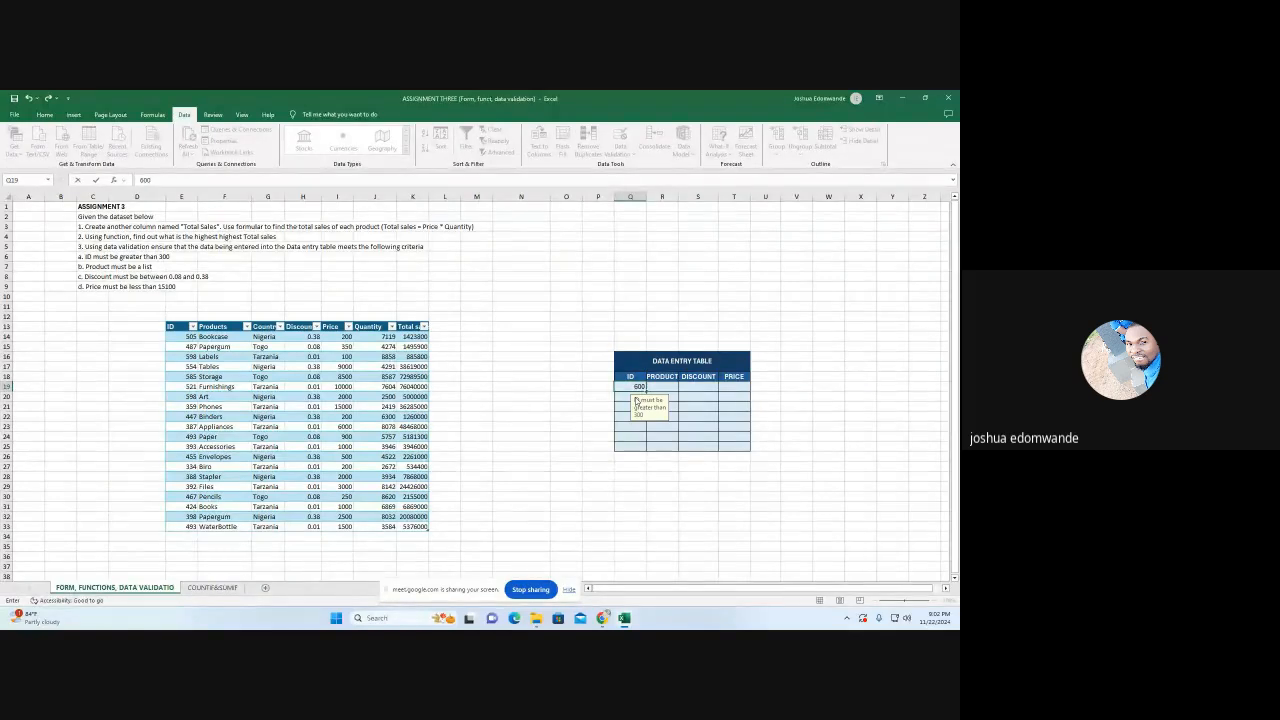
key(Return)
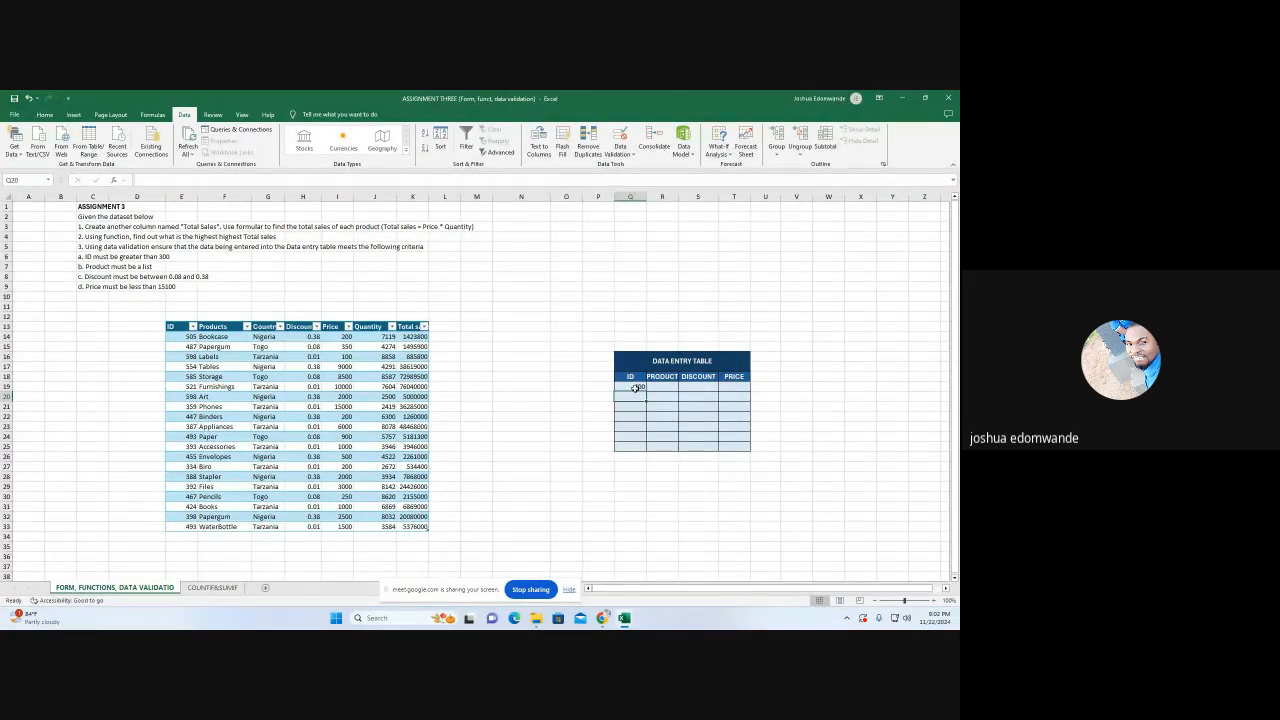
click(636, 387)
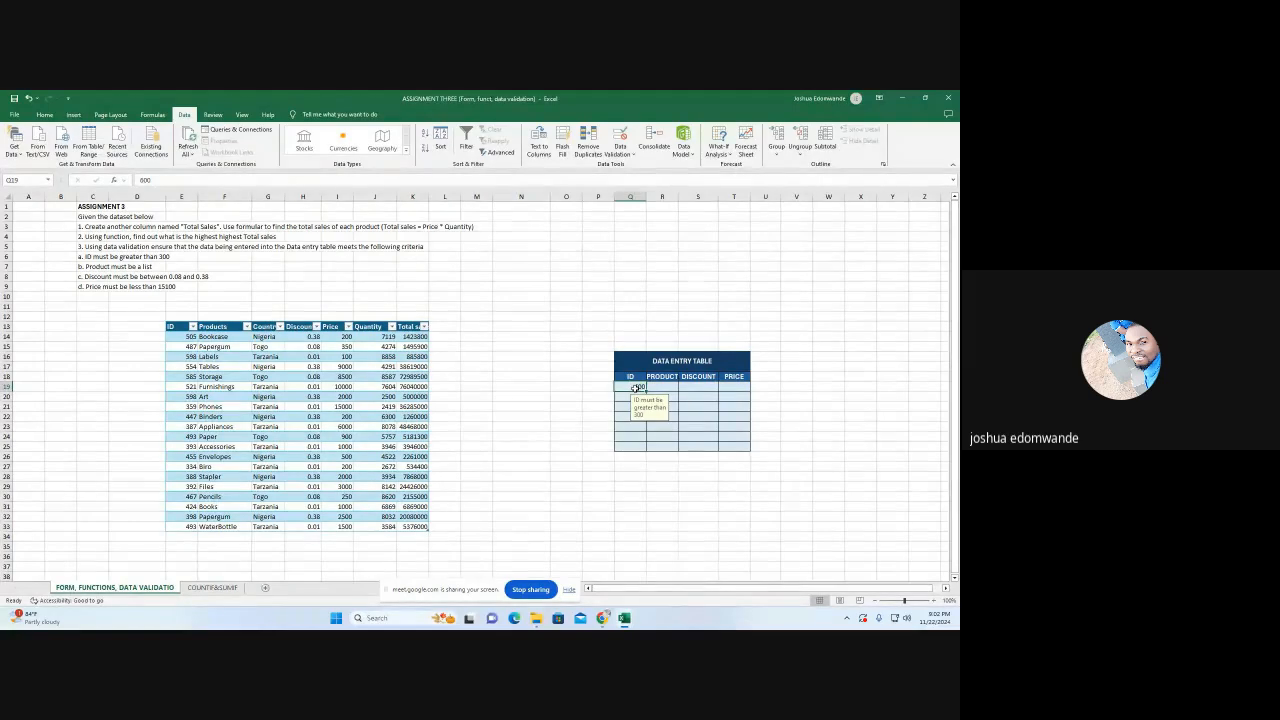
text(250)
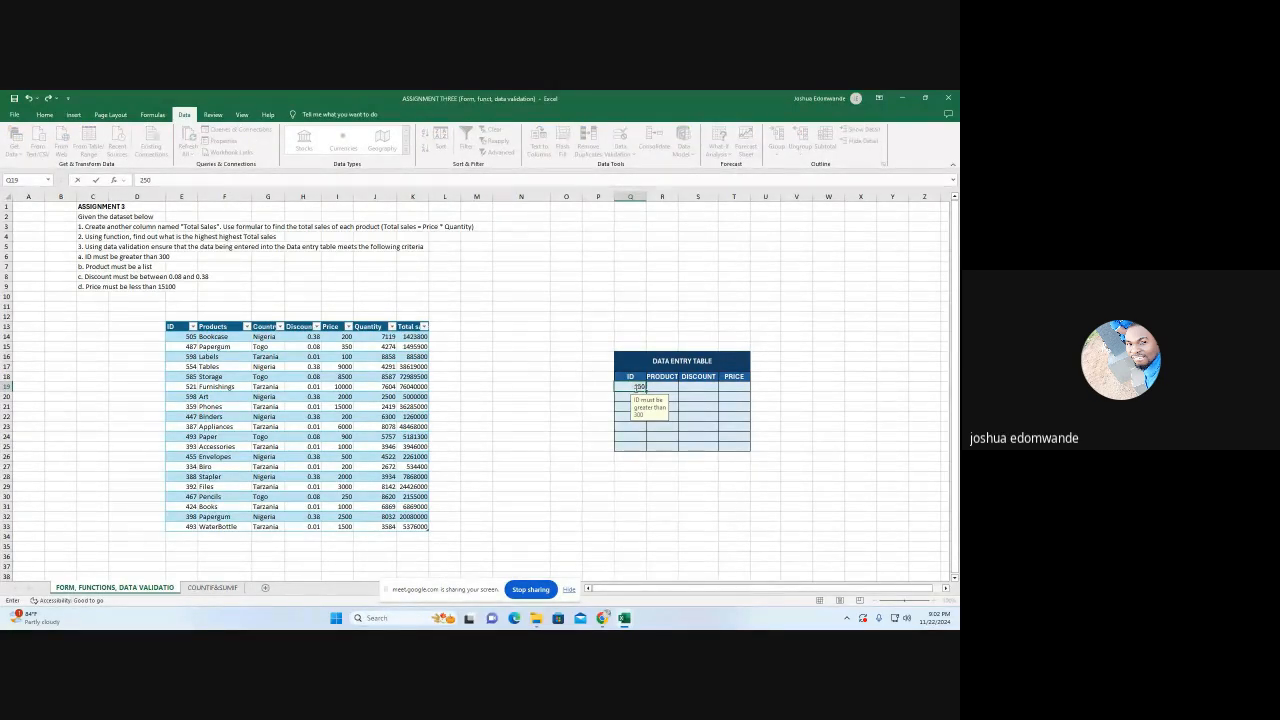
key(Return)
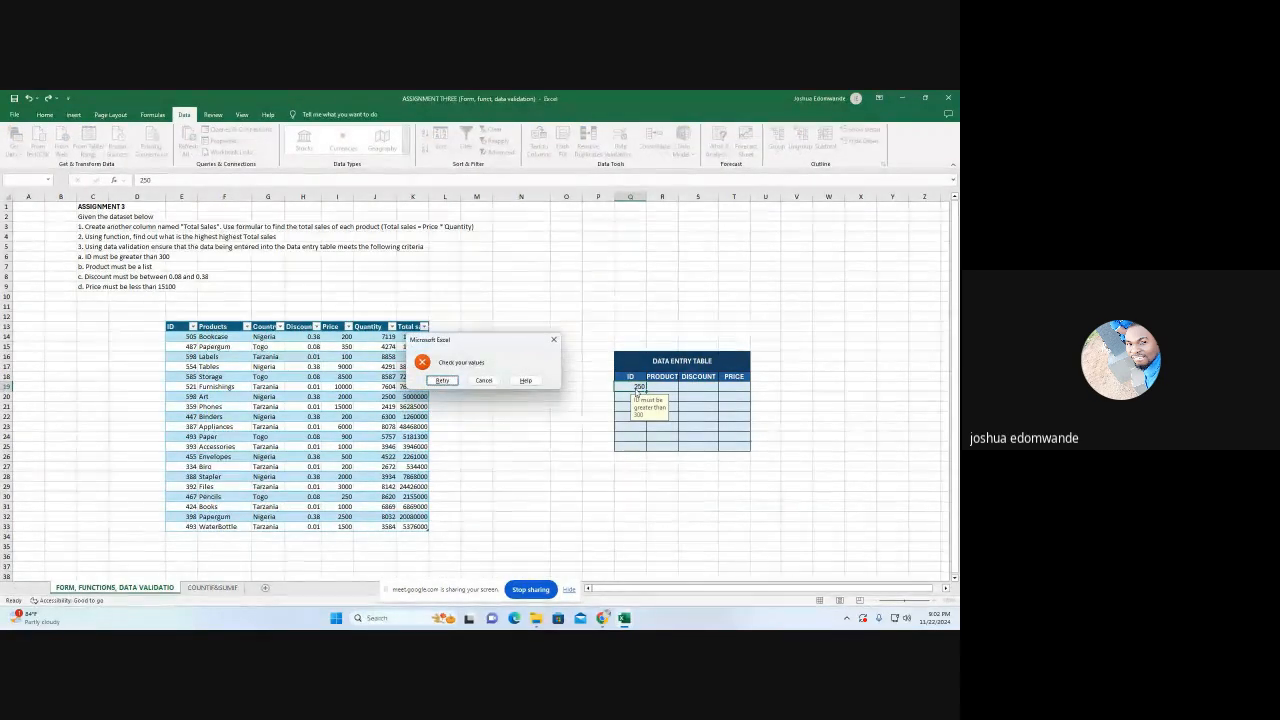
click(552, 341)
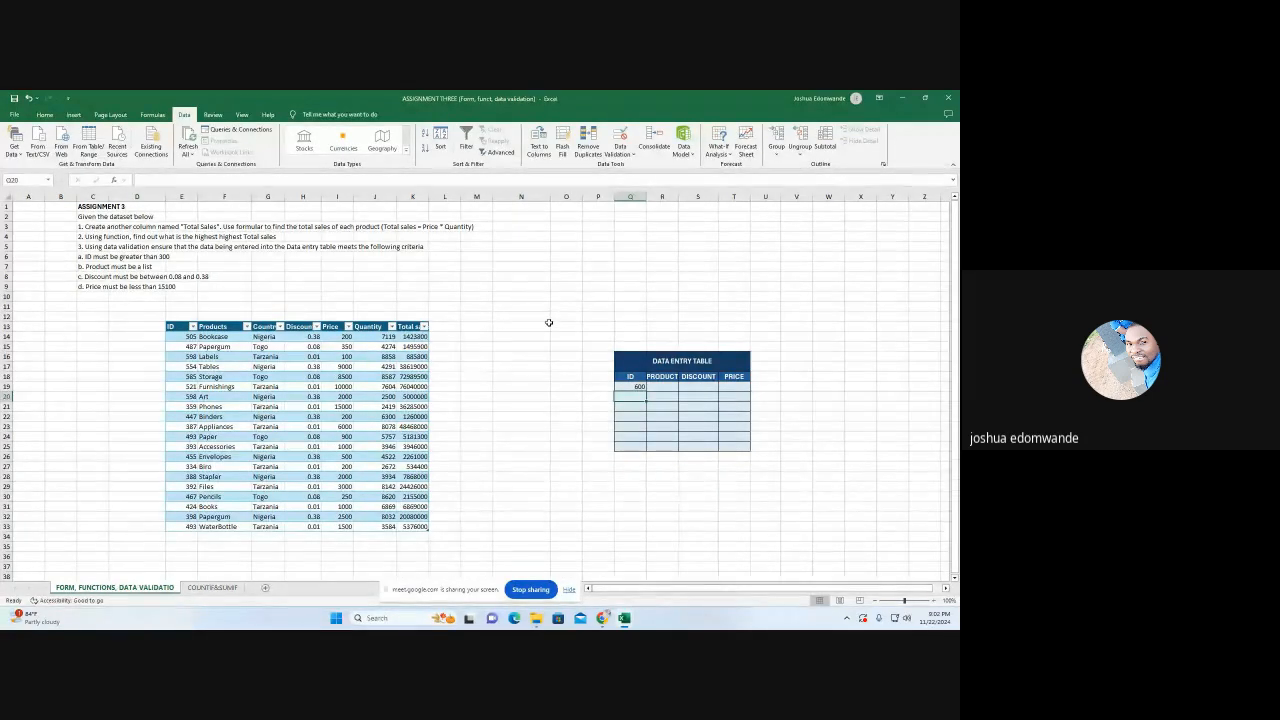
Give R19 a list validation rule that uses the product names in F14:F33 as its source
click(660, 388)
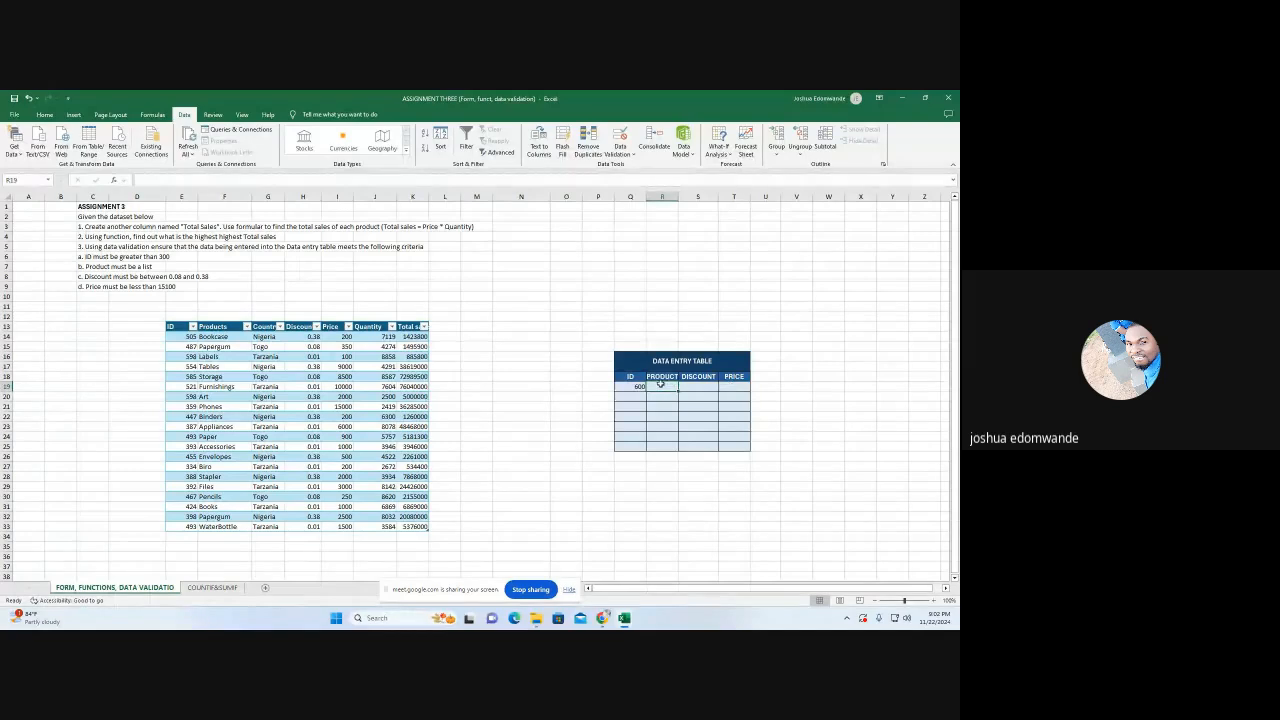
click(619, 154)
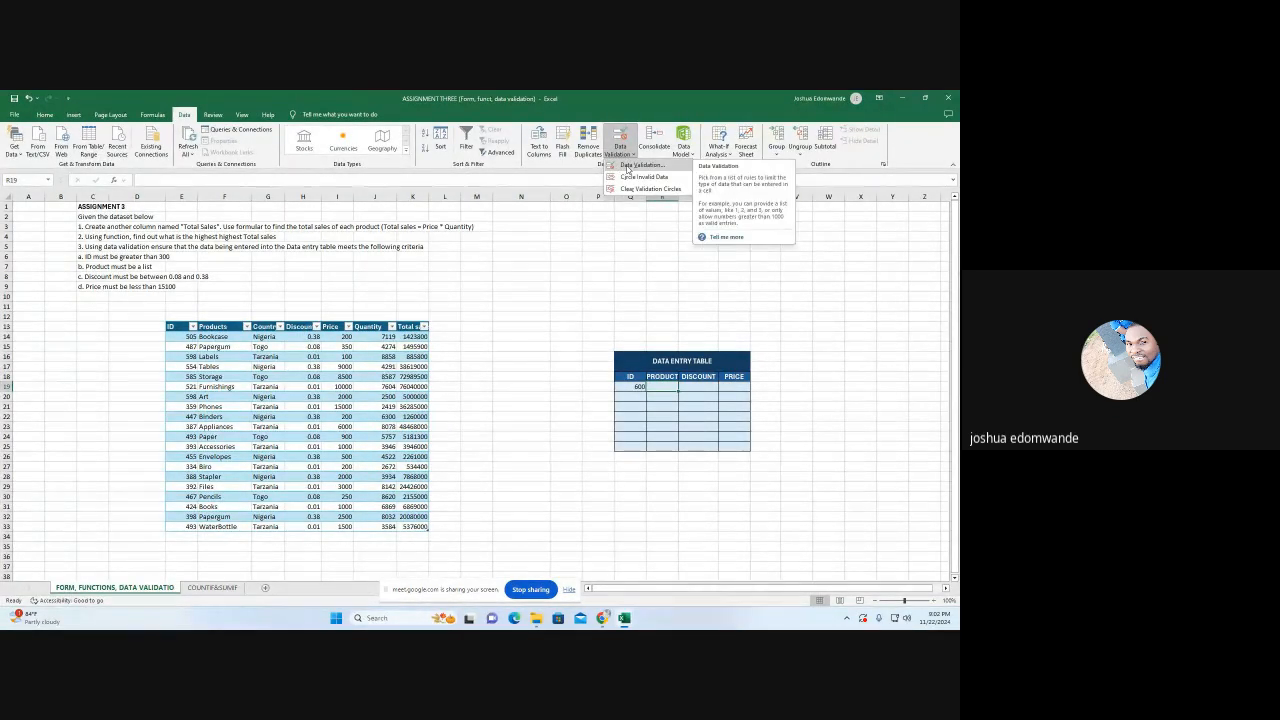
click(627, 166)
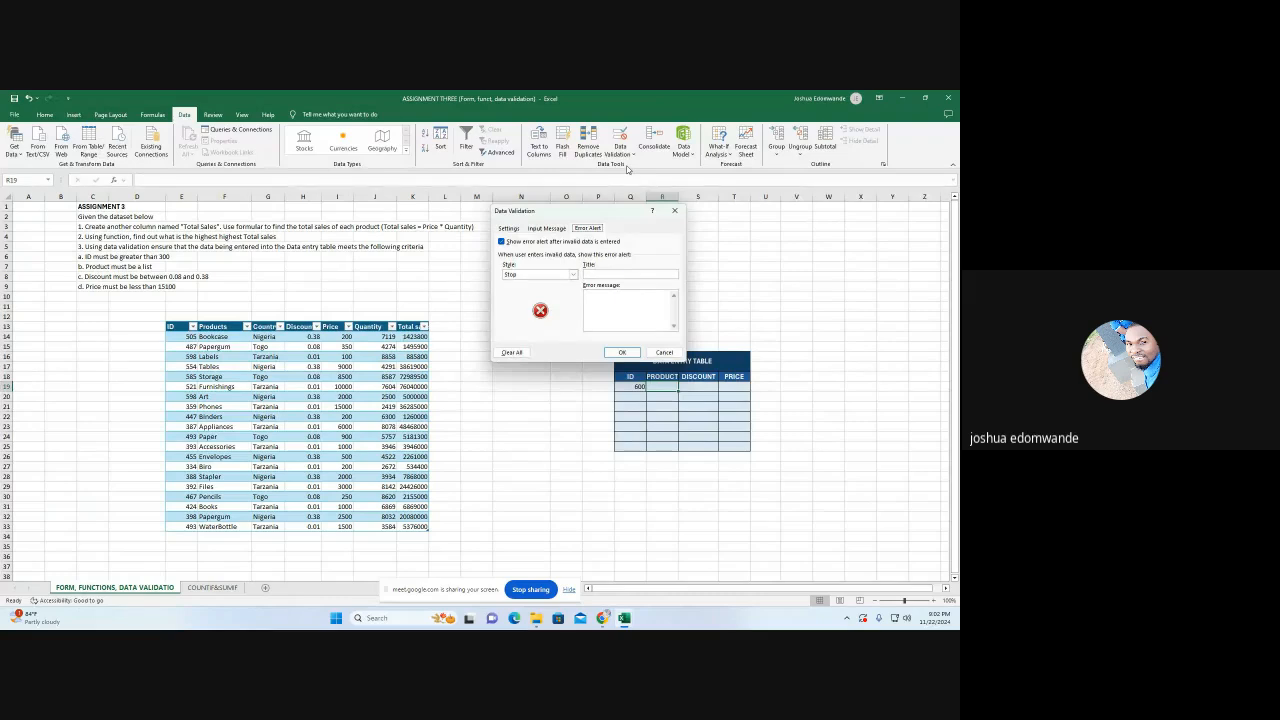
click(512, 229)
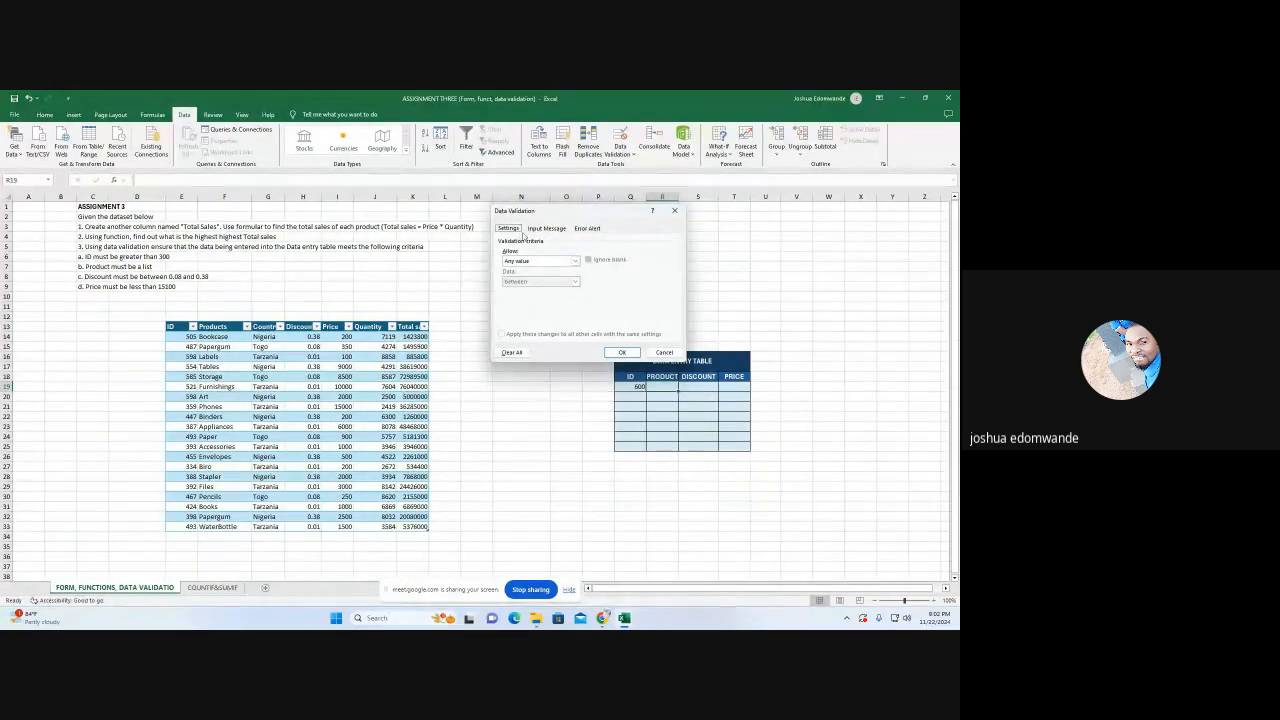
click(575, 261)
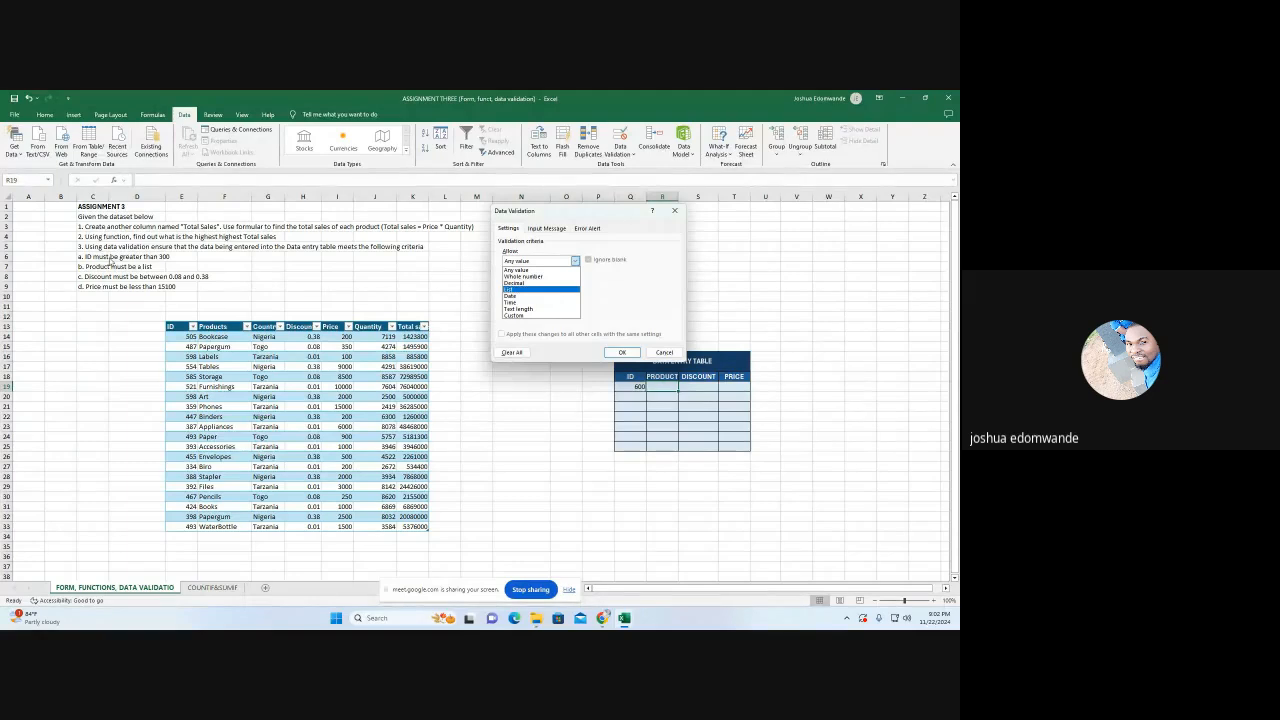
click(520, 292)
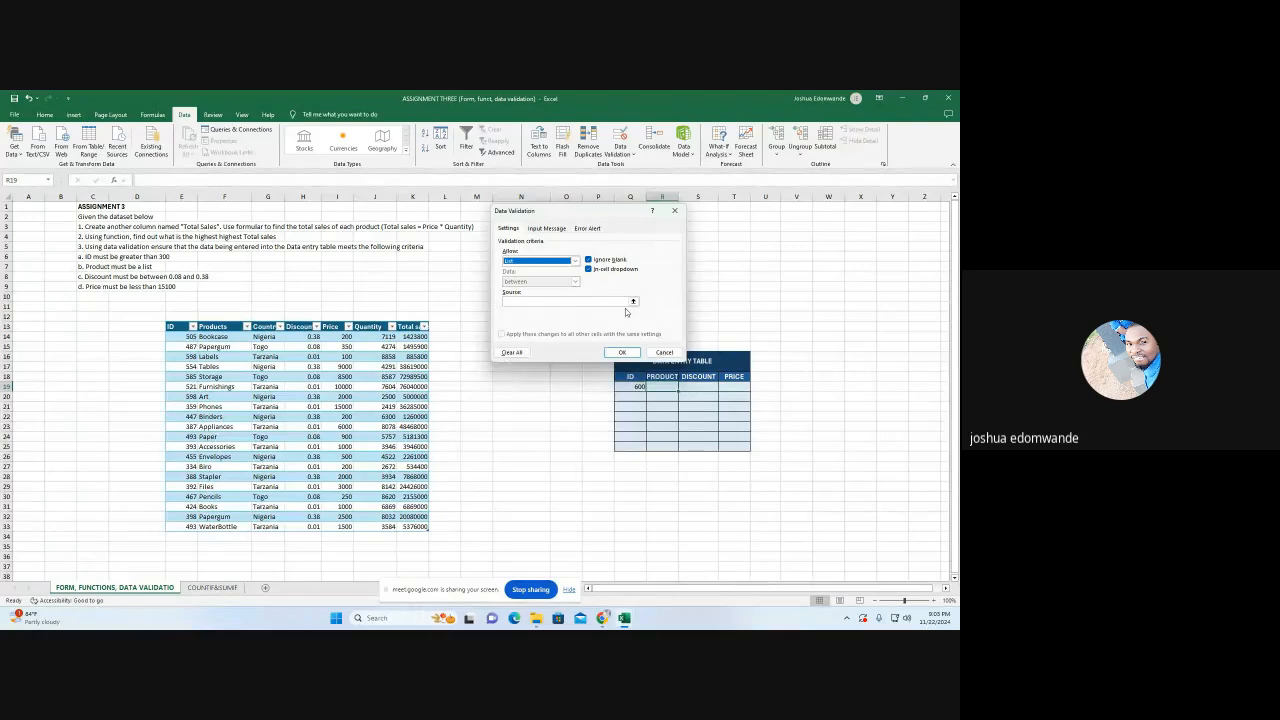
click(633, 302)
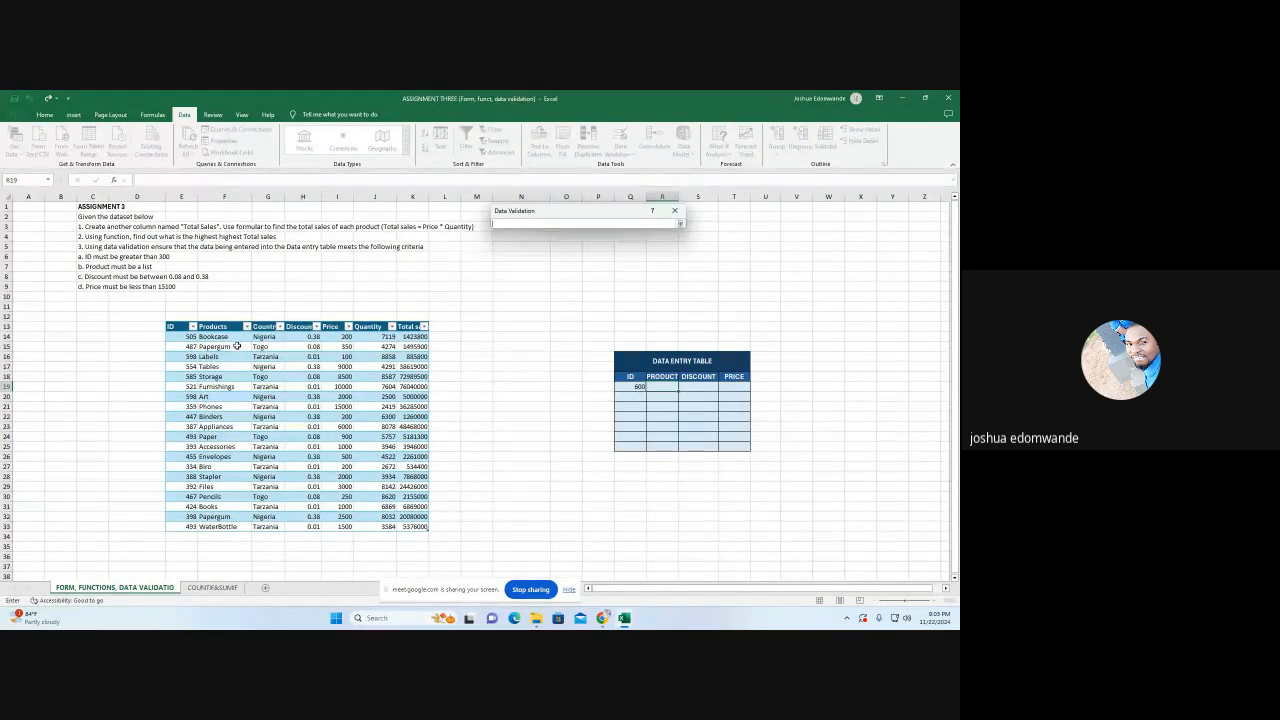
drag(235, 340, 227, 527)
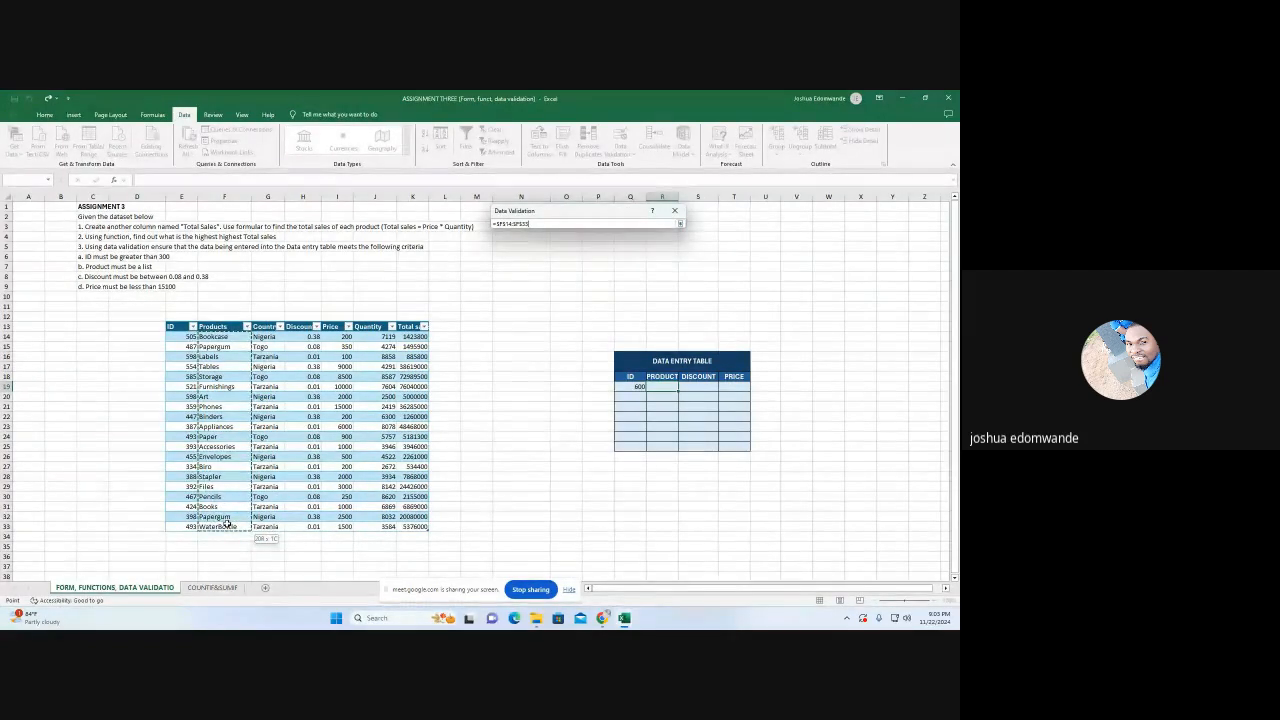
click(680, 224)
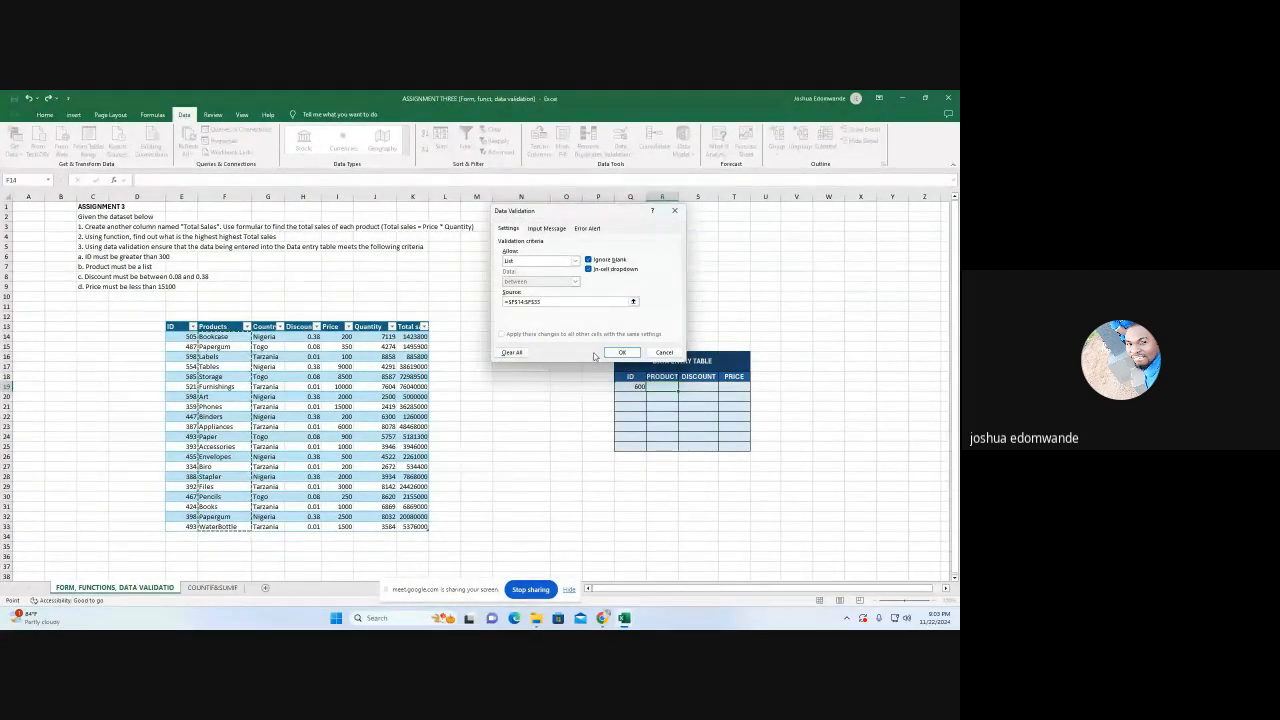
Add the input message "Product must be a list" to the validation rule for R19
click(546, 228)
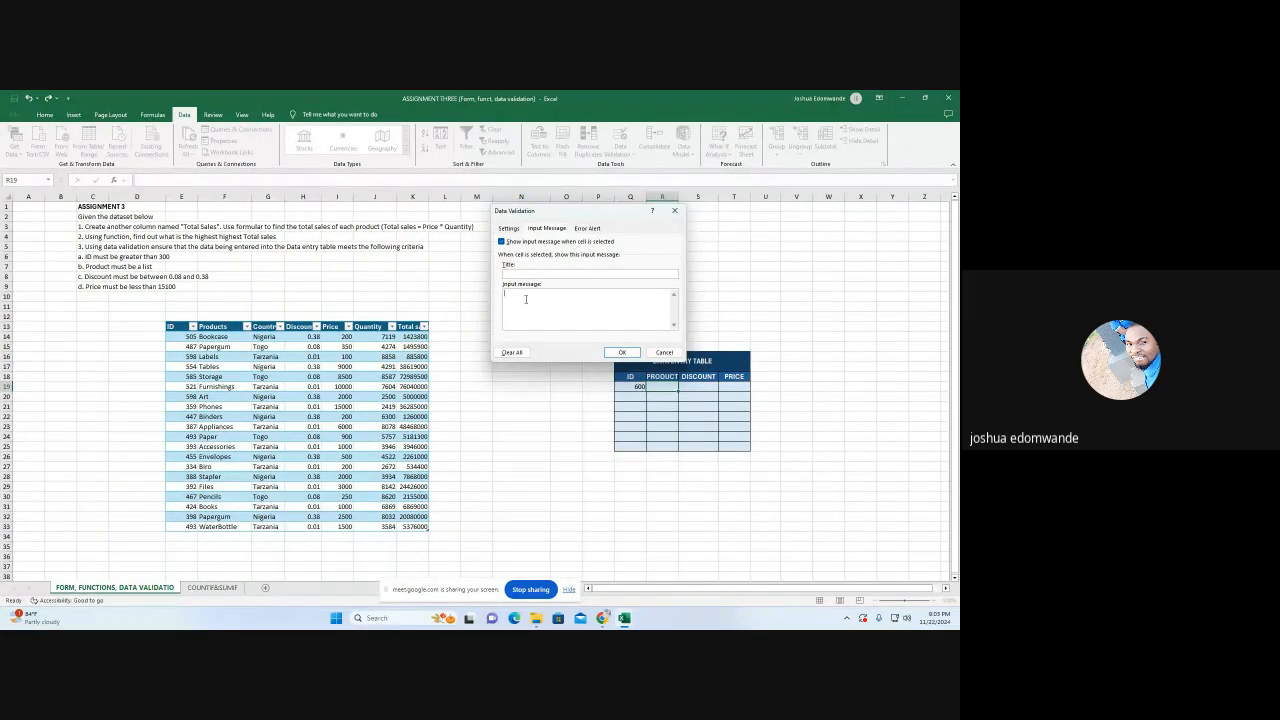
text(Pl)
text(oduct)
text( must be a list)
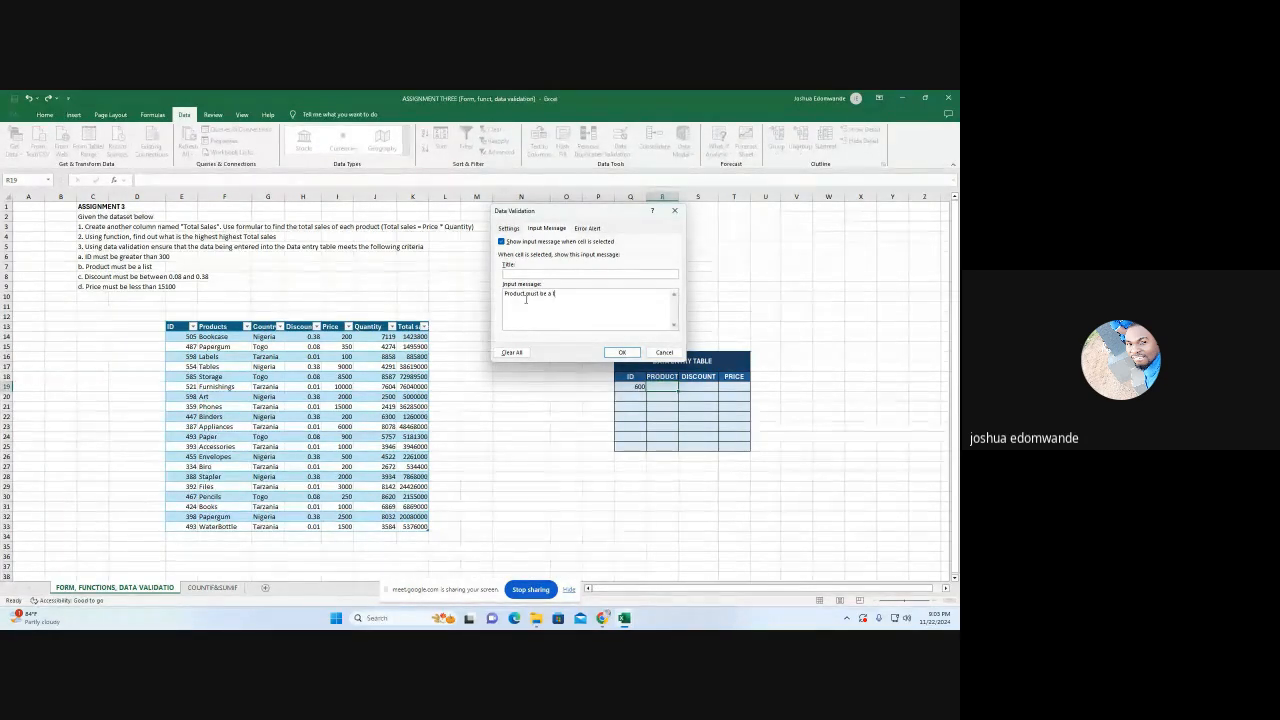
Set the Stop error alert's message to "Be Careful" and apply the validation rule to R19
click(587, 229)
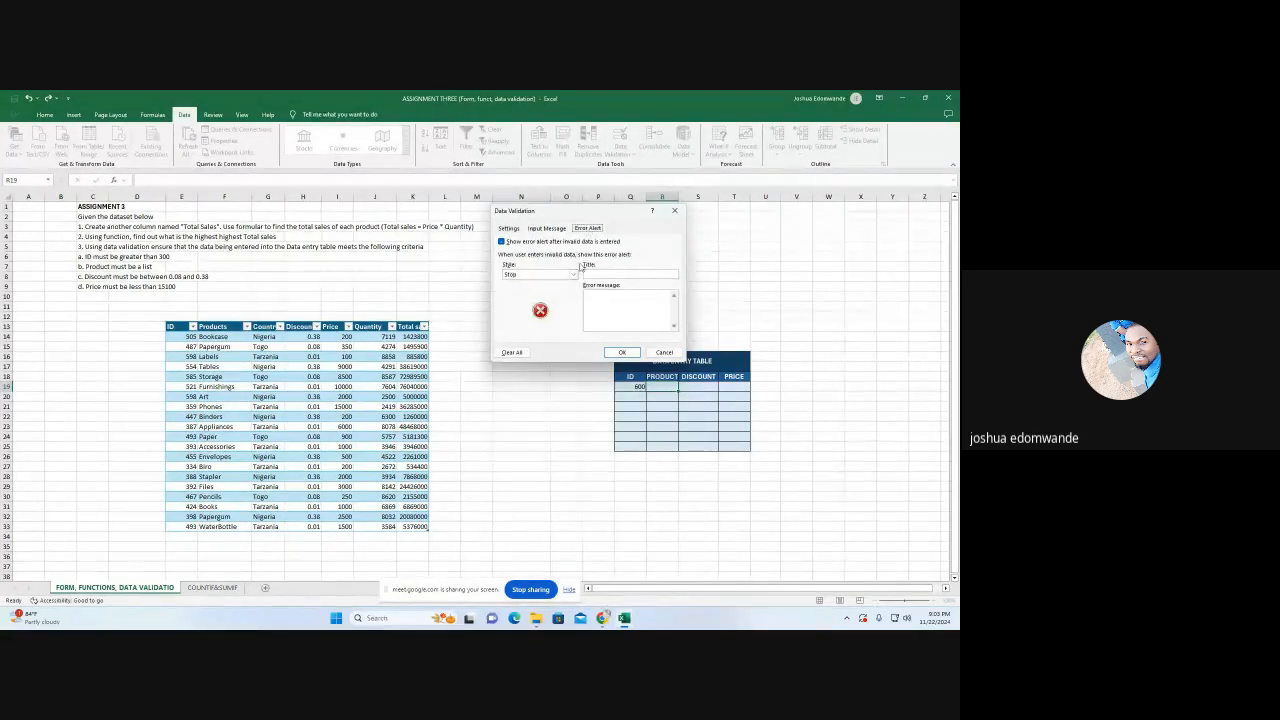
click(604, 300)
text(Be)
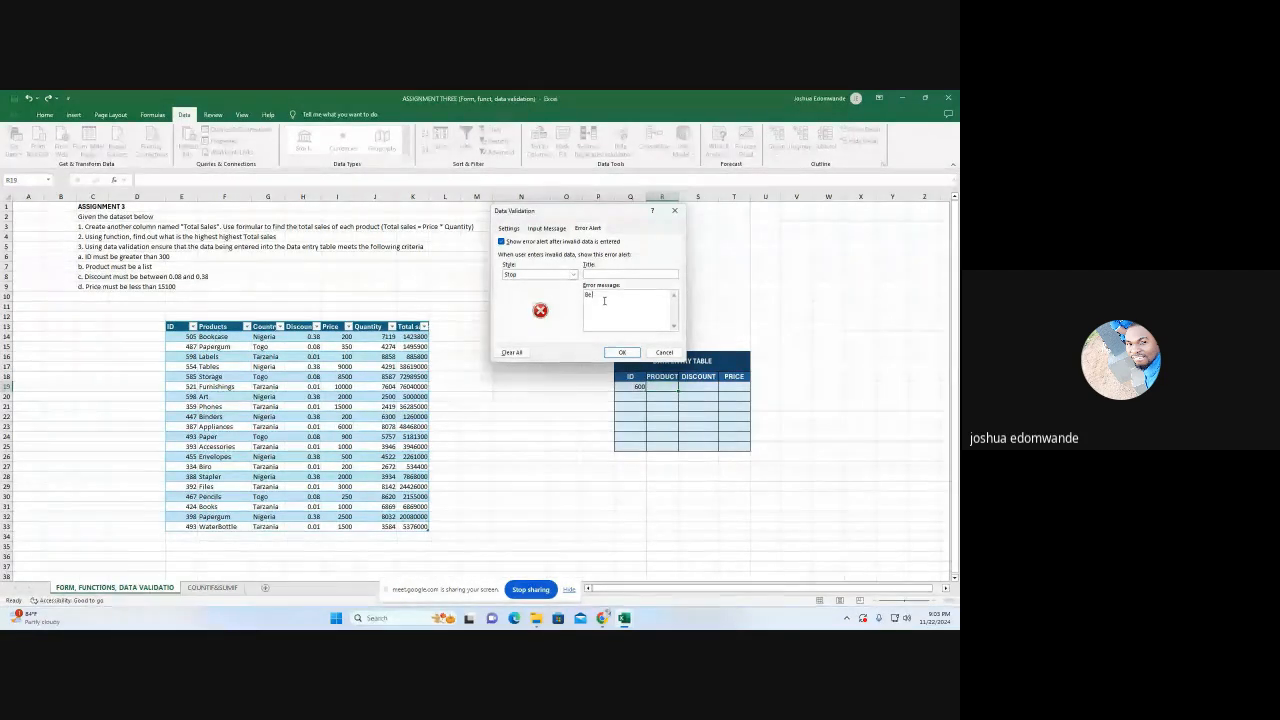
text( Car)
text(efull)
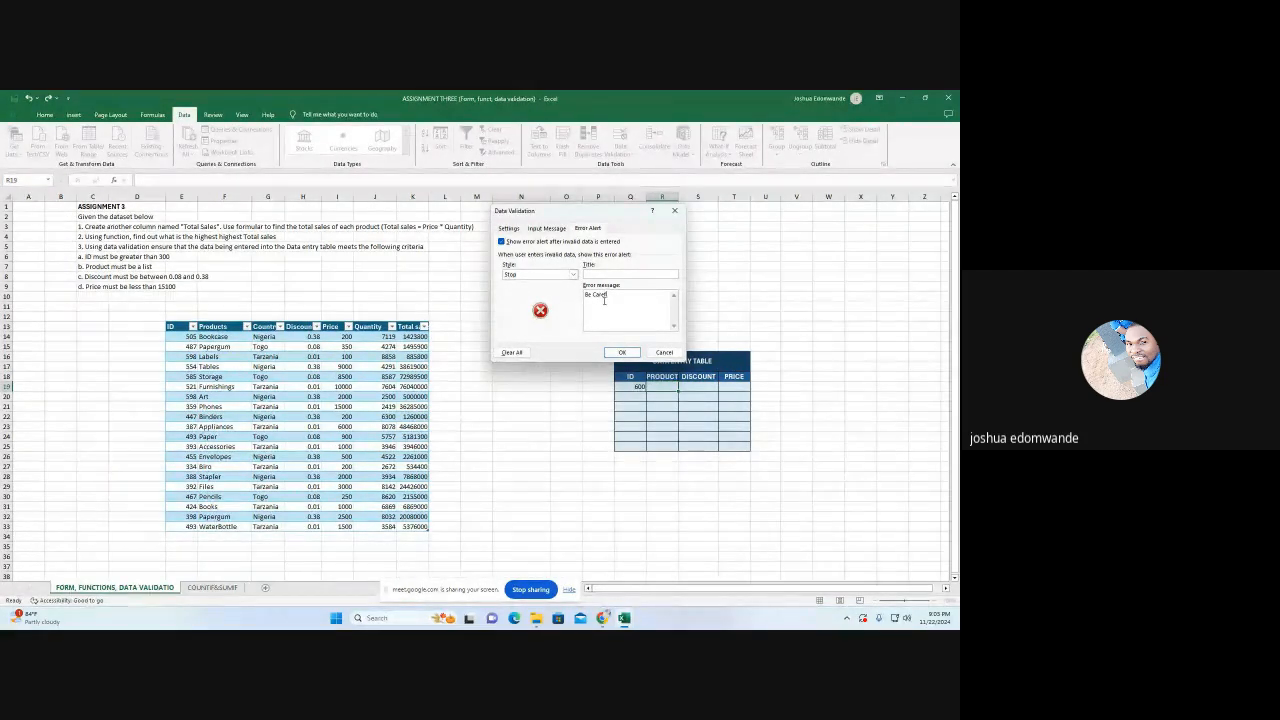
click(620, 352)
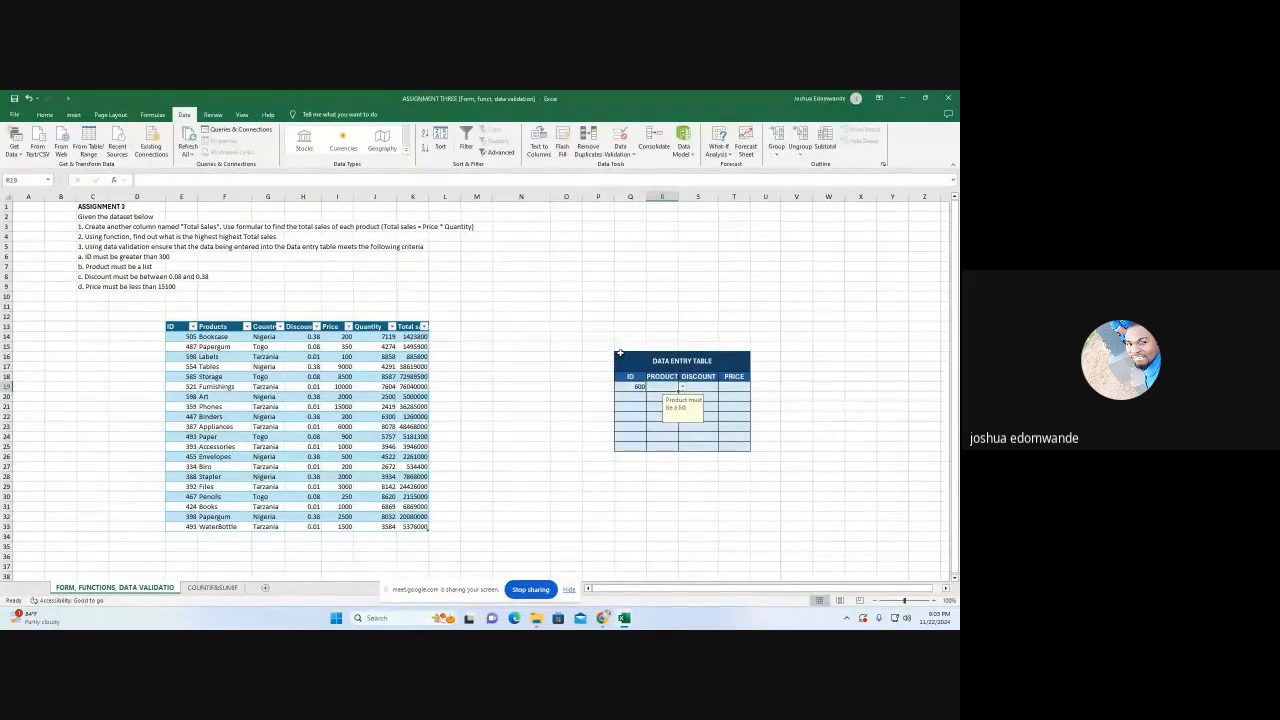
Test the product list in R19 by choosing Bookcase, Papergum, Labels, Tables, Storage and Furnishings in turn, ending with Art
click(682, 387)
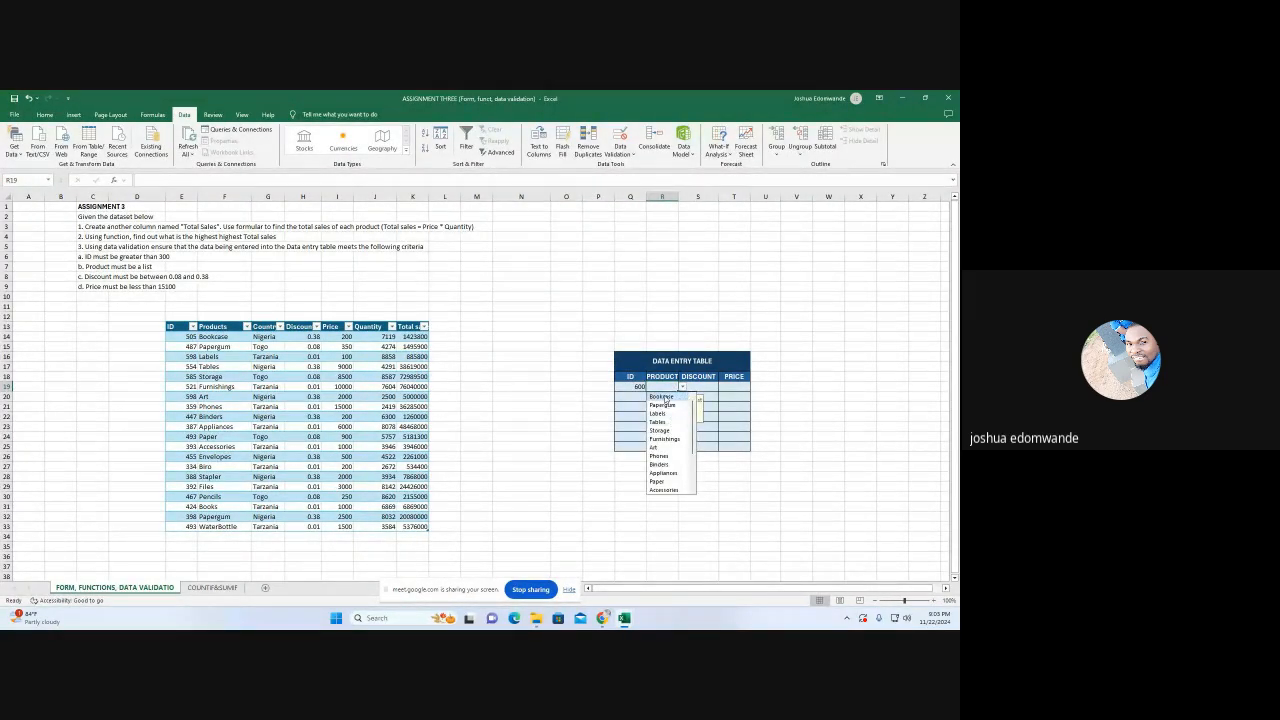
click(663, 398)
click(684, 387)
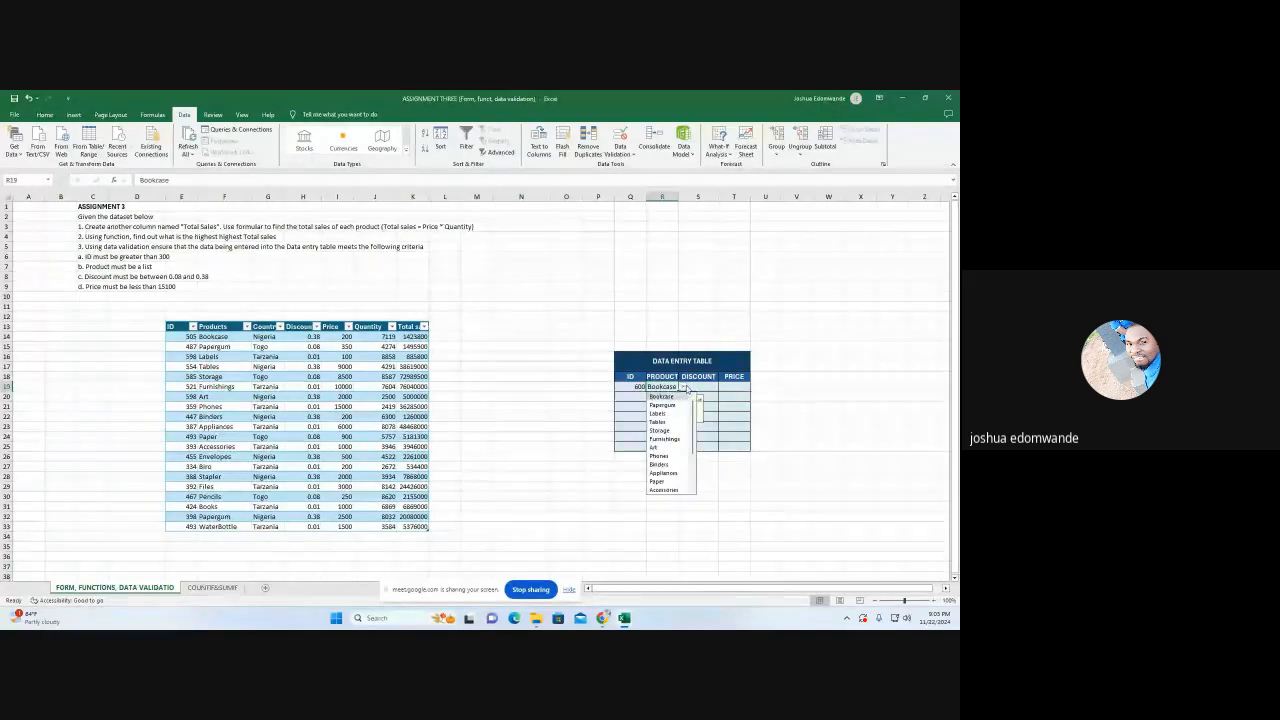
click(666, 405)
click(682, 387)
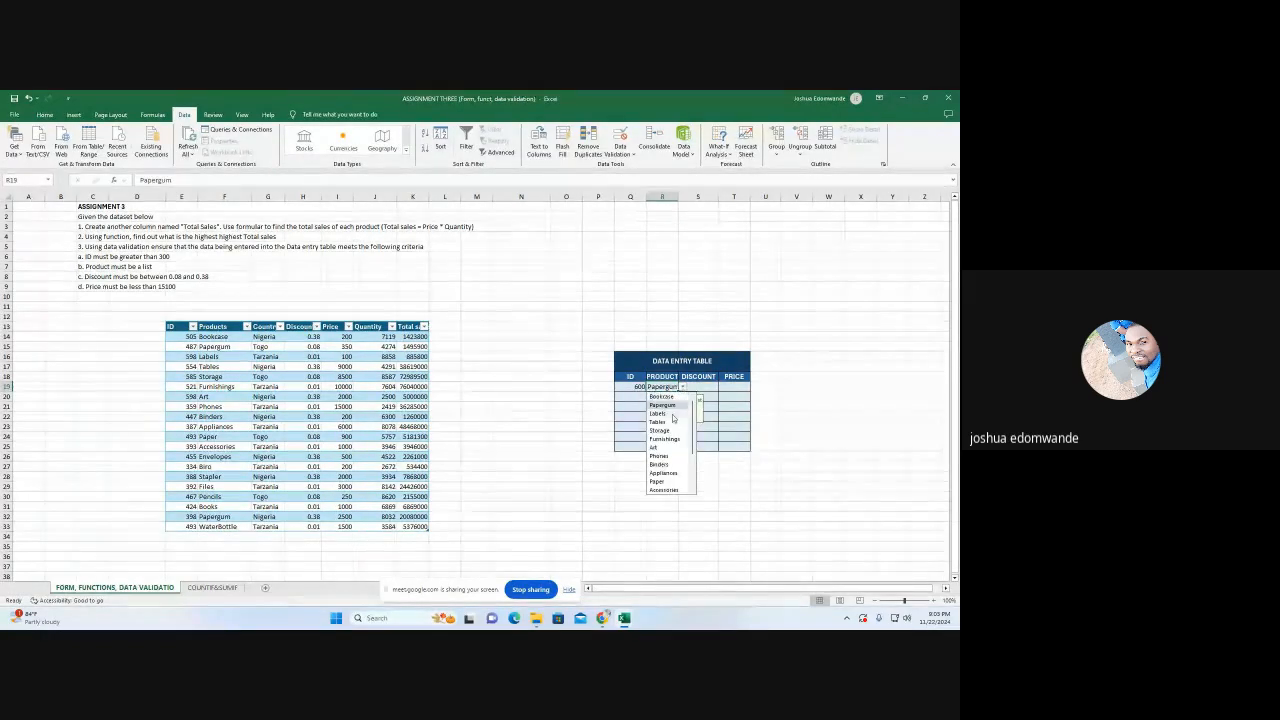
click(658, 413)
click(682, 387)
click(660, 423)
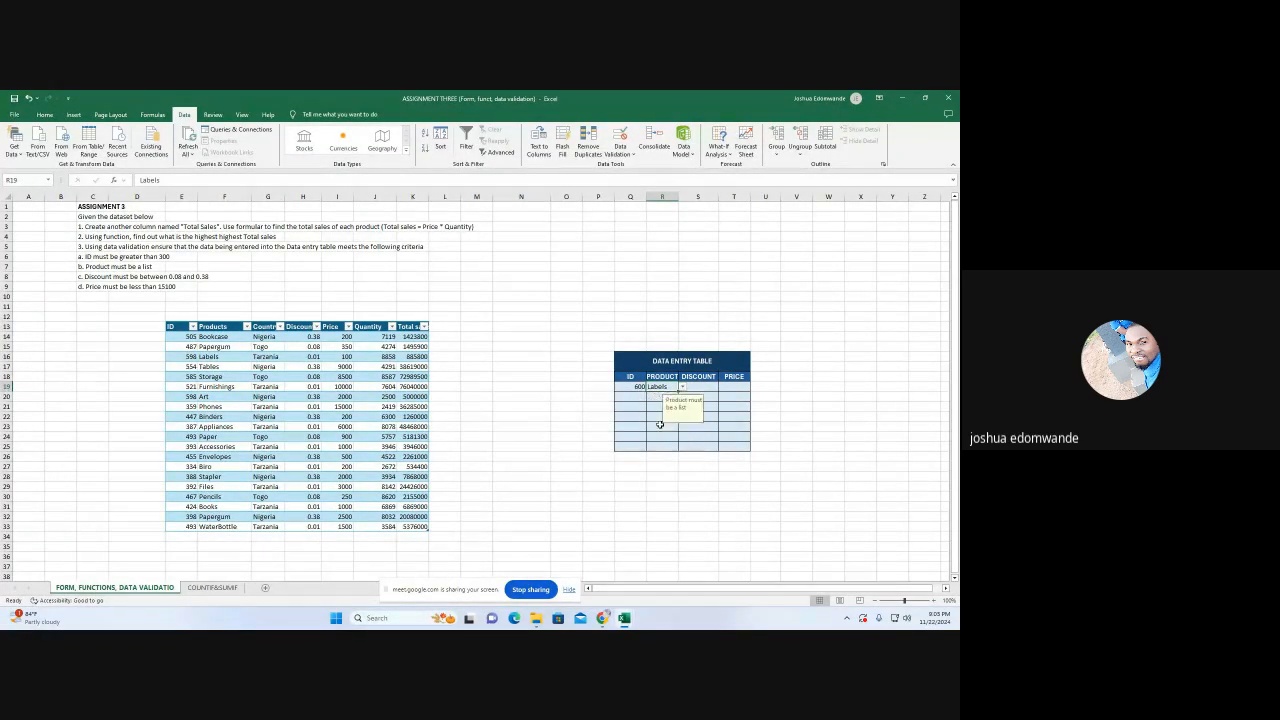
click(682, 387)
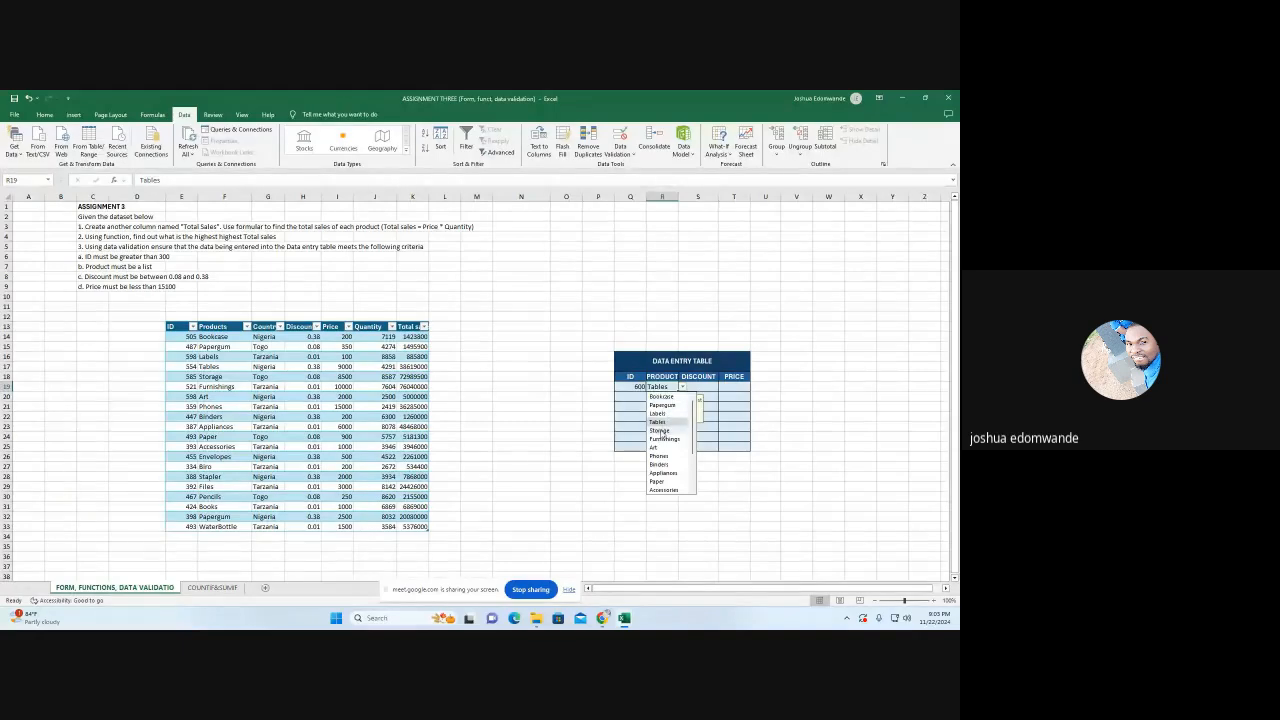
click(659, 430)
click(682, 387)
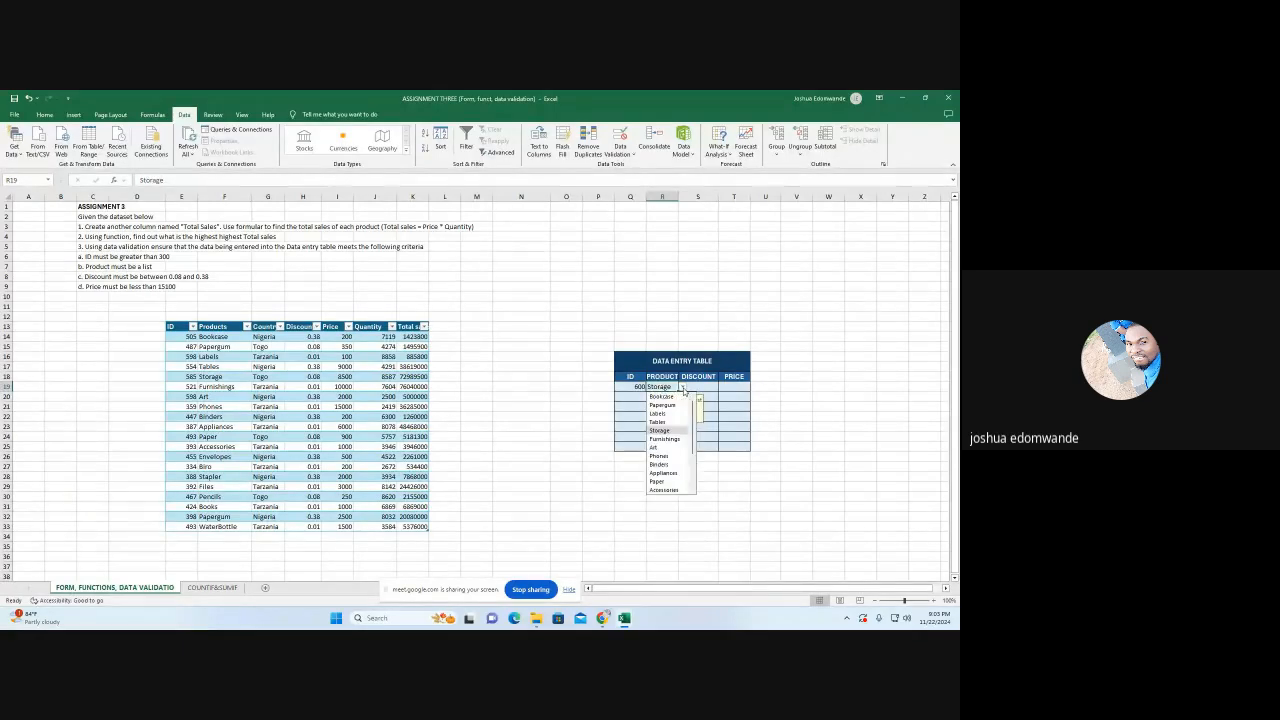
click(665, 439)
click(682, 387)
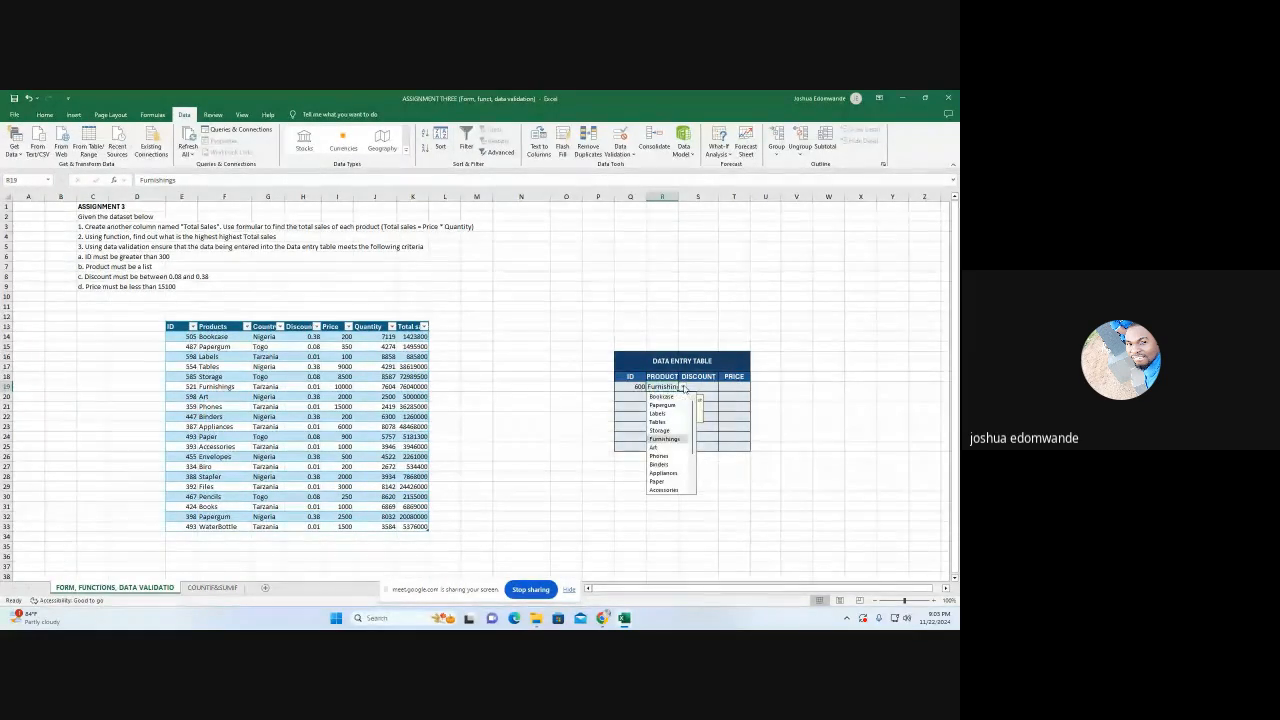
click(655, 447)
Test the product rule by trying to replace Art in R19 with the unlisted product "cup"
double_click(666, 387)
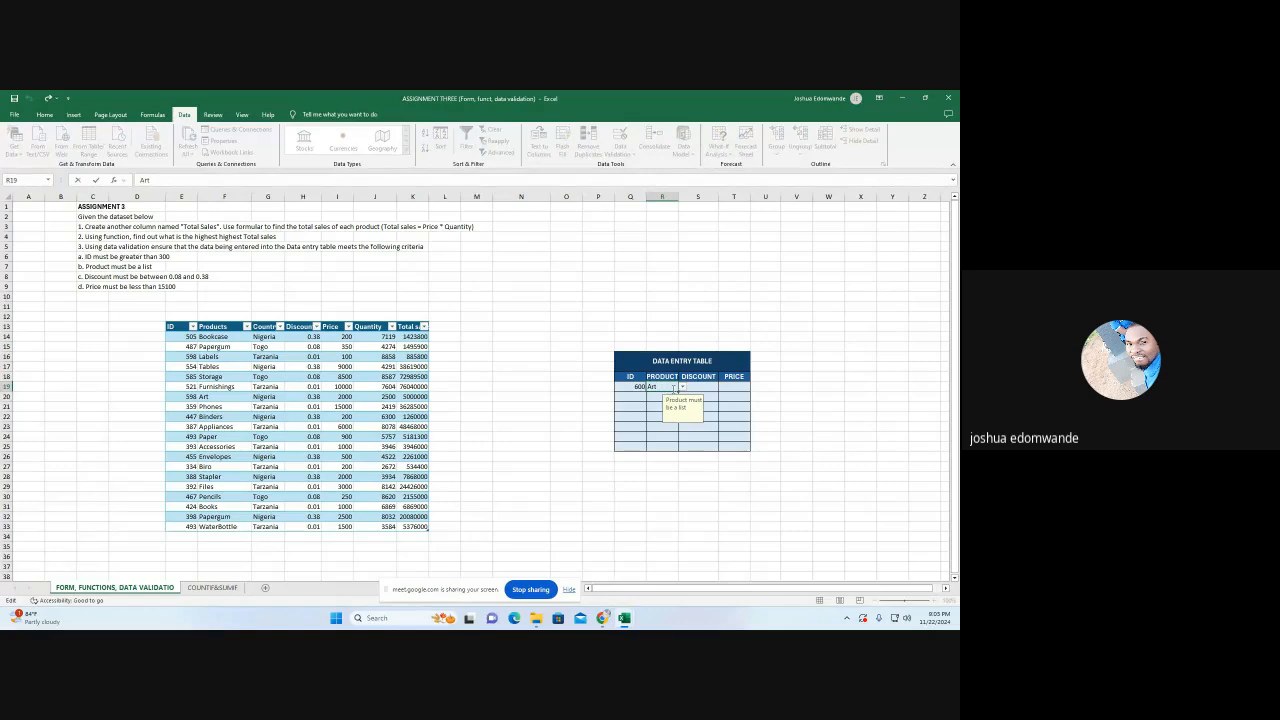
key(BackSpace)
key(BackSpace)
key(BackSpace)
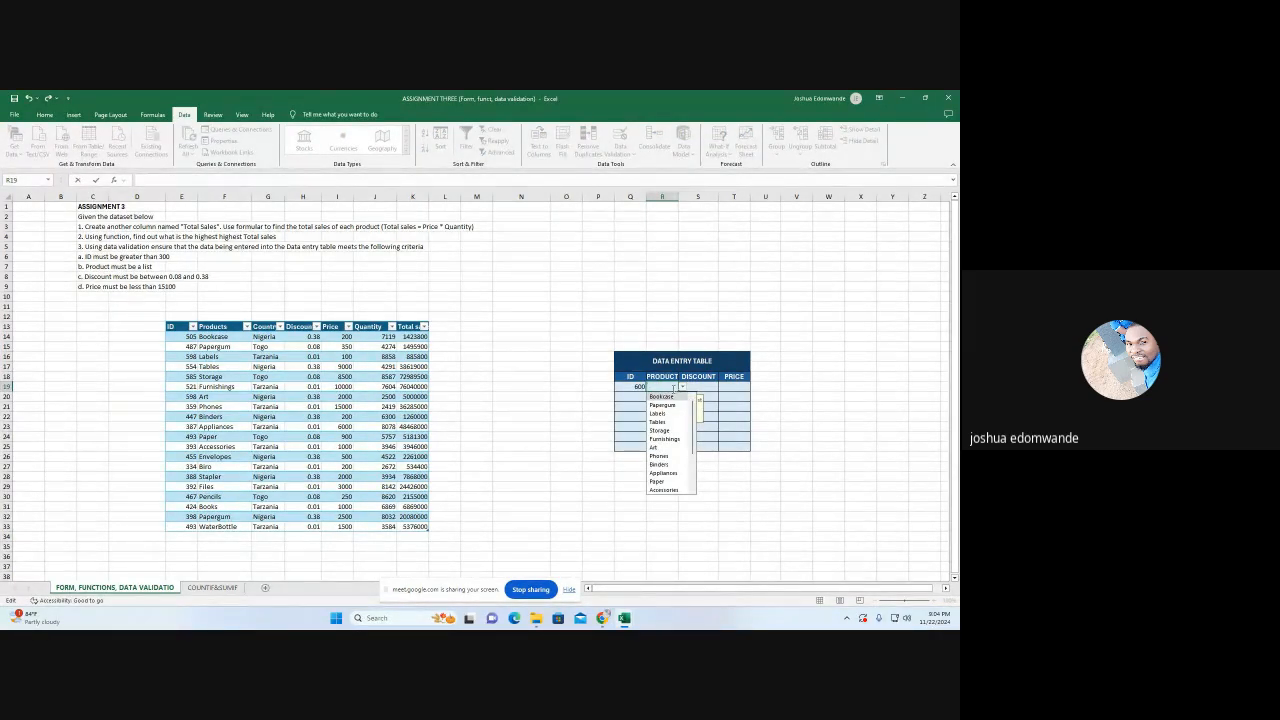
text(cup)
key(Return)
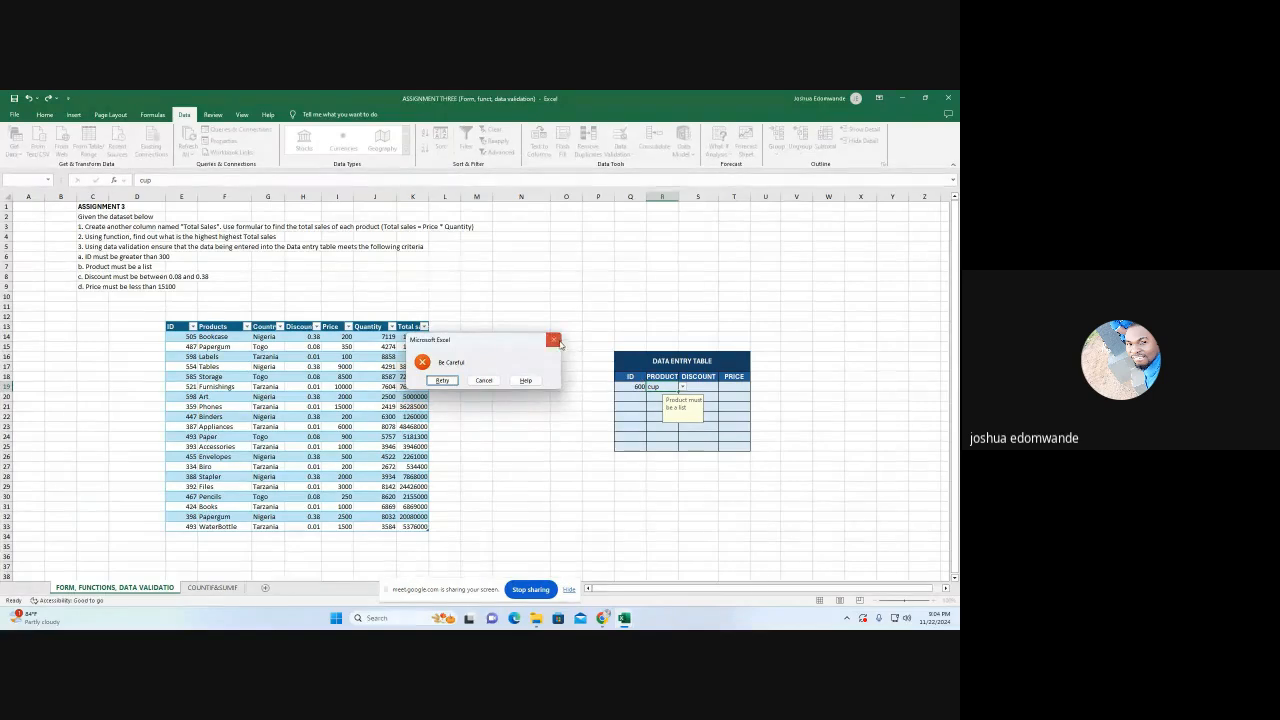
key(Escape)
drag(631, 388, 656, 387)
click(638, 438)
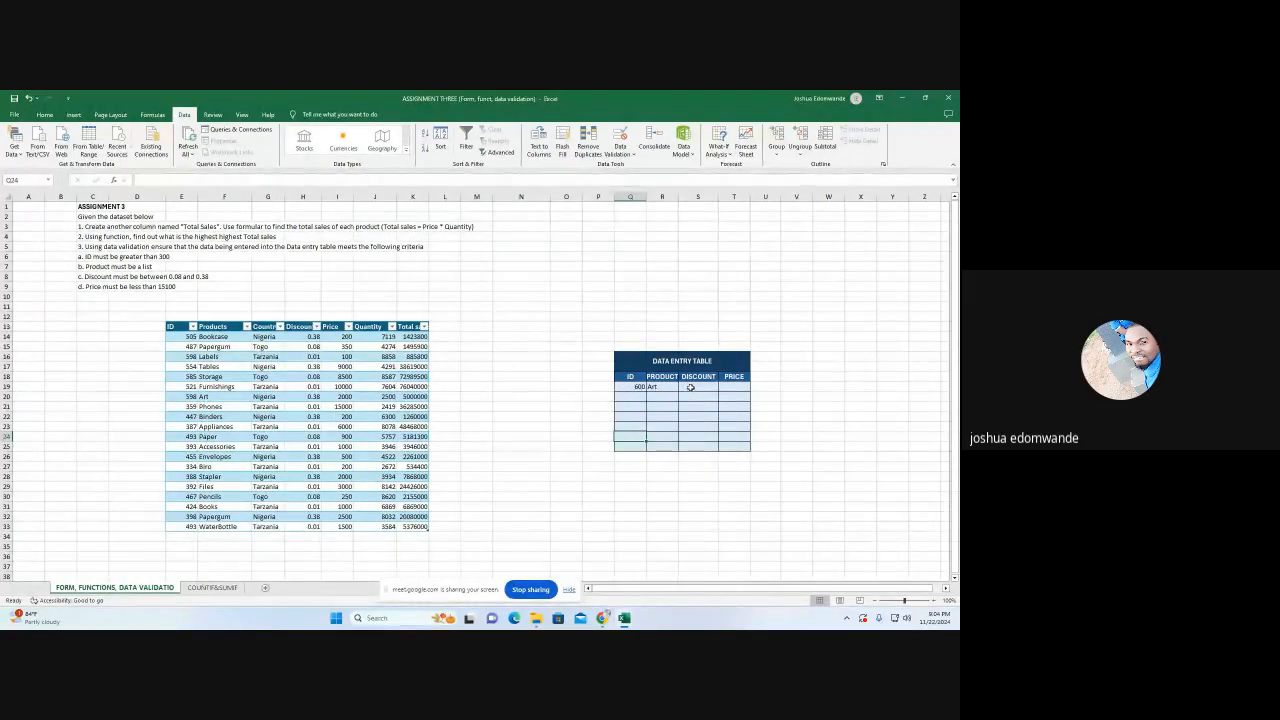
Set a data validation rule on discount cell S19 that allows only decimals between 0.08 and 0.38
click(685, 386)
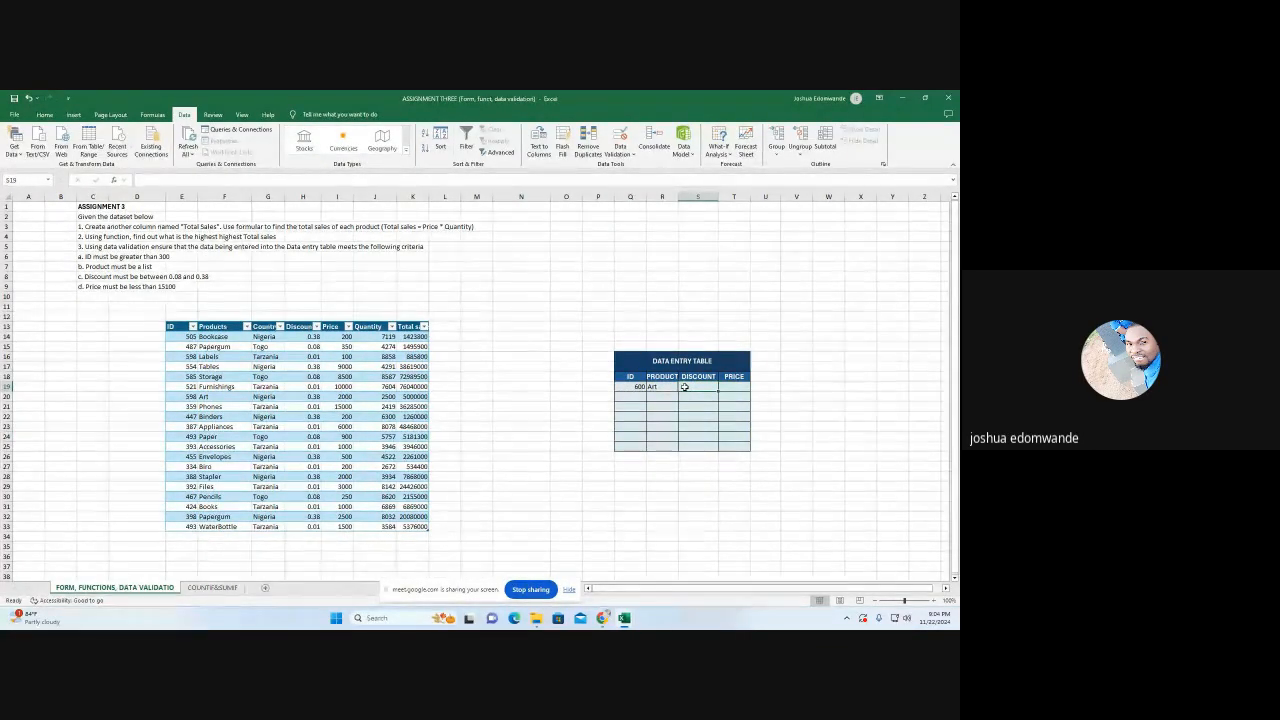
click(621, 154)
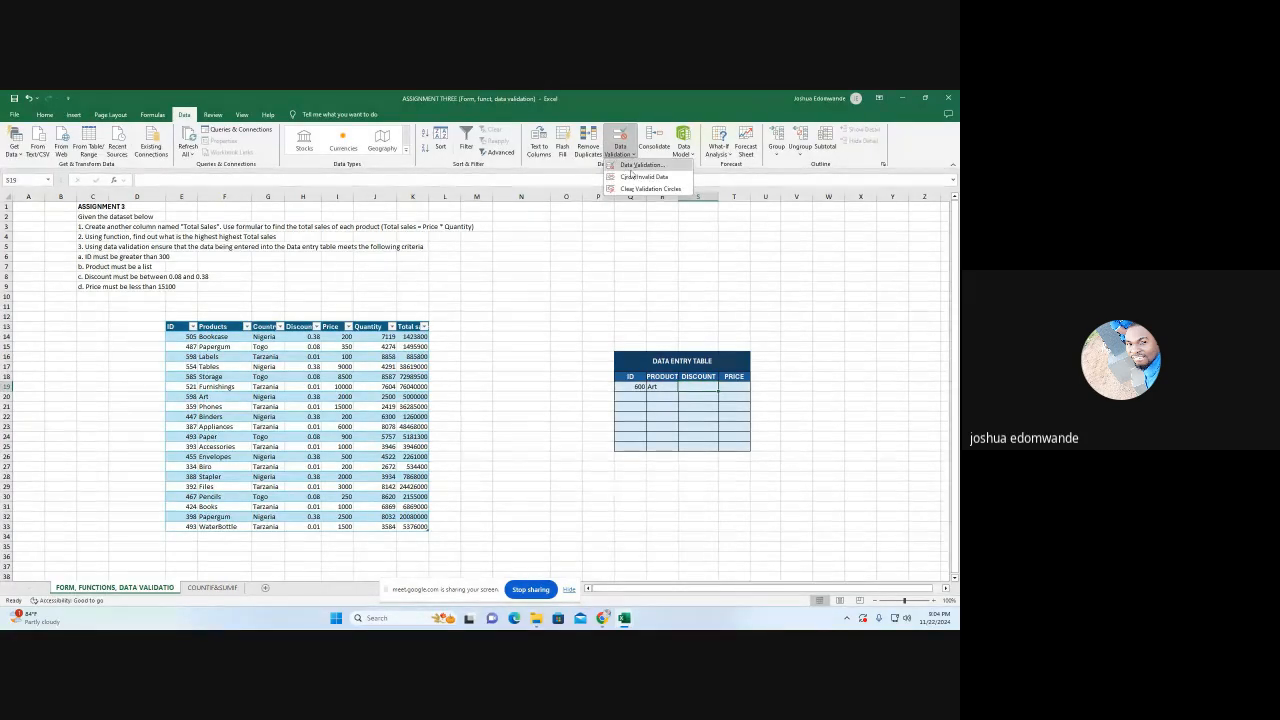
click(638, 165)
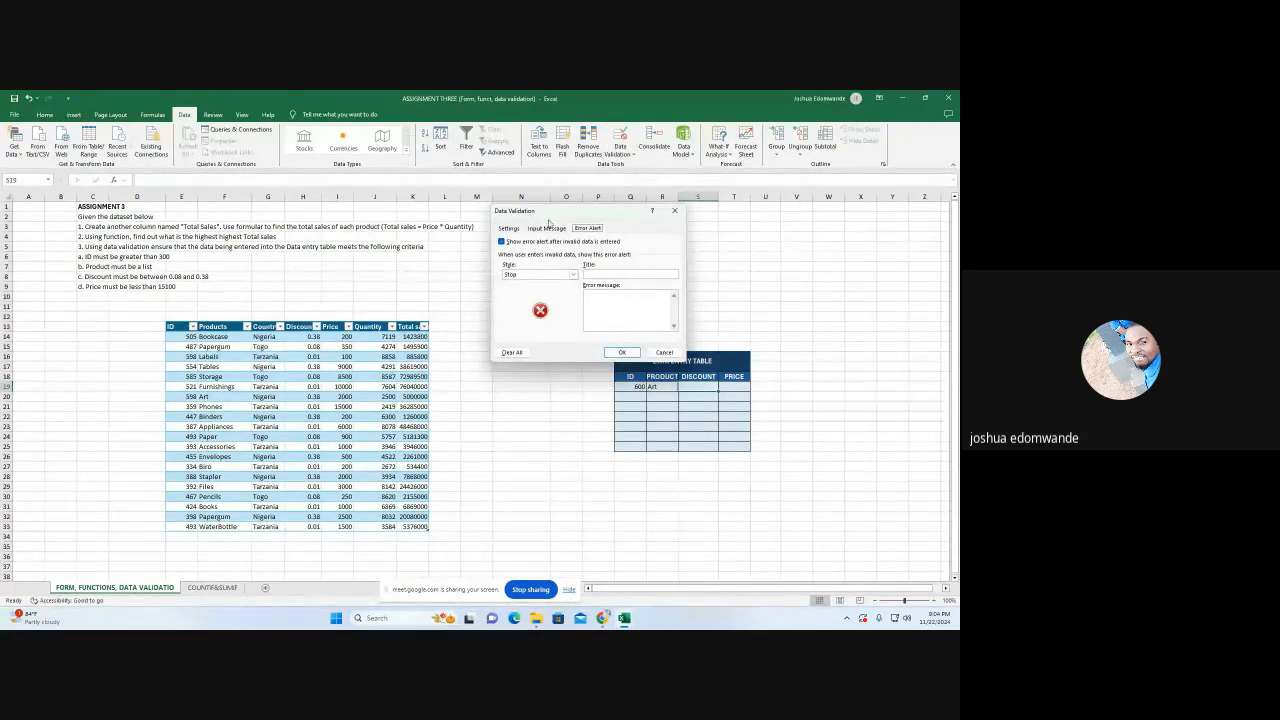
click(509, 228)
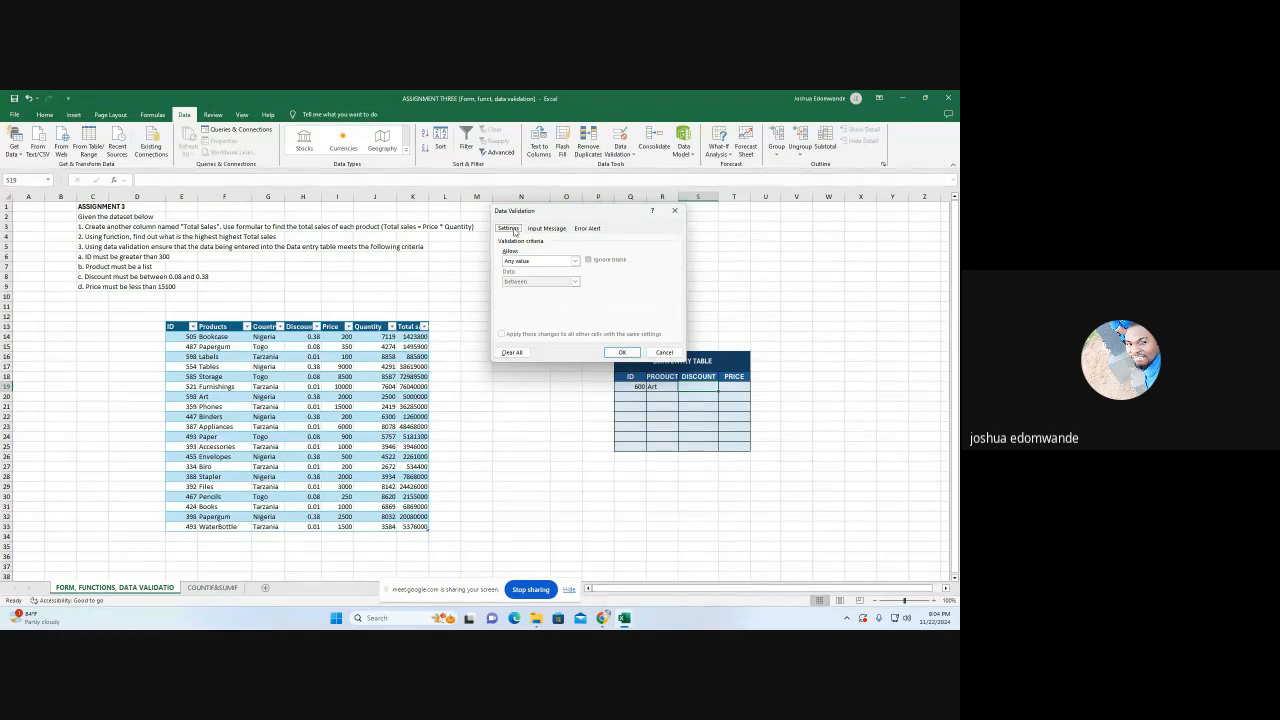
click(576, 261)
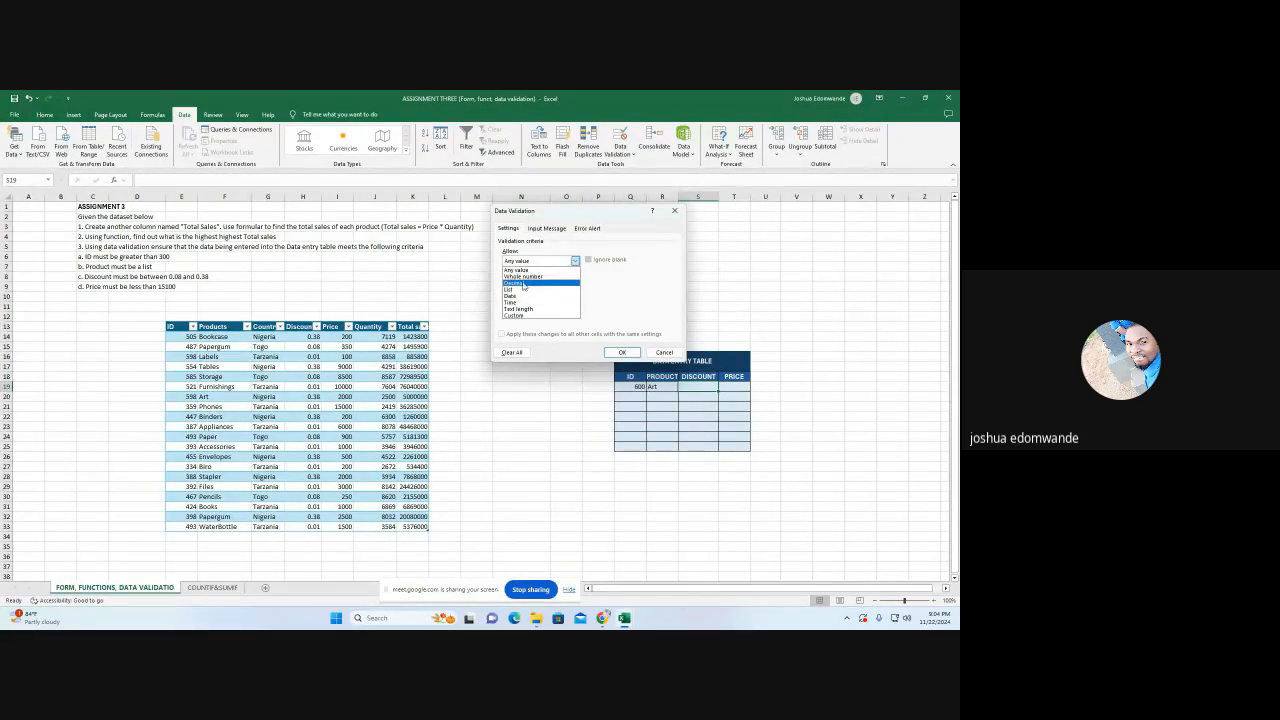
click(522, 284)
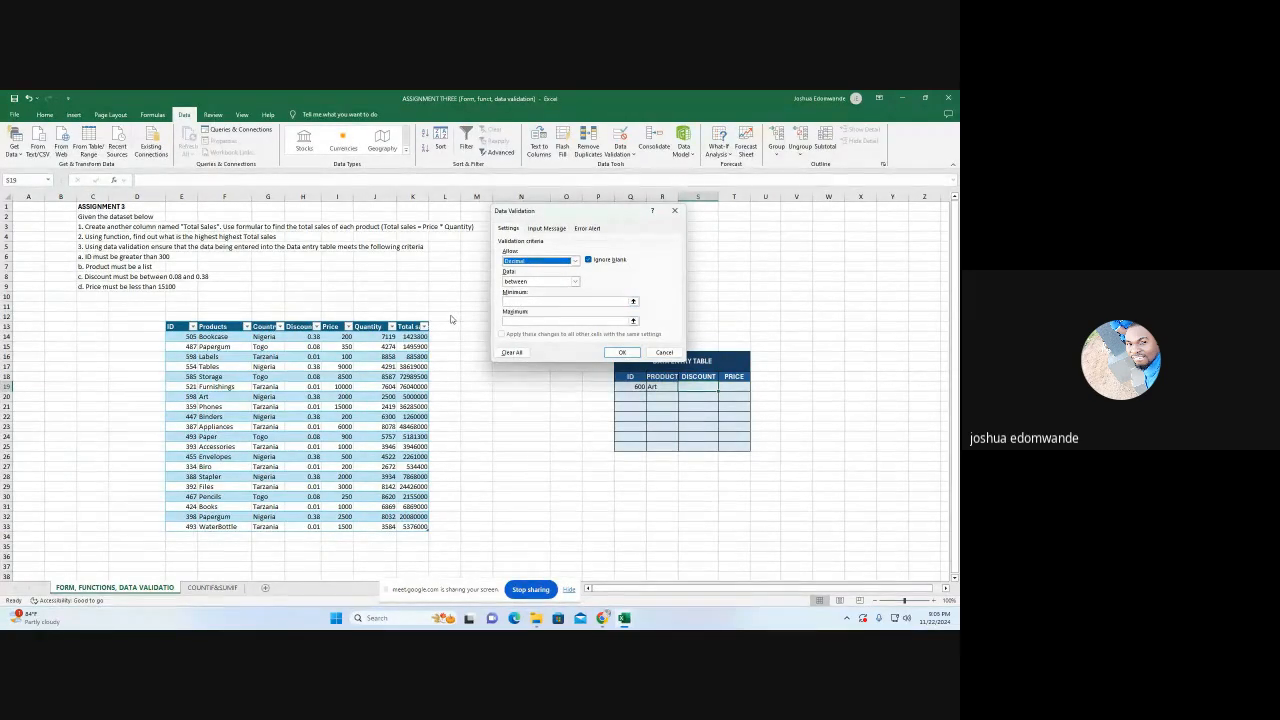
click(573, 283)
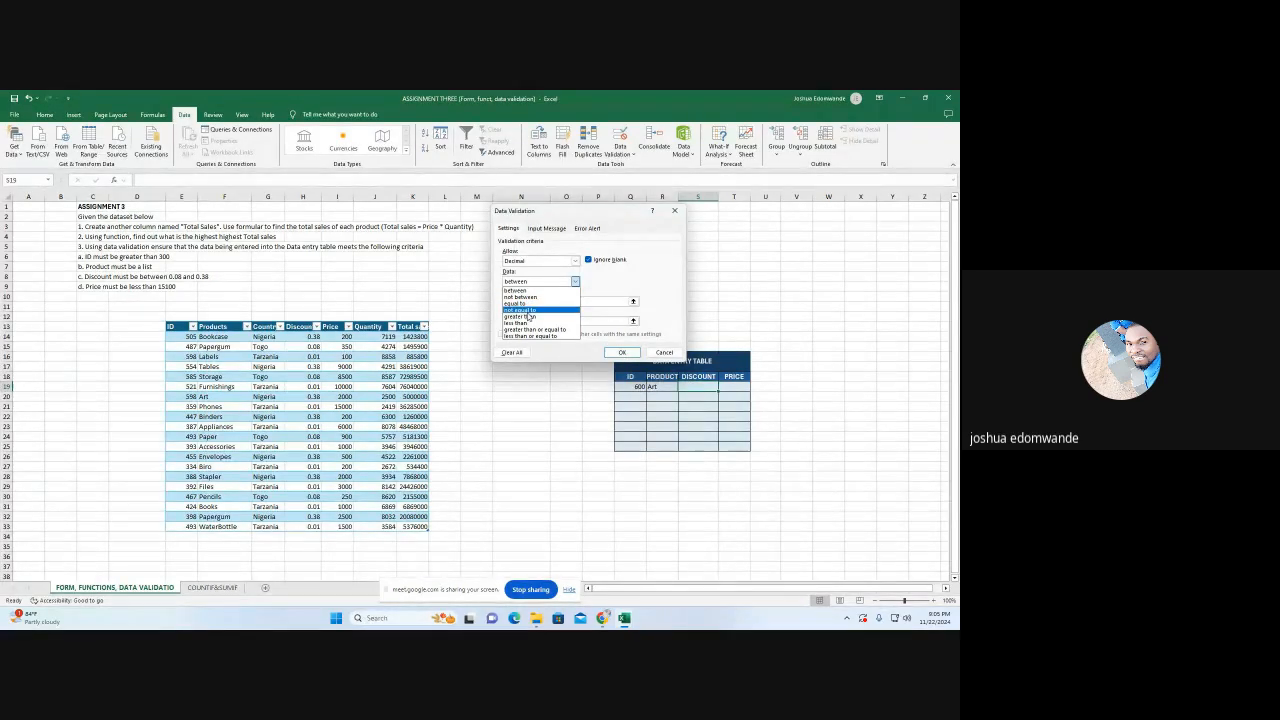
click(596, 285)
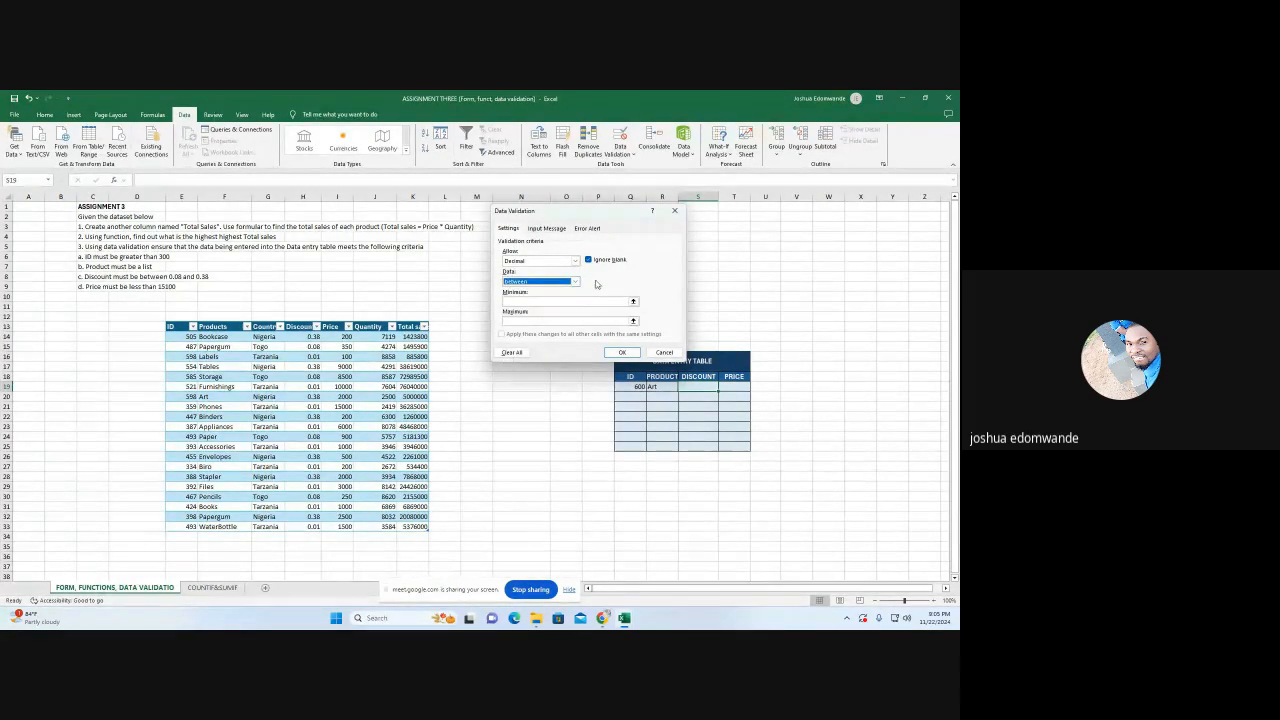
click(548, 302)
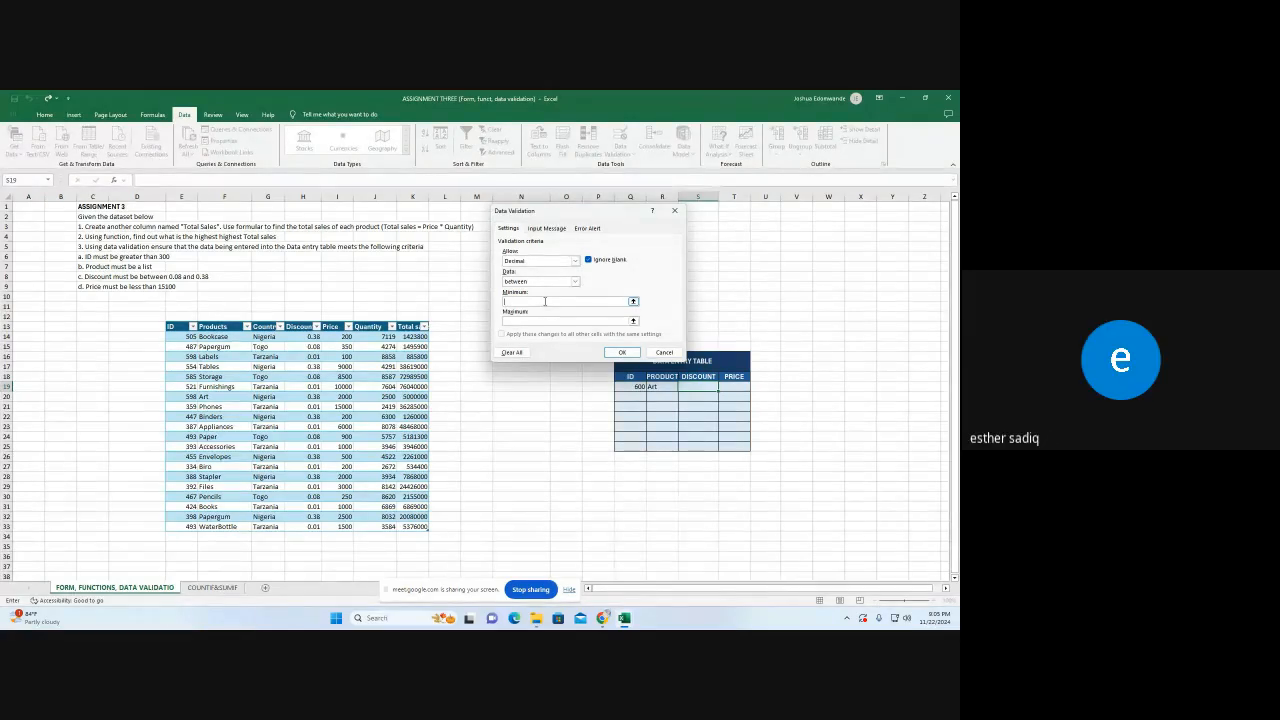
text(0.08)
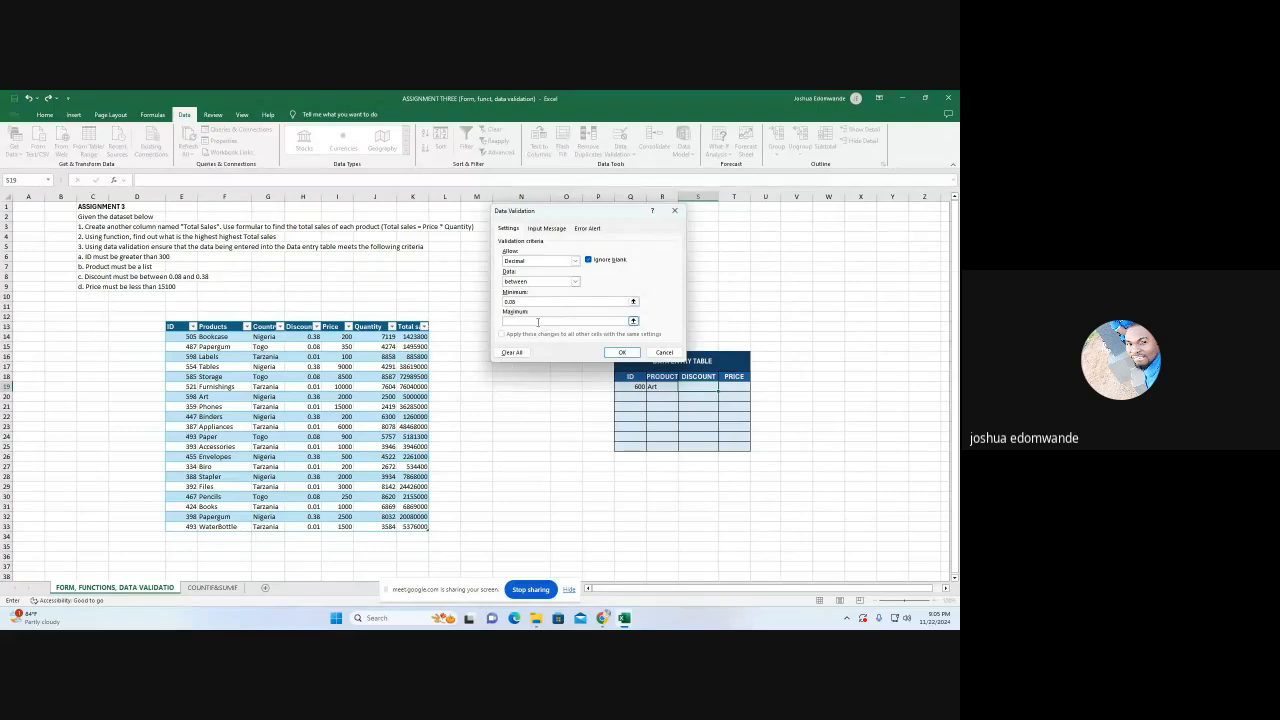
text(0.38)
Add the input message "Figures Must be Between 0.08 and 0.38" to the validation rule for S19
click(545, 233)
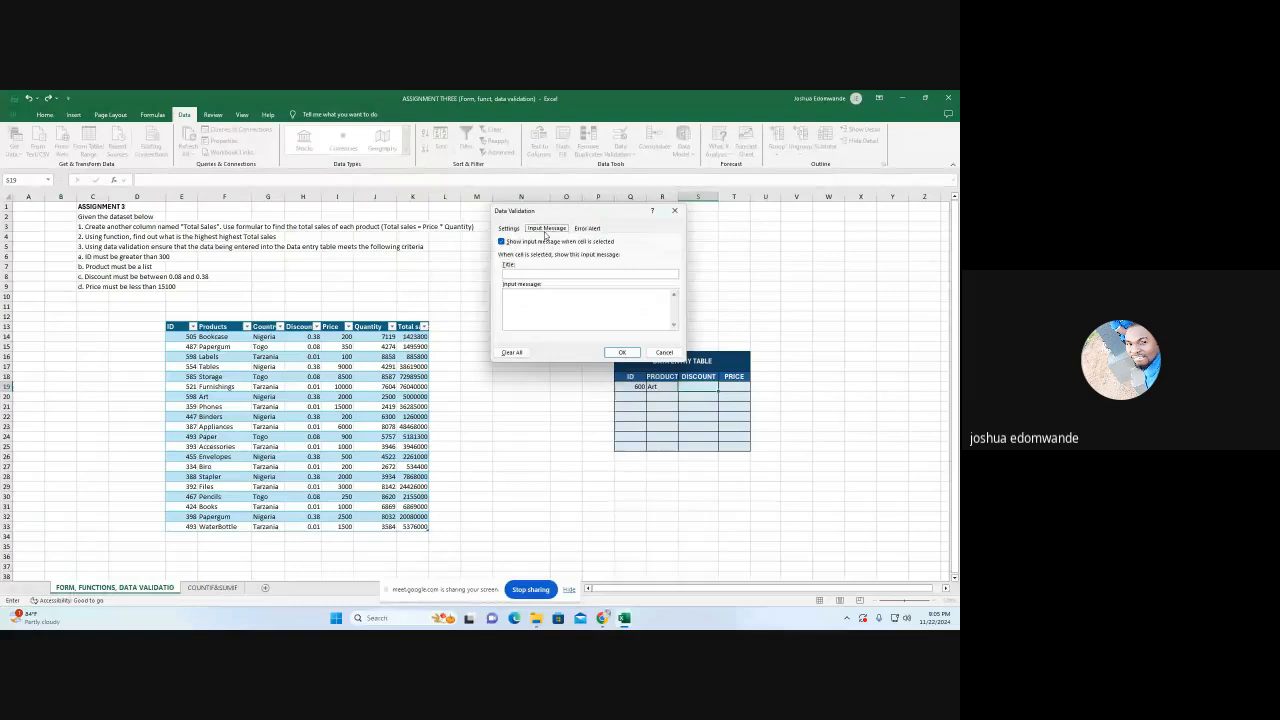
click(524, 300)
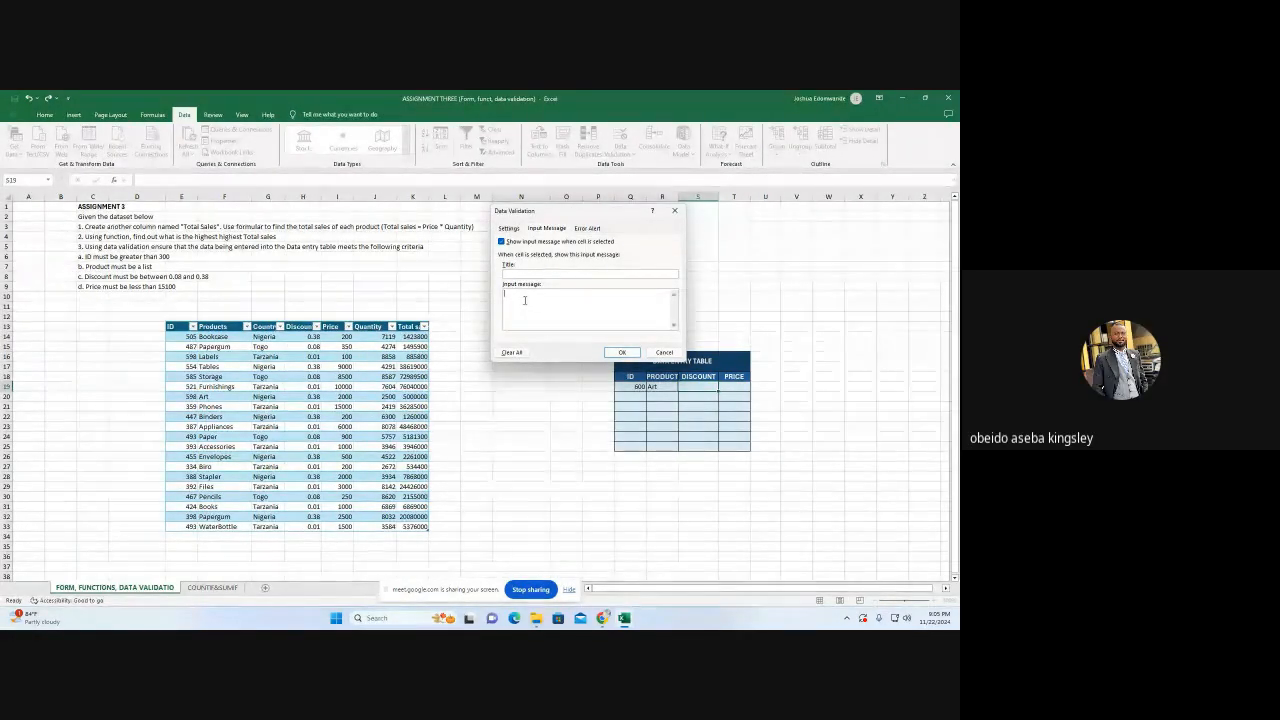
text(D)
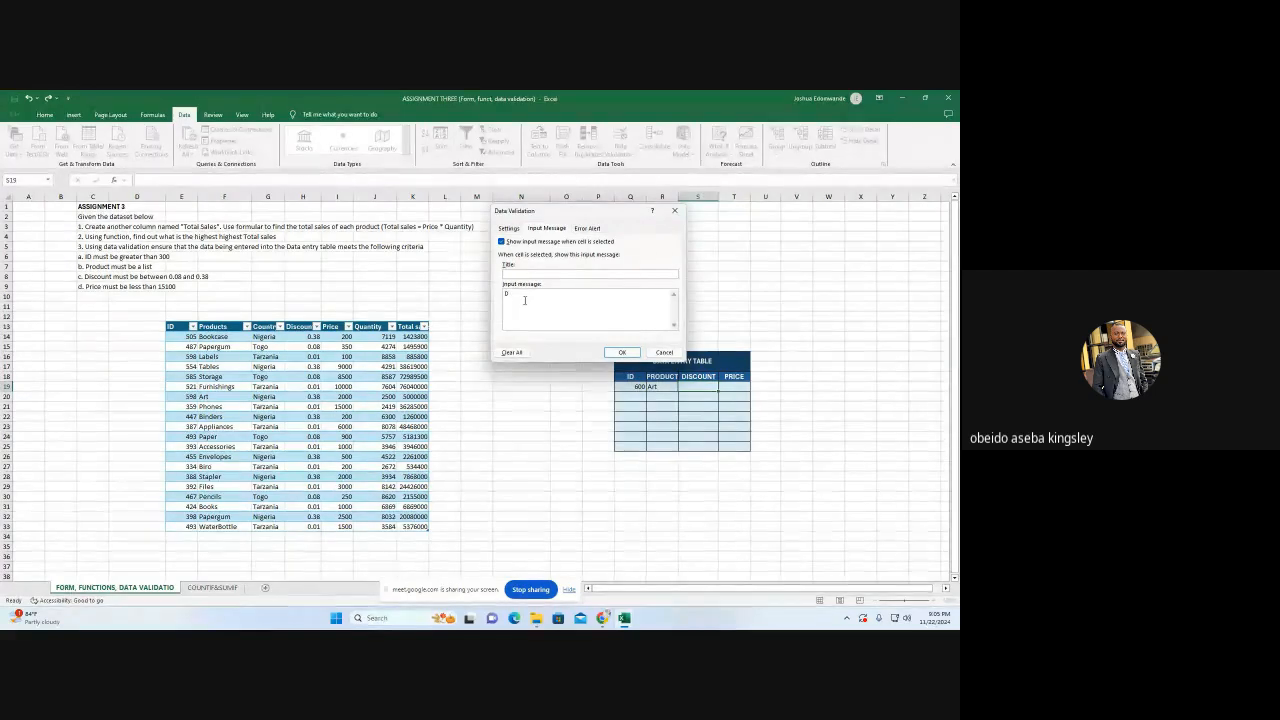
text(iscount )
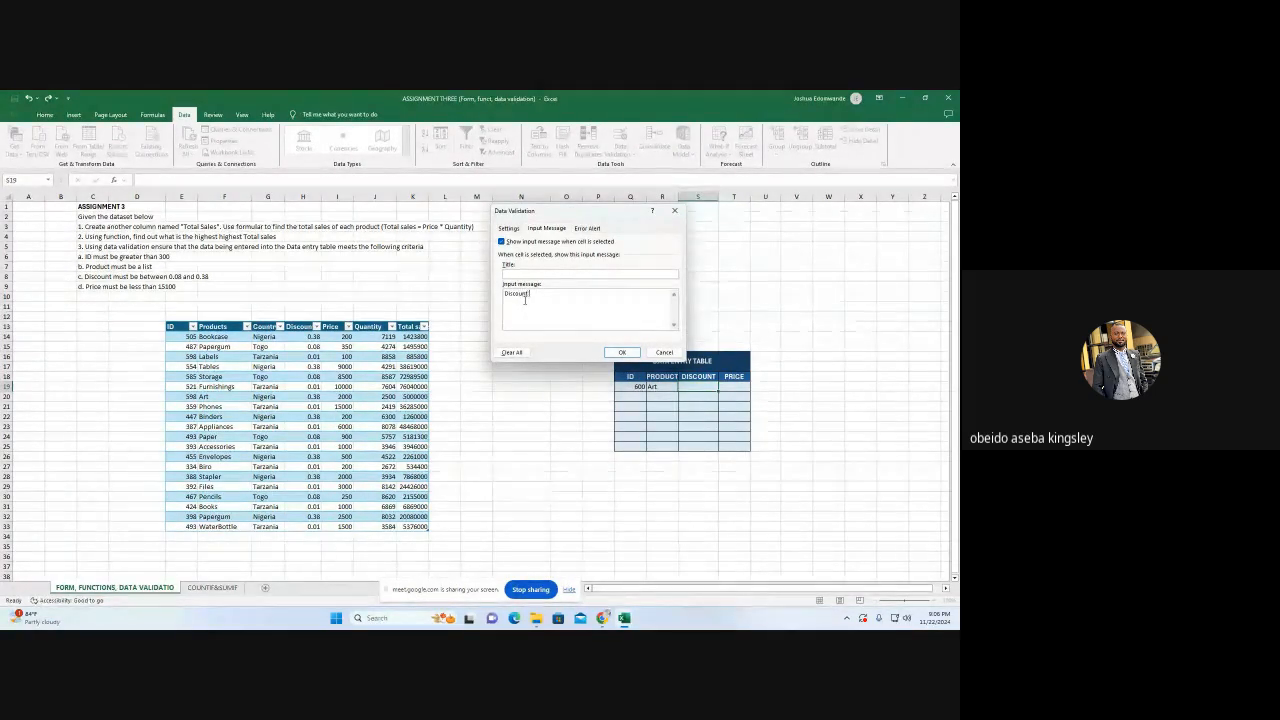
text(M)
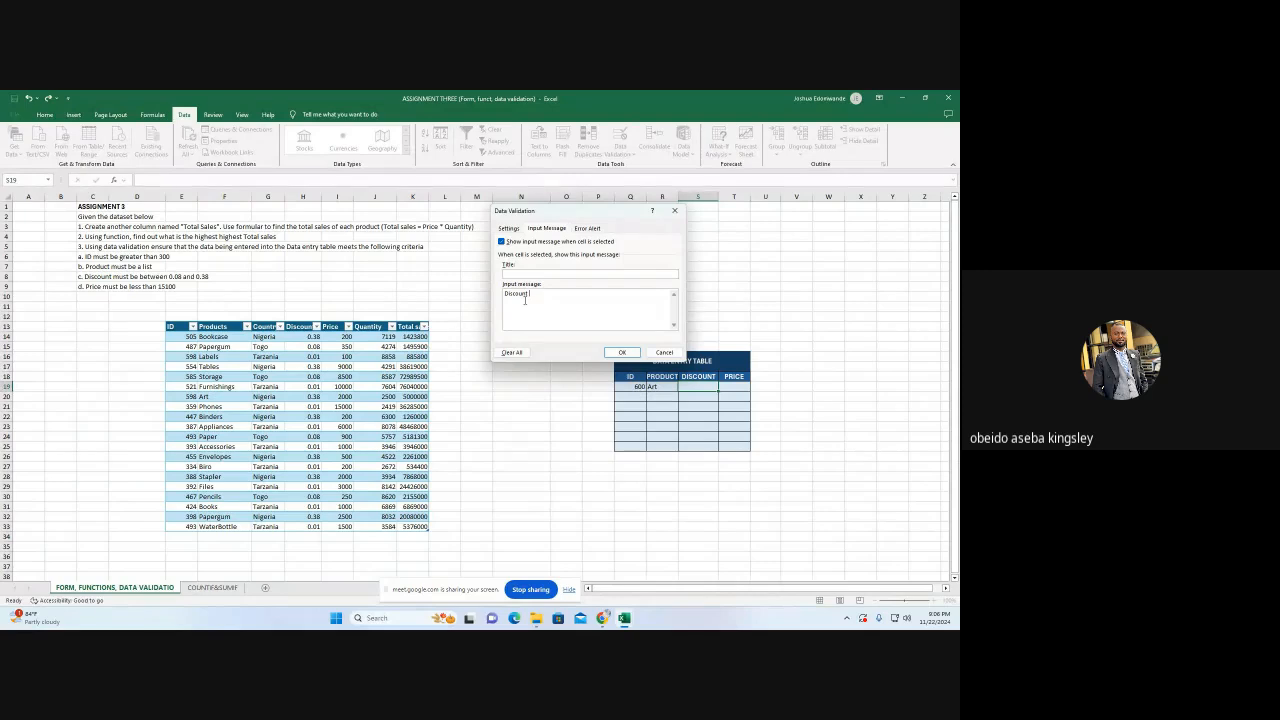
key(BackSpace)
key(BackSpace)
key(BackSpace)
key(BackSpace)
key(BackSpace)
key(BackSpace)
key(BackSpace)
text(Figures Must)
text(be)
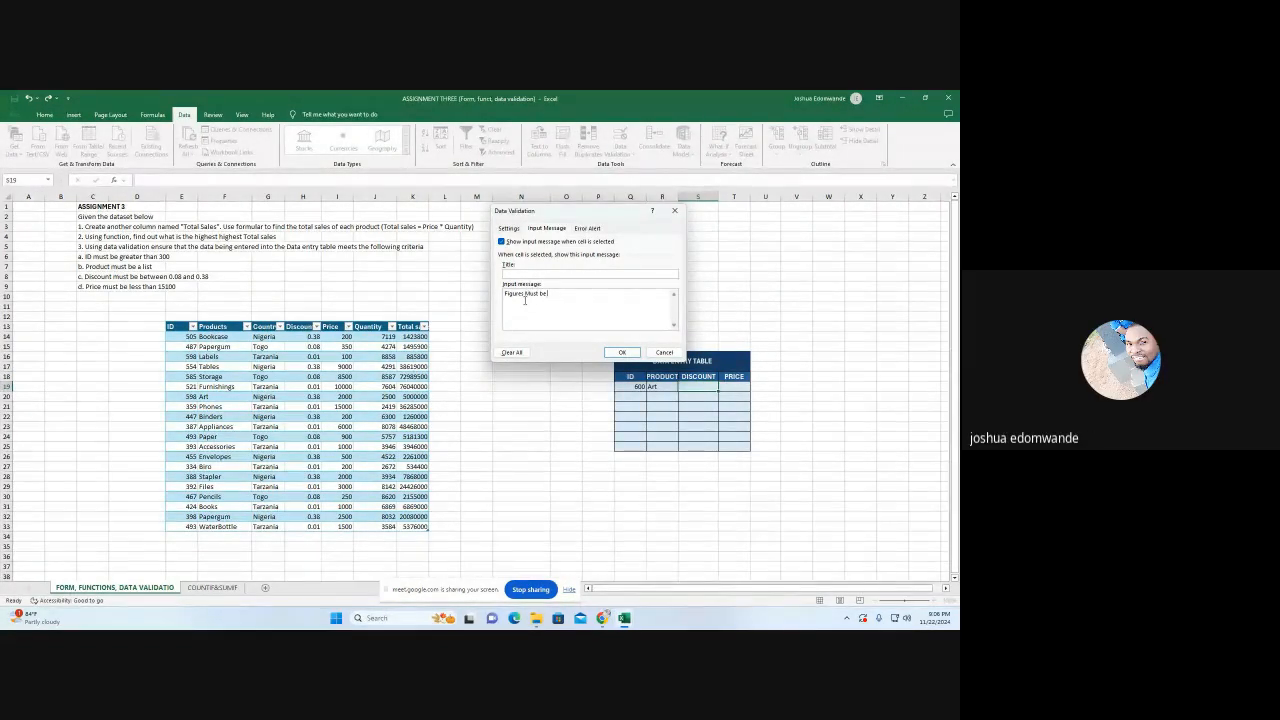
text( Betwee)
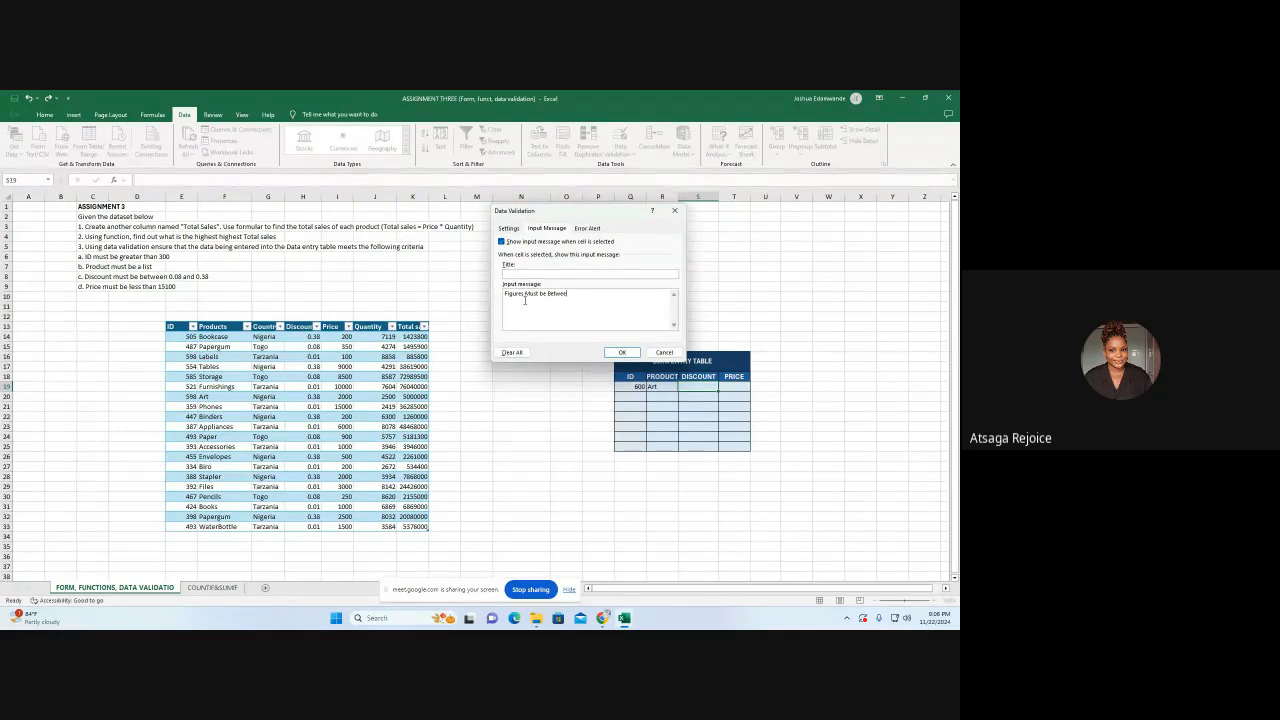
text(n 0.08 )
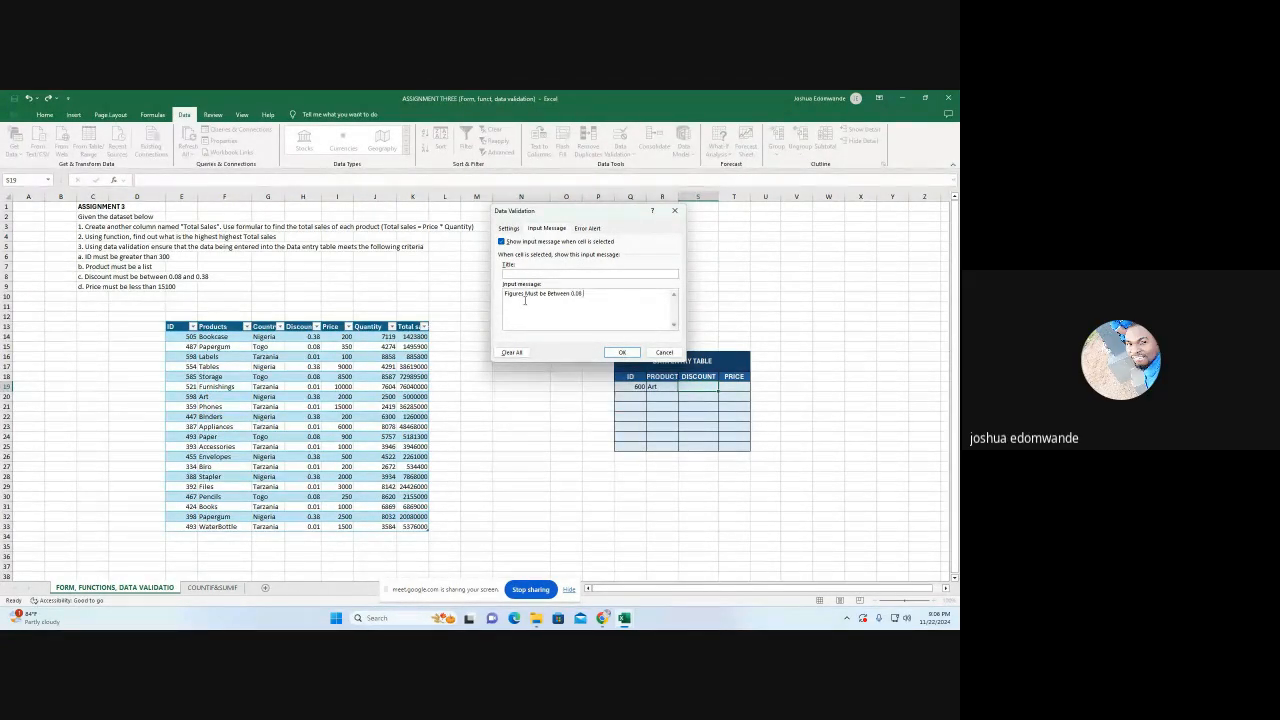
text(and 0.38)
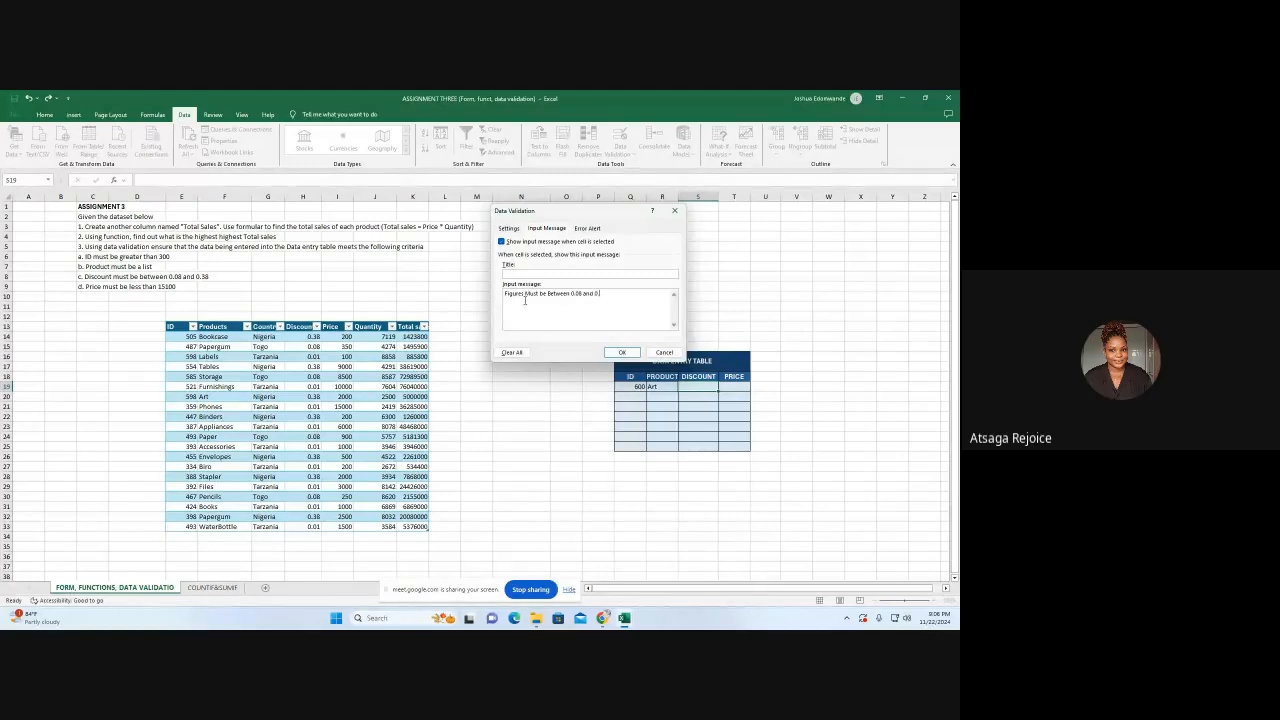
Set the Stop error alert's message to "Check Figures" and apply the validation rule to S19
click(587, 228)
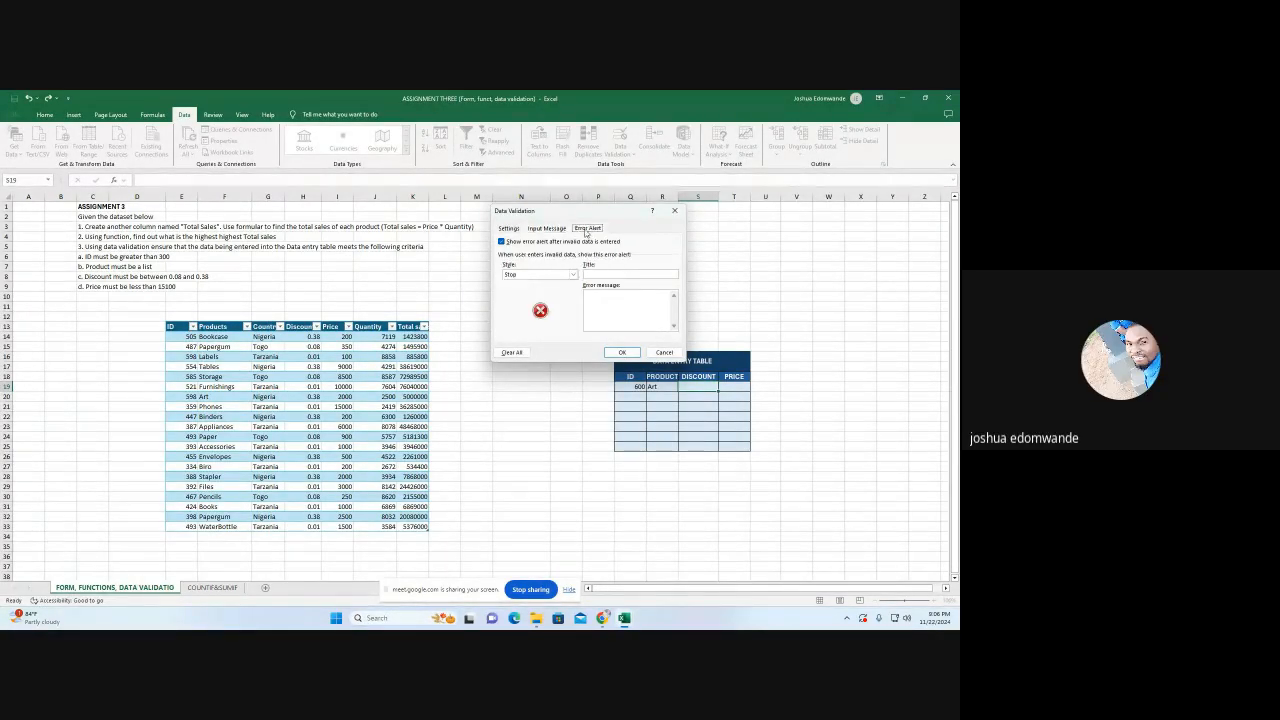
click(600, 298)
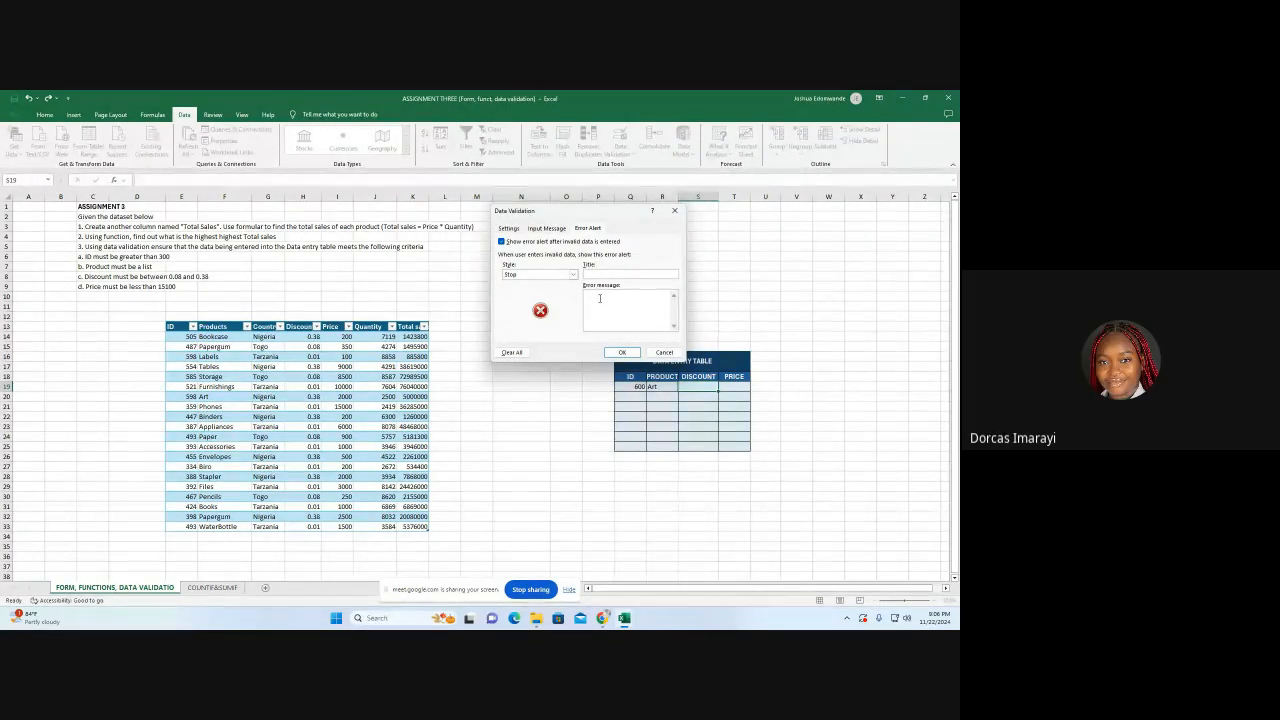
text(Inva)
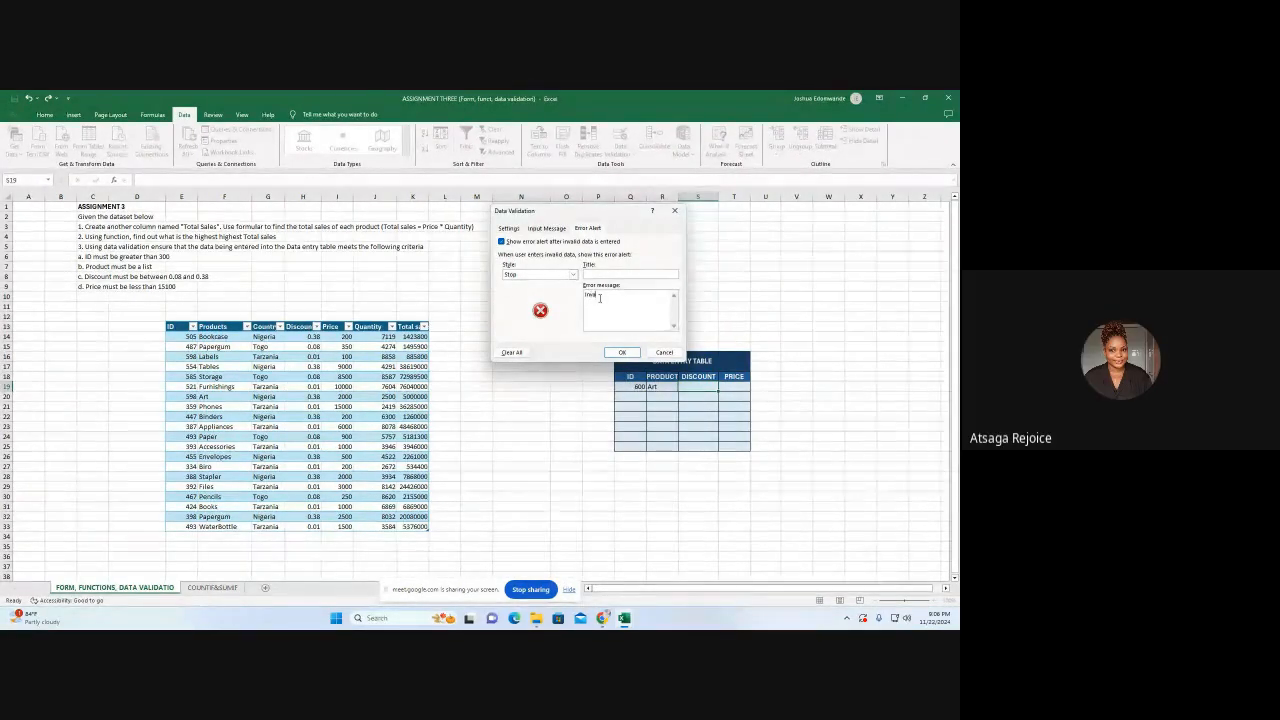
text(l)
key(BackSpace)
key(BackSpace)
key(BackSpace)
key(BackSpace)
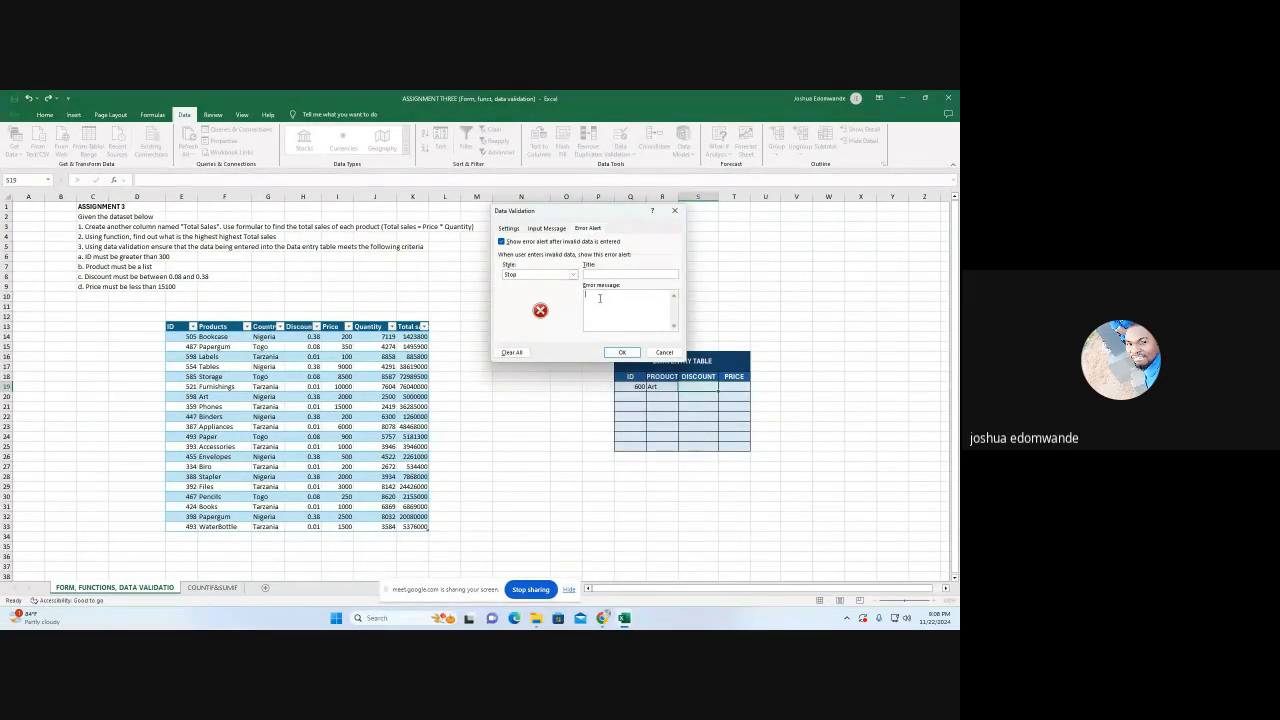
text(Check)
text(Val)
text(Figures)
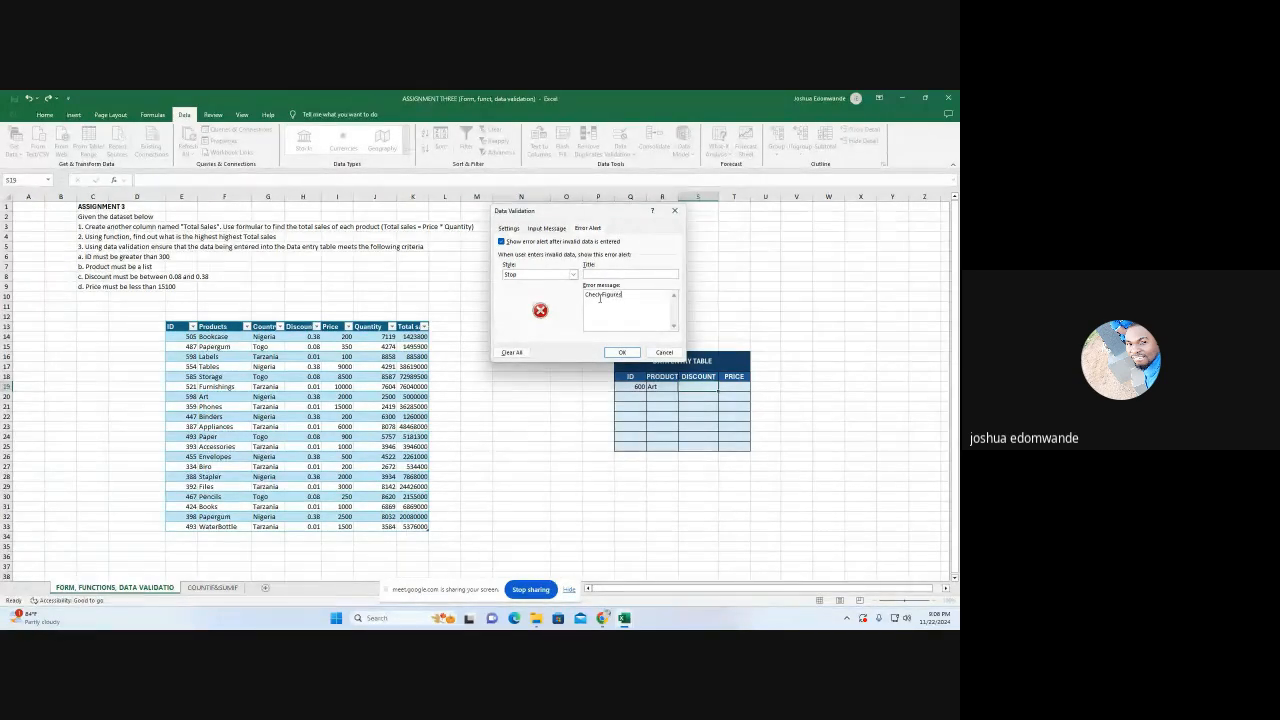
click(601, 295)
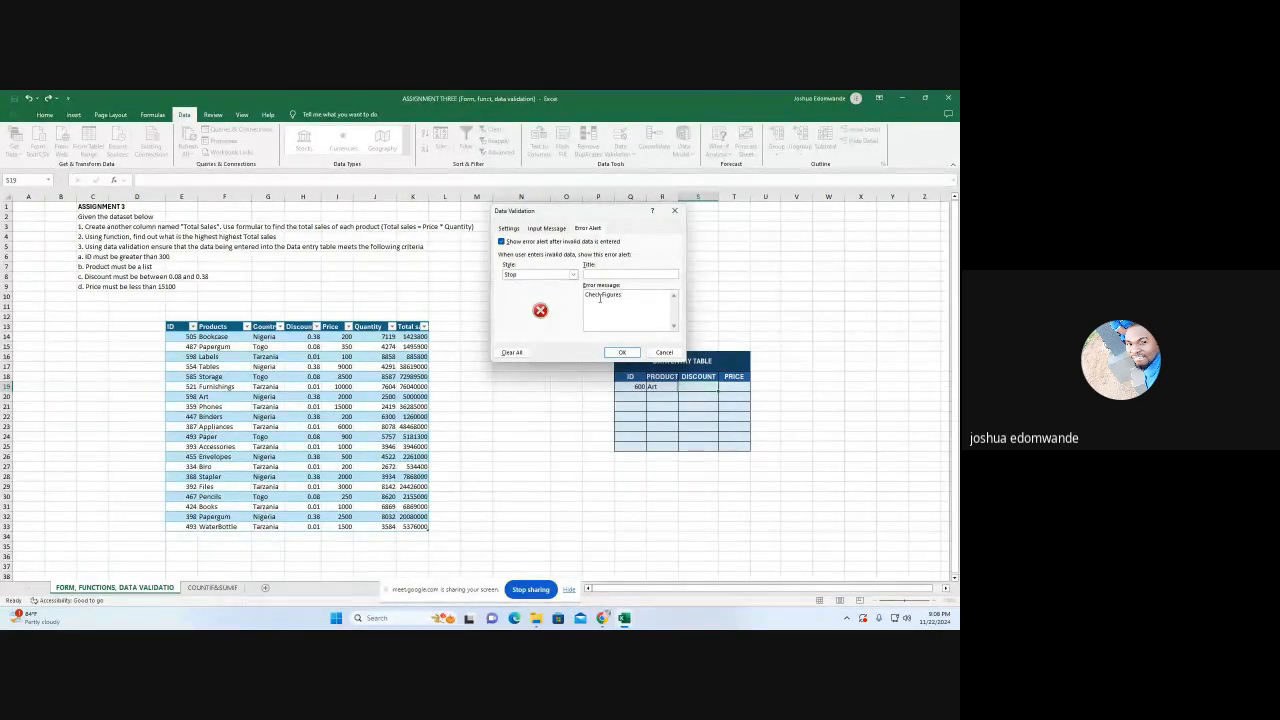
click(621, 353)
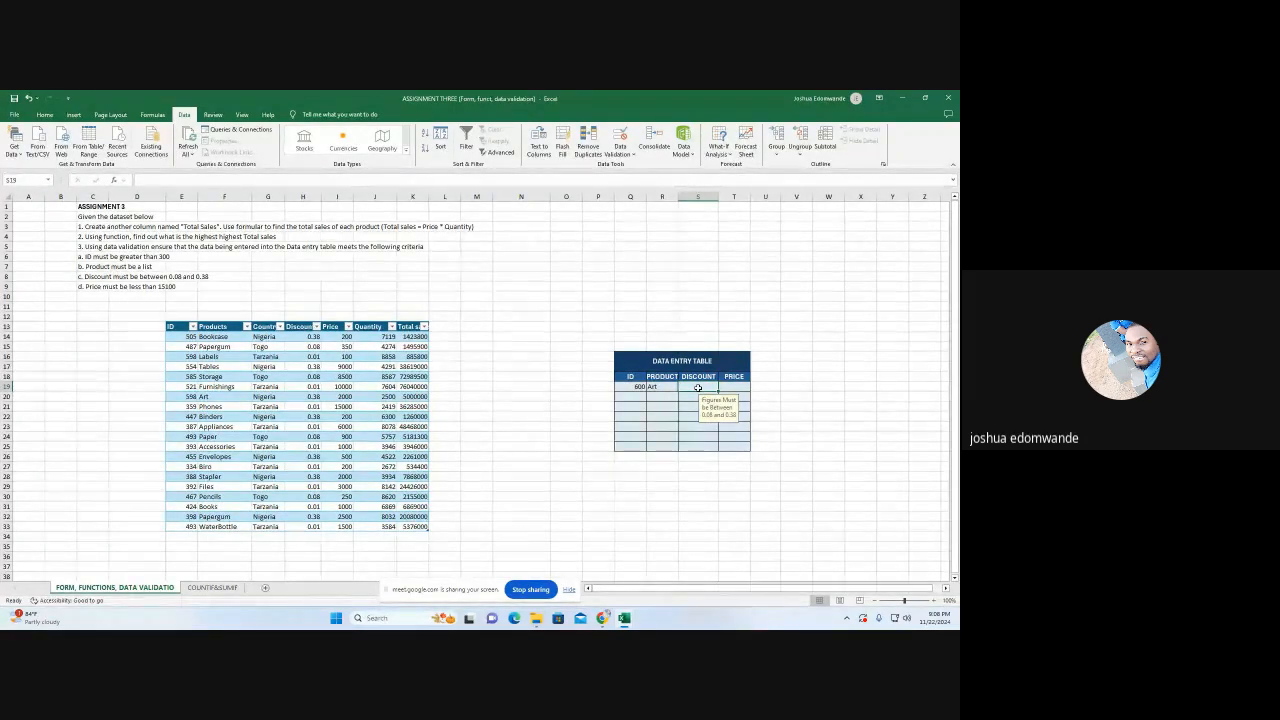
Test the discount rule by entering the allowed value 0.38 in S19
text(0)
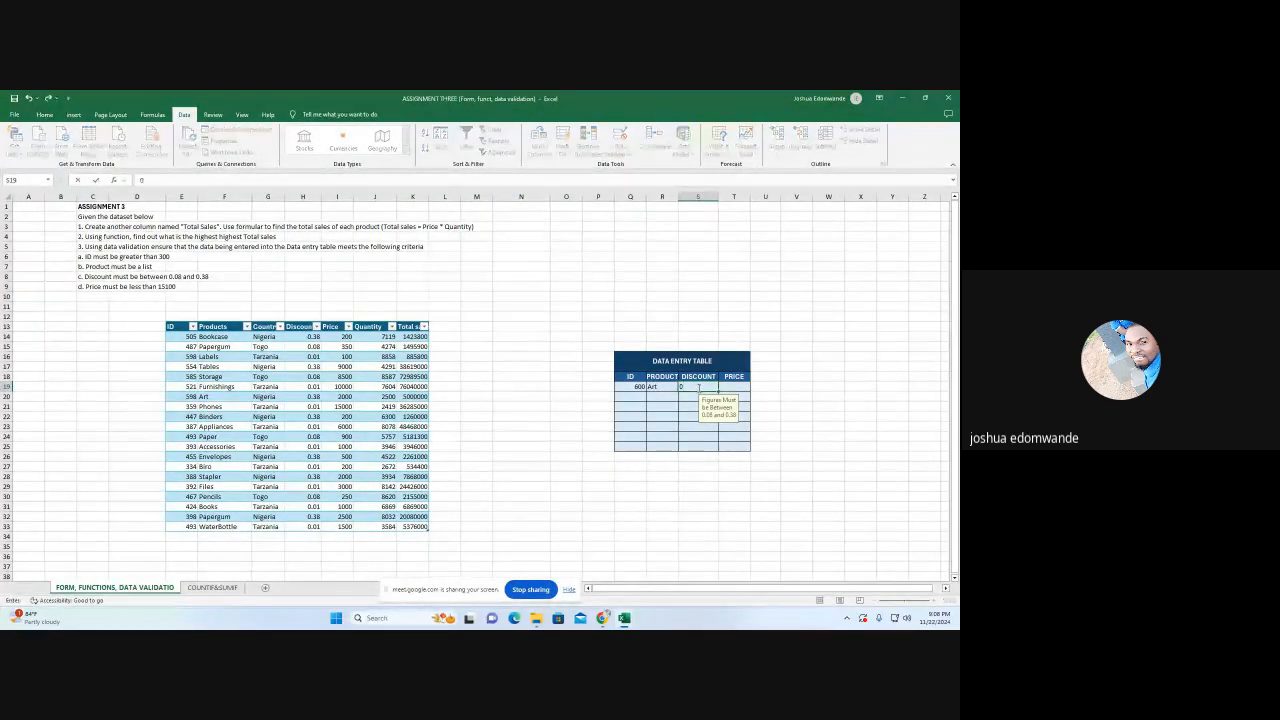
text(.38)
key(ctrl+Return)
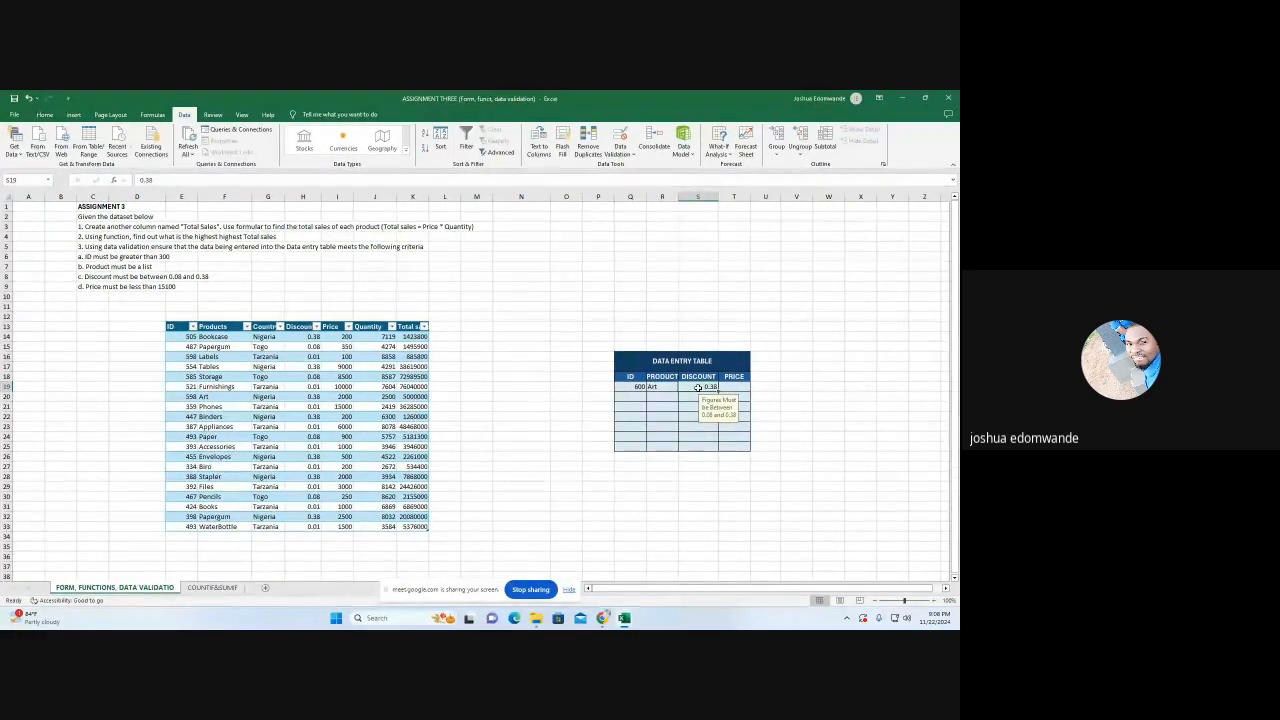
Test the discount rule by trying to replace the discount in S19 with the out-of-range value 0.01
text(0.01)
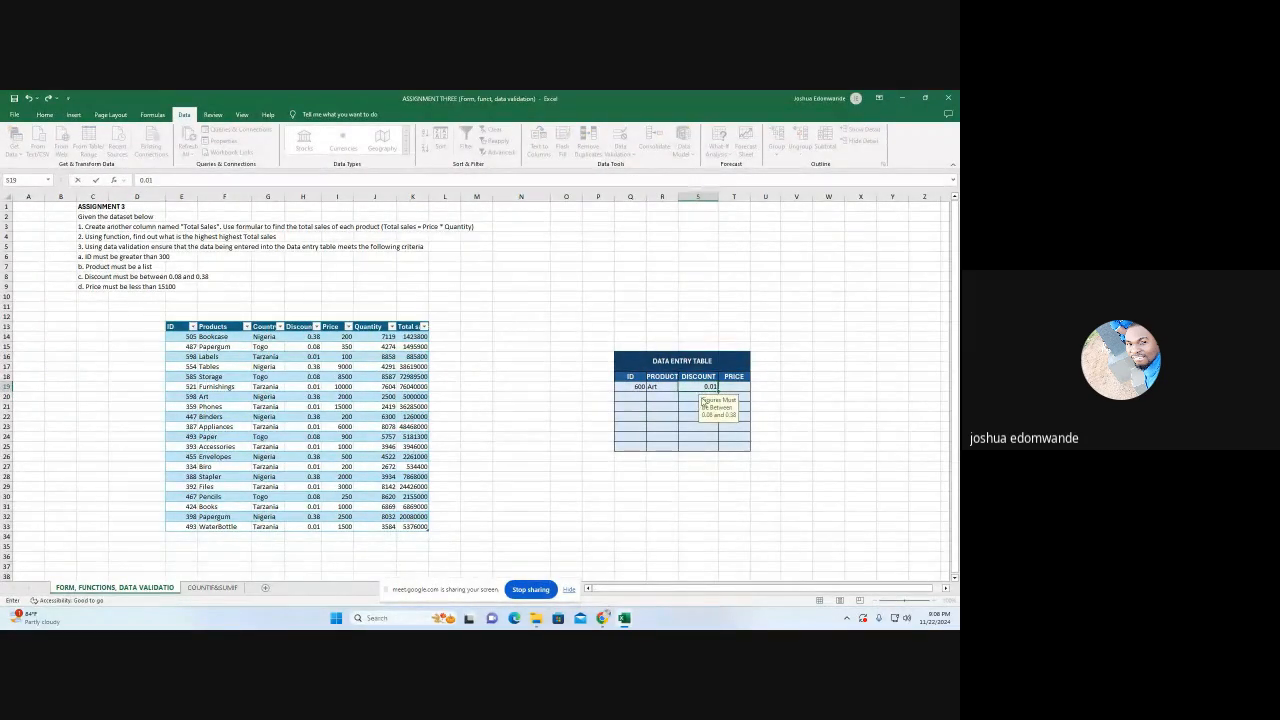
key(Return)
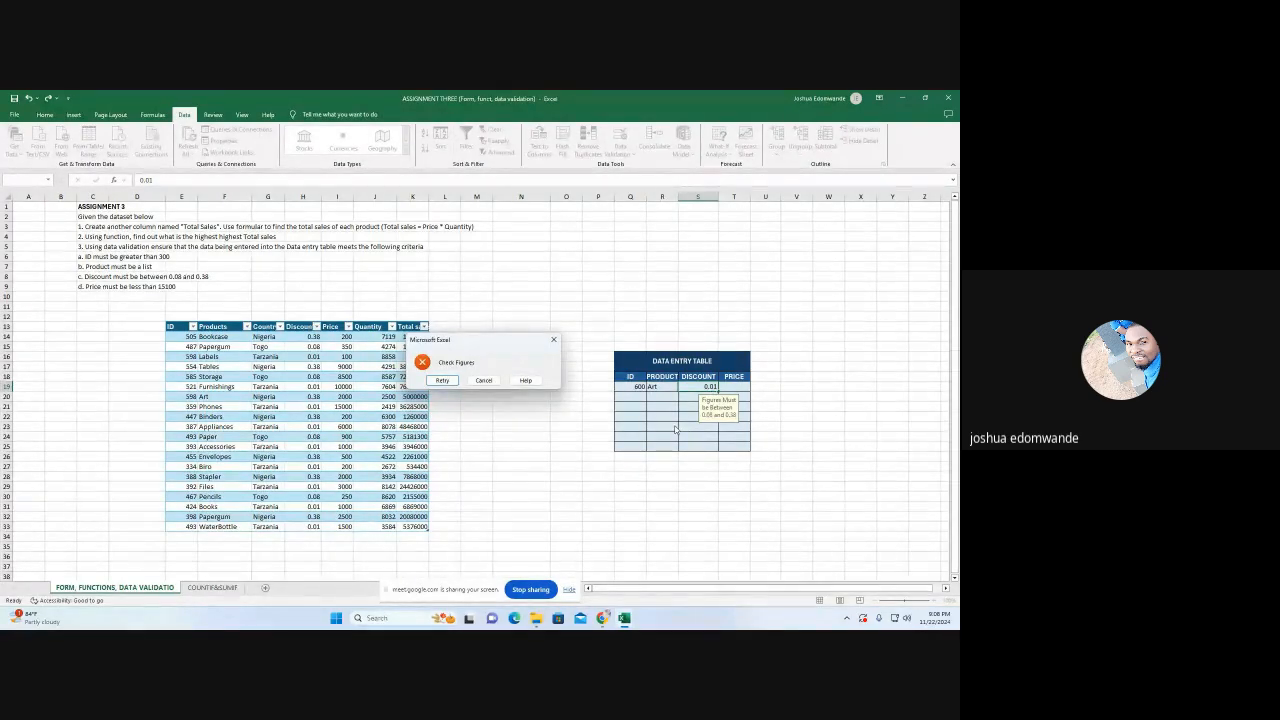
click(555, 340)
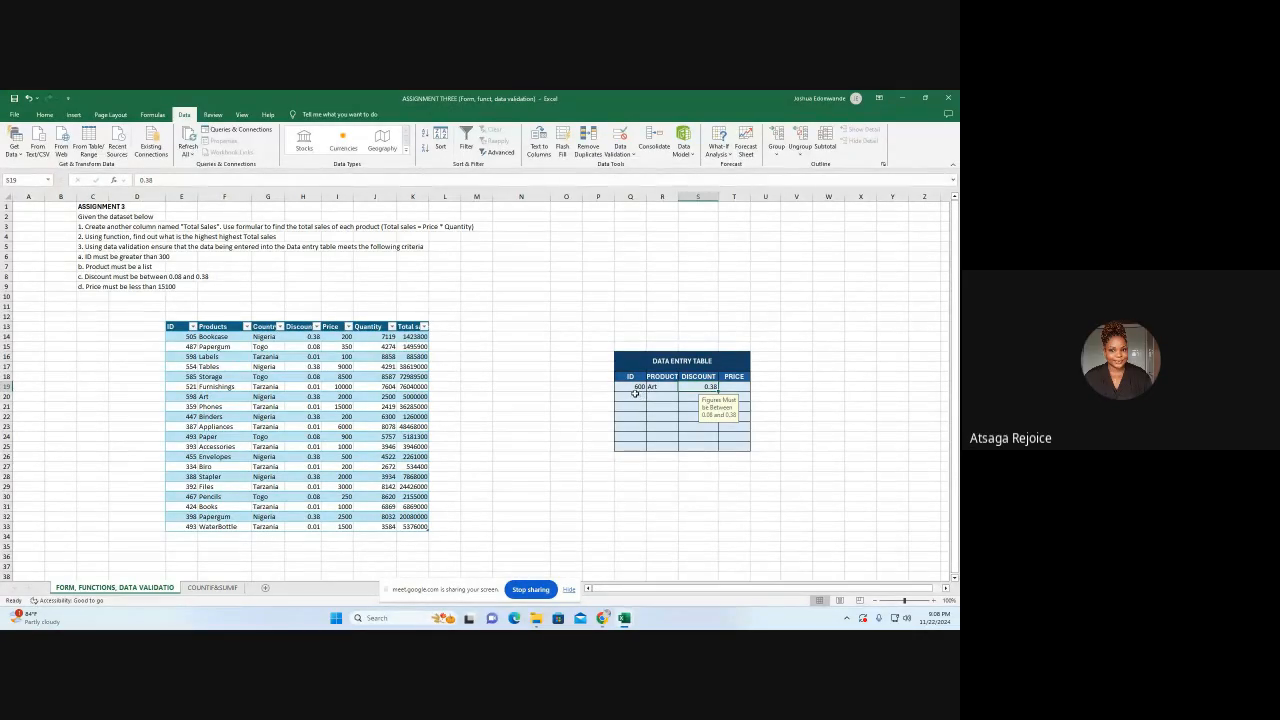
Add a data validation rule to the price cell T19 allowing only whole numbers less than 15100
click(724, 391)
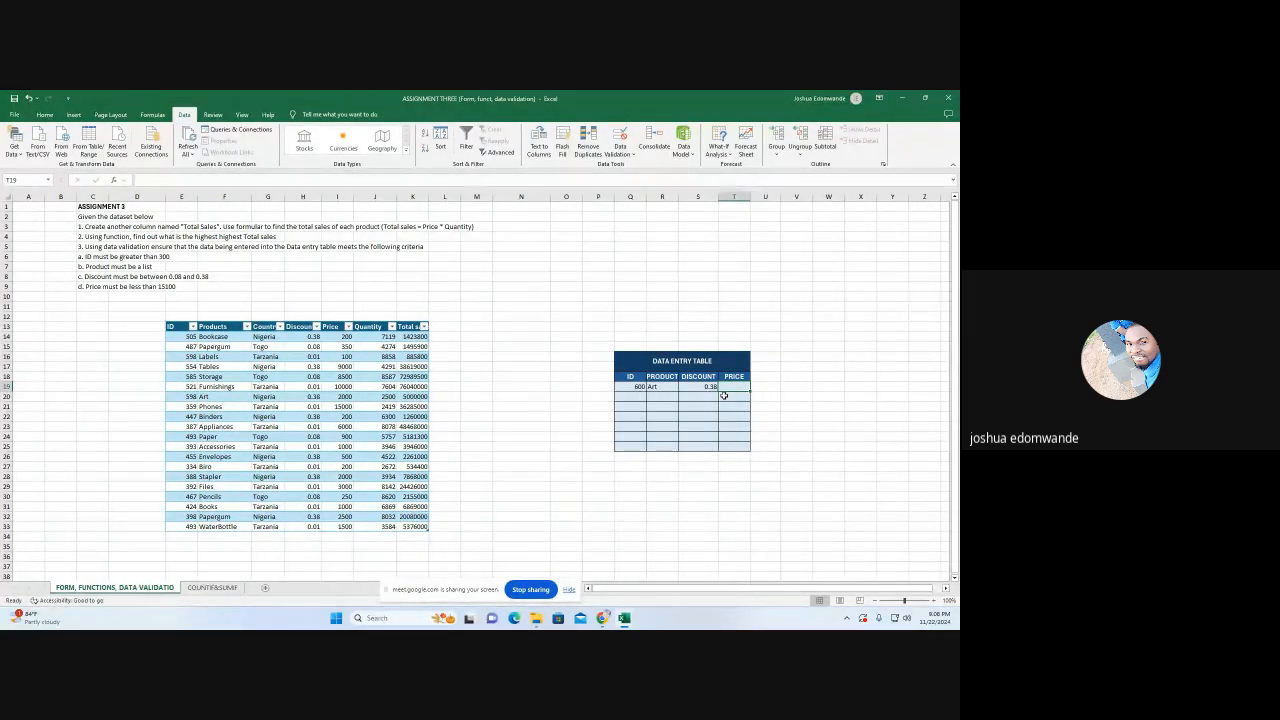
click(619, 154)
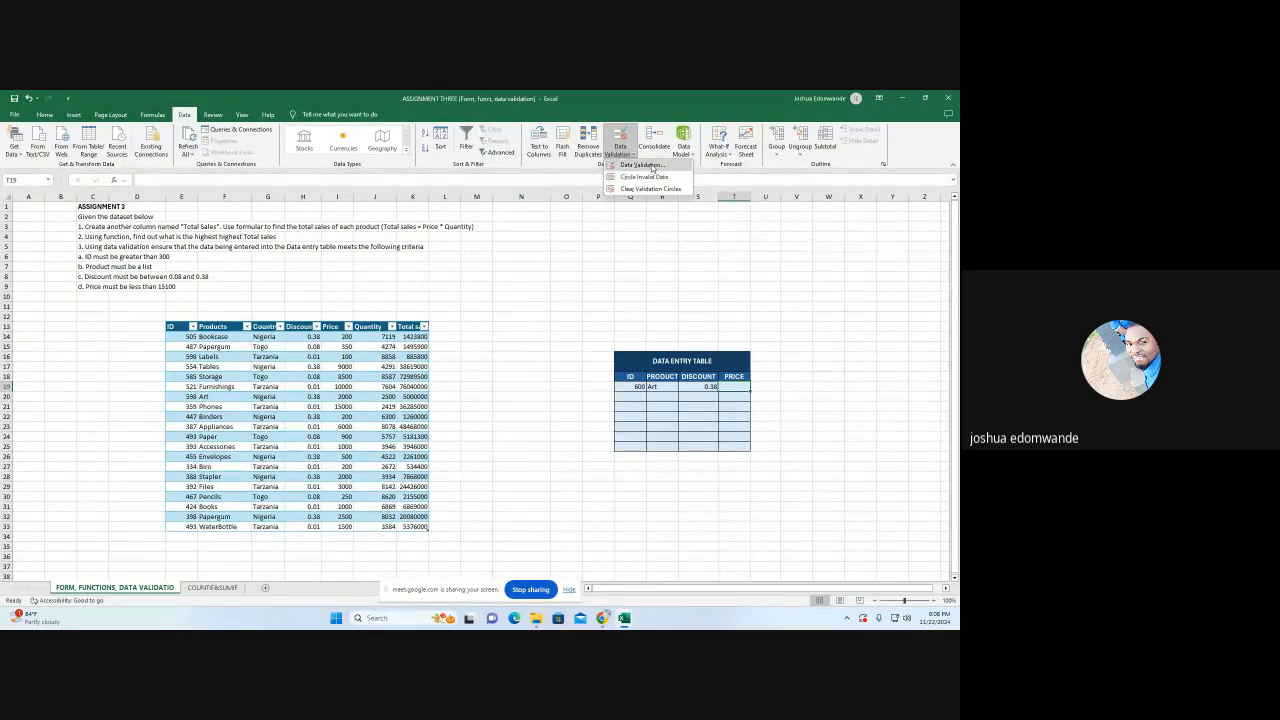
click(635, 165)
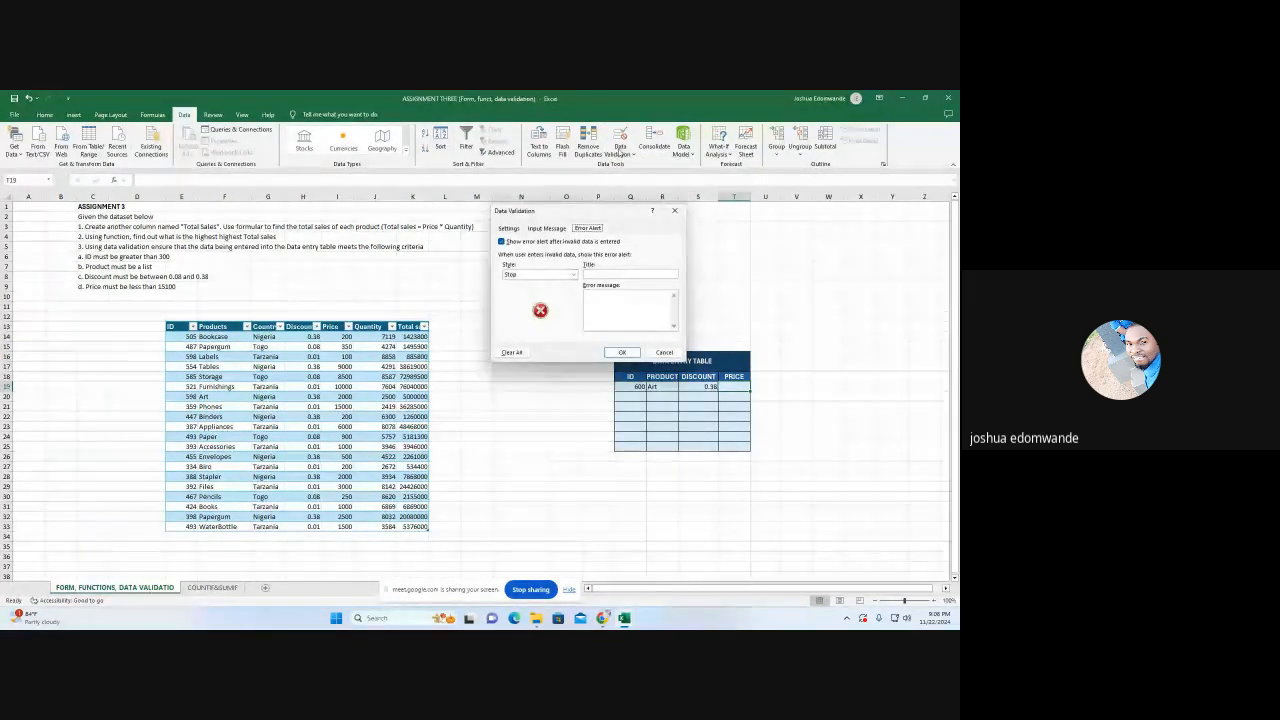
click(509, 229)
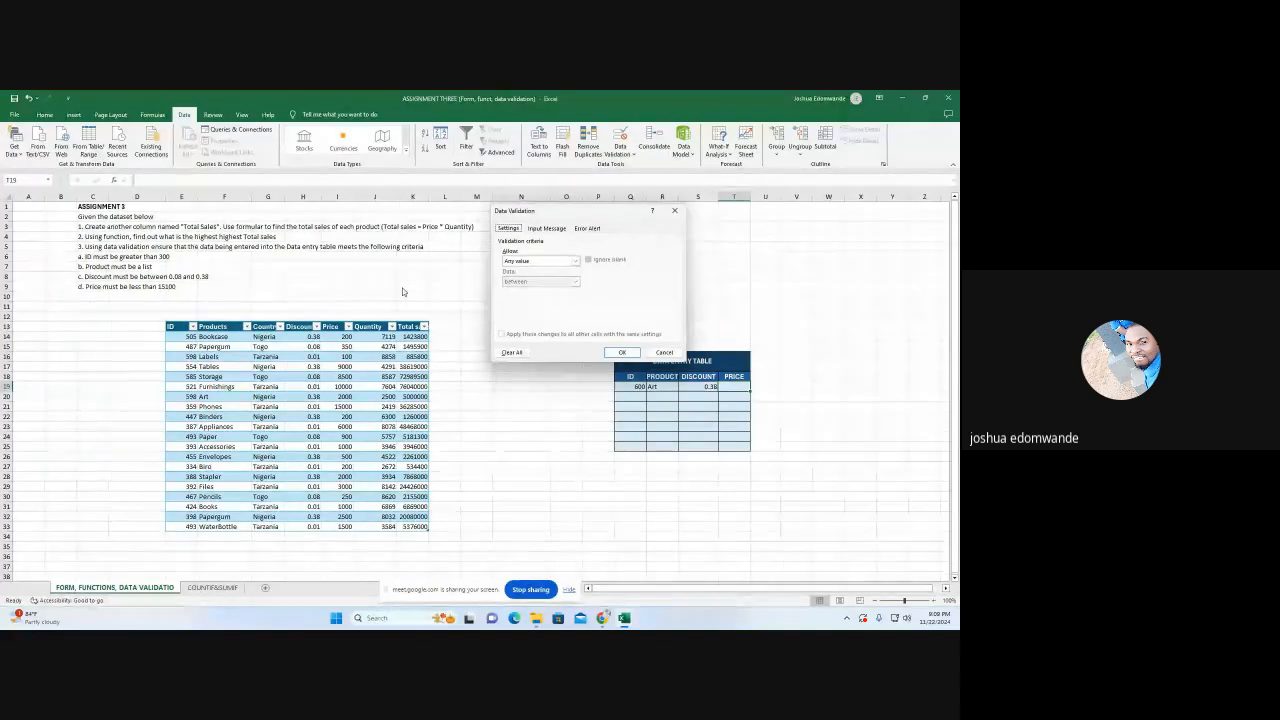
click(576, 263)
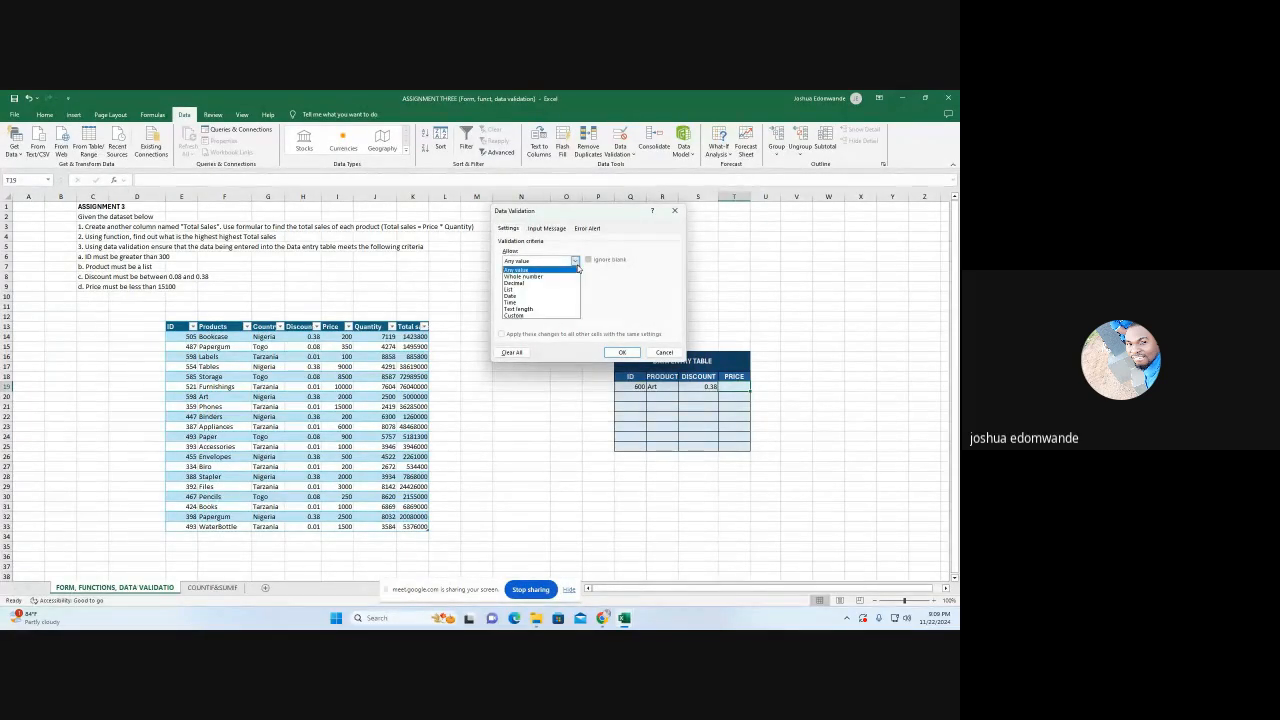
click(557, 279)
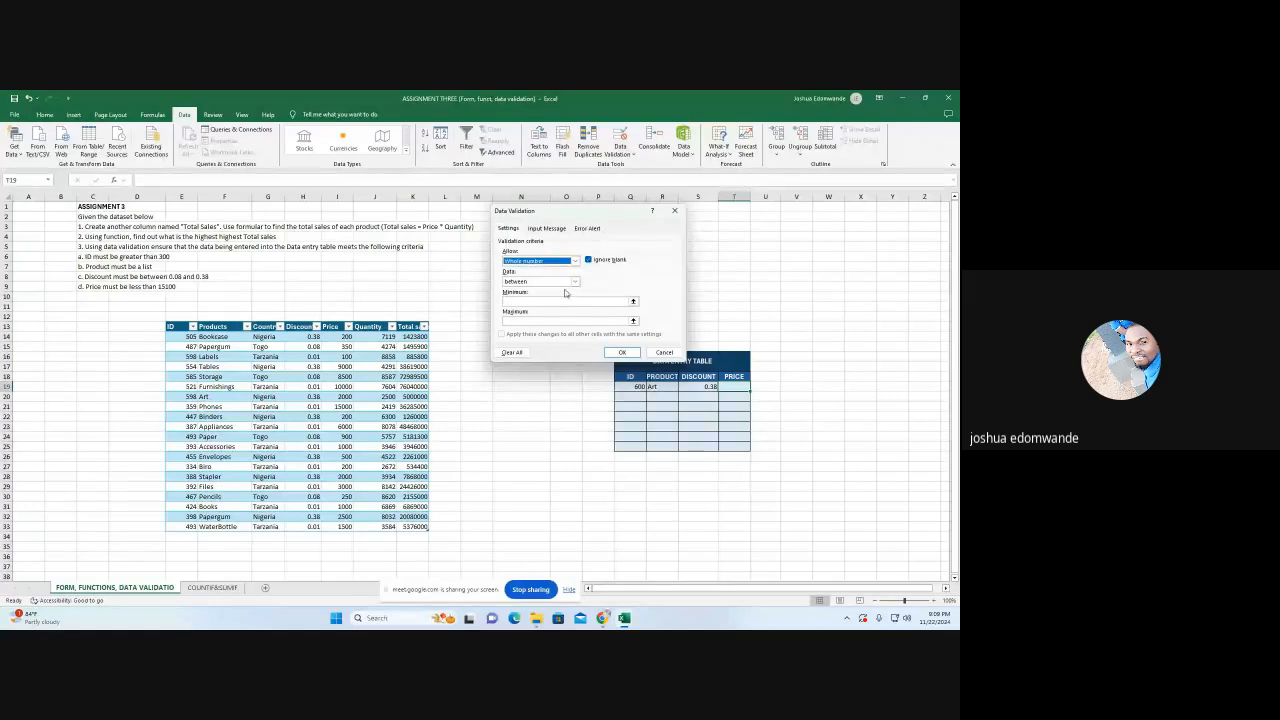
click(575, 282)
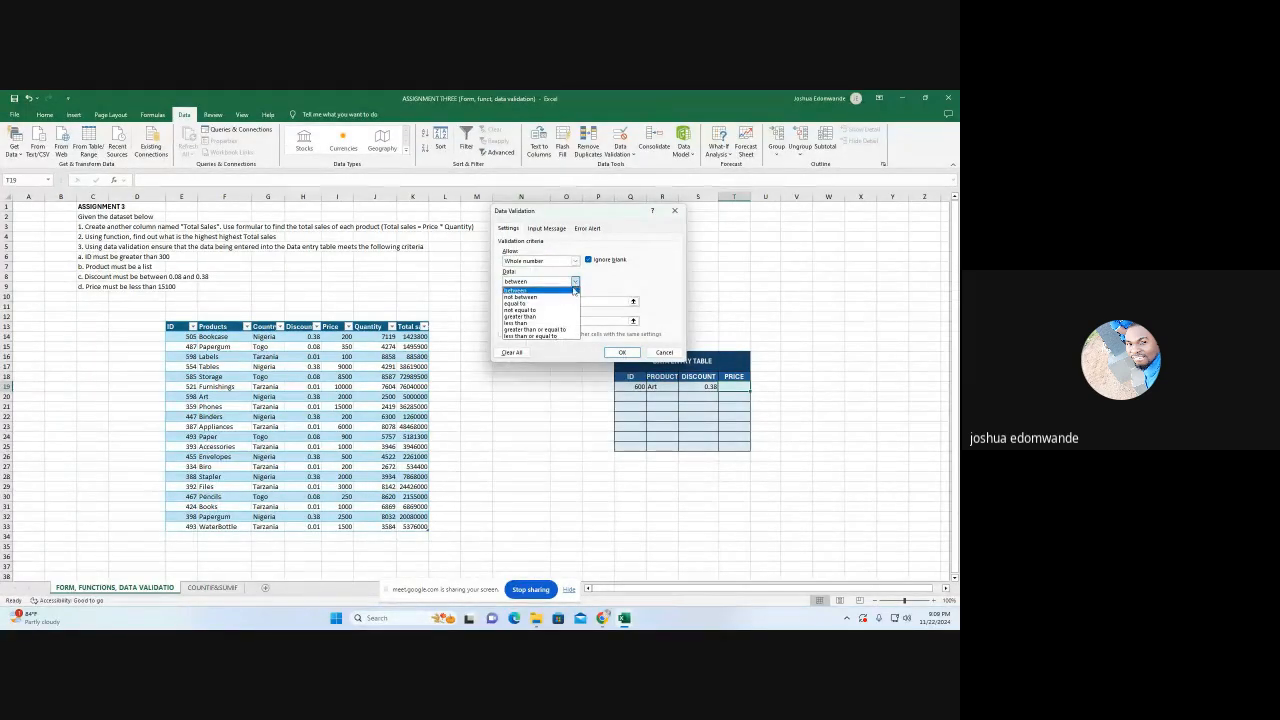
click(545, 323)
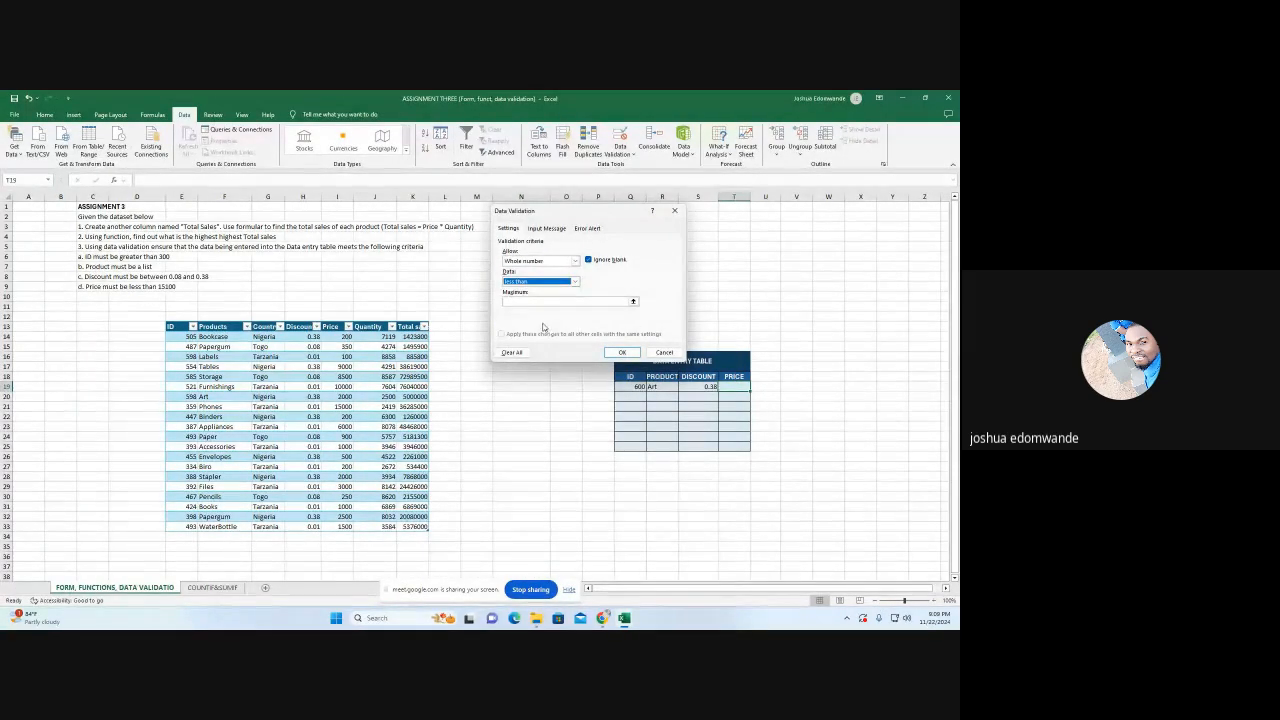
click(533, 304)
click(533, 302)
text(15100)
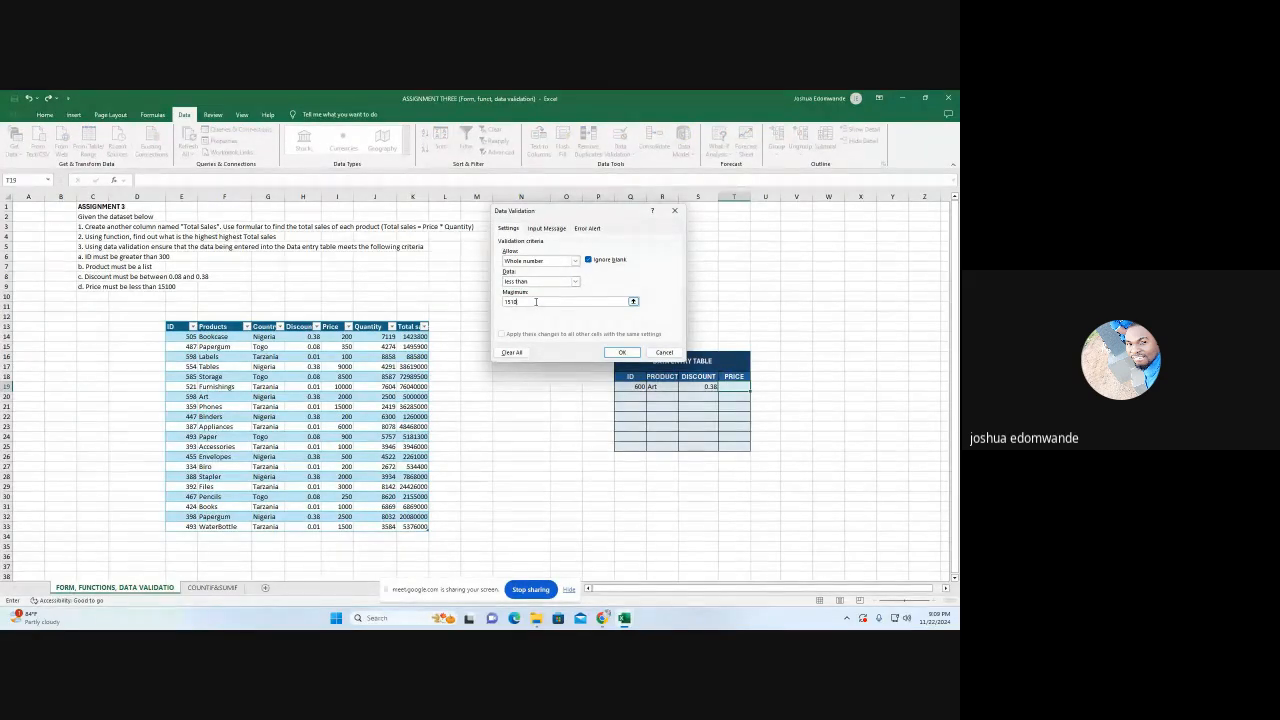
click(621, 354)
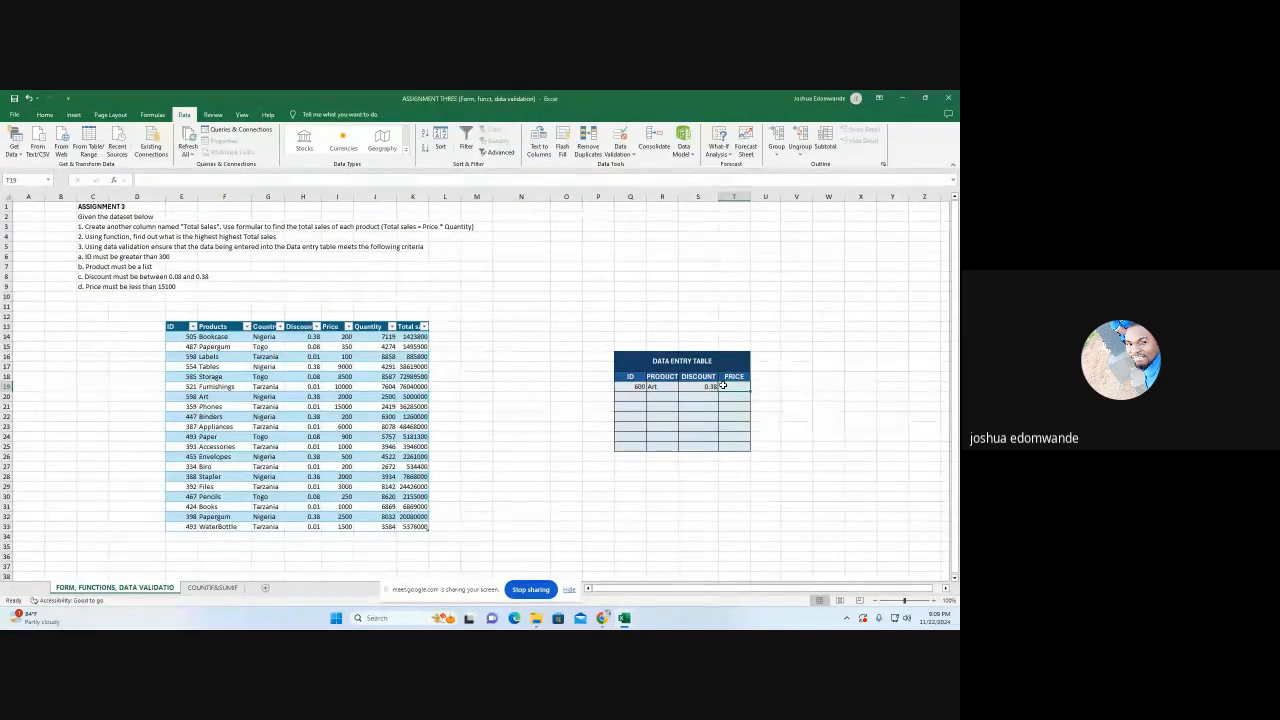
Test the price rule by trying to enter the out-of-range value 16200 in T19
text(1)
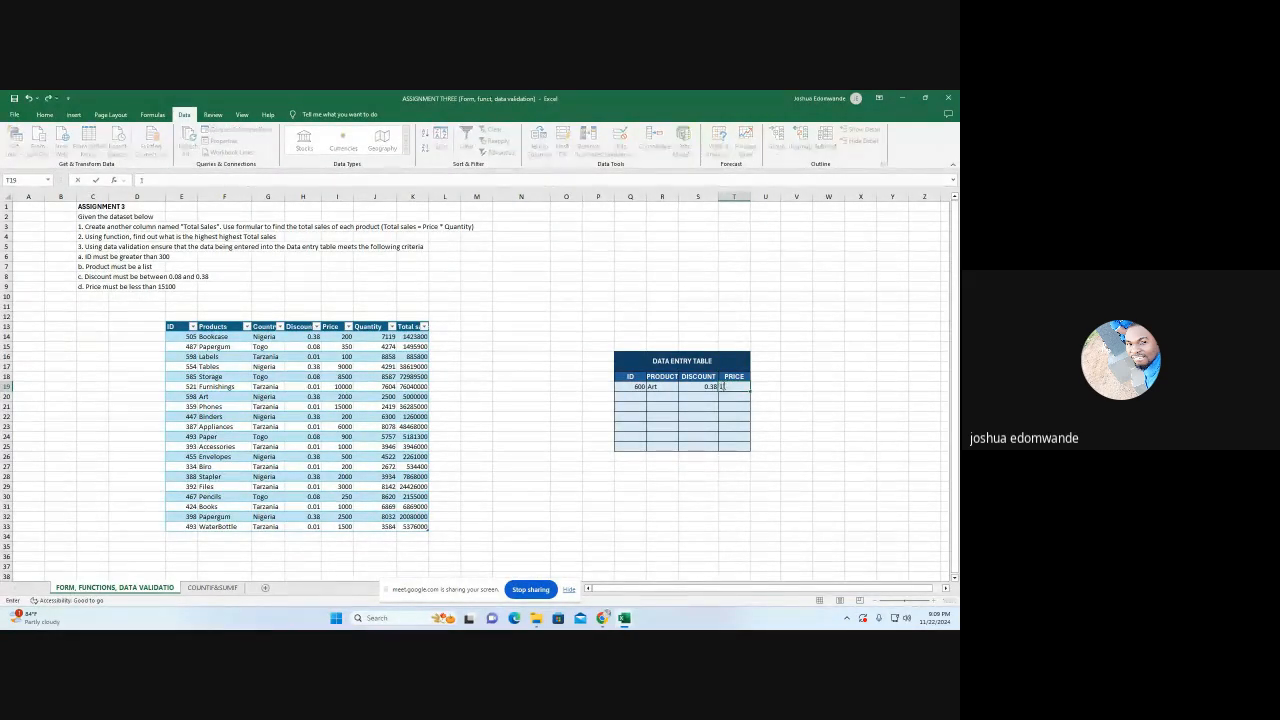
text(6200)
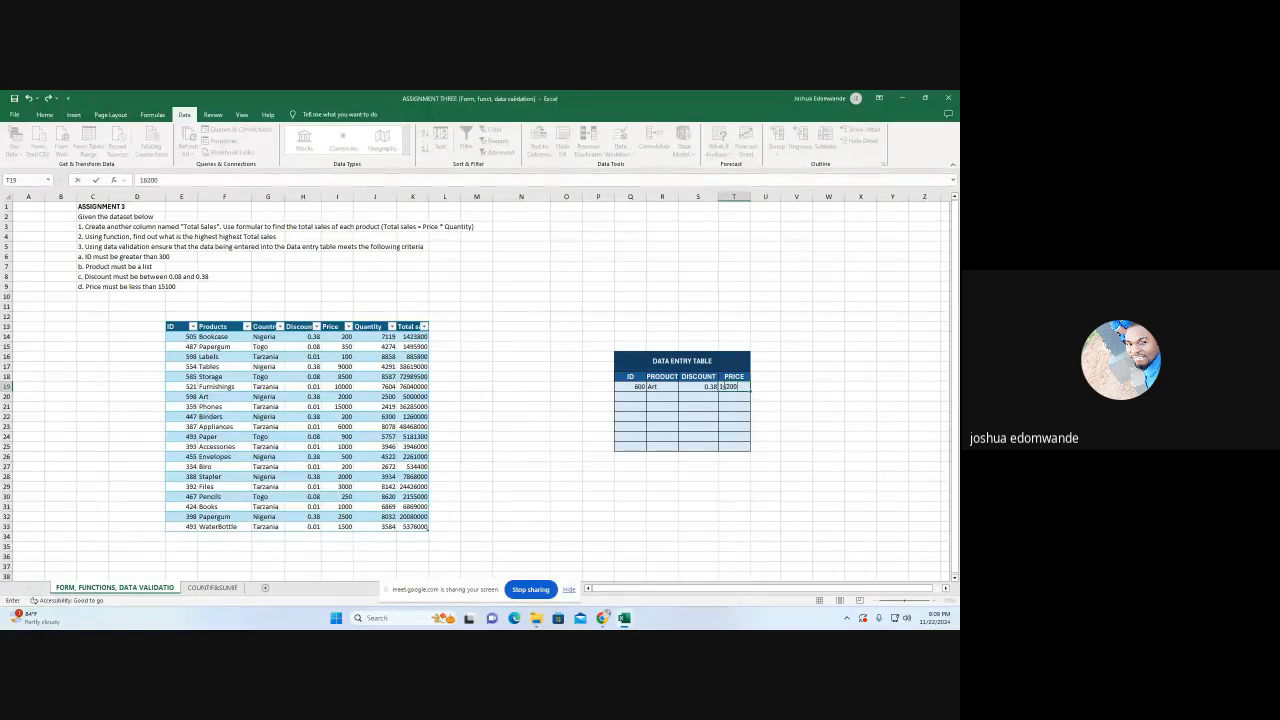
key(Return)
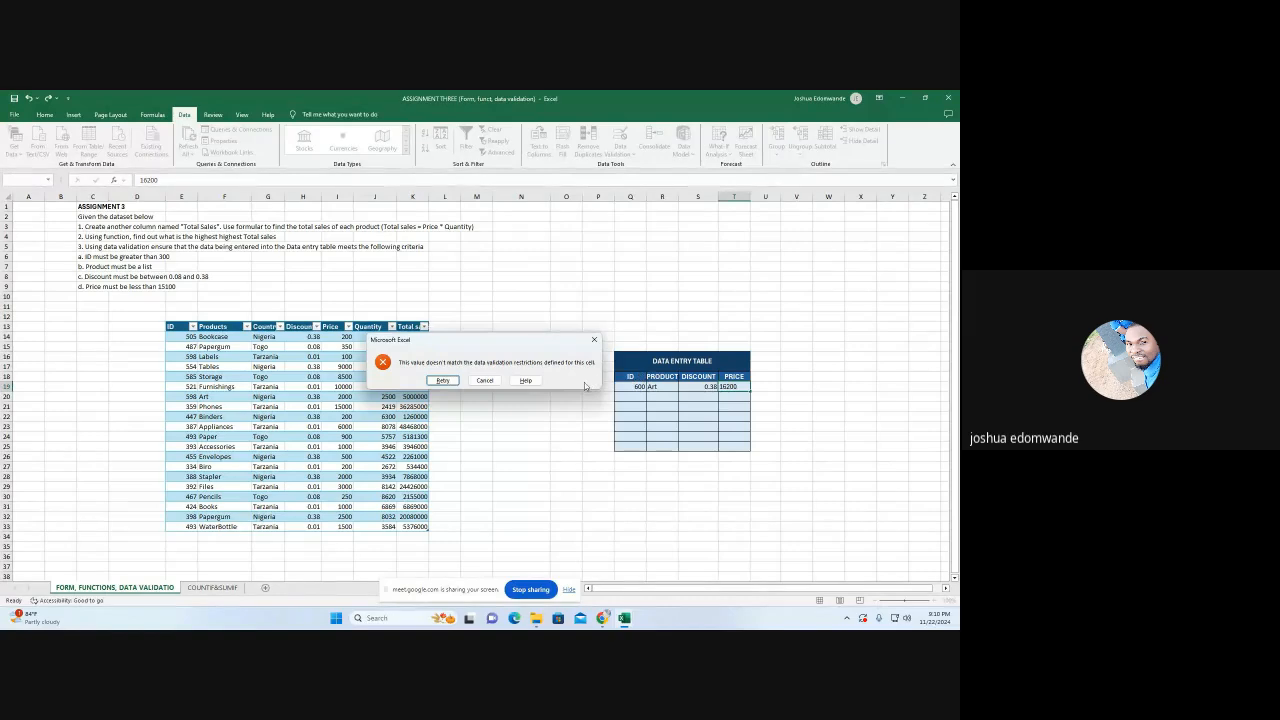
click(594, 339)
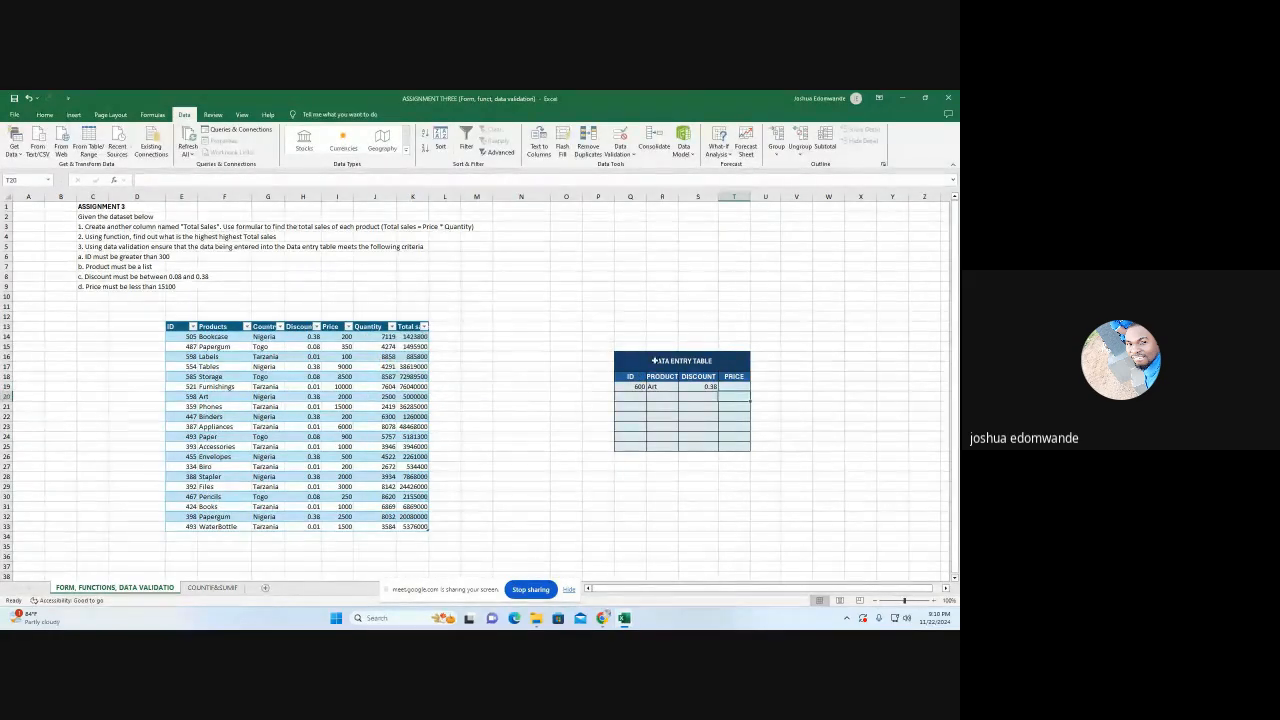
Add the input message "Price Must be less than 15100" to the validation rule for T19
click(733, 386)
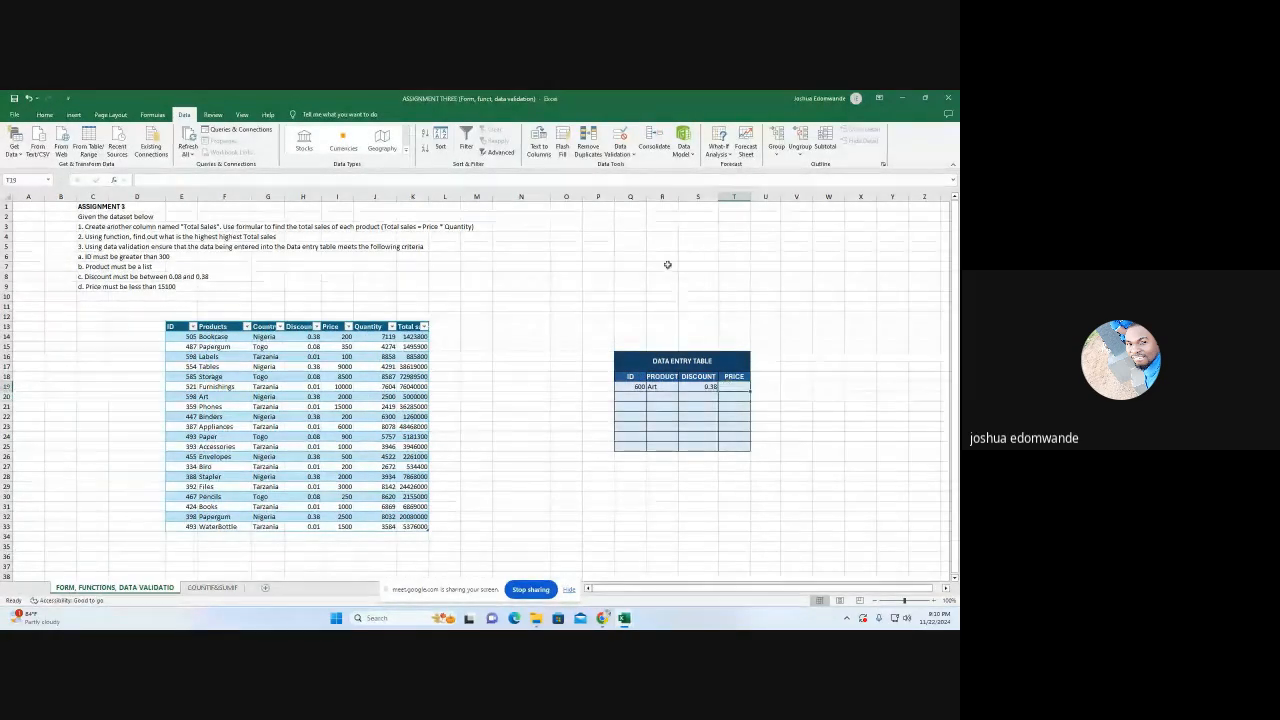
click(620, 153)
click(643, 166)
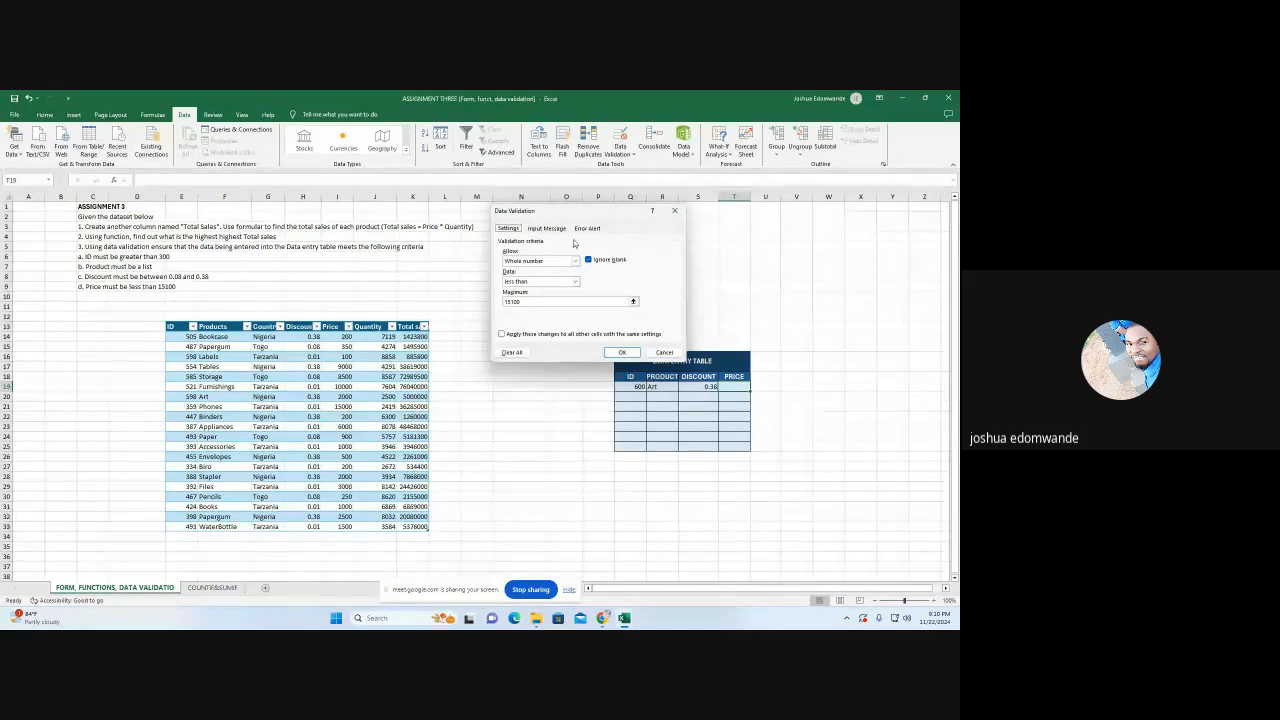
click(546, 228)
click(530, 298)
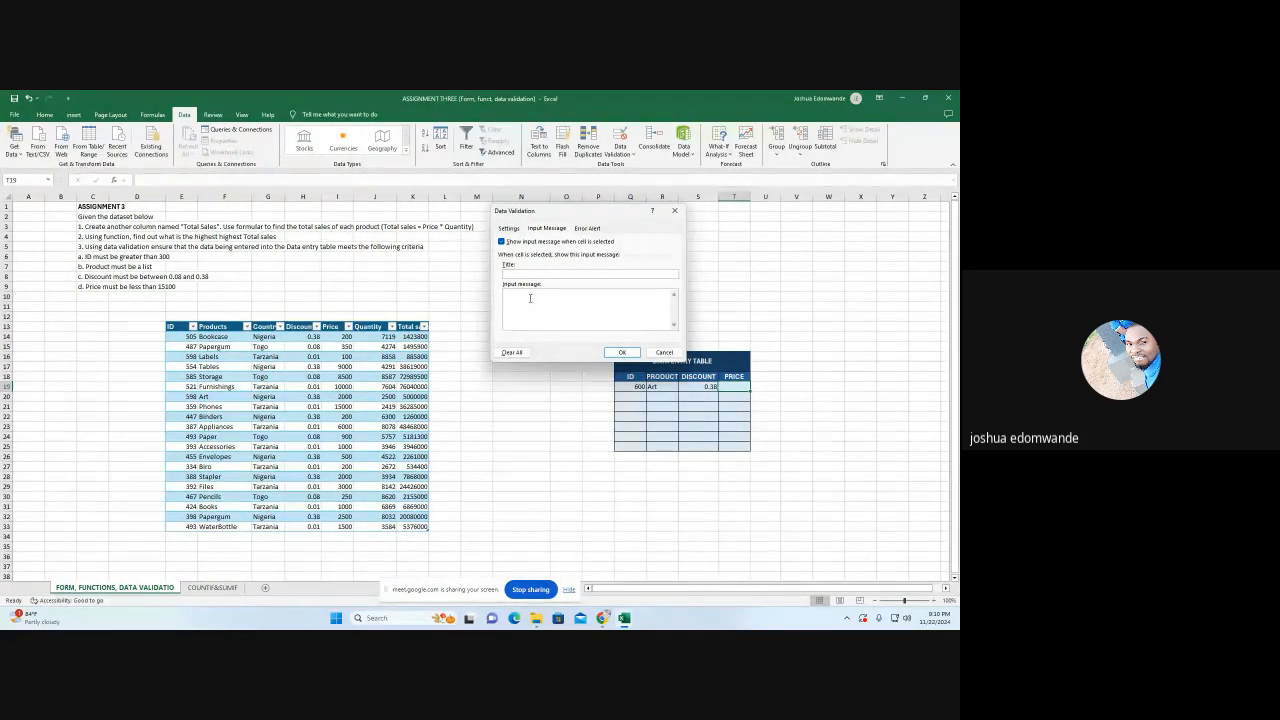
text(Price)
text(Must be less than 15100)
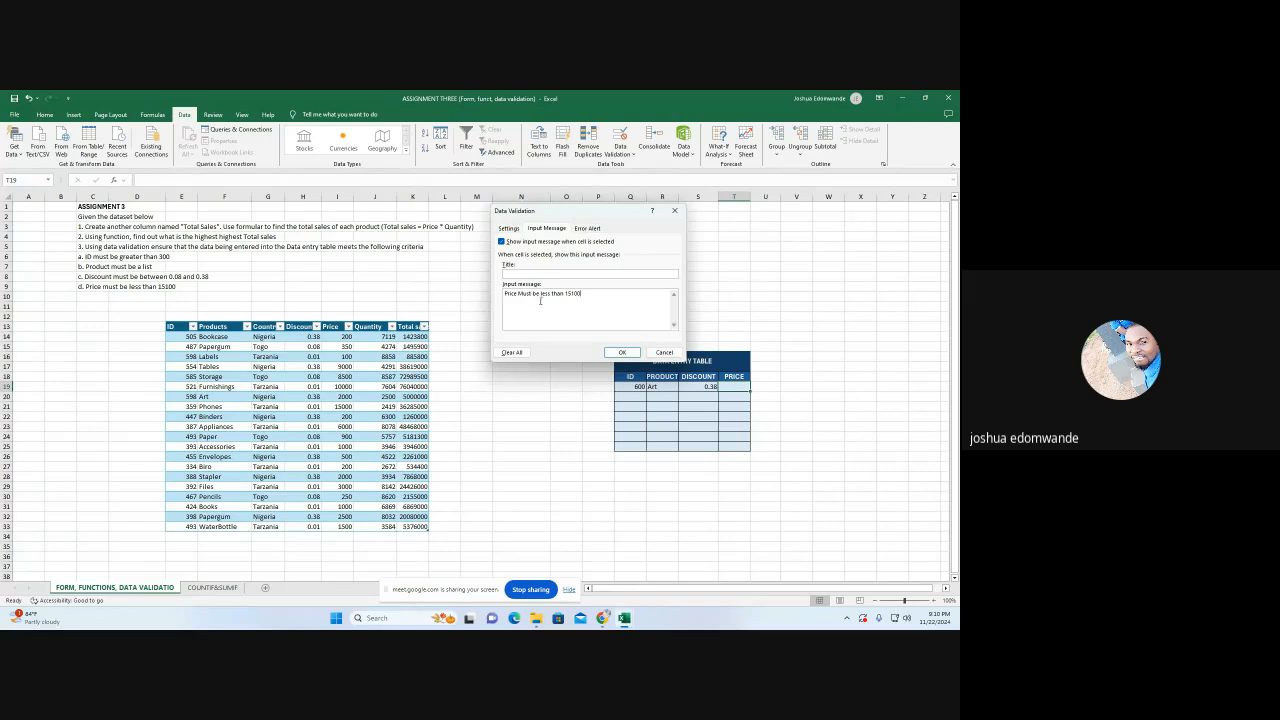
Set the Stop error alert's message to "Check your entry" and apply the validation changes to T19
click(587, 228)
click(600, 300)
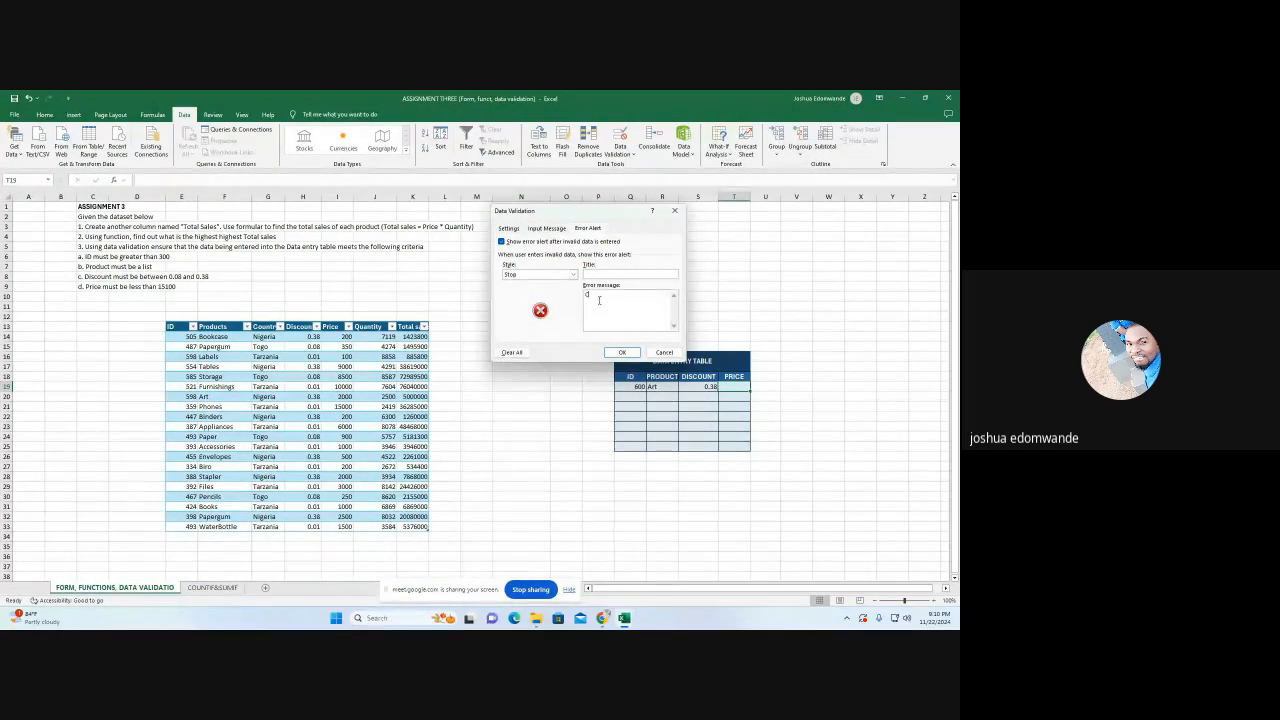
text(Check your entry)
click(621, 352)
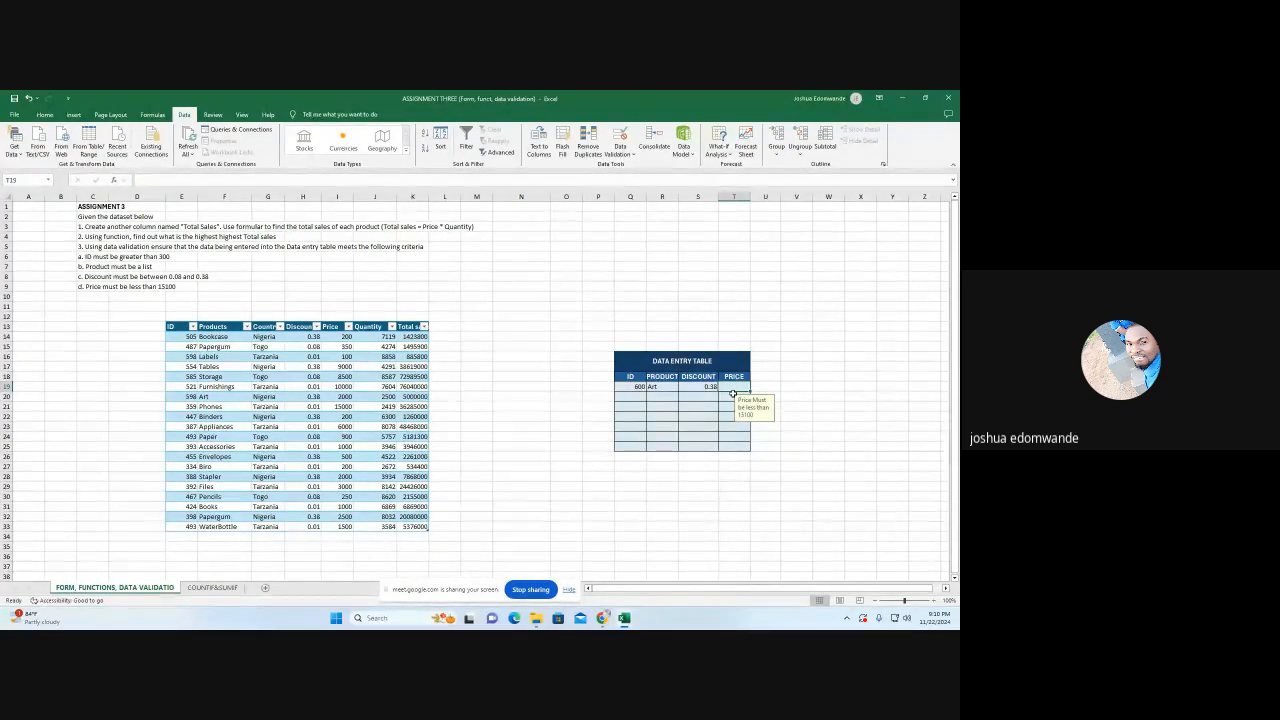
Test the price rule by entering the allowed value 800 in T19
text(800)
key(Return)
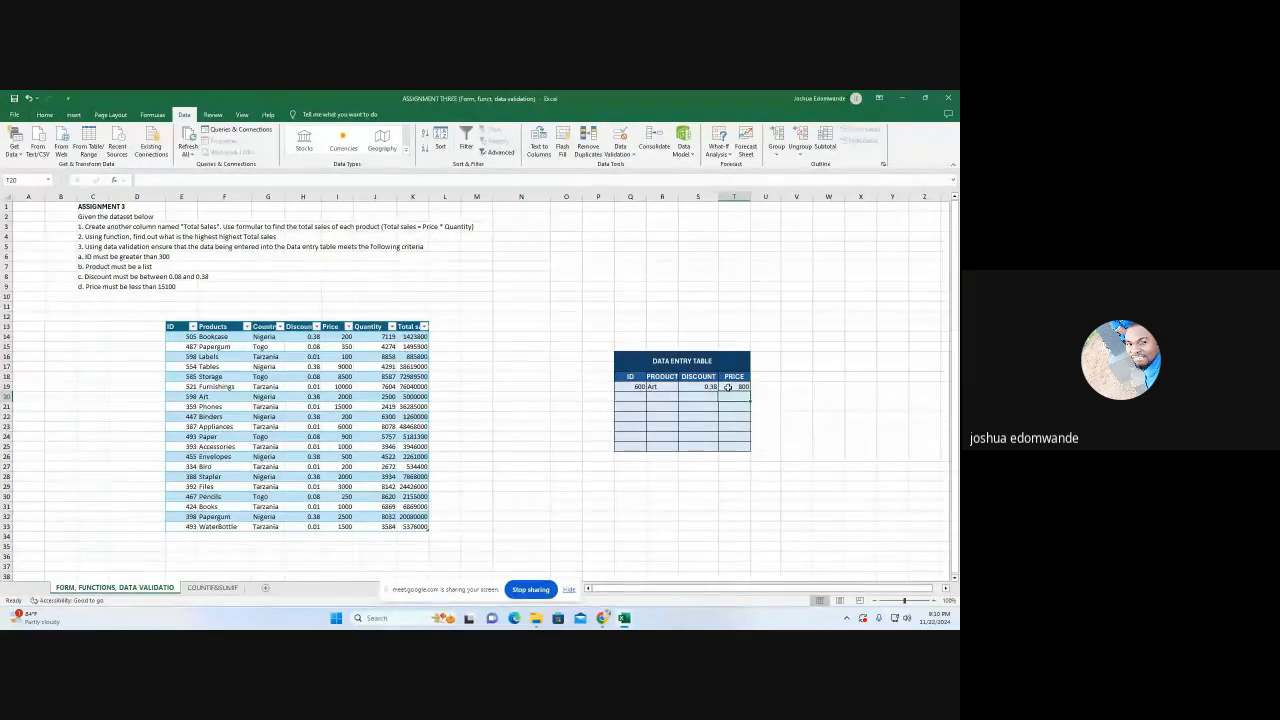
Test the price rule by trying to replace the price in T19 with the out-of-range value 20101
click(733, 388)
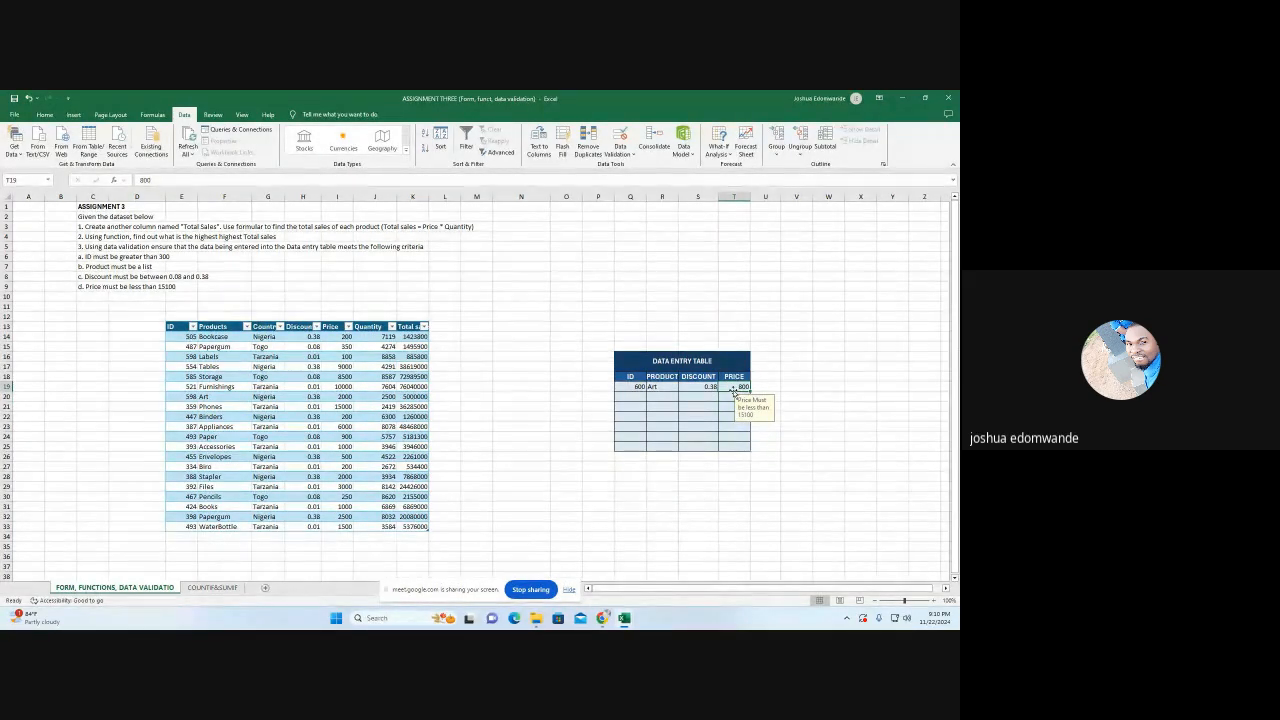
text(2010)
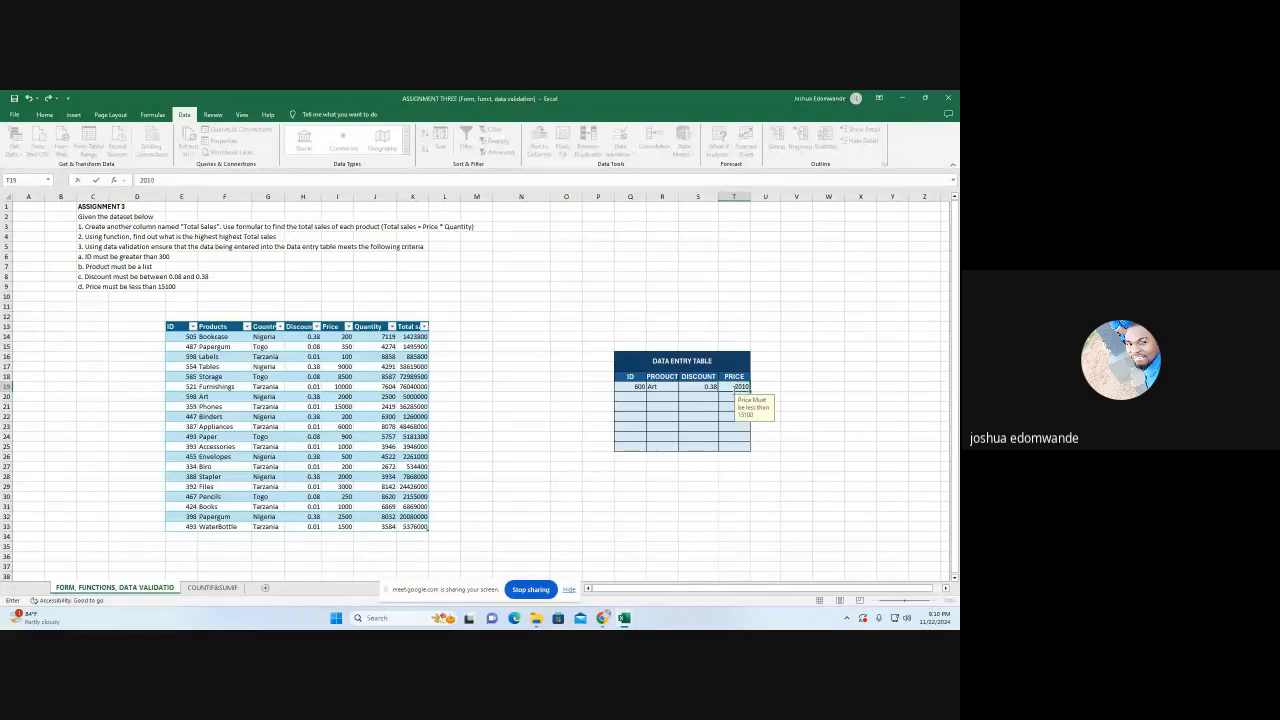
text(1)
click(771, 382)
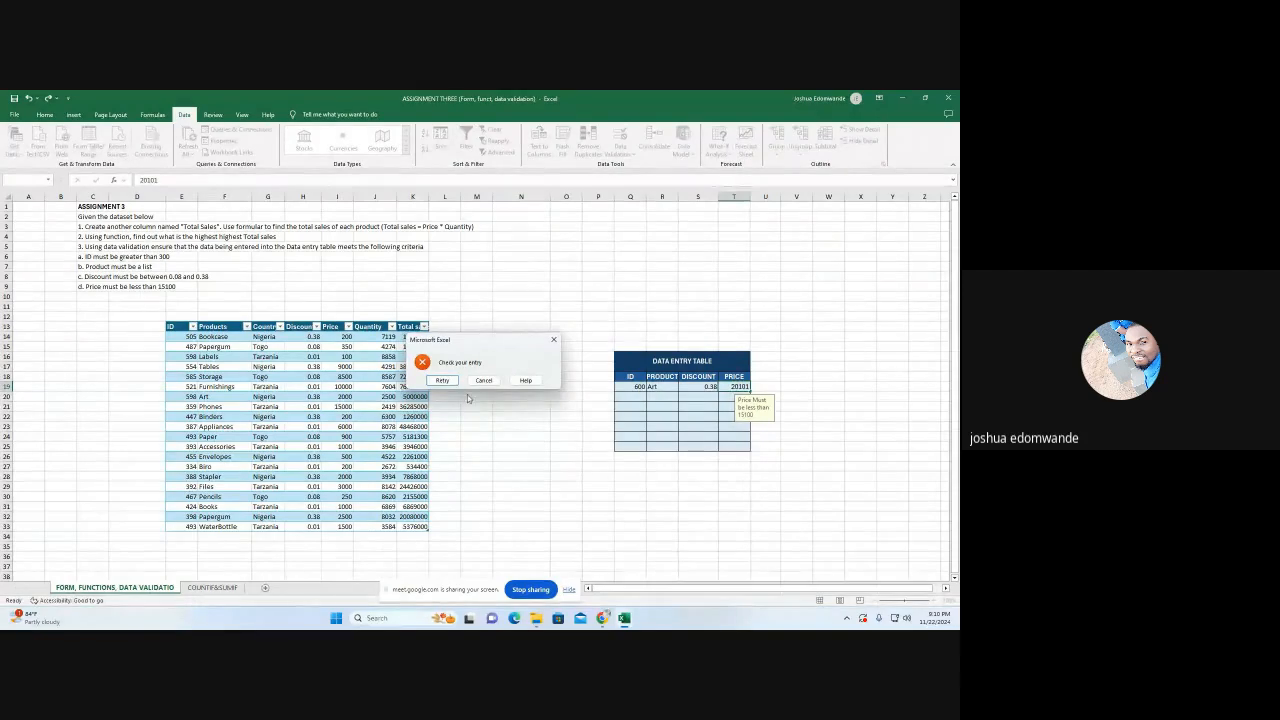
click(553, 340)
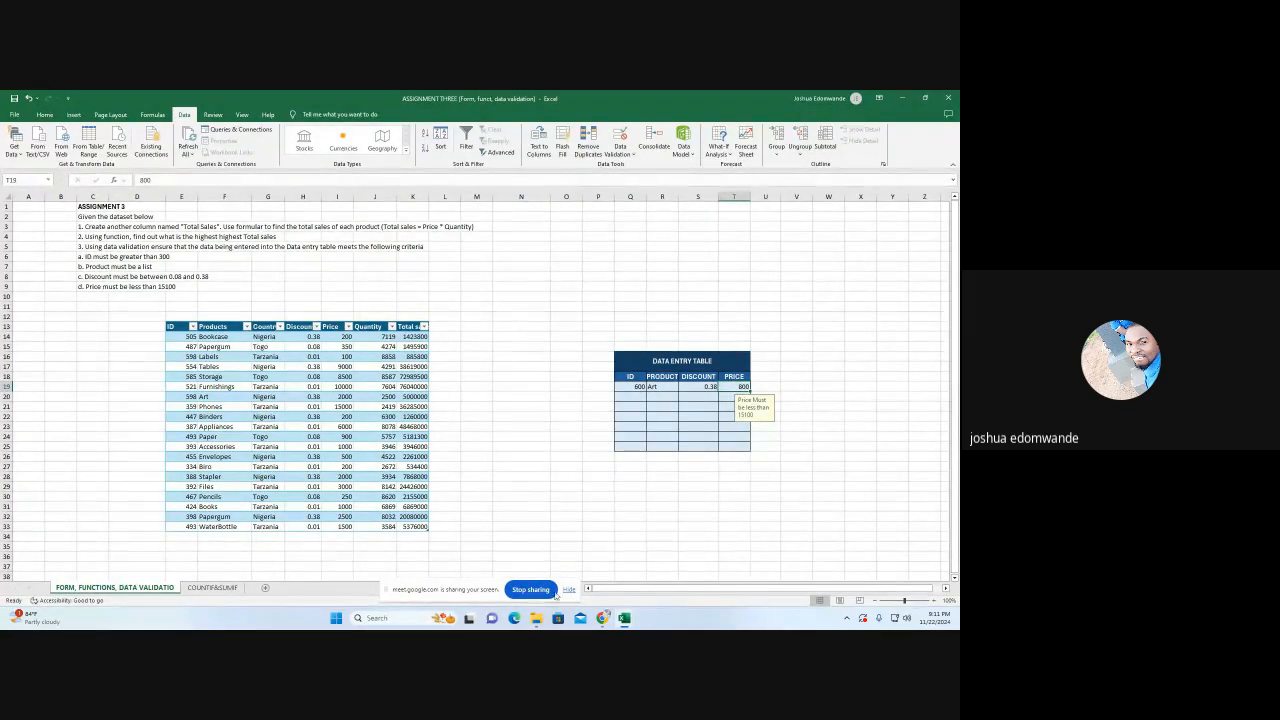
click(531, 589)
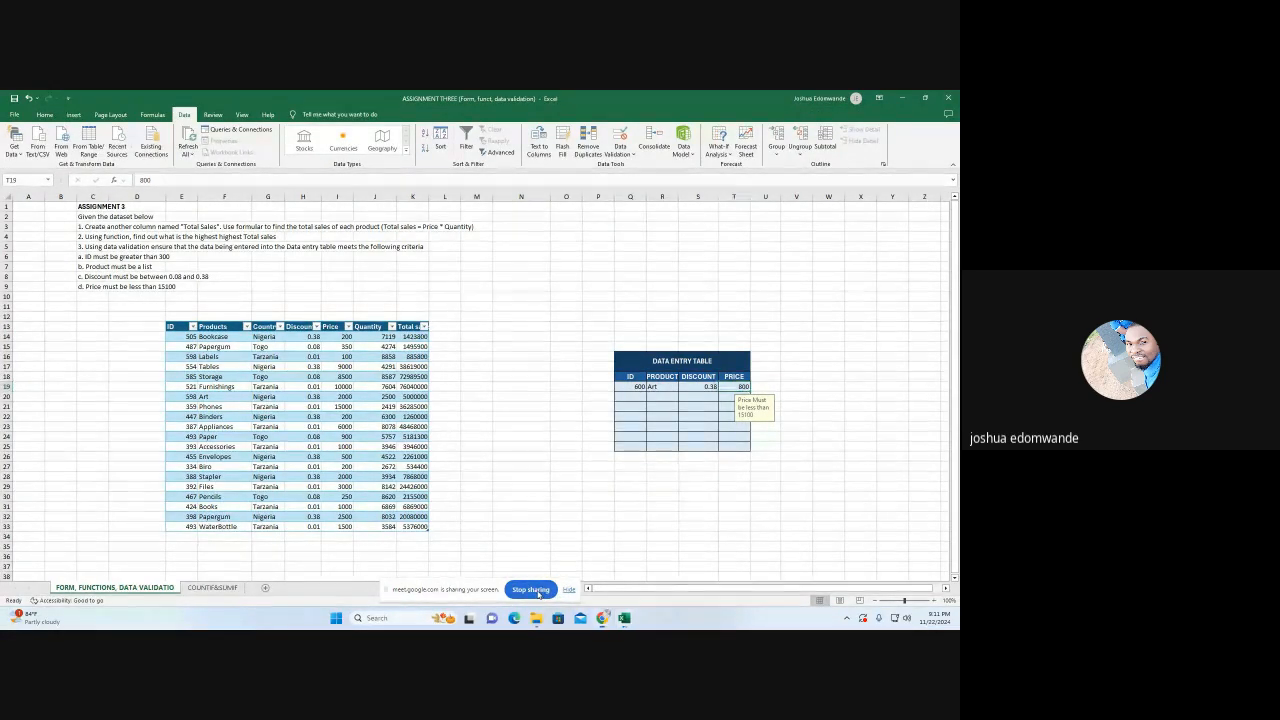